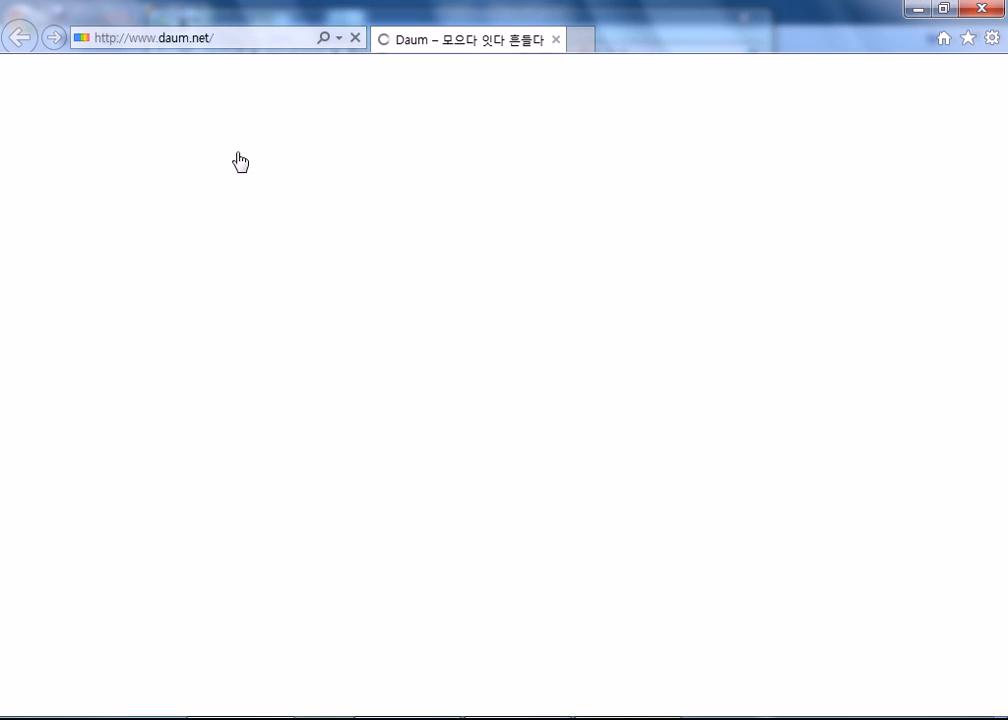
Step: Go to the host.new21.net site and open its 공부방 board
{"action": "left_click", "coordinate": [237, 40]}
{"action": "type", "text": "hostnew21"}
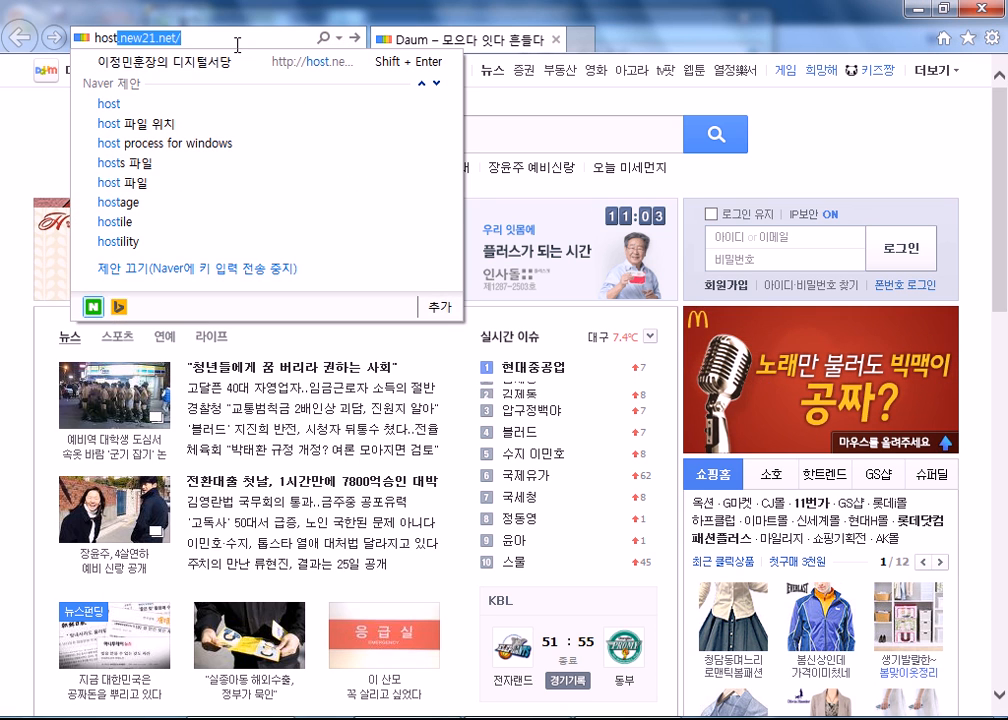
{"action": "key", "text": "Return"}
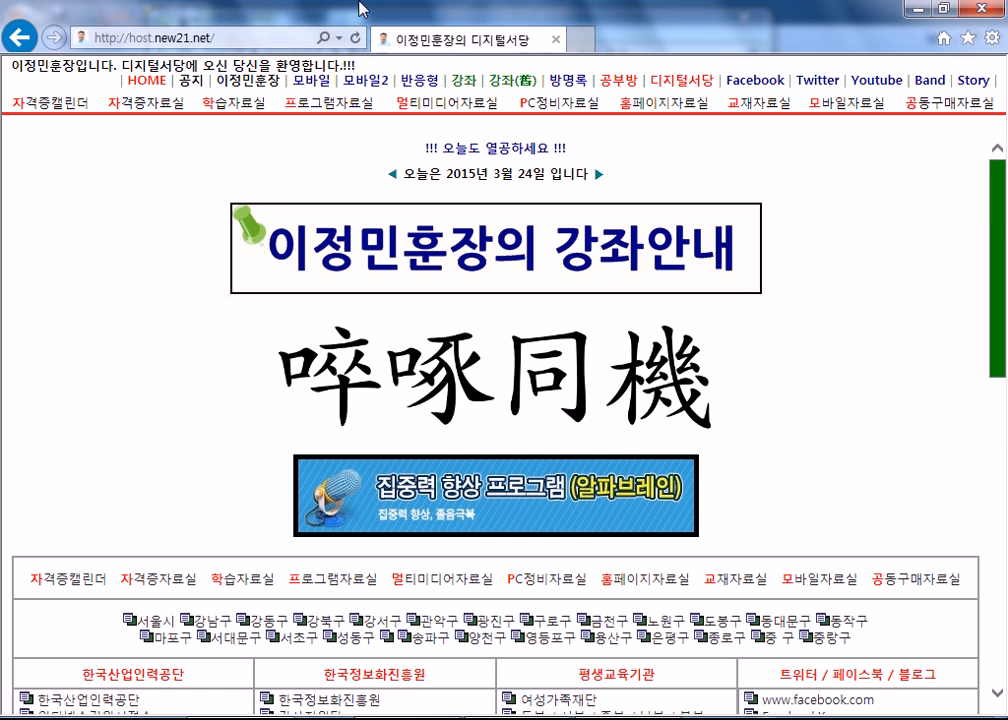
{"action": "left_click", "coordinate": [634, 90]}
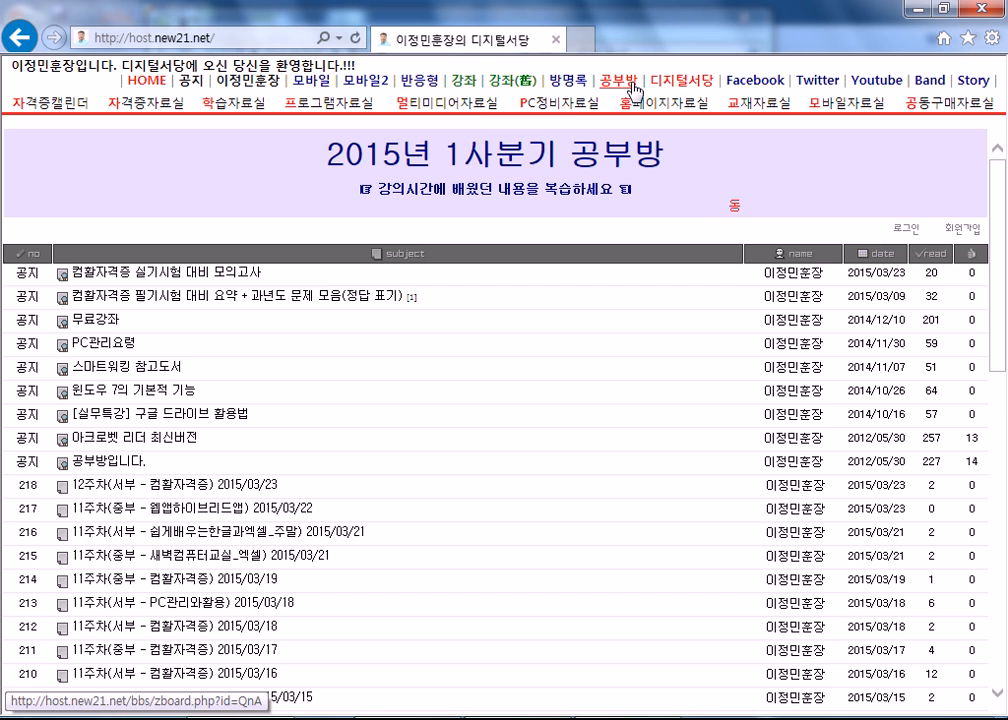
Step: Download 모의고사.zip from the post 컴활자격증 실기시험 대비 모의고사 and open its download folder
{"action": "left_click", "coordinate": [181, 276]}
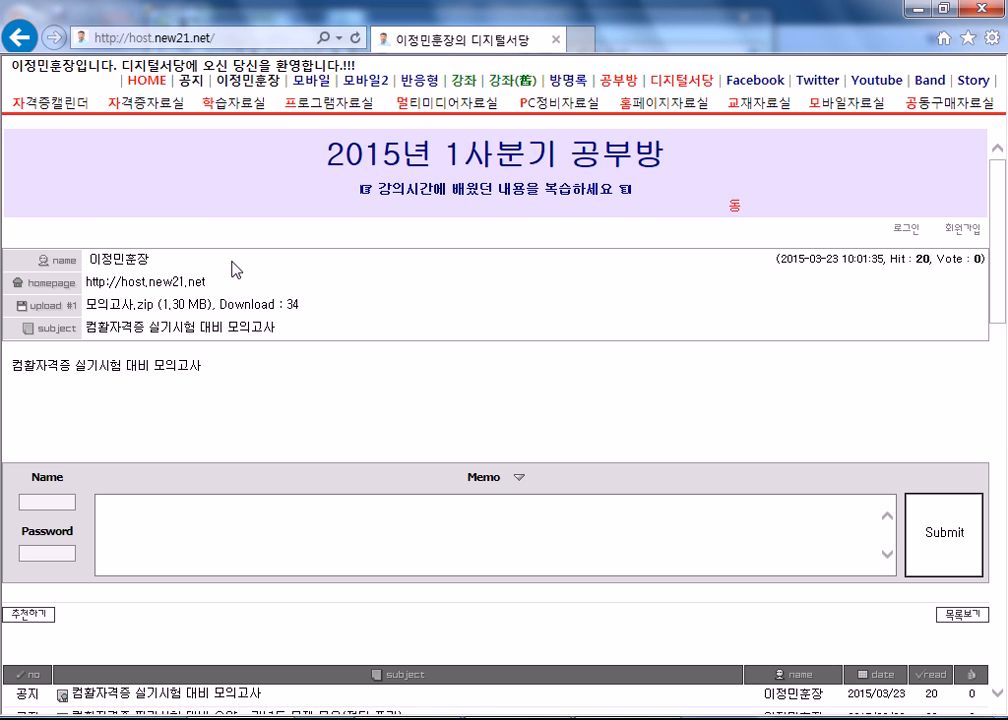
{"action": "left_click", "coordinate": [158, 310]}
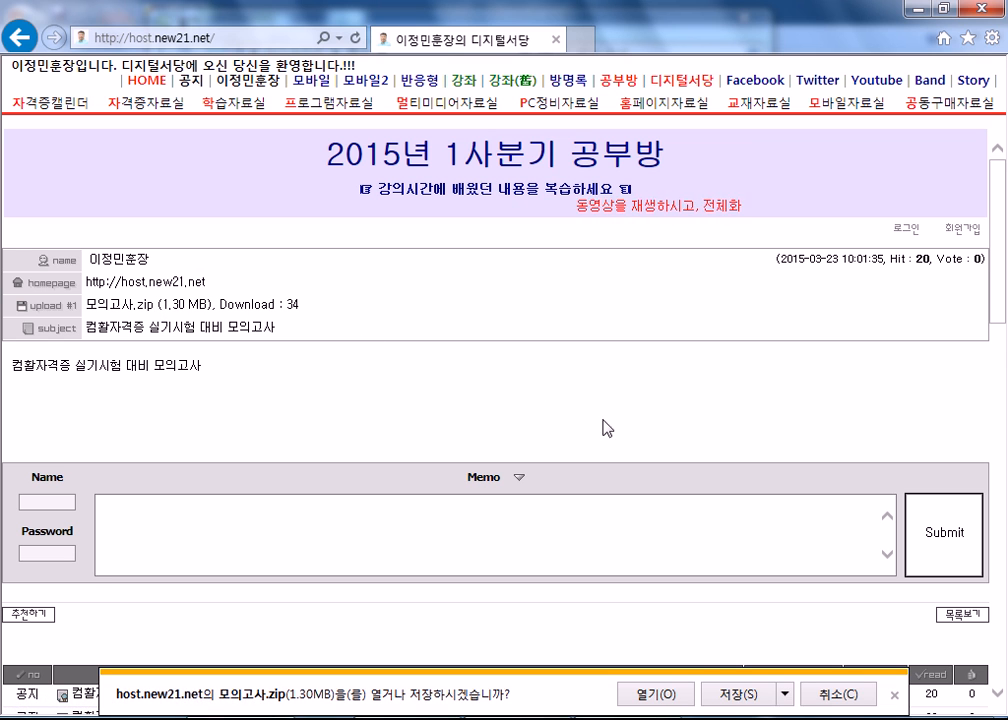
{"action": "left_click", "coordinate": [730, 694]}
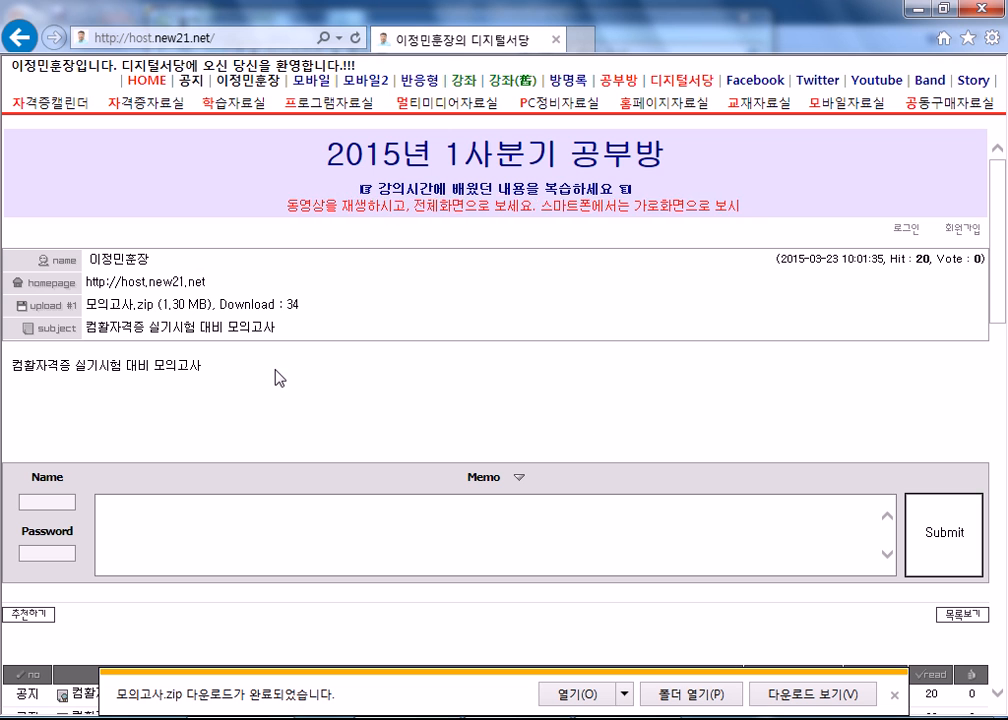
{"action": "left_click", "coordinate": [688, 697]}
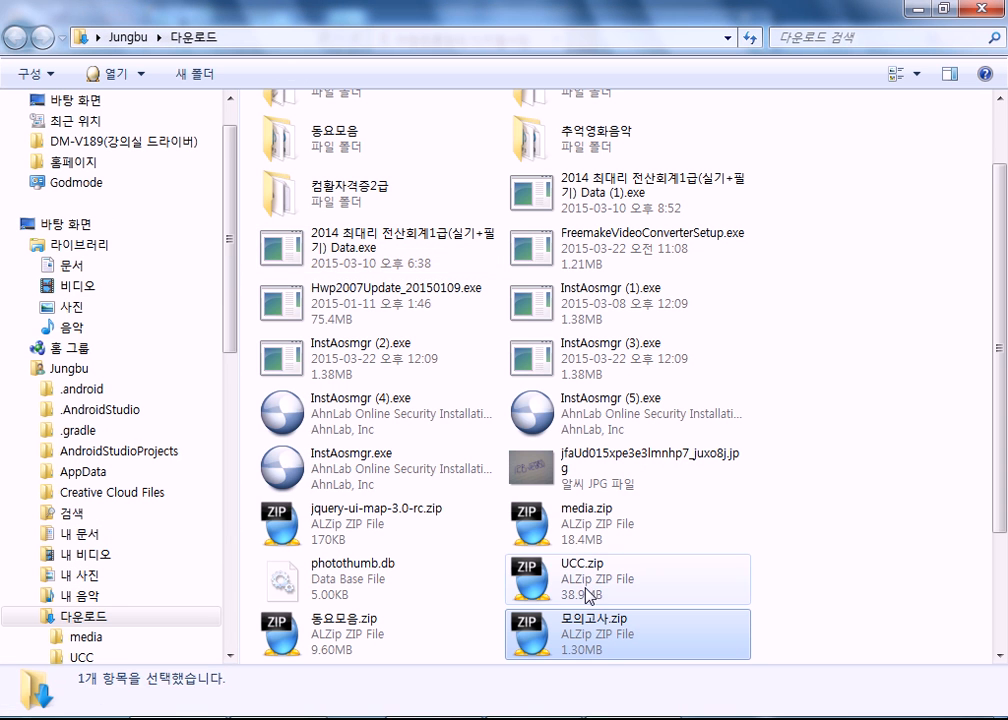
Step: Extract 모의고사.zip into its own 모의고사 folder and dismiss the extraction window
{"action": "right_click", "coordinate": [583, 633]}
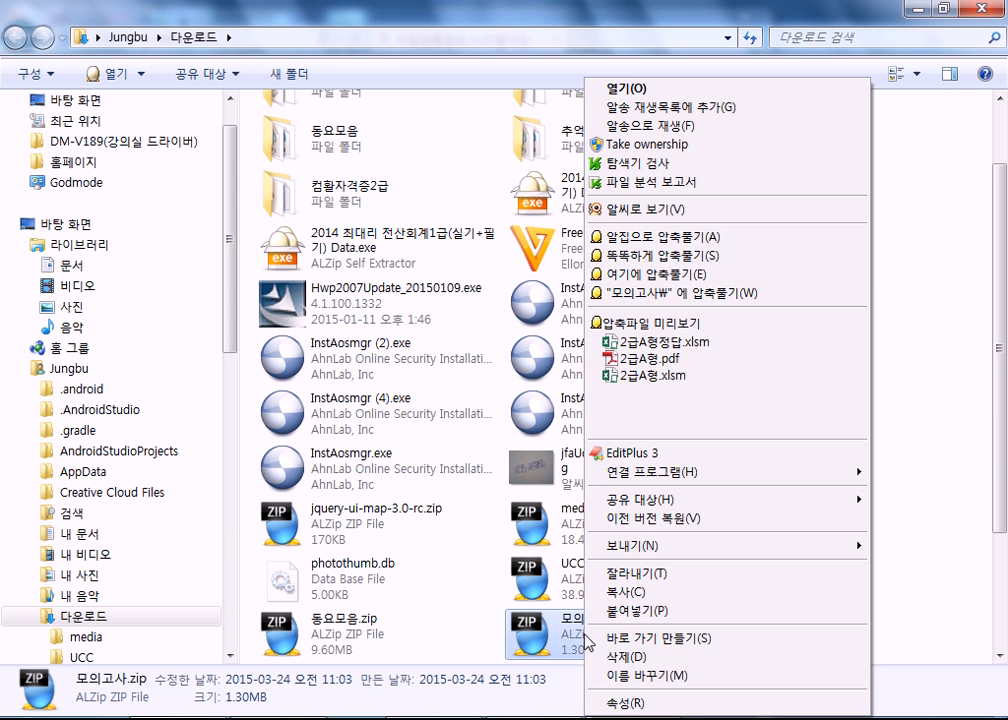
{"action": "left_click", "coordinate": [669, 300]}
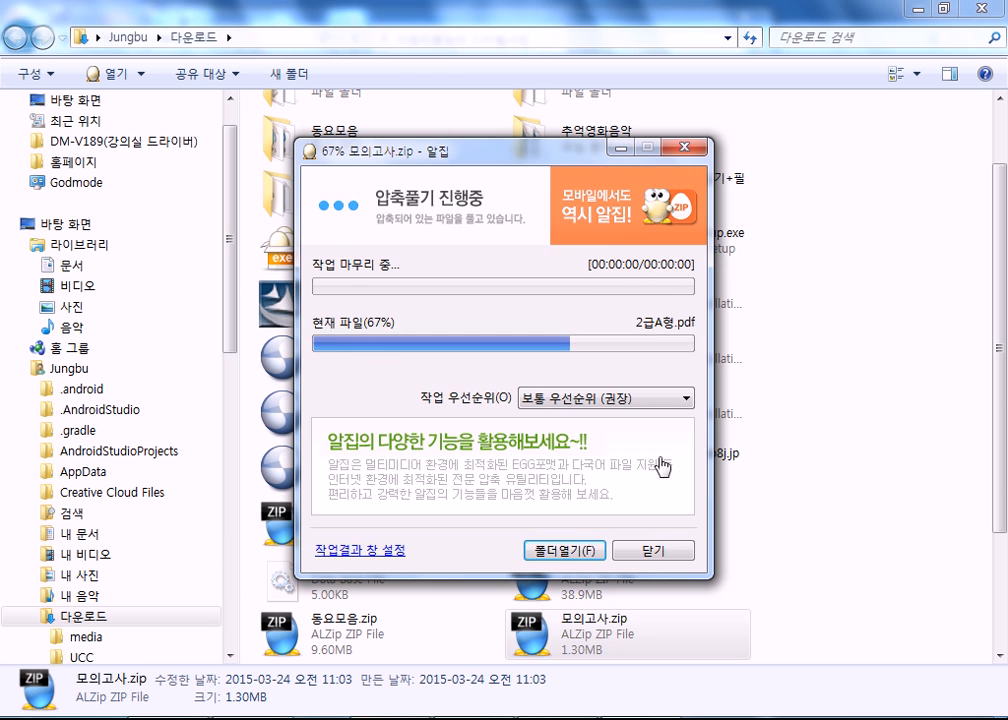
{"action": "left_click", "coordinate": [658, 551]}
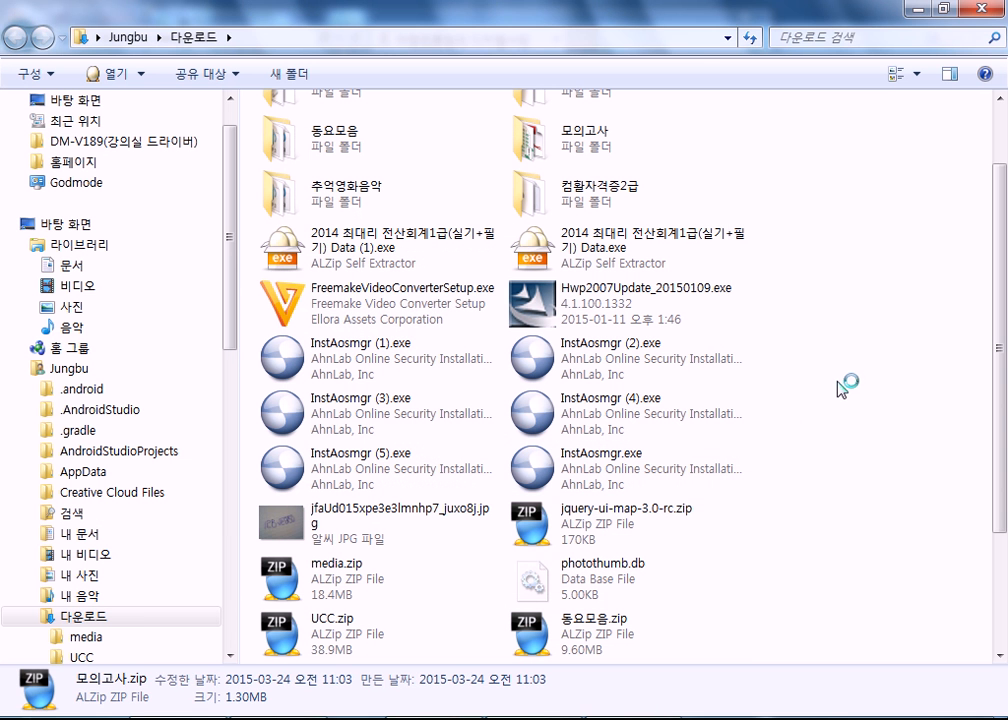
Step: Switch to Excel and open the workbook 2급A형.xlsm from the 모의고사 folder in 다운로드, entering the workbook password
{"action": "key", "text": "alt+Tab"}
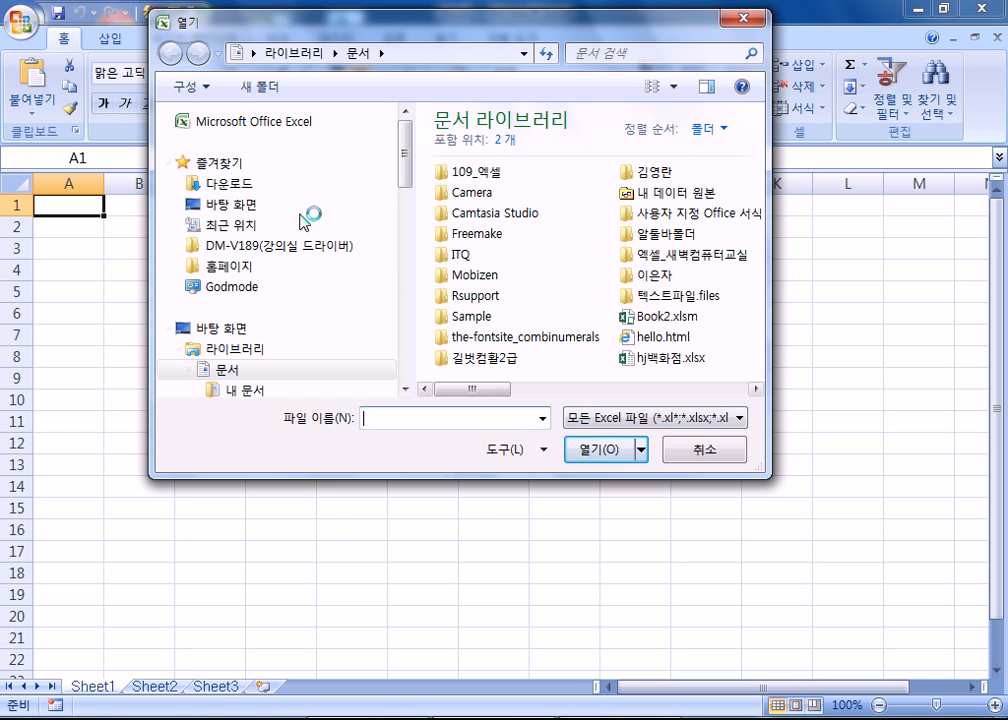
{"action": "left_click", "coordinate": [236, 186]}
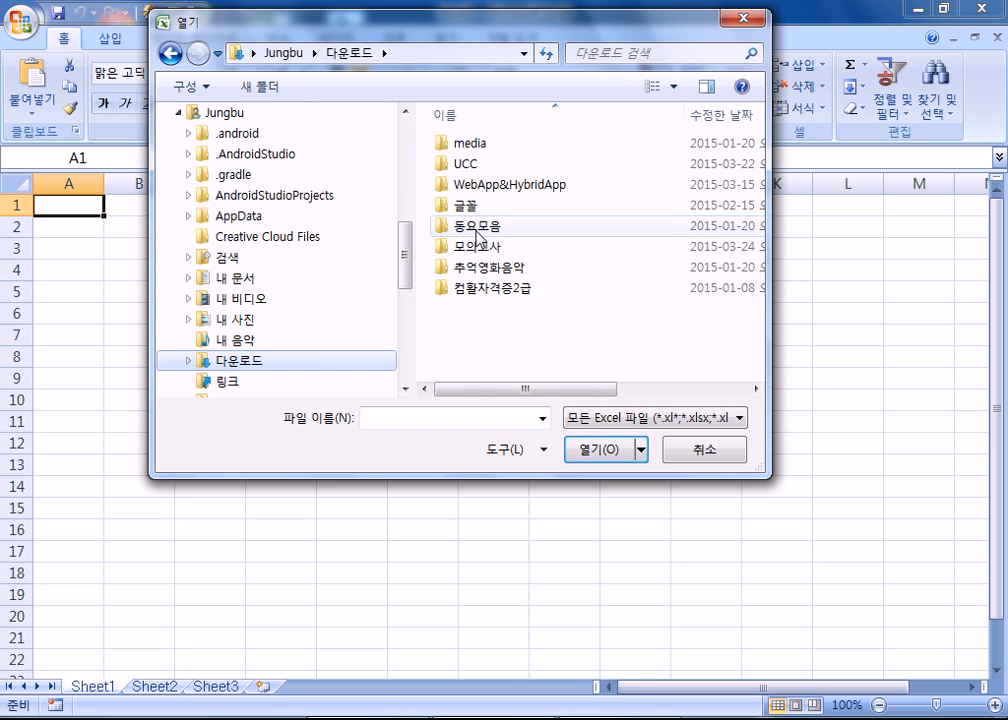
{"action": "double_click", "coordinate": [484, 248]}
{"action": "double_click", "coordinate": [457, 142]}
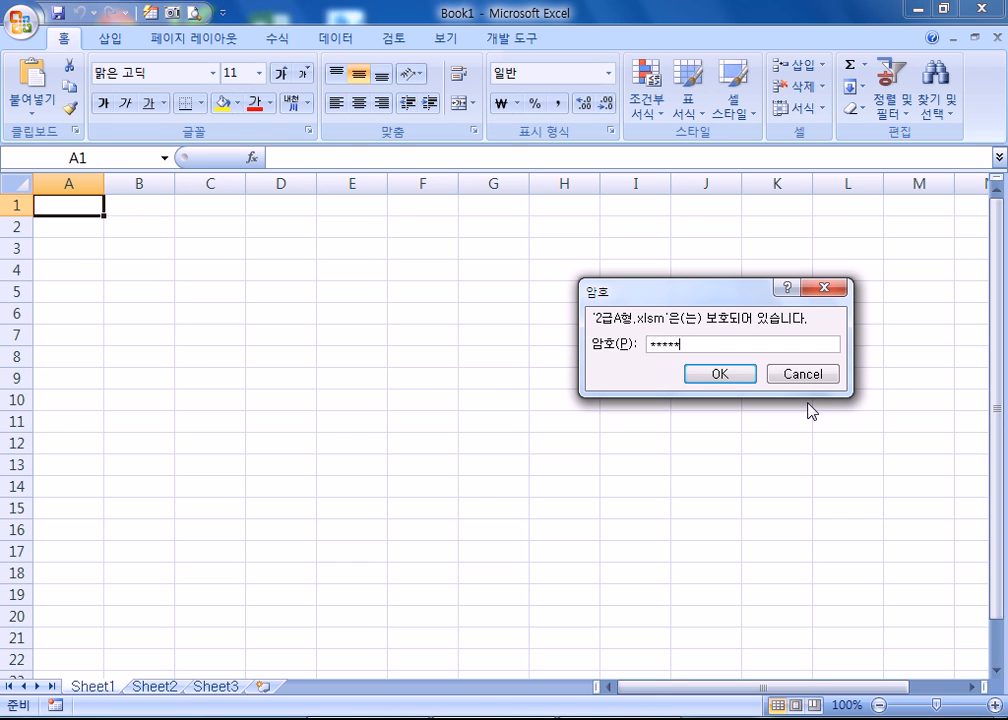
{"action": "key", "text": "Return"}
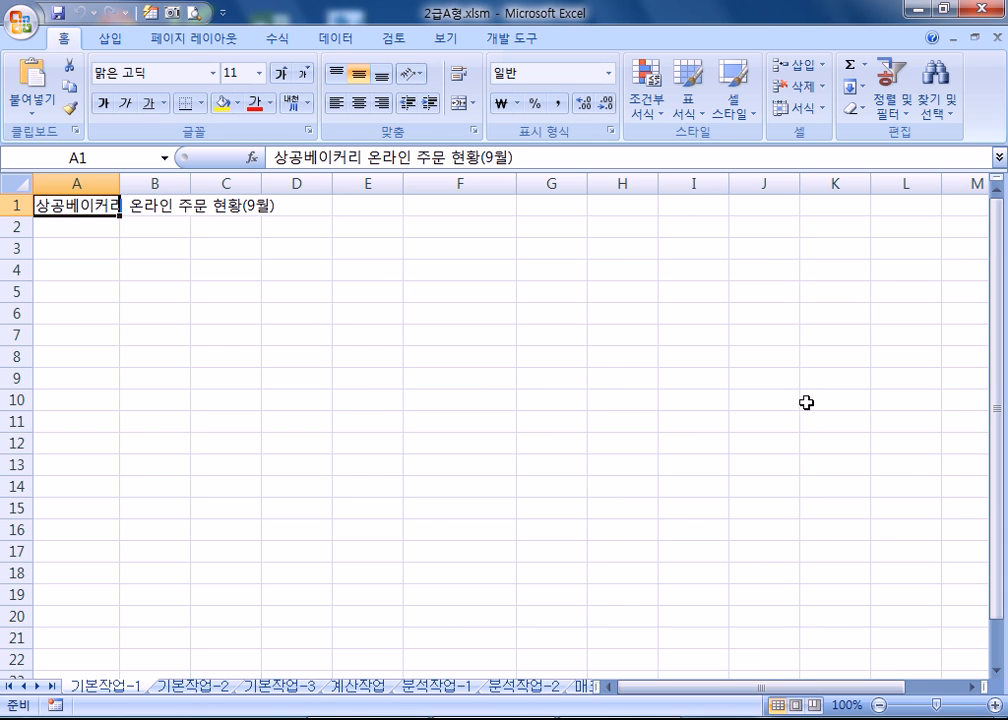
Step: Enter the column headers 구분, 제품명, 담당자, 단가, 주문량 and 배송시간대 in A3:F3 of the 기본작업-1 sheet
{"action": "key", "text": "Down"}
{"action": "key", "text": "Down"}
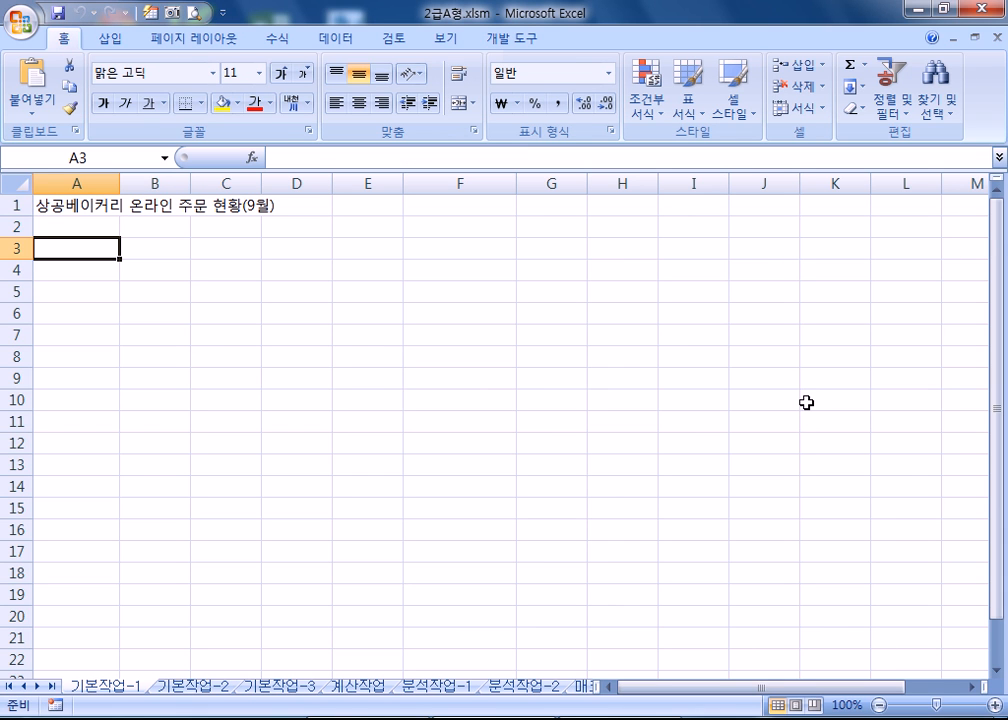
{"action": "type", "text": "구분"}
{"action": "key", "text": "Tab"}
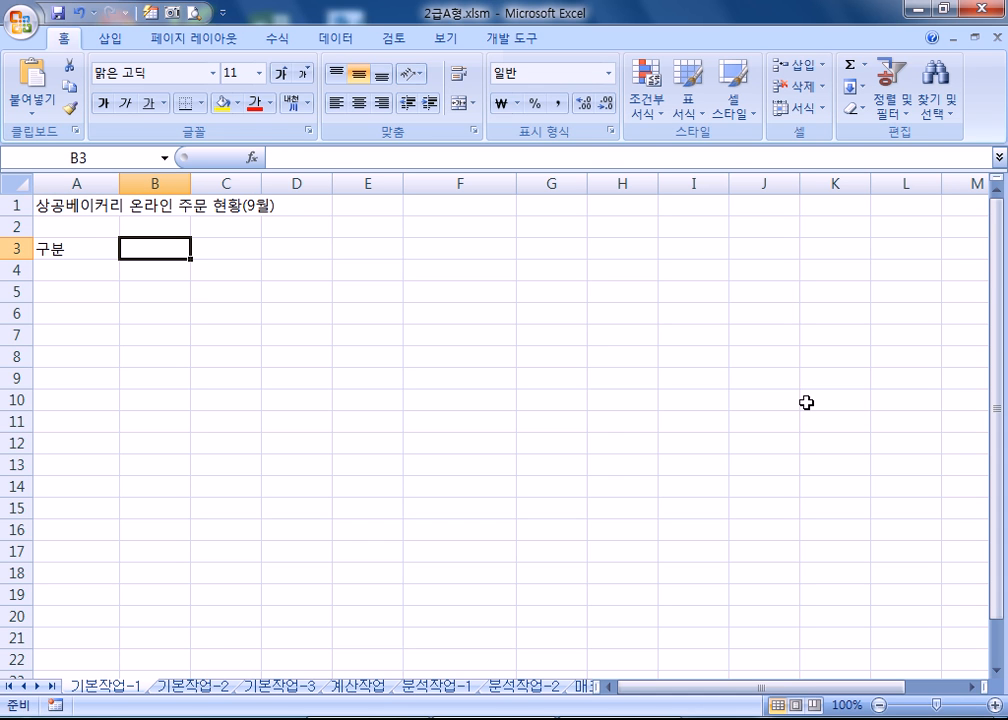
{"action": "type", "text": "제품명"}
{"action": "key", "text": "Tab"}
{"action": "type", "text": "담당자"}
{"action": "key", "text": "Tab"}
{"action": "type", "text": "단가"}
{"action": "key", "text": "Tab"}
{"action": "type", "text": "주문ㄹ"}
{"action": "key", "text": "Tab"}
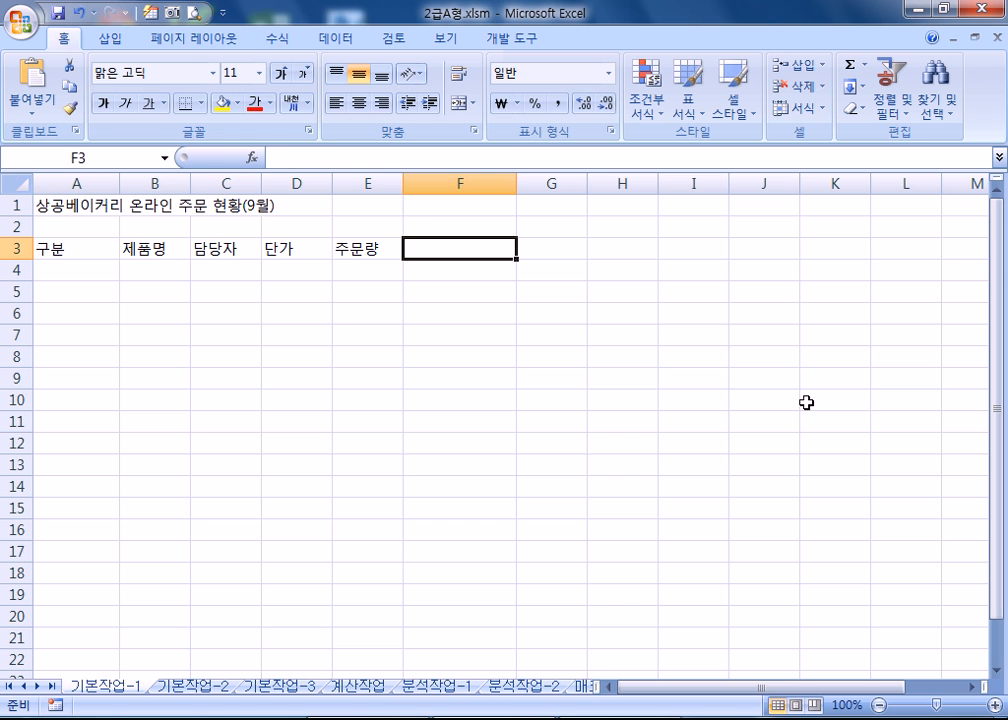
{"action": "type", "text": "배송시간ㄷ"}
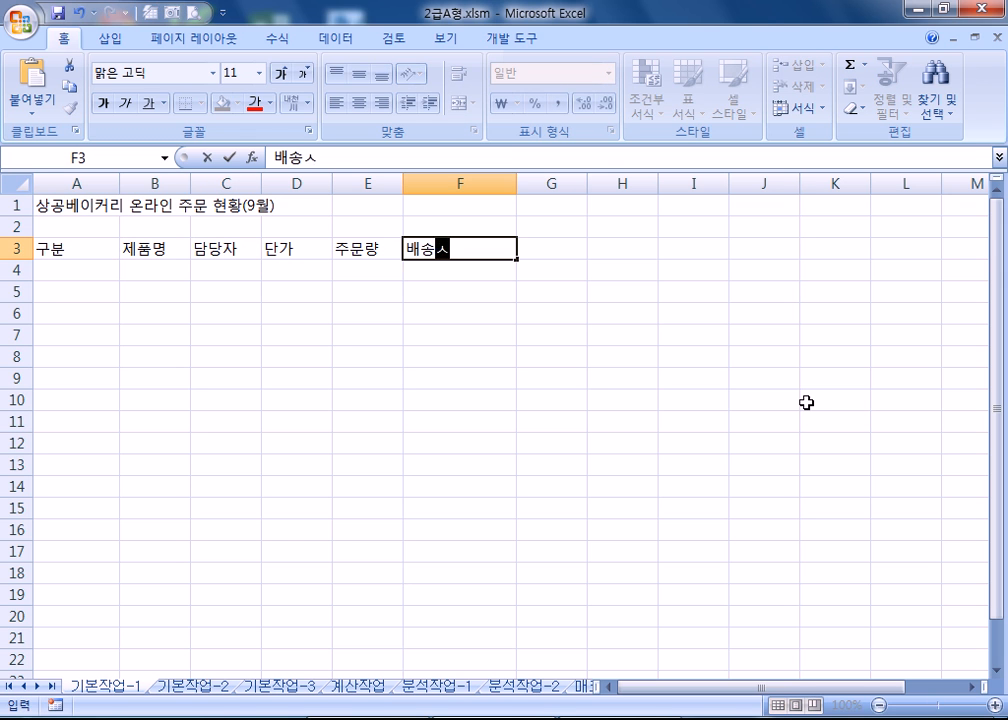
{"action": "type", "text": "ㅐ"}
{"action": "key", "text": "Return"}
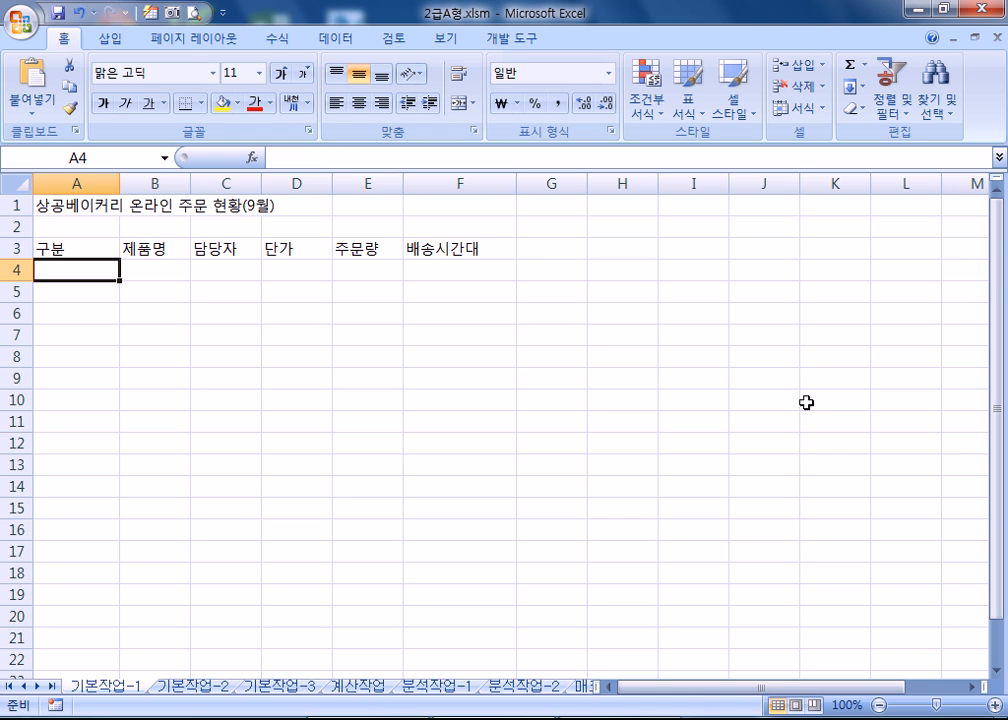
Step: Select A4:F13 as the data entry range and enter 생크림케익 in each of the cells A4:A7
{"action": "key", "text": "shift+Down"}
{"action": "key", "text": "shift+Down"}
{"action": "key", "text": "shift+Down"}
{"action": "key", "text": "shift+Down"}
{"action": "key", "text": "shift+Down"}
{"action": "key", "text": "shift+Down"}
{"action": "key", "text": "shift+Down"}
{"action": "key", "text": "shift+Down"}
{"action": "key", "text": "shift+Down"}
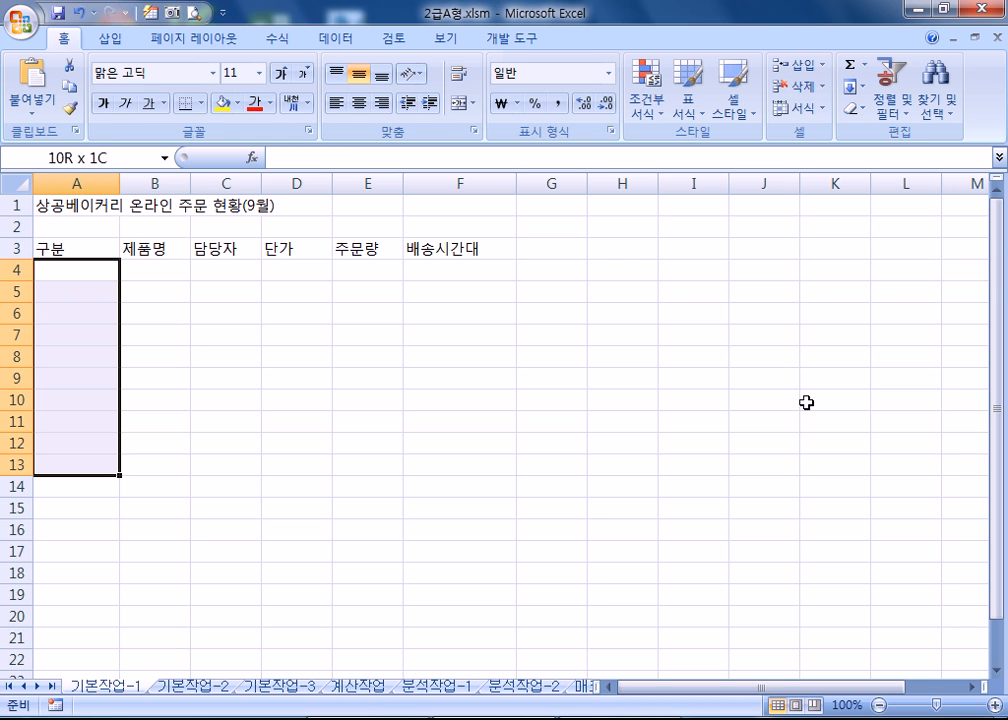
{"action": "key", "text": "shift+Right"}
{"action": "key", "text": "shift+Right"}
{"action": "key", "text": "shift+Right"}
{"action": "key", "text": "shift+Right"}
{"action": "key", "text": "shift+Right"}
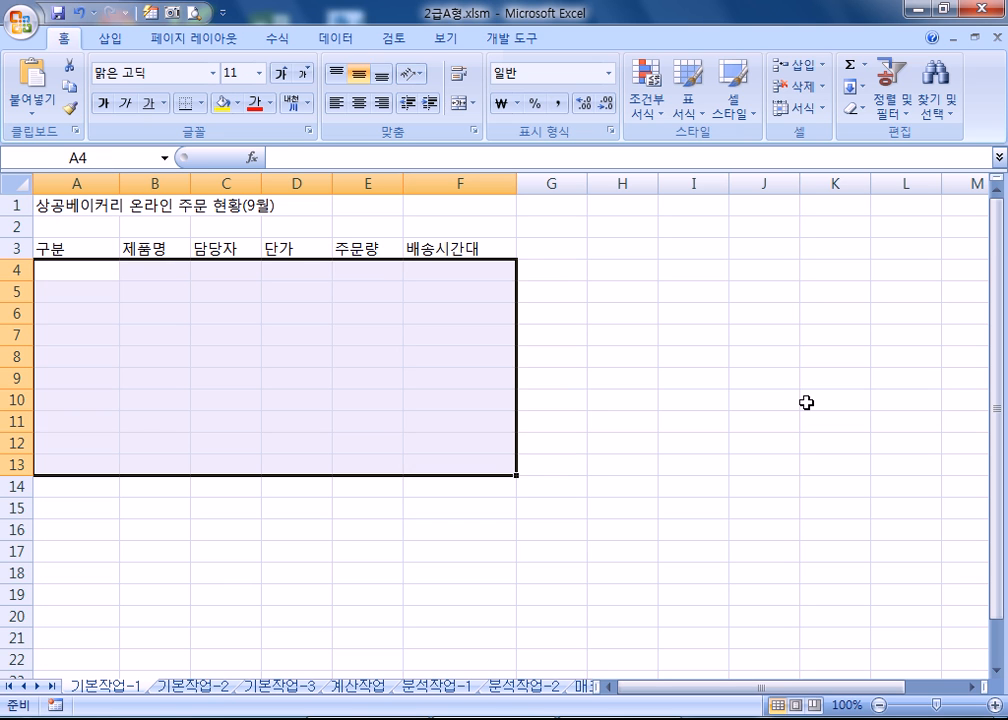
{"action": "type", "text": "생크림케이"}
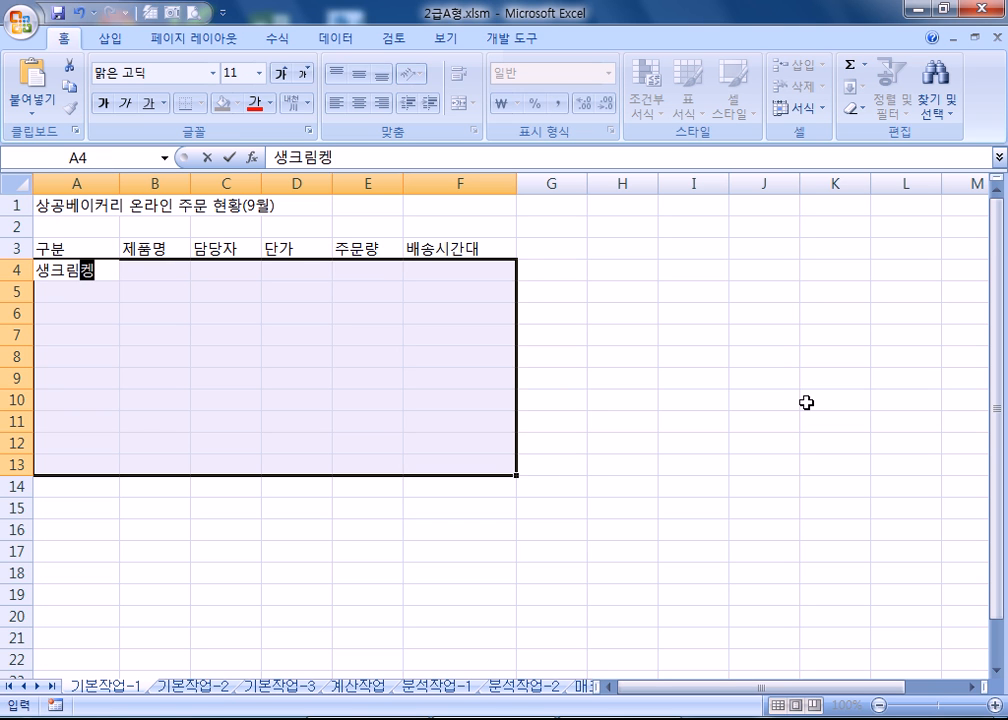
{"action": "type", "text": "ㄱ"}
{"action": "key", "text": "Return"}
{"action": "type", "text": "생크림케익"}
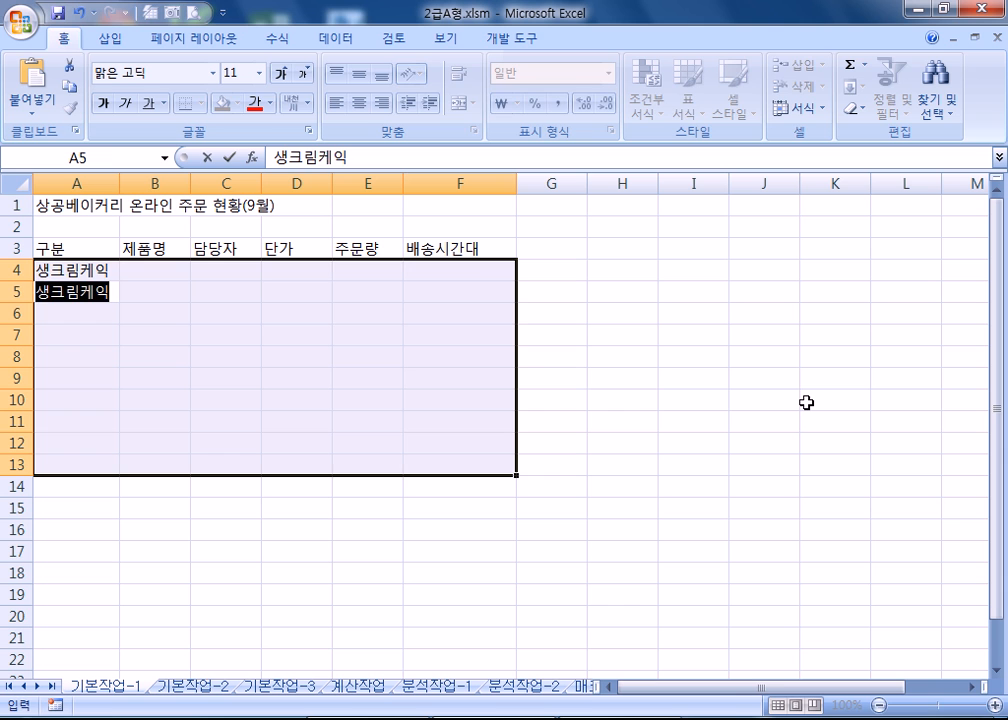
{"action": "key", "text": "Return"}
{"action": "type", "text": "생"}
{"action": "key", "text": "Return"}
{"action": "type", "text": "생"}
{"action": "key", "text": "Return"}
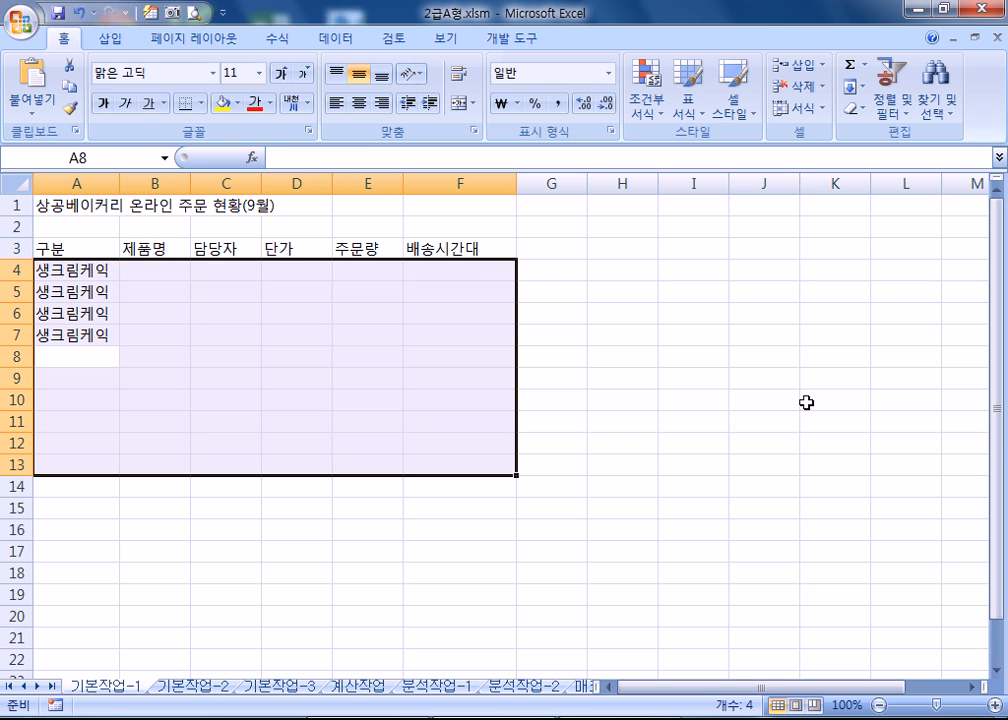
Step: Complete the 구분 column with 초코케익 in A8:A9, 치즈케익 in A10:A11 and 쿠키 in A12:A13
{"action": "type", "text": "초코케익"}
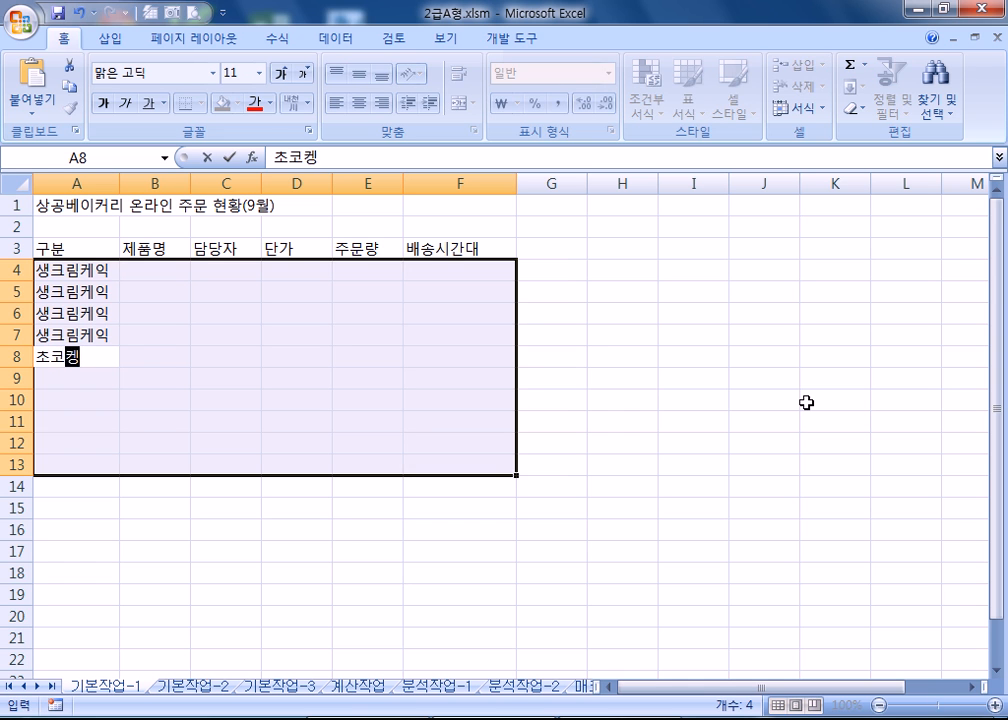
{"action": "key", "text": "Return"}
{"action": "type", "text": "초"}
{"action": "key", "text": "Return"}
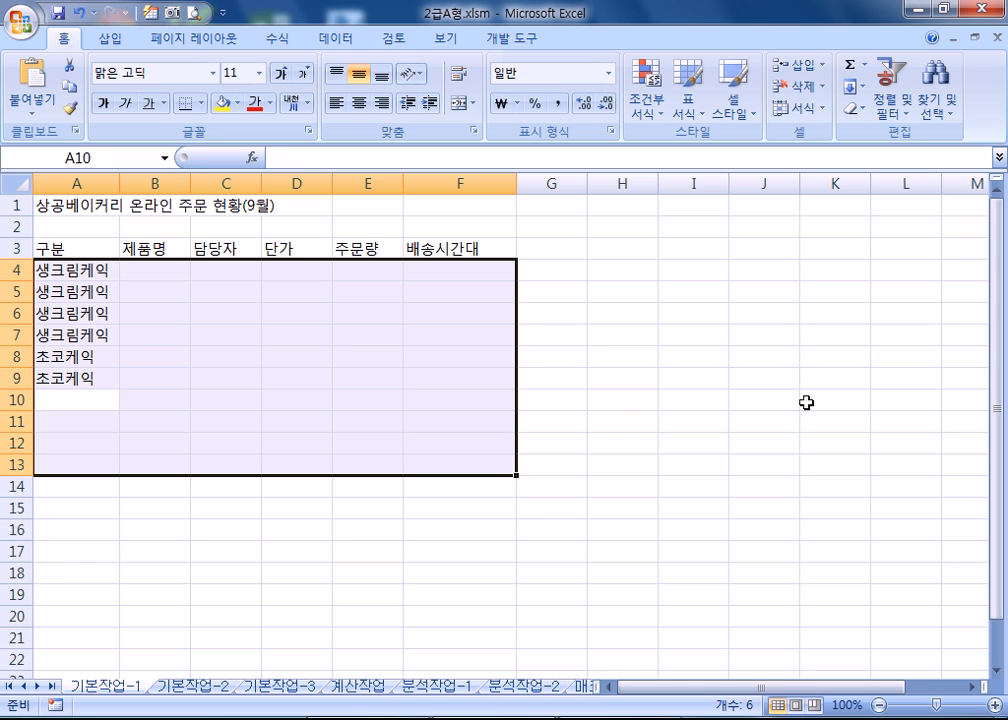
{"action": "type", "text": "치즈케익"}
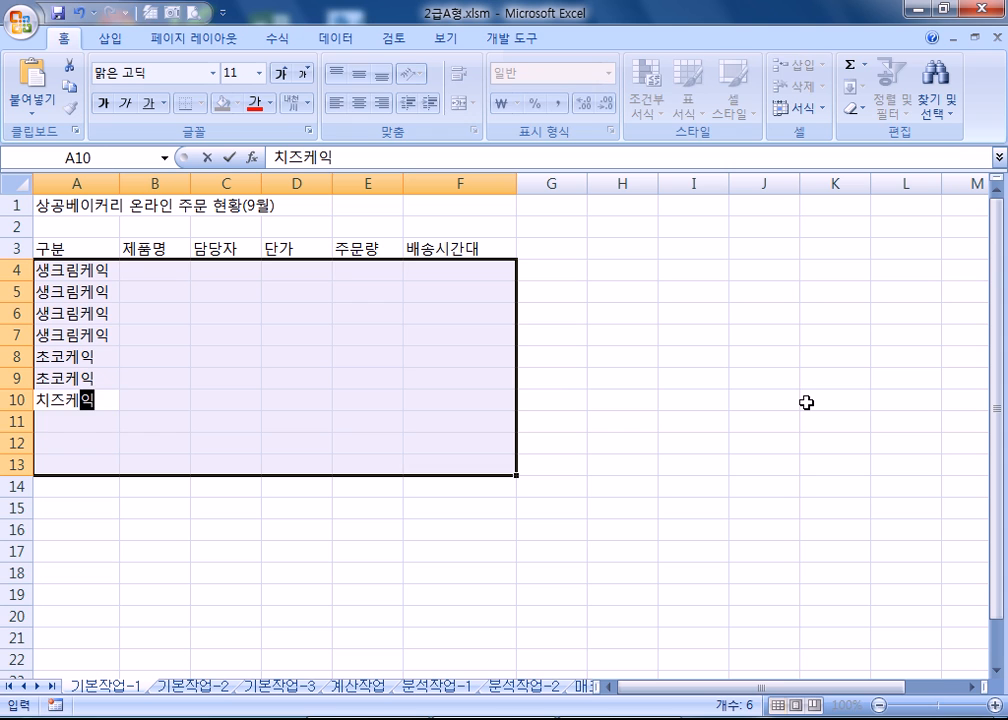
{"action": "key", "text": "Return"}
{"action": "type", "text": "ㅊ치"}
{"action": "key", "text": "Return"}
{"action": "type", "text": "쿠키"}
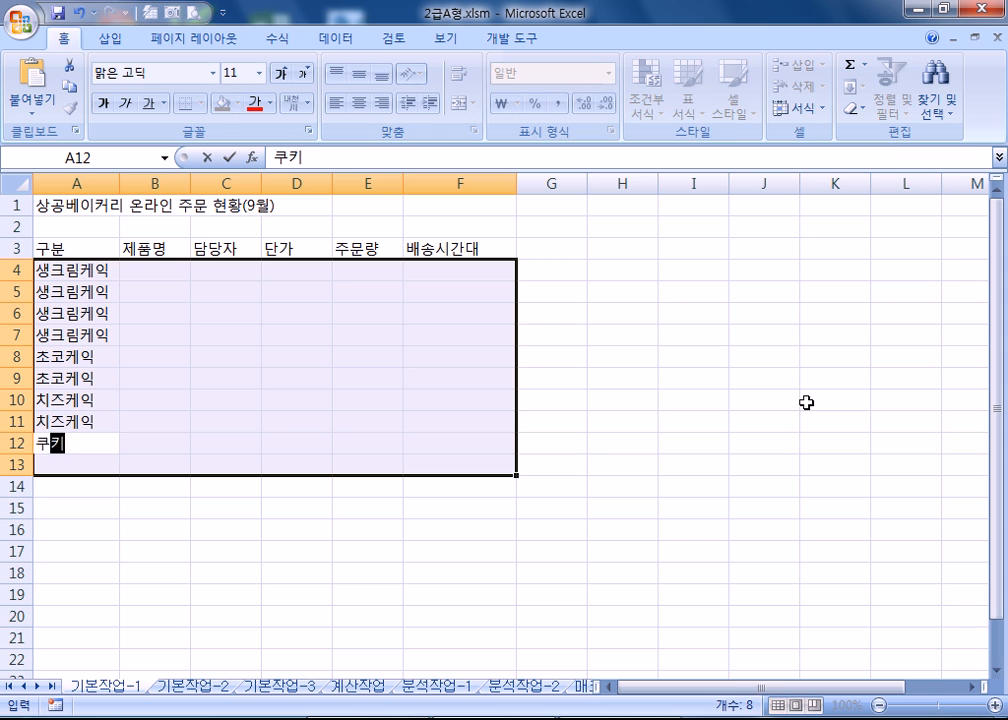
{"action": "key", "text": "Return"}
{"action": "type", "text": "쿠키"}
{"action": "key", "text": "Return"}
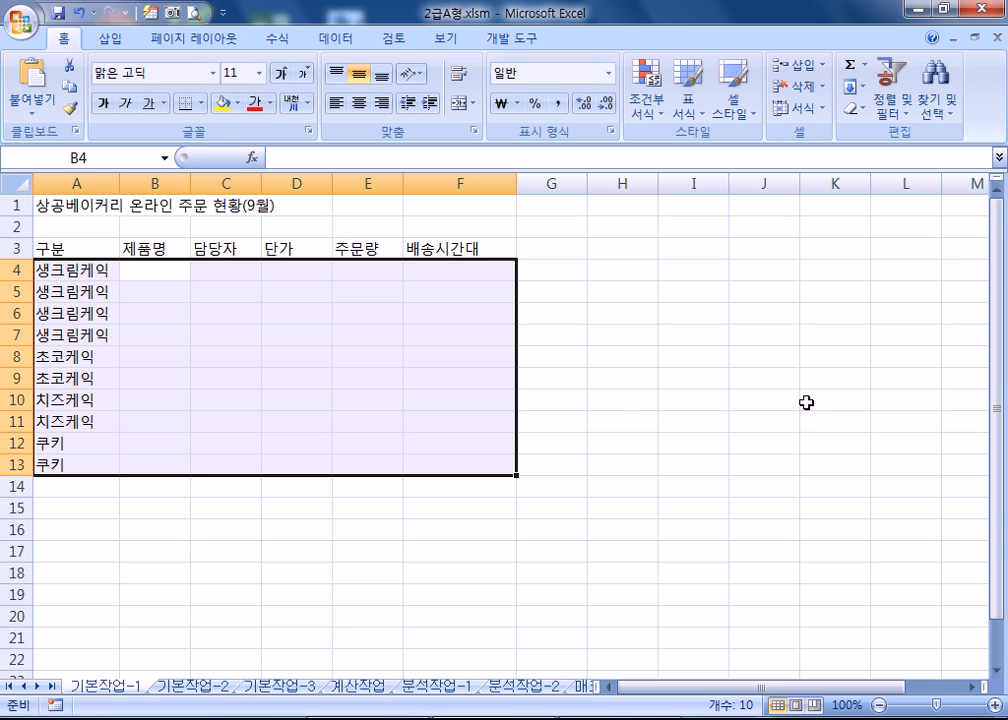
Step: Enter 생크림1호 in B4 and fill the series down to 생크림4호 in B7
{"action": "type", "text": "ㅅ크리ㅁ1호"}
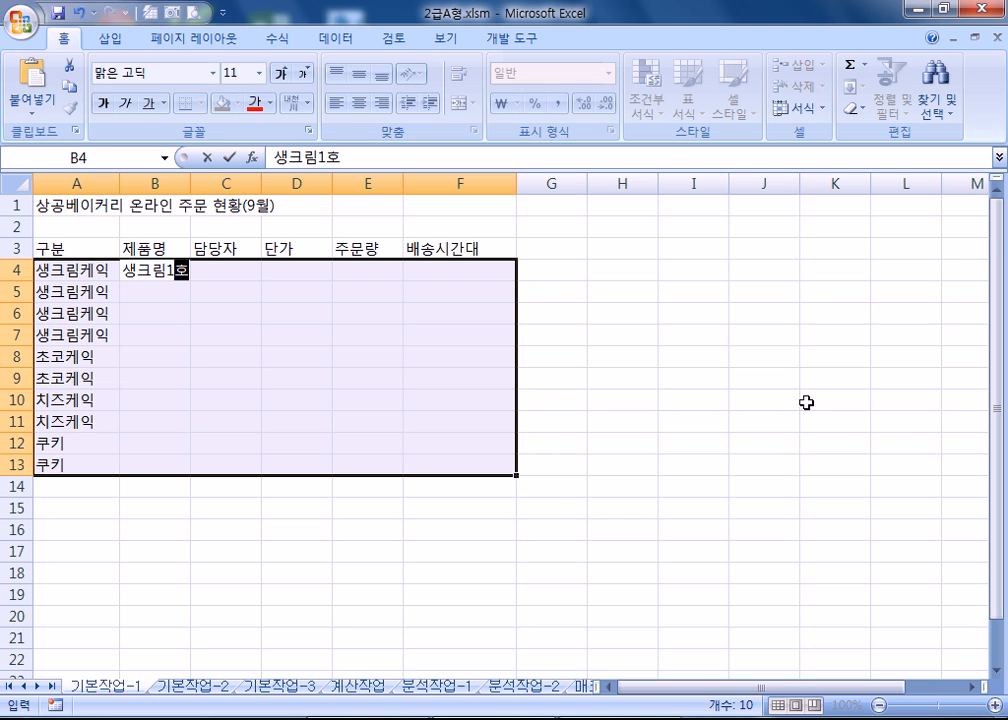
{"action": "key", "text": "Return"}
{"action": "type", "text": "생크림1호"}
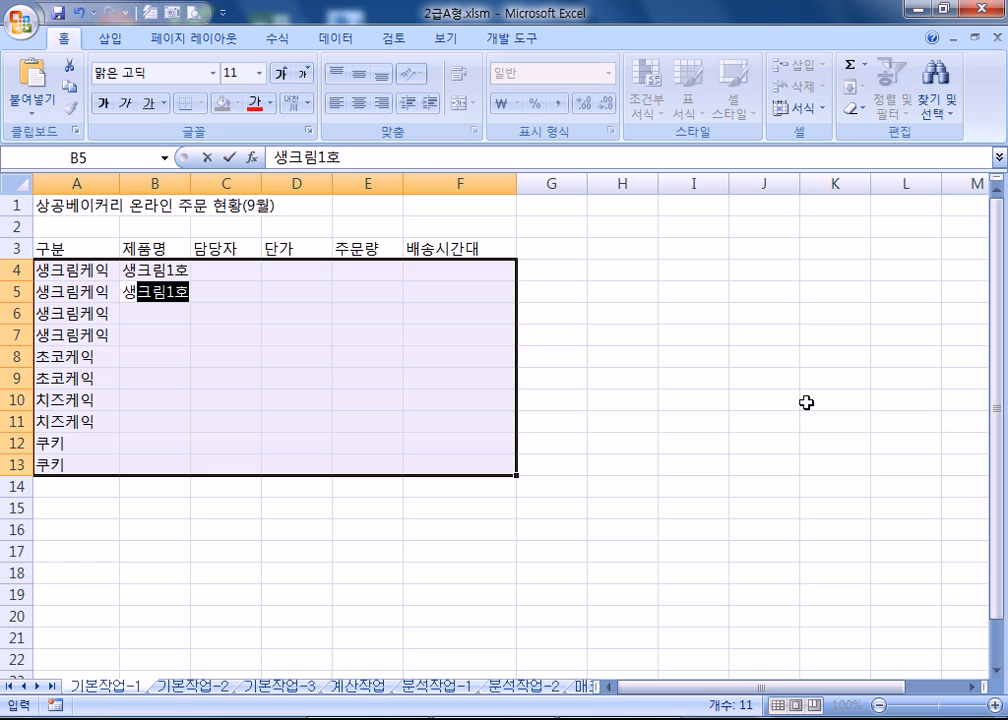
{"action": "key", "text": "Escape"}
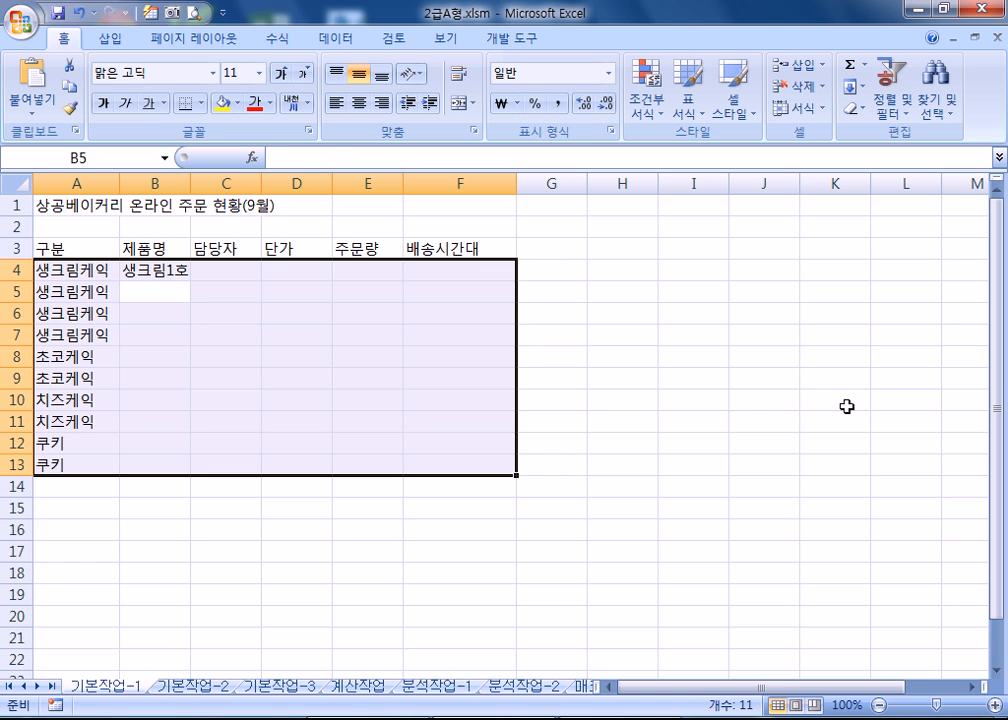
{"action": "left_click", "coordinate": [150, 271]}
{"action": "left_click_drag", "start_coordinate": [190, 284], "coordinate": [187, 345]}
Step: Enter 초코1호 in B8, fill the series down to 초코2호 in B9, and select B10
{"action": "left_click", "coordinate": [153, 358]}
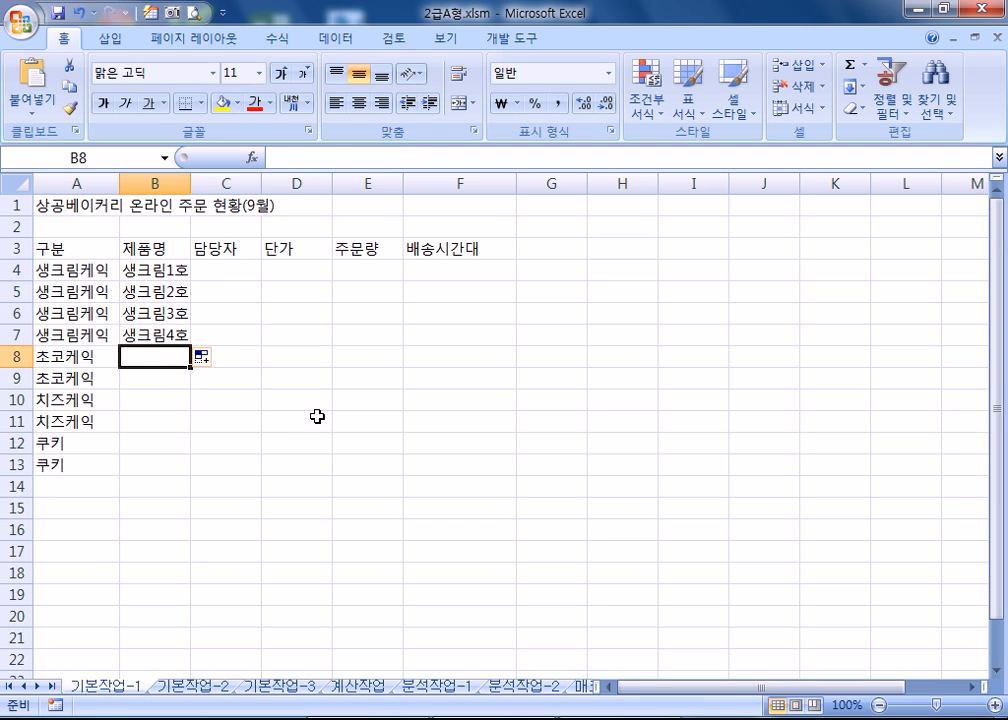
{"action": "type", "text": "초코1ㅎ"}
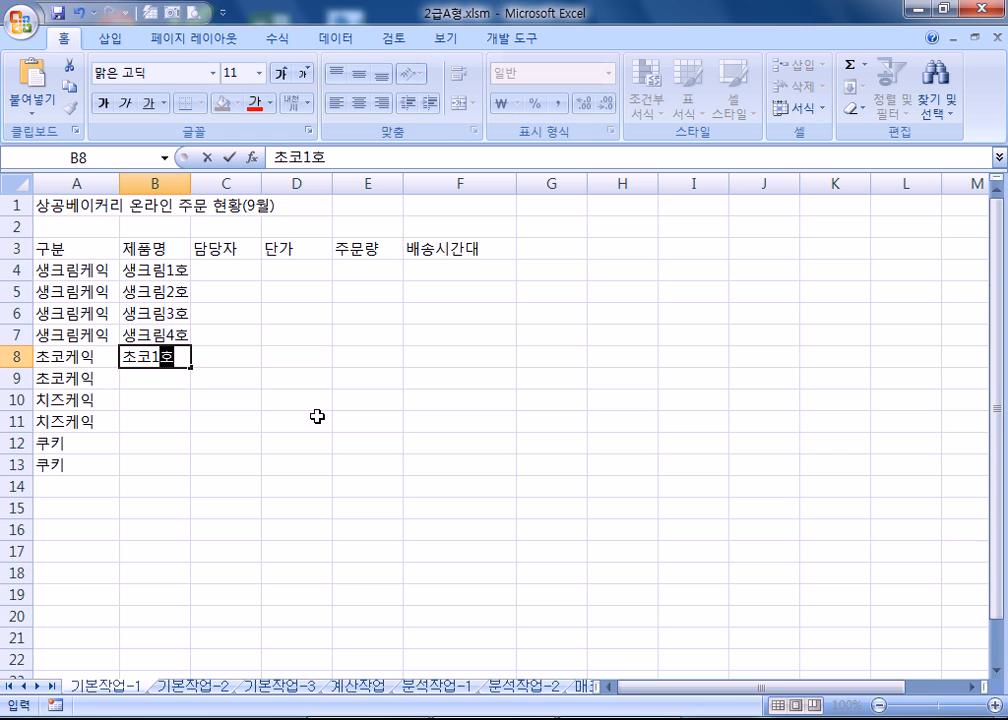
{"action": "left_click_drag", "start_coordinate": [190, 368], "coordinate": [184, 394]}
{"action": "left_click", "coordinate": [140, 403]}
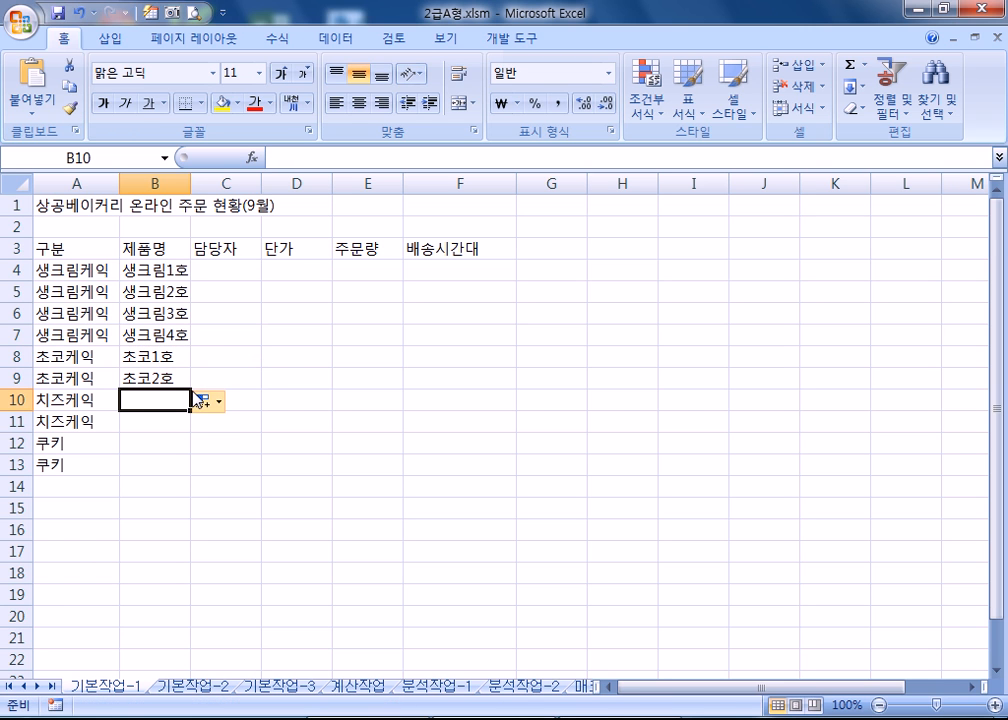
Step: Enter 치즈1호 in B10 and 쿠키1호 in B12, filling each down one row to 치즈2호 and 쿠키2호
{"action": "type", "text": "ㅊㅣ즈1"}
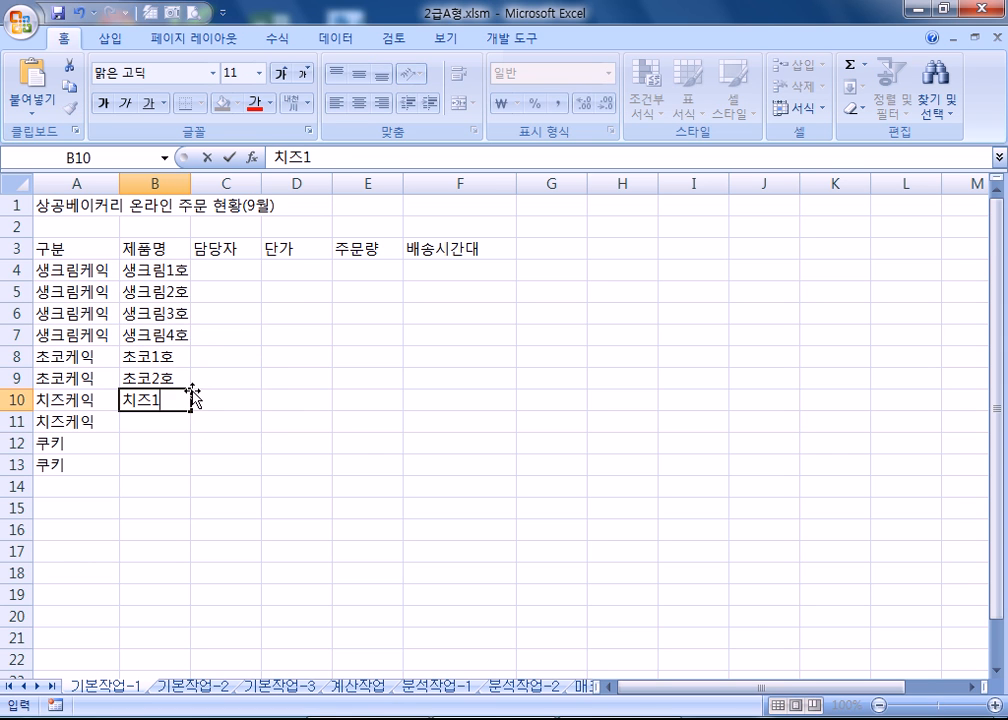
{"action": "type", "text": "ㅎㅗ"}
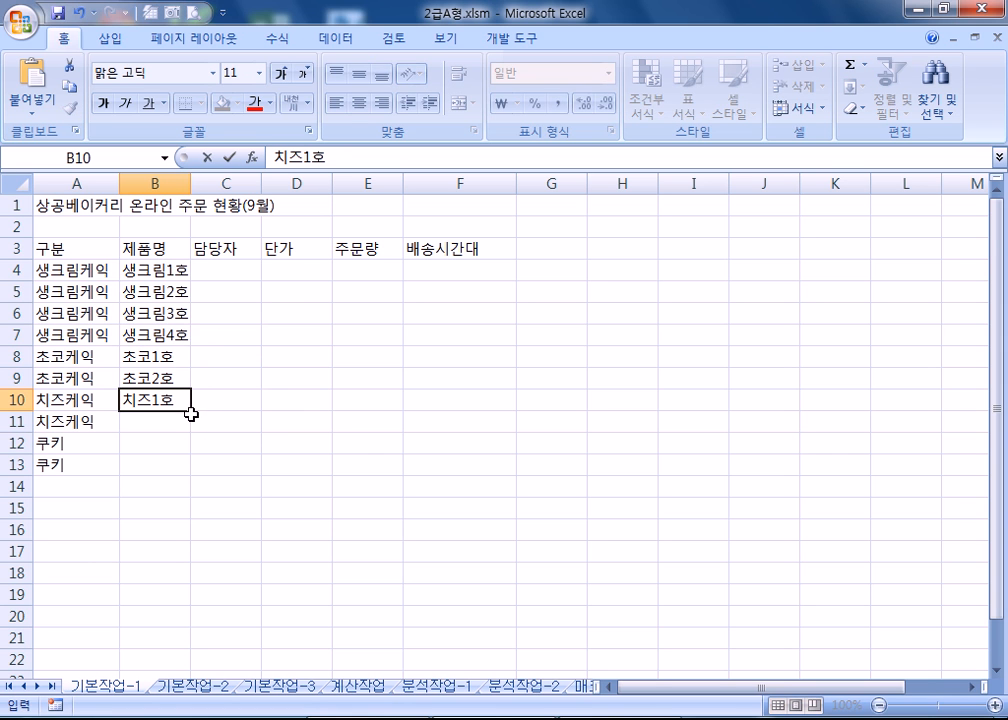
{"action": "left_click_drag", "start_coordinate": [191, 410], "coordinate": [192, 428]}
{"action": "left_click", "coordinate": [162, 446]}
{"action": "type", "text": "쿠키1호"}
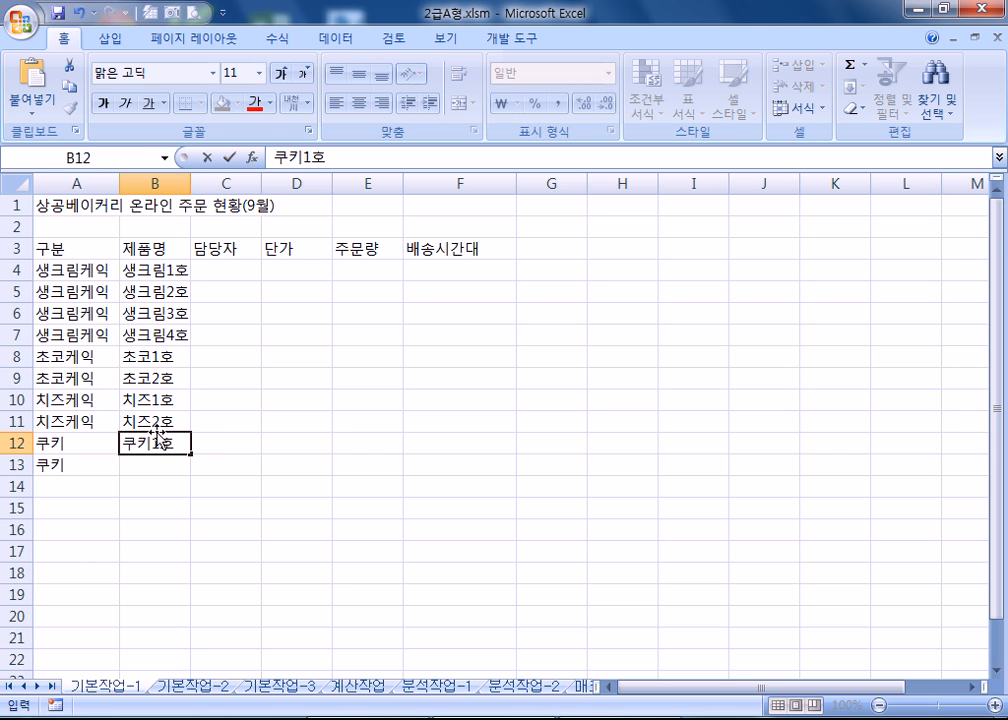
{"action": "left_click_drag", "start_coordinate": [193, 457], "coordinate": [196, 472]}
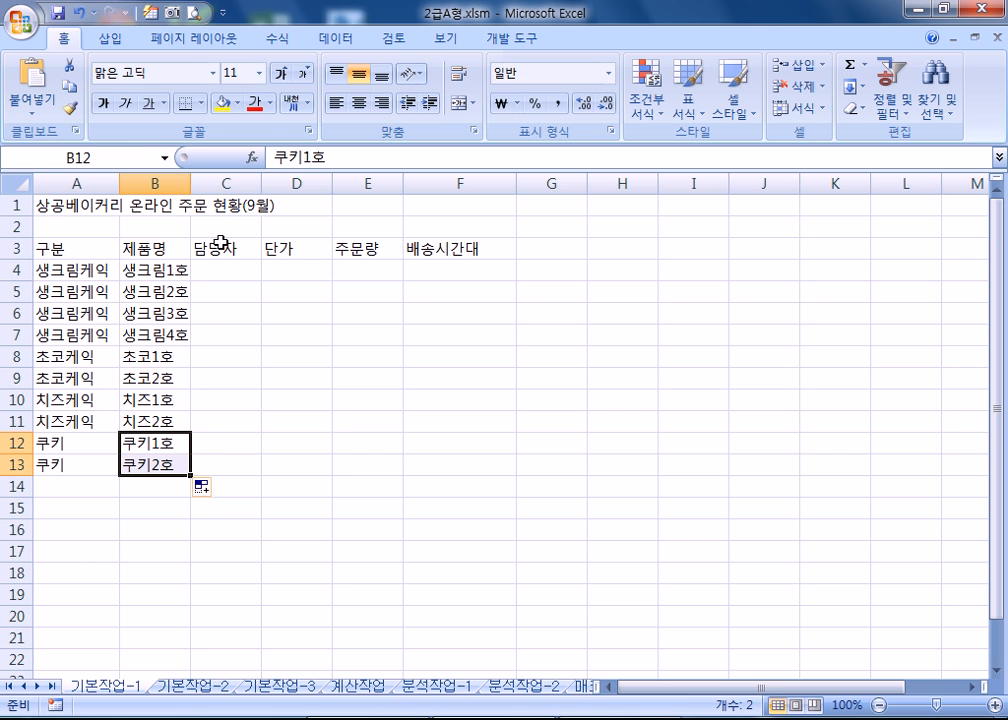
Step: Select C4:F13 as the data entry range and enter the staff members' full names in C4:C7 of the 담당자 column
{"action": "left_click_drag", "start_coordinate": [205, 272], "coordinate": [480, 458]}
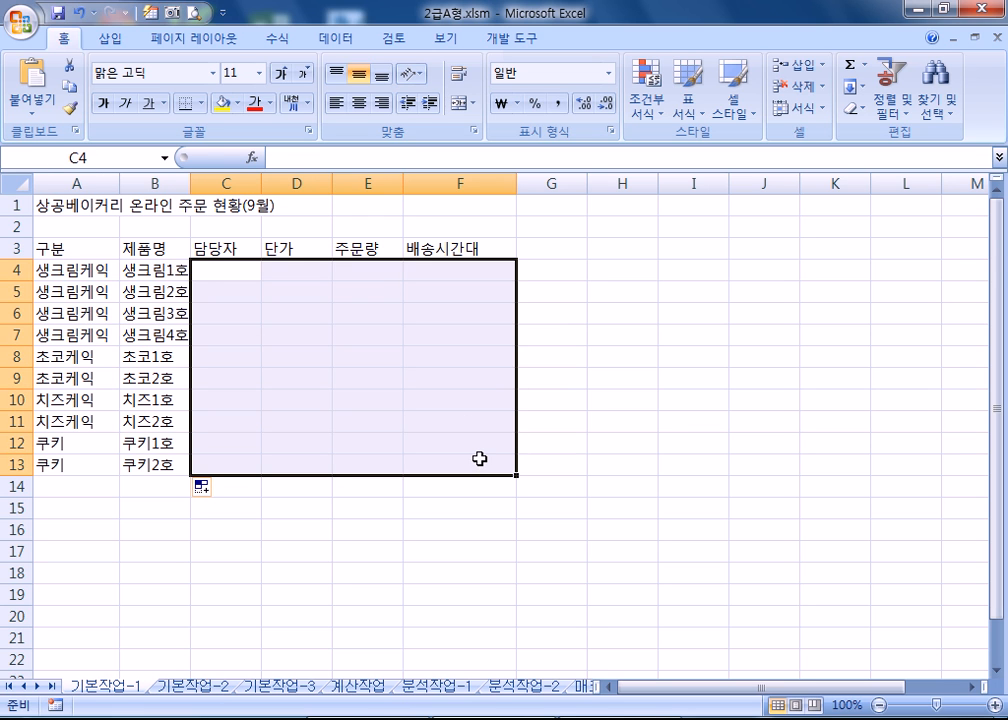
{"action": "type", "text": "김은소"}
{"action": "key", "text": "Return"}
{"action": "type", "text": "초"}
{"action": "type", "text": "현철"}
{"action": "key", "text": "Return"}
{"action": "type", "text": "처"}
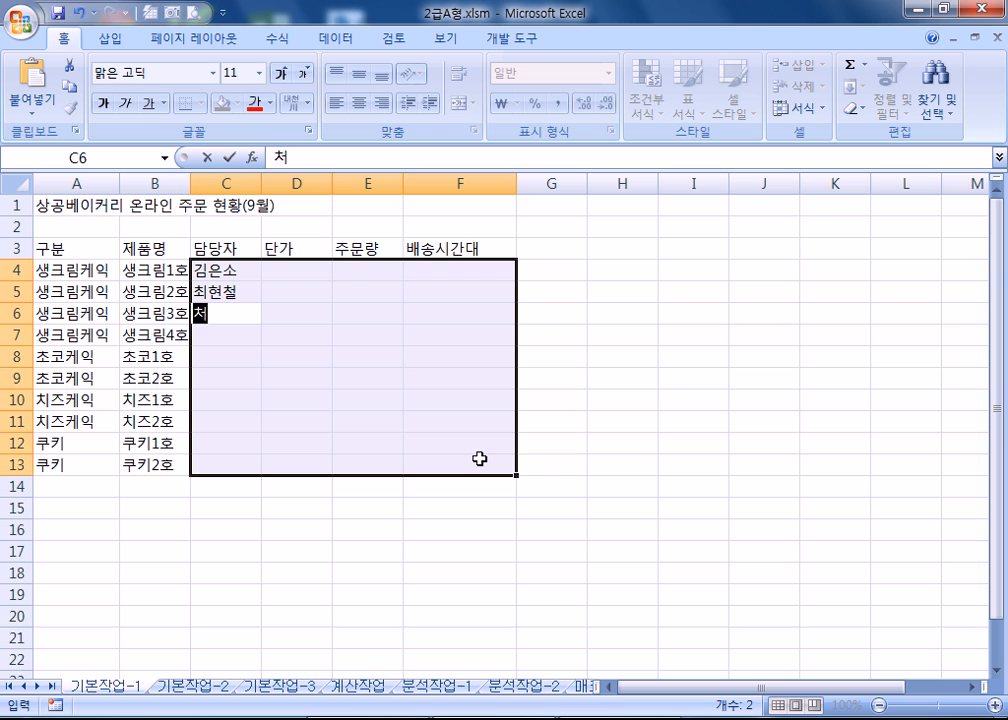
{"action": "type", "text": "호영"}
{"action": "key", "text": "Return"}
{"action": "type", "text": "ㅈ화"}
{"action": "key", "text": "BackSpace"}
{"action": "key", "text": "BackSpace"}
{"action": "key", "text": "BackSpace"}
{"action": "type", "text": "한우근"}
{"action": "key", "text": "Return"}
Step: Complete the 담당자 column by entering the remaining staff members' full names in C8:C13
{"action": "type", "text": "조"}
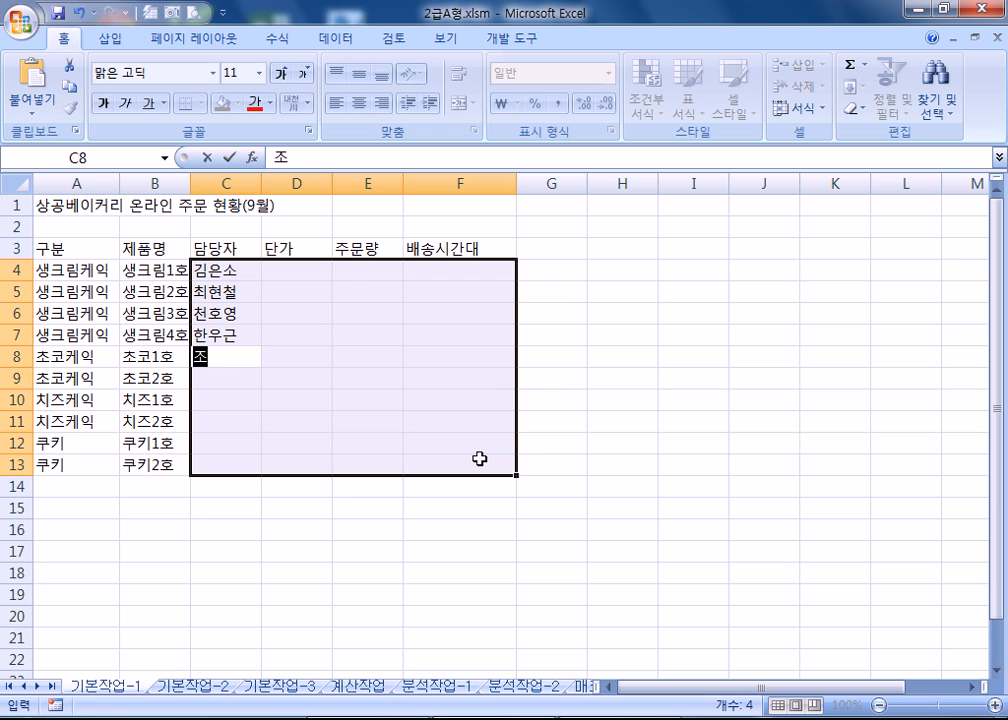
{"action": "type", "text": "화진"}
{"action": "key", "text": "Return"}
{"action": "type", "text": "여태현"}
{"action": "key", "text": "Return"}
{"action": "type", "text": "이종격"}
{"action": "key", "text": "Return"}
{"action": "type", "text": "김기동"}
{"action": "key", "text": "Return"}
{"action": "type", "text": "ㅂ박으"}
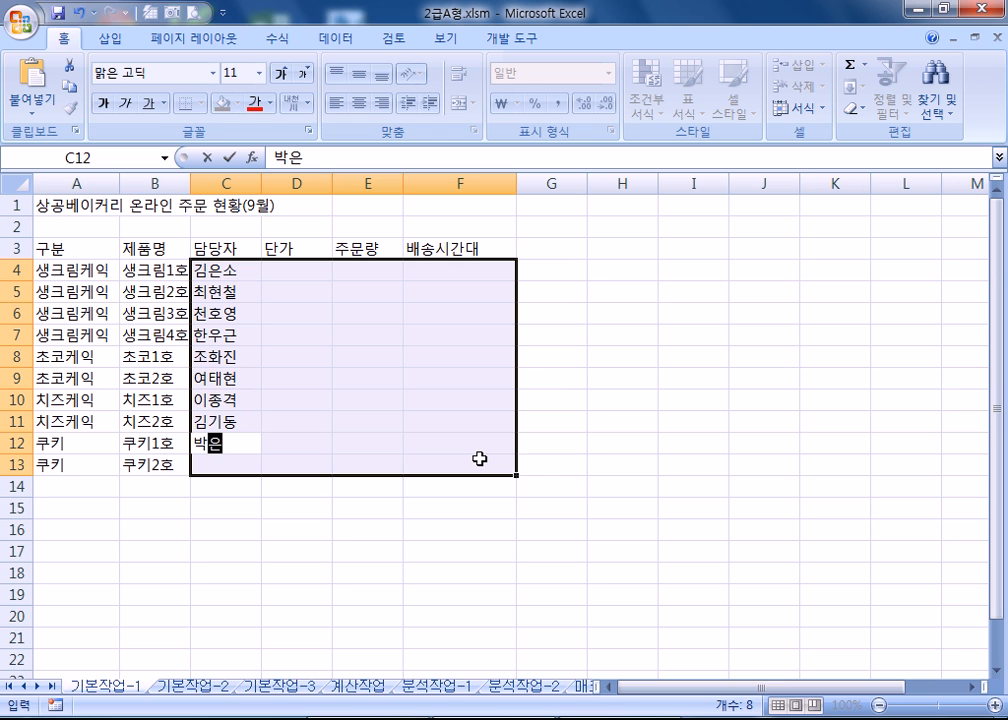
{"action": "type", "text": "ㅇ"}
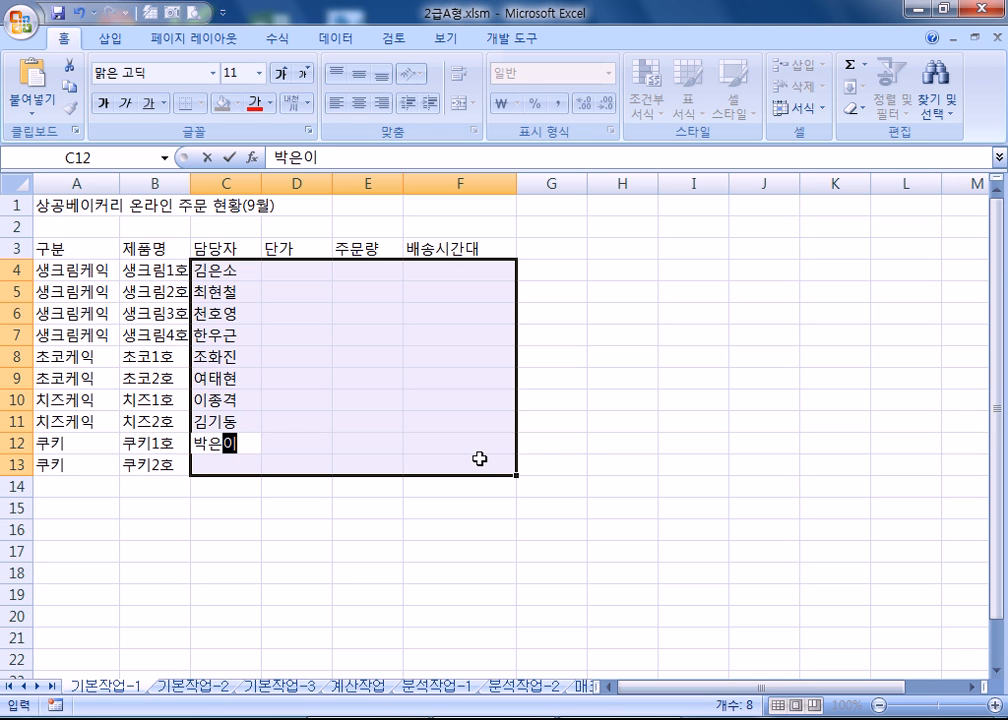
{"action": "key", "text": "Return"}
{"action": "type", "text": "허인서"}
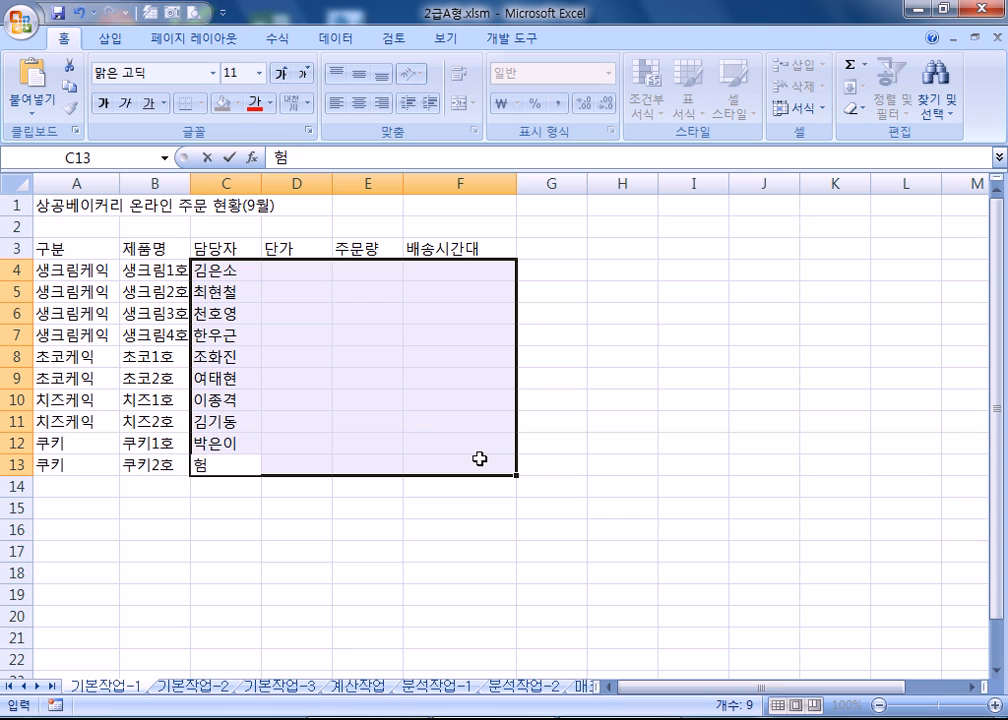
{"action": "key", "text": "Return"}
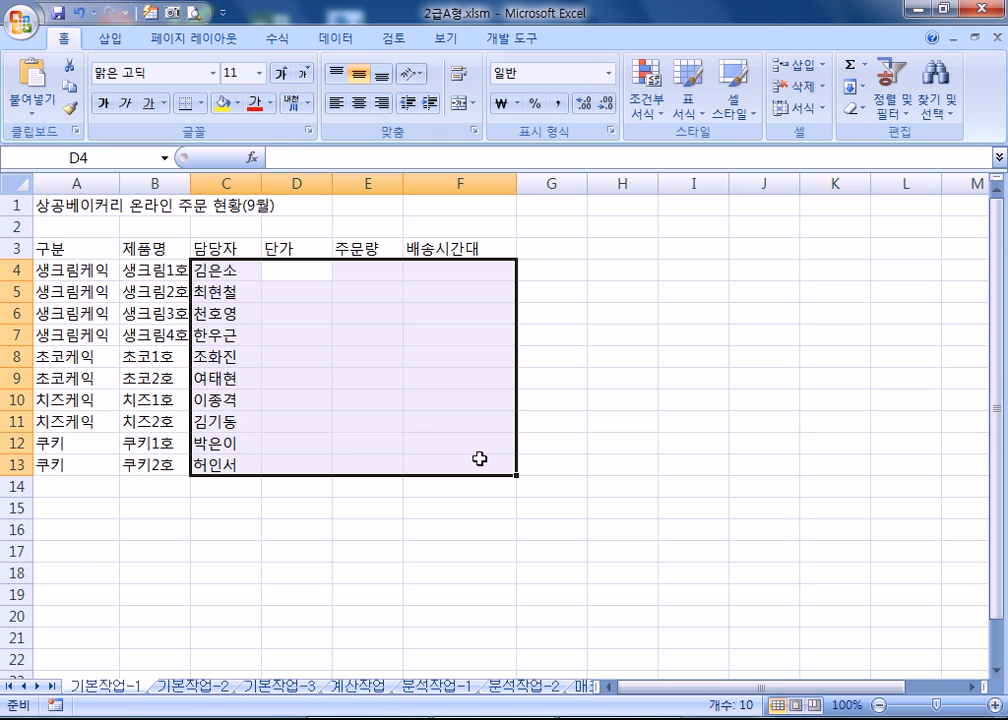
Step: Enter the 단가 values 16000, 18000, 22000 and 25000 in D4:D7
{"action": "type", "text": "160"}
{"action": "key", "text": "Return"}
{"action": "type", "text": "18000"}
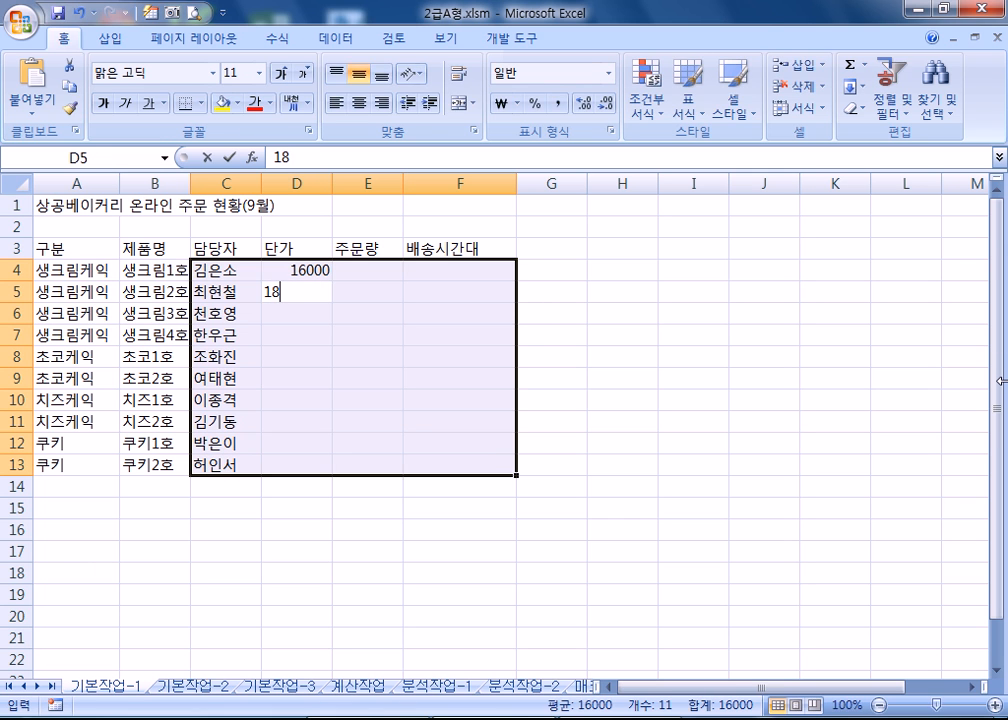
{"action": "key", "text": "Return"}
{"action": "type", "text": "22000"}
{"action": "key", "text": "Return"}
{"action": "type", "text": "15000"}
{"action": "key", "text": "Return"}
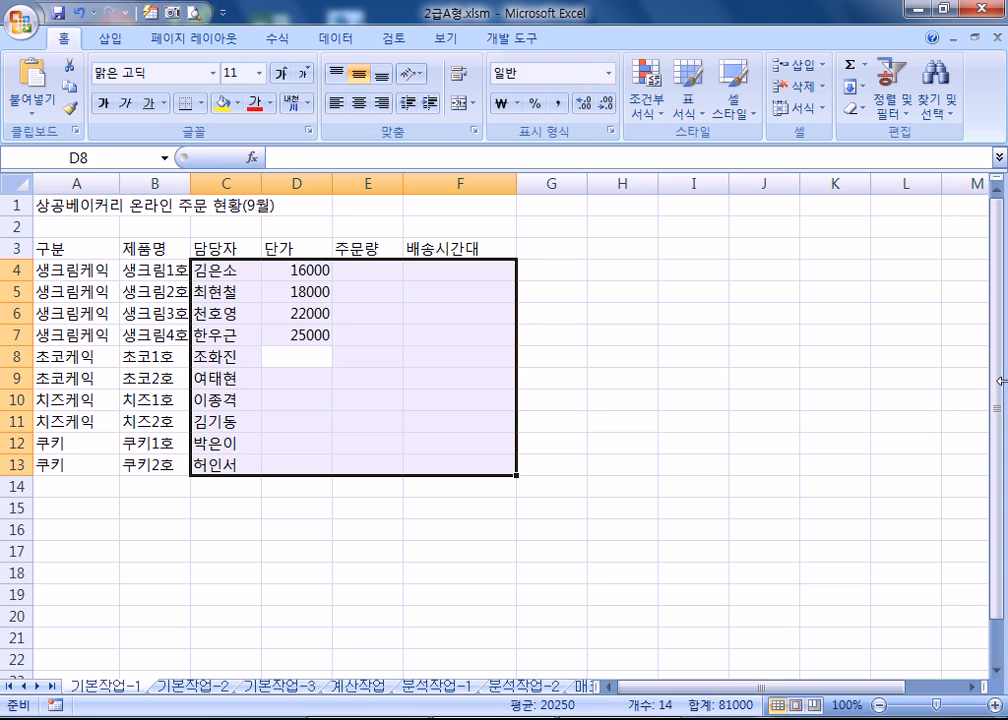
Step: Complete the 단가 column with 18000, 22000, 20000, 24000, 12000 and 16000 in D8:D13
{"action": "type", "text": "18000"}
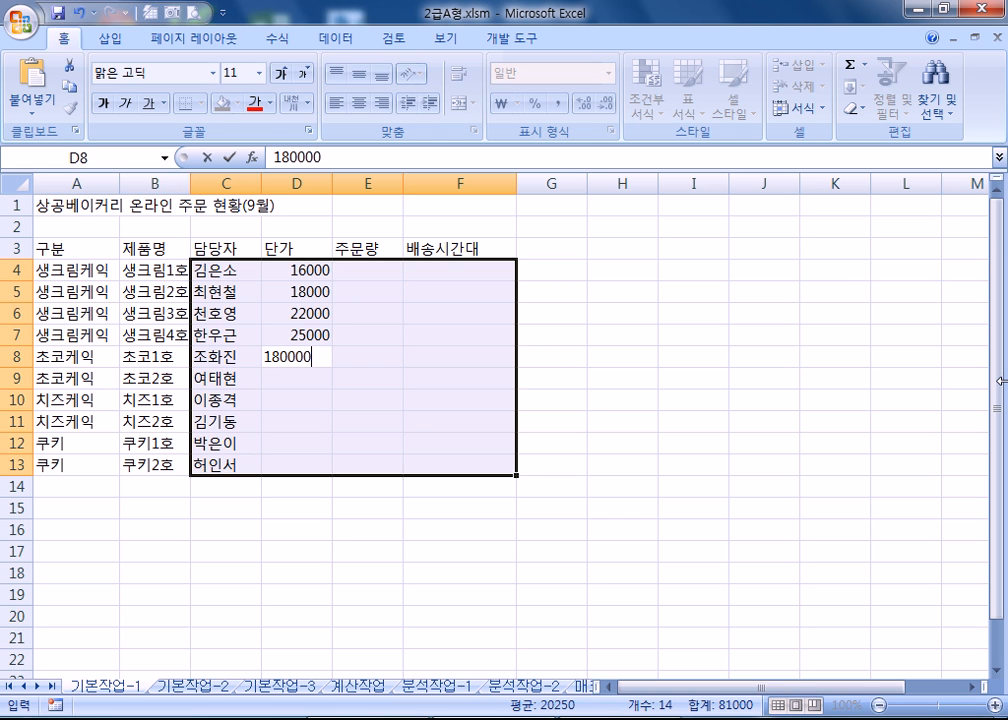
{"action": "key", "text": "Return"}
{"action": "type", "text": "22000"}
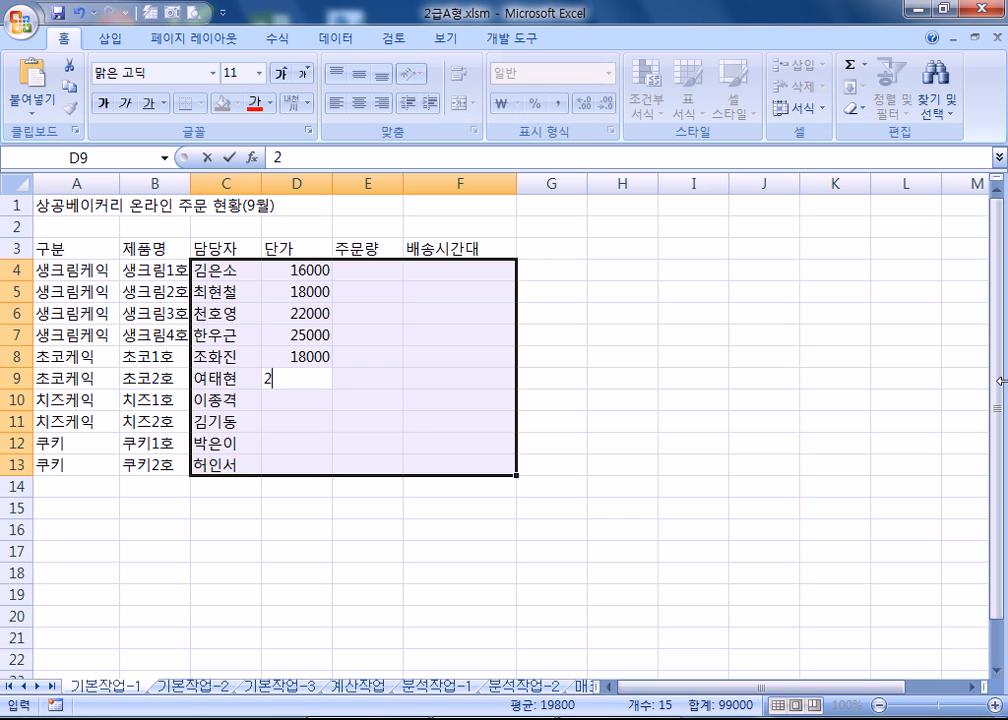
{"action": "key", "text": "Return"}
{"action": "type", "text": "20000"}
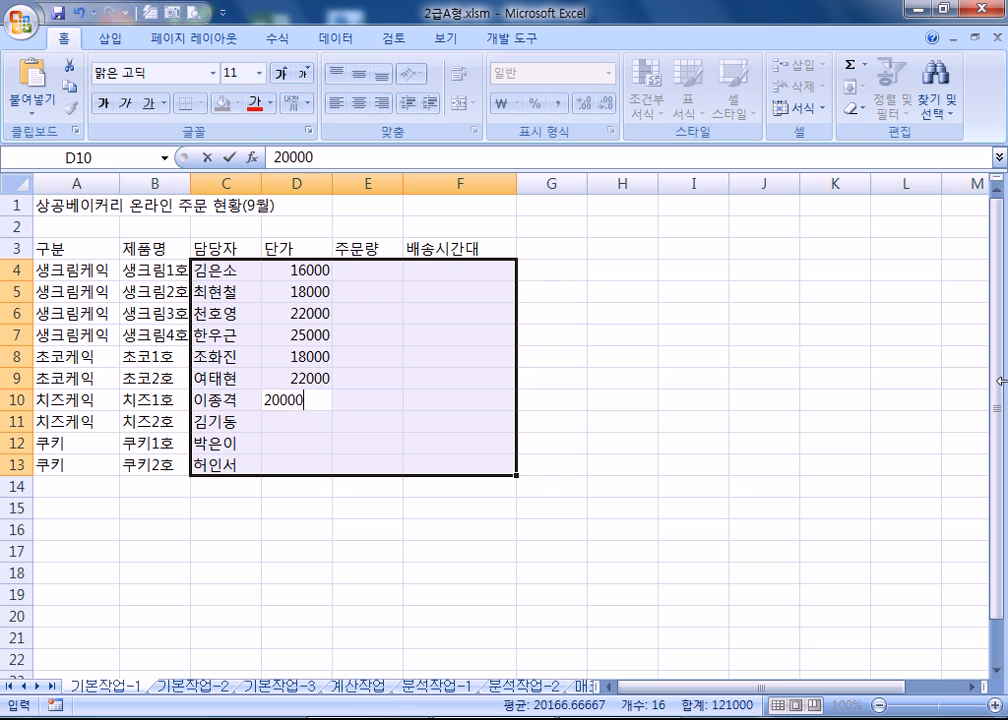
{"action": "key", "text": "Return"}
{"action": "type", "text": "24000"}
{"action": "key", "text": "Return"}
{"action": "type", "text": "12000"}
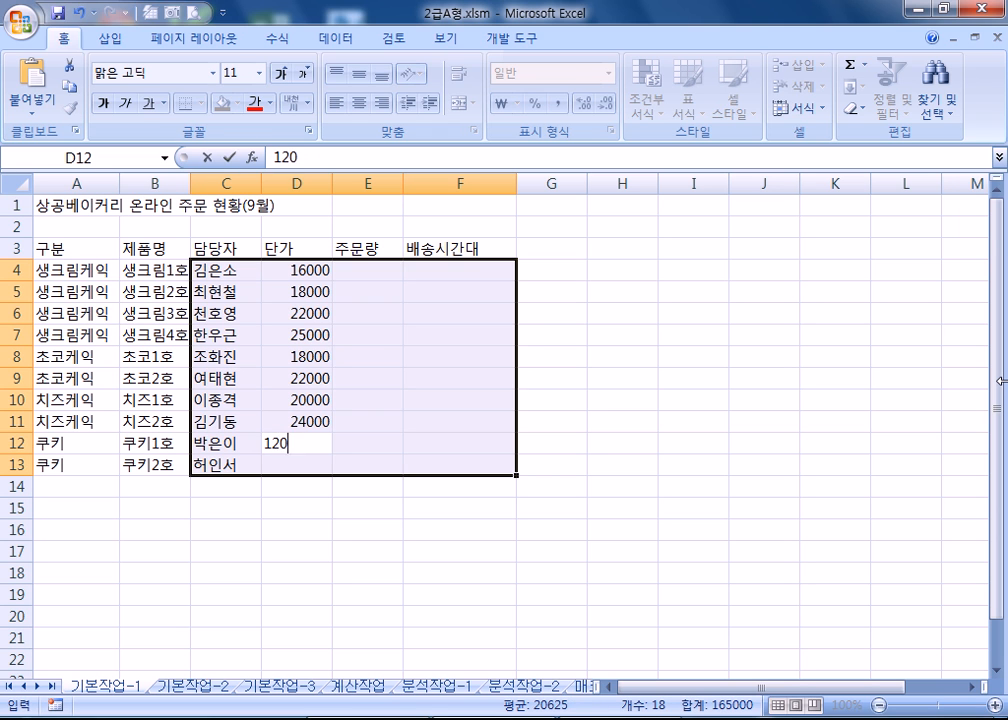
{"action": "key", "text": "Return"}
{"action": "type", "text": "16000"}
{"action": "key", "text": "Return"}
Step: Enter the 주문량 values 123, 210, 218, 204 and 186 in E4:E8
{"action": "type", "text": "123"}
{"action": "key", "text": "Return"}
{"action": "type", "text": "210"}
{"action": "key", "text": "Return"}
{"action": "type", "text": "218"}
{"action": "key", "text": "Return"}
{"action": "type", "text": "204"}
{"action": "key", "text": "Return"}
{"action": "type", "text": "186"}
{"action": "key", "text": "Return"}
Step: Complete the 주문량 column with 217, 138, 158, 209 and 226 in E9:E13
{"action": "type", "text": "217"}
{"action": "key", "text": "Return"}
{"action": "type", "text": "138"}
{"action": "key", "text": "Return"}
{"action": "type", "text": "158"}
{"action": "key", "text": "Return"}
{"action": "type", "text": "209"}
{"action": "key", "text": "Return"}
{"action": "type", "text": "2"}
{"action": "key", "text": "Return"}
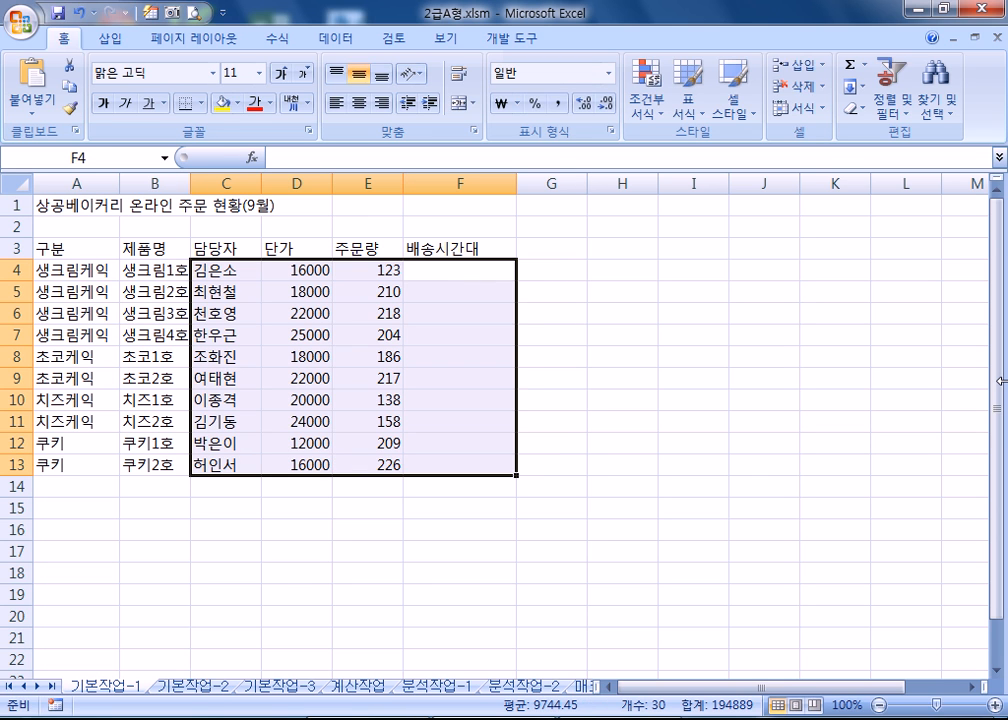
Step: Enter 오후 1시~3시 as the 배송시간대 in each of the cells F4:F7
{"action": "type", "text": "오후 1"}
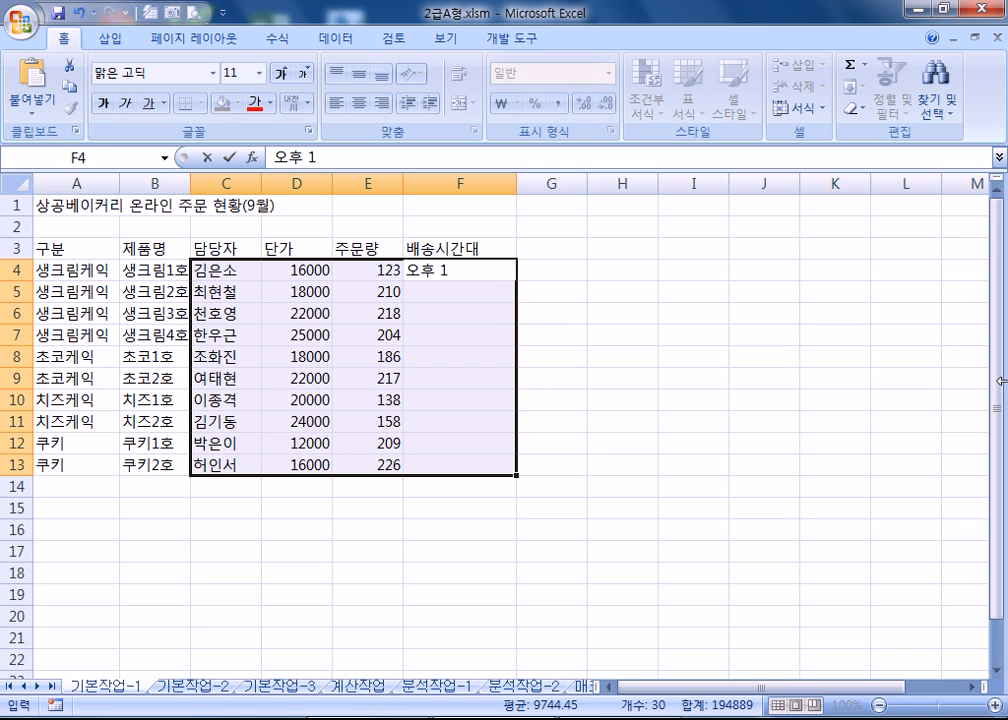
{"action": "type", "text": "ㅅ"}
{"action": "key", "text": "BackSpace"}
{"action": "key", "text": "BackSpace"}
{"action": "type", "text": "1시~3시"}
{"action": "key", "text": "Return"}
{"action": "type", "text": "오후"}
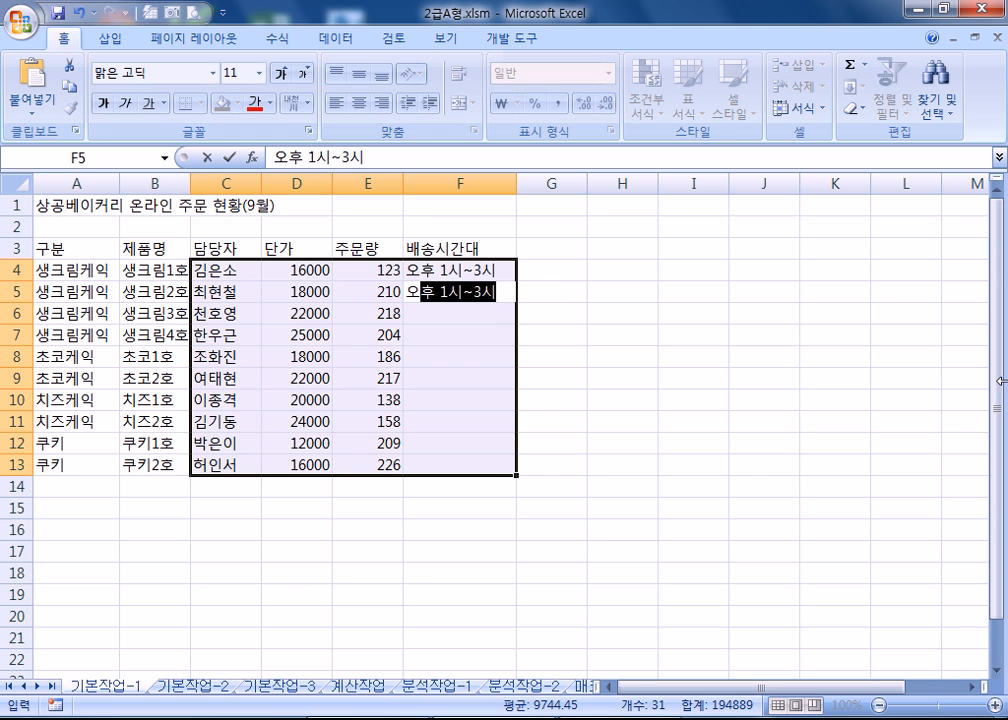
{"action": "key", "text": "Return"}
{"action": "type", "text": "오후 1시~3시"}
{"action": "key", "text": "Return"}
{"action": "type", "text": "오후"}
{"action": "key", "text": "Return"}
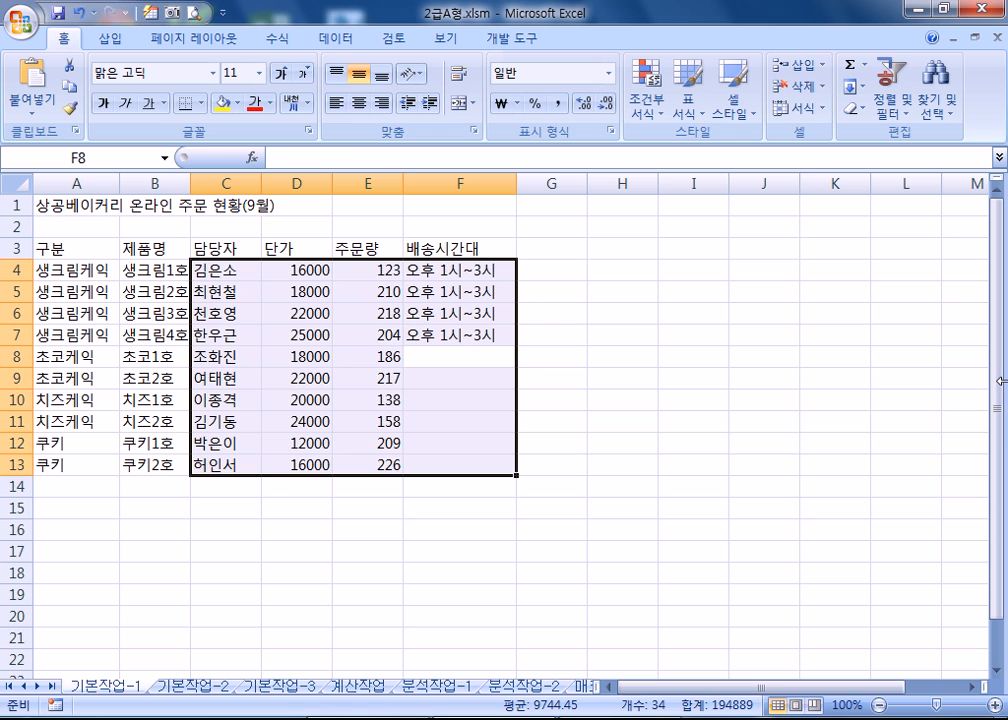
Step: Enter 오전 9시~10시 as the 배송시간대 in each of the cells F8:F11
{"action": "type", "text": "오전 9ㅅ"}
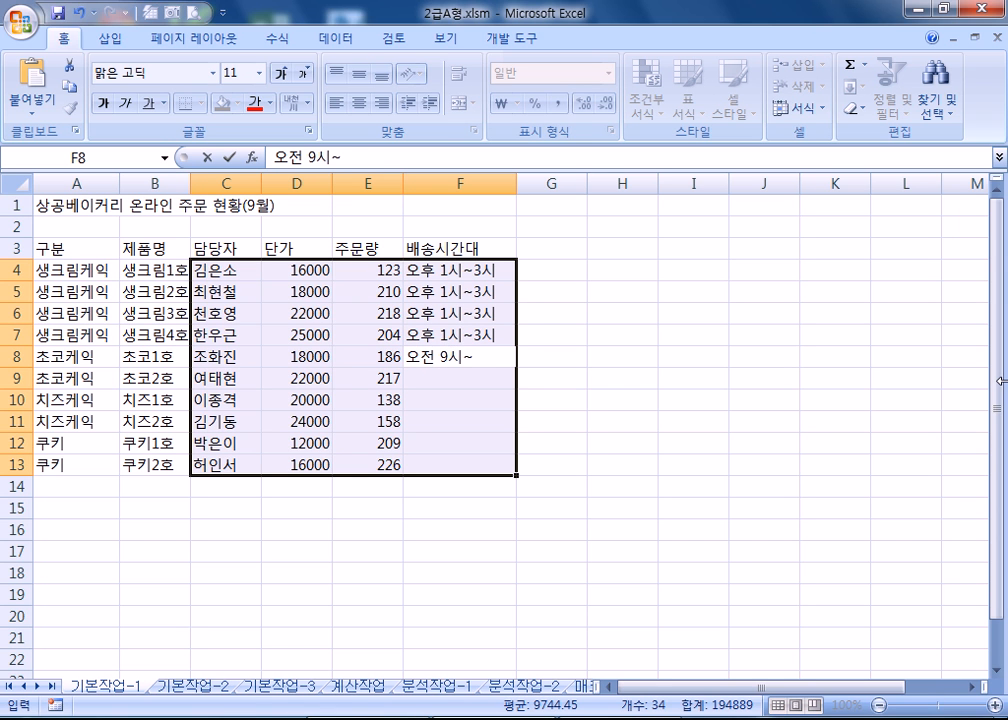
{"action": "type", "text": "ㅣ~10시"}
{"action": "key", "text": "Return"}
{"action": "type", "text": "ㅇㅗ전"}
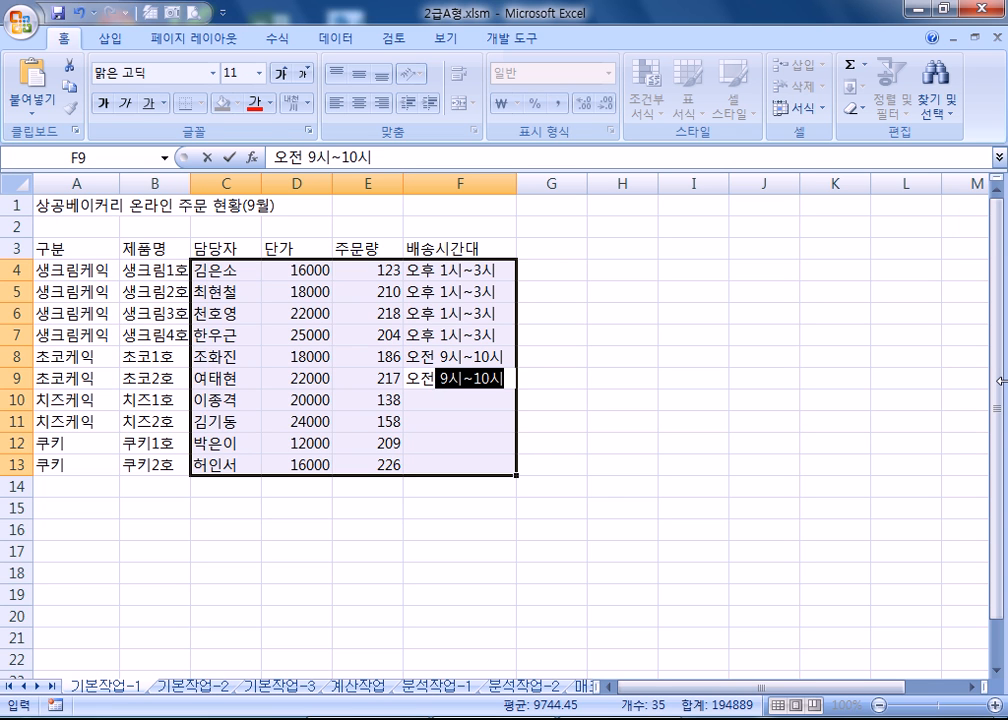
{"action": "key", "text": "Return"}
{"action": "type", "text": "오전 9시~10시"}
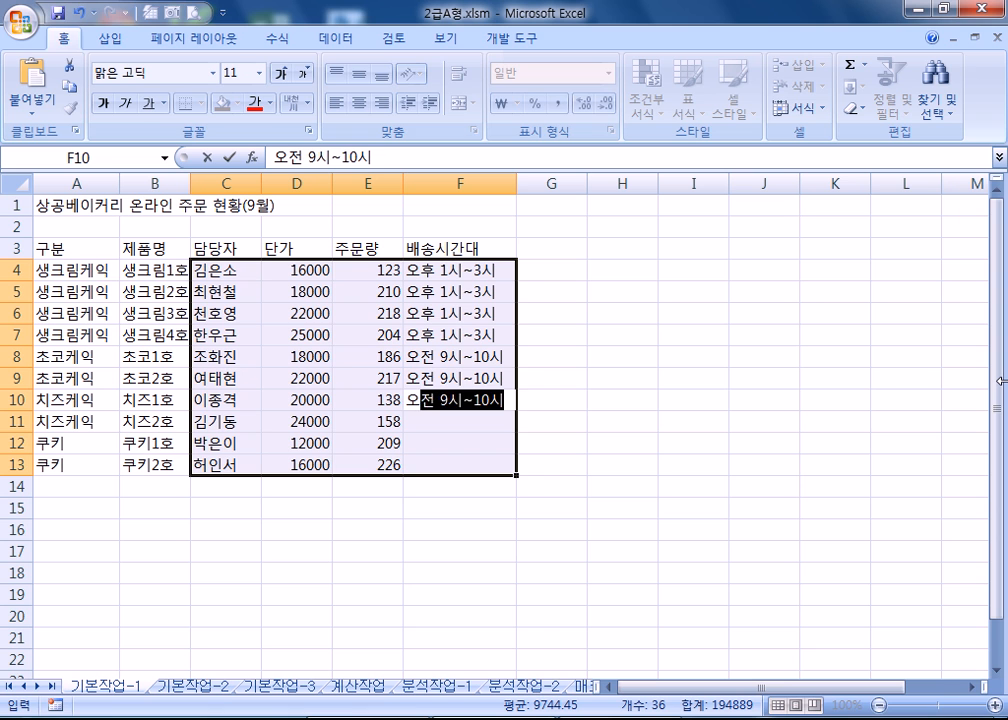
{"action": "key", "text": "Return"}
{"action": "type", "text": "오전 9시~10시"}
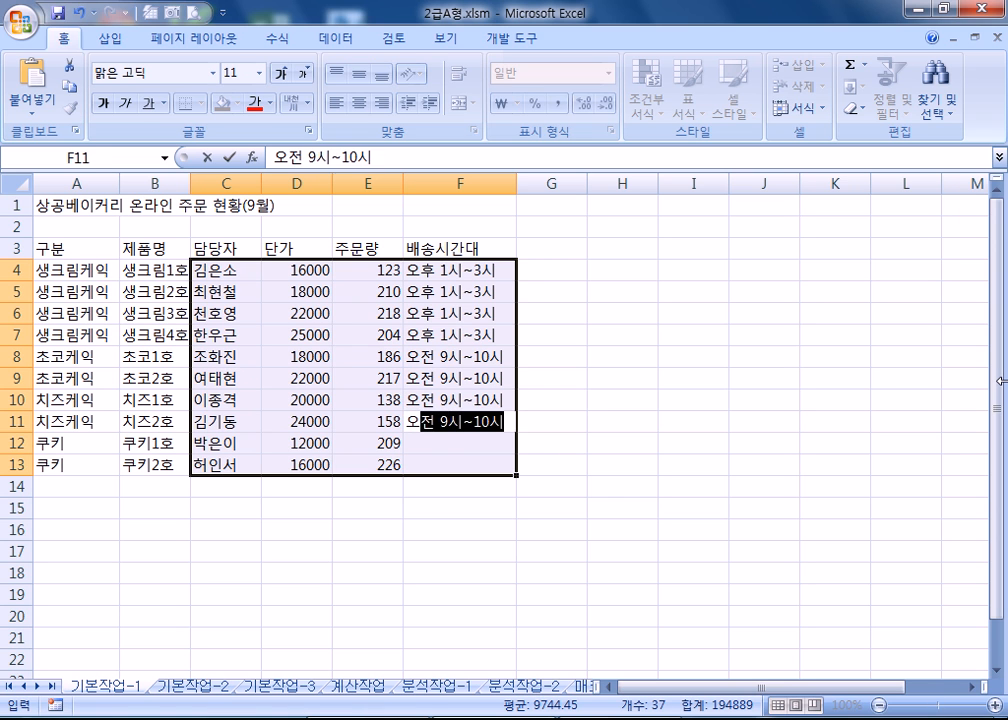
{"action": "key", "text": "Return"}
Step: Complete the 배송시간대 column with 오후 1시~3시 in F12:F13
{"action": "type", "text": "ㅇ오후 "}
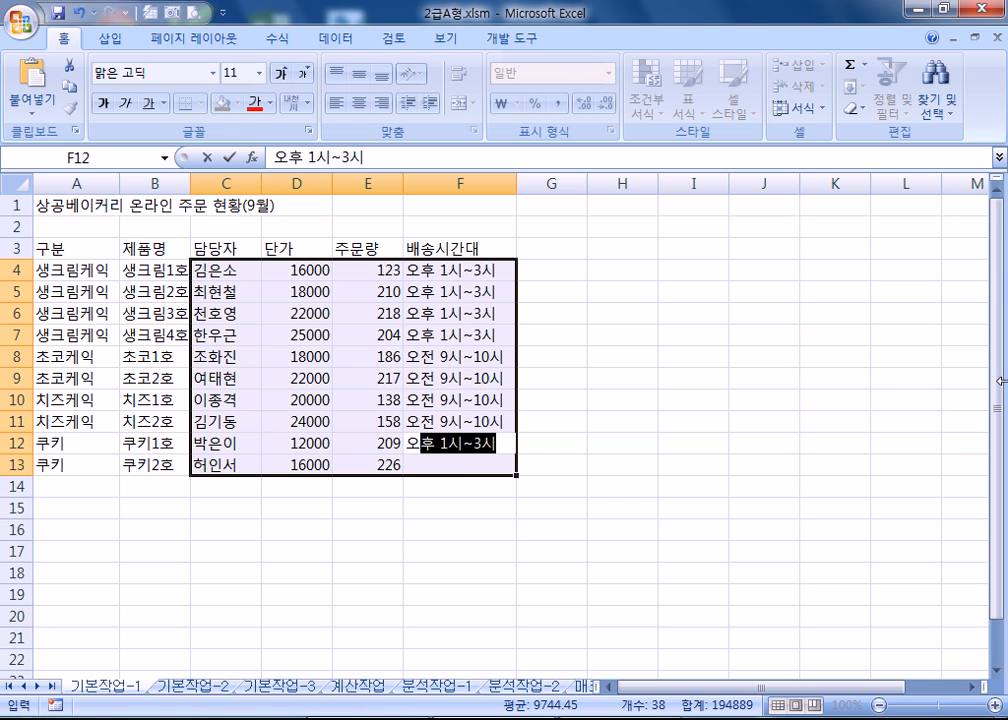
{"action": "type", "text": "1"}
{"action": "key", "text": "Return"}
{"action": "type", "text": "오후"}
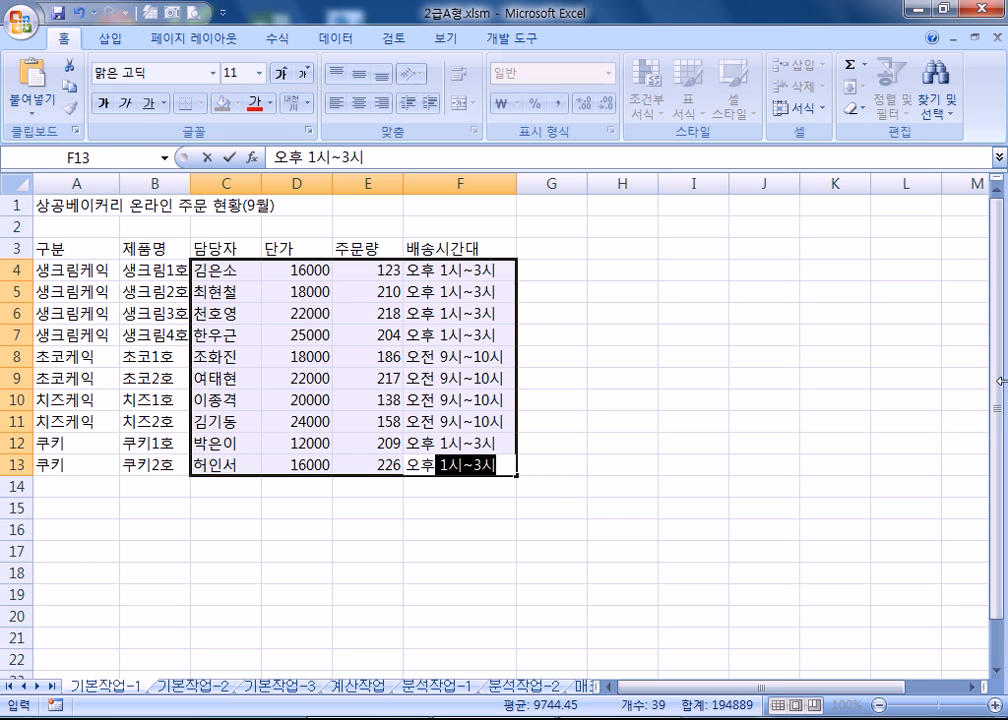
{"action": "key", "text": "Return"}
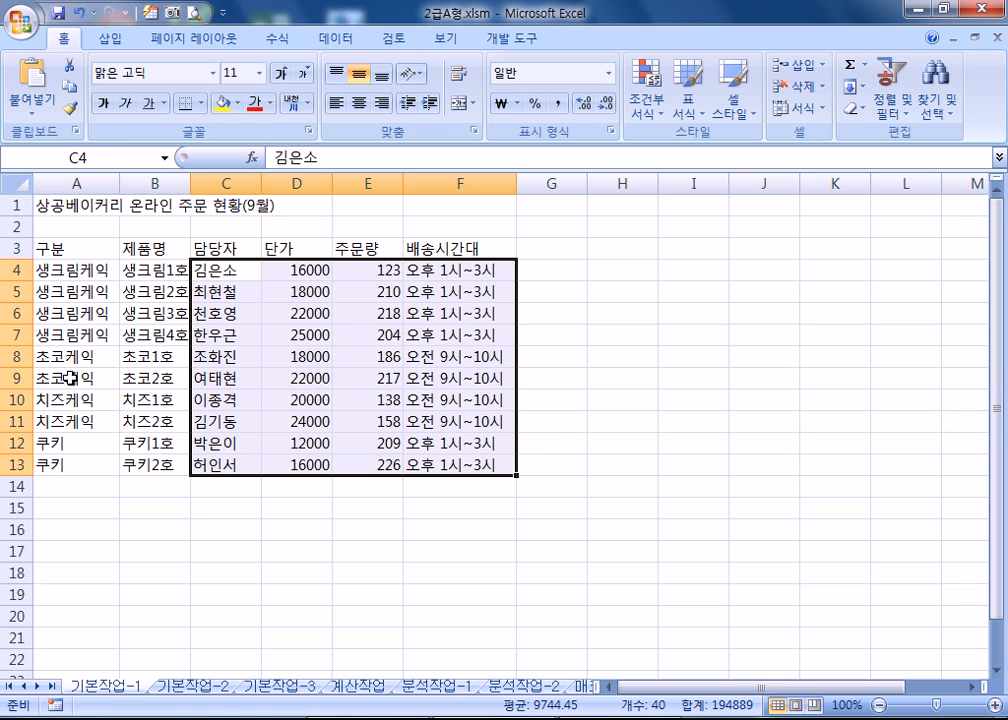
Step: Review the title in A1 and select the completed table A3:F13 to check its number of cells
{"action": "left_click", "coordinate": [145, 322]}
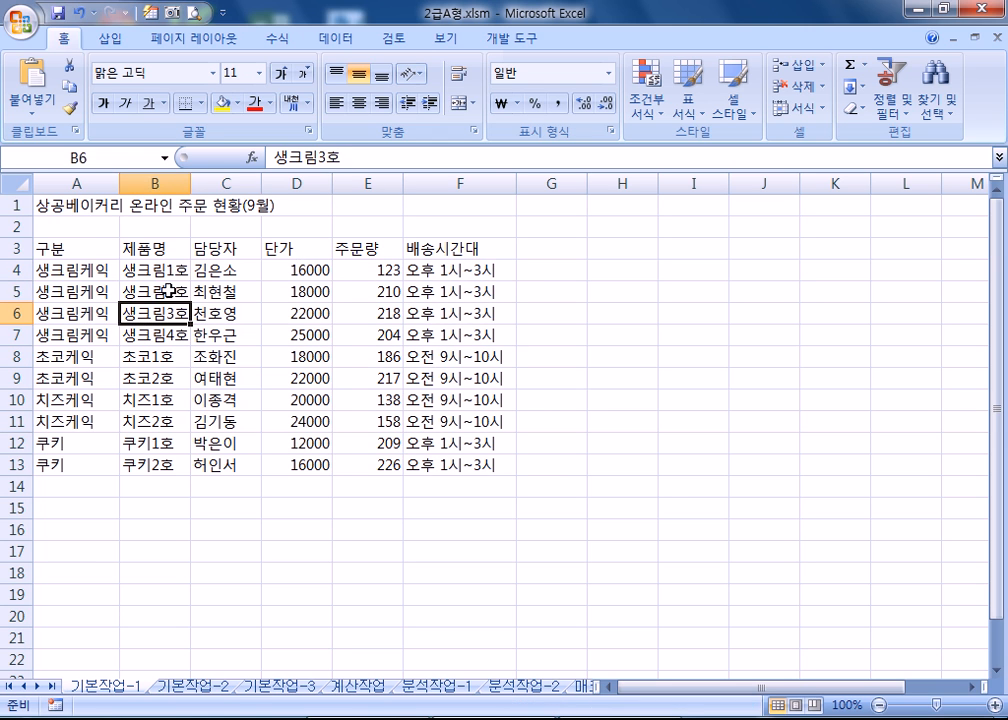
{"action": "left_click", "coordinate": [66, 206]}
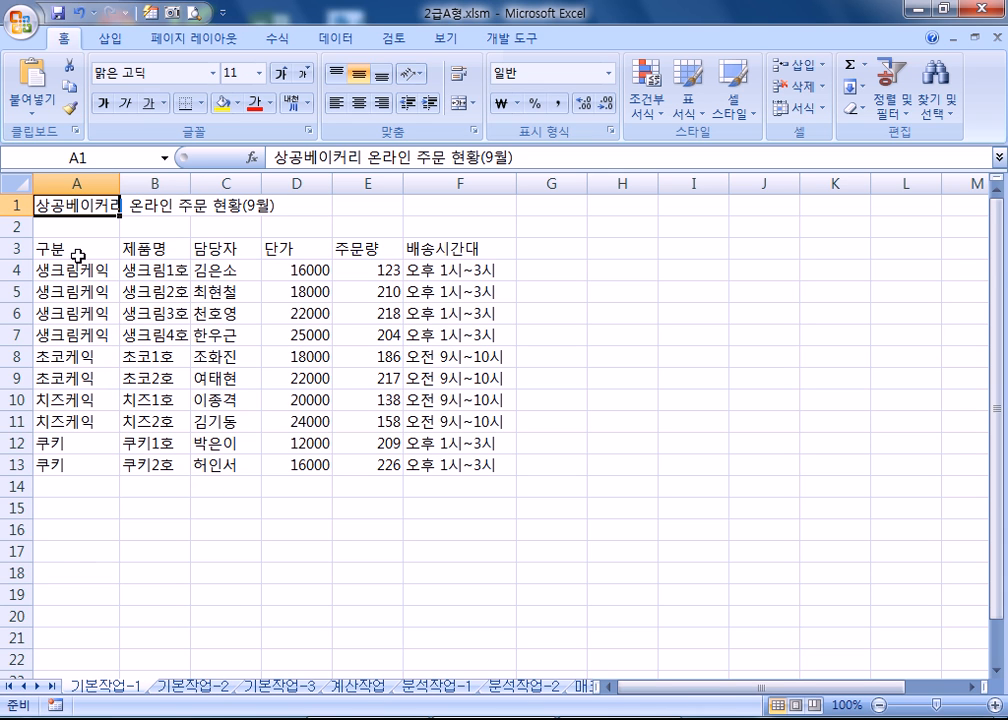
{"action": "left_click_drag", "start_coordinate": [77, 256], "coordinate": [451, 468]}
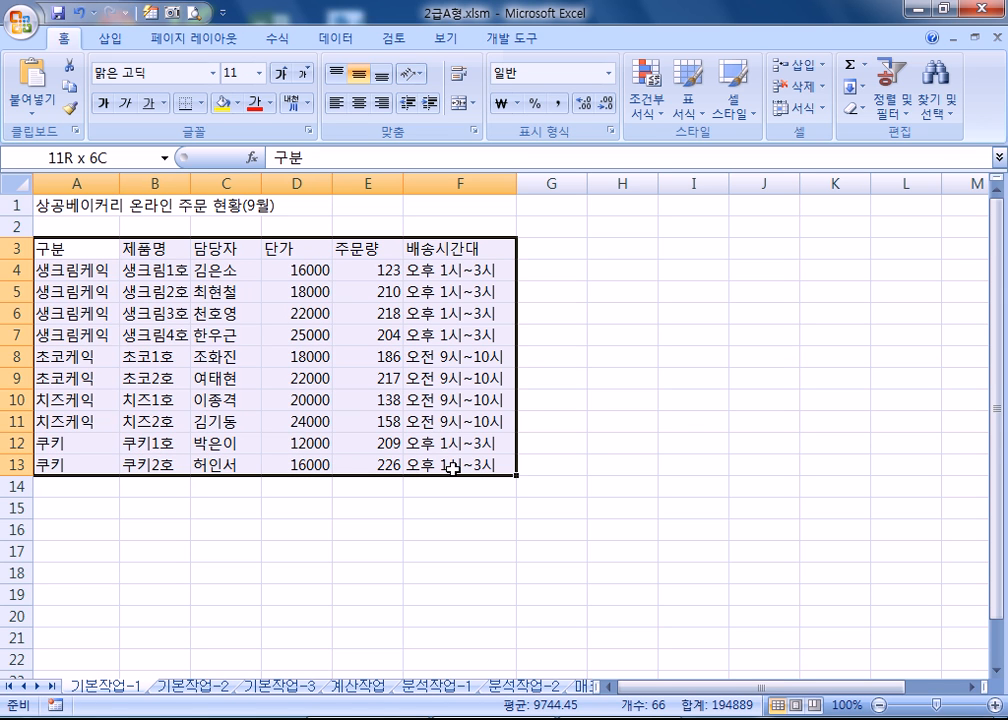
Step: Calculate the score per cell in I5 with =5/66 and multiply it by 30 in I6 with =30*I5
{"action": "left_click", "coordinate": [712, 296]}
{"action": "type", "text": "="}
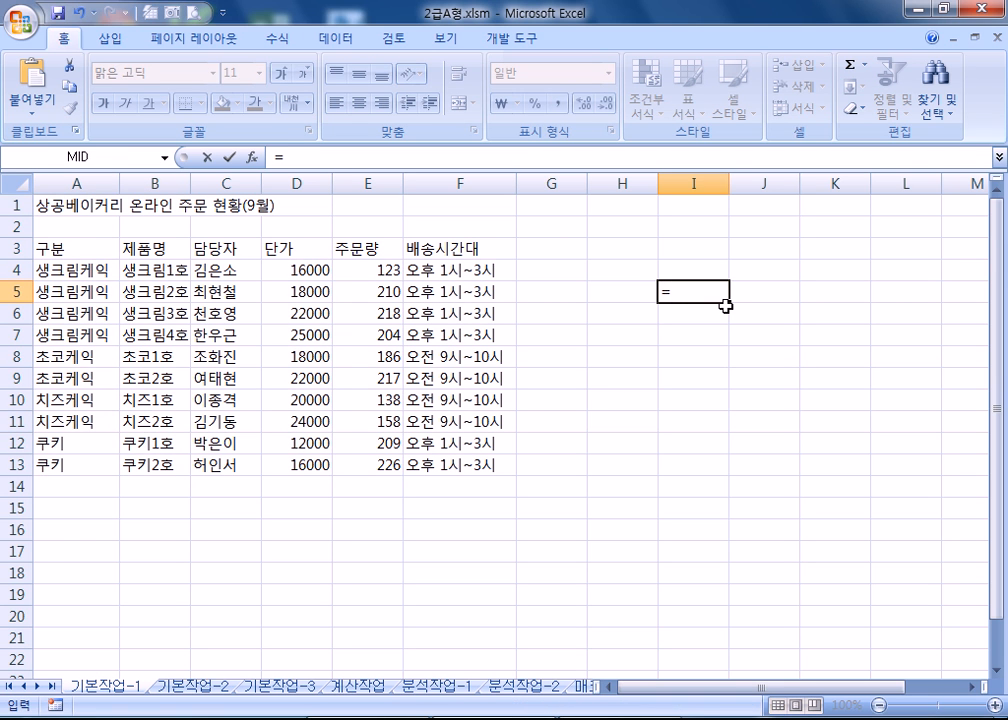
{"action": "type", "text": "5/66"}
{"action": "key", "text": "Return"}
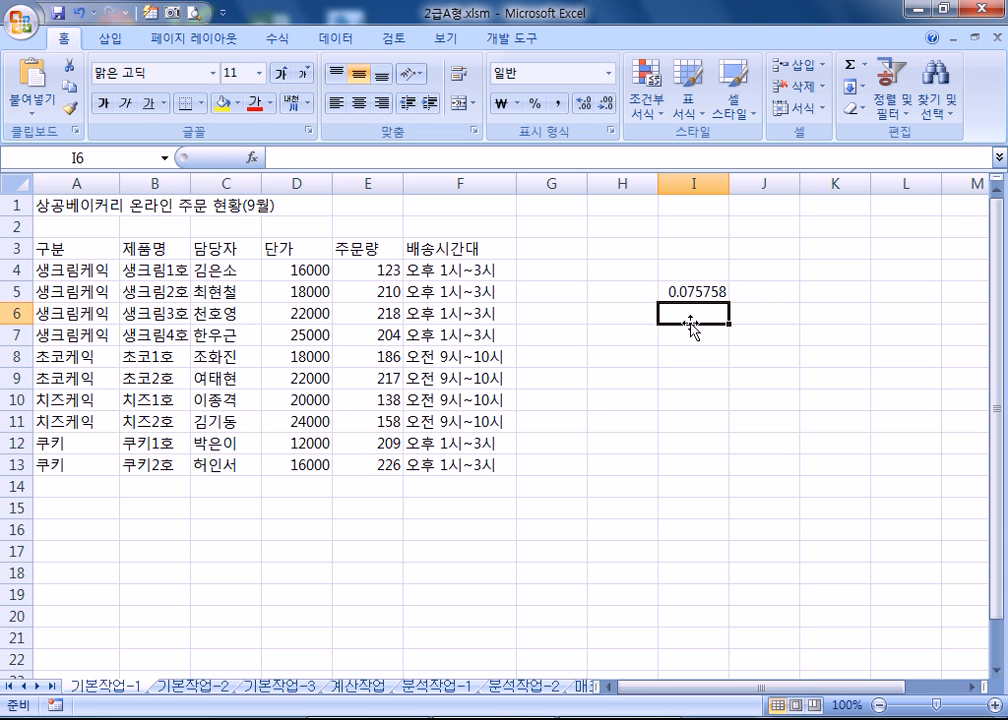
{"action": "type", "text": "="}
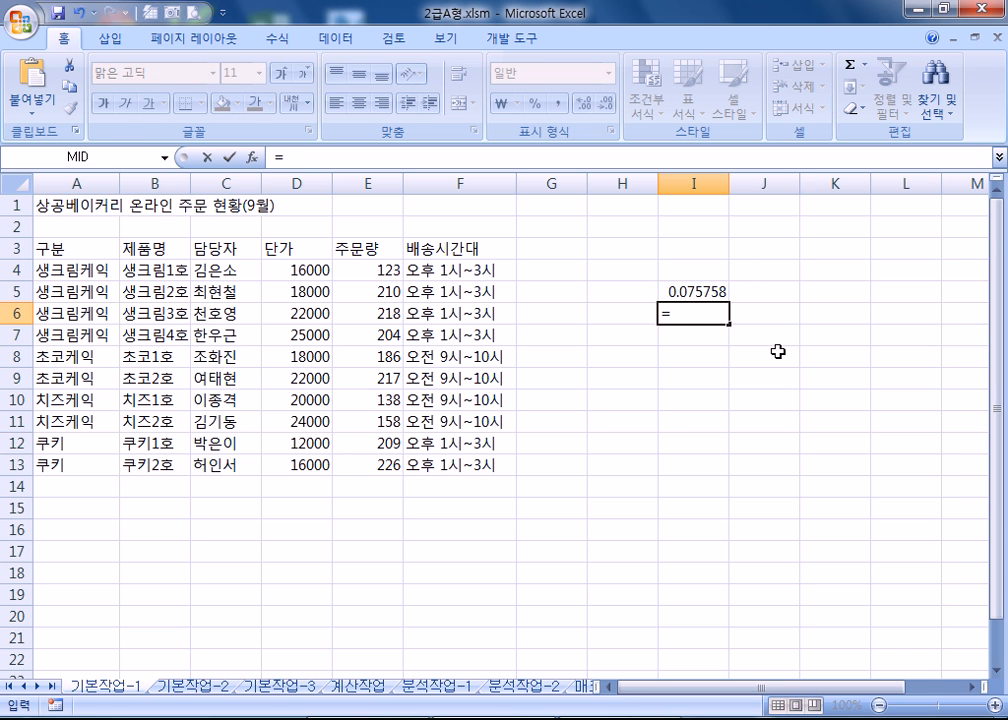
{"action": "type", "text": "30*"}
{"action": "key", "text": "Up"}
{"action": "key", "text": "Return"}
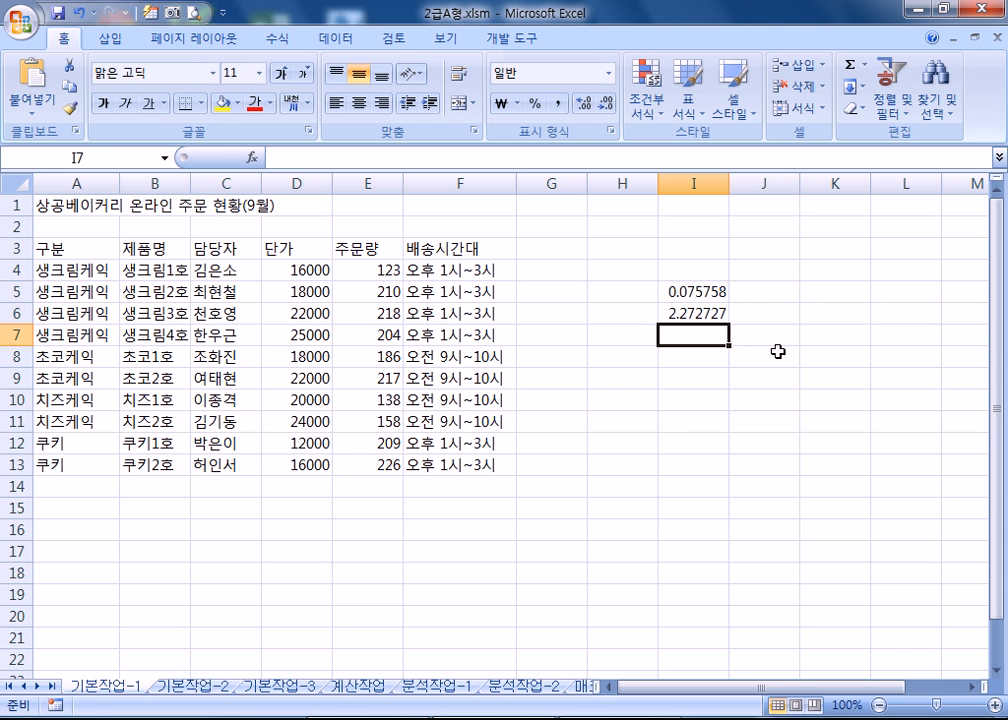
Step: Delete the score calculations in I5:I6 and return to cell A1
{"action": "left_click_drag", "start_coordinate": [697, 290], "coordinate": [695, 327]}
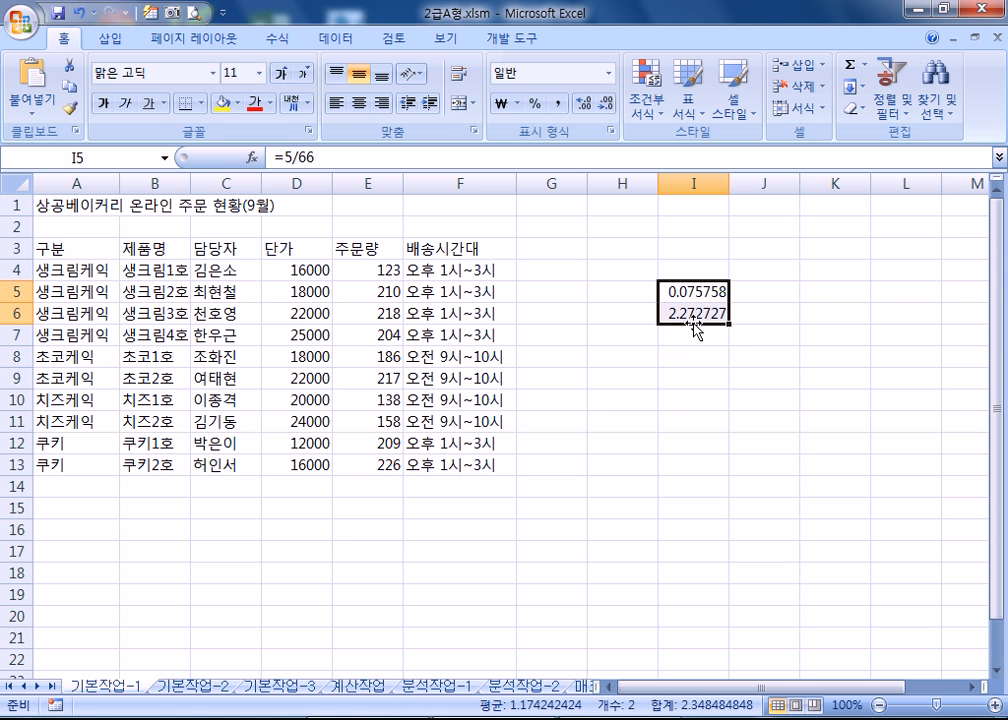
{"action": "key", "text": "Delete"}
{"action": "key", "text": "ctrl+Home"}
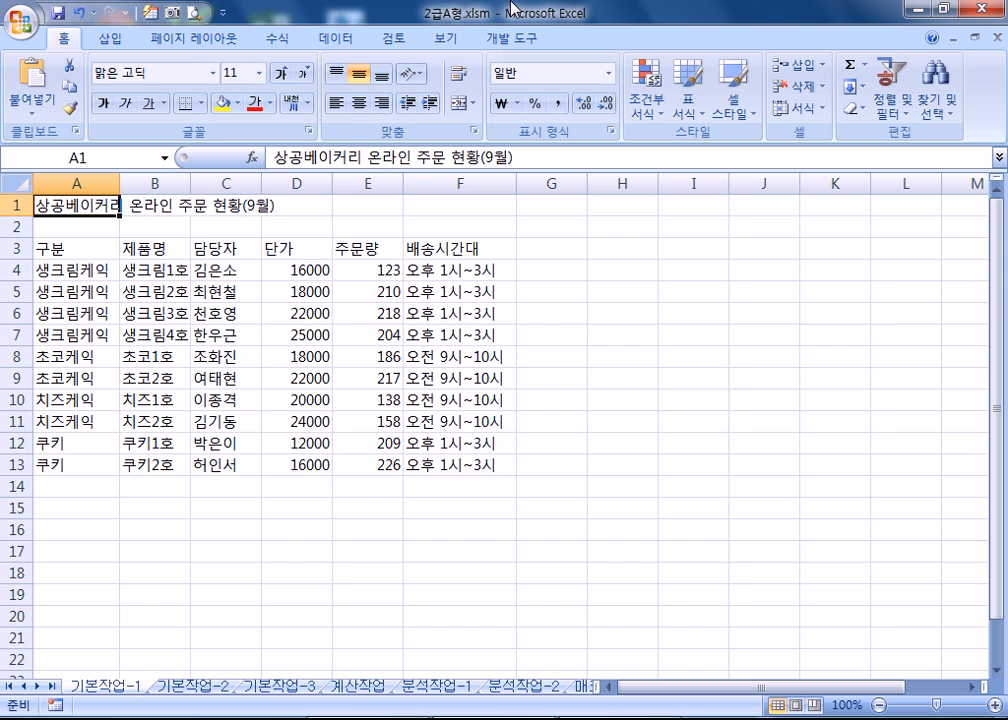
Step: On the 기본작업-2 sheet, merge and center the title across A1:F1
{"action": "key", "text": "ctrl+Page_Down"}
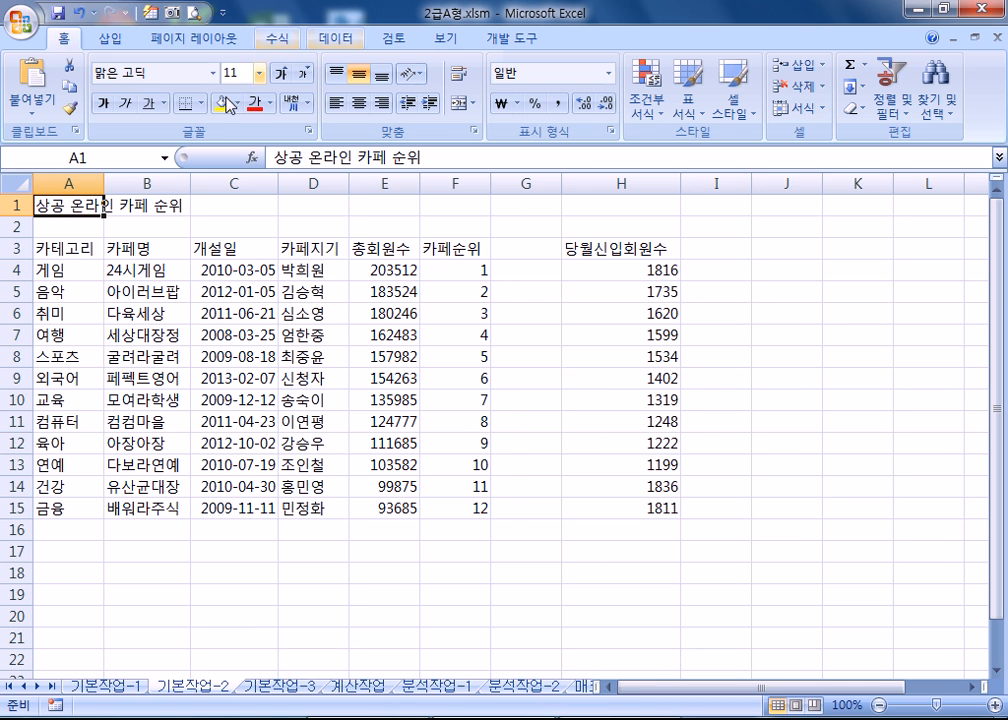
{"action": "left_click_drag", "start_coordinate": [50, 205], "coordinate": [453, 203]}
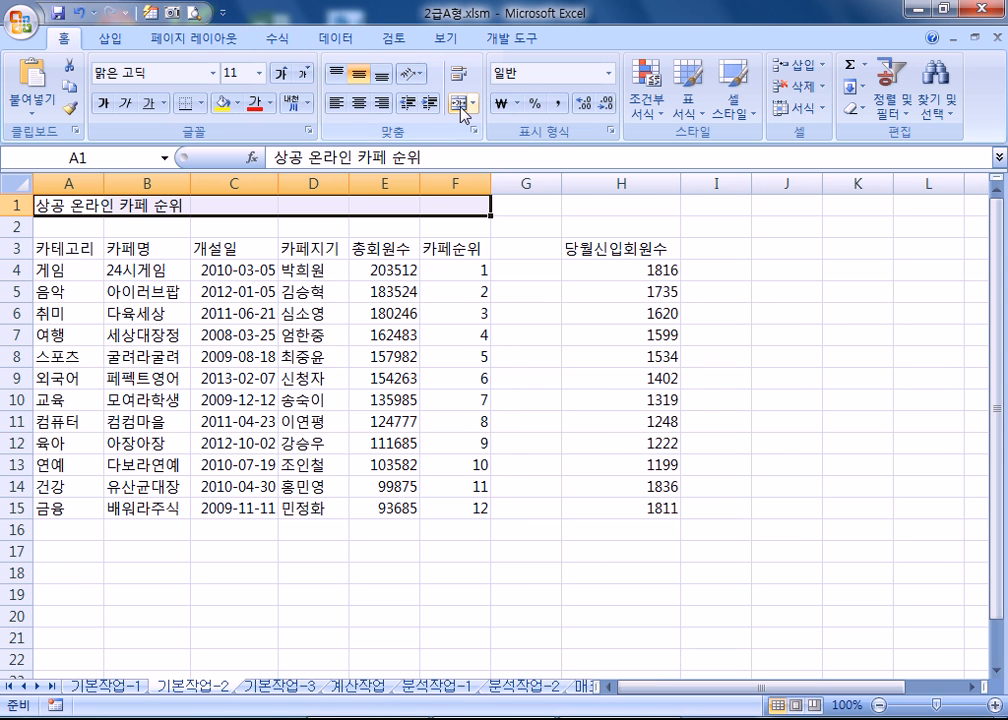
{"action": "left_click", "coordinate": [462, 104]}
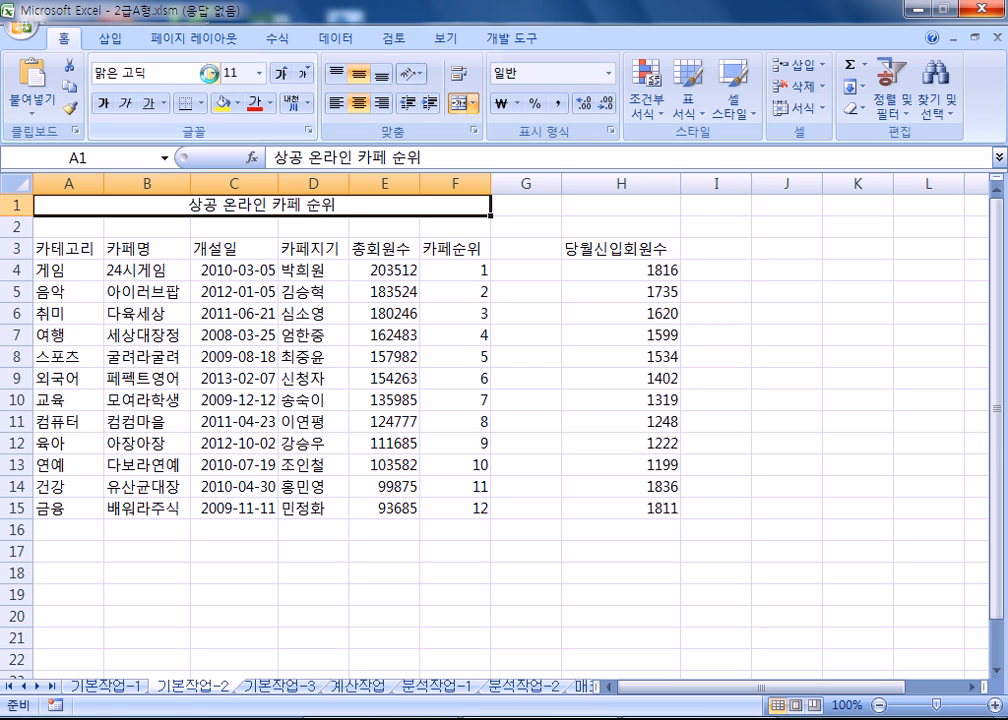
Step: Set the font of the merged title in A1 to 바탕체
{"action": "left_click", "coordinate": [214, 73]}
{"action": "scroll", "coordinate": [230, 335], "scroll_direction": "down", "scroll_amount": 3}
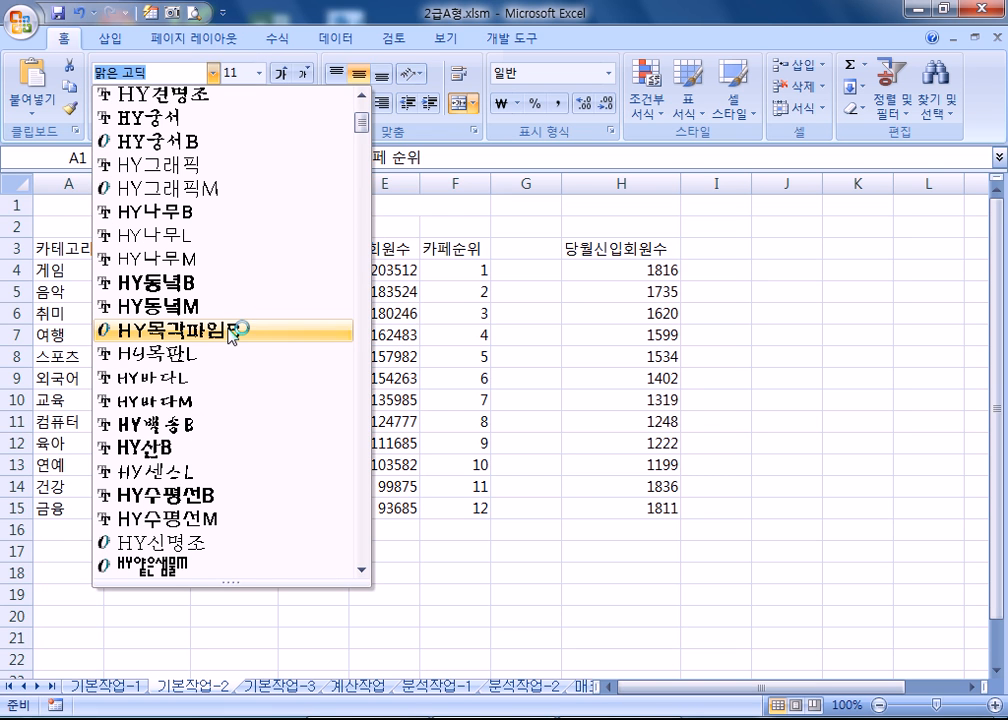
{"action": "type", "text": "ㅂ"}
{"action": "type", "text": "바탕체"}
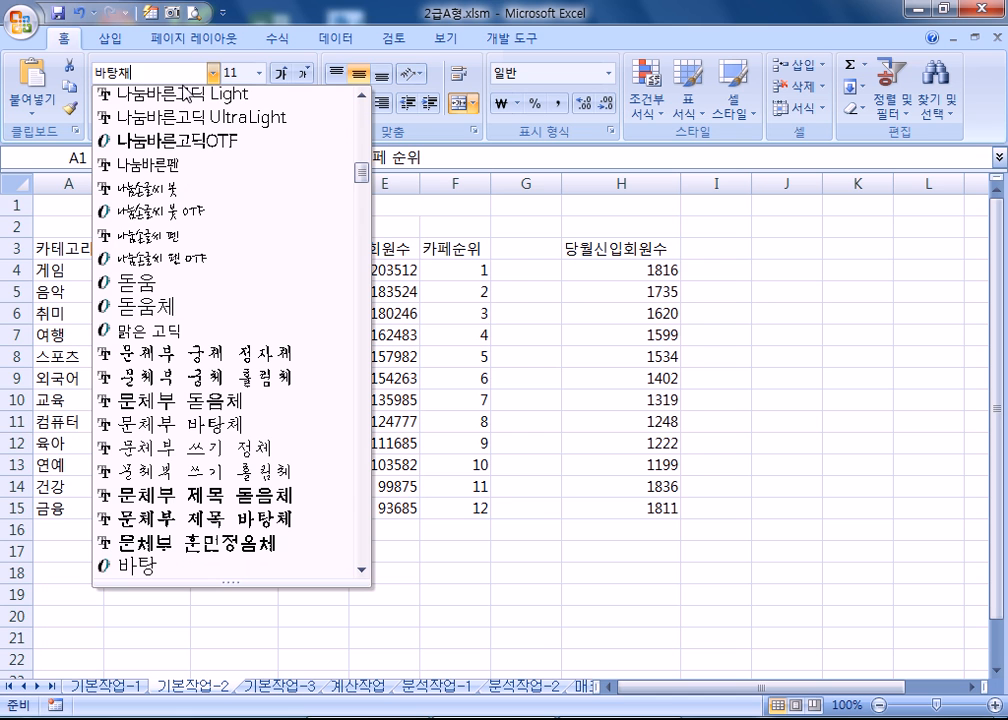
{"action": "key", "text": "Return"}
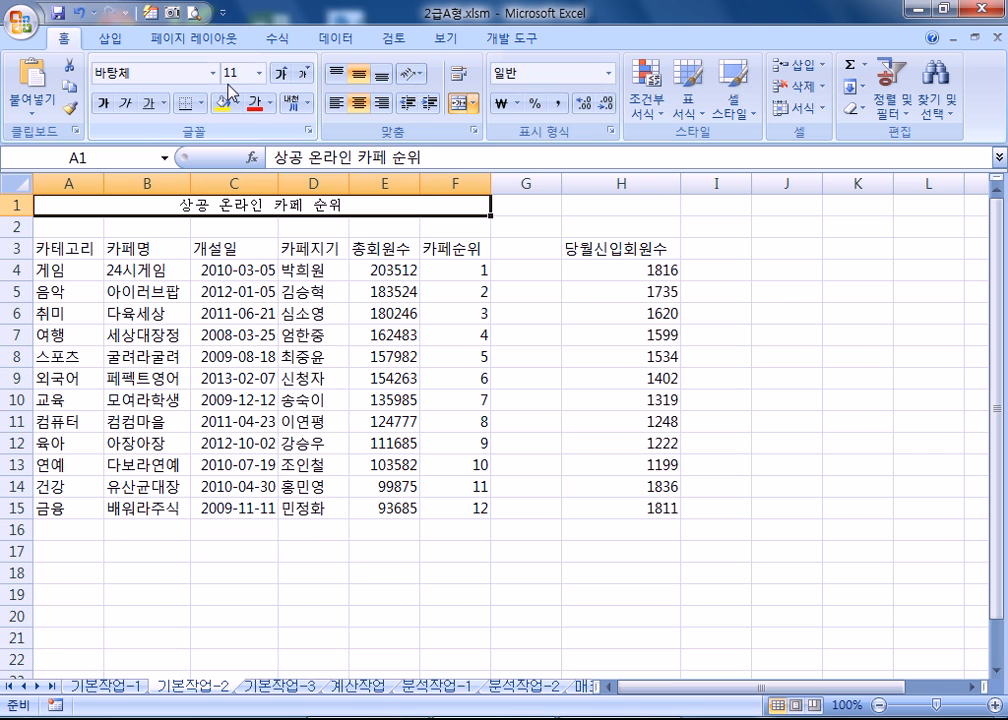
Step: Enlarge the merged title to font size 20 and make it bold and underlined
{"action": "left_click", "coordinate": [284, 75]}
{"action": "left_click", "coordinate": [284, 75]}
{"action": "left_click", "coordinate": [284, 75]}
{"action": "left_click", "coordinate": [284, 75]}
{"action": "left_click", "coordinate": [284, 75]}
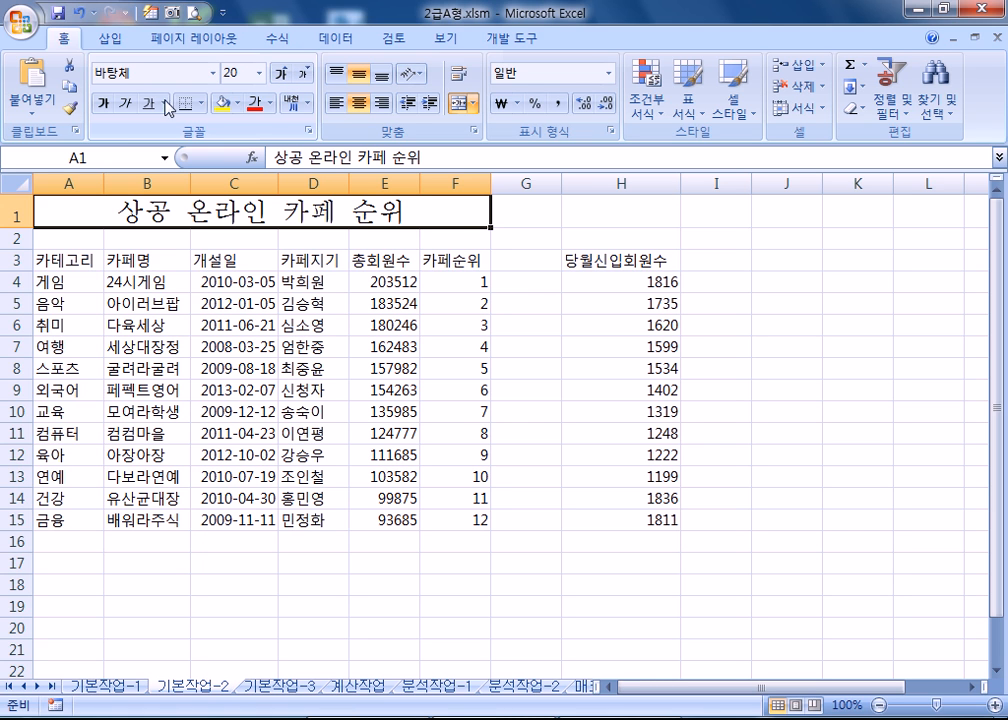
{"action": "left_click", "coordinate": [103, 103]}
{"action": "left_click", "coordinate": [148, 106]}
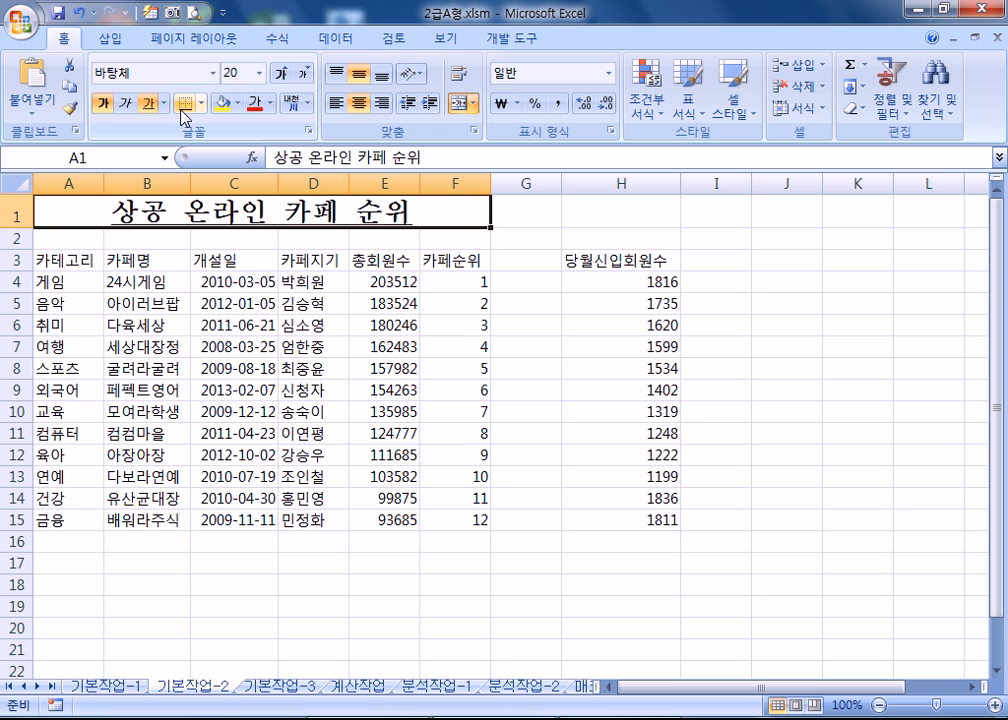
Step: Apply the cell style 강조색1 to the header row A3:F3
{"action": "left_click_drag", "start_coordinate": [68, 262], "coordinate": [467, 258]}
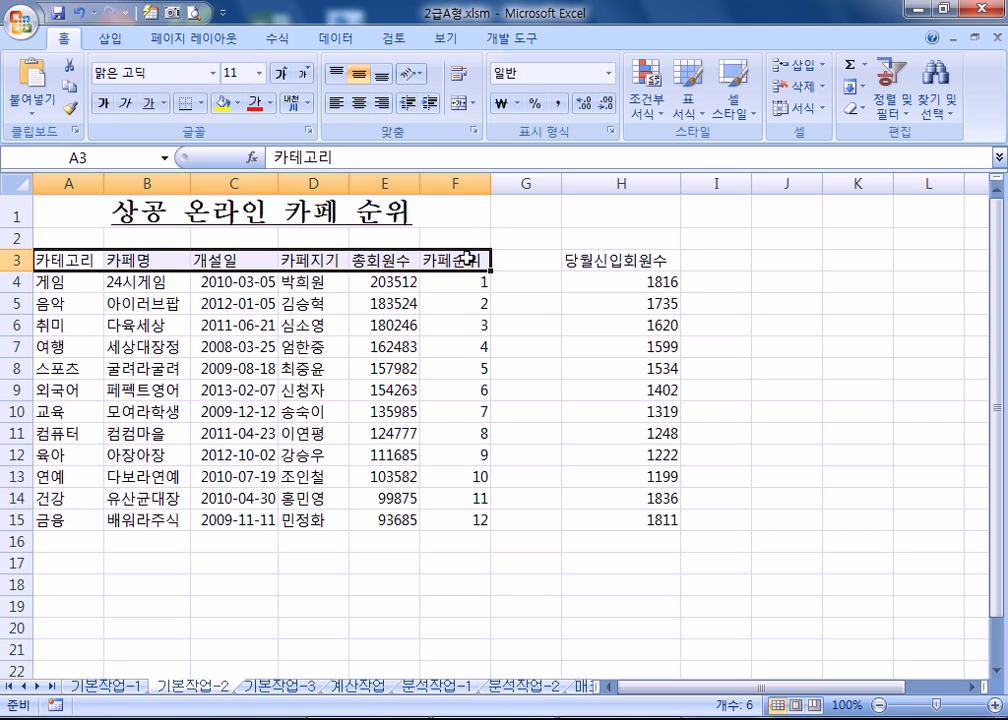
{"action": "left_click", "coordinate": [743, 105]}
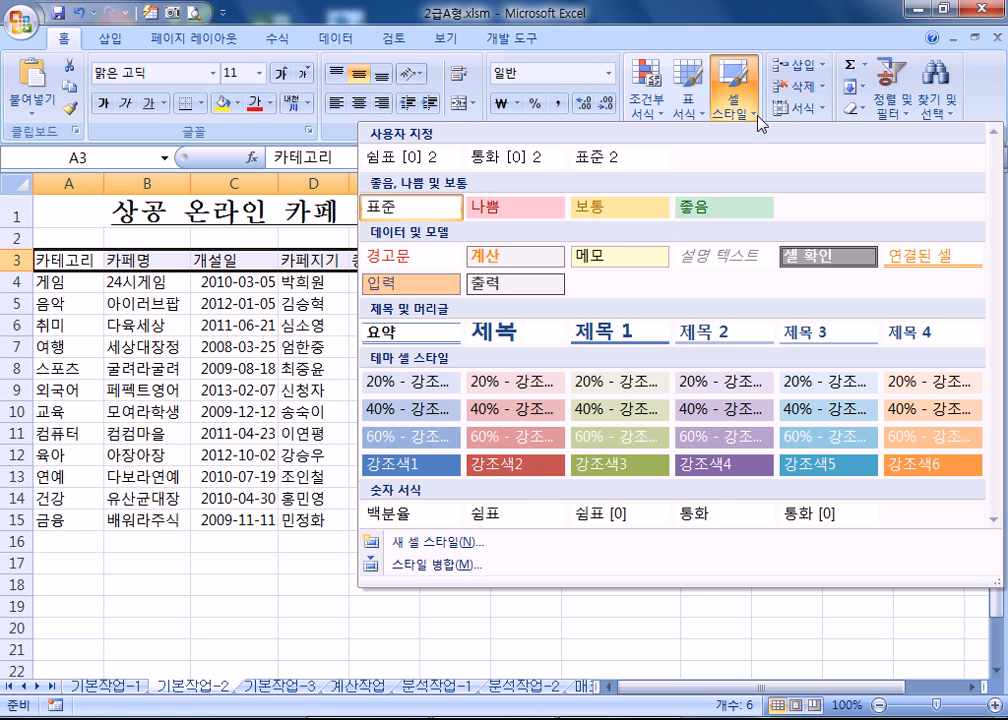
{"action": "left_click", "coordinate": [398, 466]}
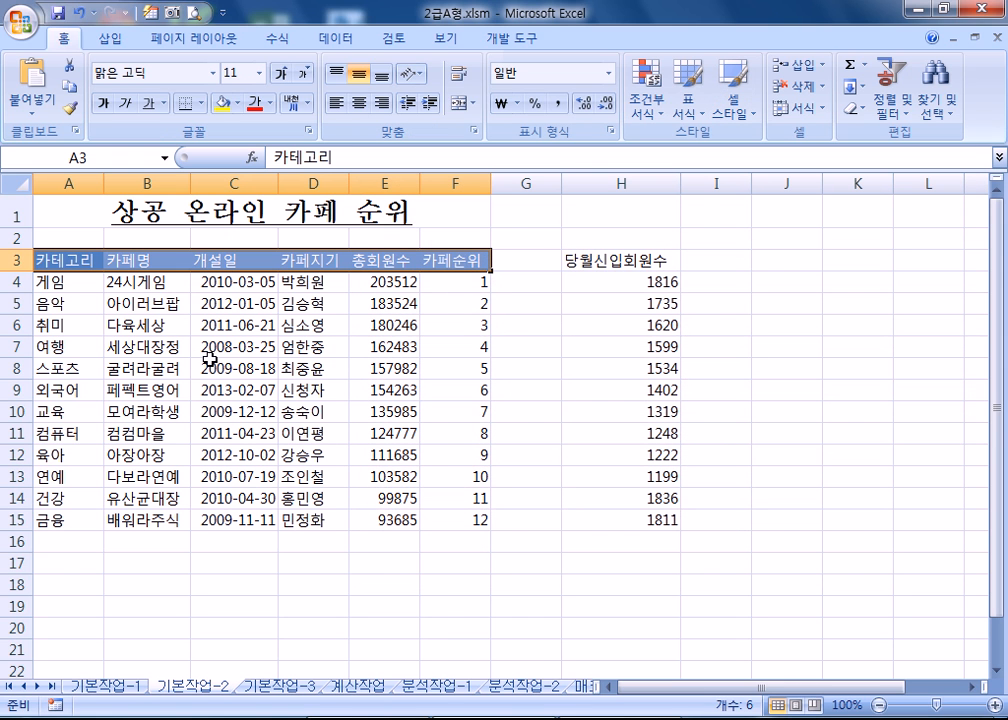
Step: Format the 개설일 dates in C4:C15 with the custom format yyyy"년" mm"월" dd"일"
{"action": "left_click_drag", "start_coordinate": [232, 283], "coordinate": [247, 516]}
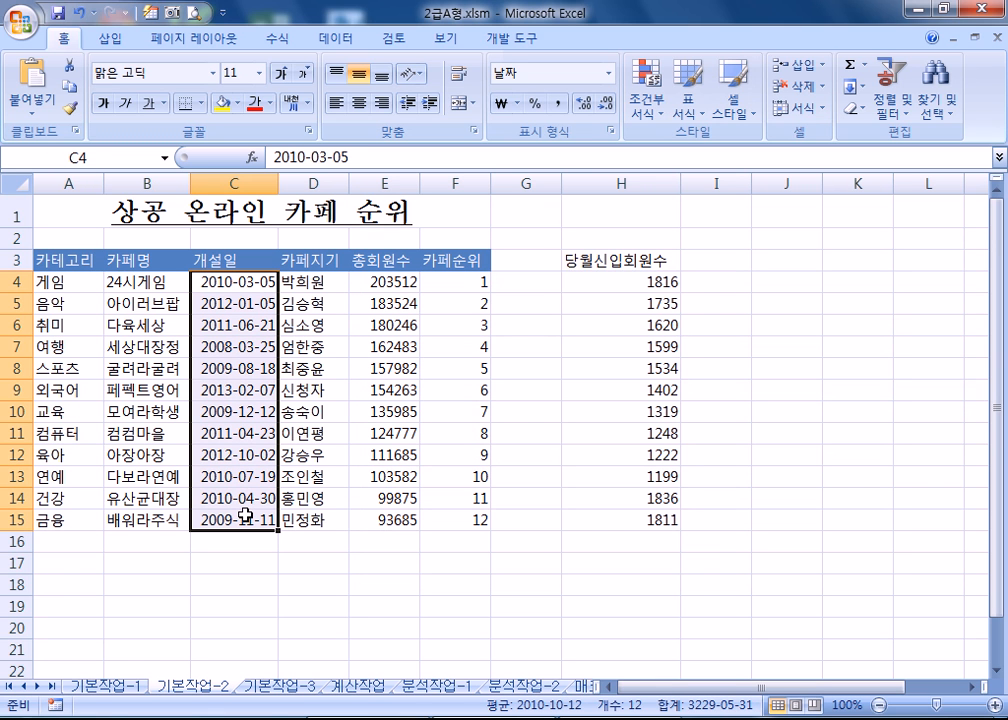
{"action": "key", "text": "ctrl+1"}
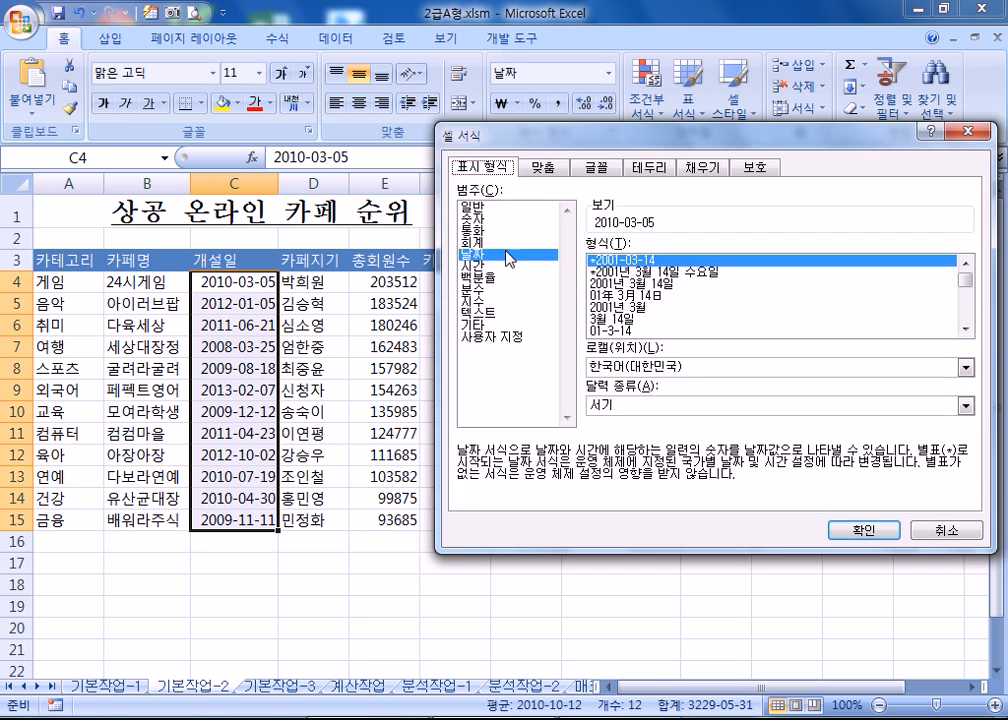
{"action": "left_click", "coordinate": [506, 337]}
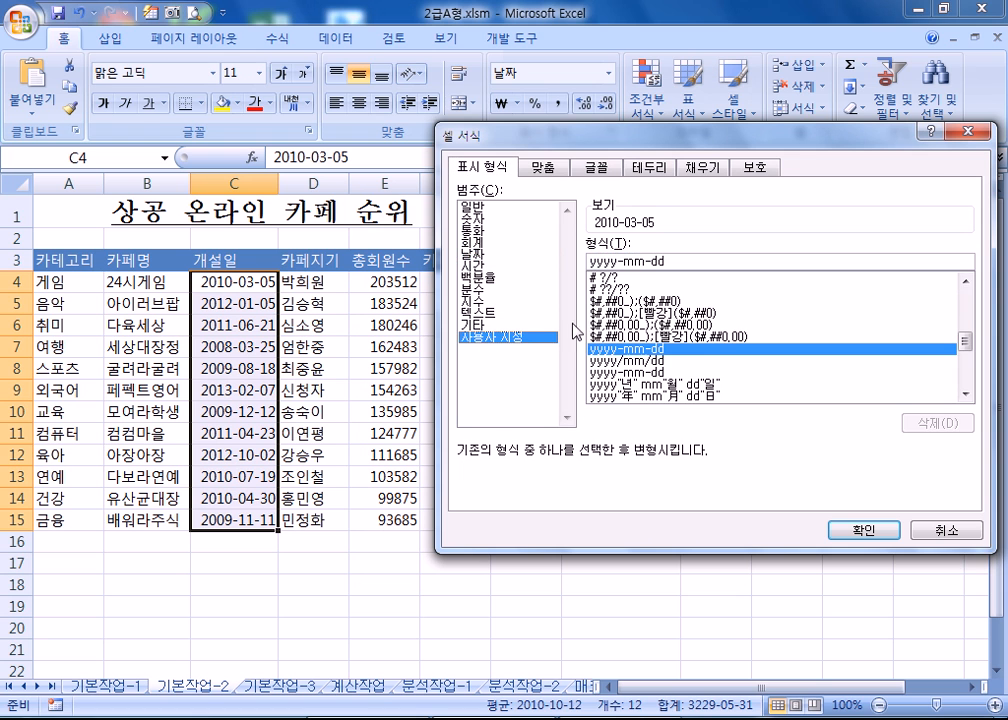
{"action": "left_click", "coordinate": [647, 385]}
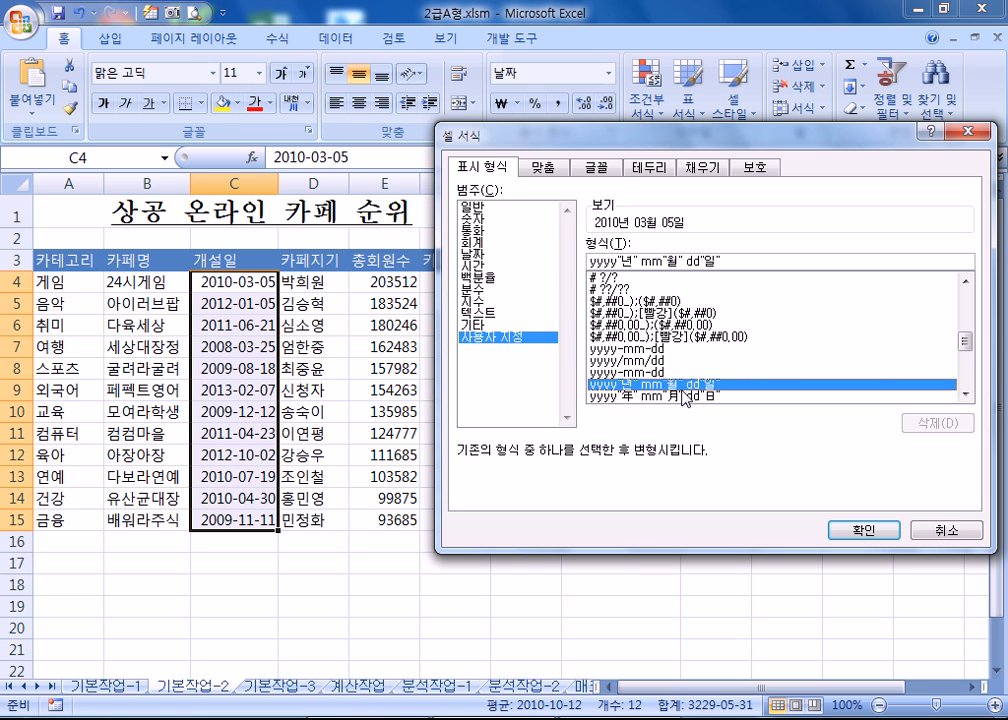
{"action": "left_click", "coordinate": [880, 531]}
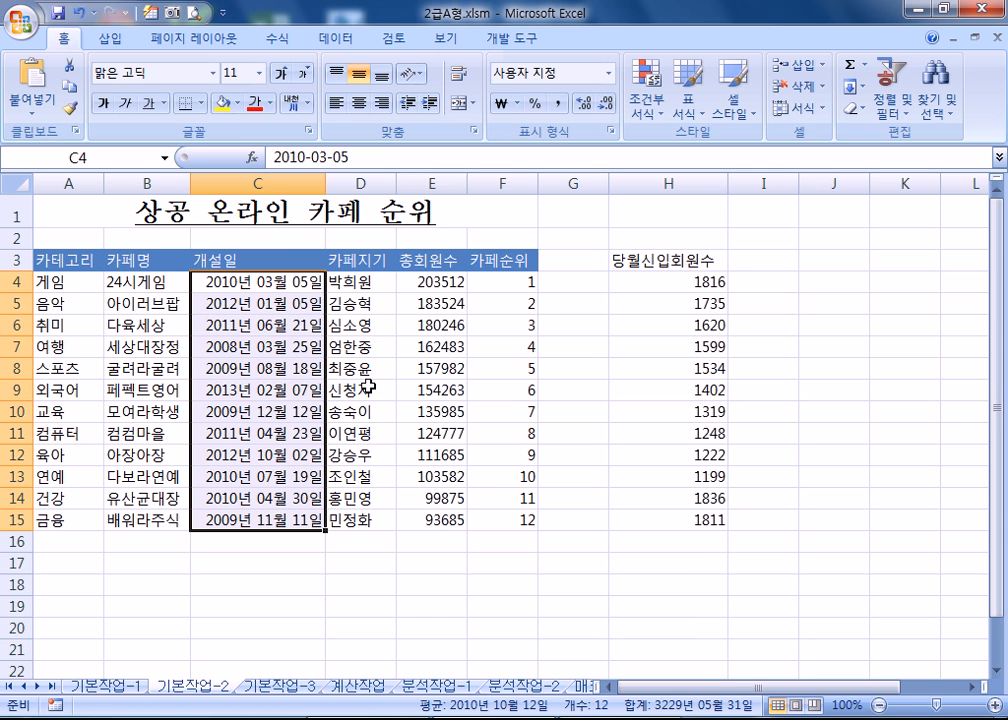
Step: Try adding the 당월신입회원수 values H4:H15 to the 총회원수 column from E4 using Paste Special with 더하기, and undo it
{"action": "left_click_drag", "start_coordinate": [693, 291], "coordinate": [684, 520]}
{"action": "right_click", "coordinate": [697, 297]}
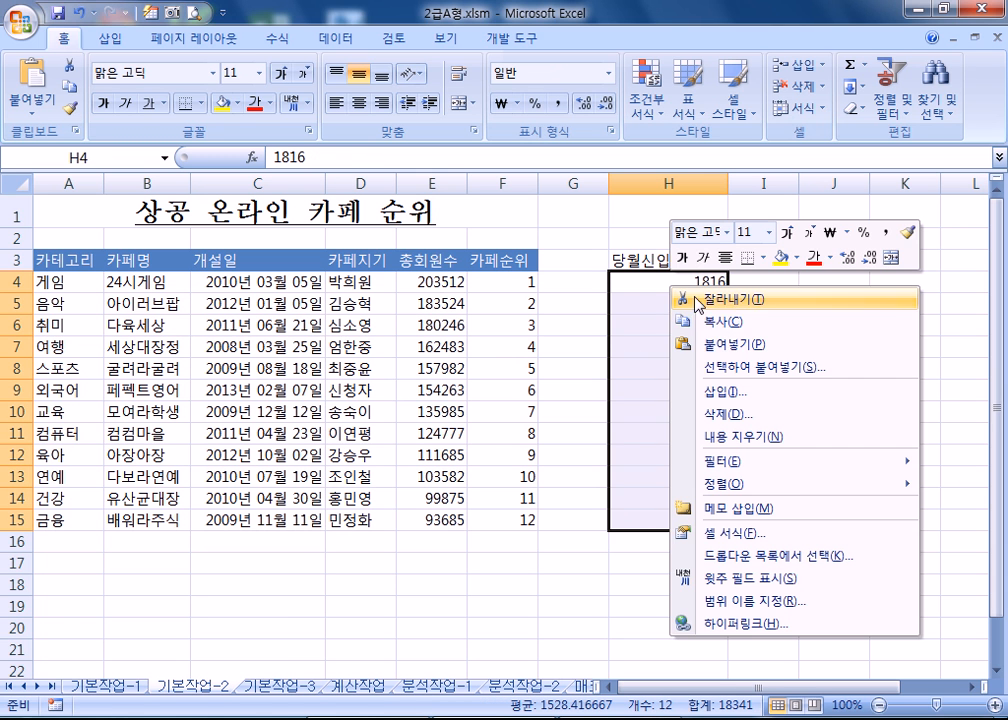
{"action": "left_click", "coordinate": [715, 321]}
{"action": "left_click", "coordinate": [428, 283]}
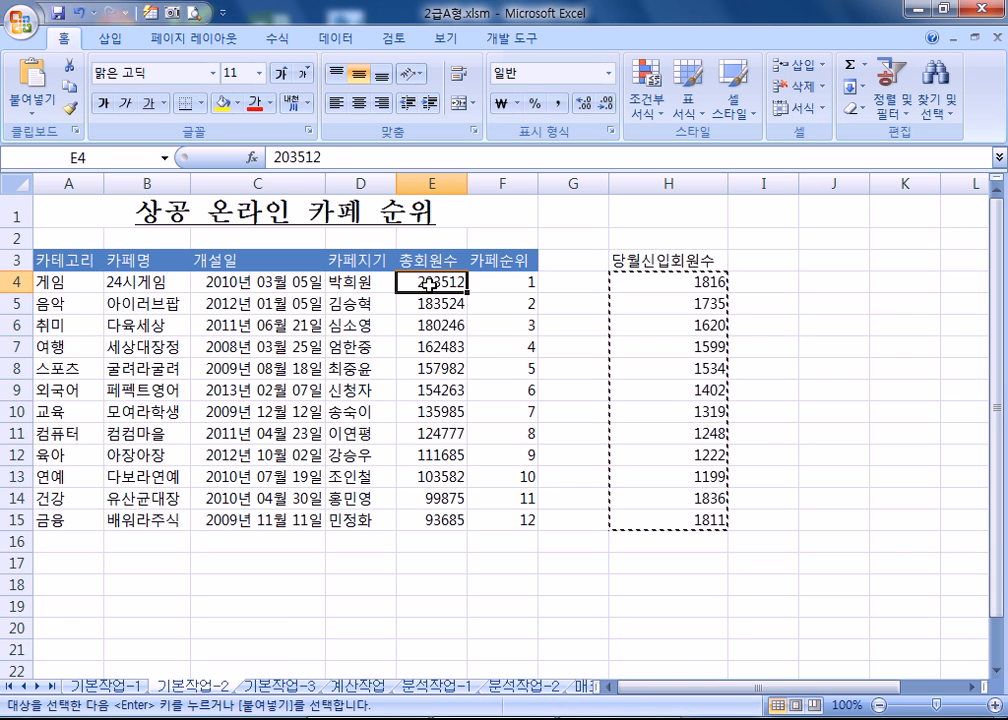
{"action": "left_click_drag", "start_coordinate": [428, 285], "coordinate": [428, 520]}
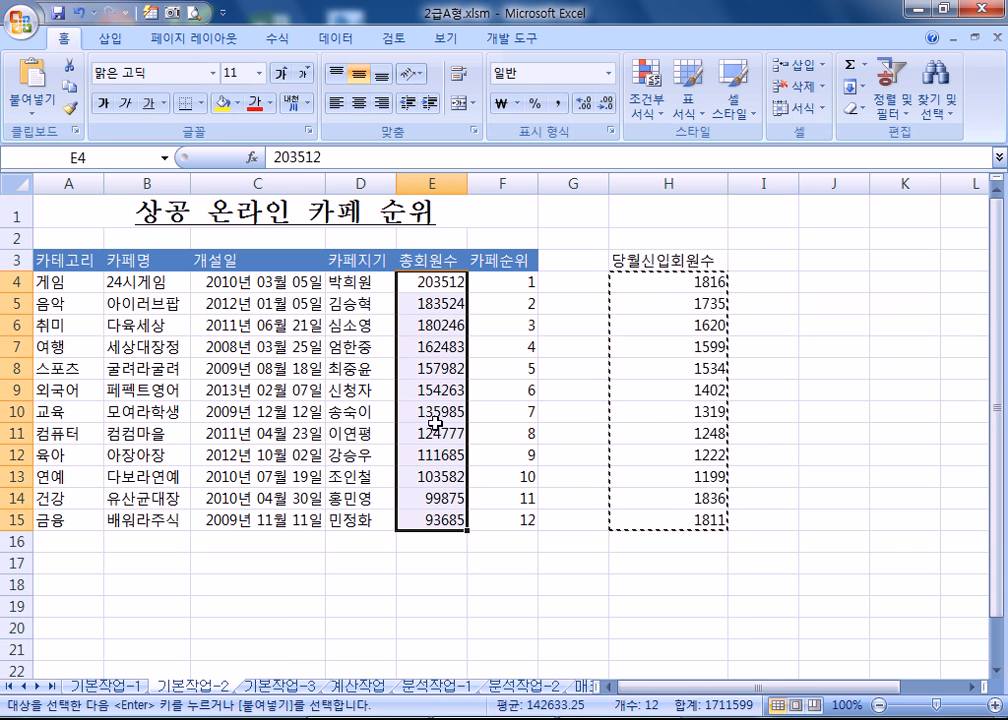
{"action": "left_click", "coordinate": [428, 281]}
{"action": "right_click", "coordinate": [429, 282]}
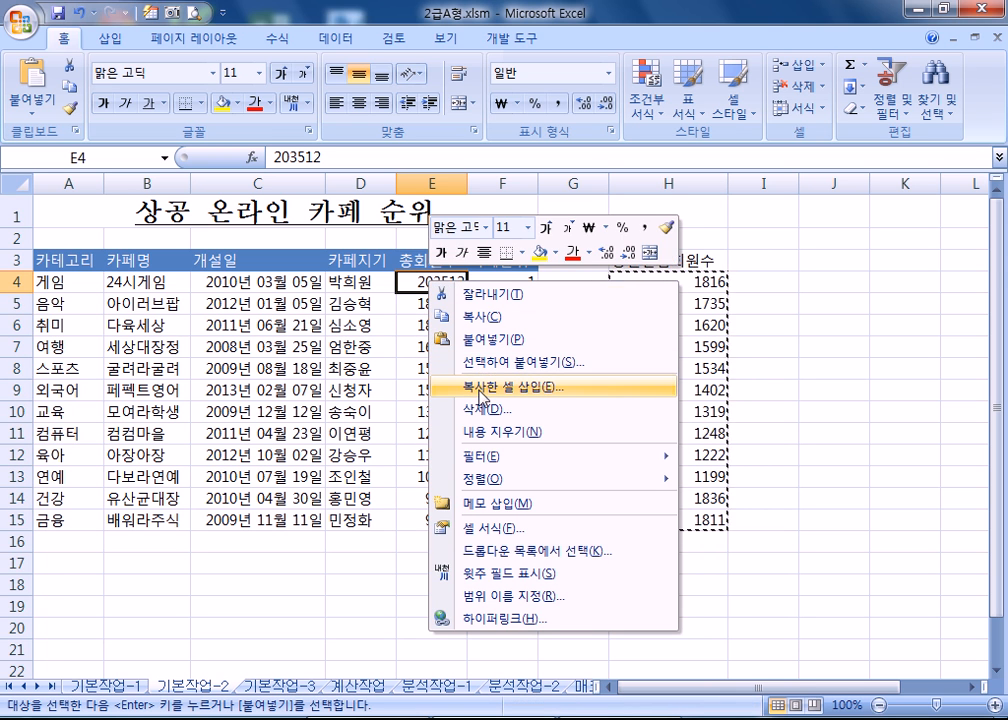
{"action": "left_click", "coordinate": [480, 363]}
{"action": "left_click", "coordinate": [345, 404]}
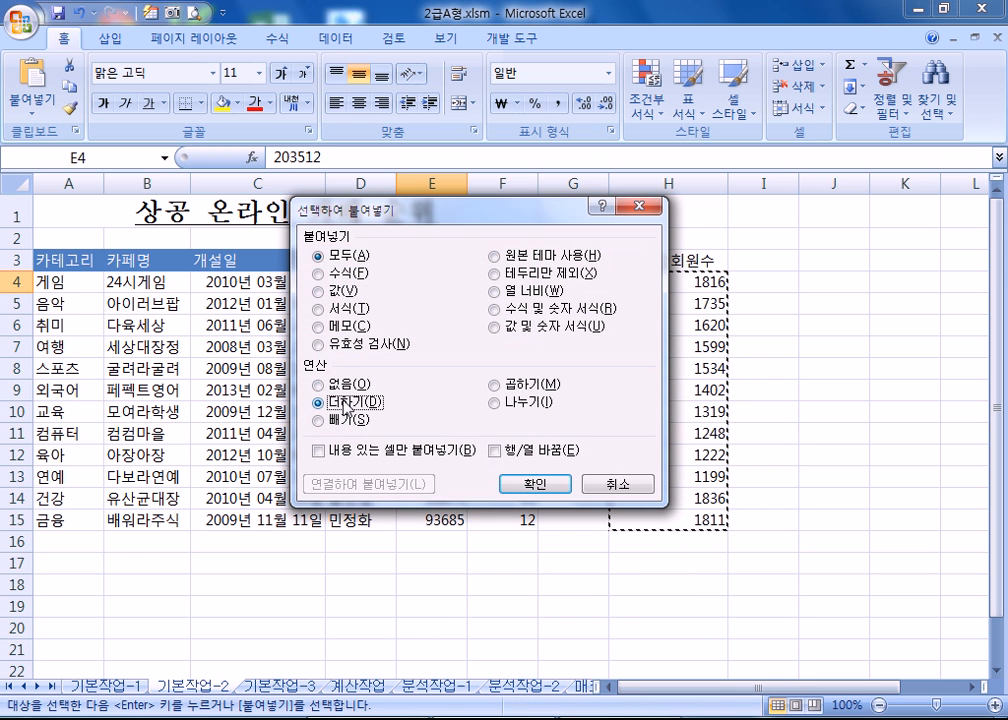
{"action": "left_click", "coordinate": [538, 487]}
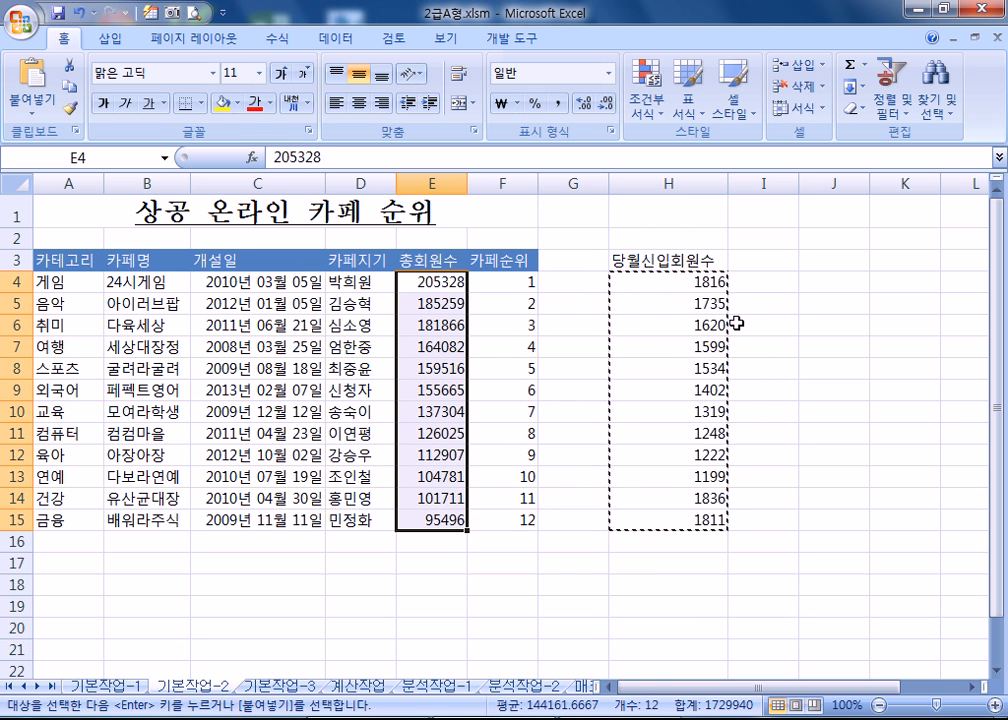
{"action": "key", "text": "Escape"}
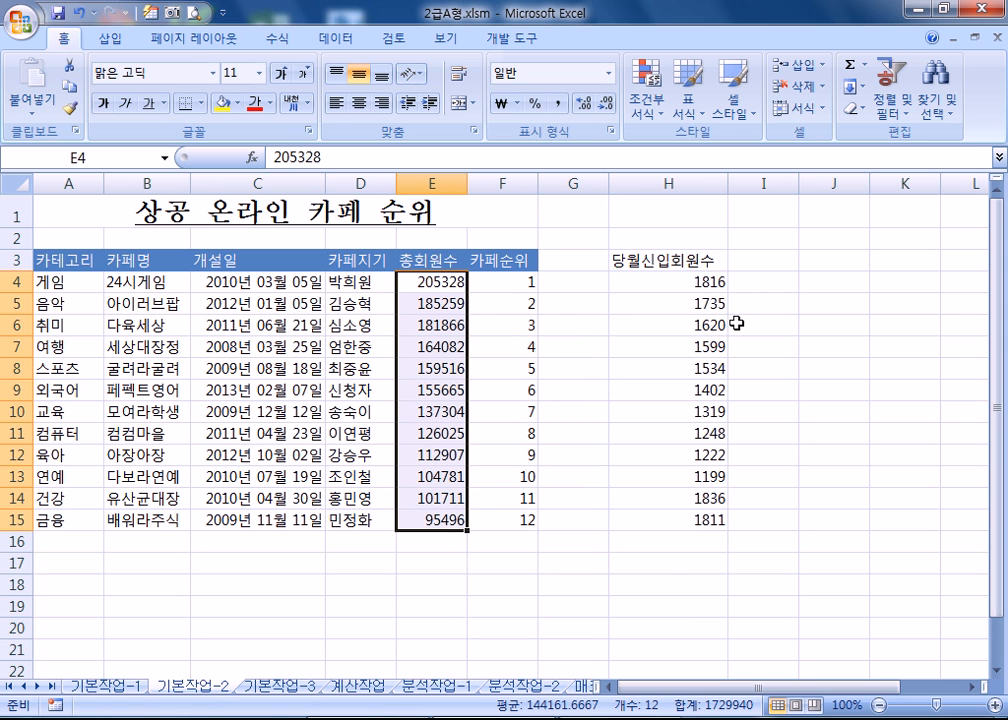
{"action": "key", "text": "ctrl+z"}
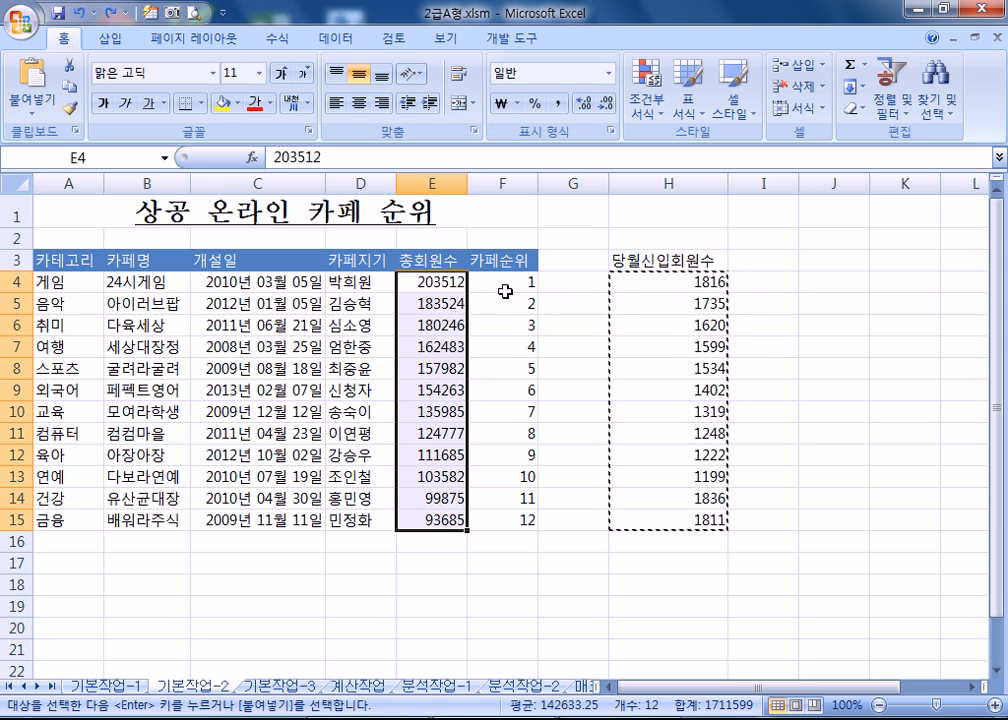
Step: Copy H4:H15 and add its values to the 총회원수 cells E4:E15 using Paste Special with the 더하기 operation
{"action": "left_click_drag", "start_coordinate": [682, 281], "coordinate": [652, 520]}
{"action": "right_click", "coordinate": [643, 283]}
{"action": "left_click", "coordinate": [679, 318]}
{"action": "left_click_drag", "start_coordinate": [448, 281], "coordinate": [432, 462]}
{"action": "left_click_drag", "start_coordinate": [435, 515], "coordinate": [435, 515]}
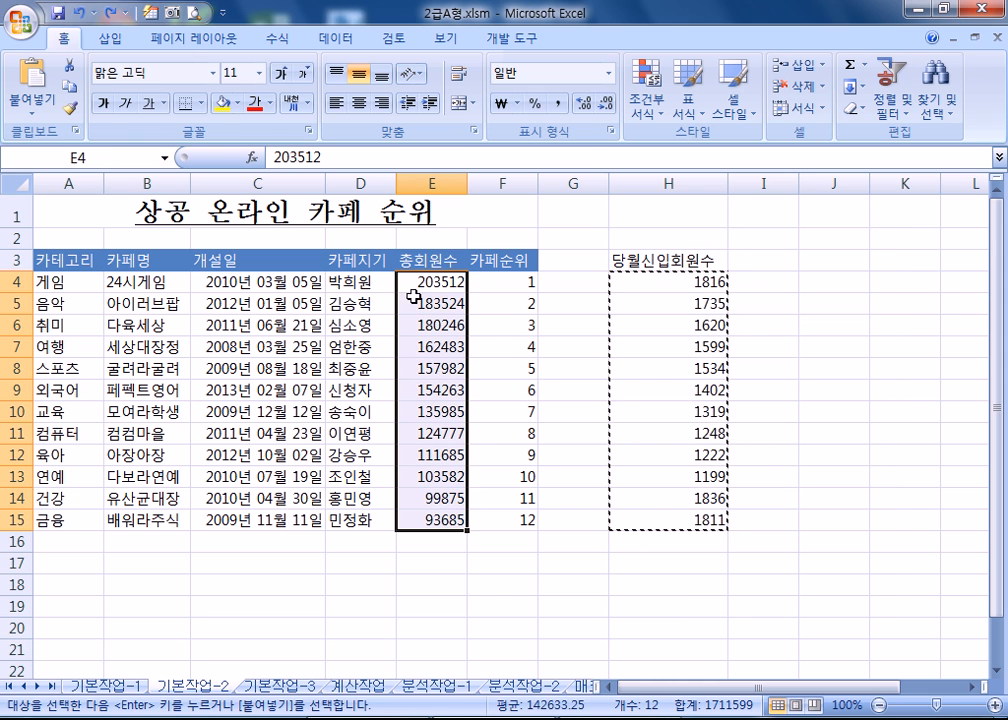
{"action": "right_click", "coordinate": [429, 283]}
{"action": "left_click", "coordinate": [470, 360]}
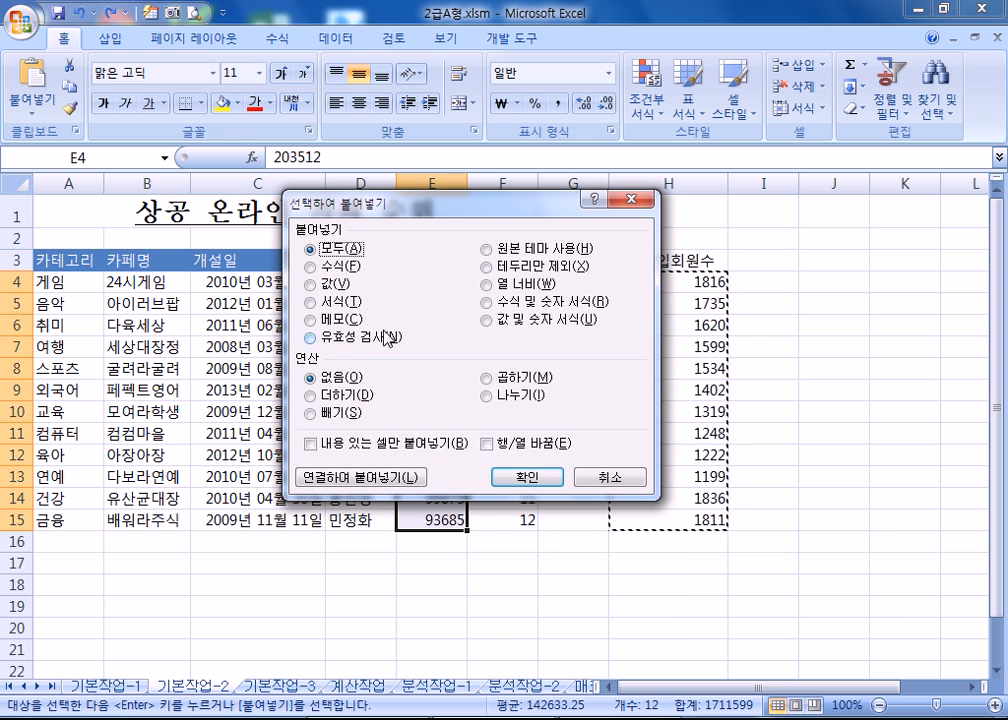
{"action": "left_click", "coordinate": [318, 396]}
{"action": "left_click", "coordinate": [513, 478]}
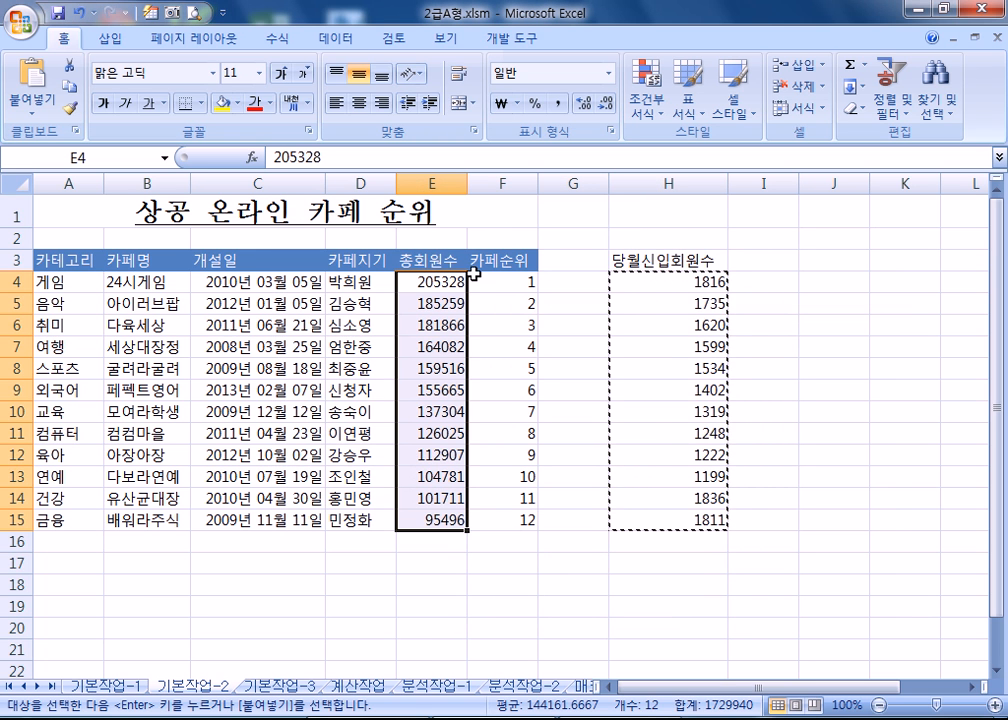
{"action": "key", "text": "Escape"}
Step: Apply all borders (모든 테두리), both outline and inside lines, to the table A3:F15
{"action": "left_click_drag", "start_coordinate": [55, 260], "coordinate": [507, 515]}
{"action": "key", "text": "ctrl+1"}
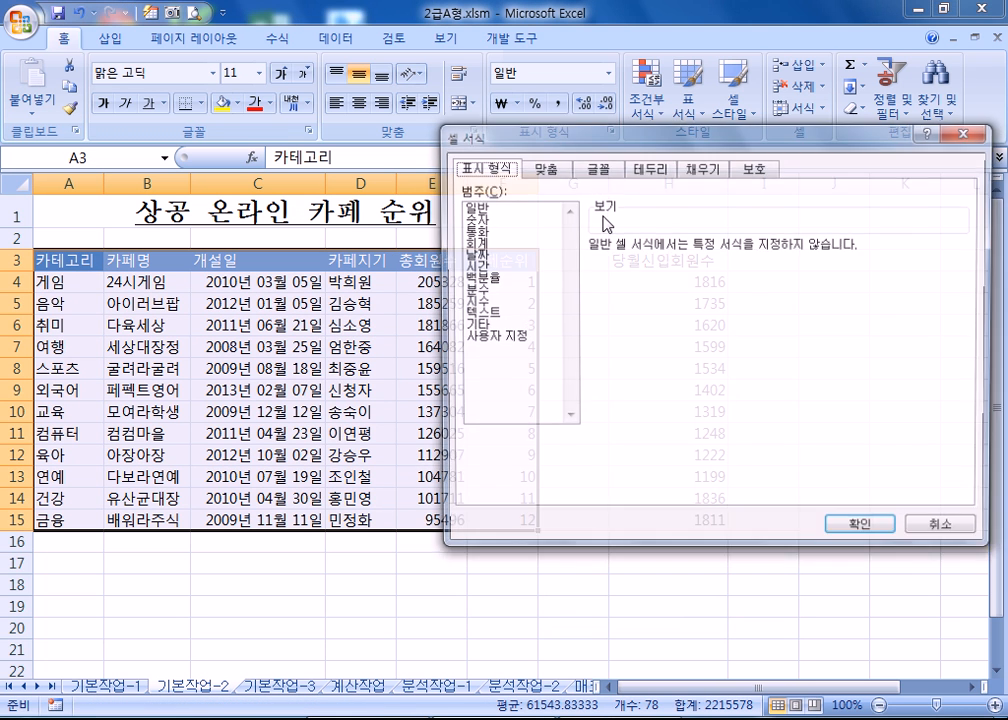
{"action": "left_click_drag", "start_coordinate": [455, 130], "coordinate": [494, 126]}
{"action": "left_click", "coordinate": [707, 168]}
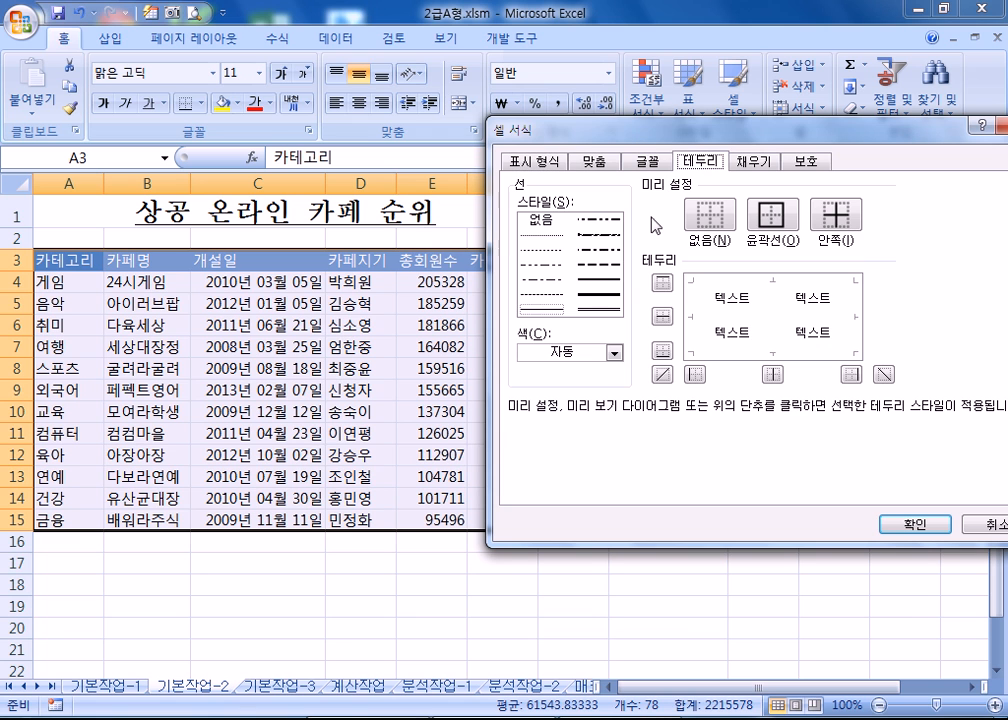
{"action": "left_click", "coordinate": [772, 213]}
{"action": "left_click", "coordinate": [836, 213]}
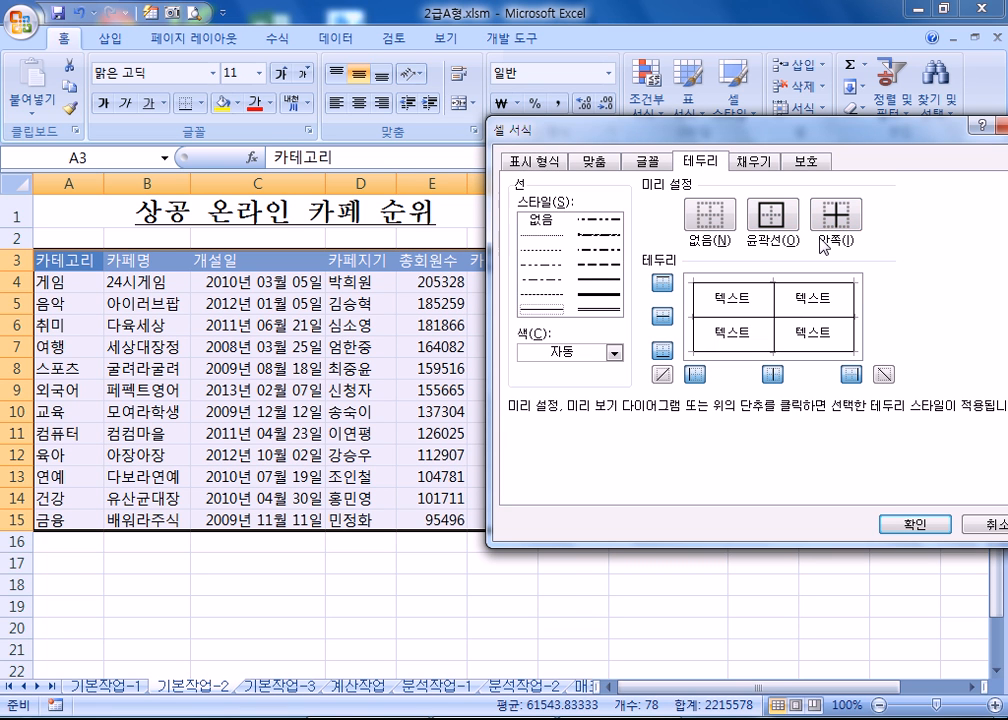
{"action": "key", "text": "Return"}
{"action": "left_click", "coordinate": [203, 104]}
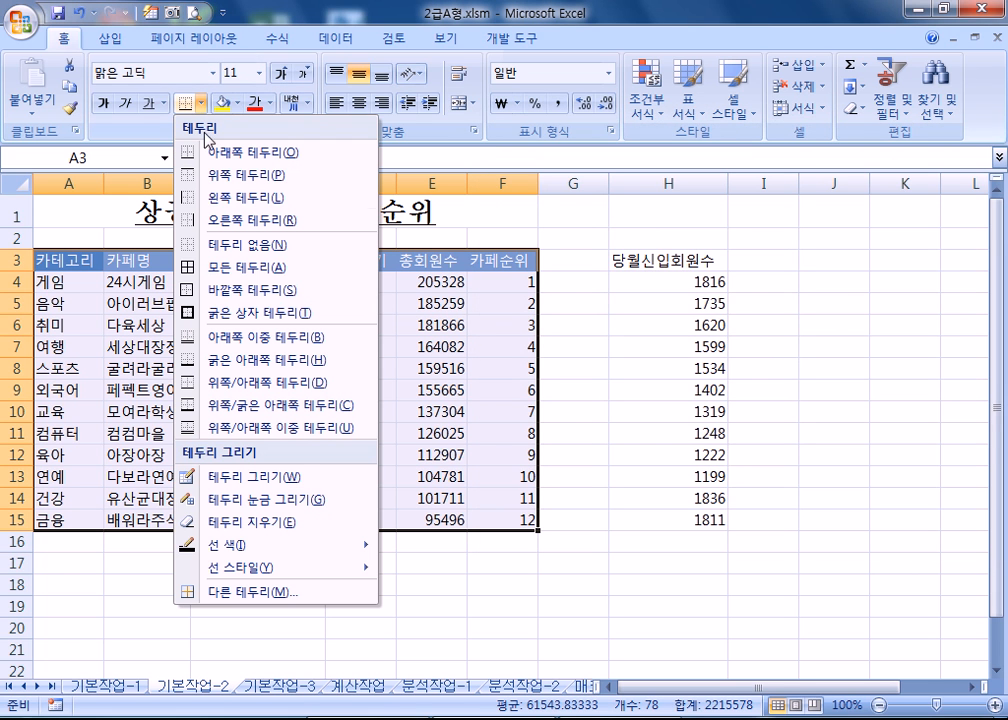
{"action": "left_click", "coordinate": [212, 268]}
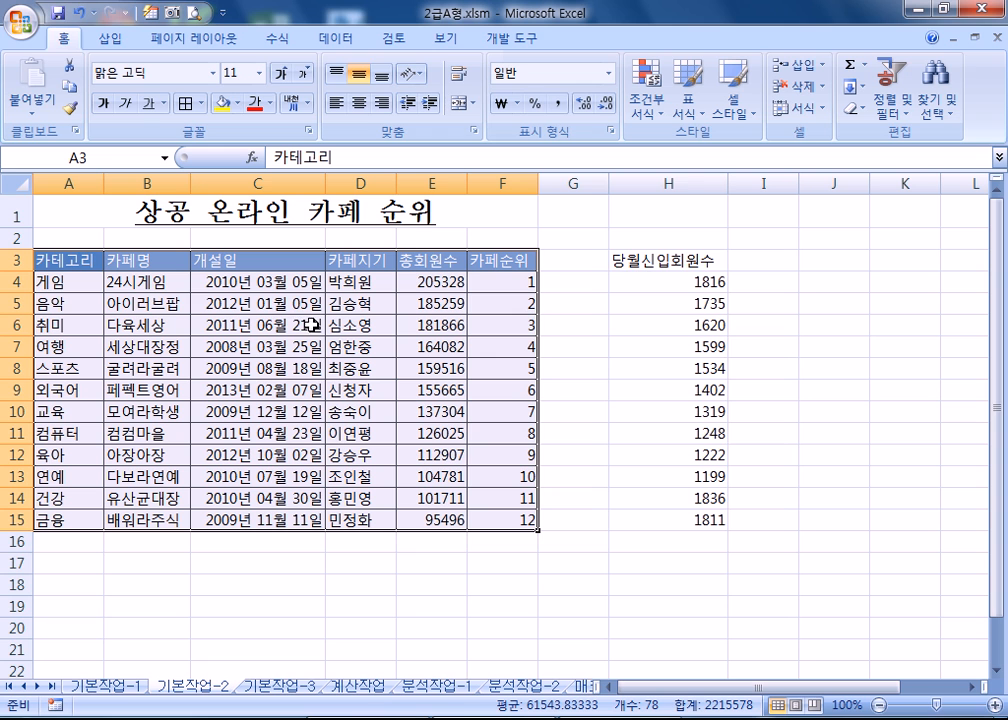
{"action": "left_click", "coordinate": [89, 270]}
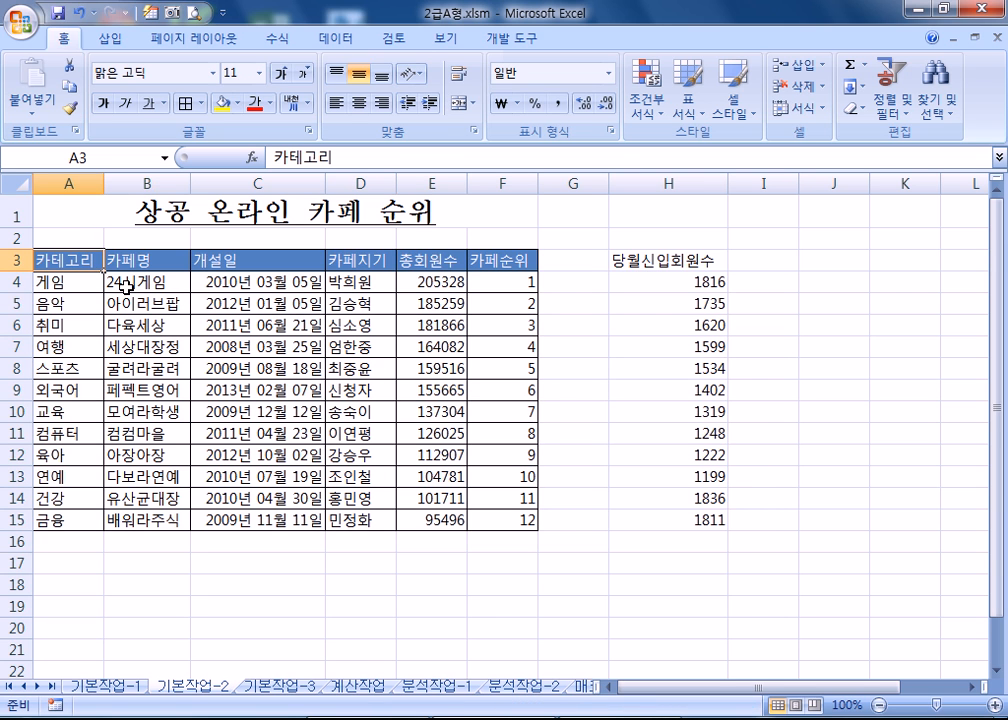
Step: On sheet 기본작업-3, start a formula-based conditional formatting rule for the data range A4:F20
{"action": "left_click", "coordinate": [272, 690]}
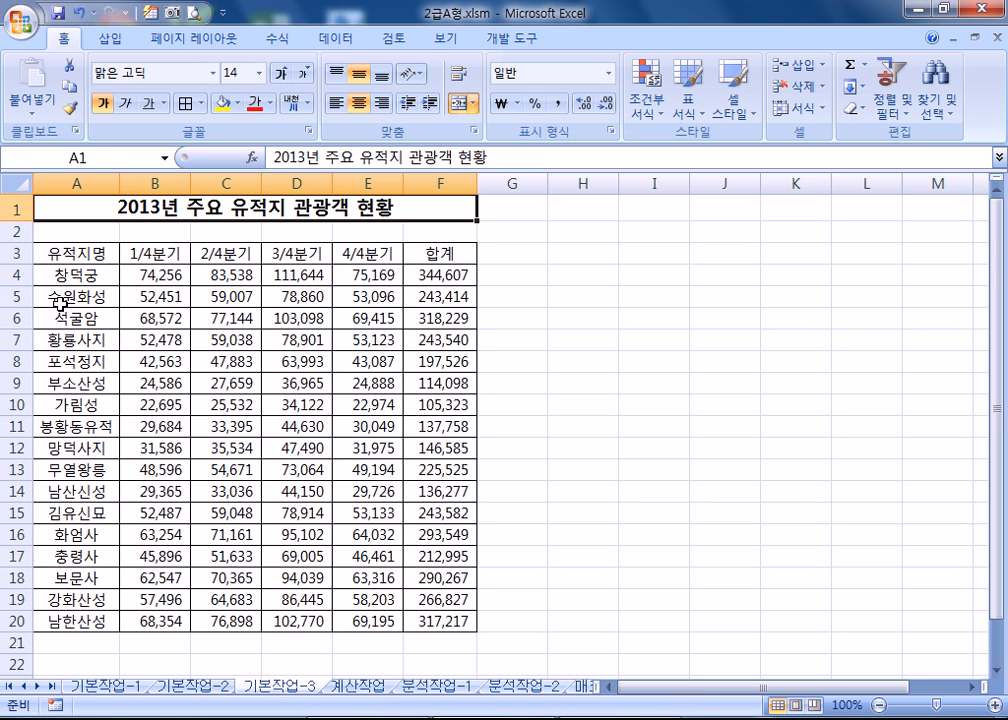
{"action": "left_click_drag", "start_coordinate": [80, 275], "coordinate": [443, 626]}
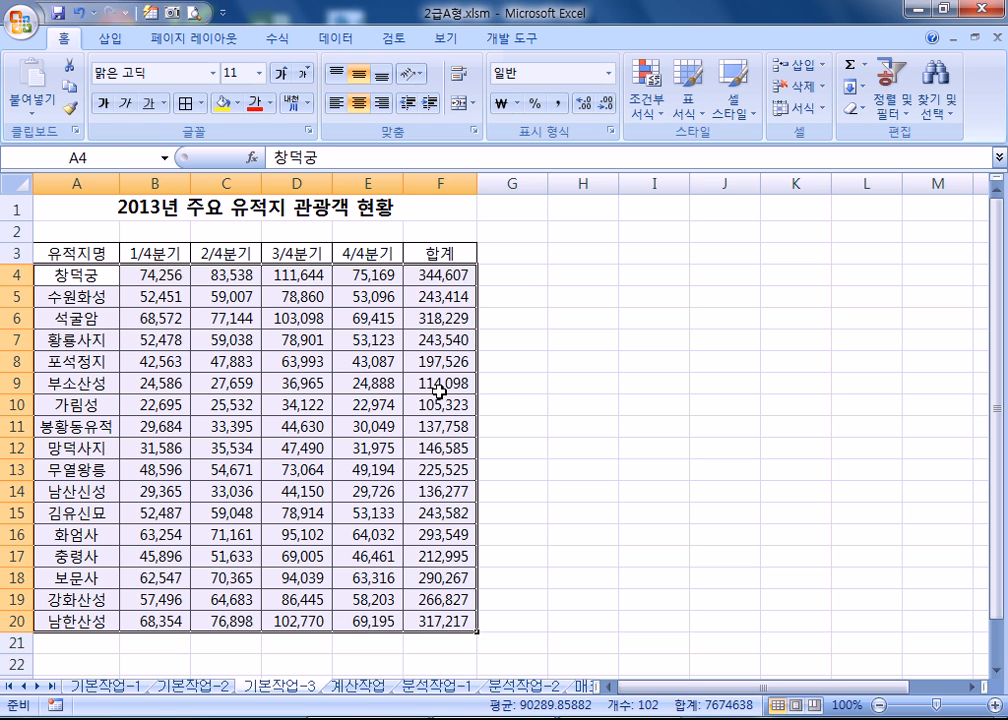
{"action": "left_click_drag", "start_coordinate": [55, 253], "coordinate": [440, 253]}
{"action": "left_click_drag", "start_coordinate": [78, 274], "coordinate": [456, 620]}
{"action": "left_click", "coordinate": [647, 100]}
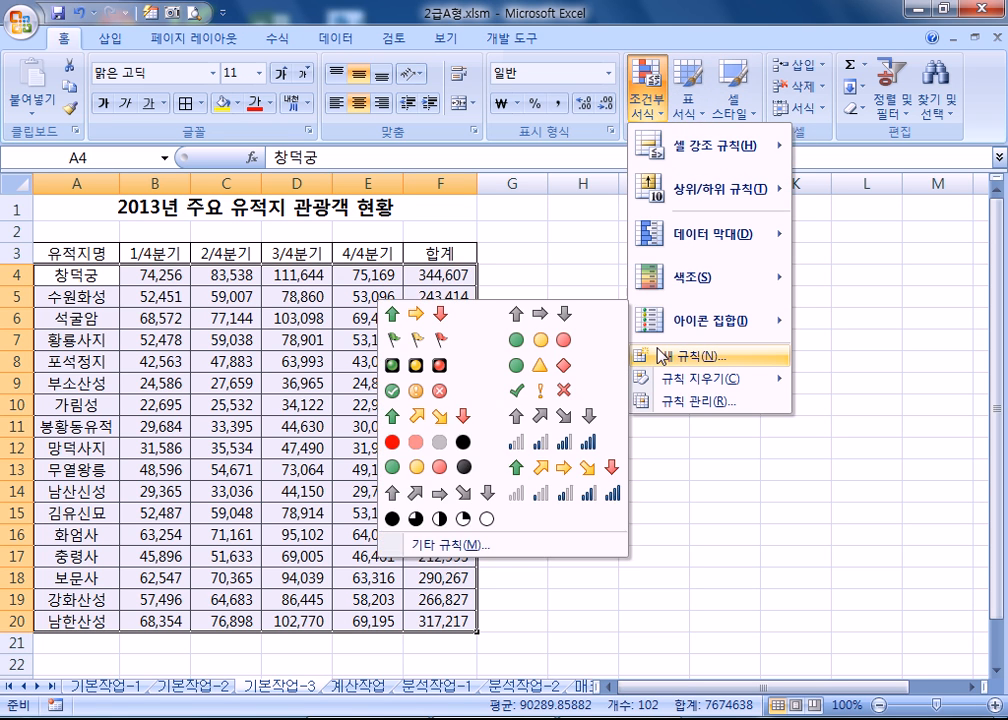
{"action": "left_click", "coordinate": [659, 355]}
{"action": "left_click", "coordinate": [553, 292]}
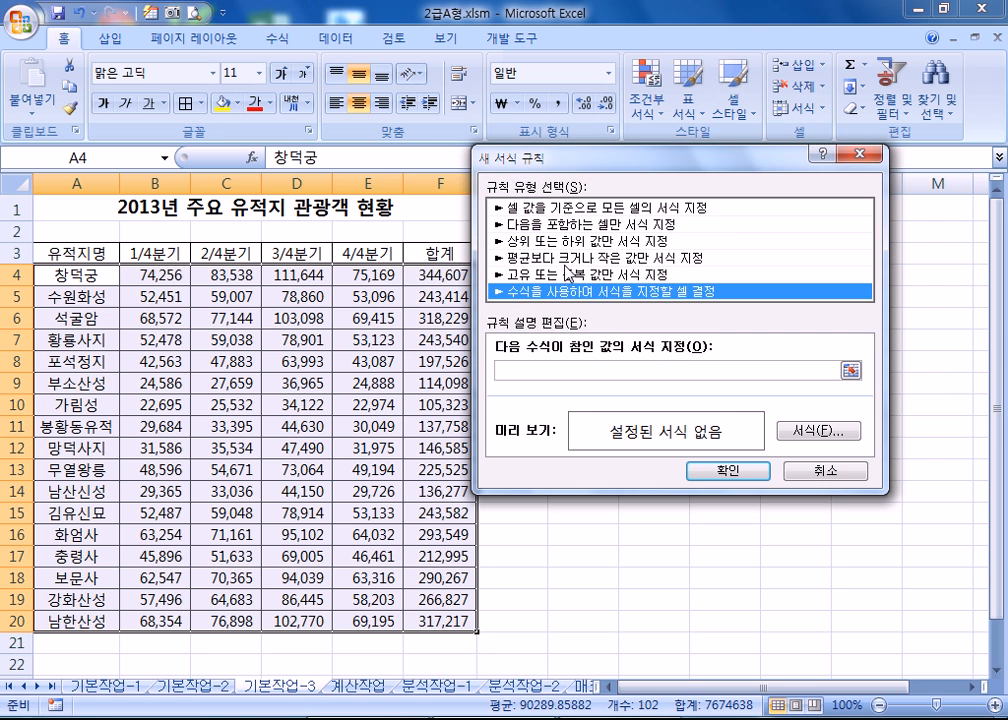
{"action": "left_click_drag", "start_coordinate": [569, 158], "coordinate": [586, 47]}
{"action": "left_click", "coordinate": [700, 284]}
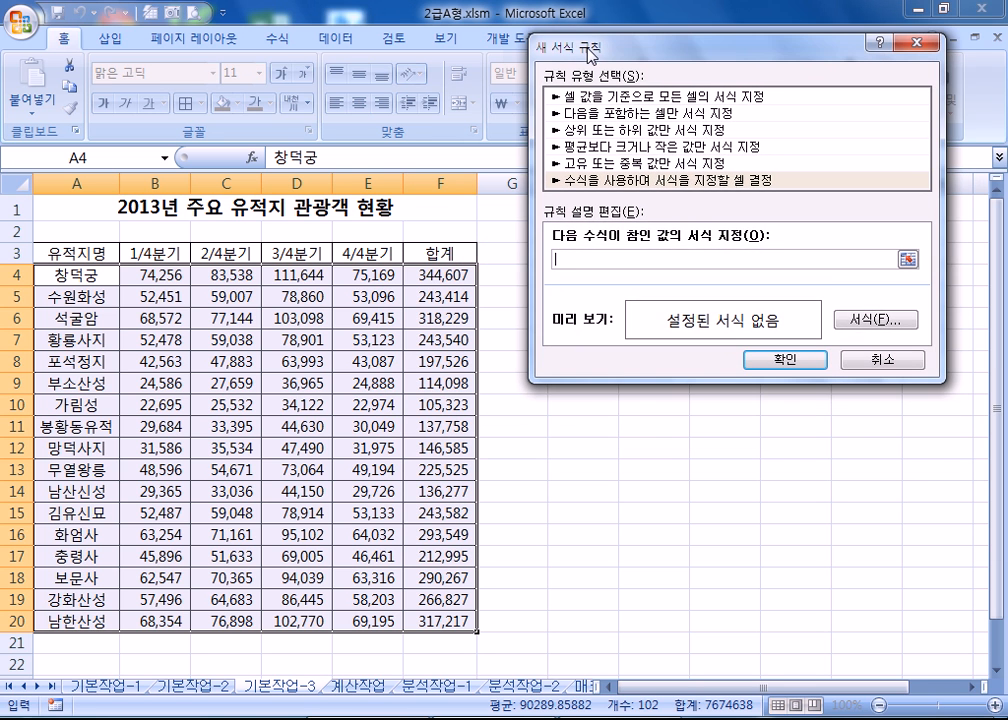
Step: Set the new rule's format to a green (녹색) standard font color and a yellow fill
{"action": "left_click", "coordinate": [866, 325]}
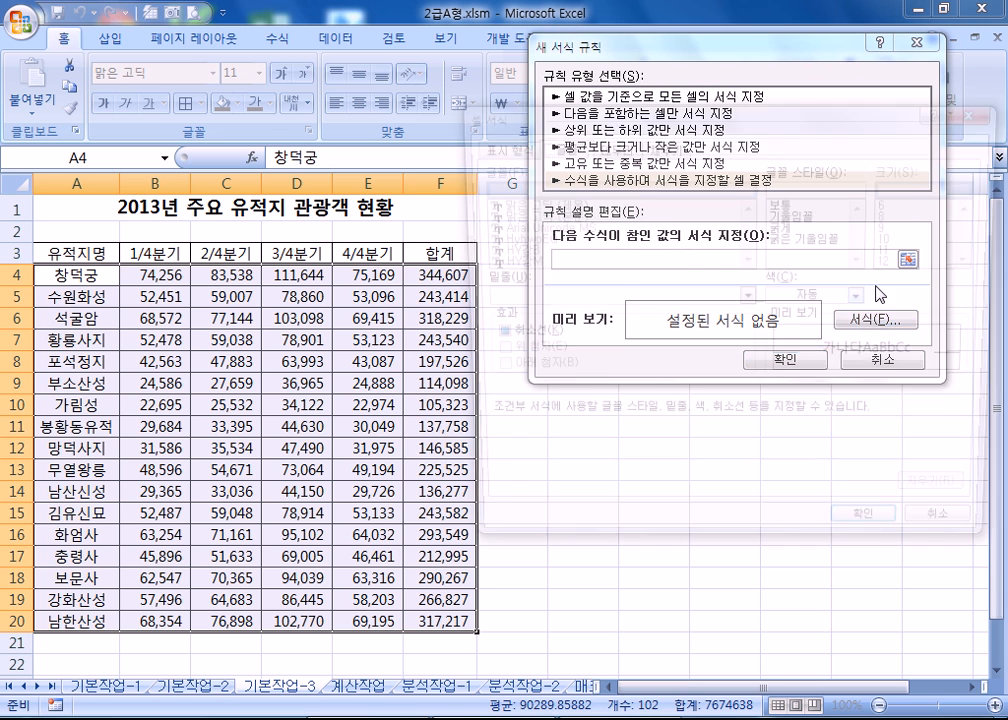
{"action": "left_click", "coordinate": [797, 300]}
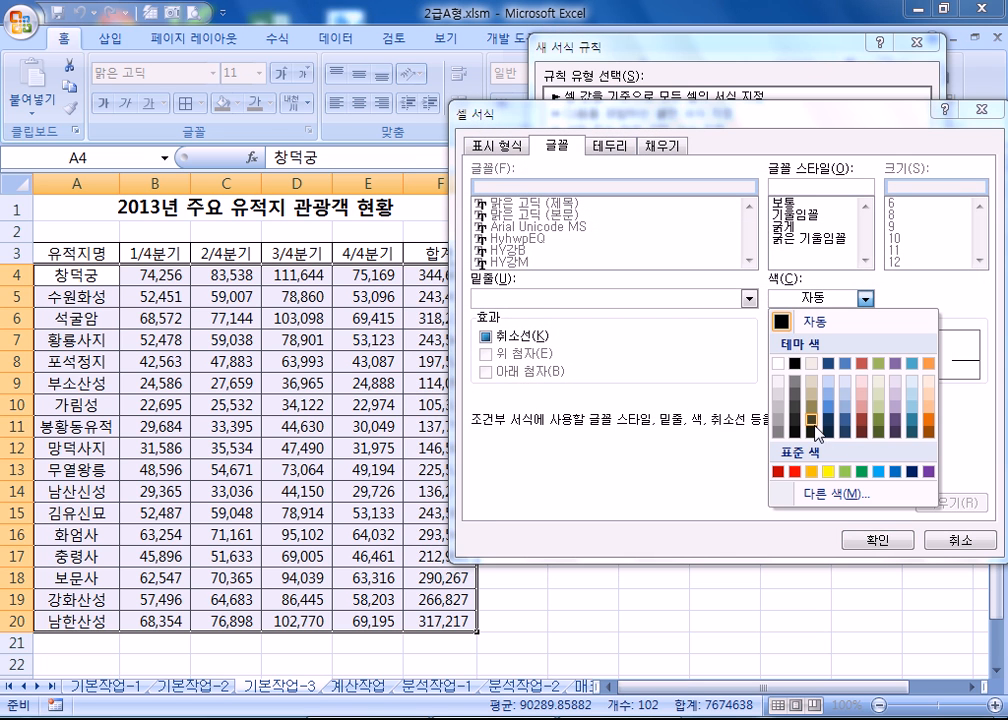
{"action": "left_click", "coordinate": [862, 472]}
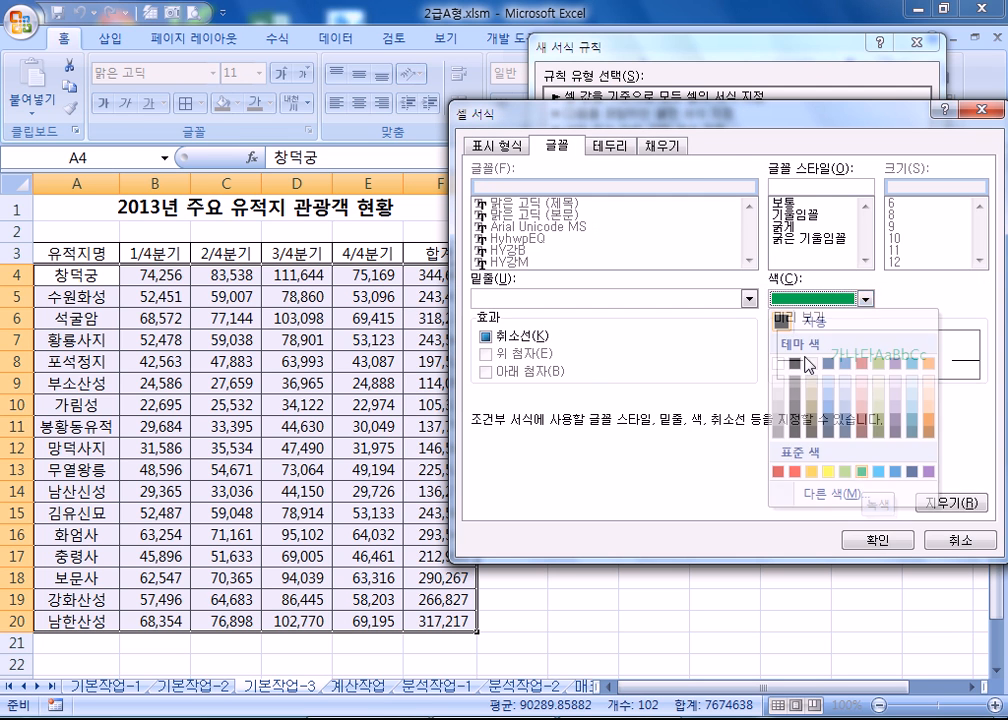
{"action": "left_click", "coordinate": [661, 145]}
{"action": "left_click", "coordinate": [541, 336]}
{"action": "left_click", "coordinate": [852, 540]}
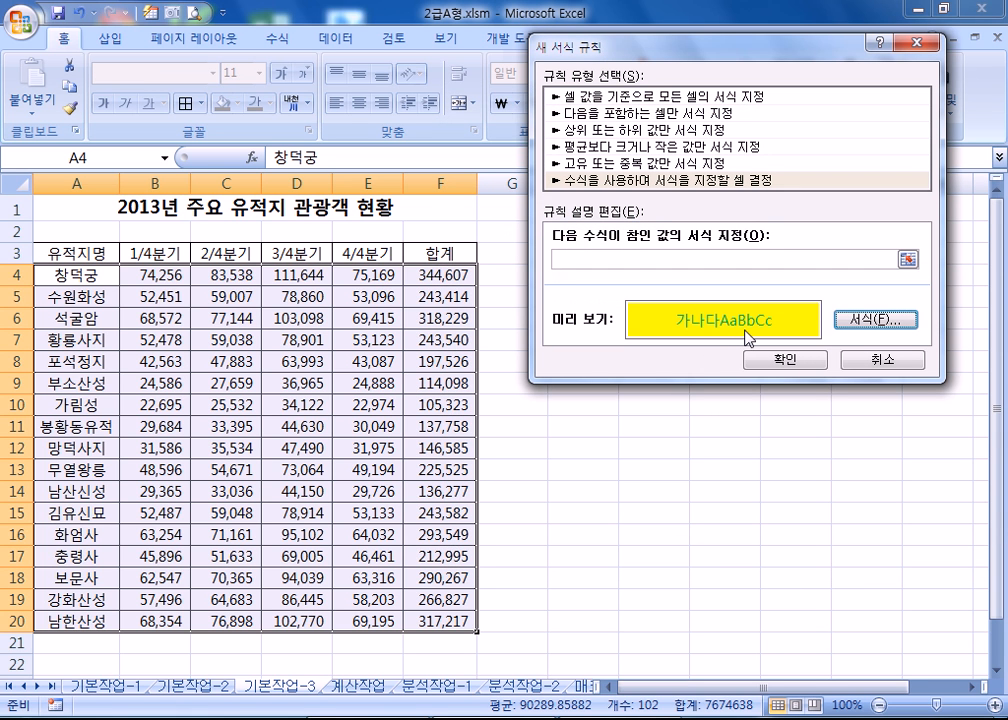
Step: Enter the rule formula =OR($F4>=300000,$F4>=120000) and apply the rule to A4:F20
{"action": "left_click", "coordinate": [604, 259]}
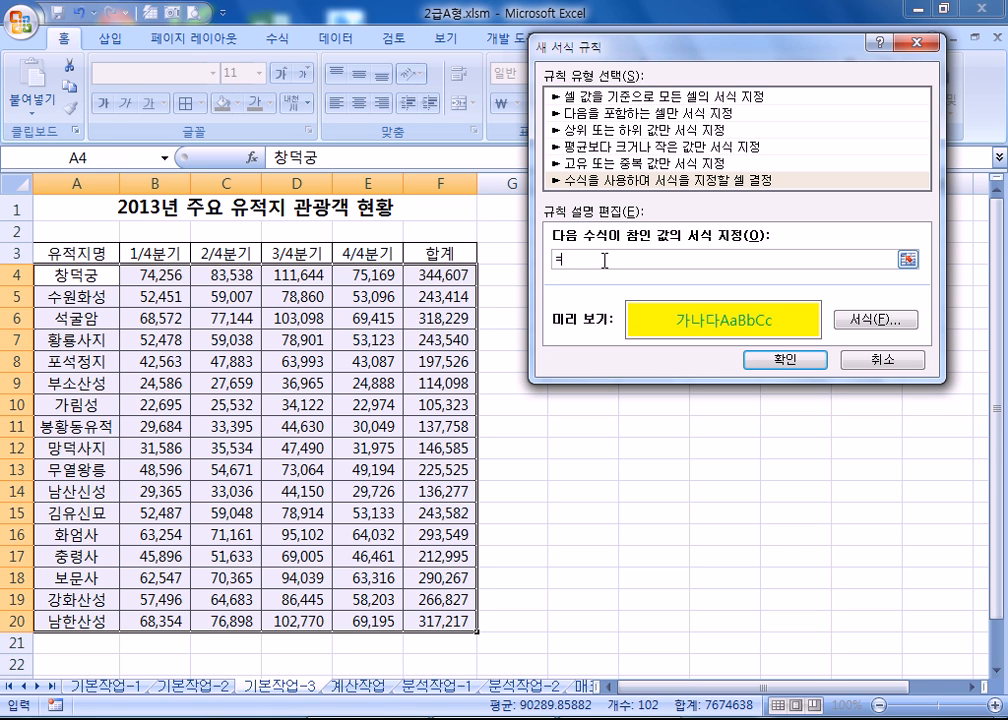
{"action": "type", "text": "ㅋ"}
{"action": "left_click", "coordinate": [446, 273]}
{"action": "key", "text": "F4"}
{"action": "key", "text": "F4"}
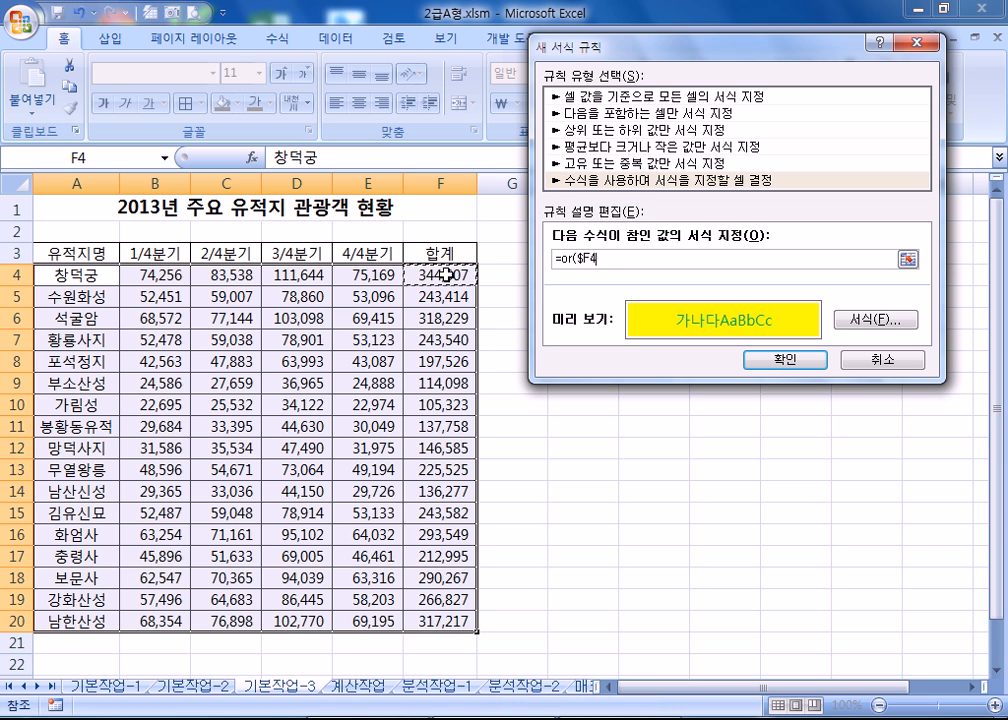
{"action": "type", "text": ">=300000,"}
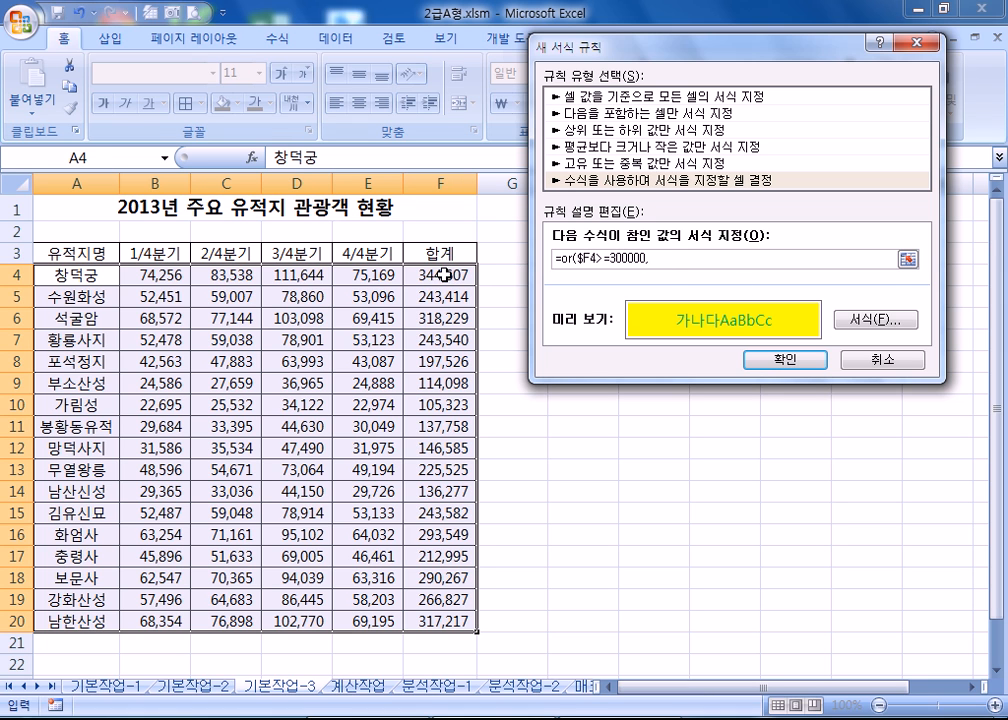
{"action": "left_click", "coordinate": [443, 275]}
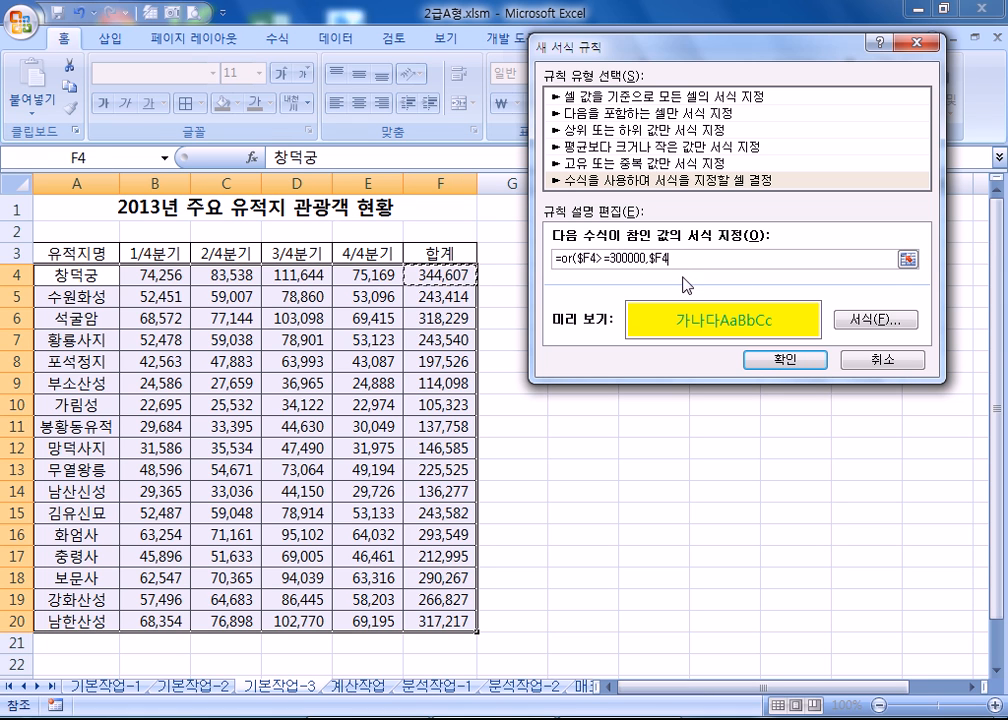
{"action": "type", "text": ">=120000"}
{"action": "left_click", "coordinate": [776, 370]}
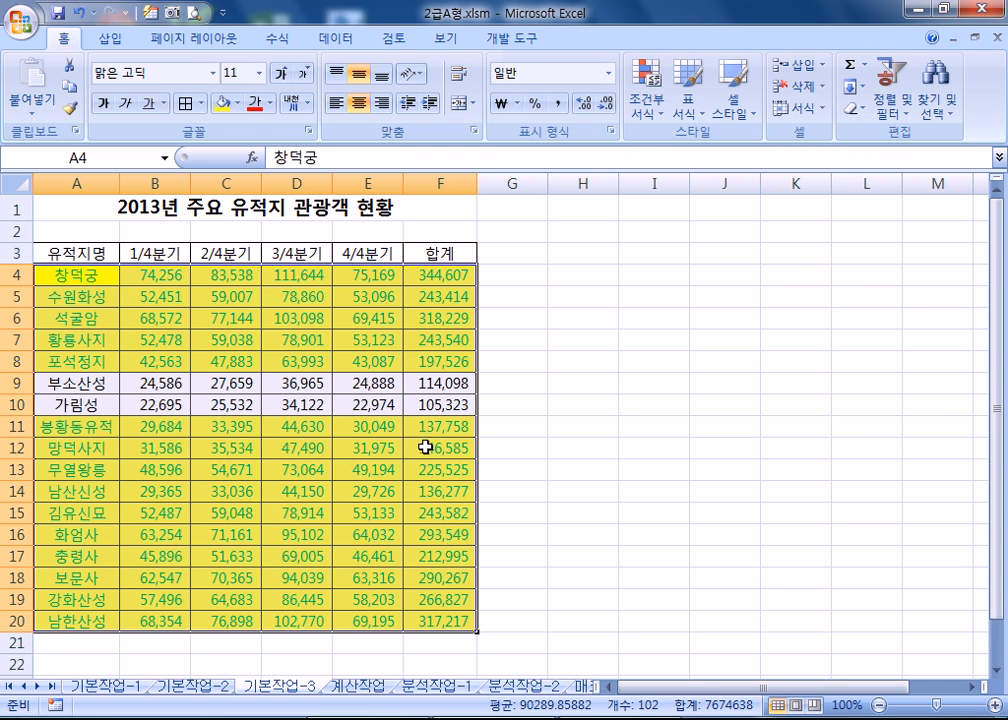
Step: Edit the existing conditional formatting rule so its formula reads =OR($F4>=300000,$F4<=120000)
{"action": "left_click", "coordinate": [648, 106]}
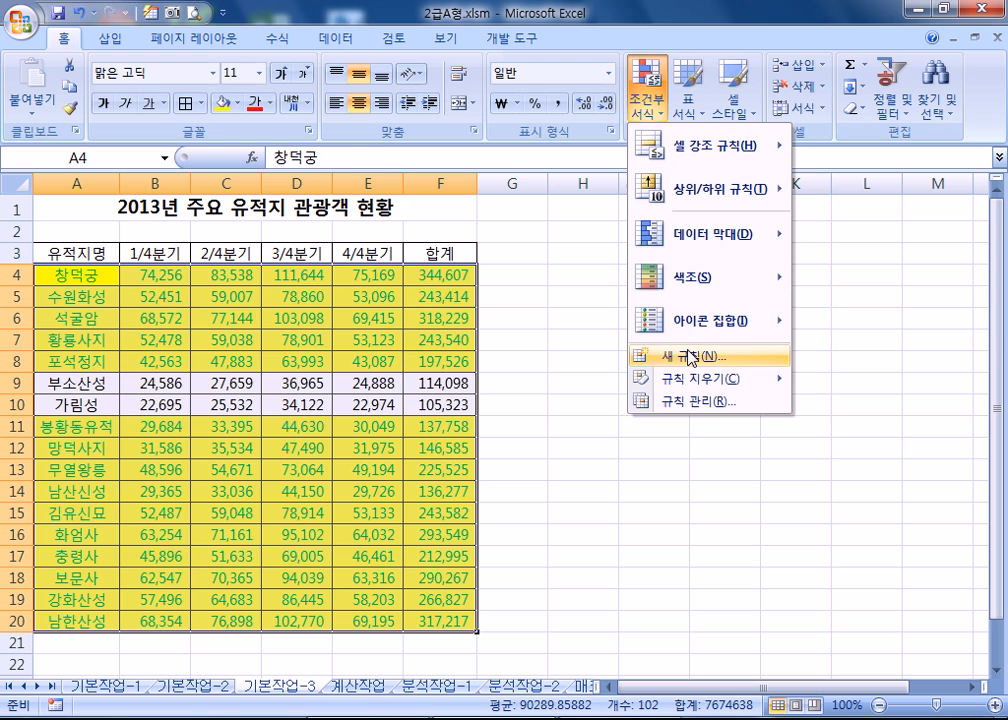
{"action": "left_click", "coordinate": [690, 401]}
{"action": "double_click", "coordinate": [430, 182]}
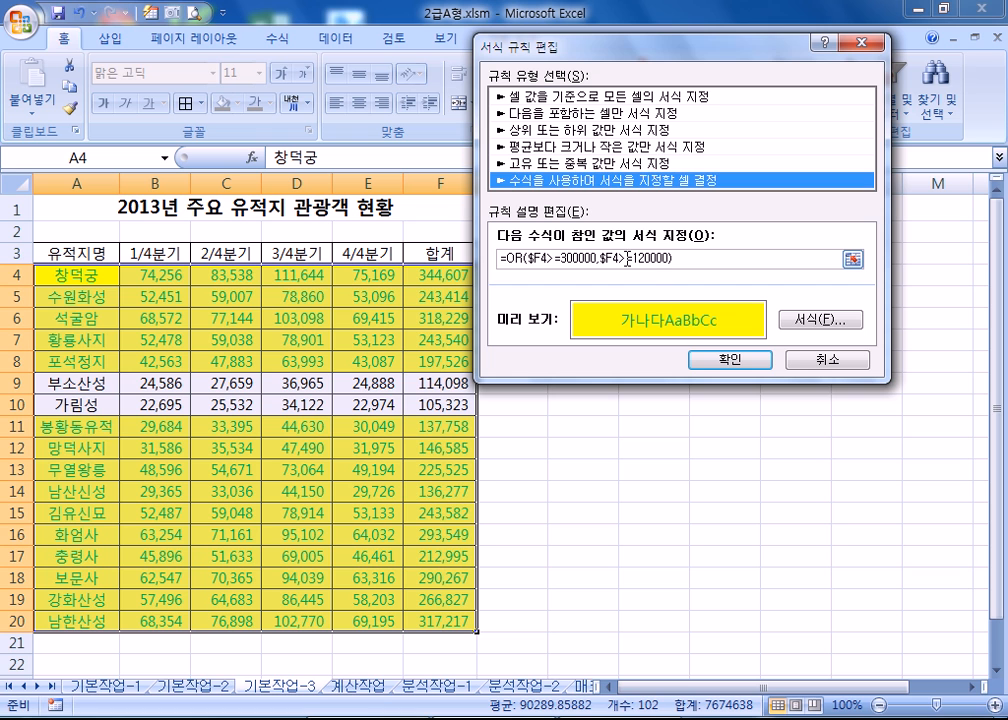
{"action": "left_click_drag", "start_coordinate": [629, 258], "coordinate": [616, 258]}
{"action": "type", "text": "<"}
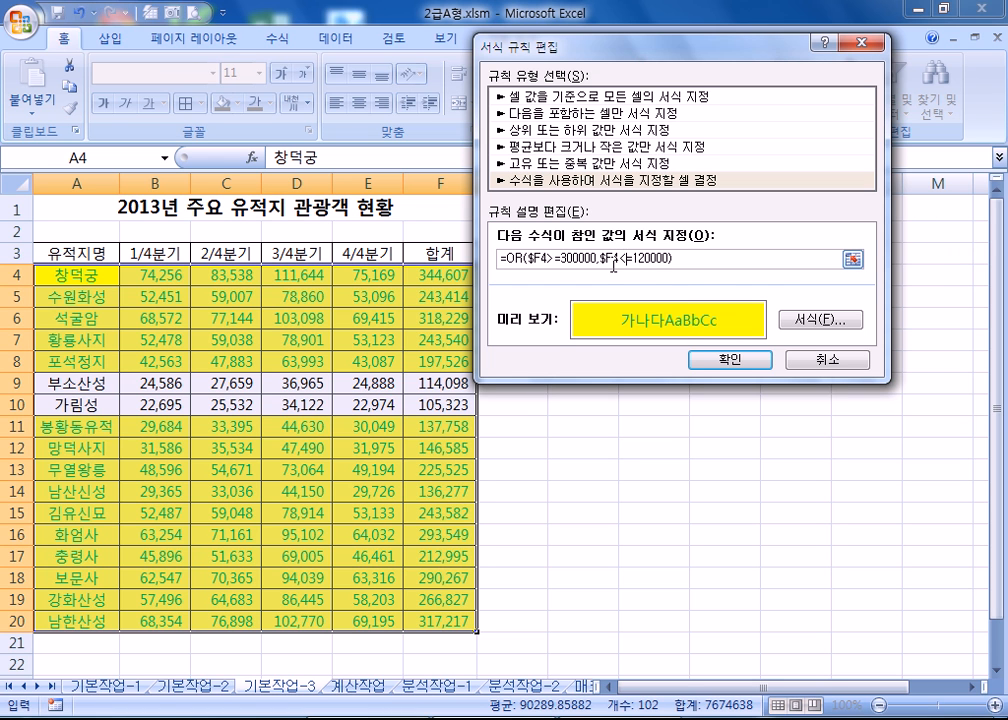
{"action": "left_click", "coordinate": [731, 360]}
{"action": "left_click", "coordinate": [725, 331]}
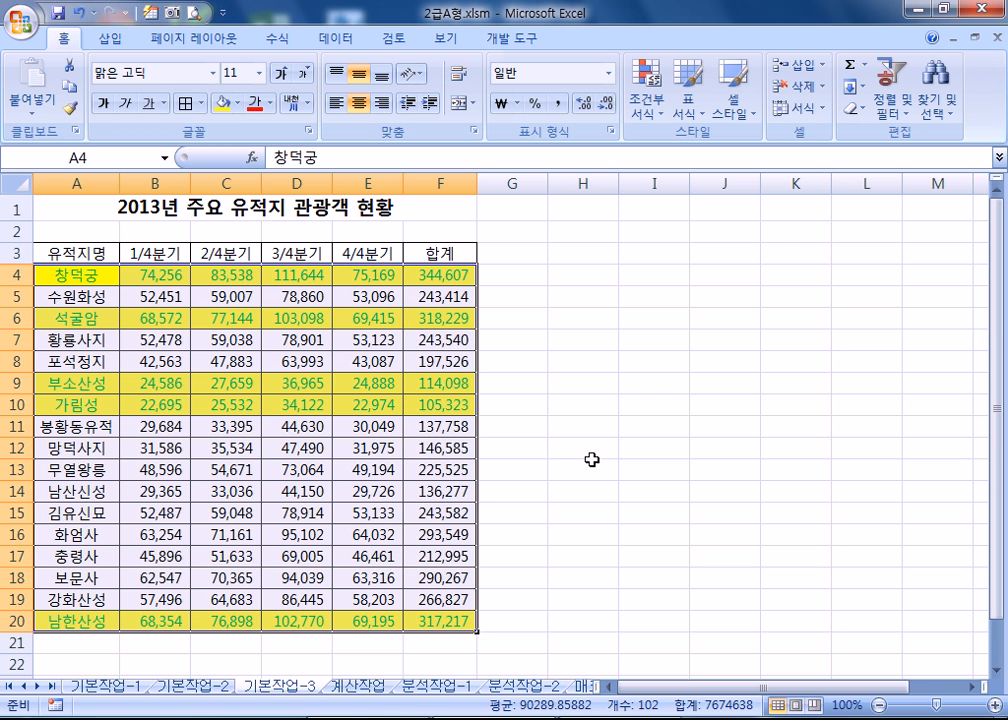
Step: Copy the conditional formatting rule's formula =OR($F4>=300000,$F4<=120000) and paste it into a new Notepad (메모장) document
{"action": "left_click", "coordinate": [646, 88]}
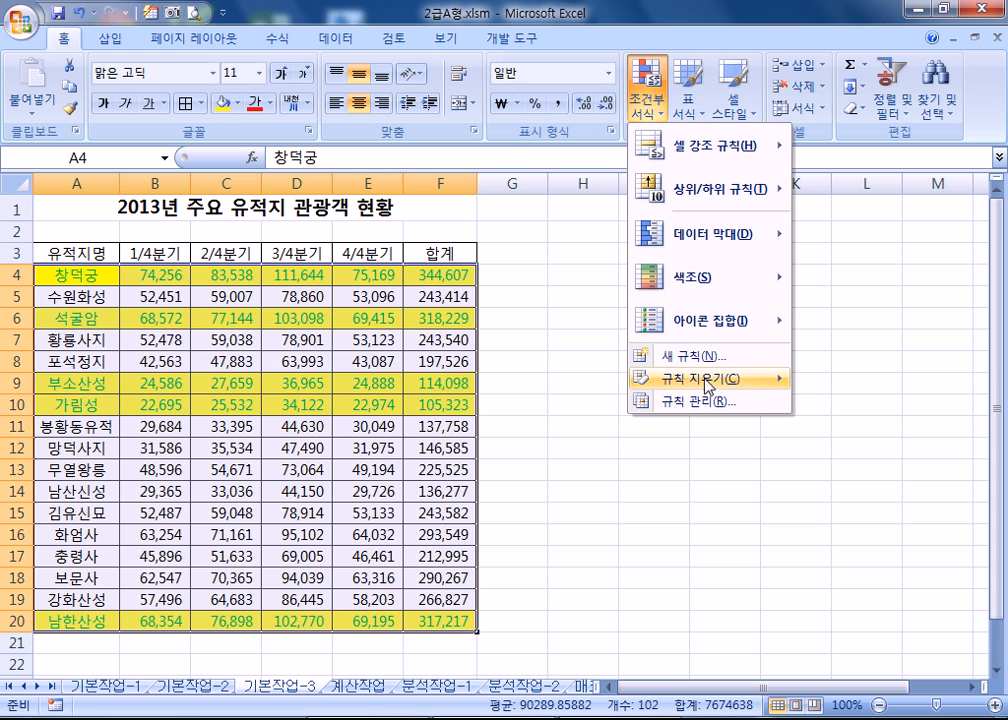
{"action": "left_click", "coordinate": [705, 400]}
{"action": "left_click", "coordinate": [439, 183]}
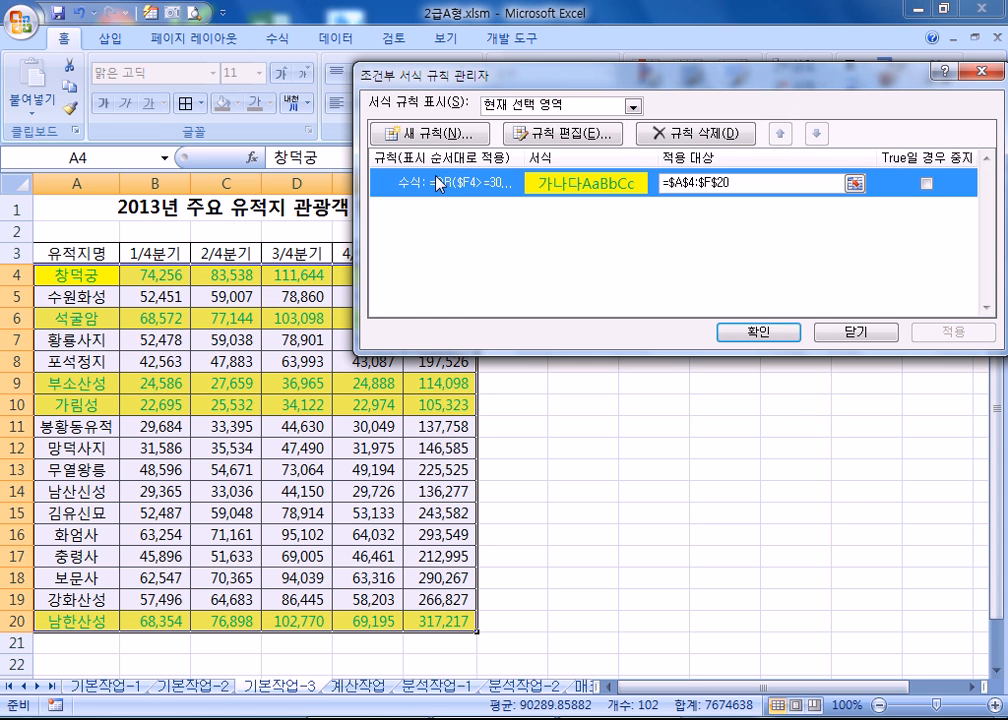
{"action": "double_click", "coordinate": [439, 184]}
{"action": "left_click_drag", "start_coordinate": [680, 260], "coordinate": [498, 260]}
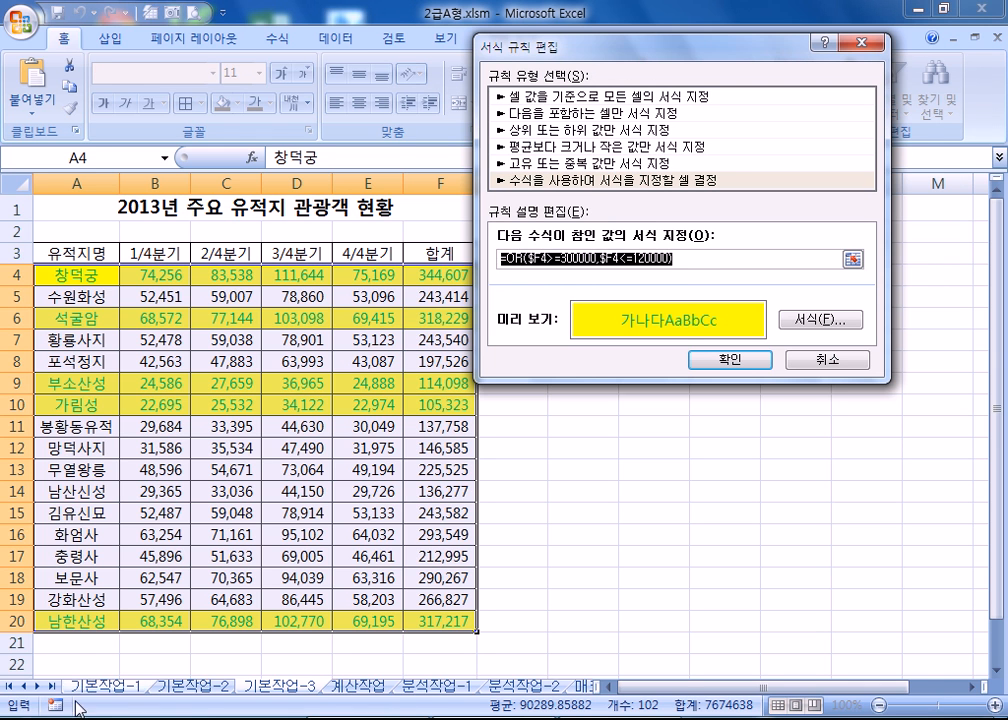
{"action": "left_click", "coordinate": [36, 718]}
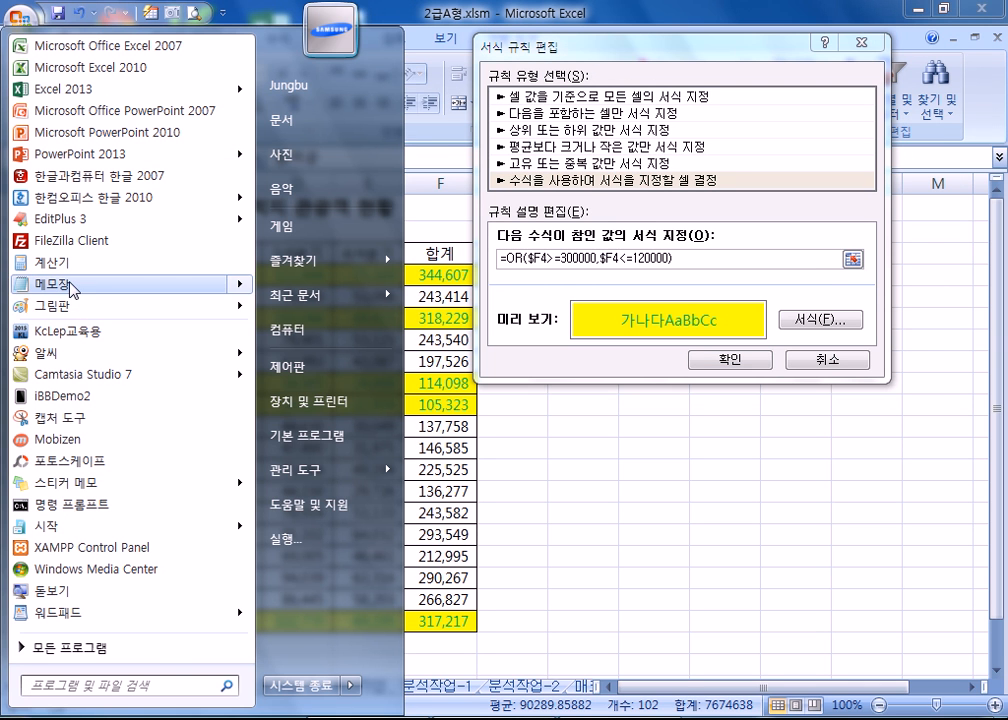
{"action": "left_click", "coordinate": [70, 290]}
{"action": "key", "text": "ctrl+v"}
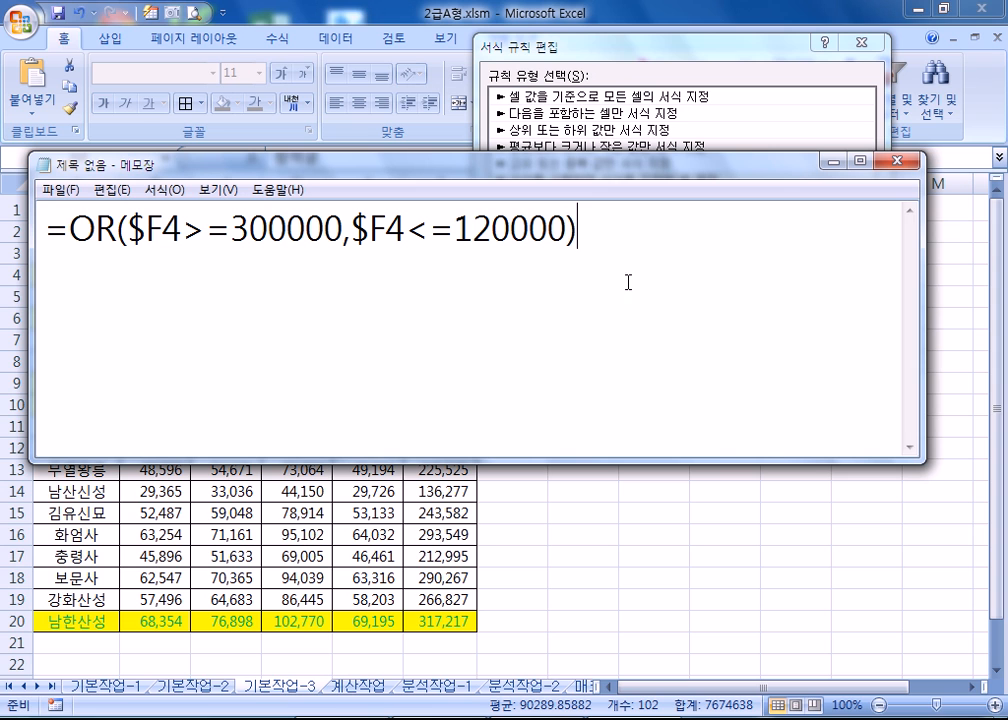
Step: Examine the OR function and the two column-locked $F4 references in the pasted formula
{"action": "left_click_drag", "start_coordinate": [68, 230], "coordinate": [97, 230]}
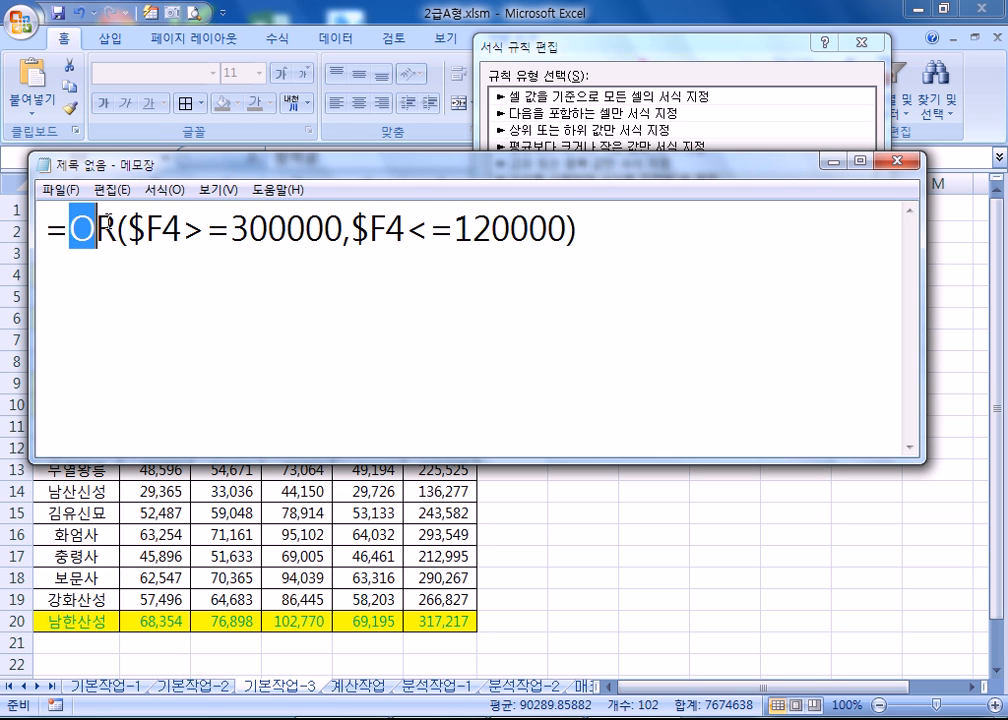
{"action": "left_click", "coordinate": [683, 280]}
{"action": "key", "text": "Return"}
{"action": "key", "text": "Return"}
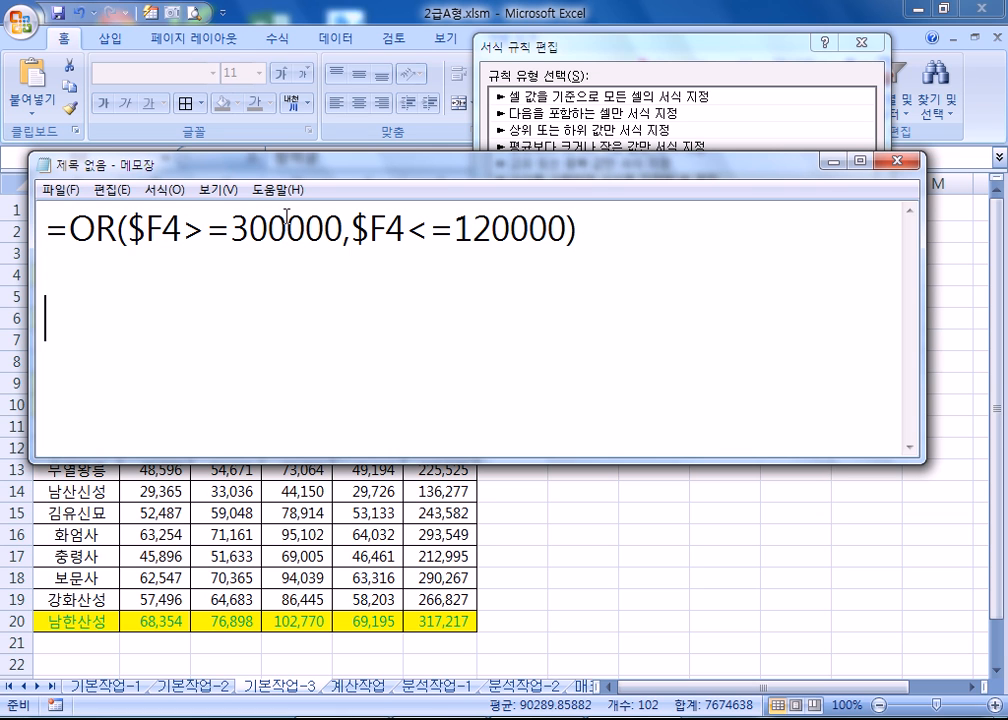
{"action": "left_click_drag", "start_coordinate": [127, 230], "coordinate": [183, 230]}
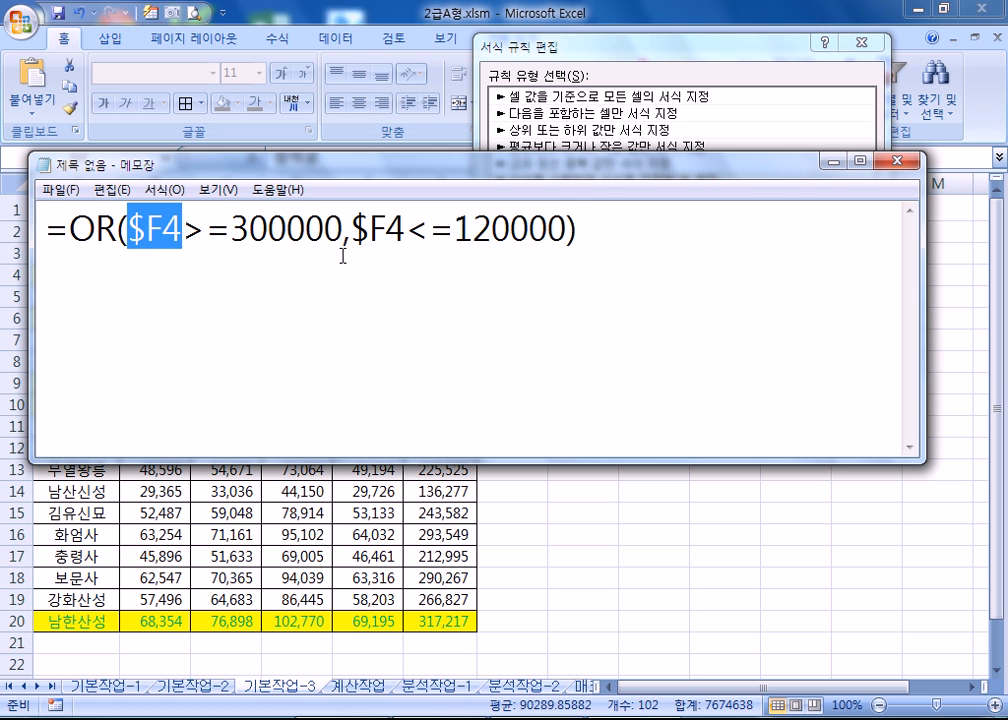
{"action": "left_click_drag", "start_coordinate": [350, 230], "coordinate": [402, 230]}
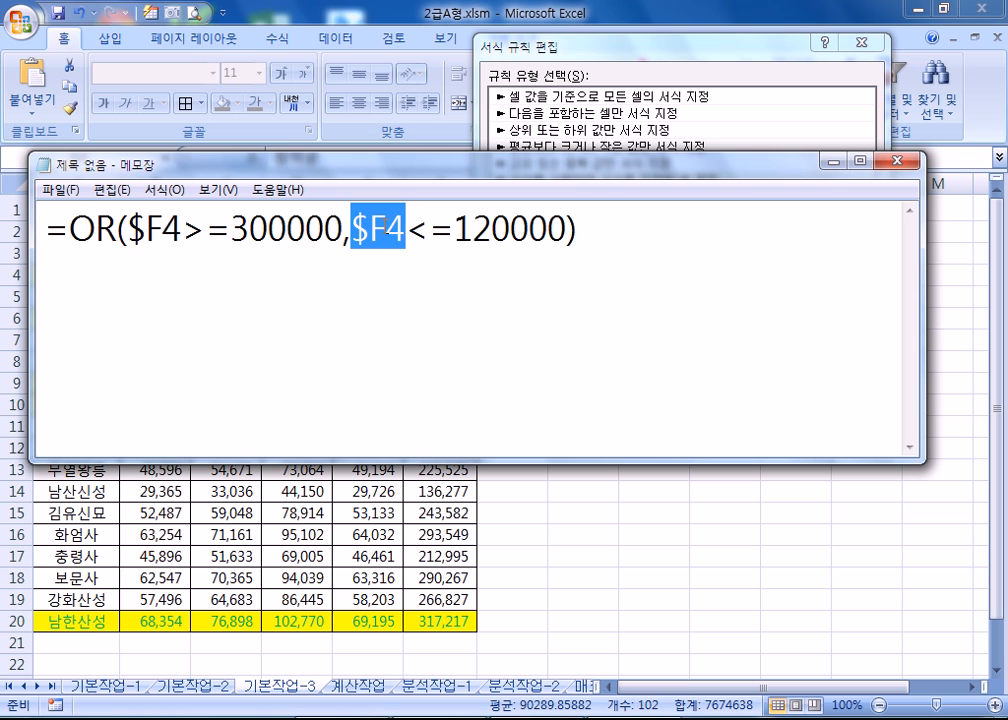
{"action": "left_click", "coordinate": [386, 230]}
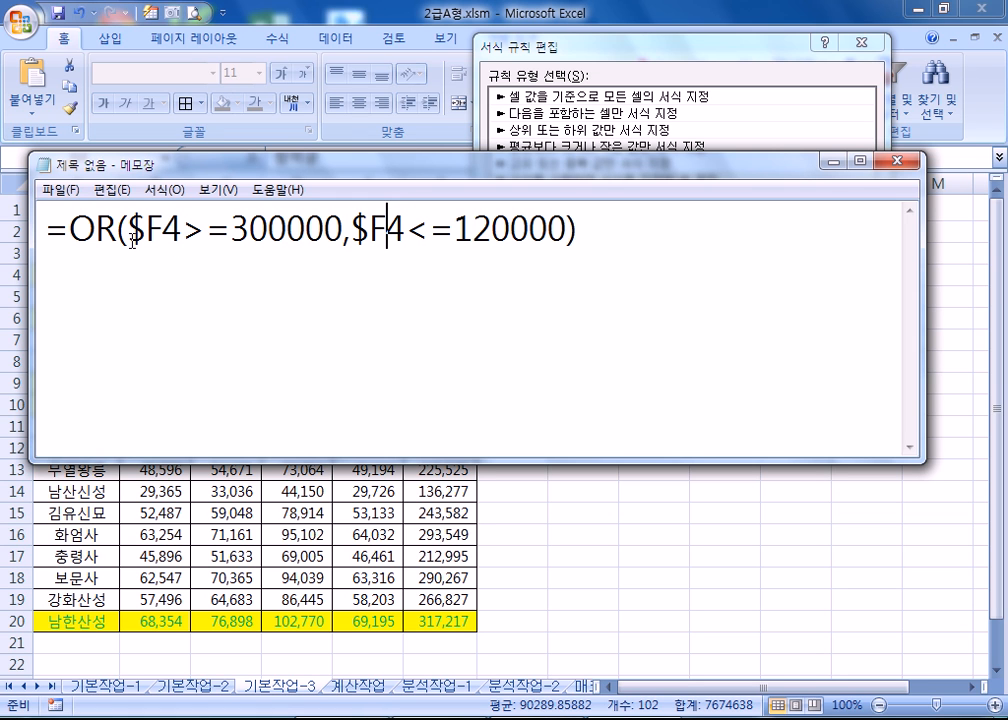
{"action": "left_click", "coordinate": [150, 306]}
{"action": "left_click_drag", "start_coordinate": [466, 153], "coordinate": [466, 42]}
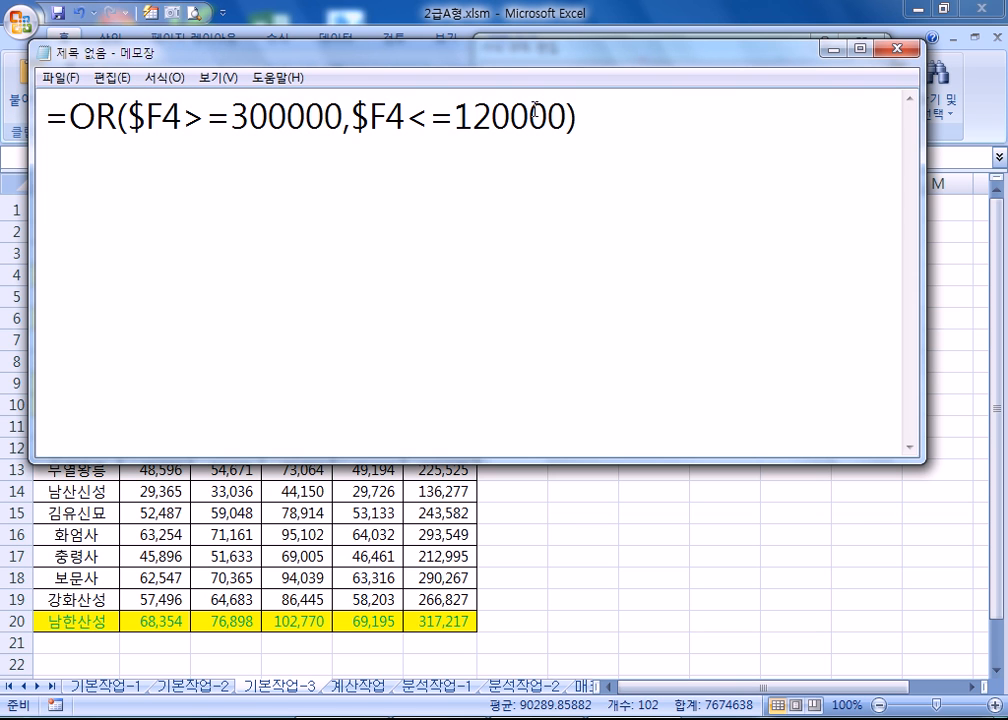
Step: Switch back to Excel and accept the open rule editor and rules manager with the formula as it is
{"action": "key", "text": "alt+Tab"}
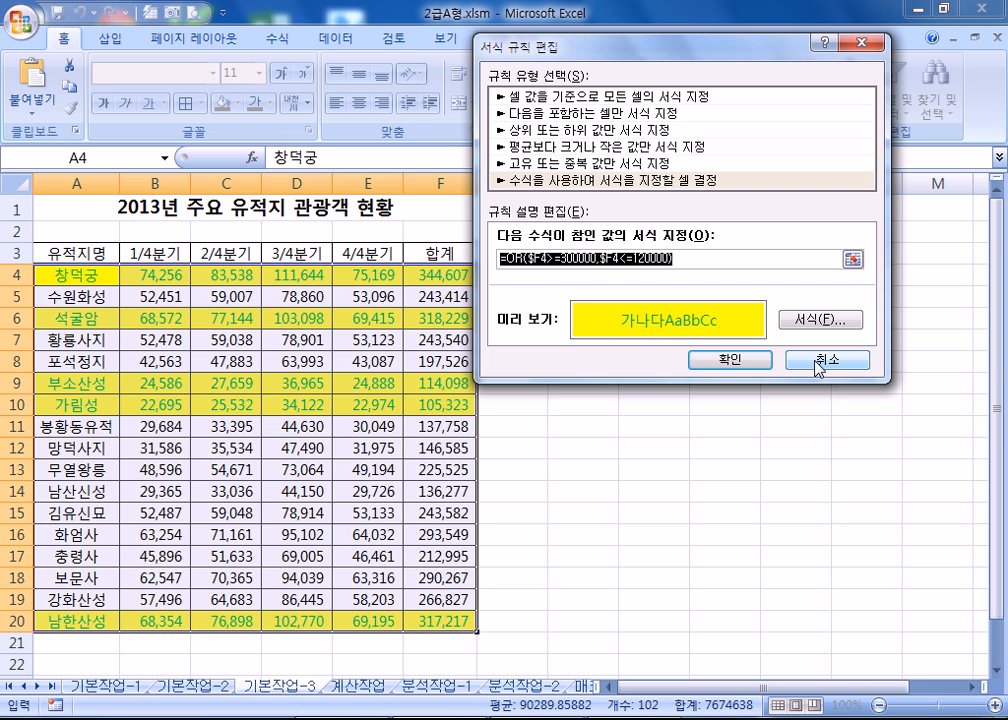
{"action": "left_click", "coordinate": [730, 360]}
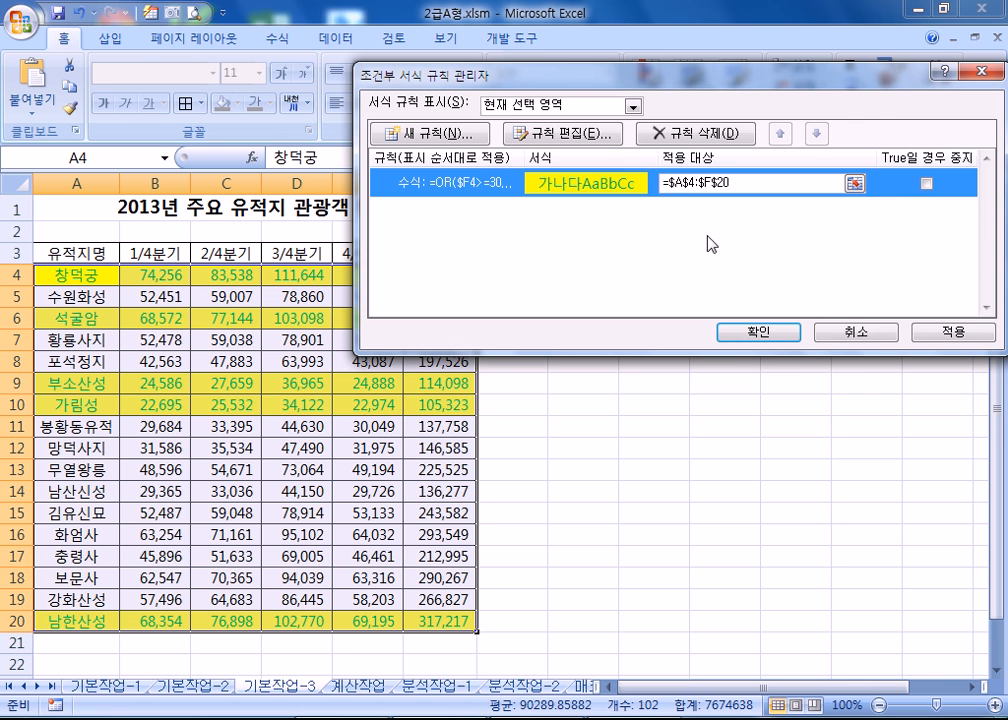
{"action": "left_click", "coordinate": [760, 332]}
{"action": "left_click", "coordinate": [645, 108]}
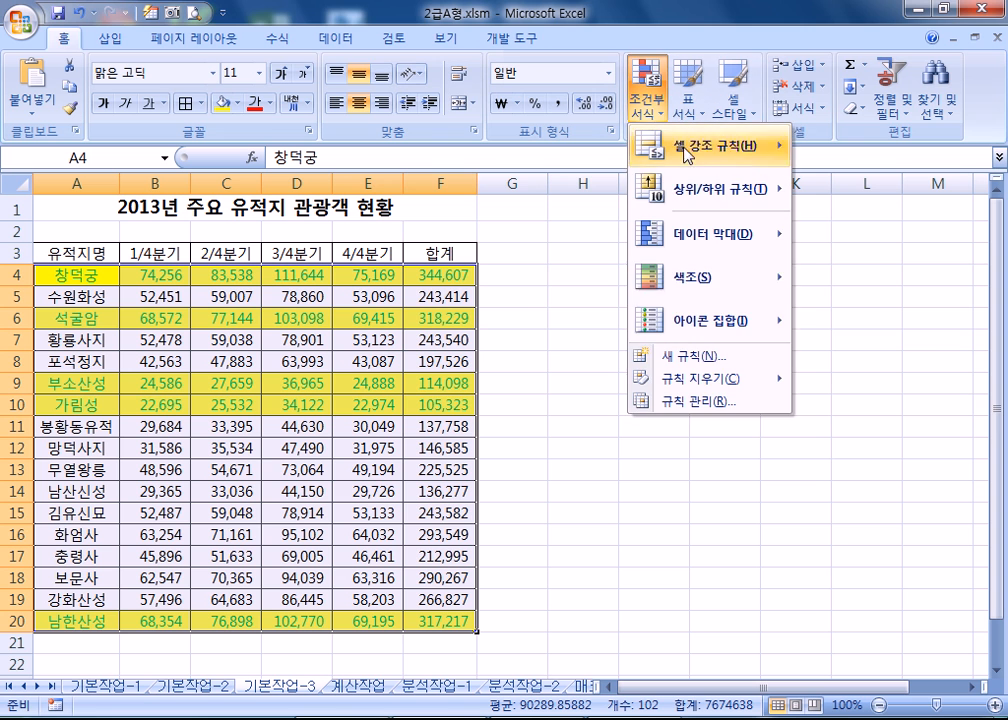
{"action": "left_click", "coordinate": [660, 355]}
{"action": "left_click", "coordinate": [470, 157]}
{"action": "left_click", "coordinate": [519, 238]}
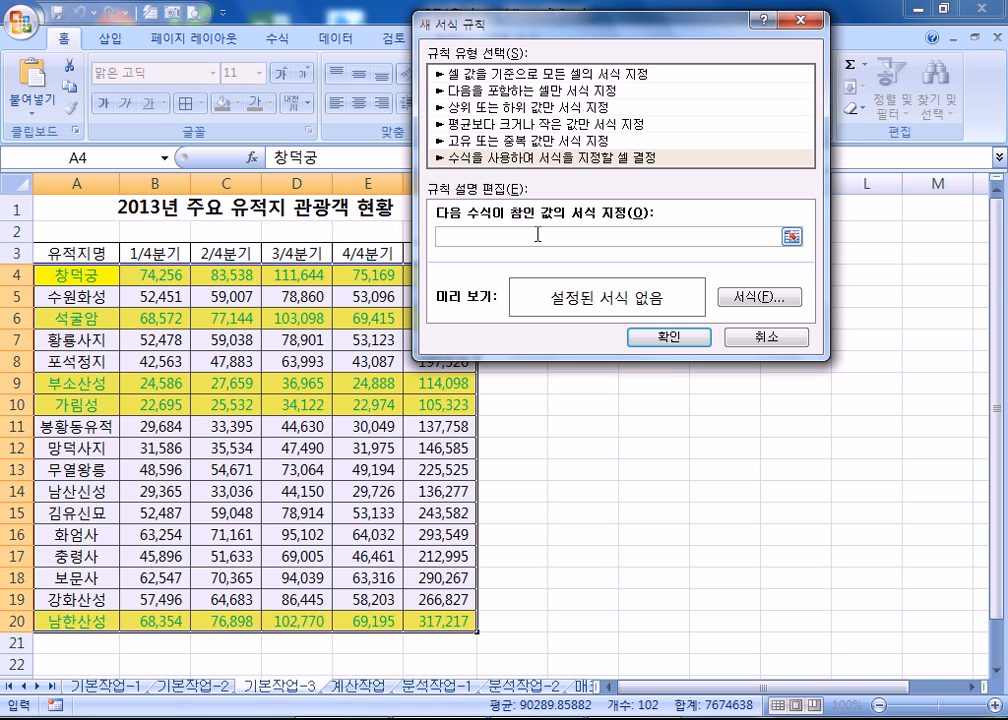
{"action": "key", "text": "Escape"}
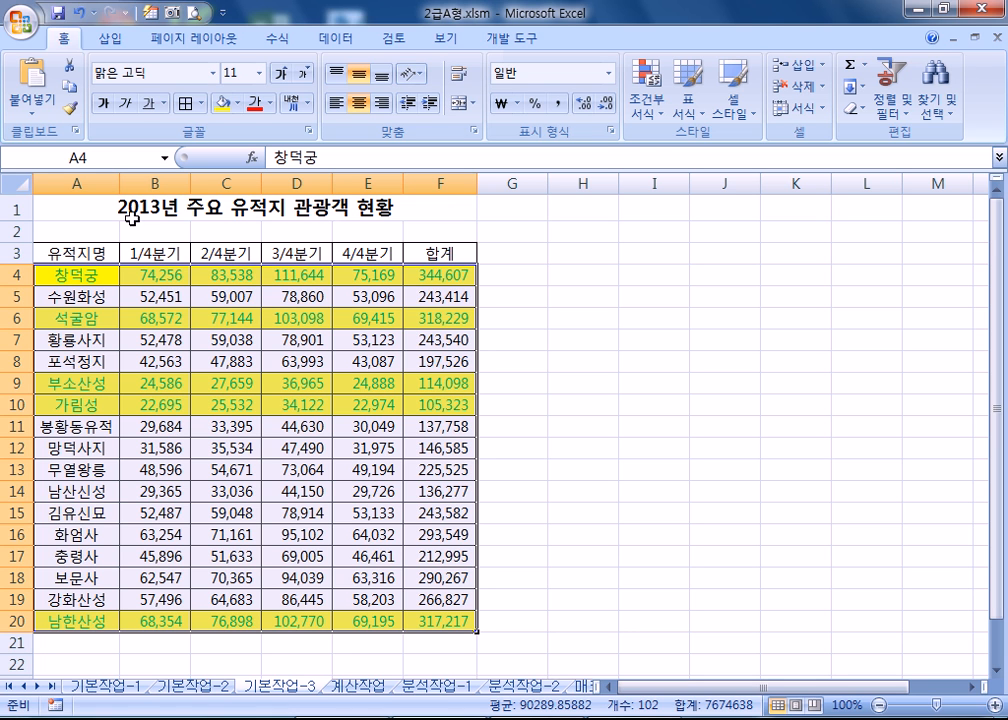
Step: Reopen the existing conditional formatting rule, review its formula, and accept the rule editor and rules manager
{"action": "left_click", "coordinate": [646, 100]}
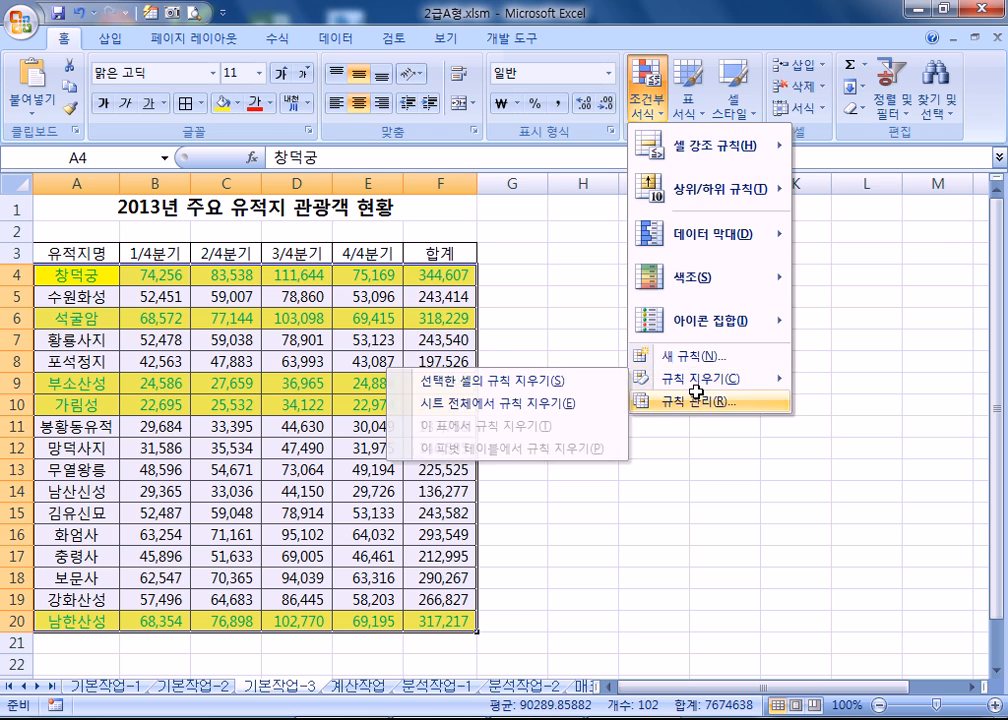
{"action": "left_click", "coordinate": [699, 400]}
{"action": "left_click", "coordinate": [375, 163]}
{"action": "double_click", "coordinate": [375, 163]}
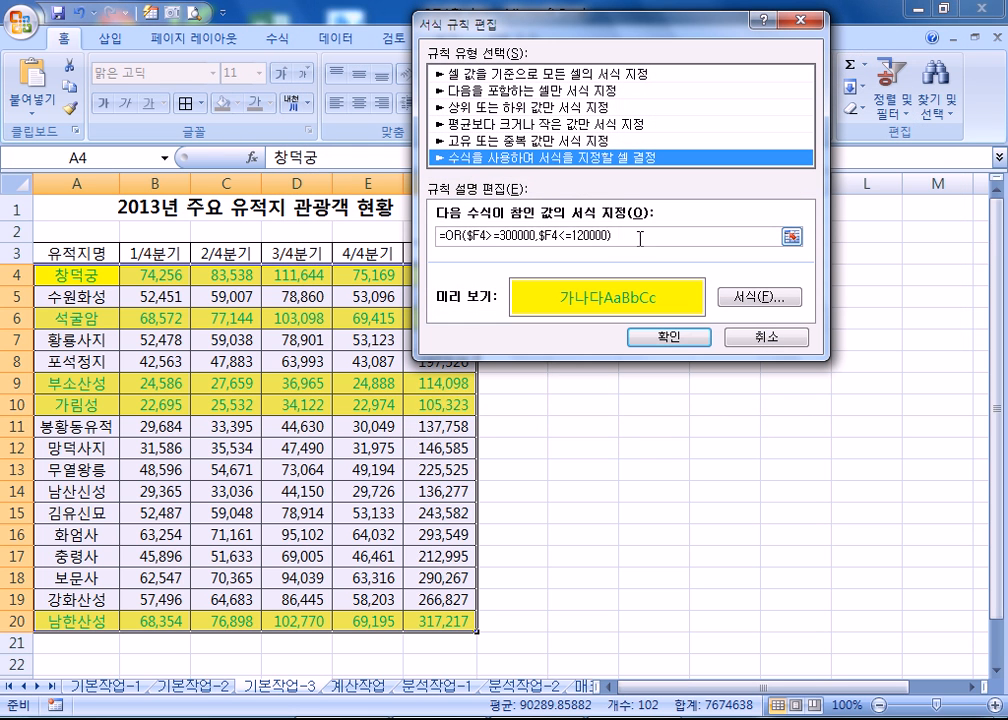
{"action": "left_click_drag", "start_coordinate": [612, 236], "coordinate": [425, 236]}
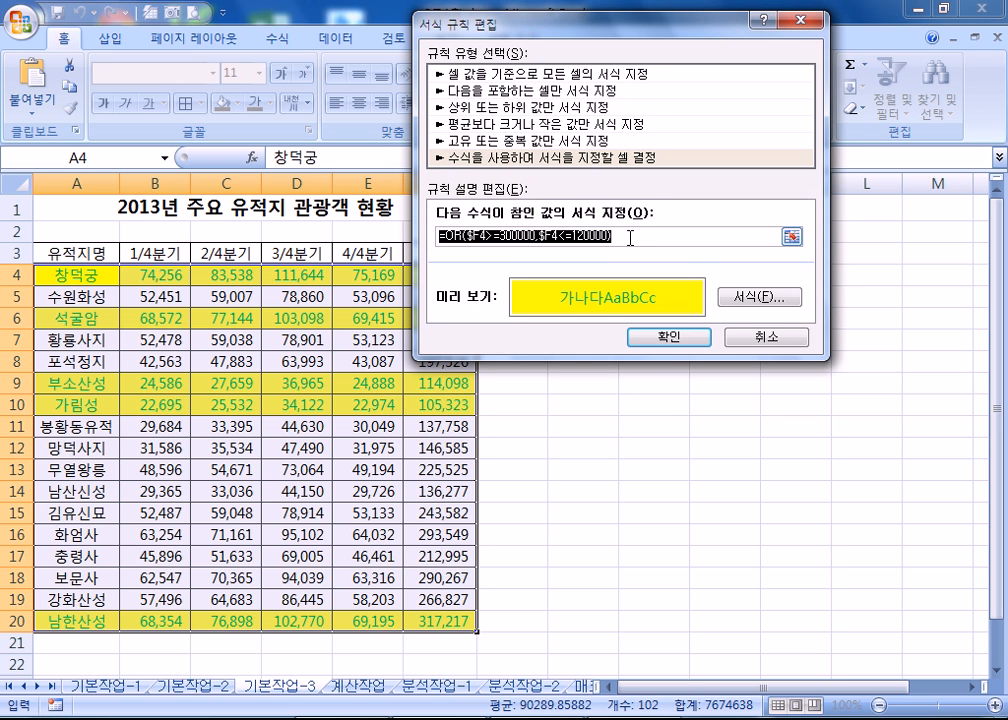
{"action": "left_click", "coordinate": [669, 336]}
{"action": "left_click", "coordinate": [718, 313]}
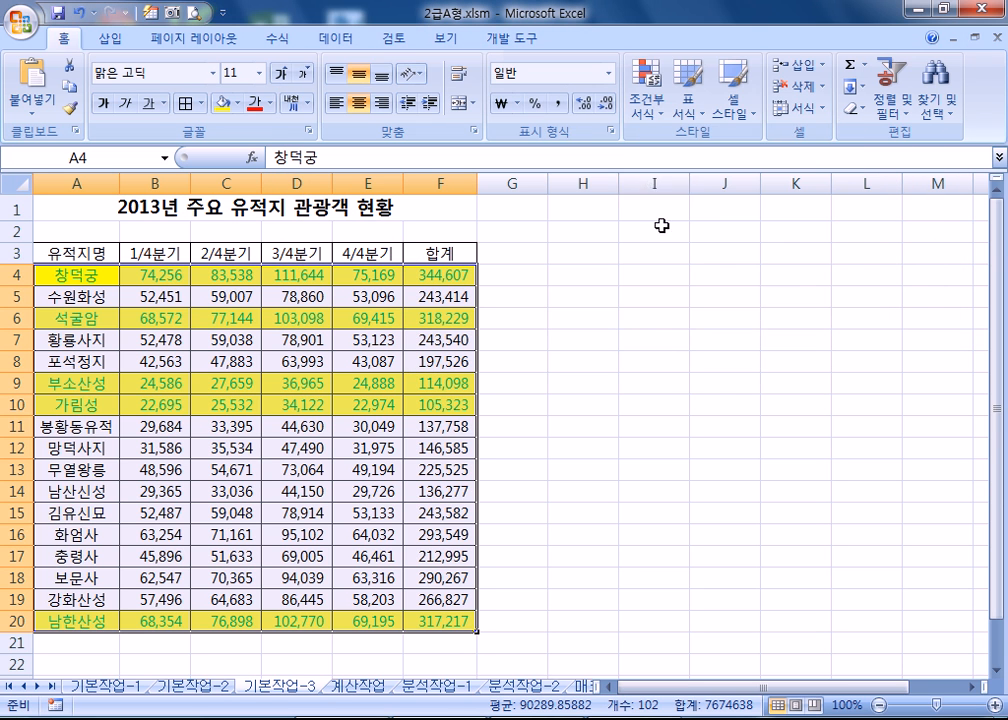
{"action": "left_click", "coordinate": [647, 90]}
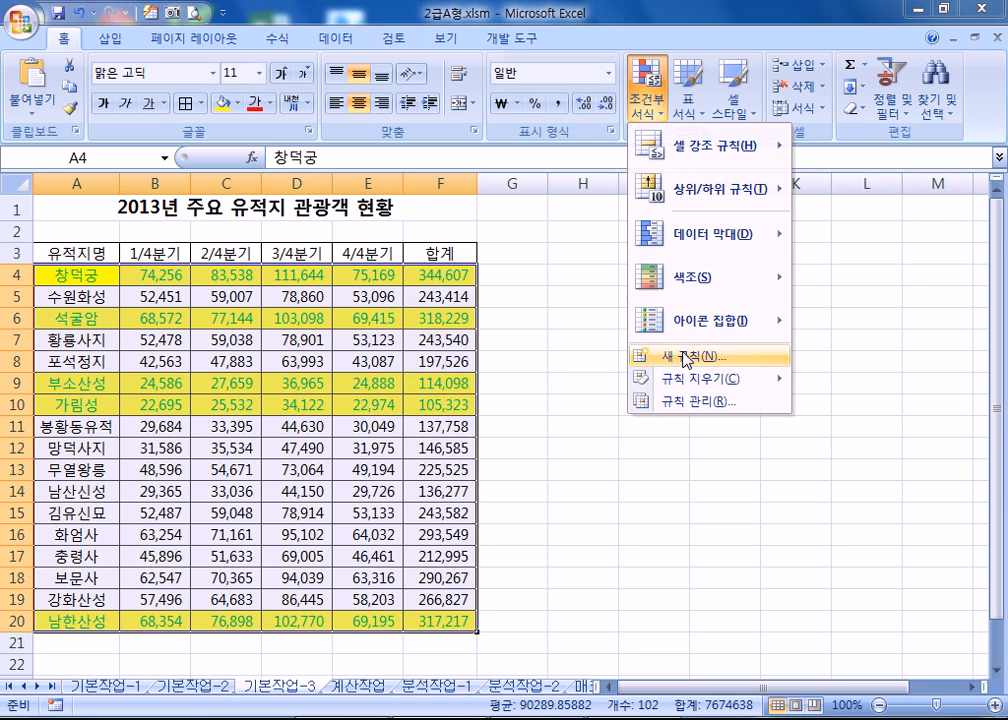
{"action": "left_click", "coordinate": [686, 357]}
{"action": "left_click", "coordinate": [385, 142]}
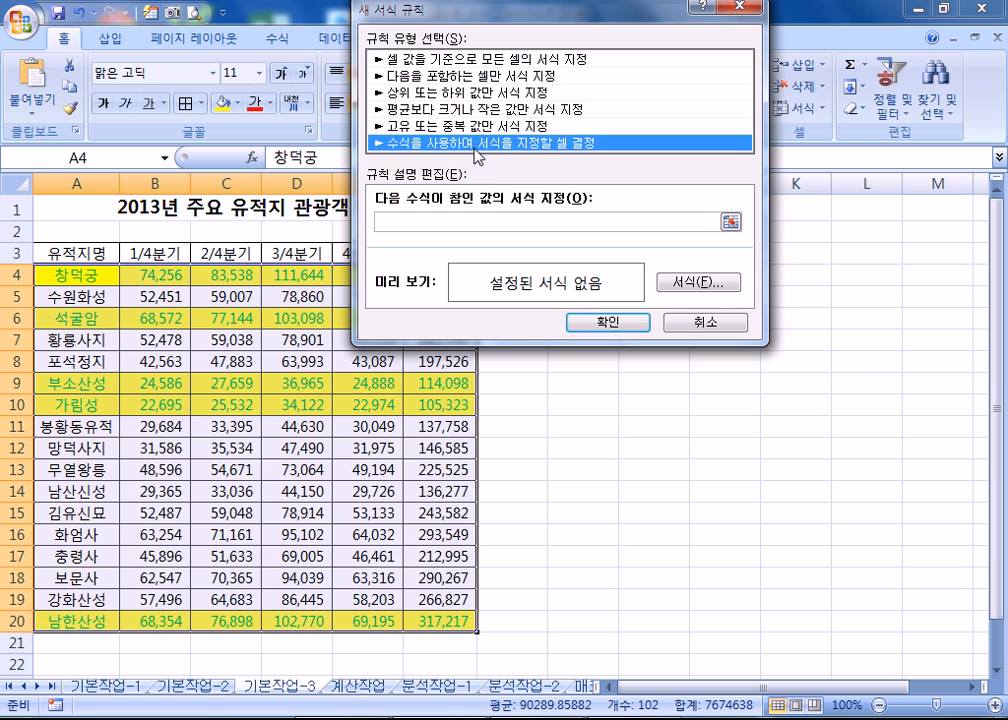
{"action": "left_click", "coordinate": [516, 225]}
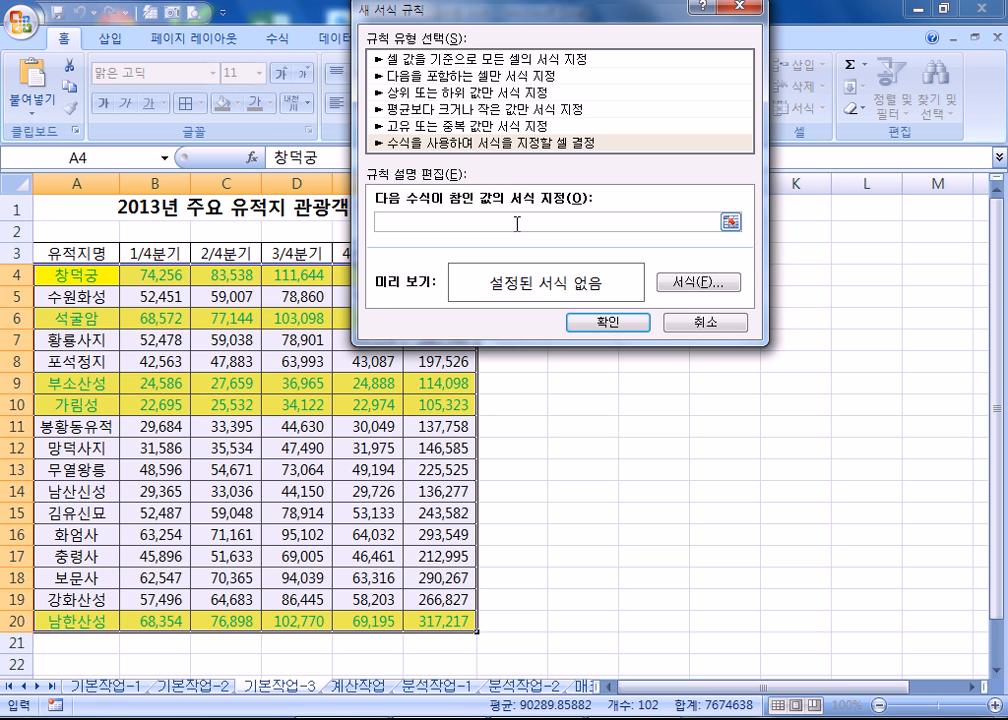
{"action": "key", "text": "Escape"}
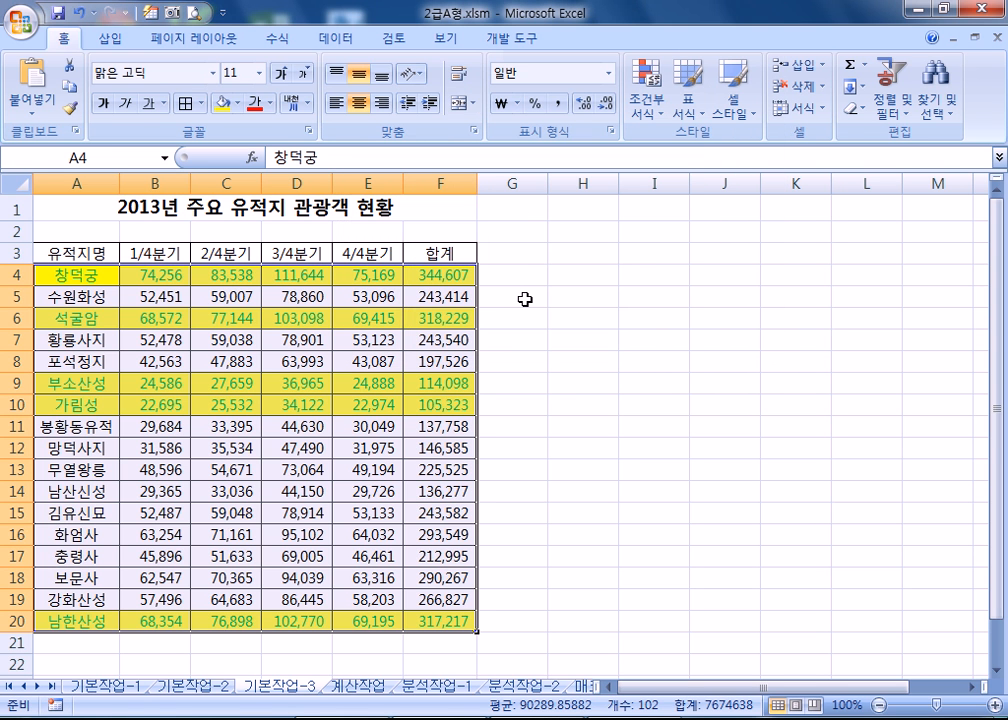
Step: Move on to the 계산작업 sheet and minimise the ribbon to enlarge the worksheet area
{"action": "key", "text": "ctrl+Home"}
{"action": "key", "text": "ctrl+c"}
{"action": "key", "text": "ctrl+Page_Down"}
{"action": "key", "text": "Escape"}
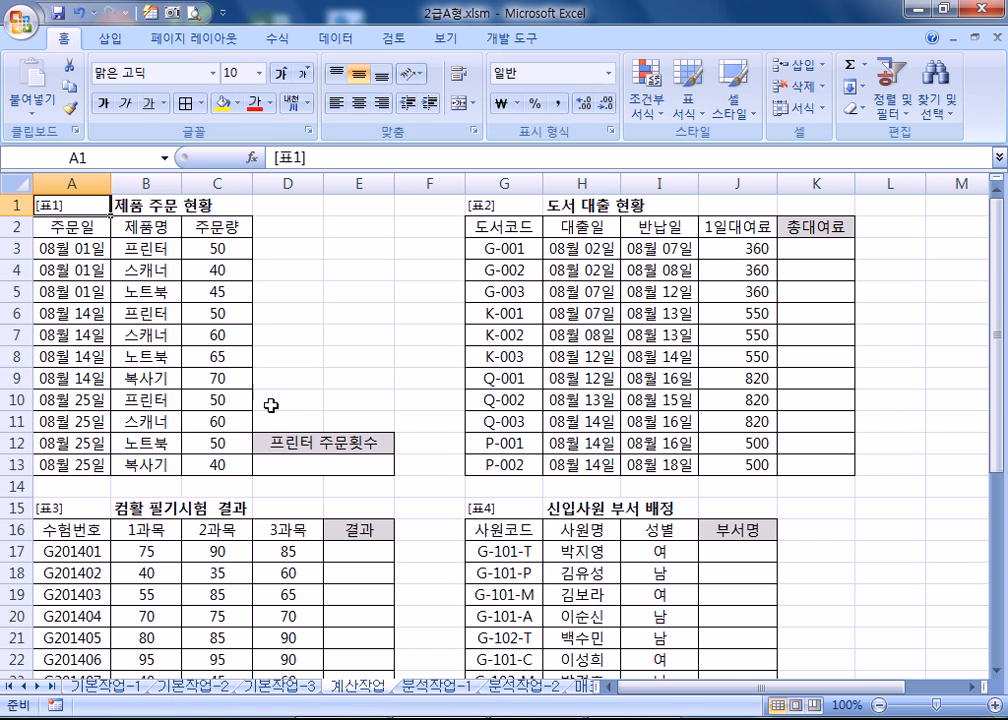
{"action": "scroll", "coordinate": [269, 396], "scroll_direction": "up", "scroll_amount": 2}
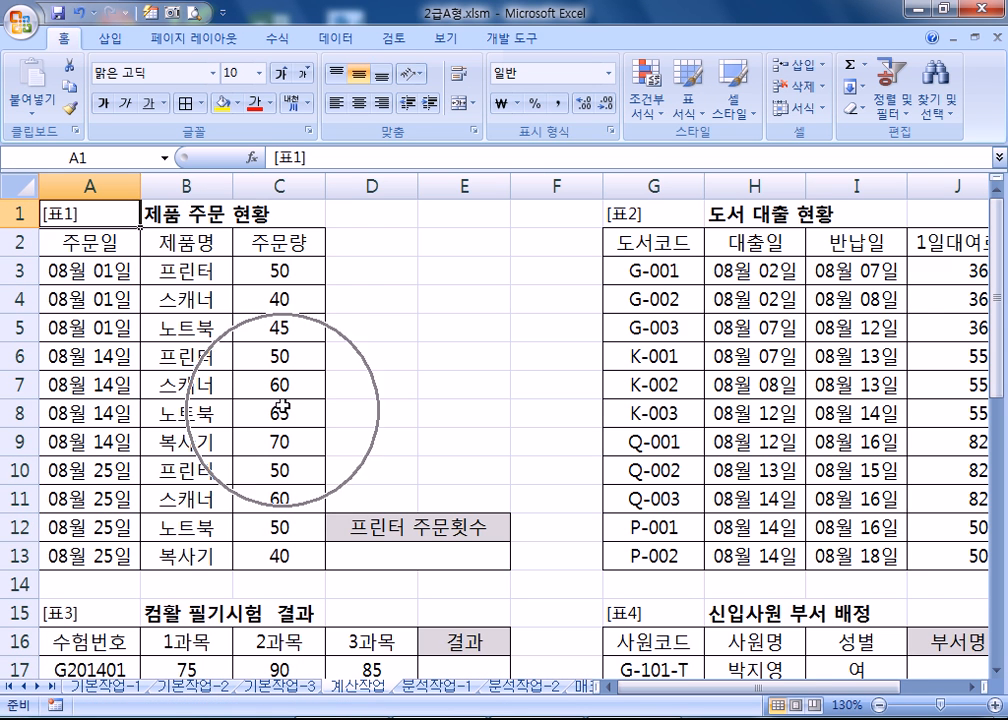
{"action": "double_click", "coordinate": [64, 38]}
Step: Start a DCOUNTA formula in D13 under 프린터 주문횟수 with A2:C13 as the database and C2 as the field
{"action": "left_click", "coordinate": [373, 460]}
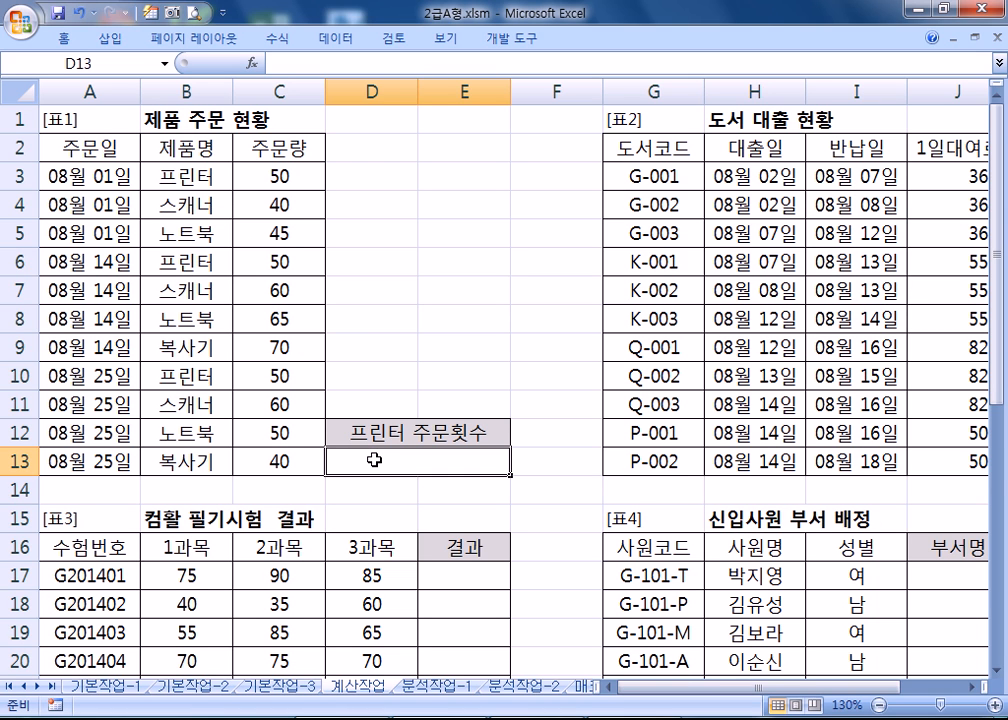
{"action": "type", "text": "=d"}
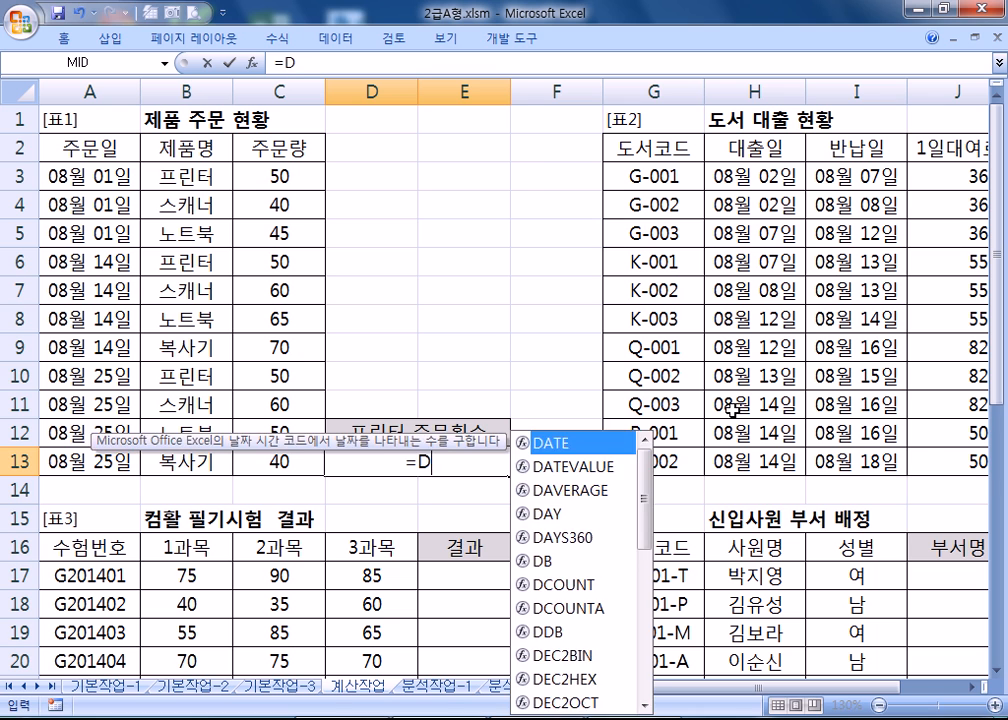
{"action": "type", "text": "co"}
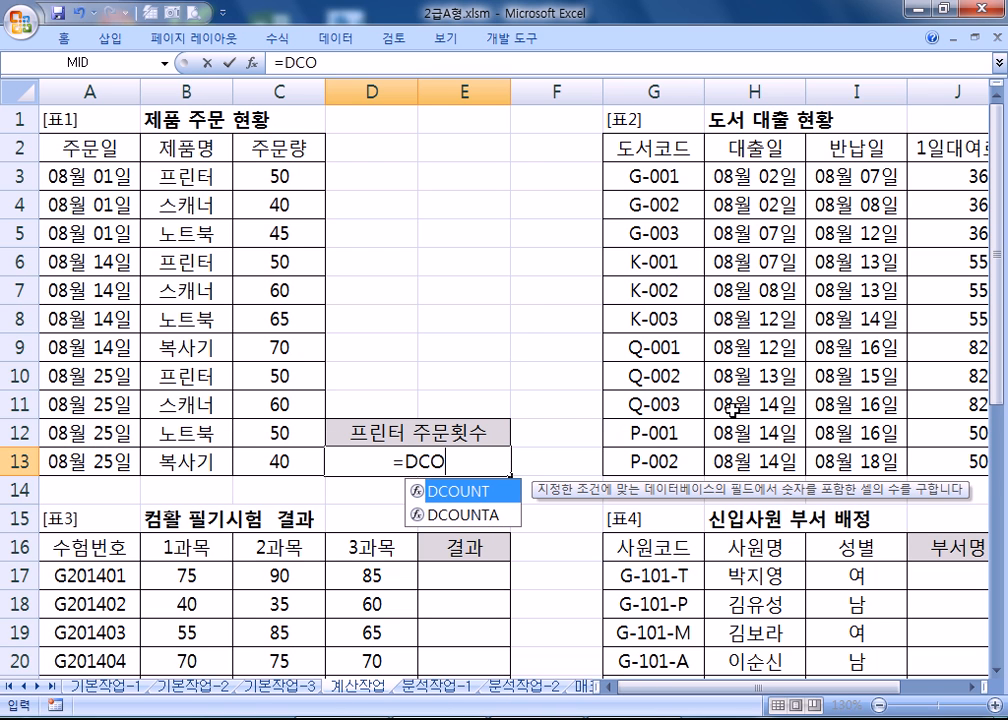
{"action": "key", "text": "Down"}
{"action": "key", "text": "Tab"}
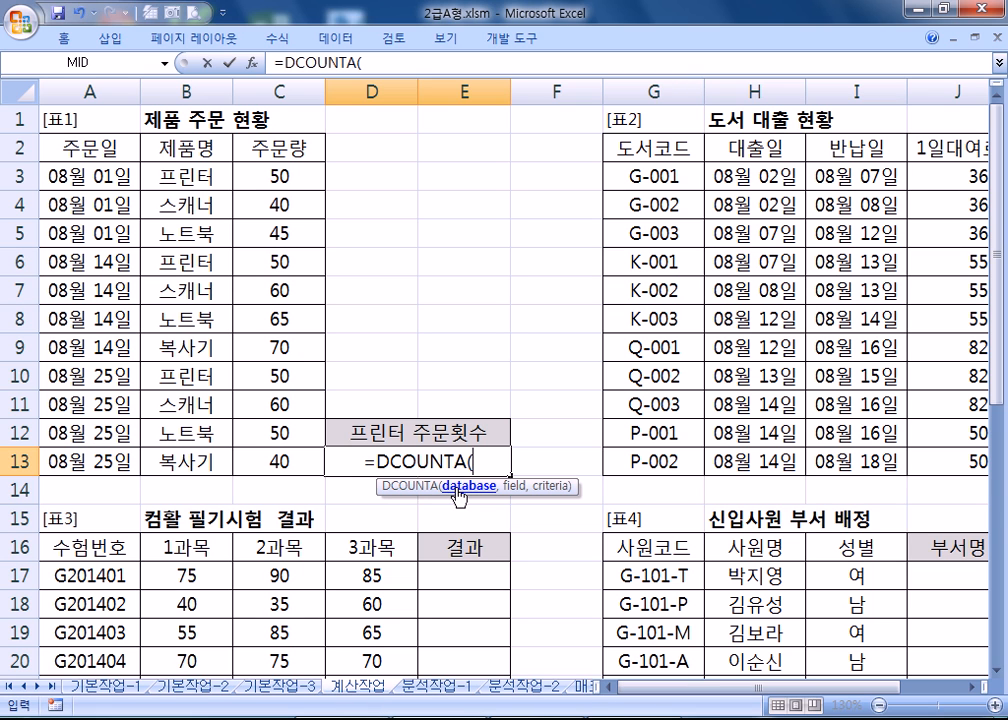
{"action": "left_click_drag", "start_coordinate": [56, 148], "coordinate": [277, 459]}
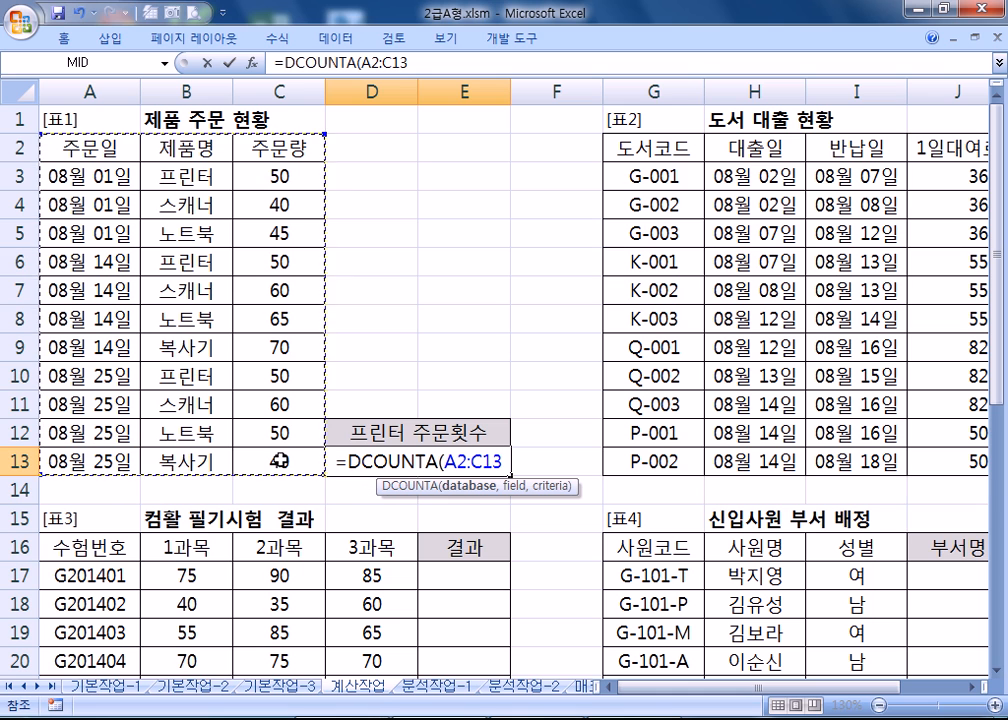
{"action": "type", "text": ","}
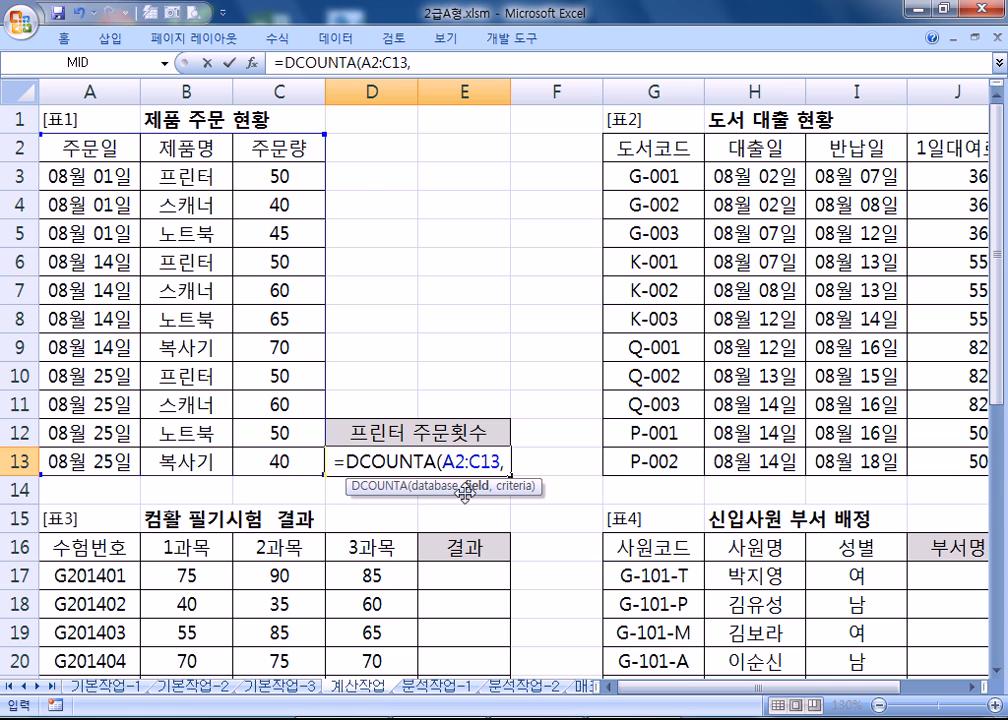
{"action": "left_click", "coordinate": [302, 150]}
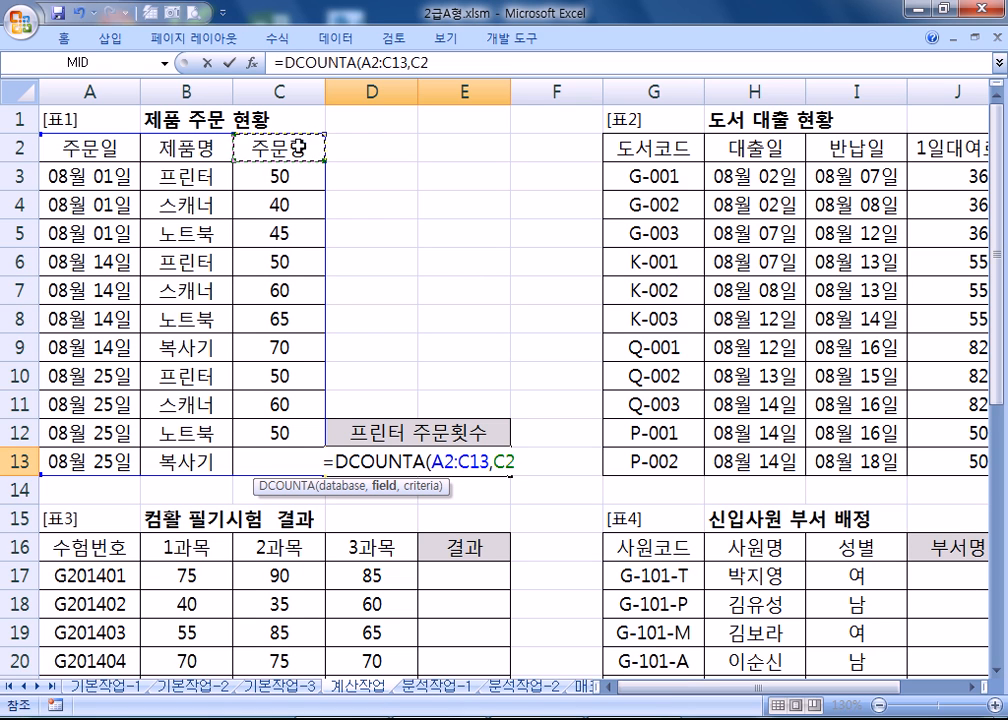
Step: Try B2 and A2 as the field and DCOUNT as the function, going back to DCOUNTA with field C2
{"action": "left_click", "coordinate": [192, 150]}
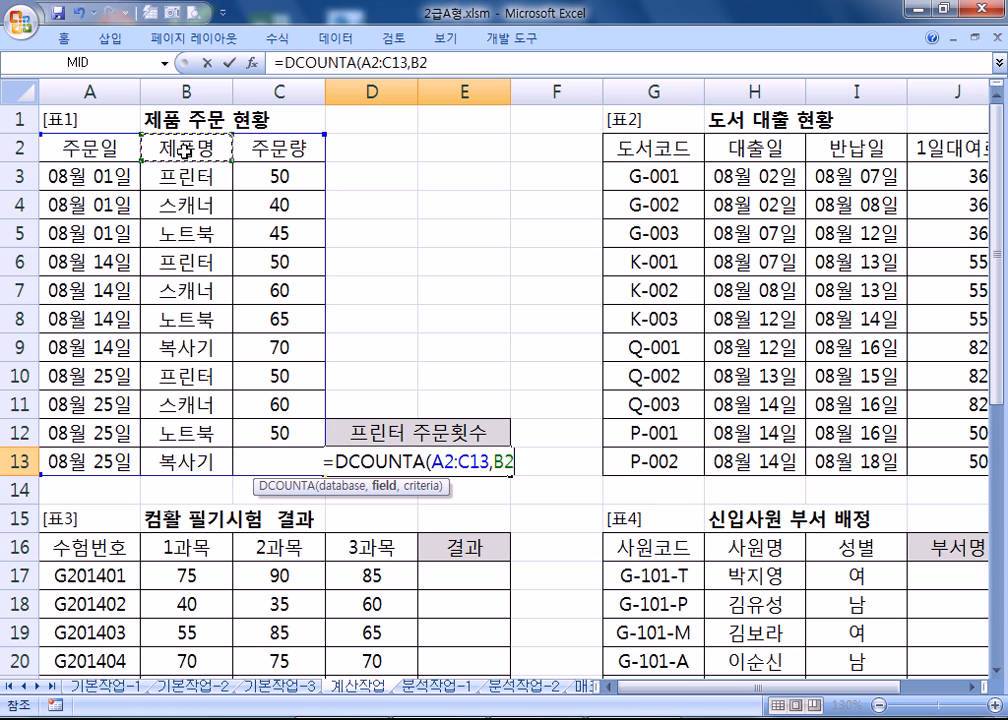
{"action": "left_click", "coordinate": [70, 150]}
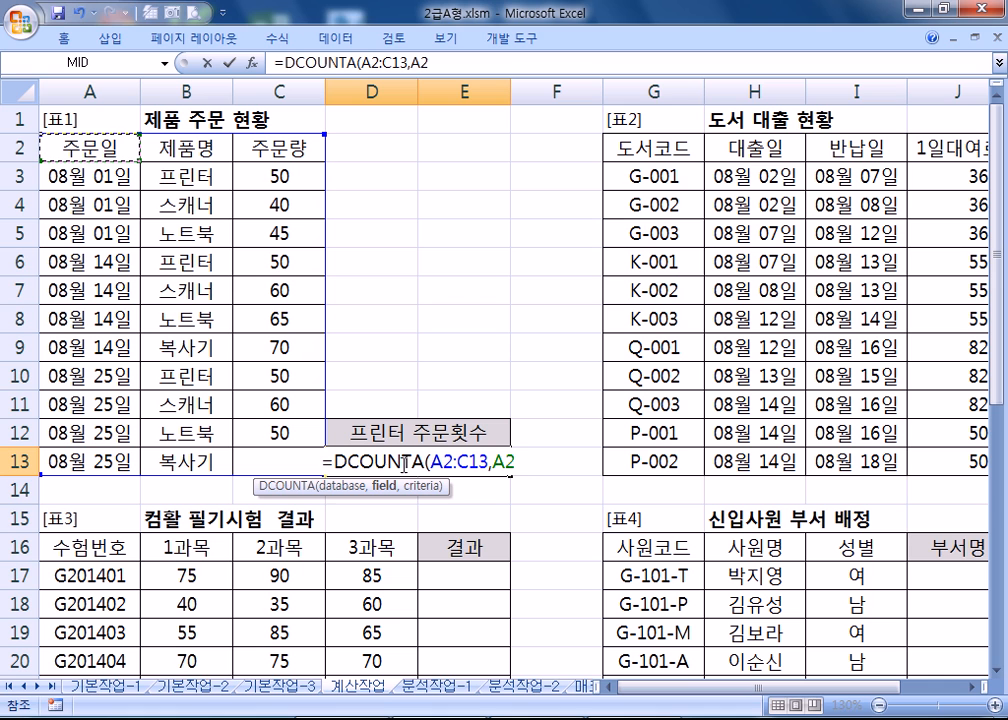
{"action": "left_click_drag", "start_coordinate": [409, 461], "coordinate": [421, 461]}
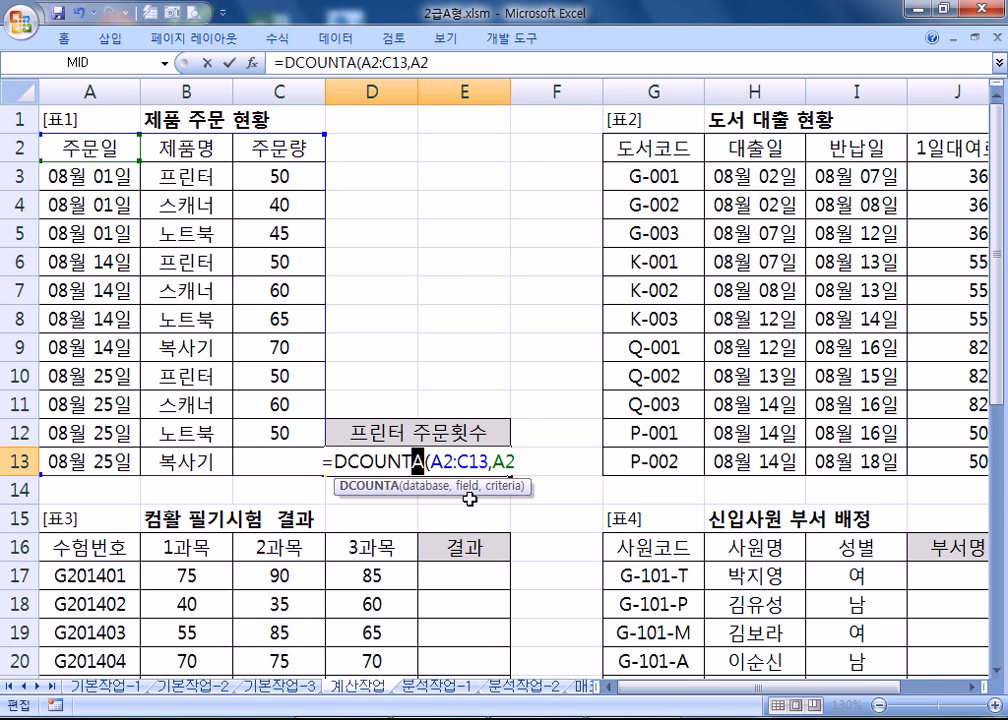
{"action": "key", "text": "Delete"}
{"action": "left_click_drag", "start_coordinate": [492, 461], "coordinate": [503, 462]}
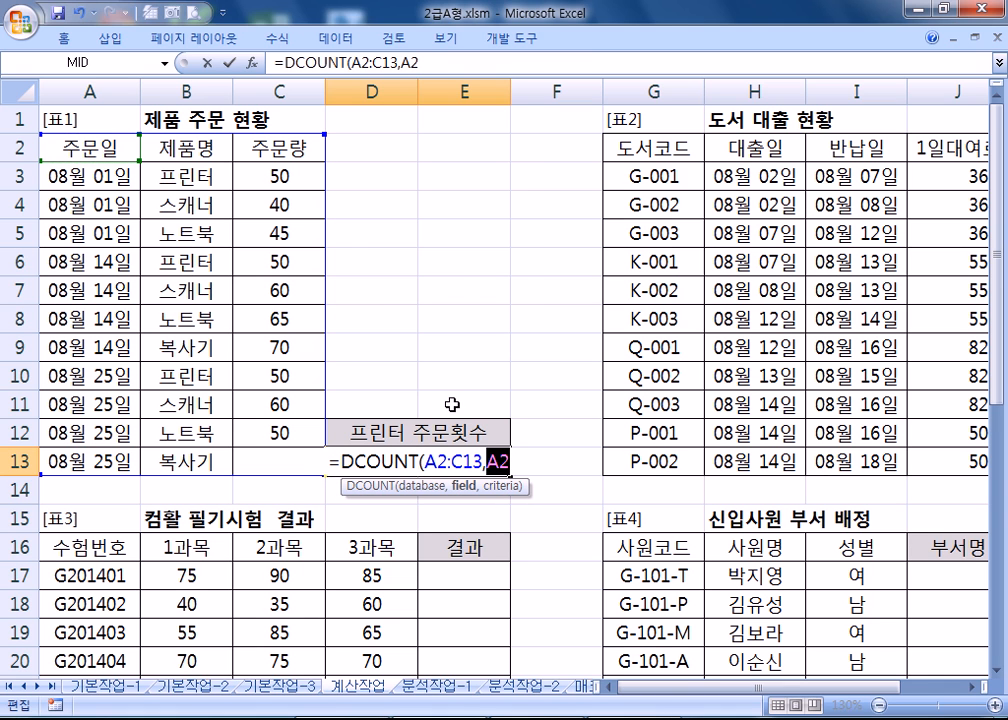
{"action": "left_click", "coordinate": [292, 150]}
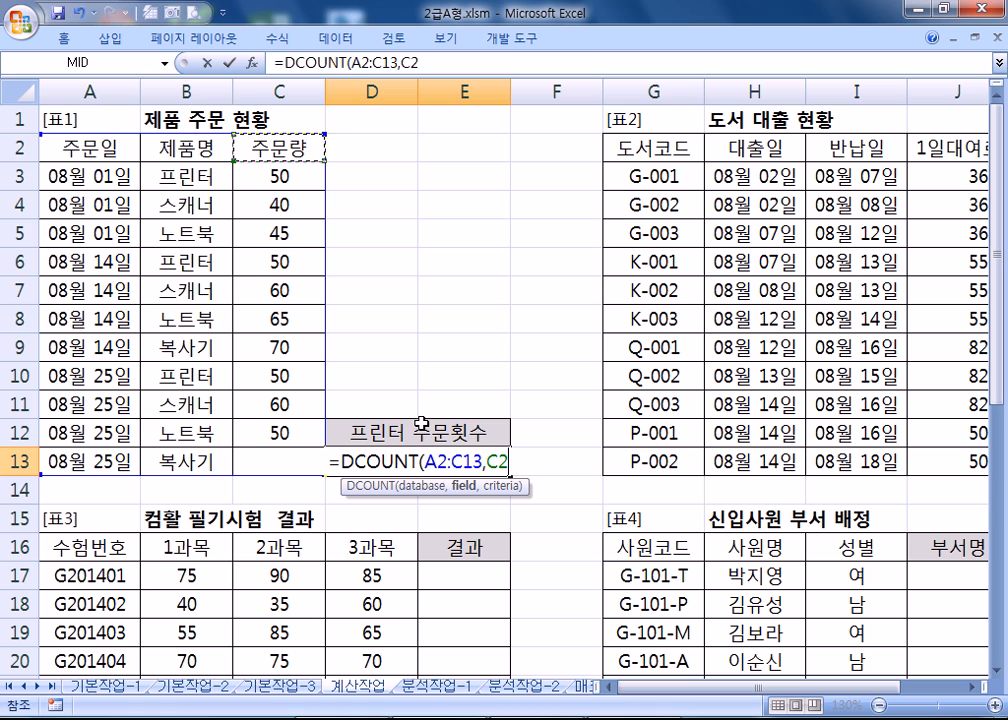
{"action": "left_click", "coordinate": [416, 462]}
{"action": "type", "text": "A"}
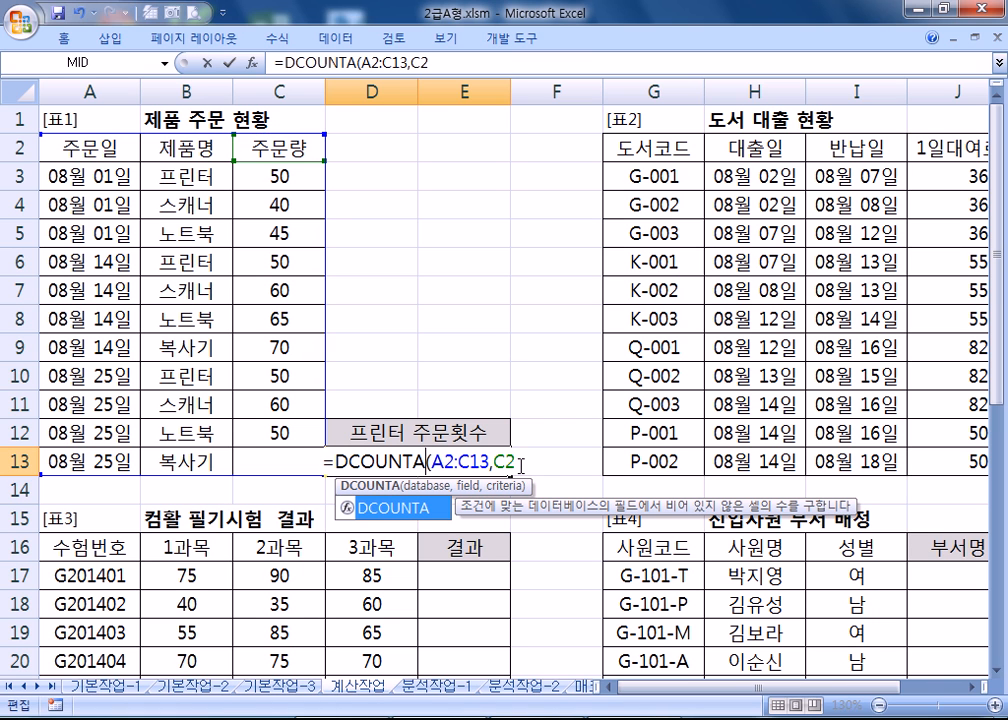
Step: Complete the D13 formula with B2:B3 as the criteria so it reads =DCOUNTA(A2:C13,C2,B2:B3)
{"action": "left_click", "coordinate": [509, 461]}
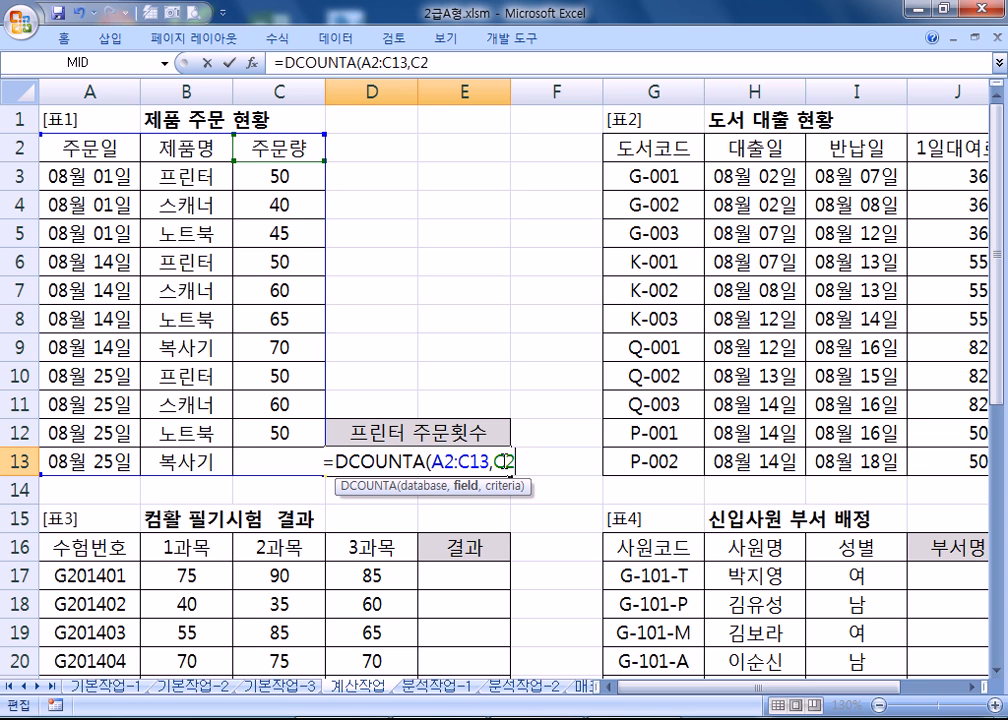
{"action": "type", "text": ","}
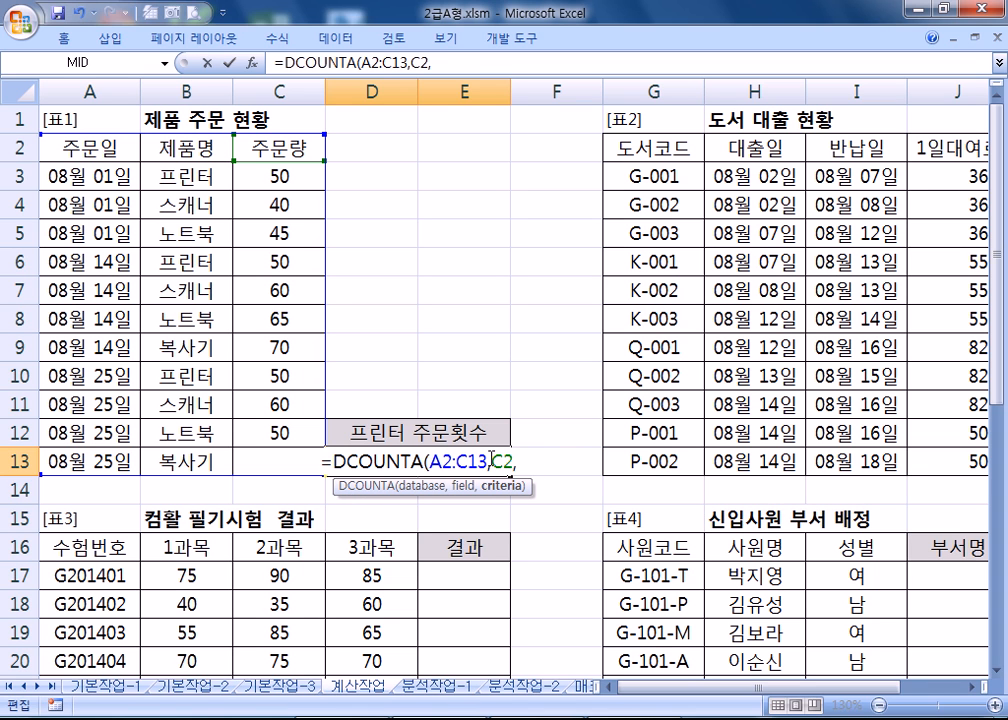
{"action": "left_click", "coordinate": [190, 150]}
{"action": "left_click_drag", "start_coordinate": [190, 150], "coordinate": [198, 174]}
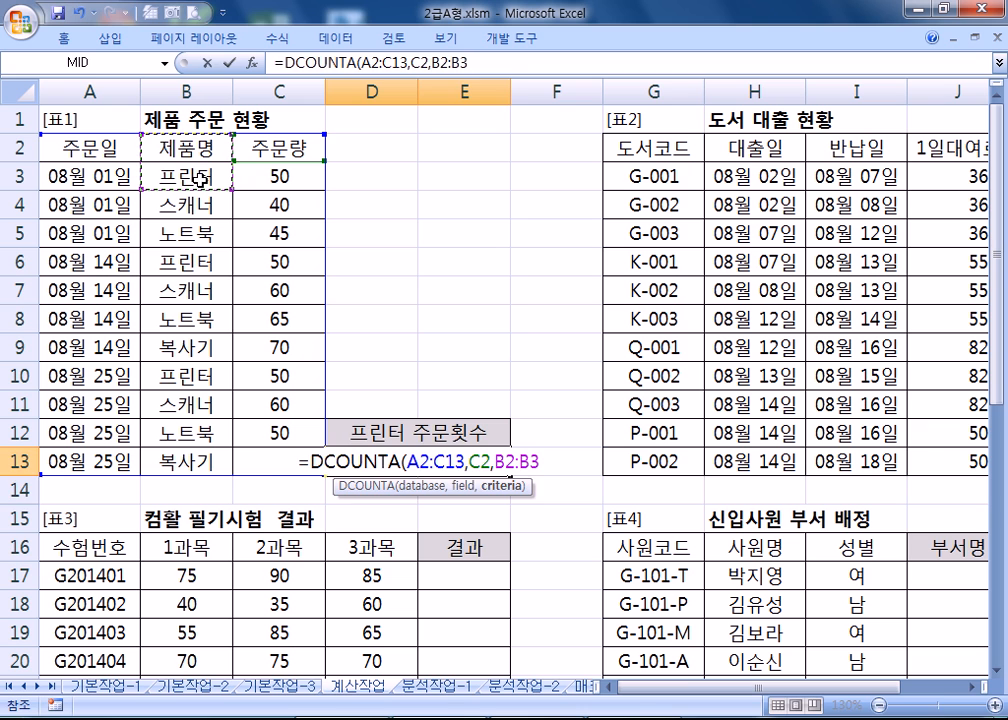
{"action": "key", "text": "Return"}
Step: Copy the formula from D13 and paste it below the OR formula in the Notepad (메모장) document
{"action": "left_click", "coordinate": [397, 455]}
{"action": "left_click_drag", "start_coordinate": [491, 65], "coordinate": [197, 62]}
{"action": "key", "text": "ctrl+c"}
{"action": "key", "text": "alt+Tab"}
{"action": "key", "text": "ctrl+v"}
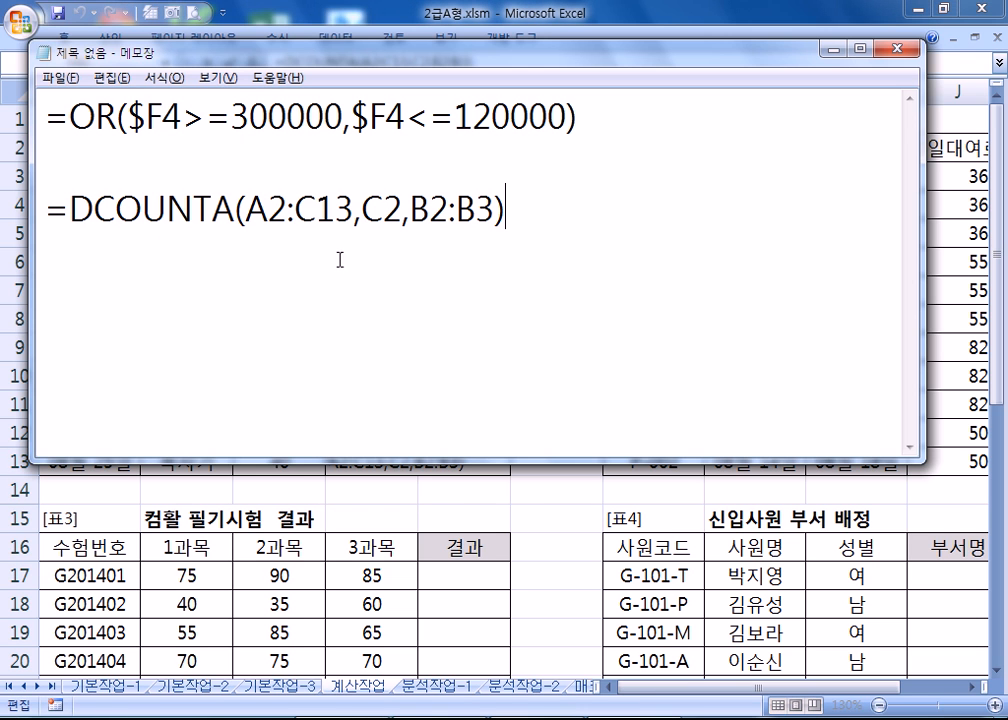
Step: Add a run of blank lines after the DCOUNTA formula and paste a second copy directly beneath it
{"action": "left_click_drag", "start_coordinate": [353, 210], "coordinate": [401, 212]}
{"action": "left_click", "coordinate": [200, 284]}
{"action": "key", "text": "End"}
{"action": "key", "text": "Return"}
{"action": "key", "text": "Return"}
{"action": "key", "text": "Return"}
{"action": "key", "text": "Return"}
{"action": "key", "text": "Return"}
{"action": "key", "text": "Return"}
{"action": "key", "text": "Return"}
{"action": "key", "text": "Return"}
{"action": "key", "text": "Return"}
{"action": "key", "text": "Return"}
{"action": "key", "text": "Return"}
{"action": "key", "text": "Return"}
{"action": "key", "text": "Return"}
{"action": "key", "text": "Return"}
{"action": "key", "text": "Return"}
{"action": "scroll", "coordinate": [477, 162], "scroll_direction": "up", "scroll_amount": 4}
{"action": "left_click", "coordinate": [50, 252]}
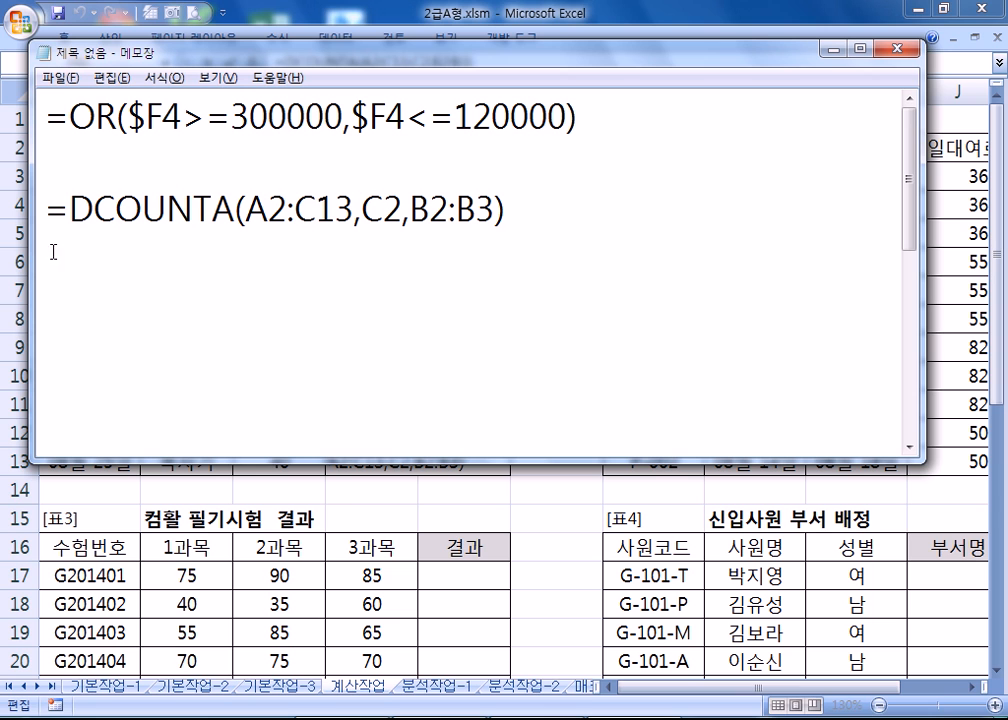
{"action": "key", "text": "ctrl+v"}
Step: Paste a third copy of the DCOUNTA formula and revert the trial edits to the B2:B3 criteria
{"action": "left_click_drag", "start_coordinate": [413, 211], "coordinate": [429, 211]}
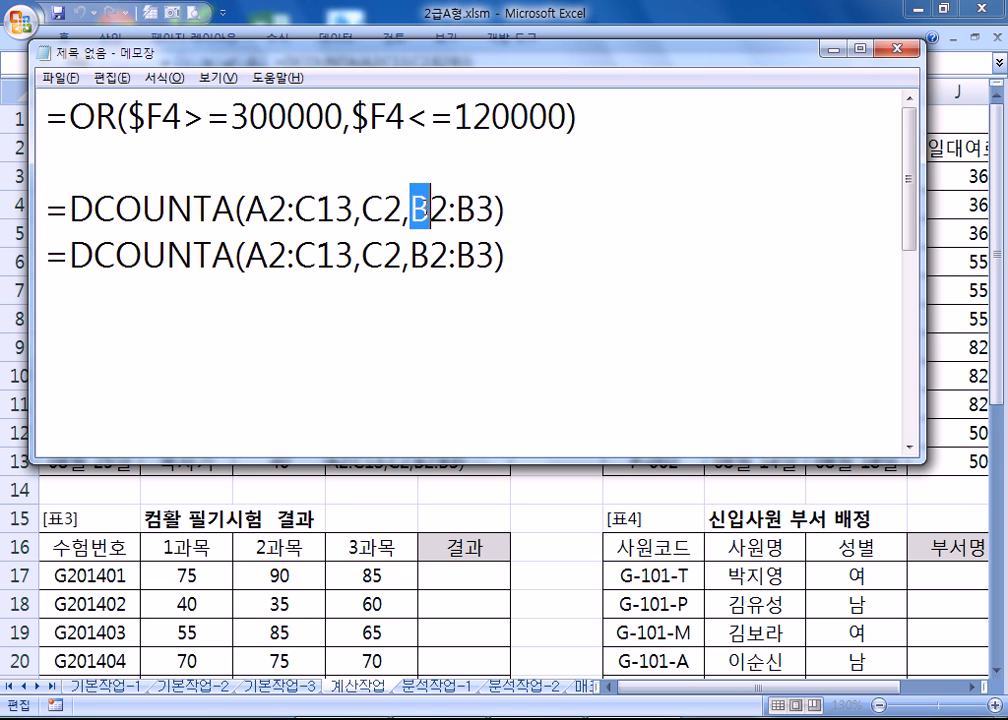
{"action": "type", "text": "A"}
{"action": "left_click", "coordinate": [163, 308]}
{"action": "key", "text": "ctrl+v"}
{"action": "left_click_drag", "start_coordinate": [413, 302], "coordinate": [429, 302]}
{"action": "type", "text": "C"}
{"action": "key", "text": "ctrl+z"}
{"action": "key", "text": "ctrl+z"}
{"action": "key", "text": "ctrl+z"}
{"action": "left_click_drag", "start_coordinate": [410, 257], "coordinate": [430, 210]}
{"action": "type", "text": "B"}
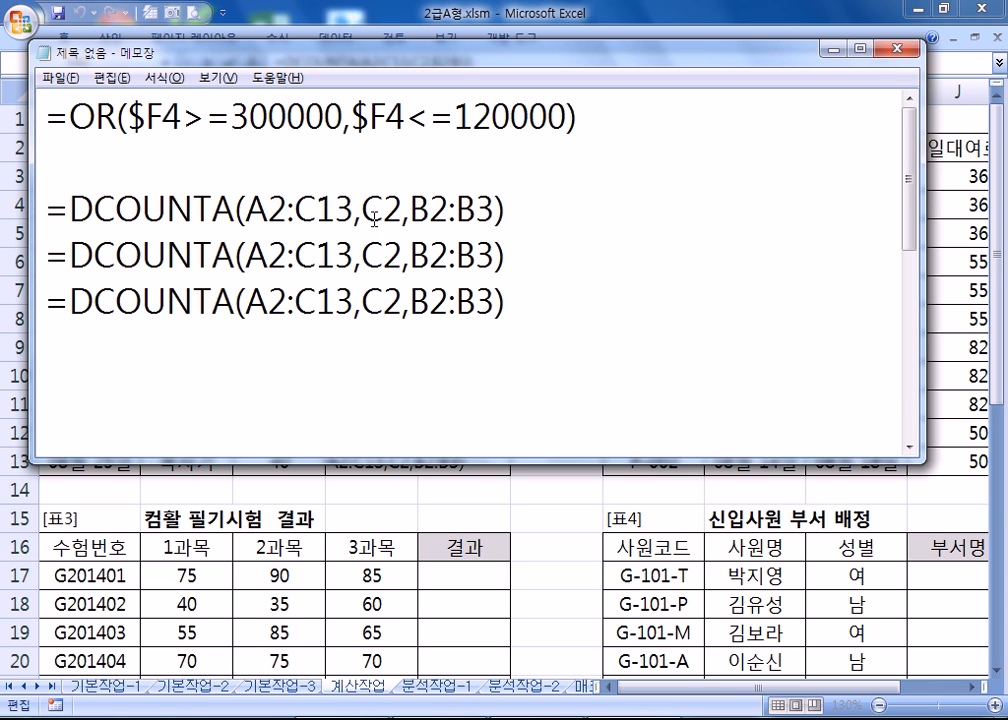
Step: Change the field argument to A2 in the first DCOUNTA copy and to B2 in the second
{"action": "left_click_drag", "start_coordinate": [360, 212], "coordinate": [384, 212]}
{"action": "type", "text": "A"}
{"action": "left_click_drag", "start_coordinate": [360, 257], "coordinate": [383, 258]}
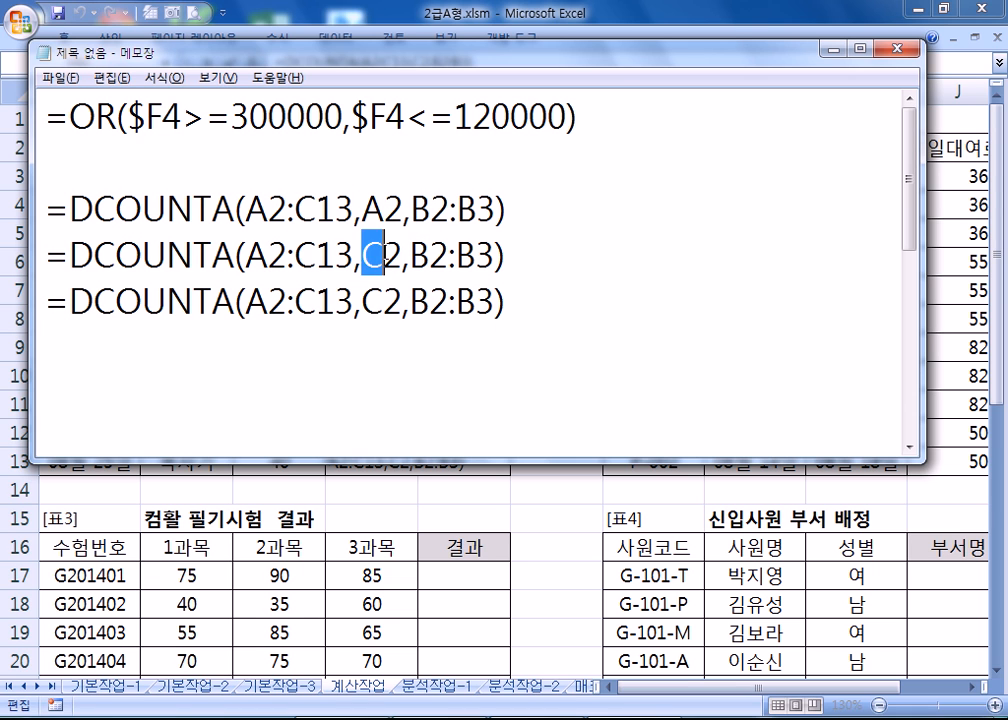
{"action": "type", "text": "B"}
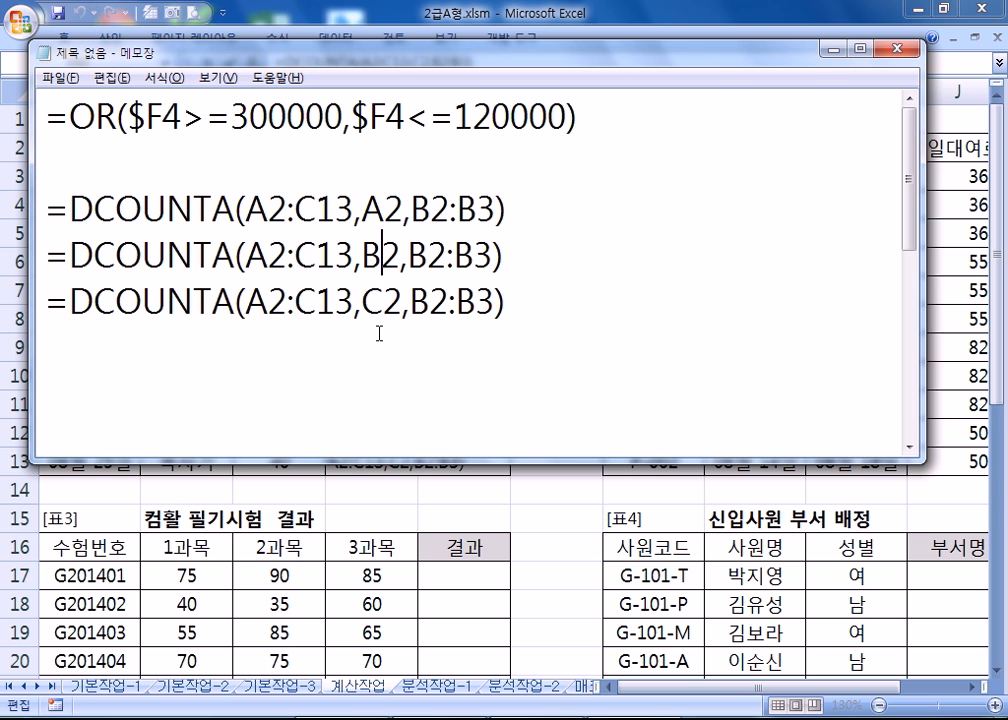
Step: Switch back to Excel, leave the D13 formula editing, and examine the 제품명 header, its 프린터 entries and the 주문량 header
{"action": "key", "text": "alt+Tab"}
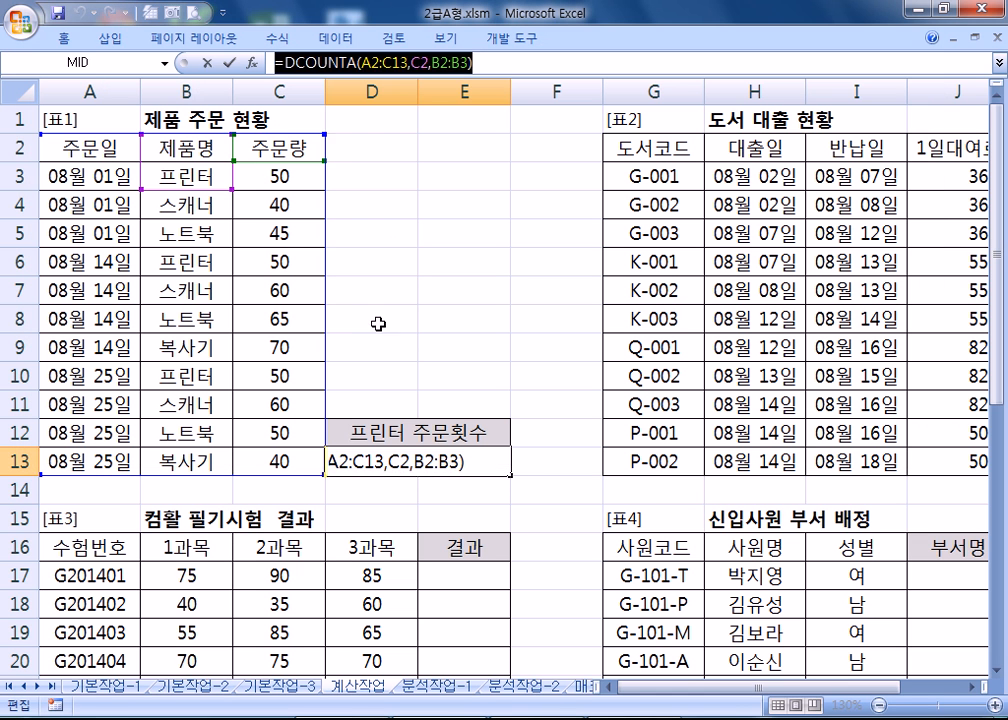
{"action": "key", "text": "Escape"}
{"action": "mouse_move", "coordinate": [185, 150]}
{"action": "left_mouse_down"}
{"action": "mouse_move", "coordinate": [186, 164]}
{"action": "mouse_move", "coordinate": [172, 152]}
{"action": "left_mouse_up"}
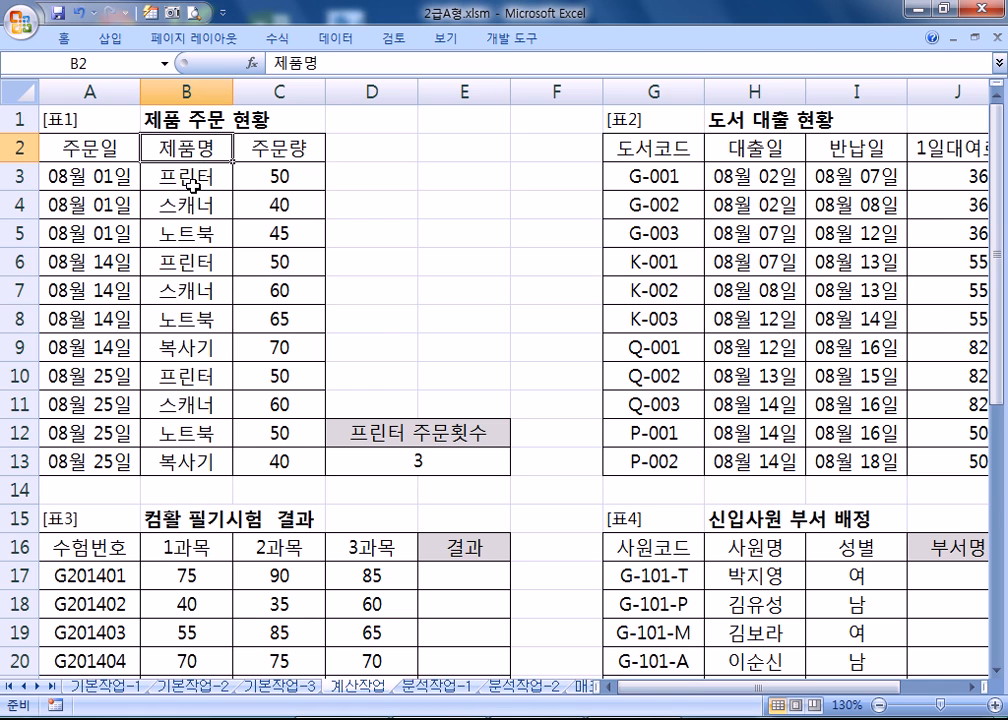
{"action": "left_click", "coordinate": [190, 181]}
{"action": "left_click", "coordinate": [191, 261]}
{"action": "left_click", "coordinate": [197, 376]}
{"action": "left_click_drag", "start_coordinate": [207, 140], "coordinate": [184, 172]}
{"action": "left_click", "coordinate": [278, 151]}
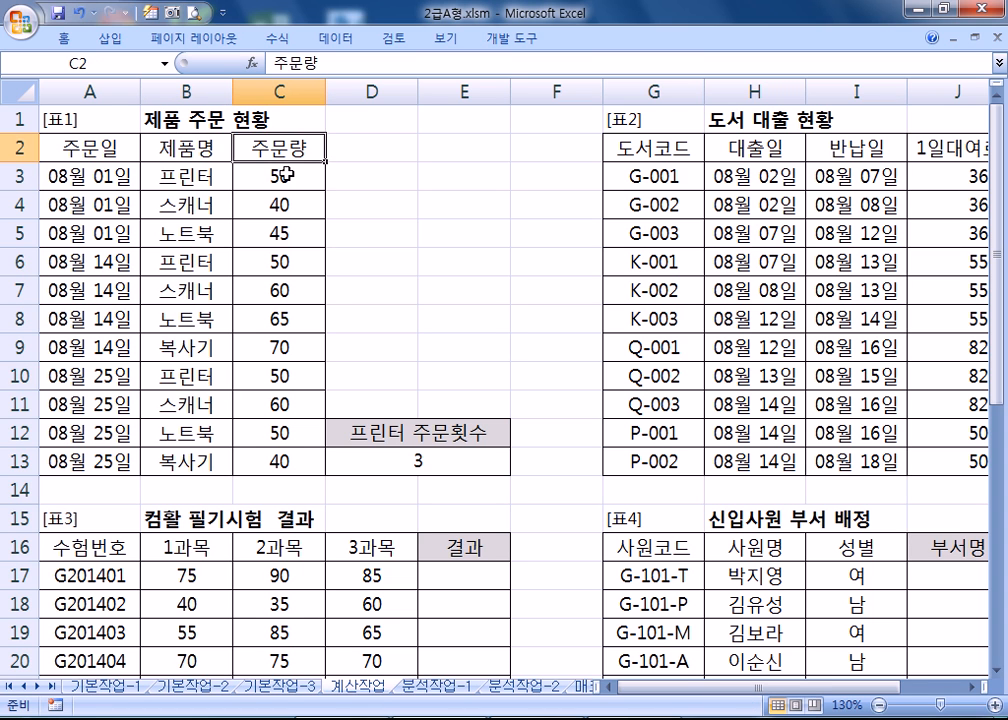
Step: Examine the 주문량 and 주문일 values of the 프린터 rows in 표1, along with the B2:B3 criteria range
{"action": "left_click", "coordinate": [284, 174]}
{"action": "left_click", "coordinate": [287, 262]}
{"action": "left_click", "coordinate": [280, 375]}
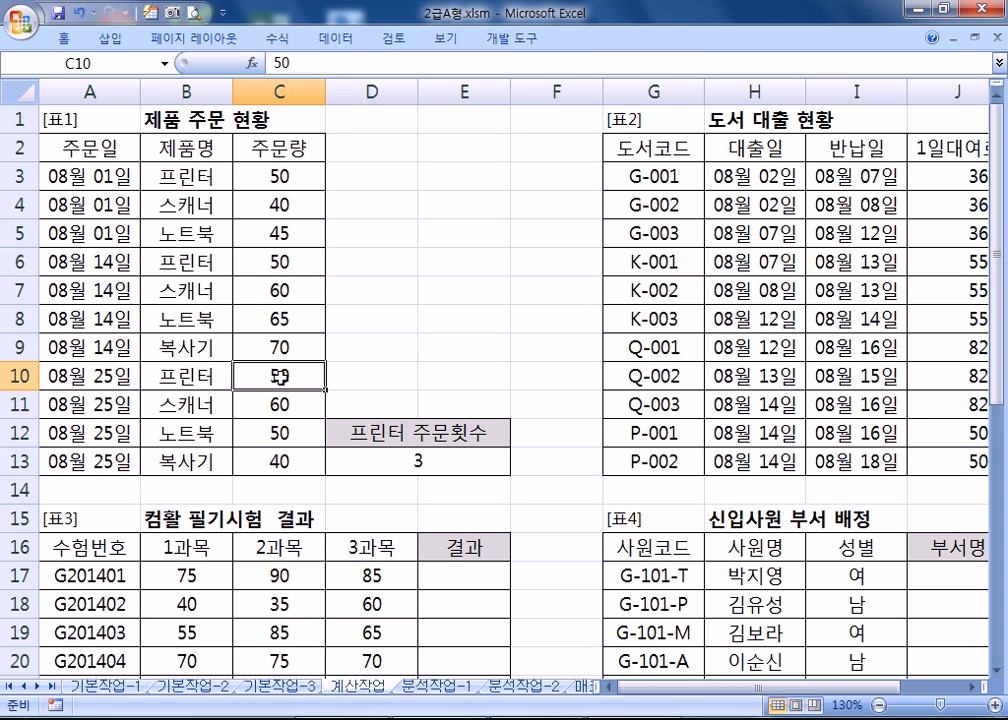
{"action": "left_click_drag", "start_coordinate": [180, 146], "coordinate": [179, 173]}
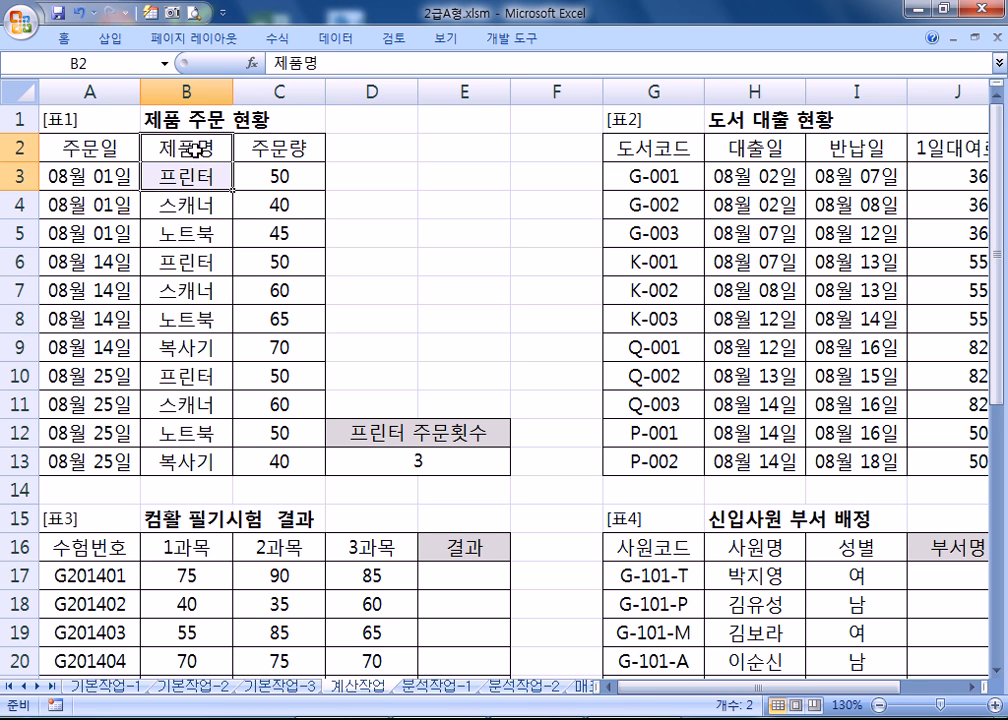
{"action": "left_click", "coordinate": [88, 170]}
{"action": "left_click", "coordinate": [96, 262]}
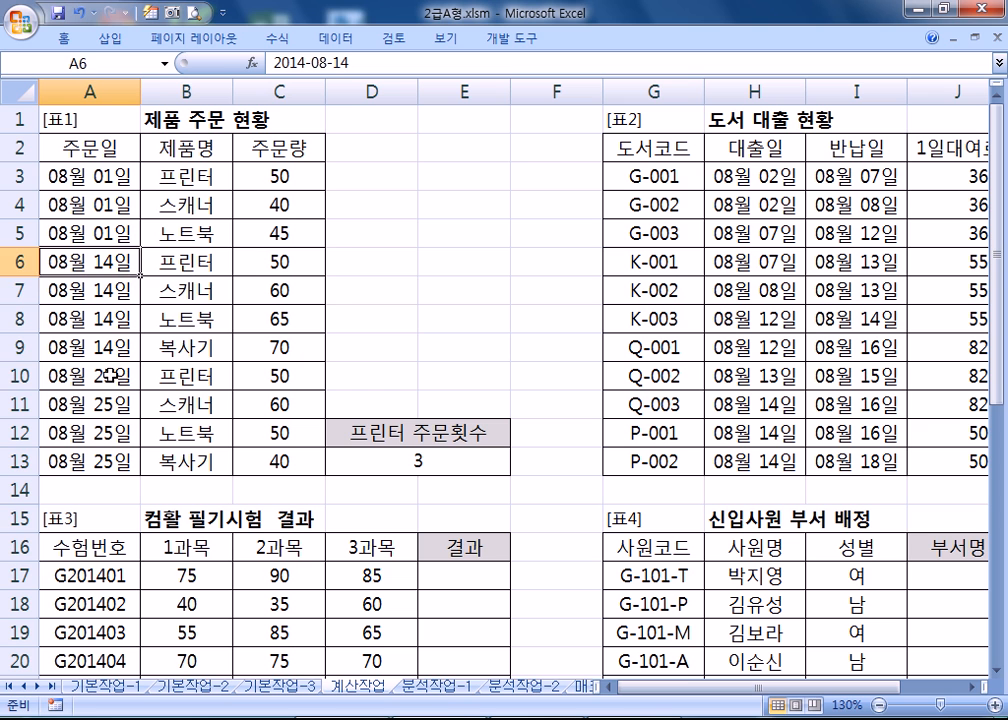
{"action": "left_click", "coordinate": [108, 375]}
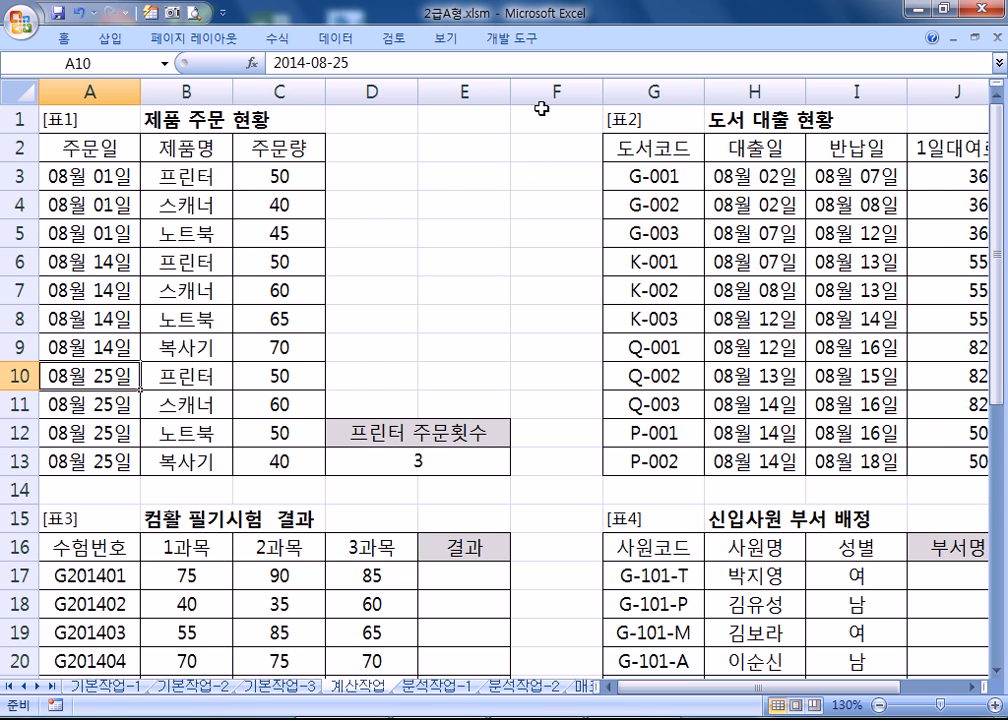
Step: Switch to Notepad, paste a fourth copy of the DCOUNTA formula below the others and change its function to DCOUNT
{"action": "key", "text": "alt+Tab"}
{"action": "left_click", "coordinate": [79, 354]}
{"action": "key", "text": "ctrl+v"}
{"action": "left_click_drag", "start_coordinate": [228, 345], "coordinate": [211, 345]}
{"action": "key", "text": "BackSpace"}
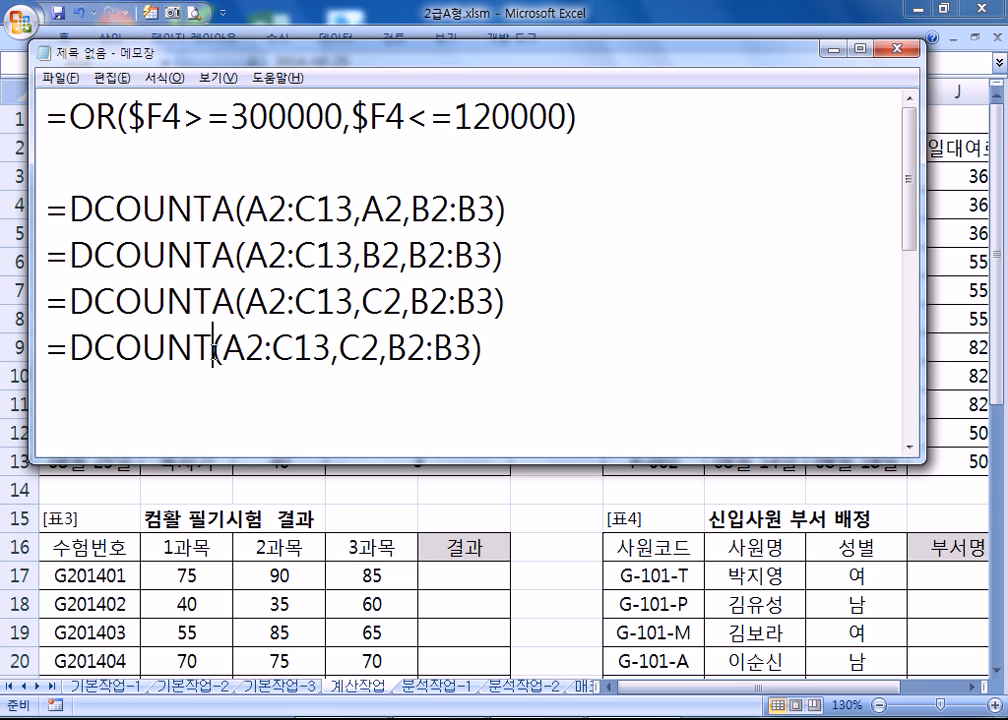
Step: Compare the C2 field argument of the DCOUNT formula in Notepad with the 주문량 header in the Excel sheet
{"action": "key", "text": "alt+Tab"}
{"action": "left_click", "coordinate": [285, 148]}
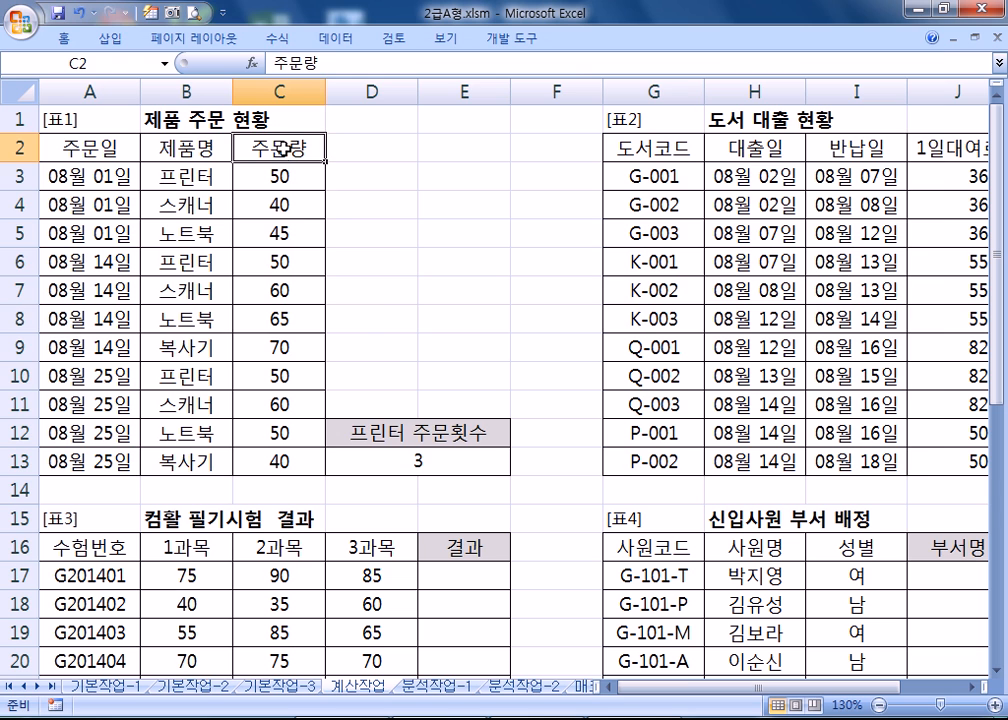
{"action": "key", "text": "alt+Tab"}
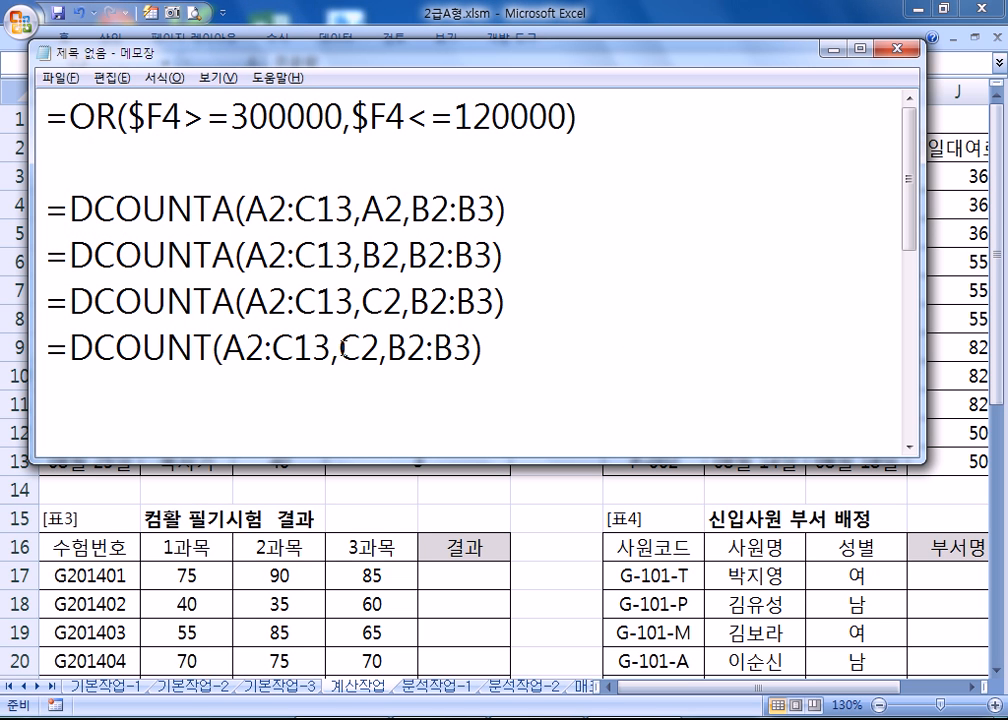
{"action": "left_click_drag", "start_coordinate": [339, 348], "coordinate": [376, 346]}
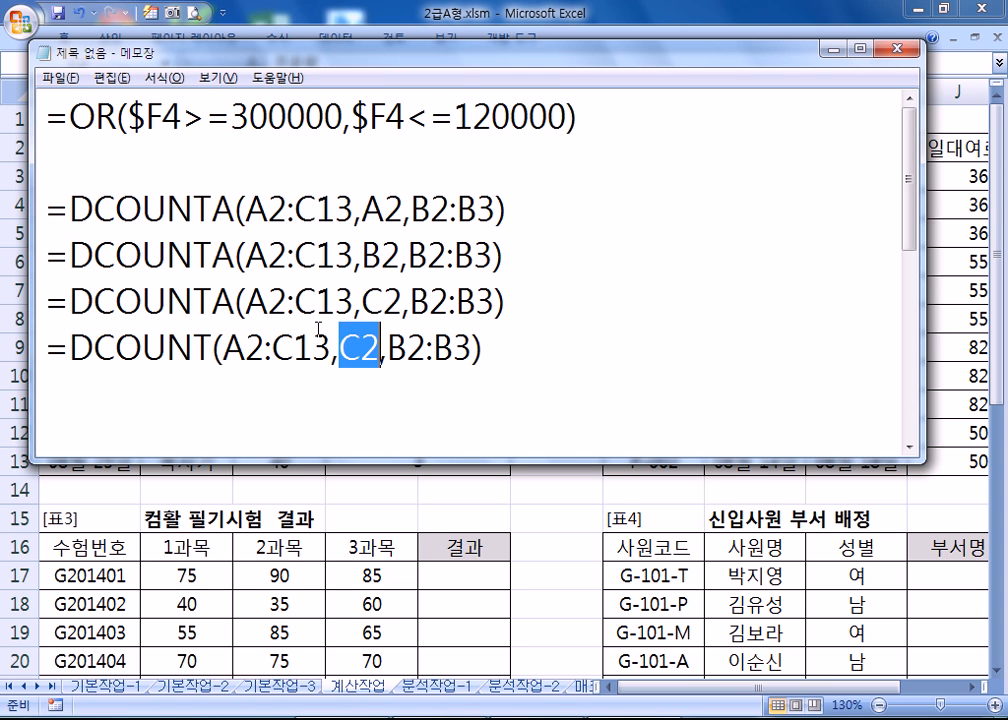
{"action": "left_click", "coordinate": [541, 380]}
{"action": "key", "text": "alt+Tab"}
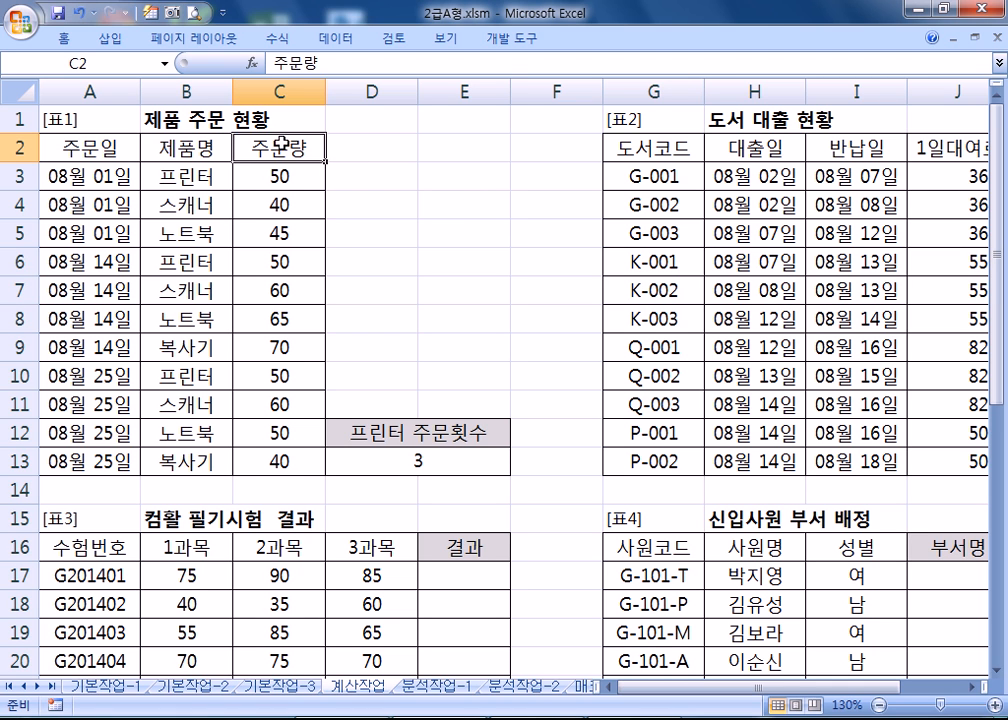
{"action": "key", "text": "alt+Tab"}
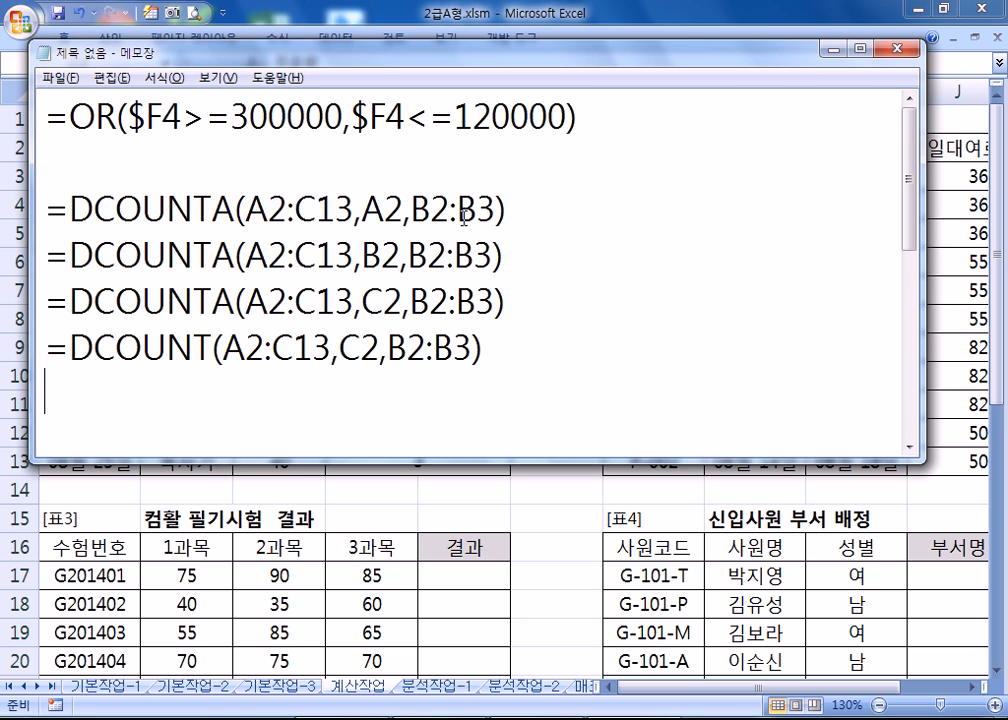
Step: Switch to Excel, review the 표1 header cells as possible field arguments and open the D13 formula to inspect its references
{"action": "key", "text": "alt+Tab"}
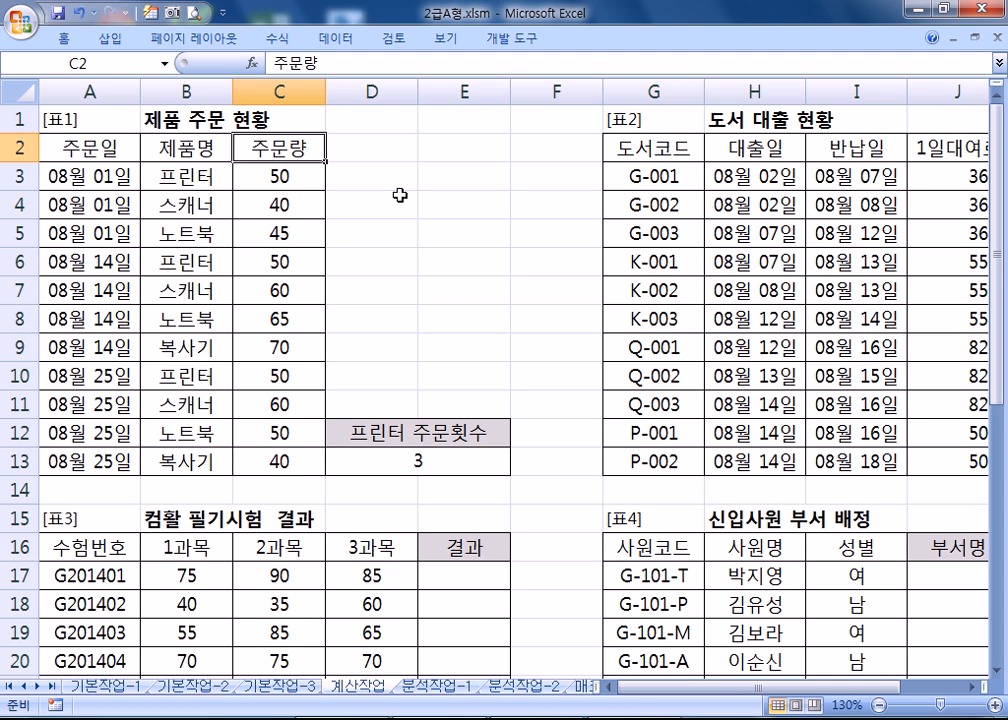
{"action": "left_click", "coordinate": [148, 148]}
{"action": "left_click", "coordinate": [278, 148]}
{"action": "left_click", "coordinate": [62, 148]}
{"action": "left_click", "coordinate": [253, 145]}
{"action": "double_click", "coordinate": [423, 460]}
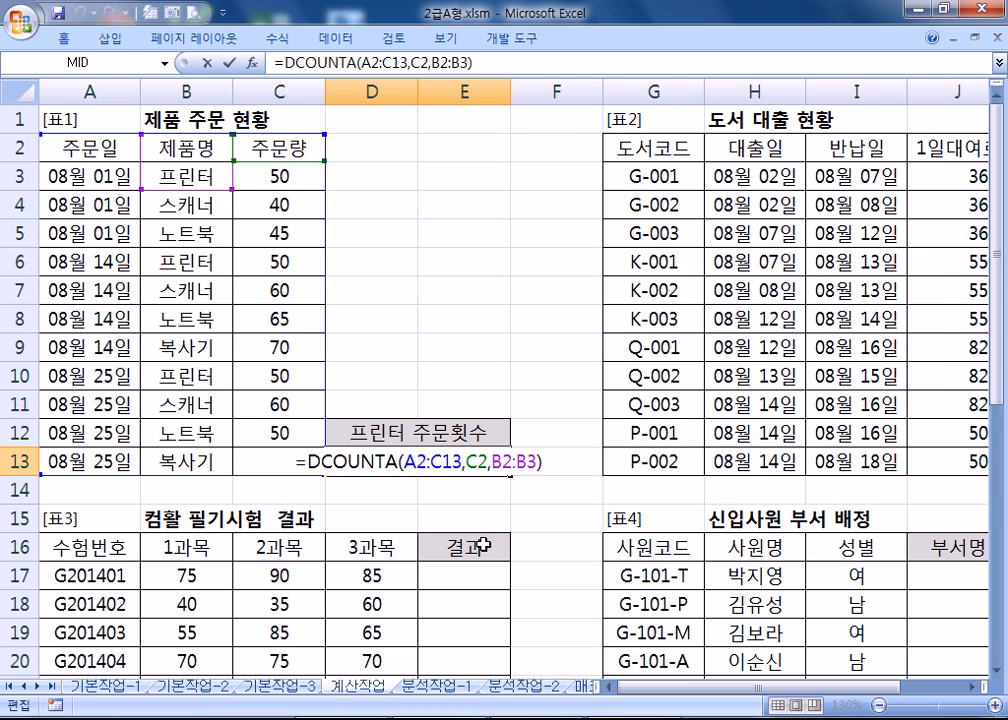
Step: Switch to Notepad and examine the A2 field of the first DCOUNTA formula against the function name and C2 field of DCOUNT
{"action": "key", "text": "alt+Tab"}
{"action": "left_click_drag", "start_coordinate": [361, 211], "coordinate": [385, 211]}
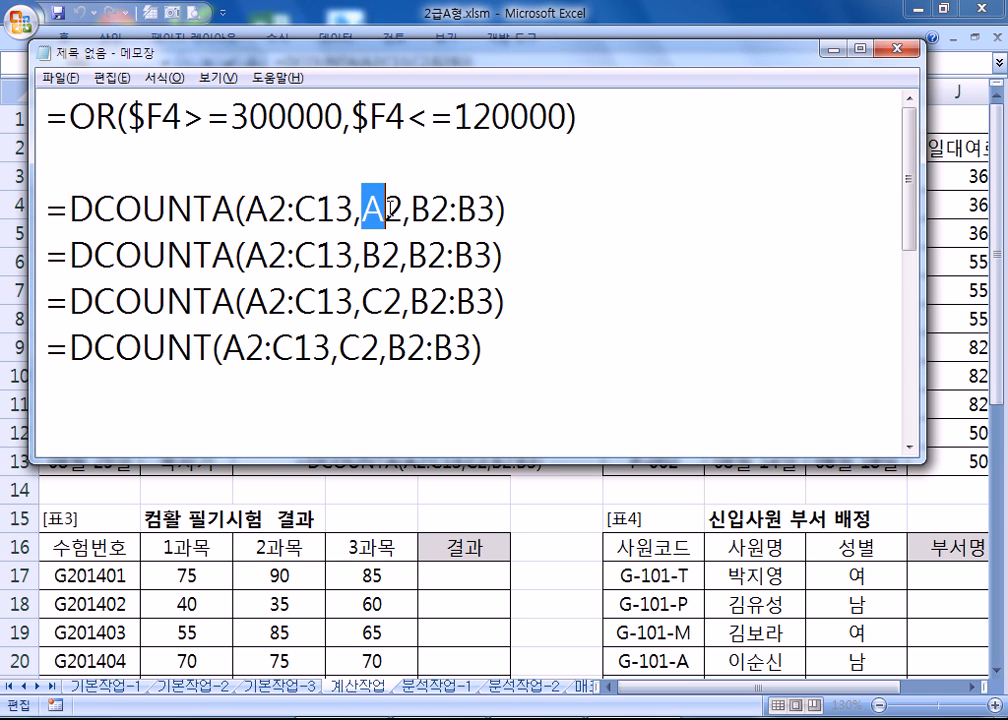
{"action": "left_click_drag", "start_coordinate": [211, 211], "coordinate": [236, 211]}
{"action": "left_click_drag", "start_coordinate": [212, 348], "coordinate": [72, 348]}
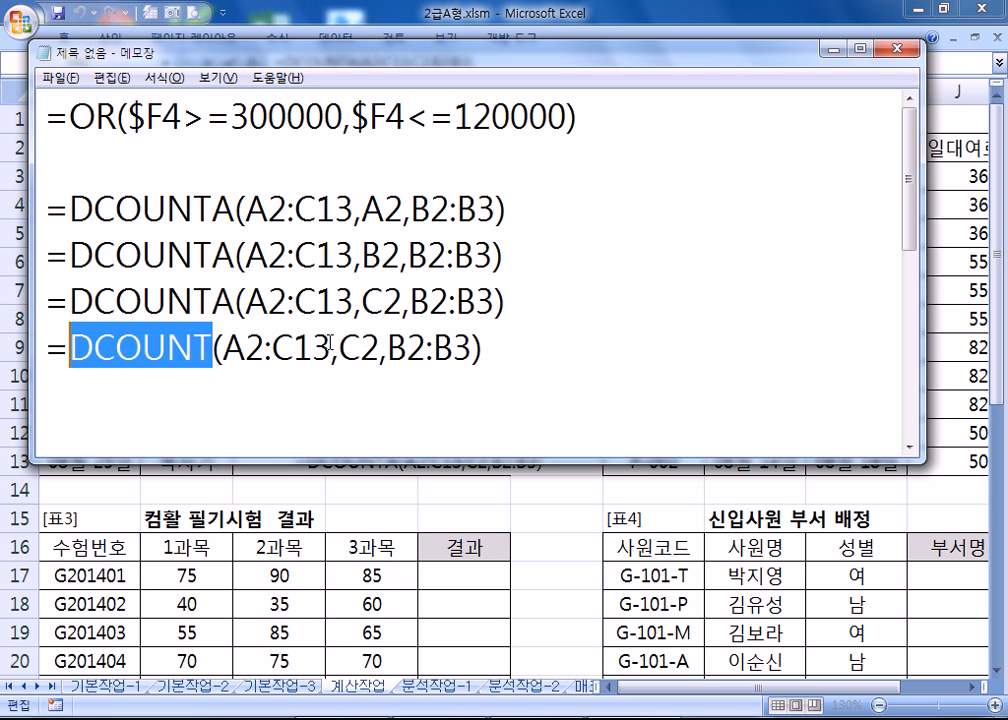
{"action": "left_click_drag", "start_coordinate": [340, 347], "coordinate": [377, 347]}
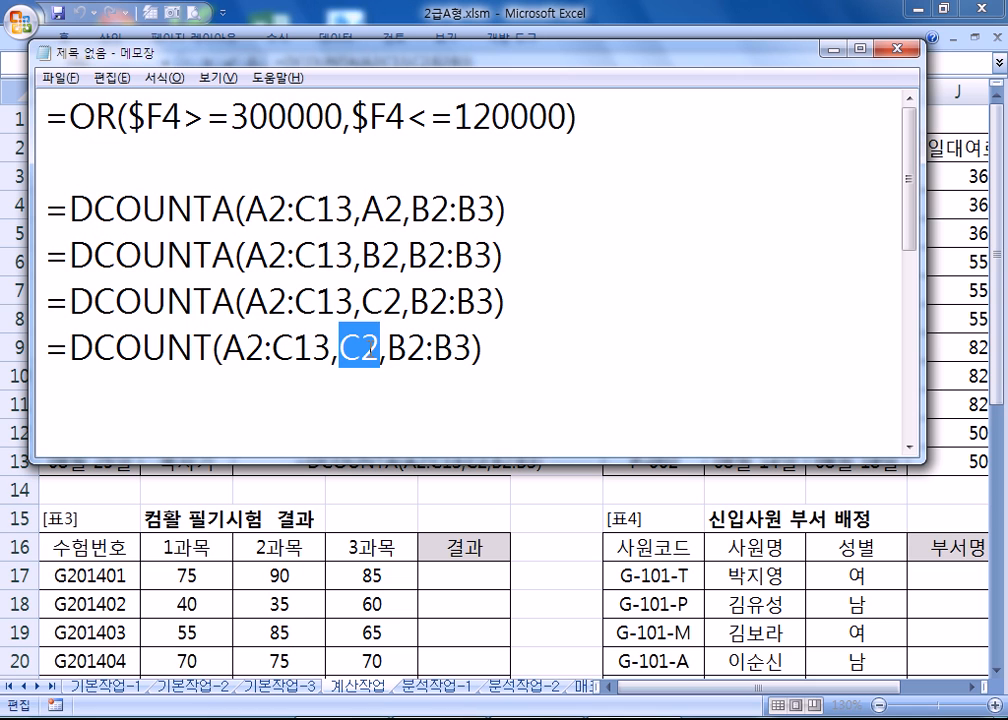
{"action": "left_click", "coordinate": [446, 380]}
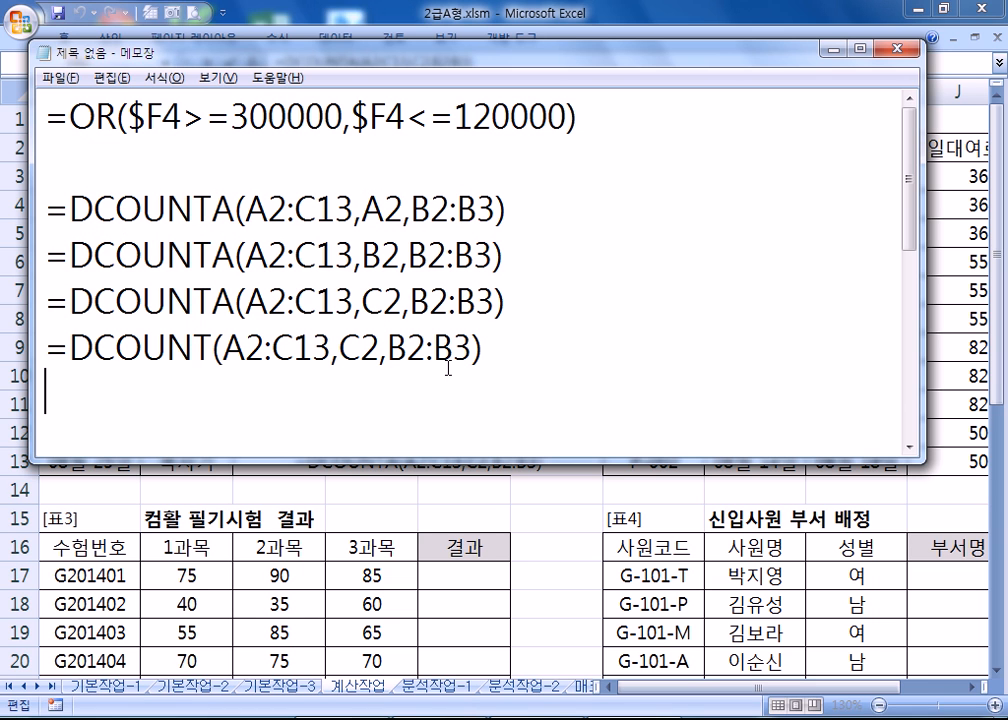
Step: Make the Notepad window taller with a blank line under the DCOUNT formula, and commit the D13 formula back in Excel
{"action": "left_click_drag", "start_coordinate": [450, 463], "coordinate": [428, 520]}
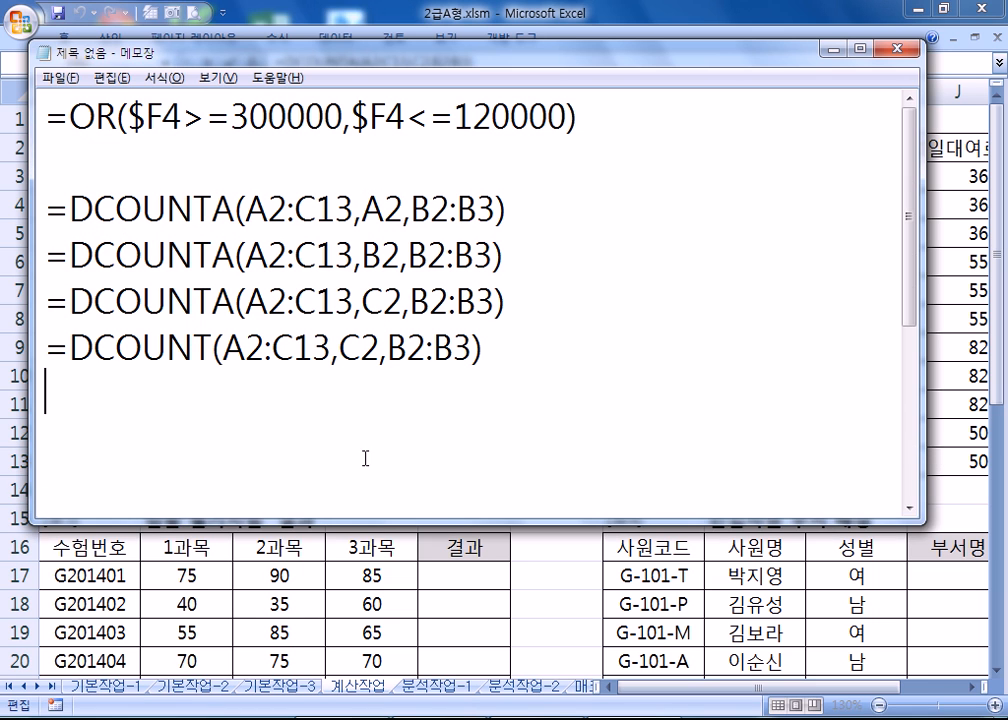
{"action": "scroll", "coordinate": [342, 445], "scroll_direction": "down", "scroll_amount": 2}
{"action": "scroll", "coordinate": [342, 445], "scroll_direction": "up", "scroll_amount": 2}
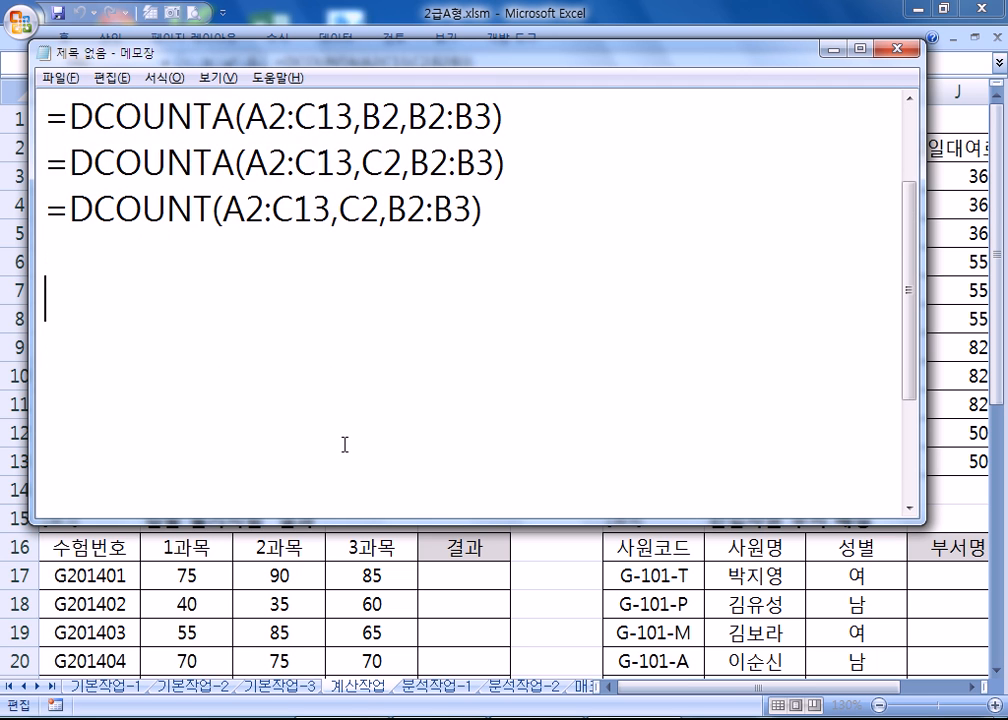
{"action": "key", "text": "alt+Tab"}
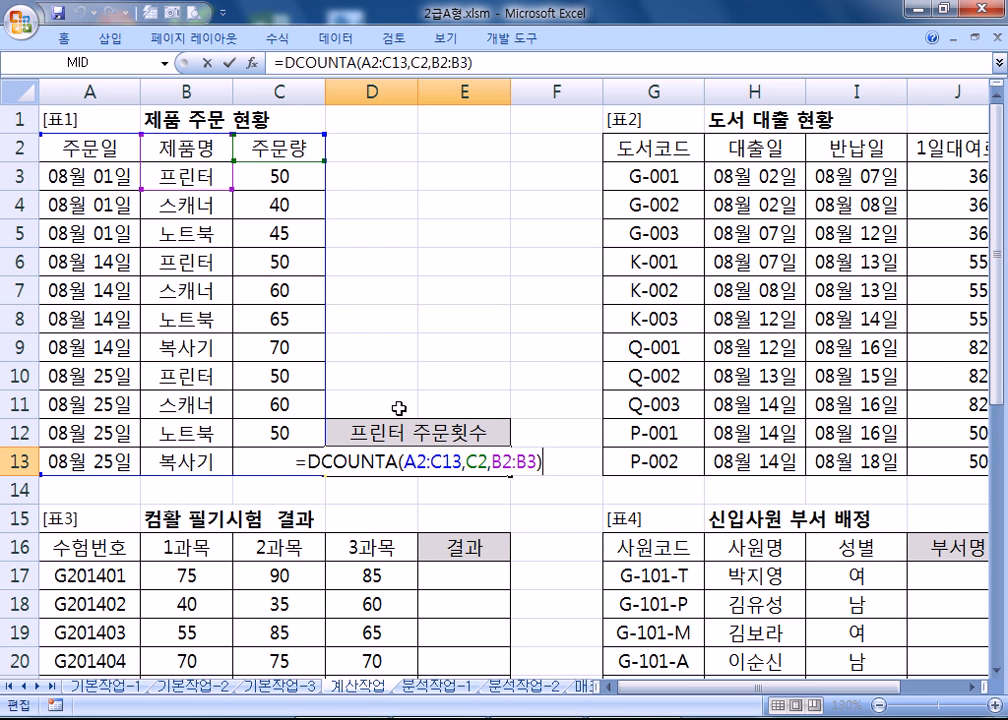
{"action": "key", "text": "ctrl+Return"}
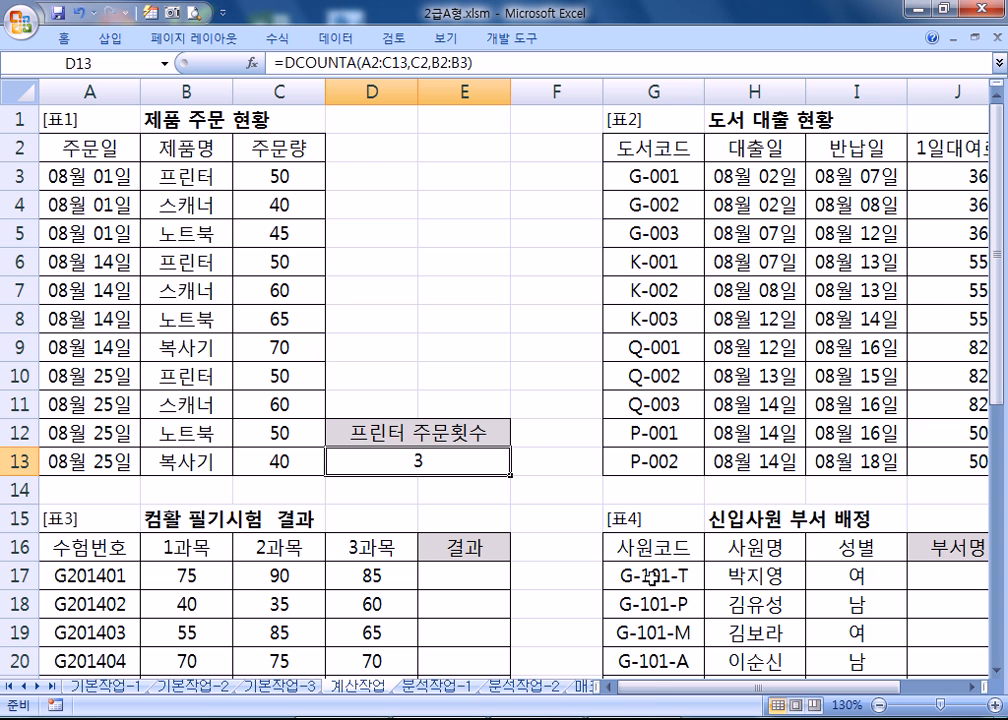
Step: Write the formula =(I3-H3)*J3 in K3, the first 총대여료 cell of 표2, leaving the cell in editing
{"action": "left_click_drag", "start_coordinate": [655, 688], "coordinate": [862, 689]}
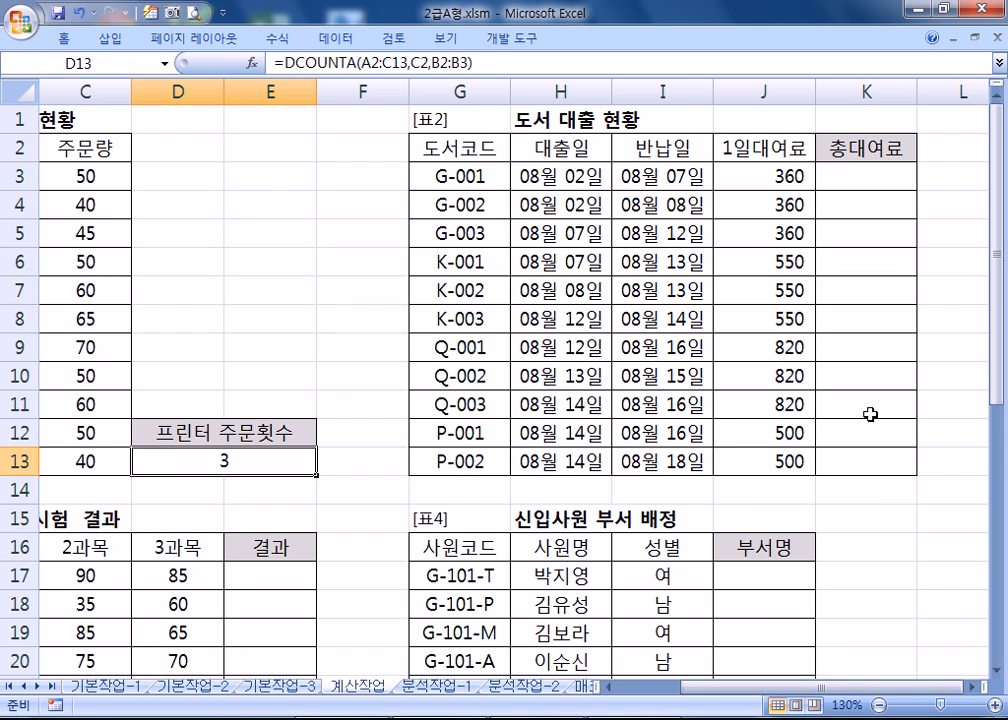
{"action": "left_click", "coordinate": [975, 687]}
{"action": "left_click", "coordinate": [975, 687]}
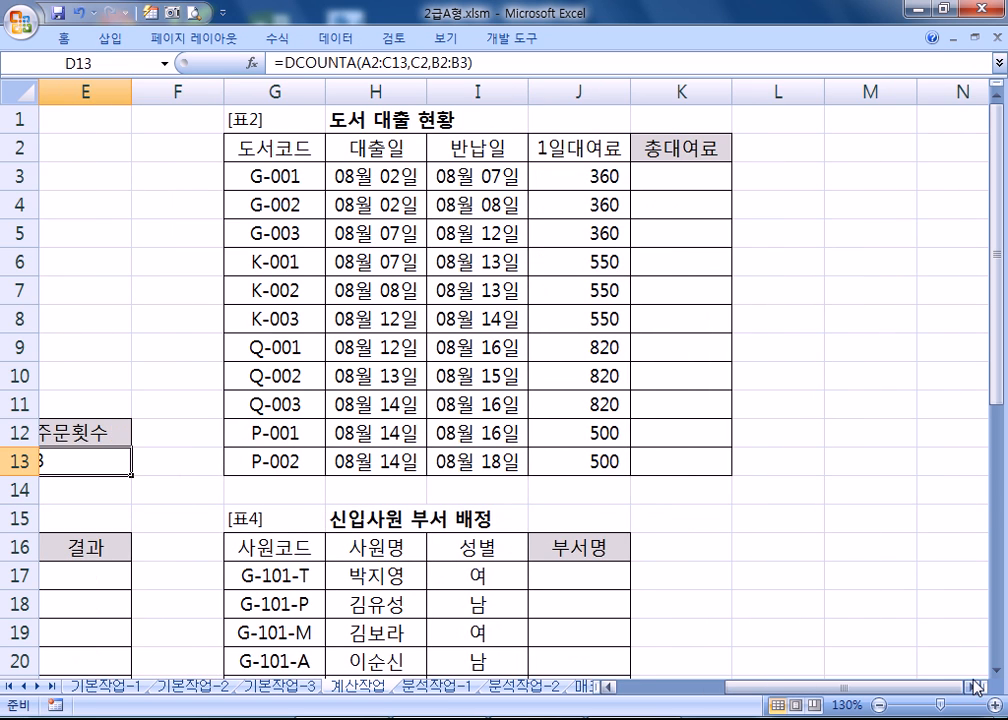
{"action": "left_click", "coordinate": [975, 687]}
{"action": "left_click", "coordinate": [594, 180]}
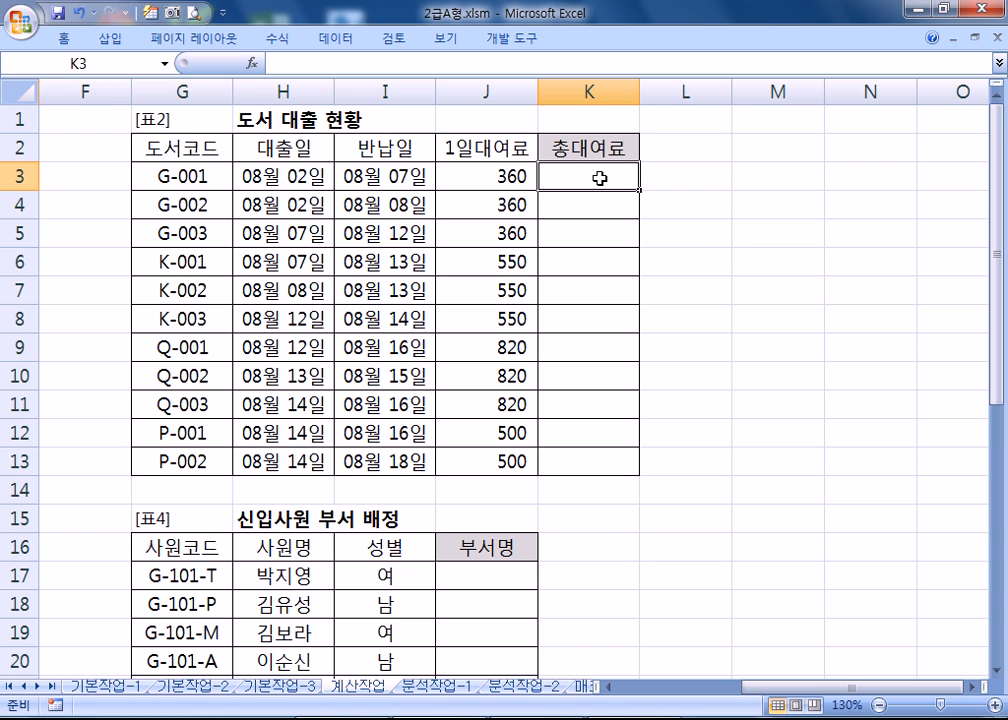
{"action": "left_click", "coordinate": [590, 198]}
{"action": "left_click", "coordinate": [594, 173]}
{"action": "type", "text": "="}
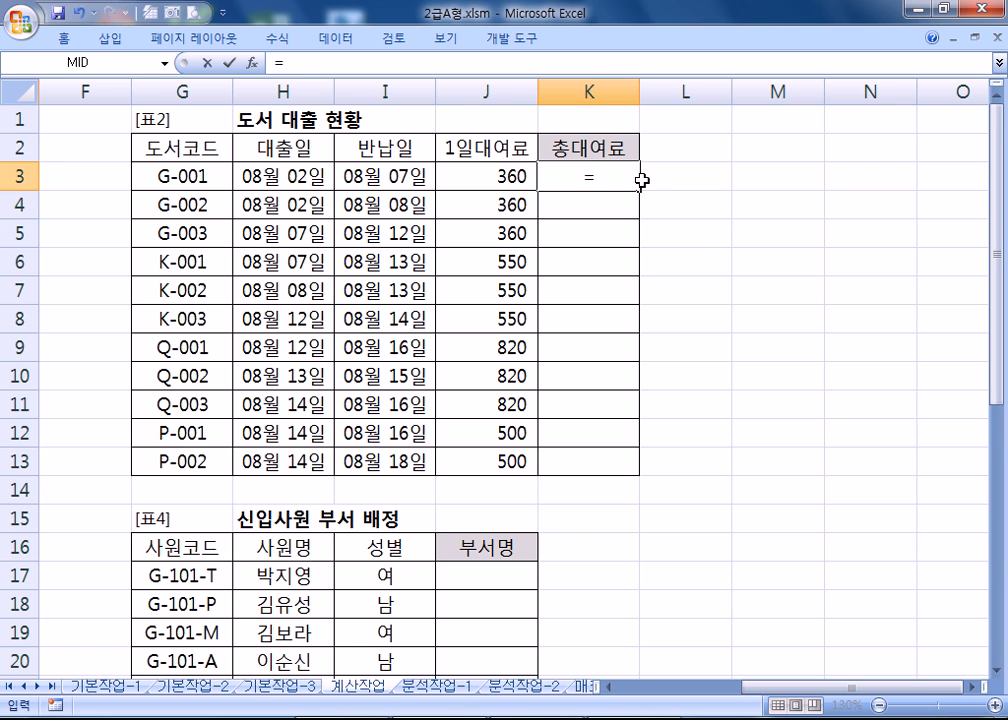
{"action": "type", "text": "("}
{"action": "left_click", "coordinate": [372, 172]}
{"action": "type", "text": "-"}
{"action": "left_click", "coordinate": [325, 176]}
{"action": "type", "text": ")"}
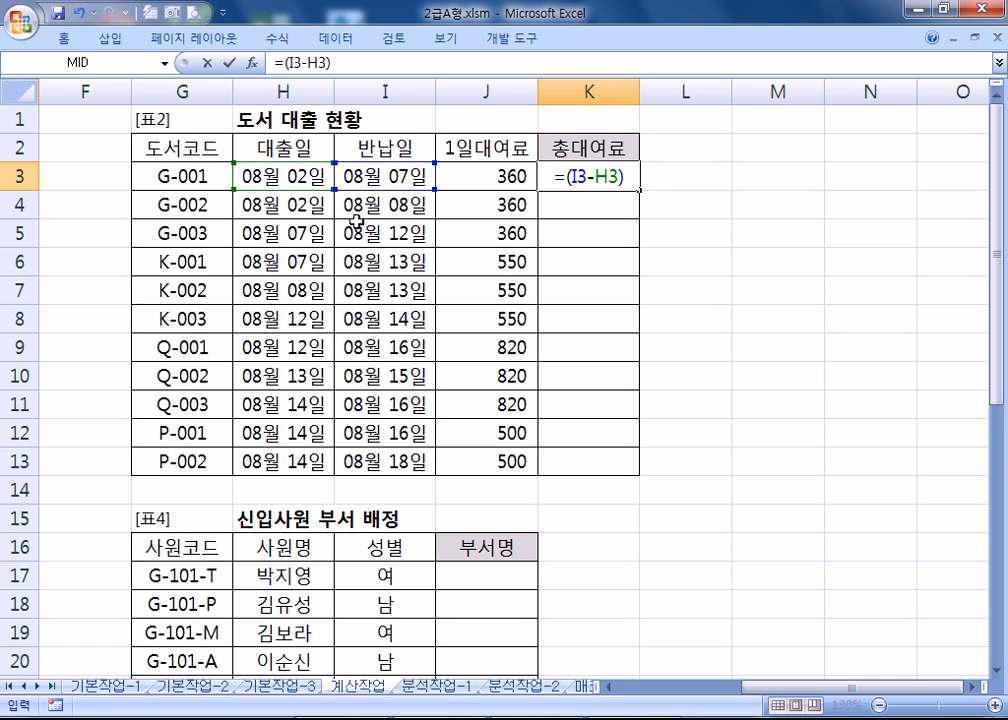
{"action": "type", "text": "*"}
{"action": "left_click", "coordinate": [461, 173]}
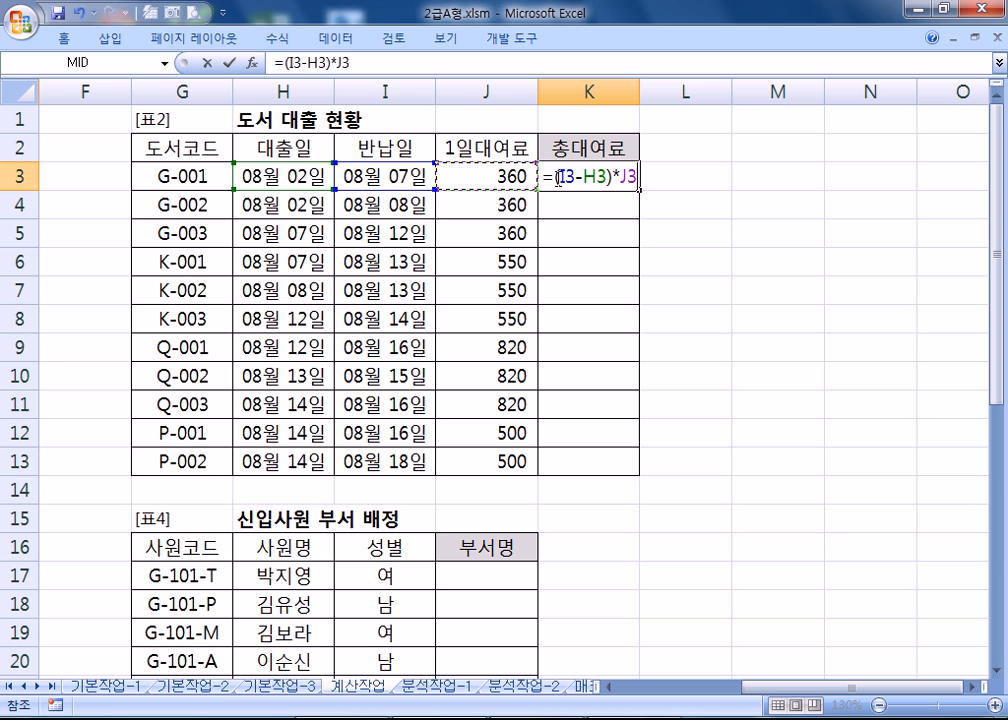
Step: Replace the (I3-H3) part of the K3 formula with DAYS360(H3,I3), keeping the multiplication by J3
{"action": "left_click_drag", "start_coordinate": [559, 177], "coordinate": [606, 178]}
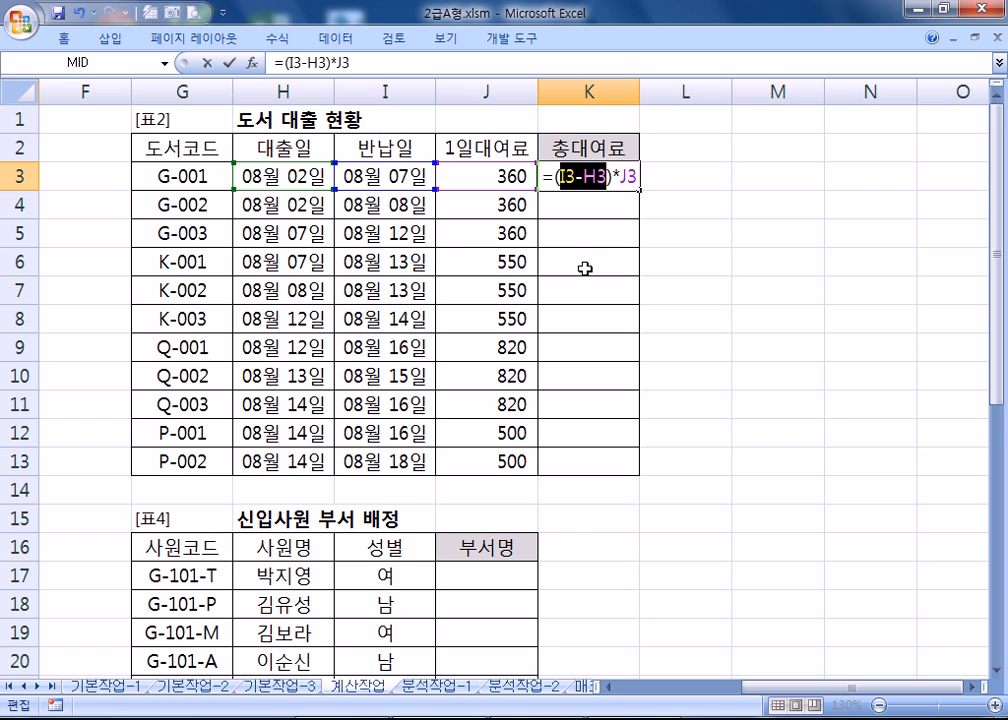
{"action": "key", "text": "shift+Left"}
{"action": "type", "text": "DAYS"}
{"action": "key", "text": "Tab"}
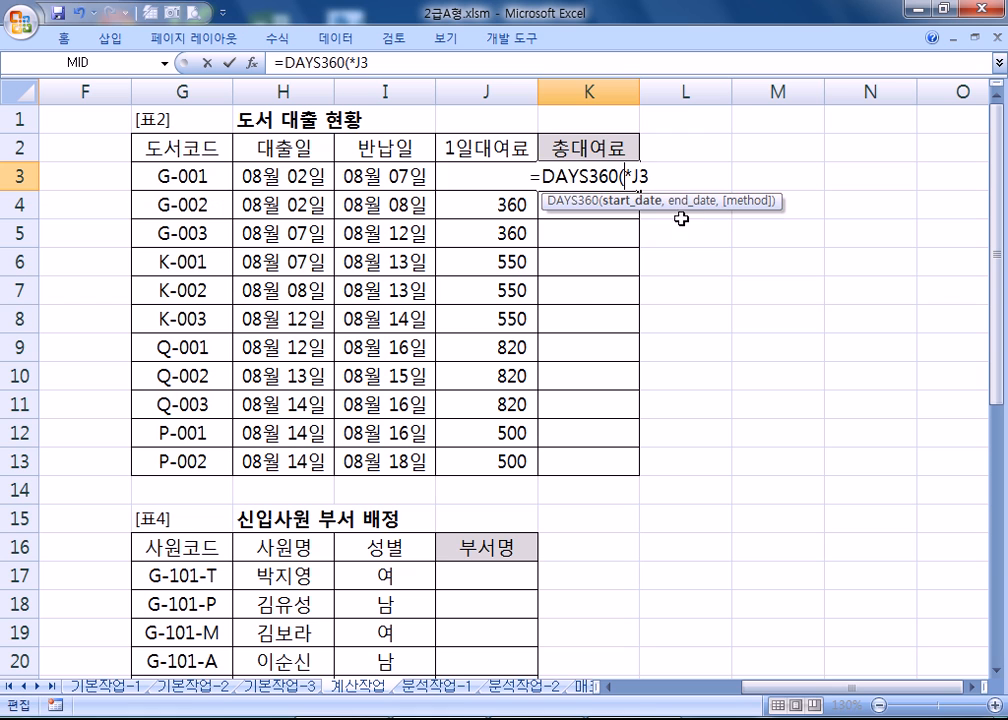
{"action": "type", "text": ")"}
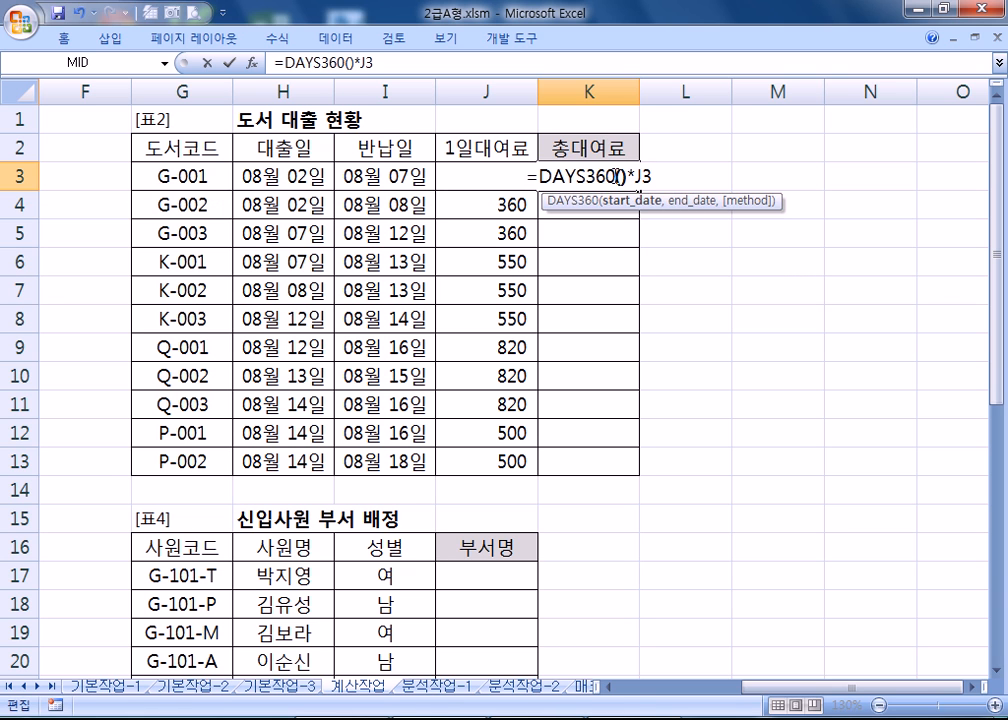
{"action": "left_click", "coordinate": [628, 177]}
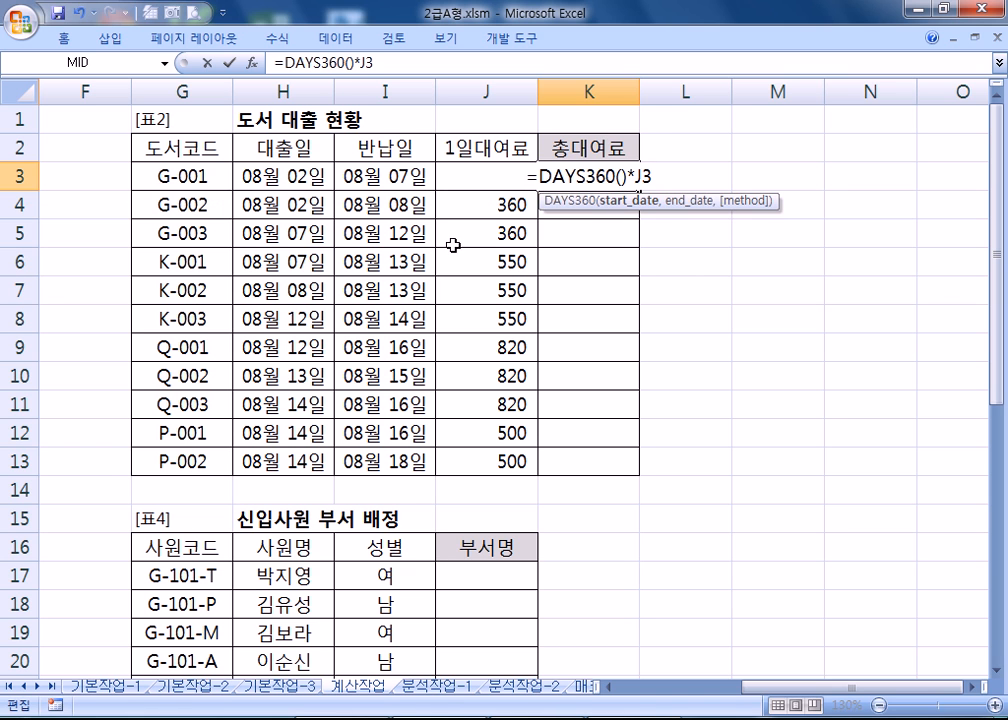
{"action": "left_click", "coordinate": [281, 177]}
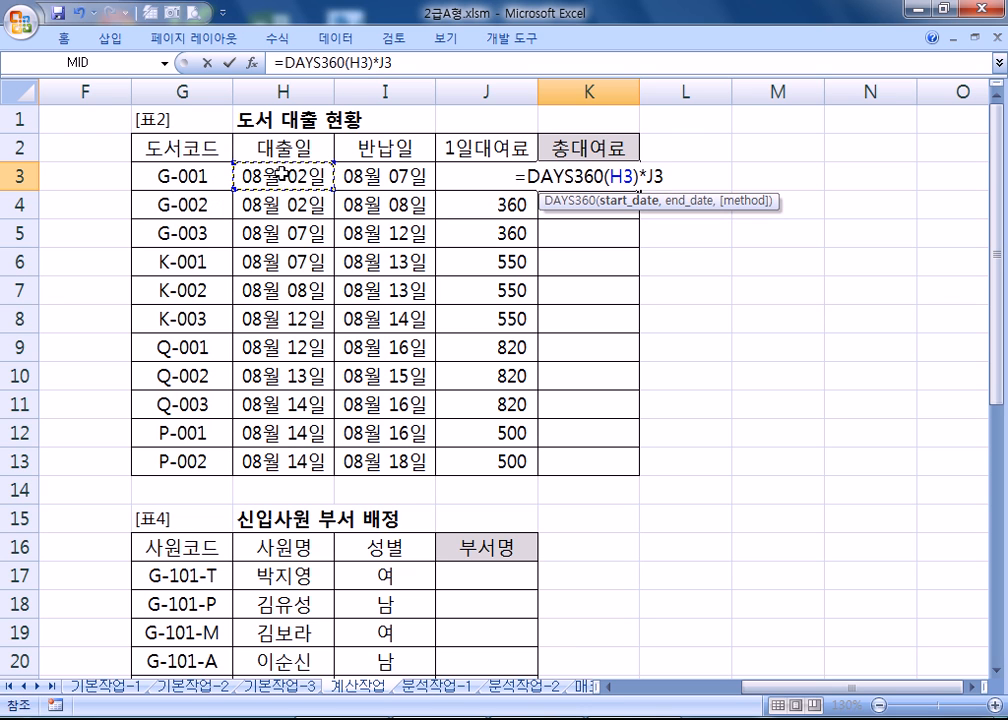
{"action": "type", "text": ","}
{"action": "left_click", "coordinate": [386, 172]}
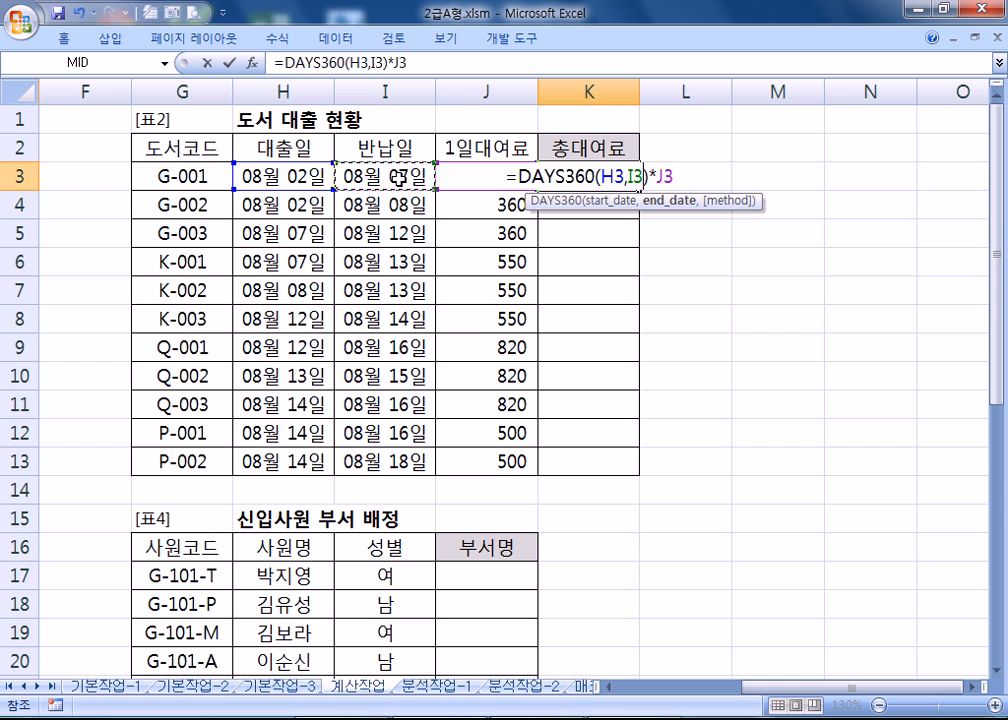
Step: Switch to Notepad and add the heading "날짜관련 계산" below the DCOUNT formula, followed by a new line
{"action": "left_click", "coordinate": [571, 717]}
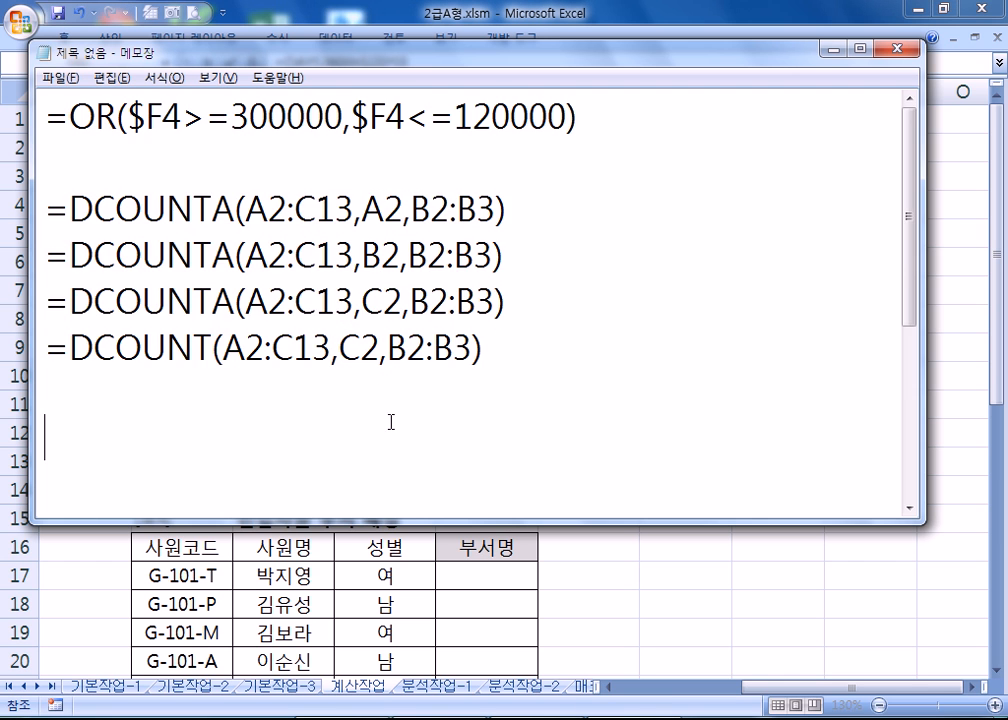
{"action": "scroll", "coordinate": [390, 422], "scroll_direction": "down", "scroll_amount": 3}
{"action": "scroll", "coordinate": [362, 376], "scroll_direction": "up", "scroll_amount": 1}
{"action": "type", "text": "SK"}
{"action": "key", "text": "BackSpace"}
{"action": "key", "text": "BackSpace"}
{"action": "type", "text": "날짜과"}
{"action": "type", "text": "관련 계산"}
{"action": "key", "text": "Return"}
Step: Write the first note under the heading as "1. 수식을 이용해서 계산할 때", correcting its spacing
{"action": "type", "text": "1. 수식을 이용"}
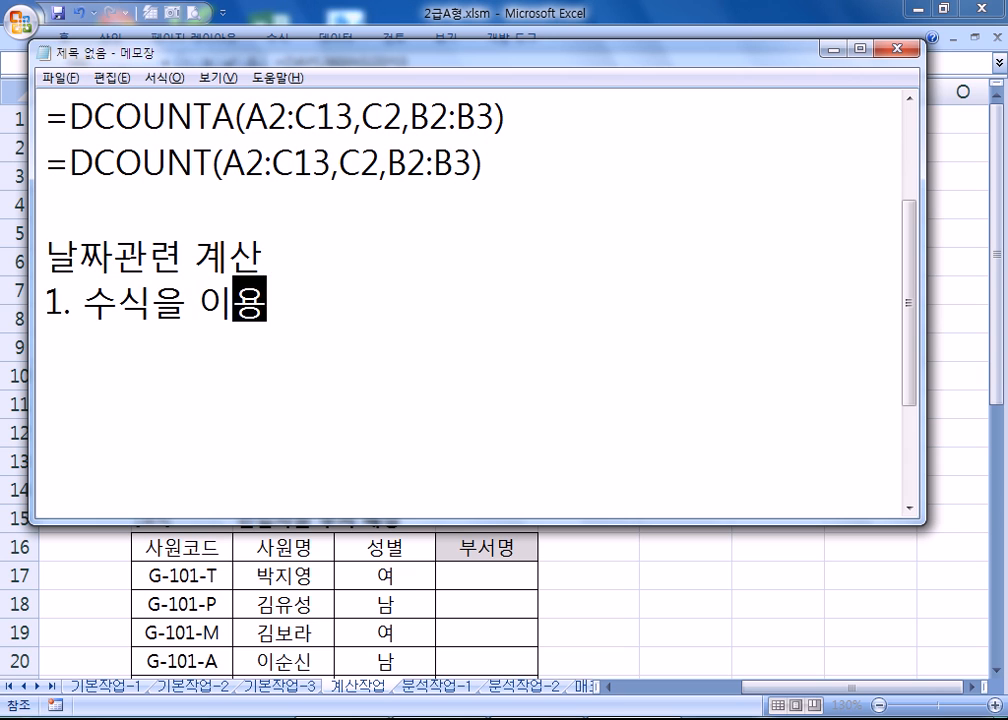
{"action": "type", "text": "해서 계산 할 때"}
{"action": "key", "text": "Left"}
{"action": "type", "text": "때"}
{"action": "key", "text": "Delete"}
{"action": "key", "text": "Return"}
{"action": "key", "text": "BackSpace"}
{"action": "key", "text": "Left"}
{"action": "key", "text": "Left"}
{"action": "key", "text": "Left"}
{"action": "key", "text": "BackSpace"}
Step: Complete the first note with ": =큰 날짜 - 작은 날짜" after "계산할 때" and begin a new line
{"action": "key", "text": "End"}
{"action": "type", "text": ": ㅋ"}
{"action": "type", "text": "큰날짜"}
{"action": "key", "text": "Left"}
{"action": "key", "text": "Left"}
{"action": "key", "text": "Left"}
{"action": "key", "text": "BackSpace"}
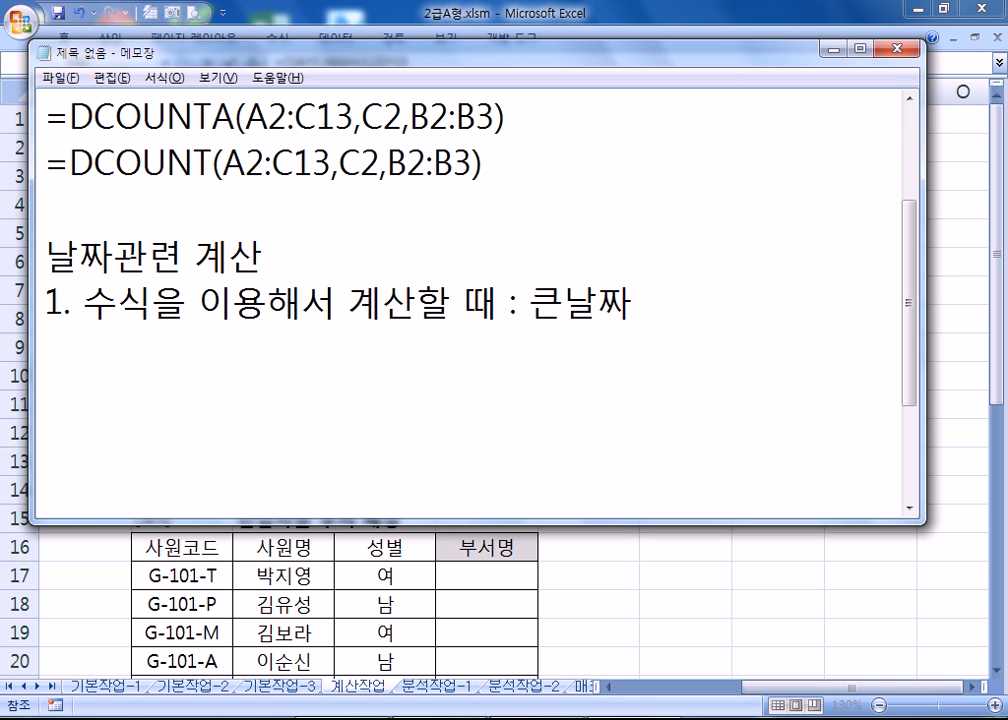
{"action": "type", "text": "="}
{"action": "key", "text": "End"}
{"action": "key", "text": "Left"}
{"action": "key", "text": "Left"}
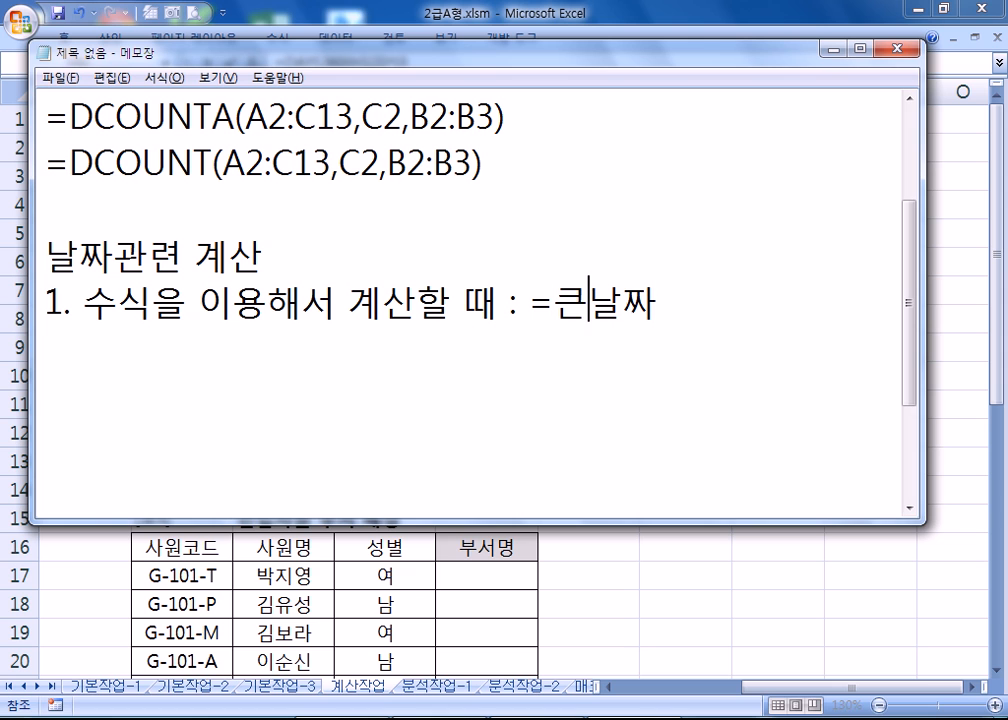
{"action": "key", "text": "End"}
{"action": "type", "text": "- 작ㅇ"}
{"action": "type", "text": "은 날짜"}
{"action": "key", "text": "Return"}
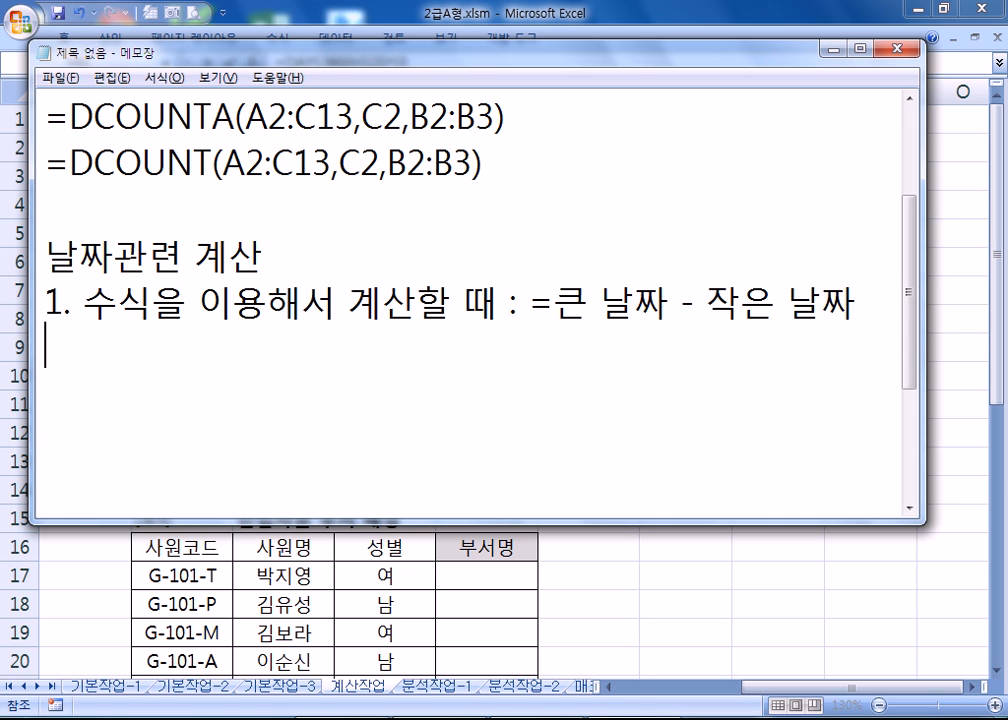
Step: Replace the "1." numbering of the first note with an asterisk bullet "*"
{"action": "key", "text": "Up"}
{"action": "type", "text": "*"}
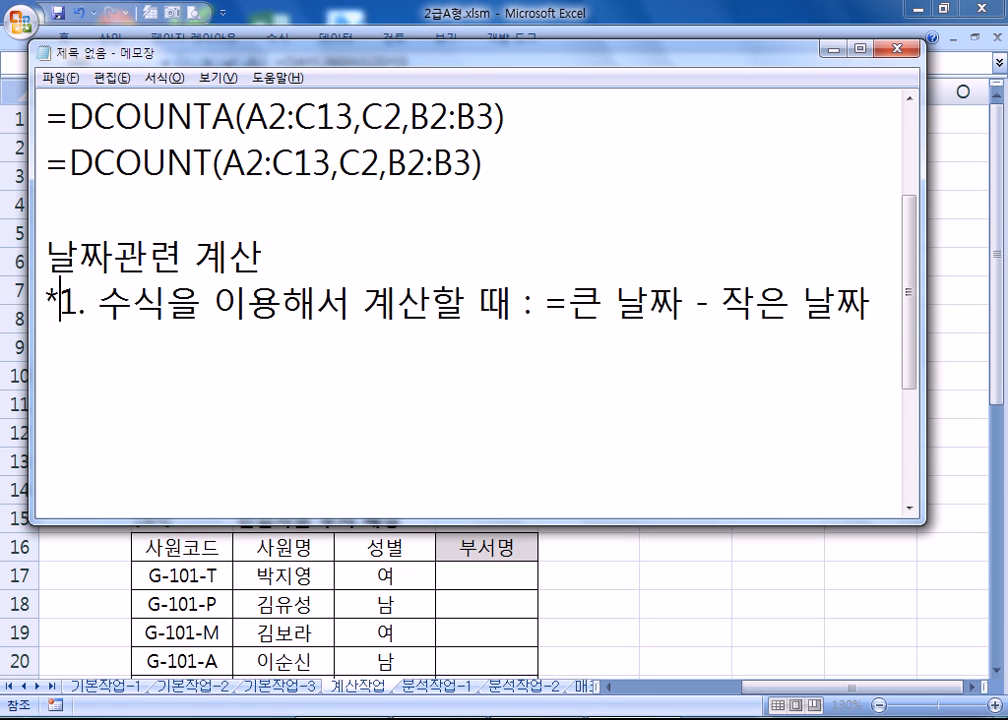
{"action": "key", "text": "Delete"}
{"action": "key", "text": "Delete"}
Step: Write the second note on the line below as "* 함수를 이용해서 계산할 때"
{"action": "key", "text": "Down"}
{"action": "type", "text": "* 힌스"}
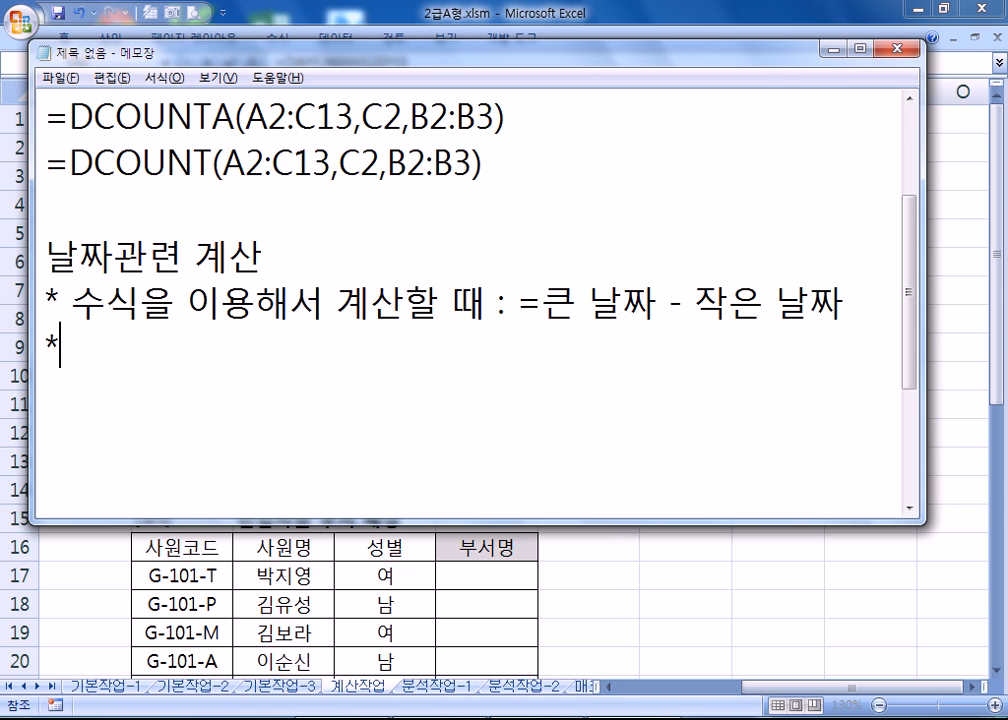
{"action": "key", "text": "BackSpace"}
{"action": "key", "text": "BackSpace"}
{"action": "type", "text": "함수를 "}
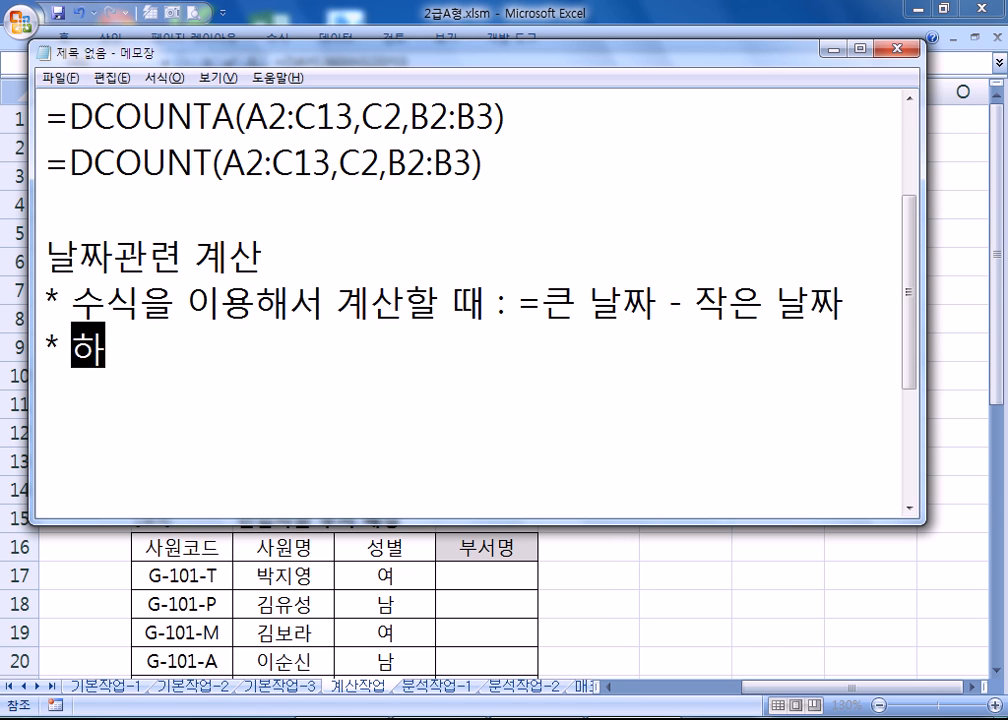
{"action": "type", "text": "이용해서"}
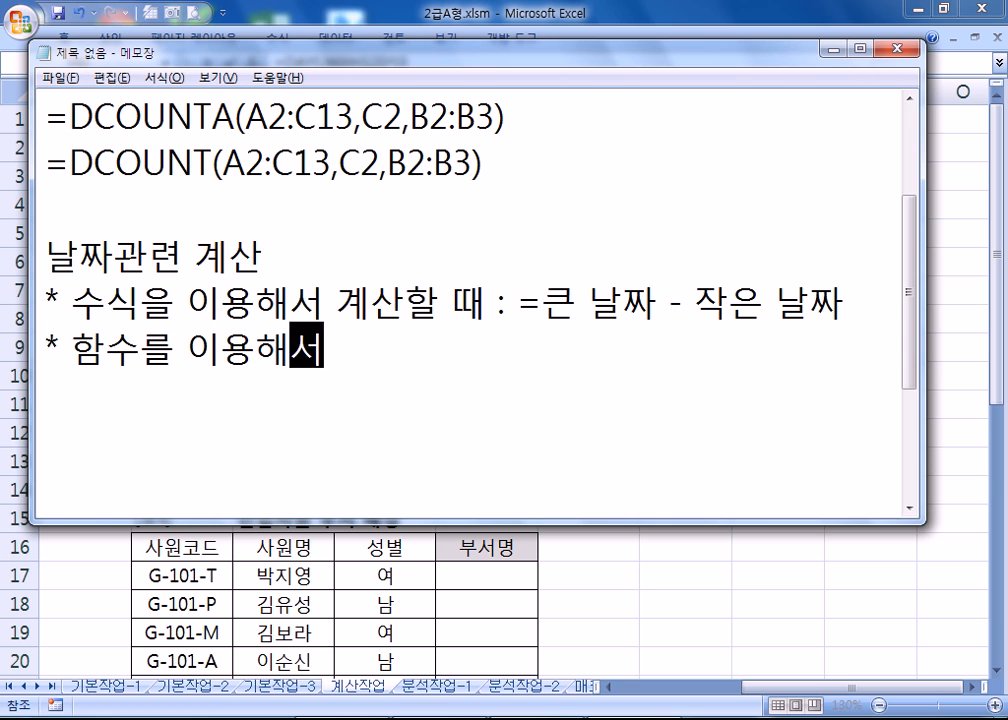
{"action": "type", "text": " 계사ㄴ할 때 "}
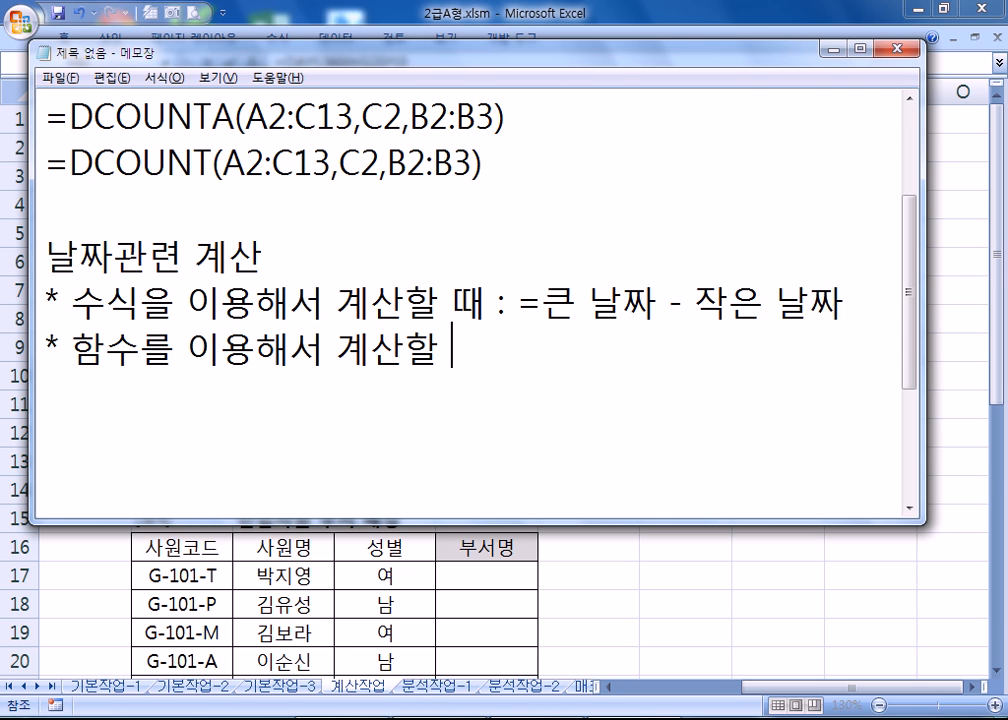
Step: Complete the second note with the syntax ": =함수명(작은 날짜, 큰 날짜)"
{"action": "type", "text": ": ="}
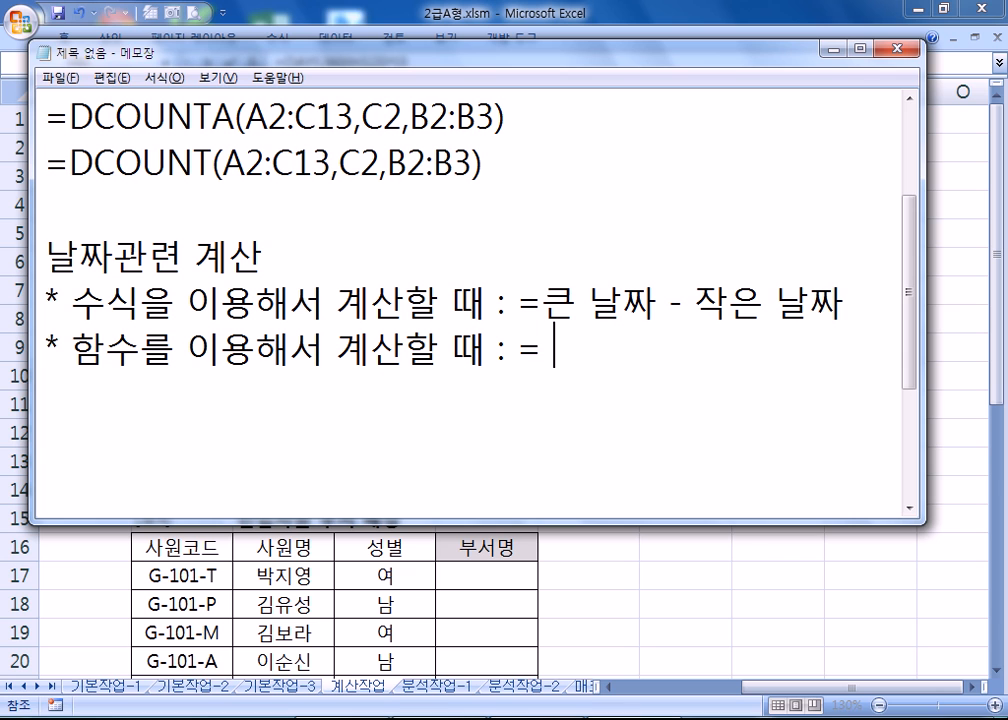
{"action": "key", "text": "BackSpace"}
{"action": "type", "text": "함수명"}
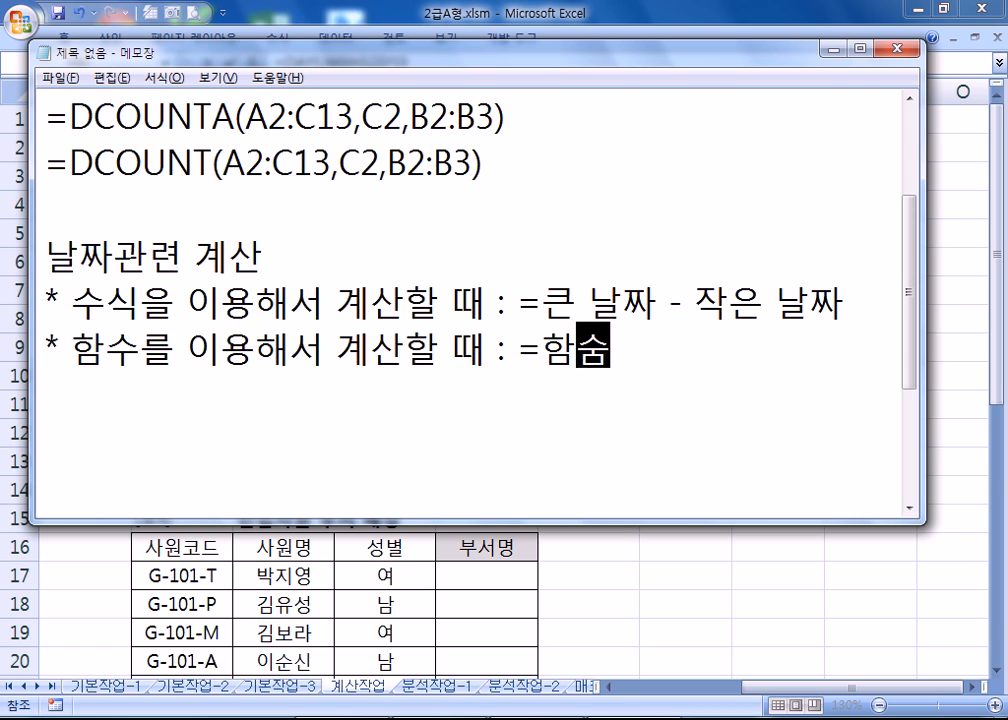
{"action": "type", "text": "("}
{"action": "type", "text": "작은 날"}
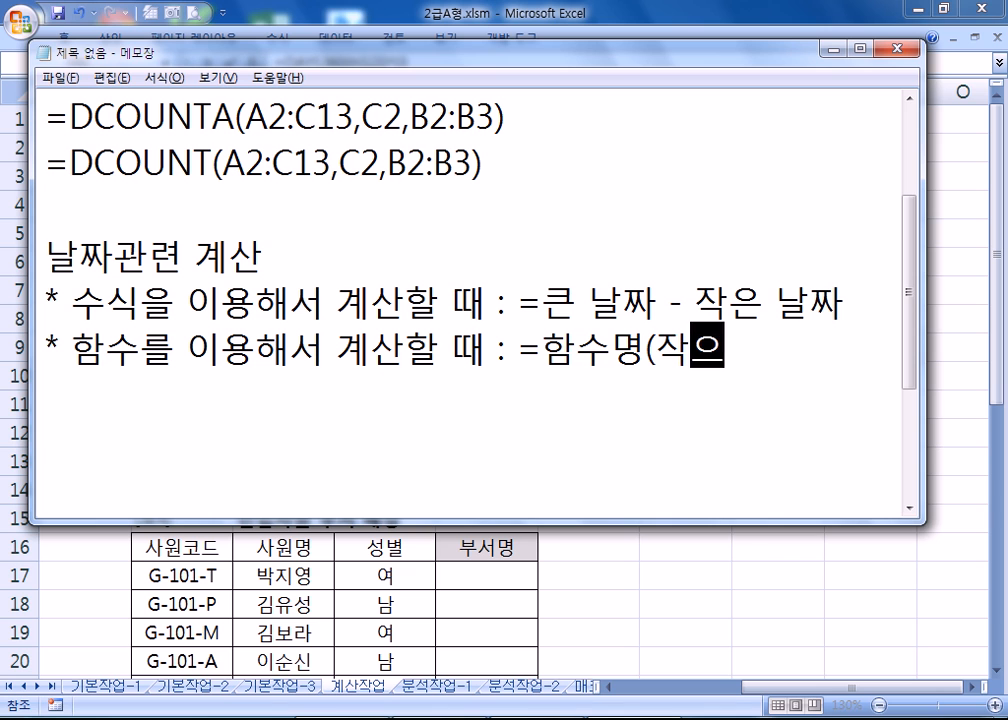
{"action": "type", "text": "짜,"}
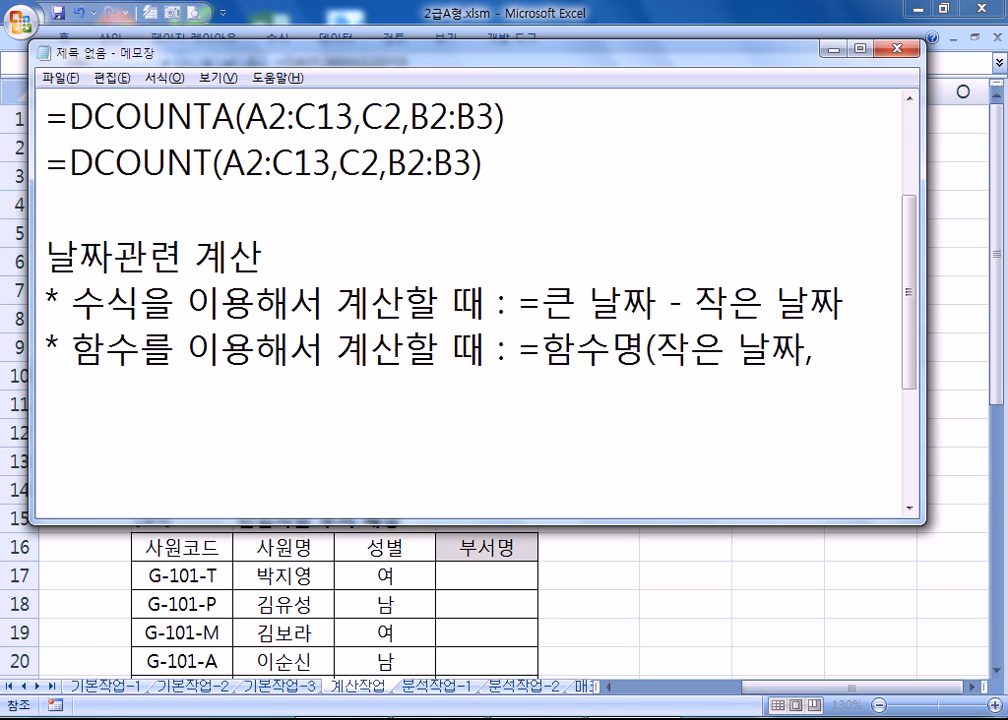
{"action": "type", "text": " 큰 날짜)"}
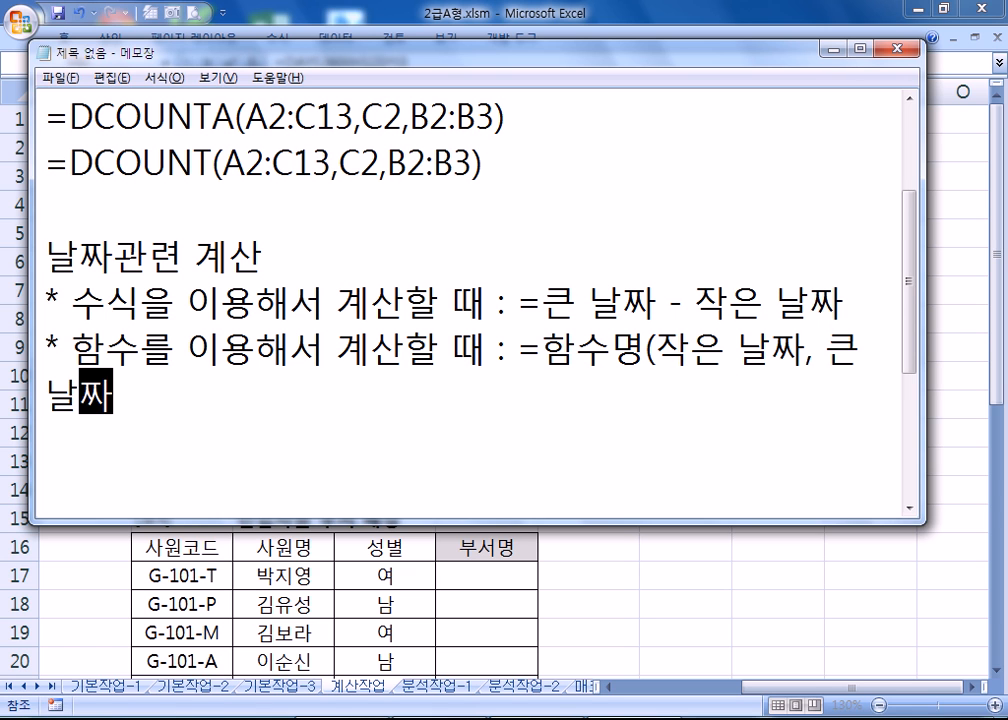
Step: Maximize the Notepad window and leave a blank line below the function note
{"action": "double_click", "coordinate": [226, 55]}
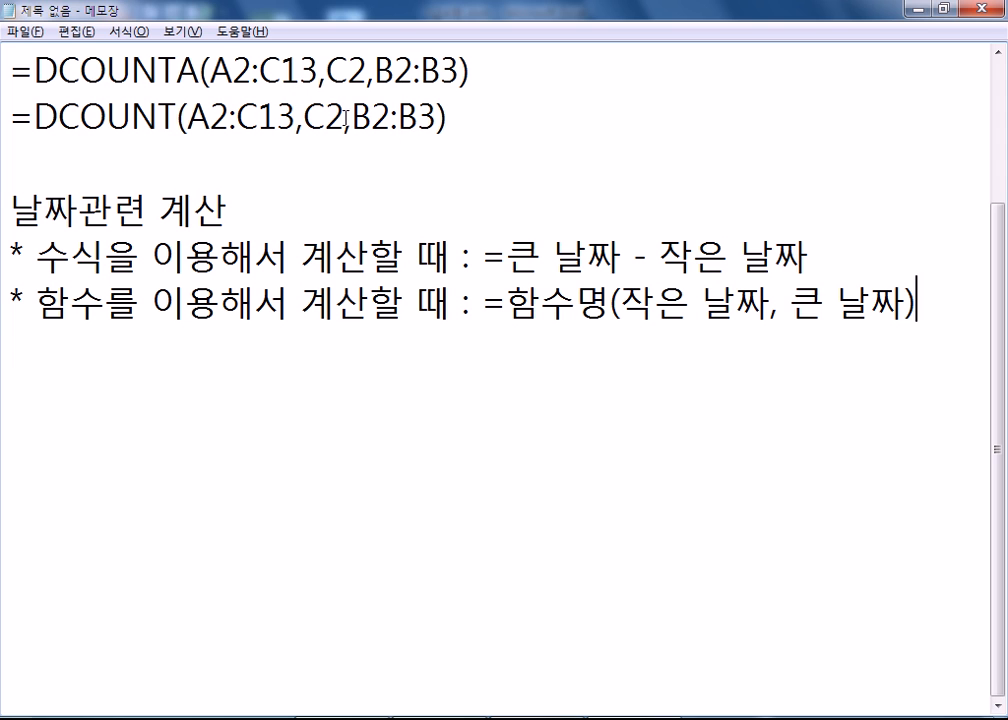
{"action": "key", "text": "Return"}
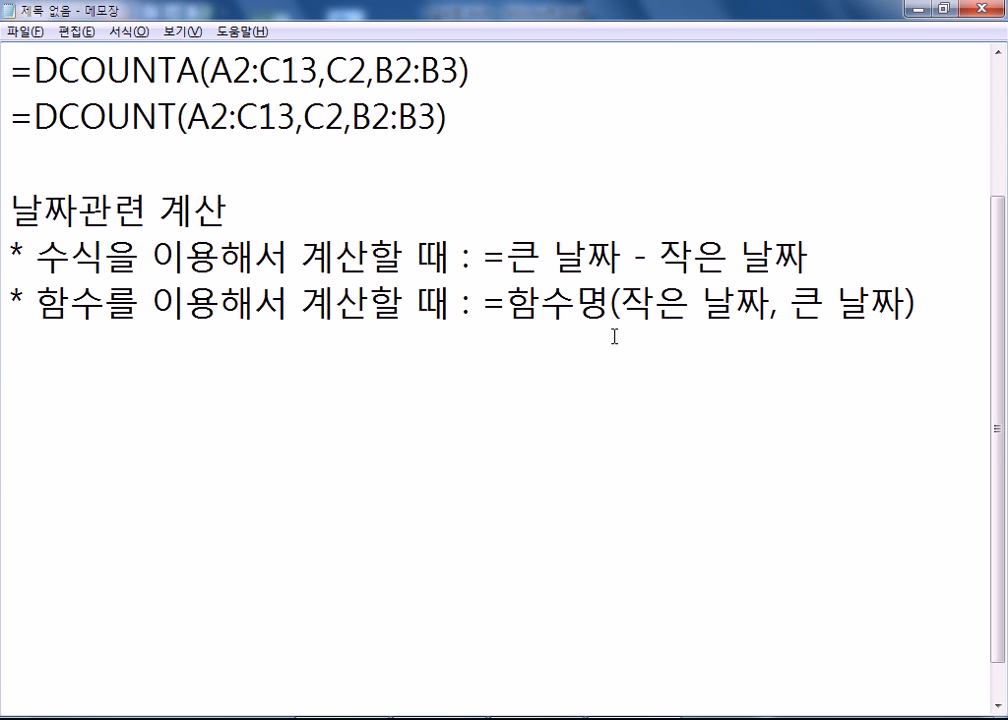
{"action": "left_click_drag", "start_coordinate": [636, 301], "coordinate": [908, 302]}
{"action": "left_click", "coordinate": [803, 357]}
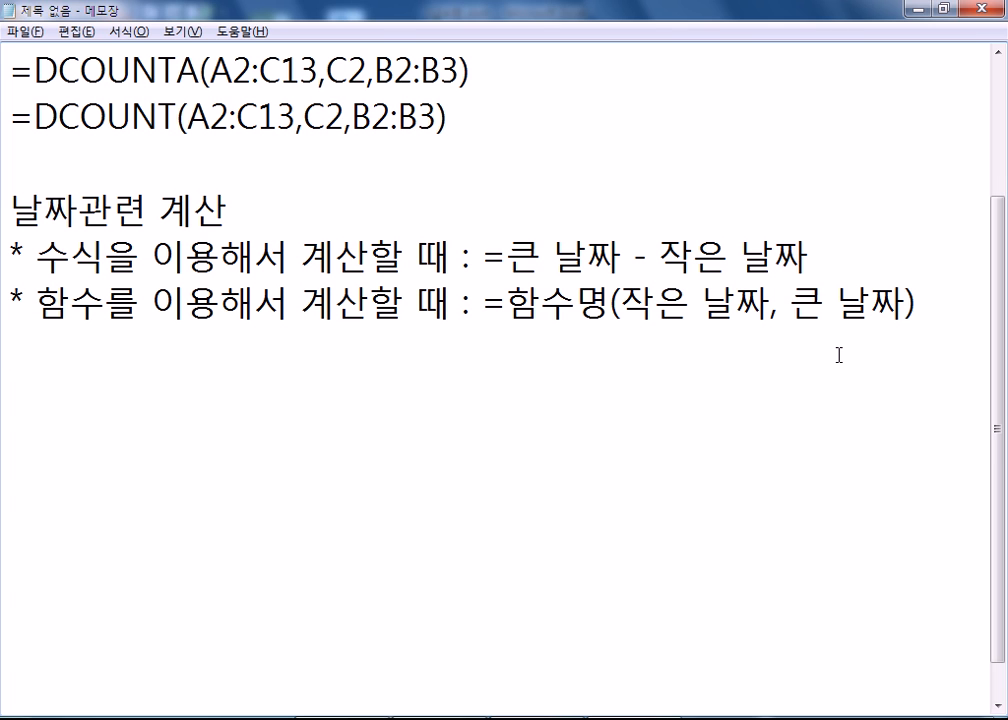
{"action": "key", "text": "Return"}
Step: Write the syntax line "=DATEDIF(작은 날짜, 큰 날짜, 옵션)" below the blank line and begin a new line
{"action": "type", "text": "=DA"}
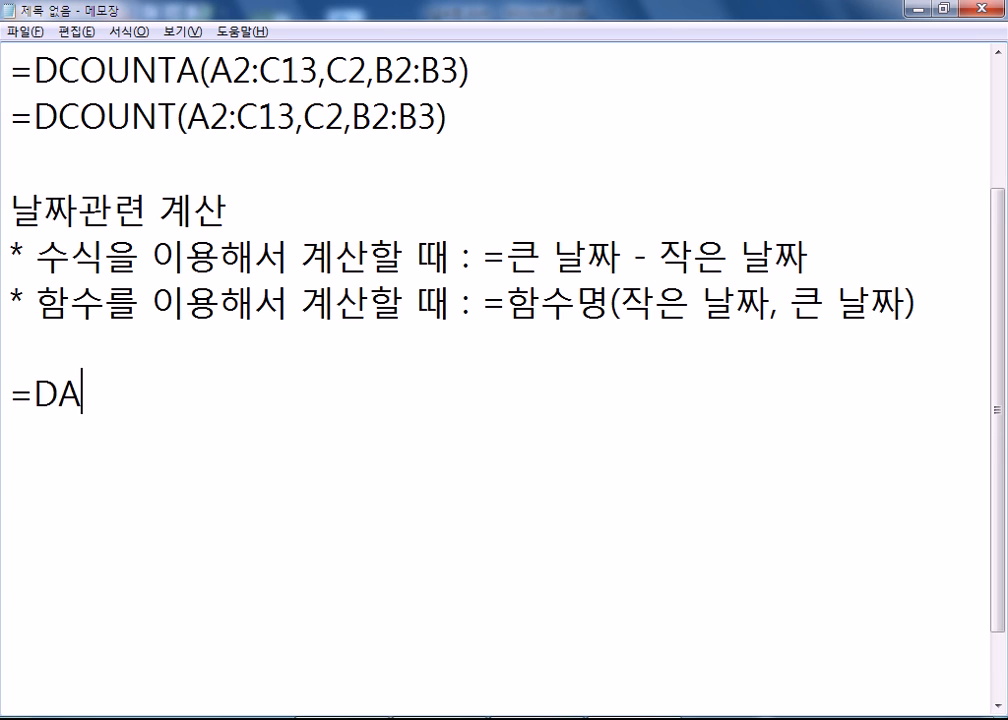
{"action": "type", "text": "TEDIF"}
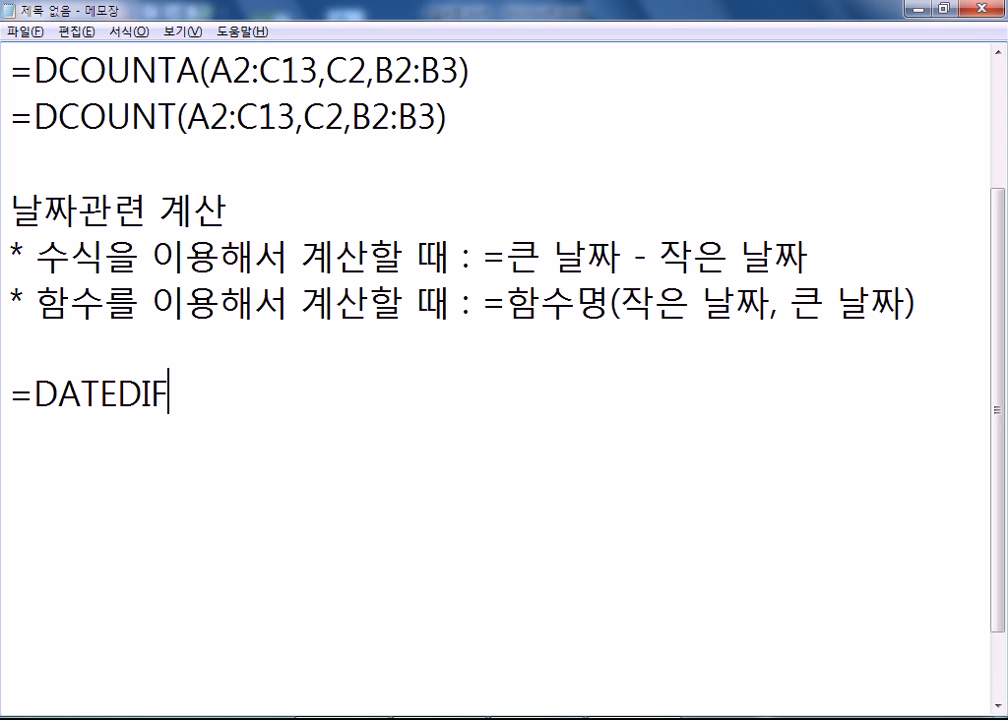
{"action": "type", "text": "(WKR"}
{"action": "key", "text": "BackSpace"}
{"action": "key", "text": "BackSpace"}
{"action": "key", "text": "BackSpace"}
{"action": "key", "text": "Hangul"}
{"action": "type", "text": "작은 나ㄹ짜. ㅋ"}
{"action": "key", "text": "BackSpace"}
{"action": "key", "text": "BackSpace"}
{"action": "key", "text": "BackSpace"}
{"action": "type", "text": ", ㅋㅡㄴ 날짜, 오"}
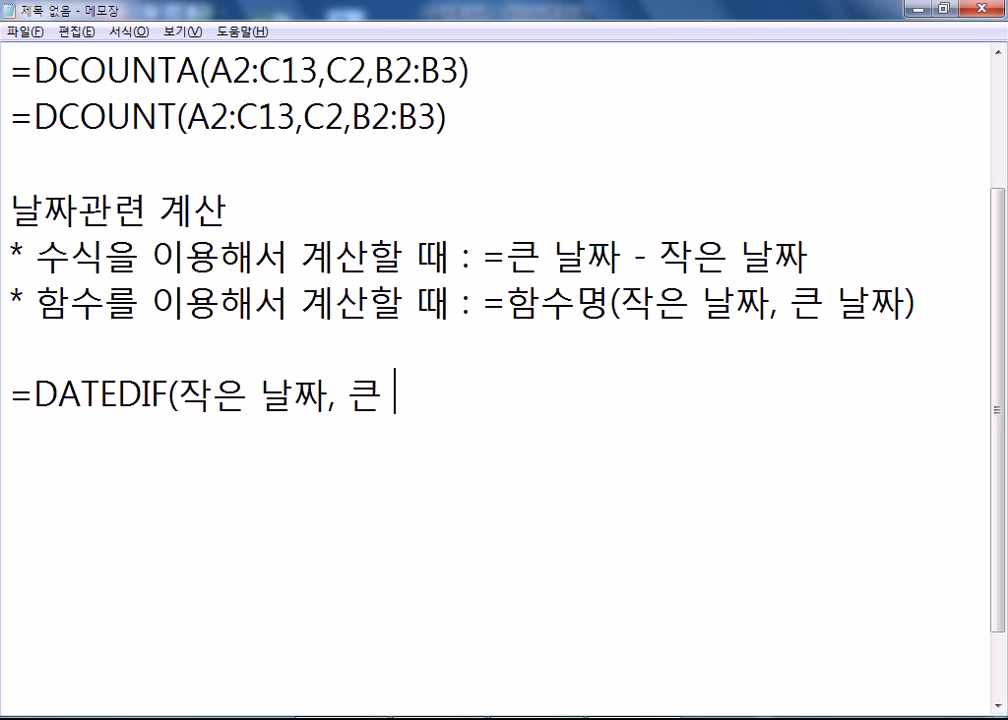
{"action": "type", "text": "ㅂ션)"}
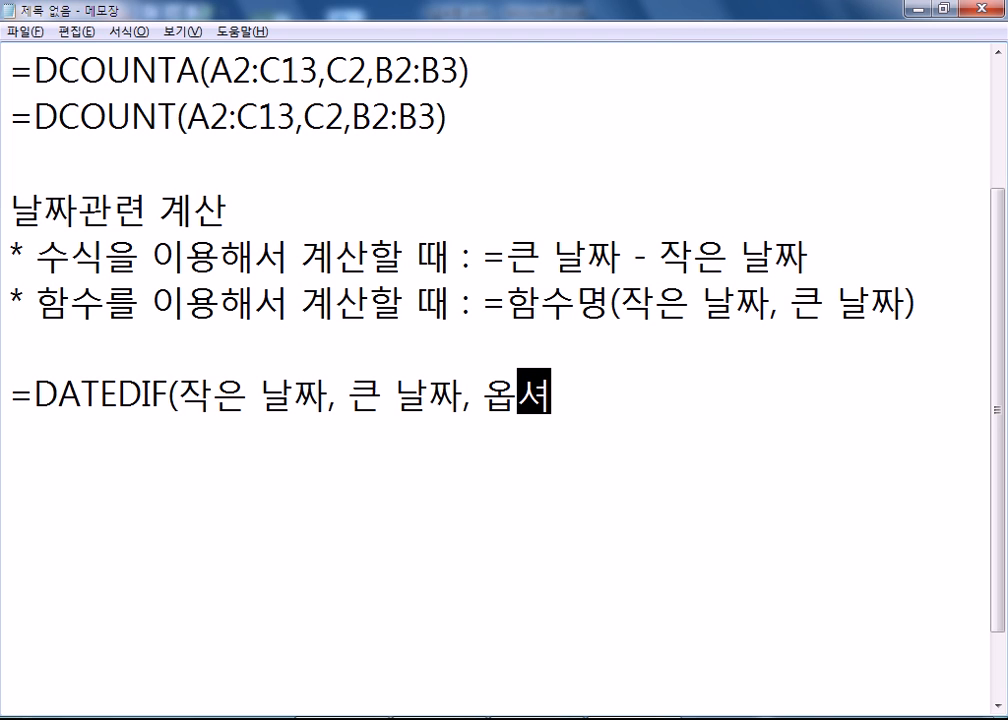
{"action": "key", "text": "Return"}
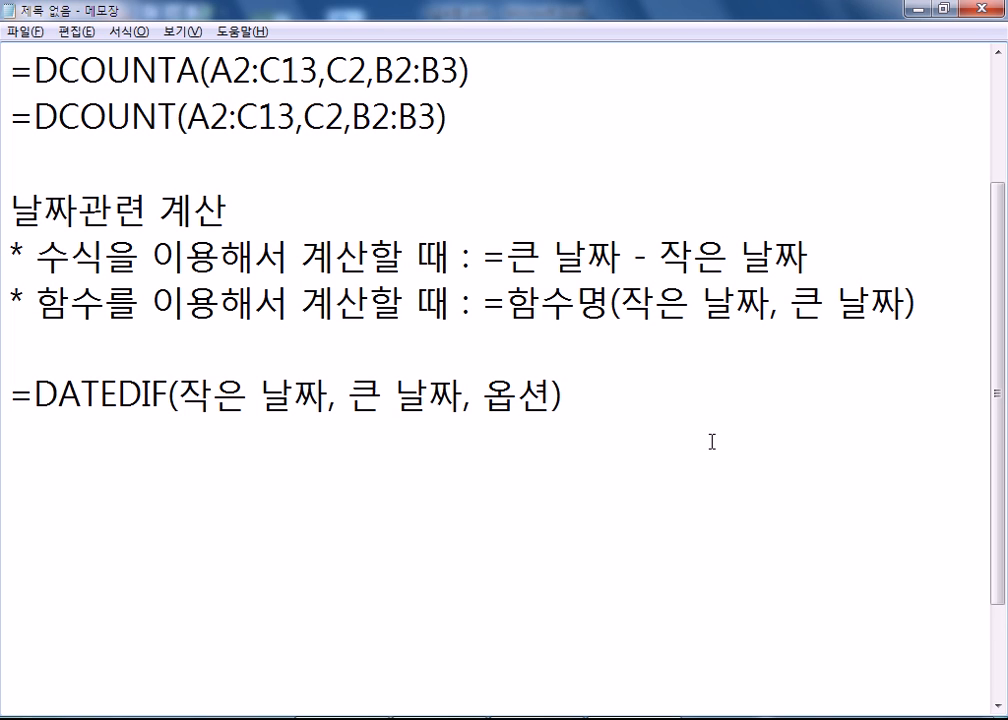
Step: Write the example =DATEDIF("2000-3-7", "2015-3-24", "Y") under the DATEDIF syntax line, followed by a new line
{"action": "type", "text": "=DATE"}
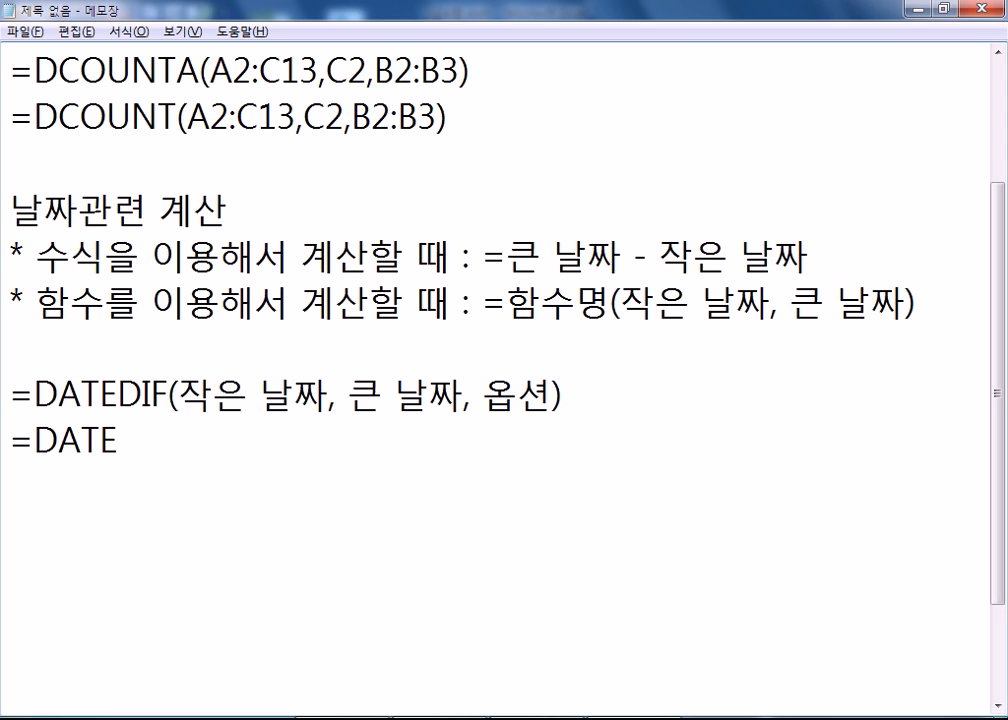
{"action": "type", "text": "DIF("}
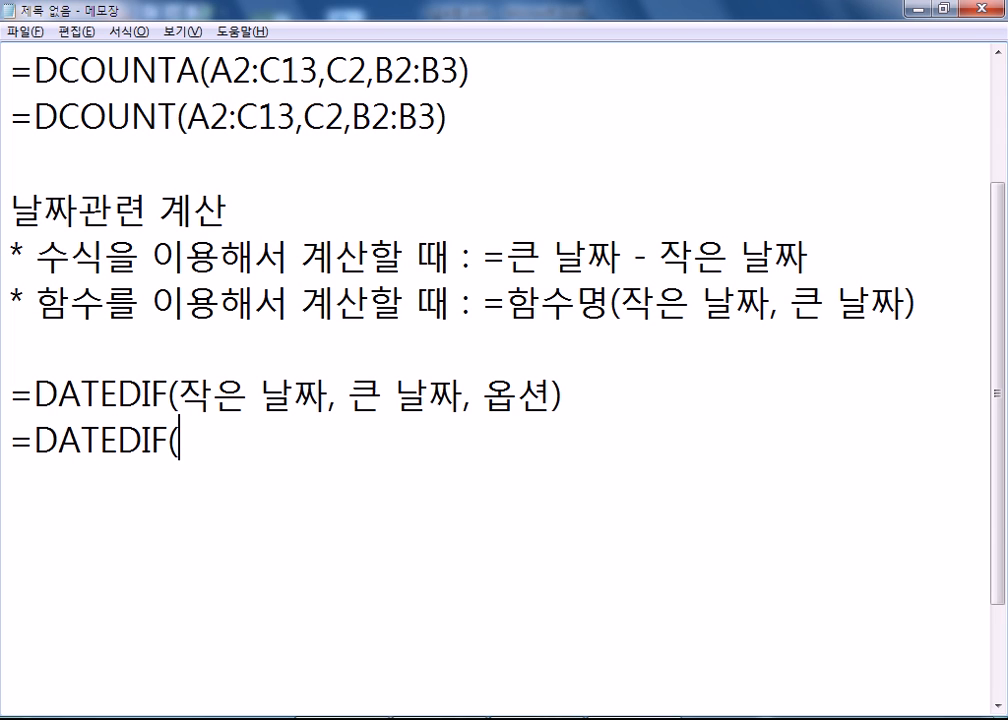
{"action": "type", "text": "\"200"}
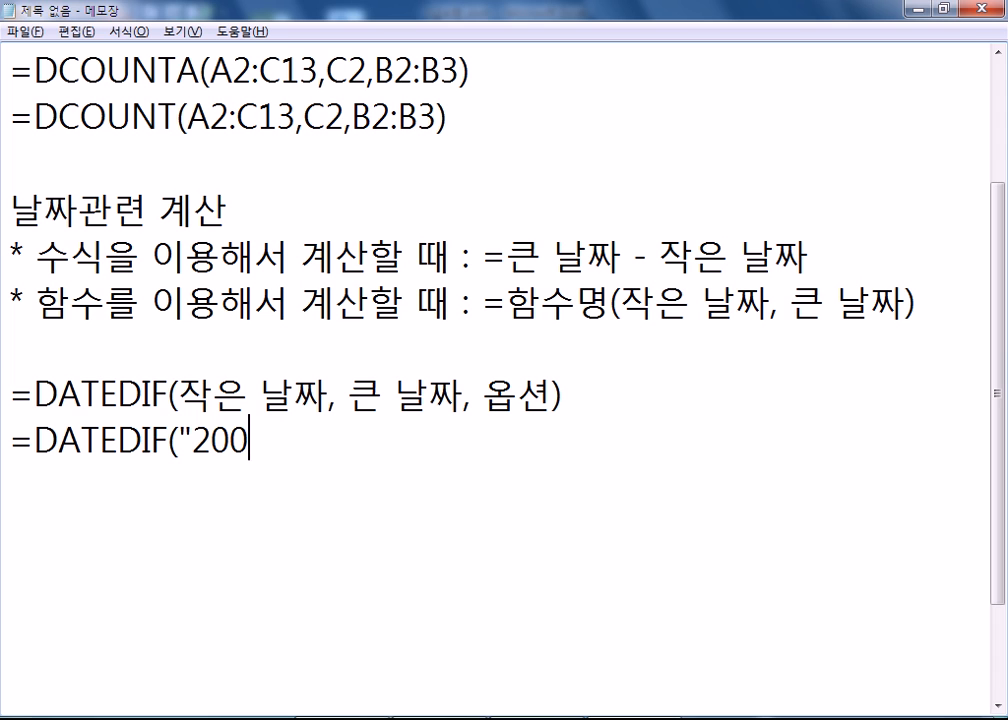
{"action": "type", "text": "0-3-7"}
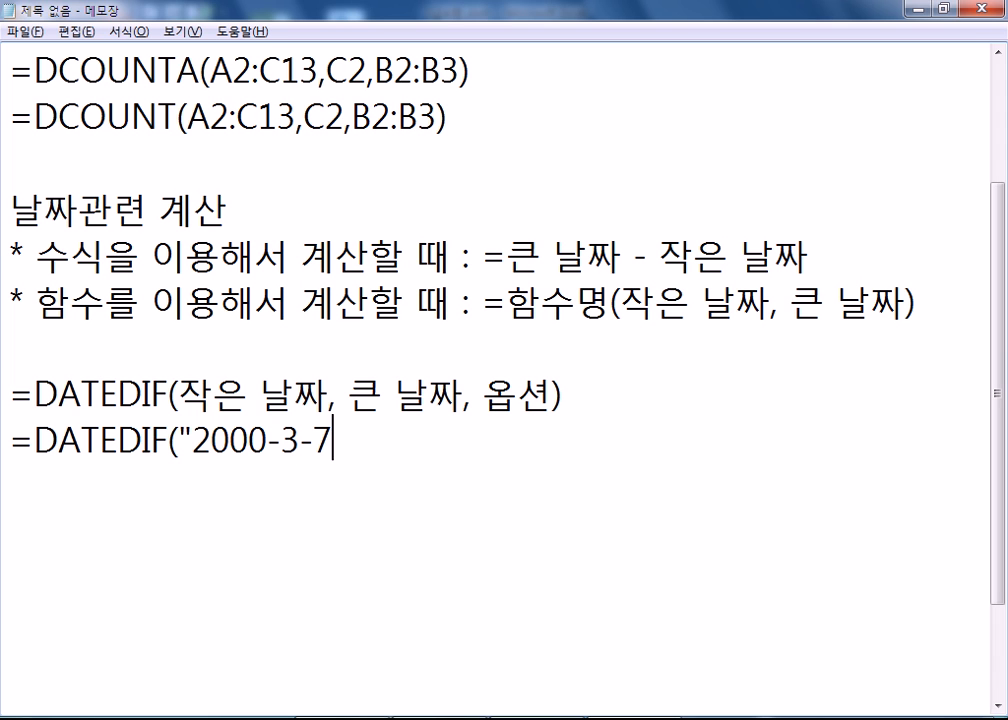
{"action": "type", "text": "\", \"23"}
{"action": "key", "text": "BackSpace"}
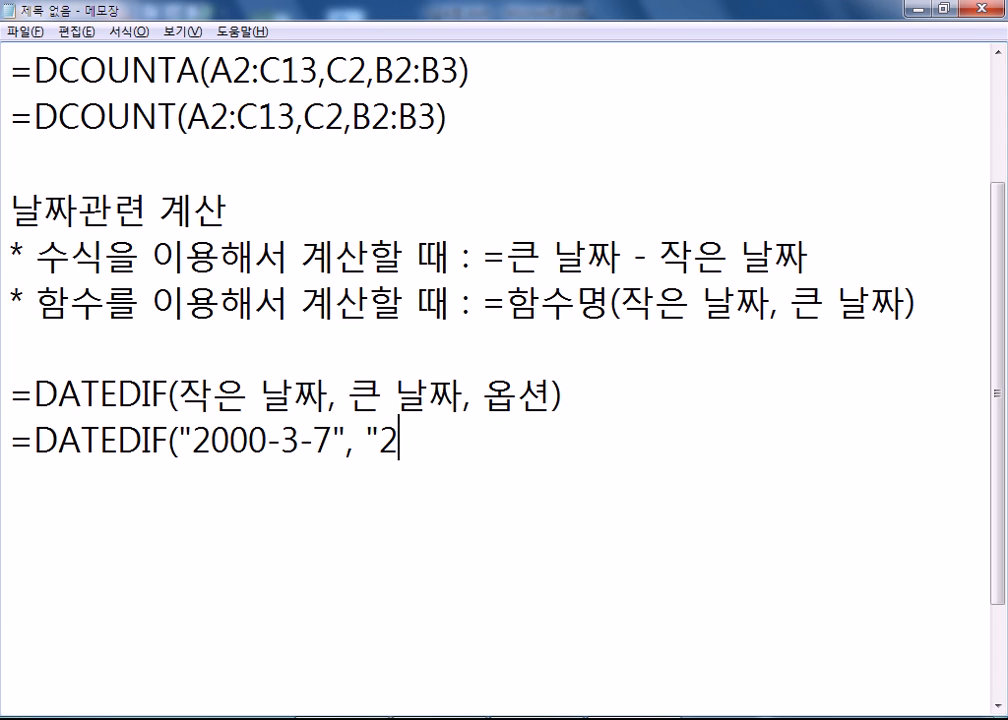
{"action": "type", "text": "015-3"}
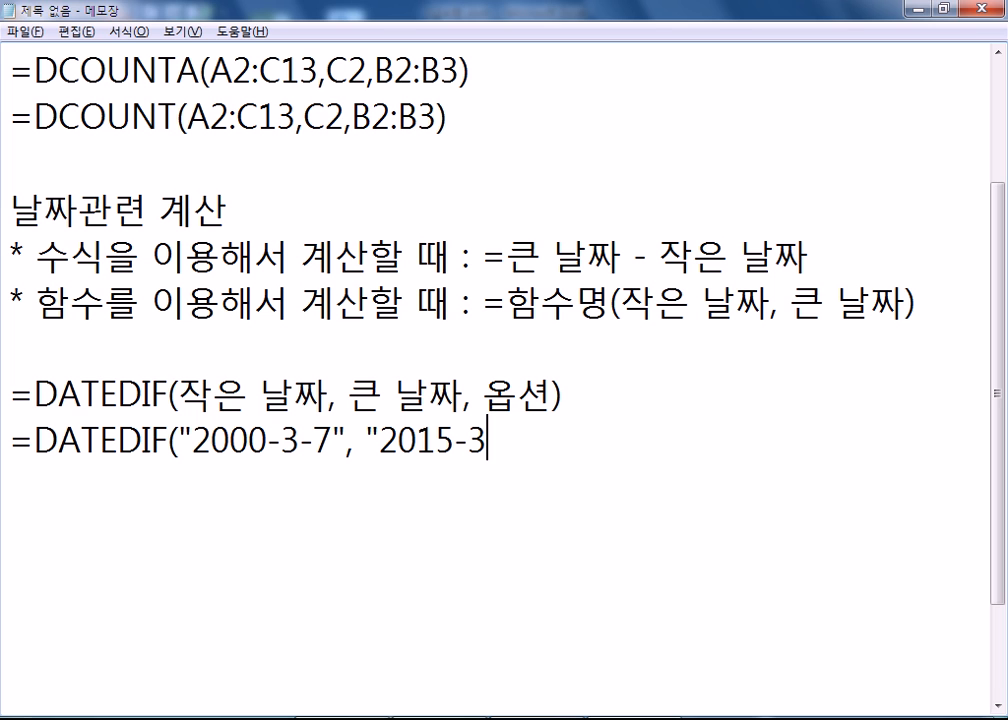
{"action": "type", "text": "-24\", \""}
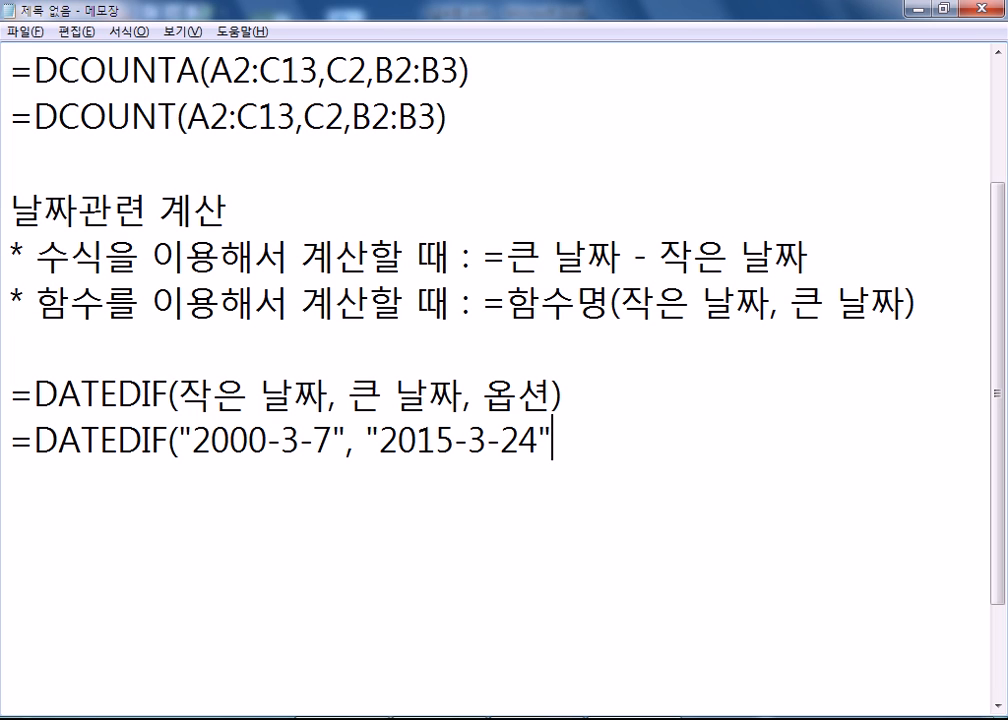
{"action": "type", "text": "Y\")"}
{"action": "key", "text": "Return"}
Step: Duplicate the DATEDIF example line so that there are six identical lines
{"action": "key", "text": "Up"}
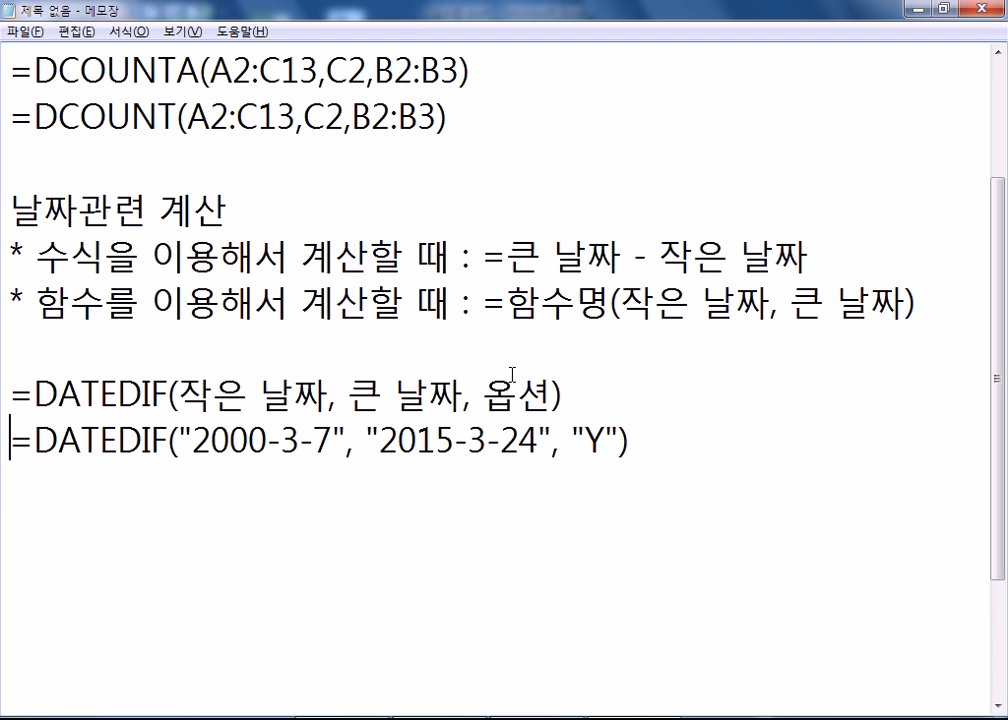
{"action": "key", "text": "shift+Down"}
{"action": "key", "text": "ctrl+c"}
{"action": "key", "text": "ctrl+v"}
{"action": "key", "text": "ctrl+v"}
{"action": "key", "text": "ctrl+v"}
{"action": "key", "text": "ctrl+v"}
{"action": "key", "text": "ctrl+v"}
{"action": "key", "text": "ctrl+v"}
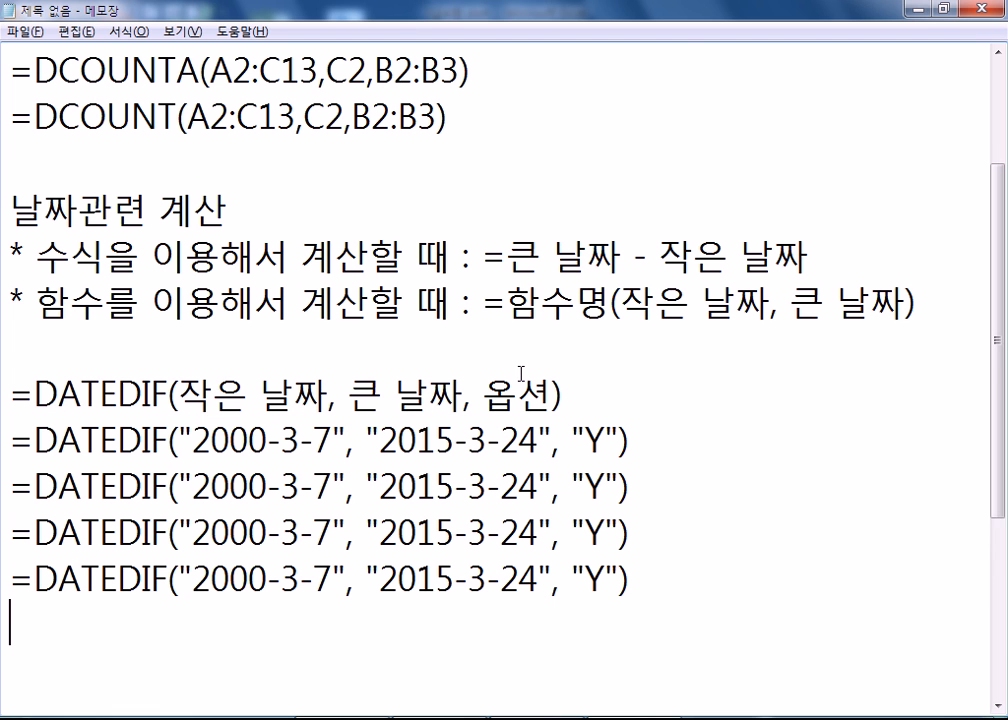
Step: Change the option in the second, third and fourth DATEDIF examples to "M", "YM" and "D"
{"action": "left_click_drag", "start_coordinate": [583, 438], "coordinate": [606, 440]}
{"action": "type", "text": "M"}
{"action": "left_click_drag", "start_coordinate": [590, 483], "coordinate": [602, 483]}
{"action": "left_click", "coordinate": [602, 483]}
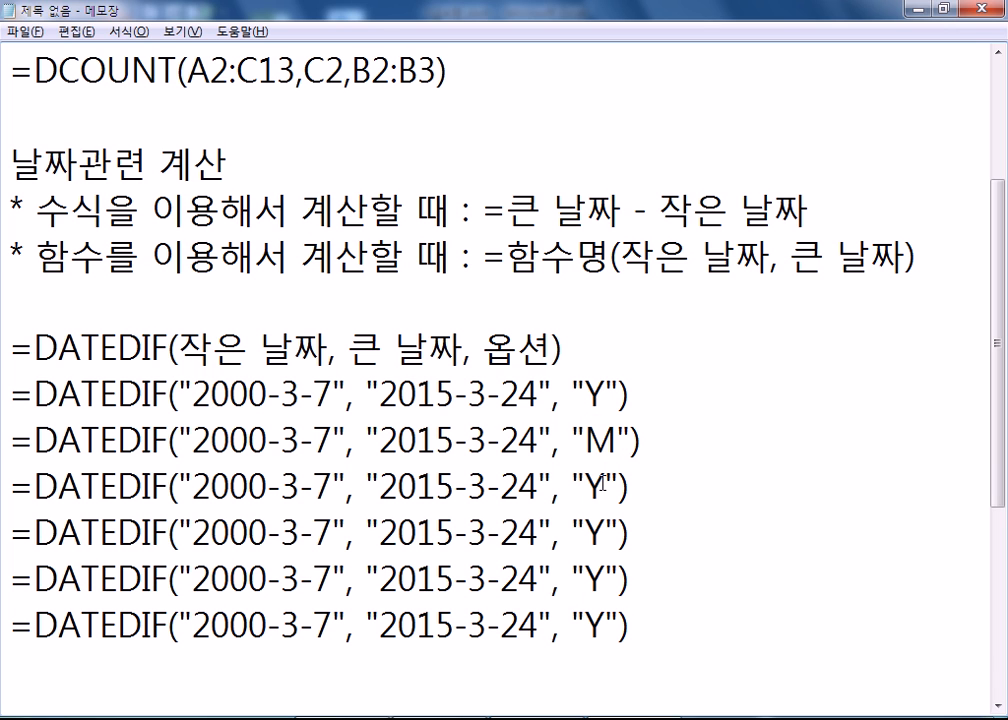
{"action": "type", "text": "M"}
{"action": "left_click_drag", "start_coordinate": [585, 535], "coordinate": [604, 535]}
{"action": "type", "text": "D"}
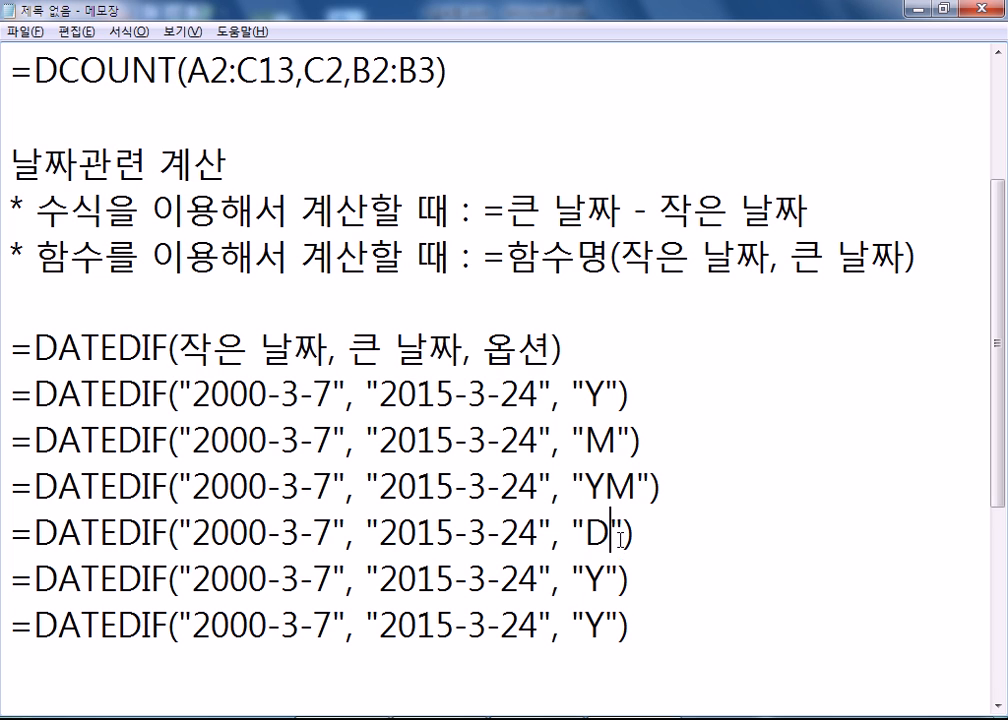
Step: Delete the two surplus "Y" example lines below the "D" example
{"action": "left_click", "coordinate": [592, 582]}
{"action": "left_click_drag", "start_coordinate": [9, 582], "coordinate": [11, 664]}
{"action": "key", "text": "Delete"}
Step: Label the "Y" example "연도" and the "M" example "월 수" after their closing parentheses
{"action": "left_click", "coordinate": [664, 396]}
{"action": "type", "text": "DUS"}
{"action": "key", "text": "BackSpace"}
{"action": "key", "text": "BackSpace"}
{"action": "key", "text": "BackSpace"}
{"action": "key", "text": "Hangul"}
{"action": "type", "text": "여ㅛ"}
{"action": "key", "text": "BackSpace"}
{"action": "key", "text": "BackSpace"}
{"action": "type", "text": "연도"}
{"action": "key", "text": "Down"}
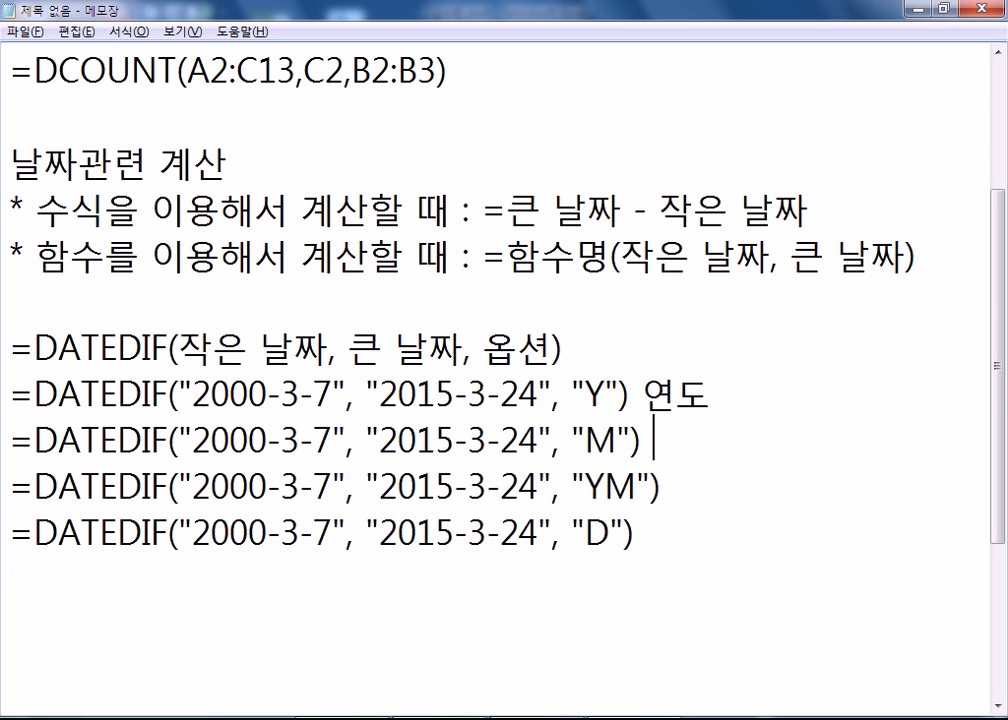
{"action": "type", "text": "월 수"}
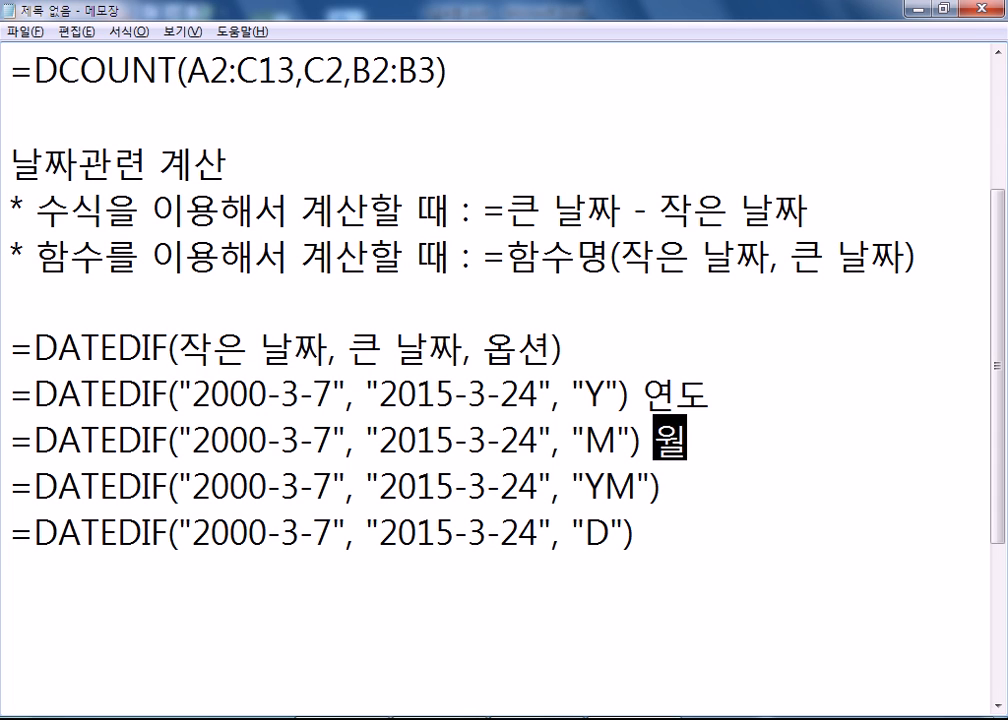
{"action": "key", "text": "Down"}
Step: Change the label of the "Y" example to "연 수"
{"action": "key", "text": "Up"}
{"action": "key", "text": "Up"}
{"action": "key", "text": "Right"}
{"action": "type", "text": "수"}
{"action": "key", "text": "Delete"}
{"action": "key", "text": "Left"}
Step: Label the "YM" example "연 수를 제외한 월 수" after its closing parenthesis
{"action": "key", "text": "Down"}
{"action": "key", "text": "Down"}
{"action": "type", "text": "연 수"}
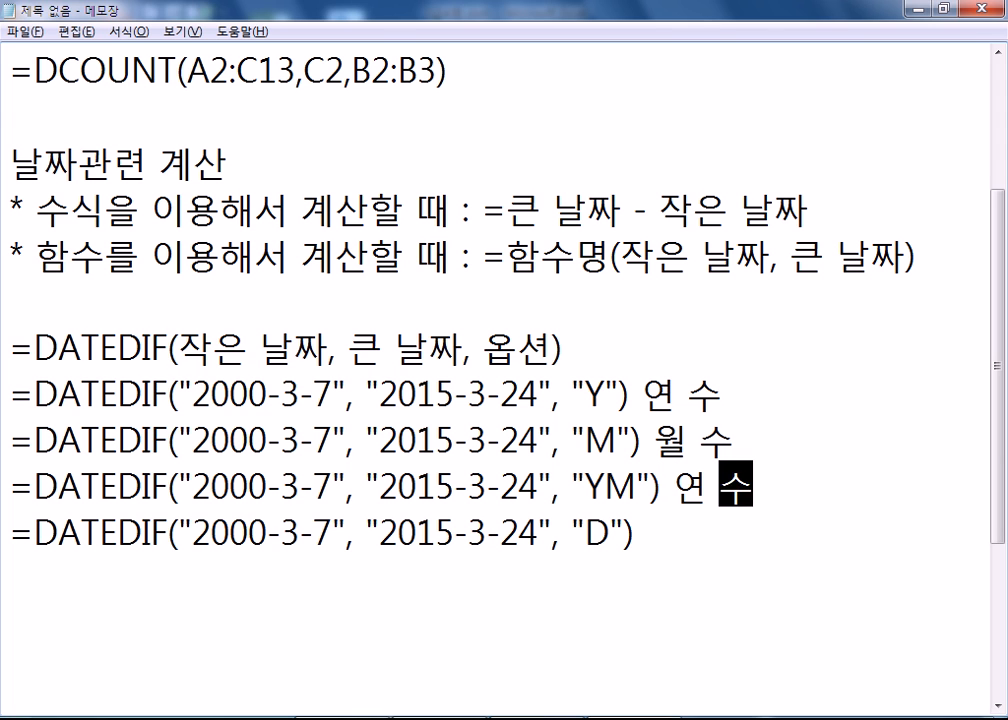
{"action": "type", "text": "를 제외한 월 "}
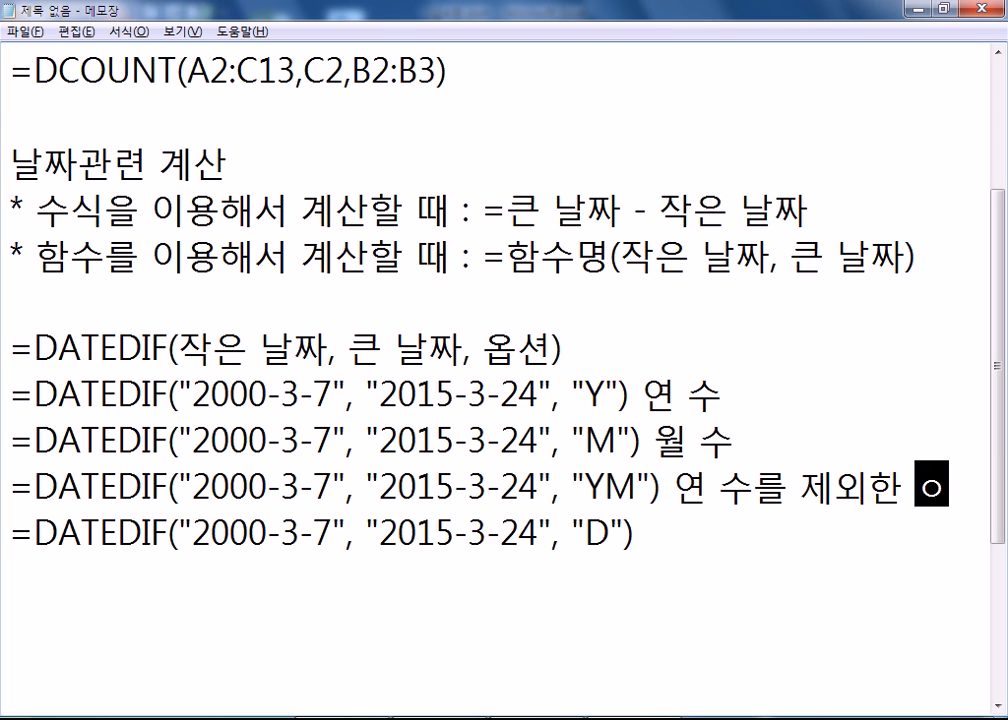
{"action": "type", "text": "수"}
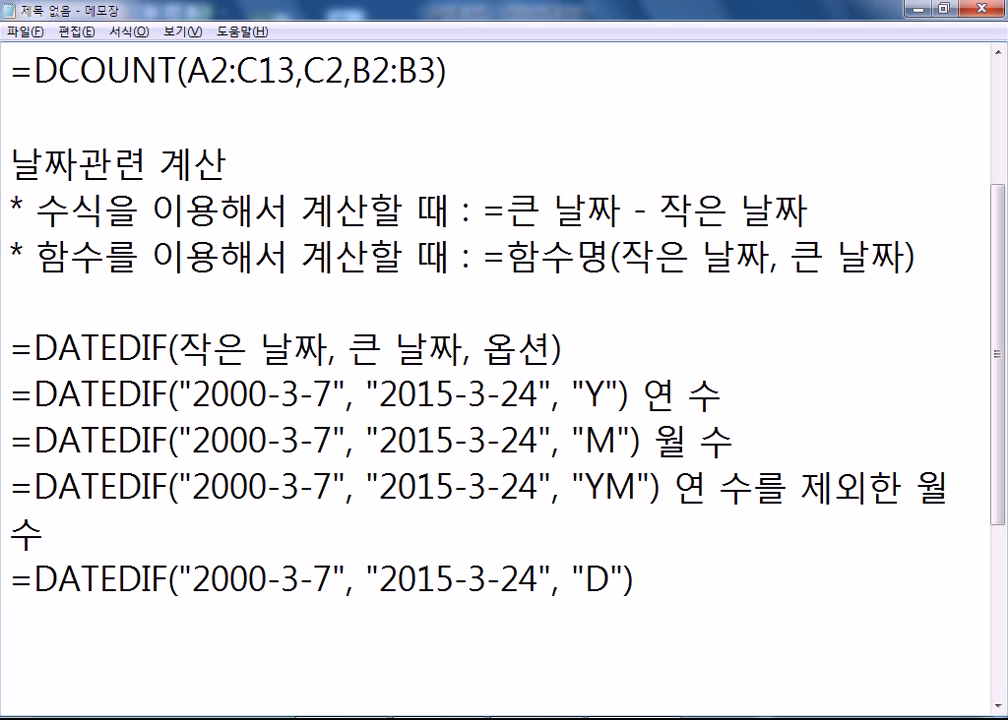
Step: Remove the spaces before 수 in the three labels so they read "연수", "월수" and "연수를 제외한 월수"
{"action": "key", "text": "Left"}
{"action": "key", "text": "Left"}
{"action": "key", "text": "Left"}
{"action": "key", "text": "Left"}
{"action": "key", "text": "Left"}
{"action": "key", "text": "Left"}
{"action": "key", "text": "Left"}
{"action": "key", "text": "Left"}
{"action": "key", "text": "Left"}
{"action": "key", "text": "Left"}
{"action": "key", "text": "Delete"}
{"action": "key", "text": "End"}
{"action": "key", "text": "Left"}
{"action": "key", "text": "Delete"}
{"action": "key", "text": "Up"}
{"action": "key", "text": "Left"}
{"action": "key", "text": "Left"}
{"action": "key", "text": "Up"}
{"action": "key", "text": "Left"}
{"action": "key", "text": "Delete"}
{"action": "key", "text": "Down"}
{"action": "key", "text": "Delete"}
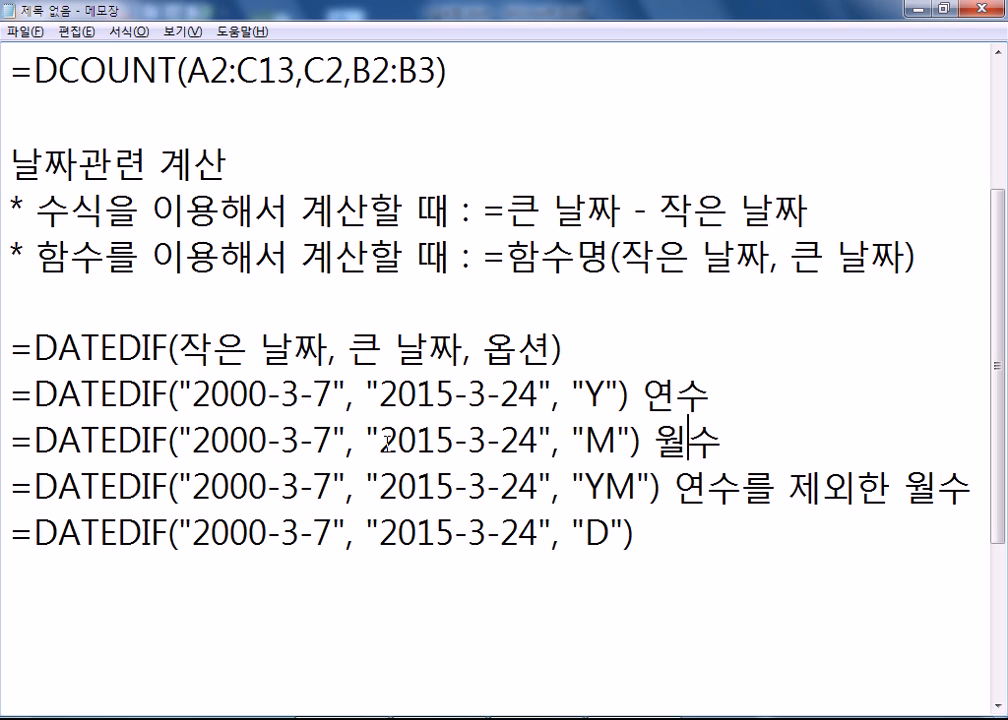
Step: Set the month of the start date to 2 in all four DATEDIF examples
{"action": "left_click_drag", "start_coordinate": [289, 395], "coordinate": [302, 395]}
{"action": "type", "text": "2"}
{"action": "left_click_drag", "start_coordinate": [283, 440], "coordinate": [299, 440]}
{"action": "type", "text": "2"}
{"action": "left_click_drag", "start_coordinate": [283, 487], "coordinate": [299, 487]}
{"action": "type", "text": "2"}
{"action": "left_click_drag", "start_coordinate": [282, 532], "coordinate": [300, 532]}
{"action": "type", "text": "2"}
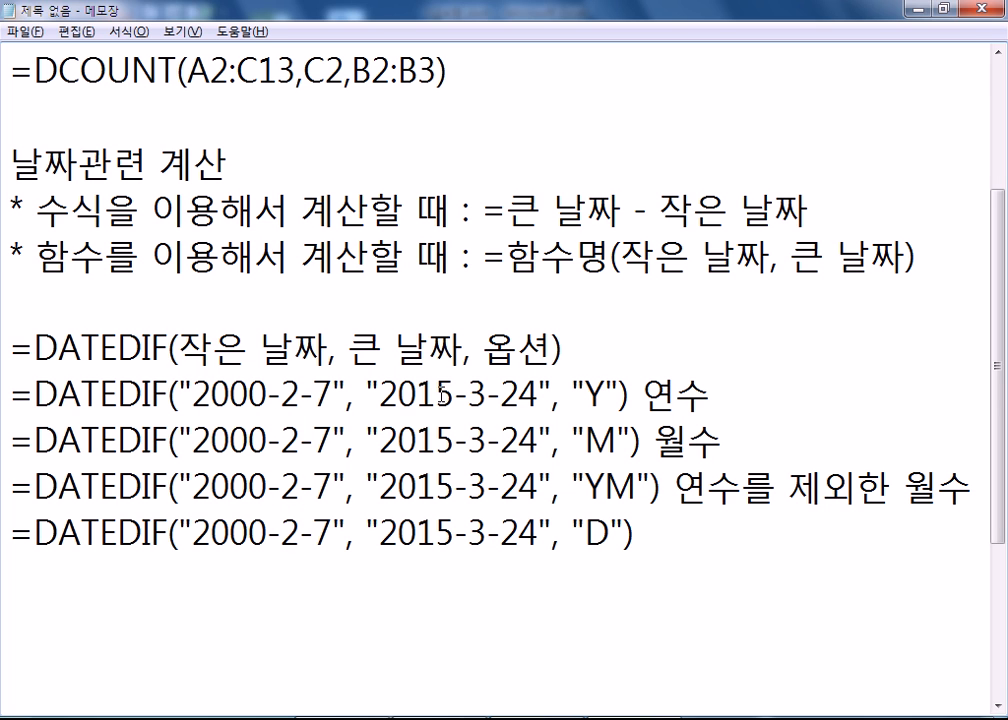
Step: Set the year of the start date to 2014 in all four DATEDIF examples
{"action": "left_click", "coordinate": [728, 398]}
{"action": "left_click_drag", "start_coordinate": [231, 397], "coordinate": [264, 397]}
{"action": "type", "text": "14"}
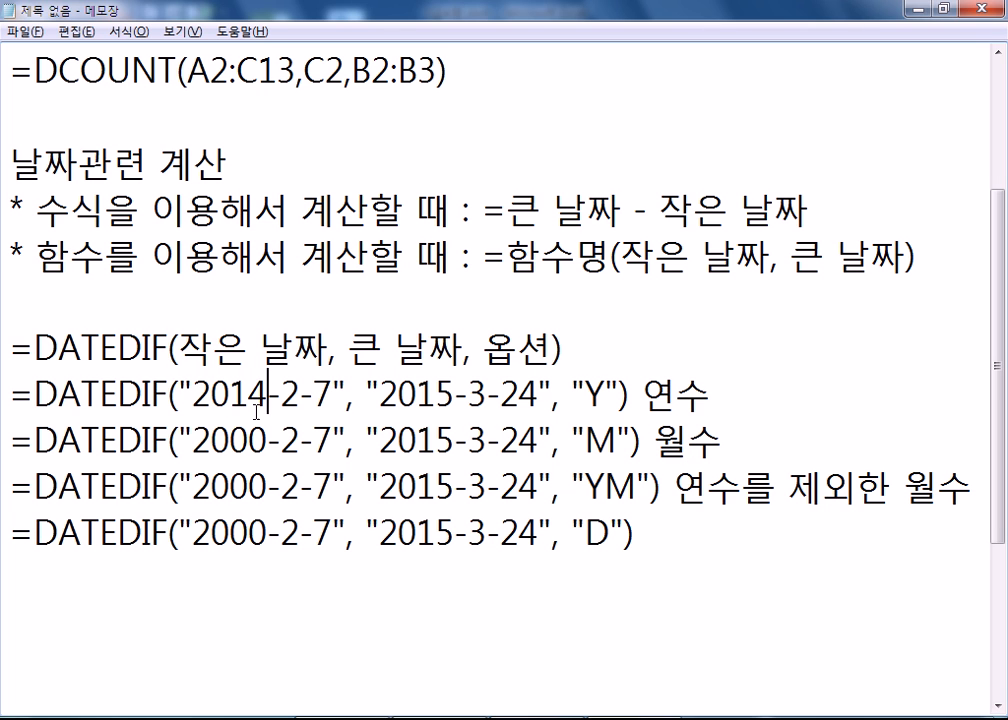
{"action": "left_click_drag", "start_coordinate": [231, 440], "coordinate": [264, 440]}
{"action": "type", "text": "14"}
{"action": "left_click_drag", "start_coordinate": [218, 486], "coordinate": [244, 486]}
{"action": "type", "text": "4"}
{"action": "left_click", "coordinate": [232, 490]}
{"action": "type", "text": "1"}
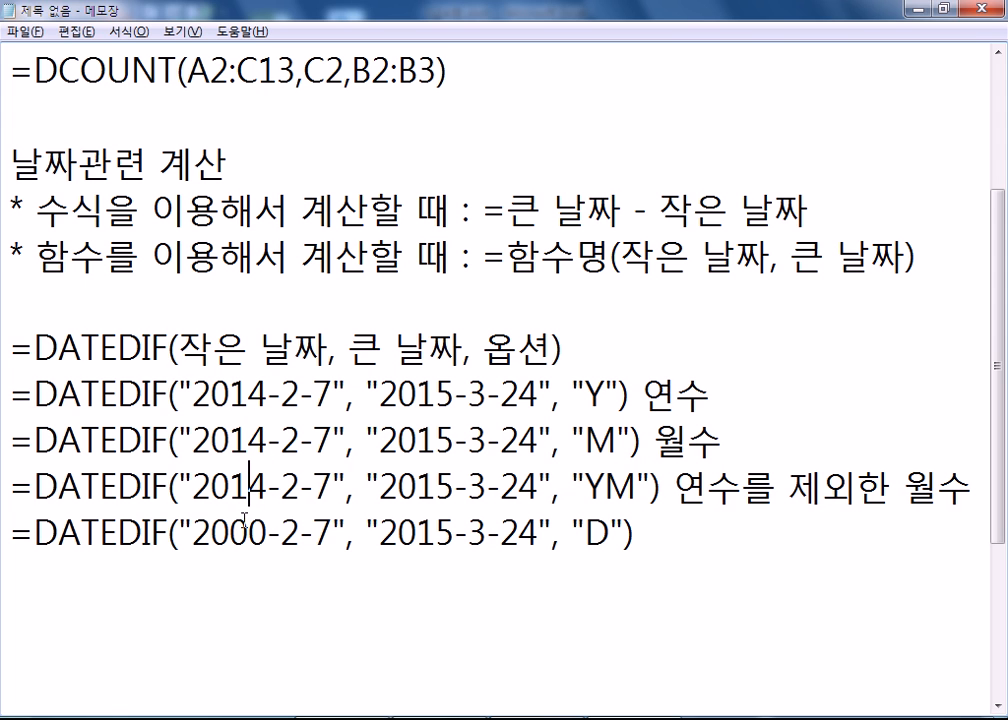
{"action": "left_click_drag", "start_coordinate": [231, 533], "coordinate": [264, 533]}
{"action": "type", "text": "14"}
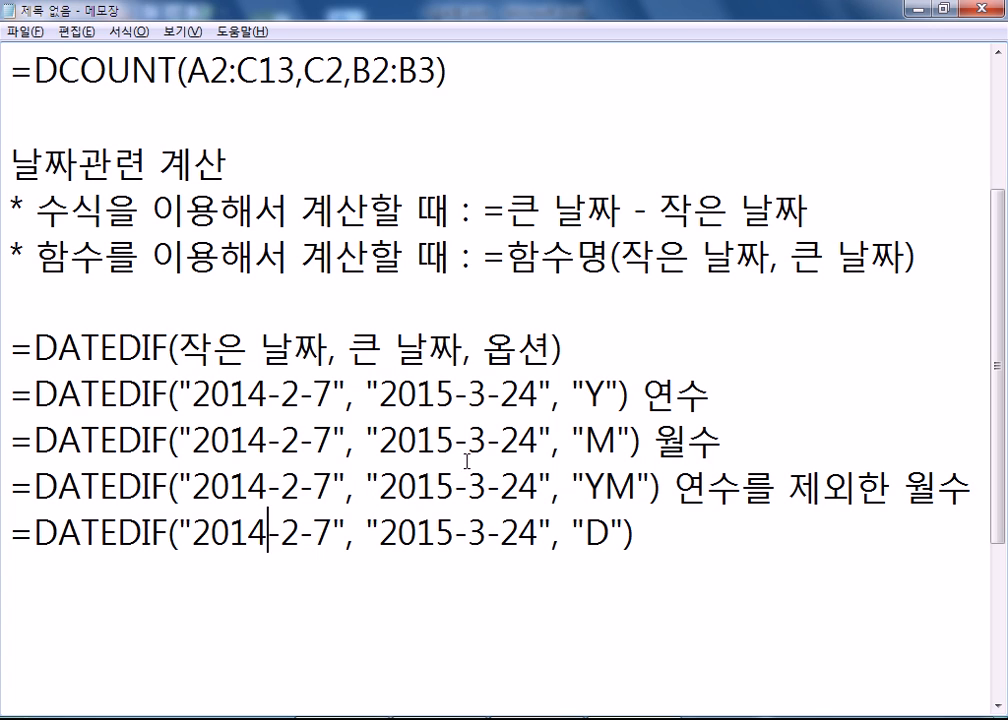
Step: Examine the dates and the "Y", "M" and "YM" options in the DATEDIF examples against their labels
{"action": "left_click", "coordinate": [487, 395]}
{"action": "left_click", "coordinate": [761, 395]}
{"action": "left_click", "coordinate": [464, 402]}
{"action": "left_click", "coordinate": [752, 444]}
{"action": "left_click_drag", "start_coordinate": [584, 489], "coordinate": [636, 489]}
{"action": "left_click", "coordinate": [672, 476]}
{"action": "left_click_drag", "start_coordinate": [711, 392], "coordinate": [583, 400]}
{"action": "left_click_drag", "start_coordinate": [672, 488], "coordinate": [777, 488]}
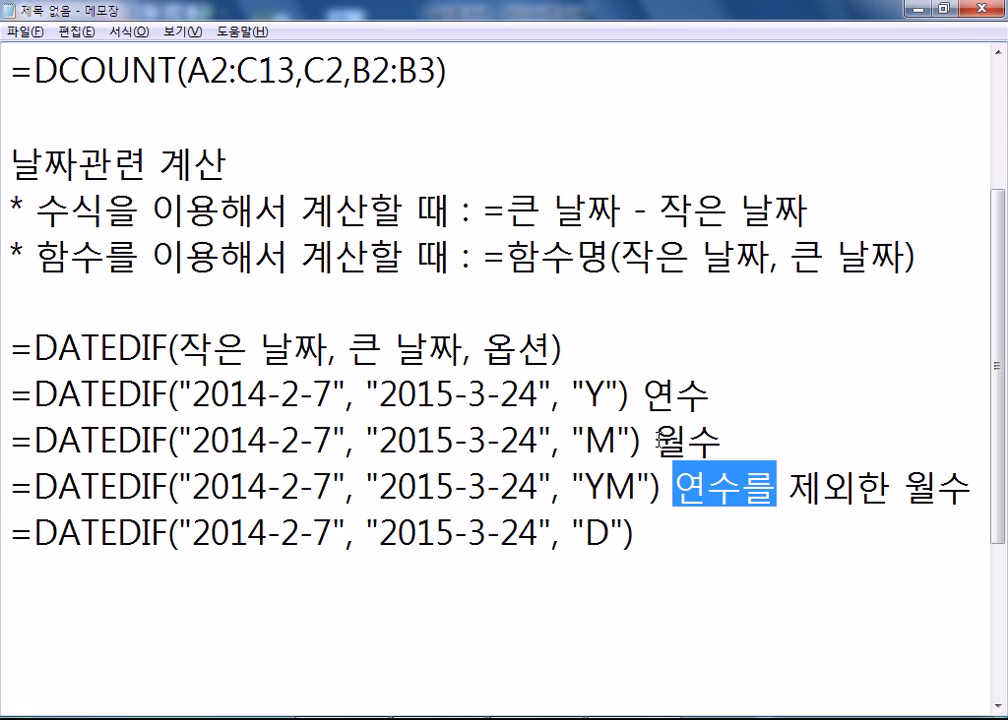
{"action": "left_click_drag", "start_coordinate": [588, 437], "coordinate": [630, 440]}
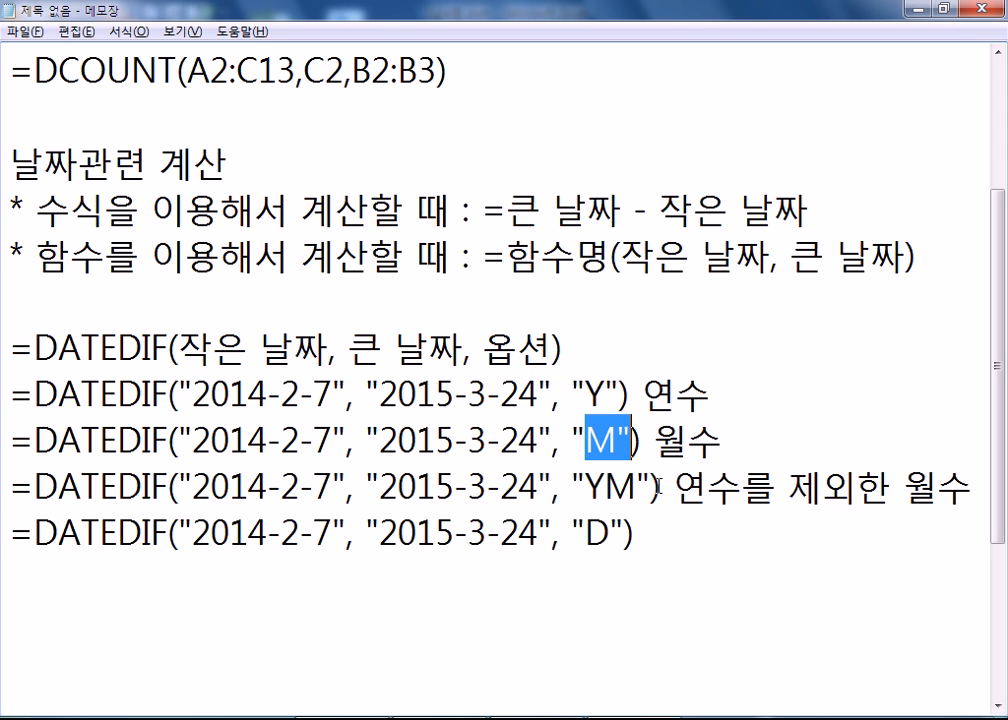
{"action": "left_click", "coordinate": [670, 531]}
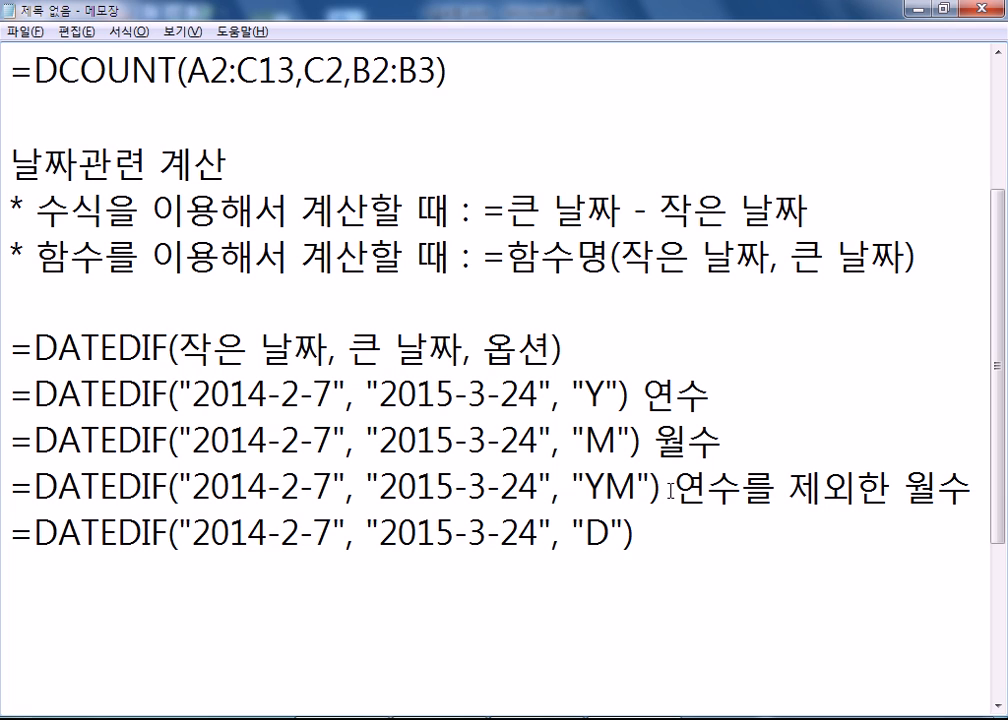
{"action": "double_click", "coordinate": [600, 397]}
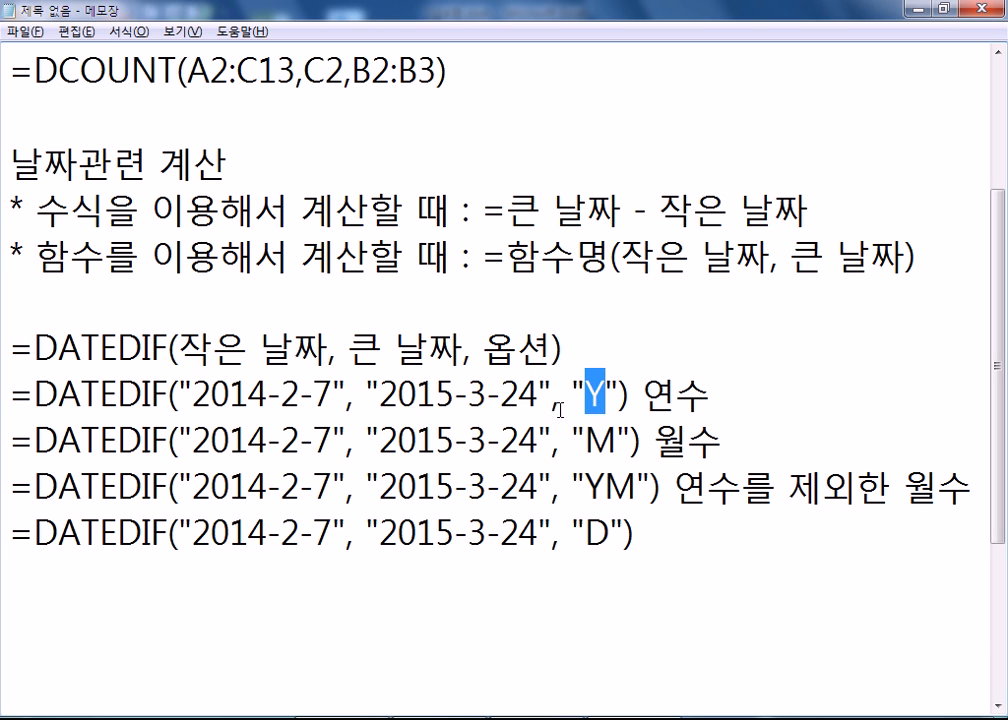
{"action": "left_click", "coordinate": [723, 397]}
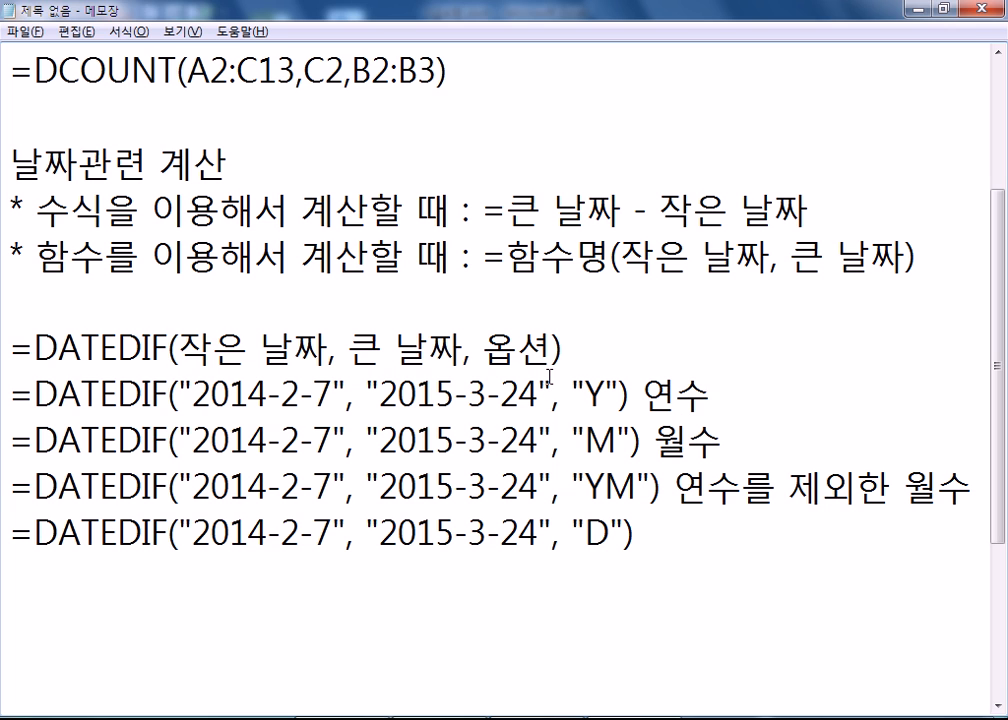
Step: Label the "D" example "일수" and start a new line below it
{"action": "left_click", "coordinate": [672, 537]}
{"action": "type", "text": "일수"}
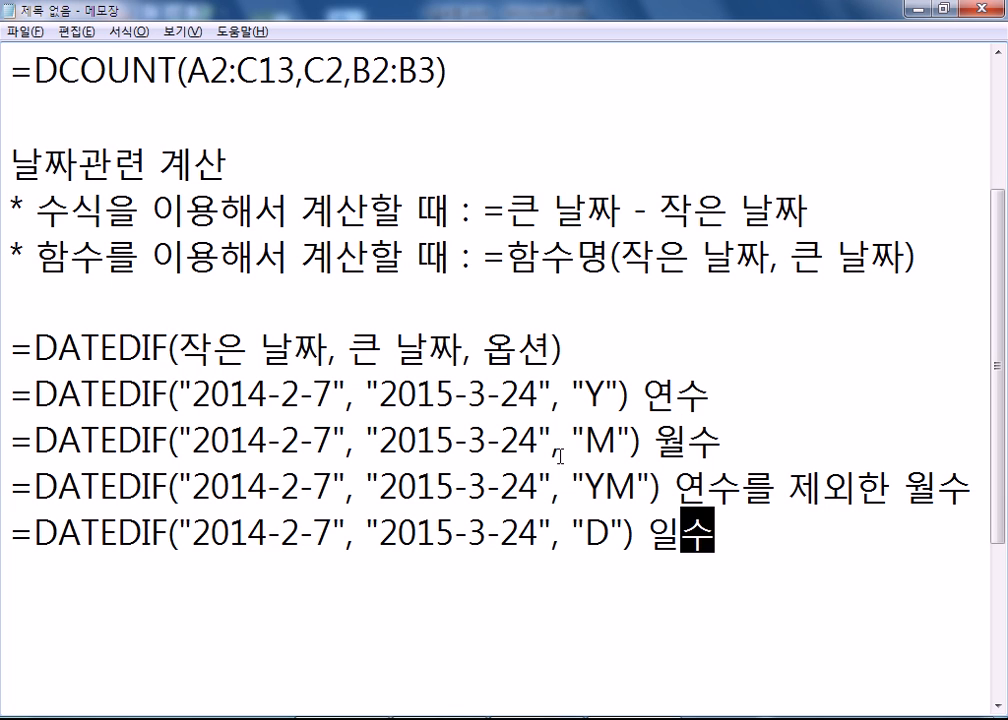
{"action": "key", "text": "Return"}
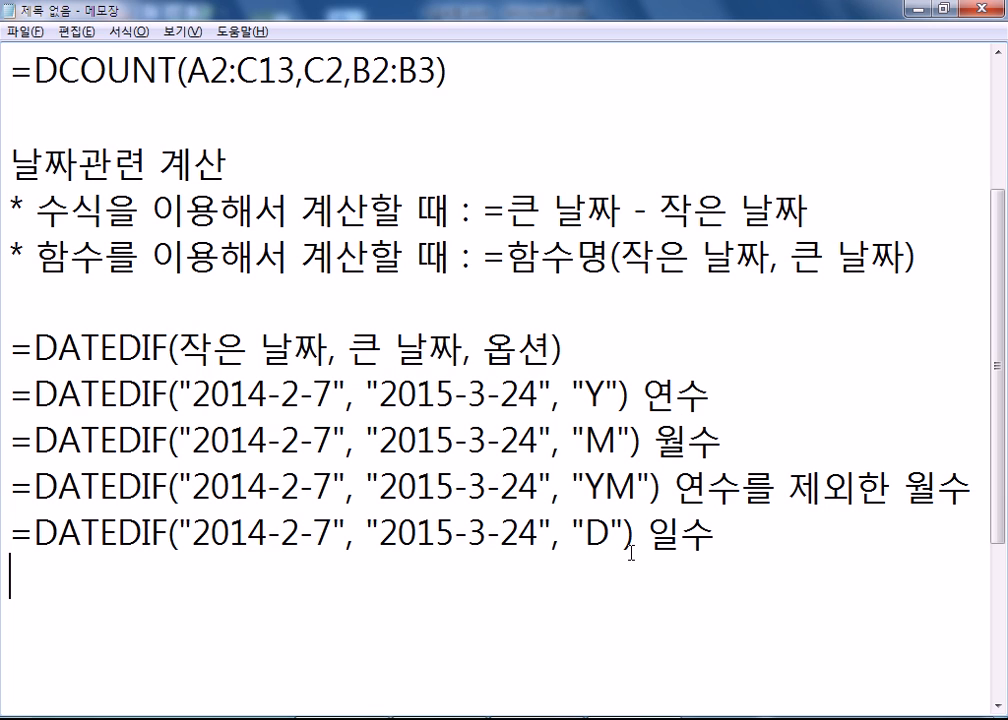
Step: Switch to Excel, discard the open formula in K3 and look for DATEDIF among all functions in the function wizard
{"action": "left_click", "coordinate": [167, 348]}
{"action": "left_click_drag", "start_coordinate": [167, 348], "coordinate": [36, 348]}
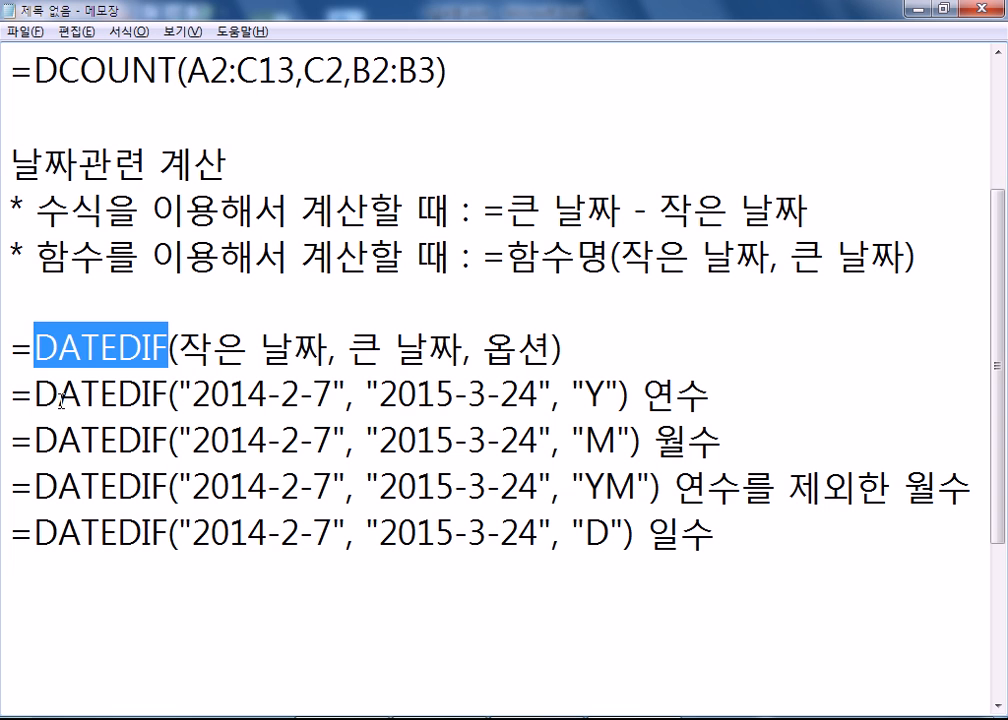
{"action": "key", "text": "alt+Tab"}
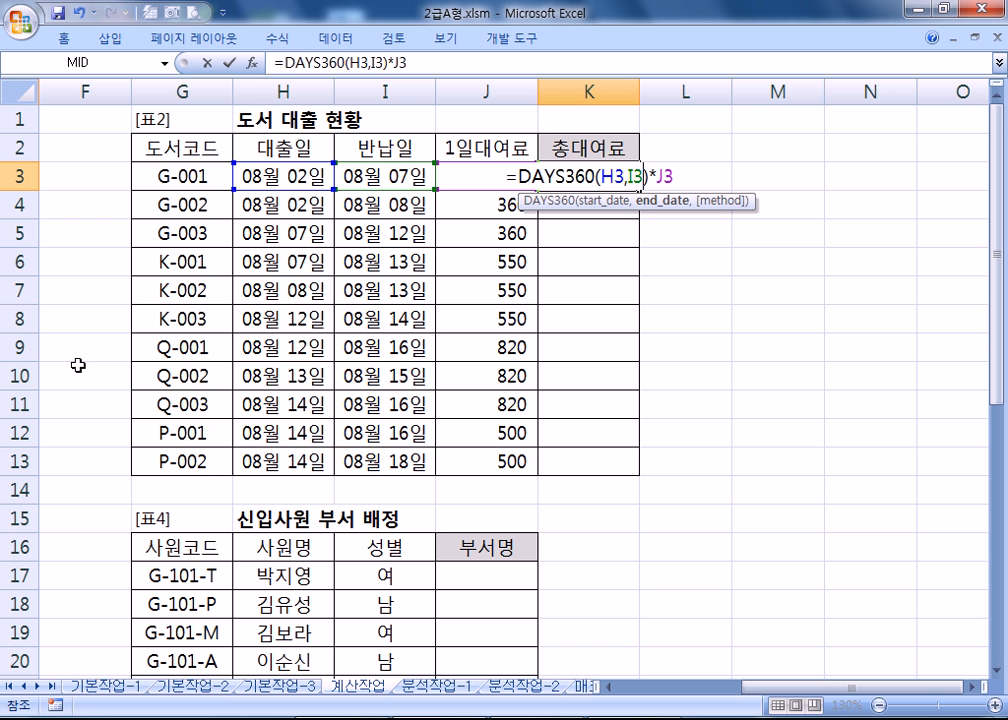
{"action": "key", "text": "Escape"}
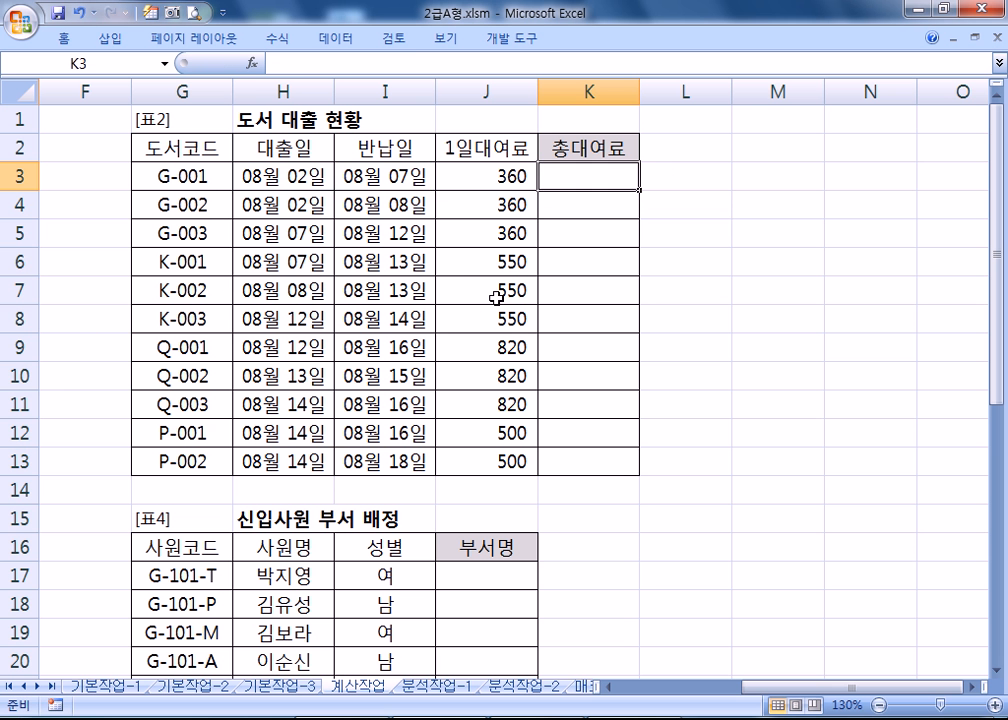
{"action": "left_click", "coordinate": [252, 62]}
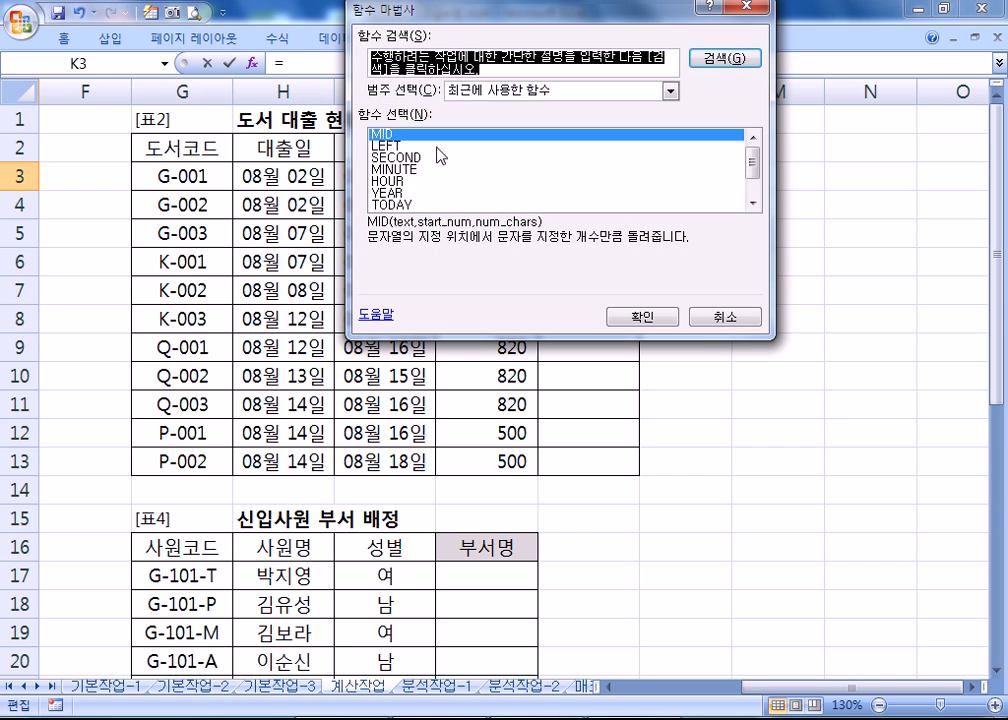
{"action": "left_click", "coordinate": [540, 91]}
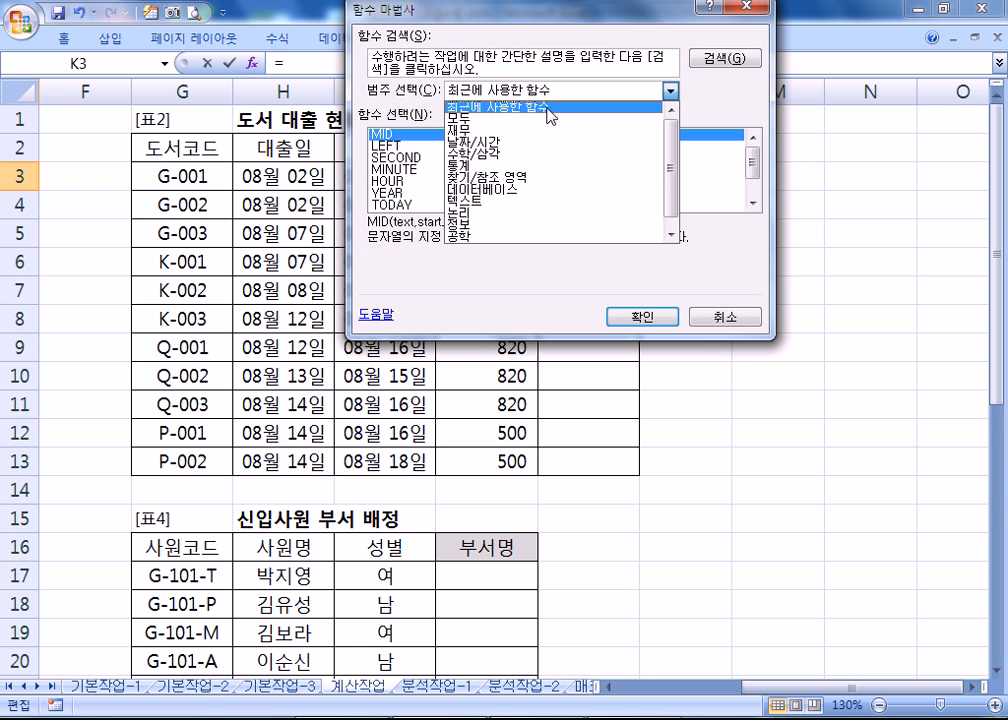
{"action": "left_click", "coordinate": [460, 114]}
{"action": "left_click_drag", "start_coordinate": [749, 163], "coordinate": [746, 132]}
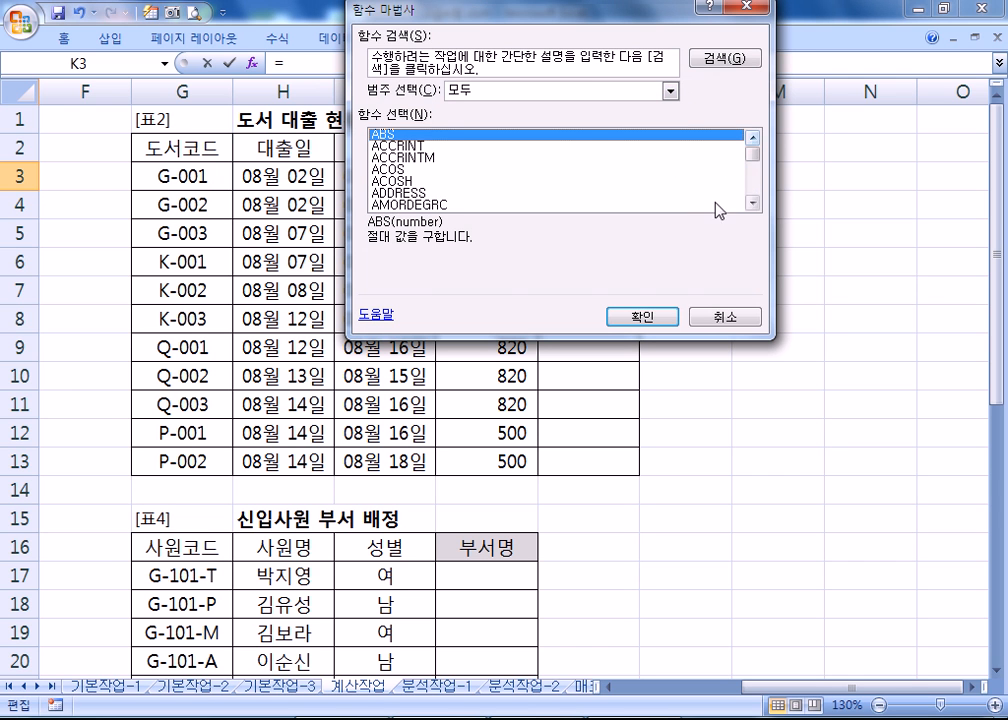
{"action": "left_click", "coordinate": [725, 317]}
Step: Switch to Notepad and review the arguments in the general DATEDIF syntax line
{"action": "key", "text": "alt+Tab"}
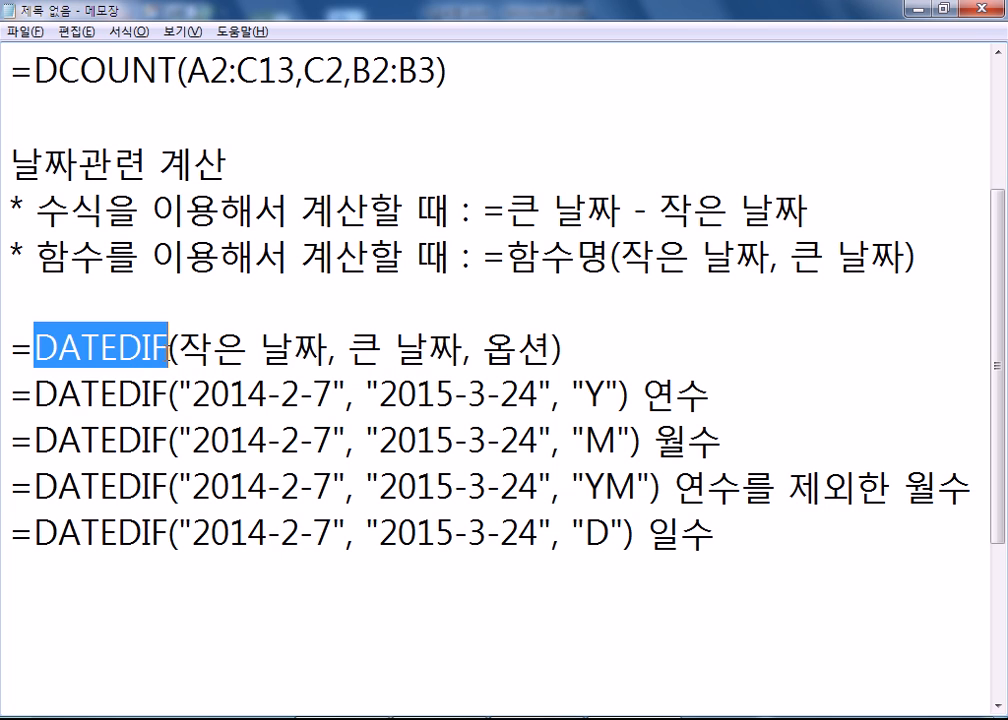
{"action": "left_click_drag", "start_coordinate": [188, 349], "coordinate": [552, 349]}
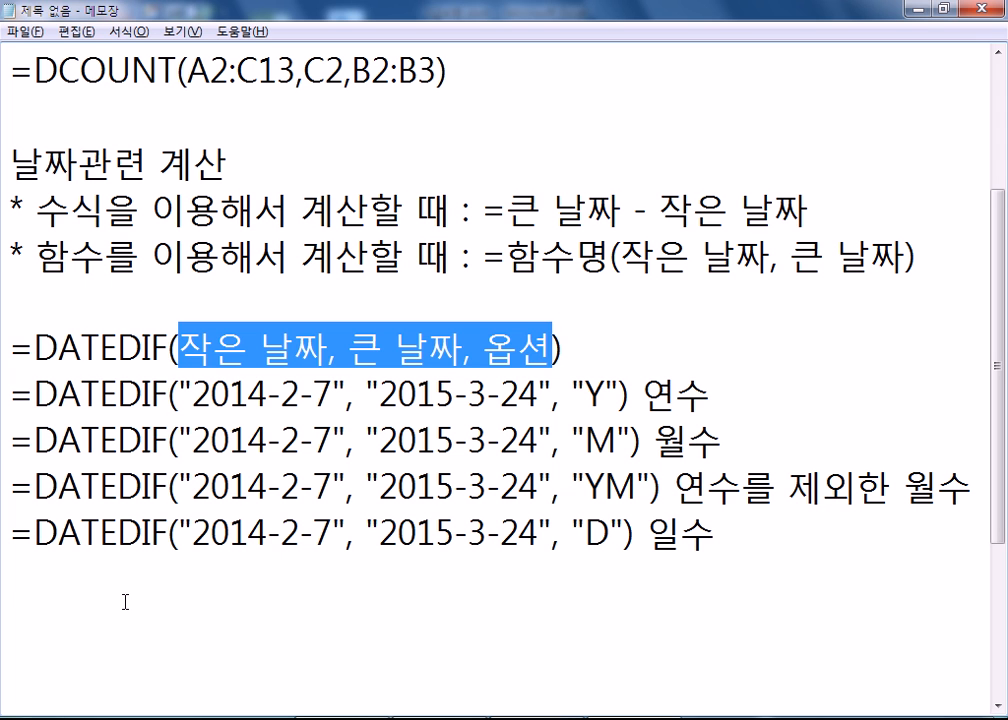
{"action": "left_click", "coordinate": [81, 600]}
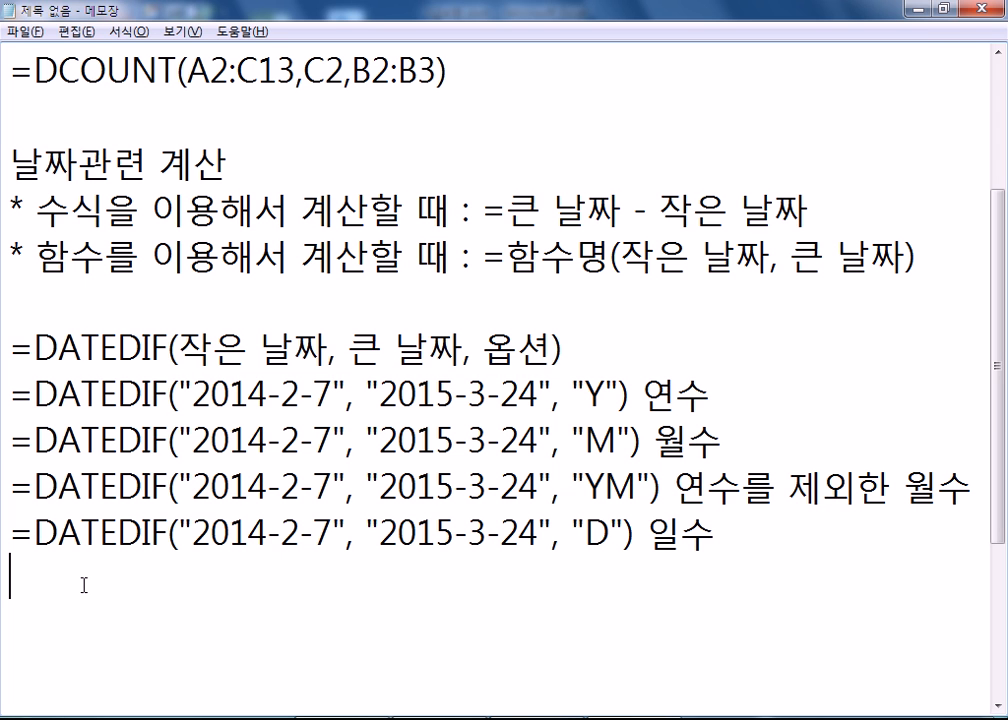
Step: Switch to Excel and enter =DAYS360(H3,I3)*J3 in K3, the first 총대여료 cell of 표2
{"action": "key", "text": "alt+Tab"}
{"action": "type", "text": "="}
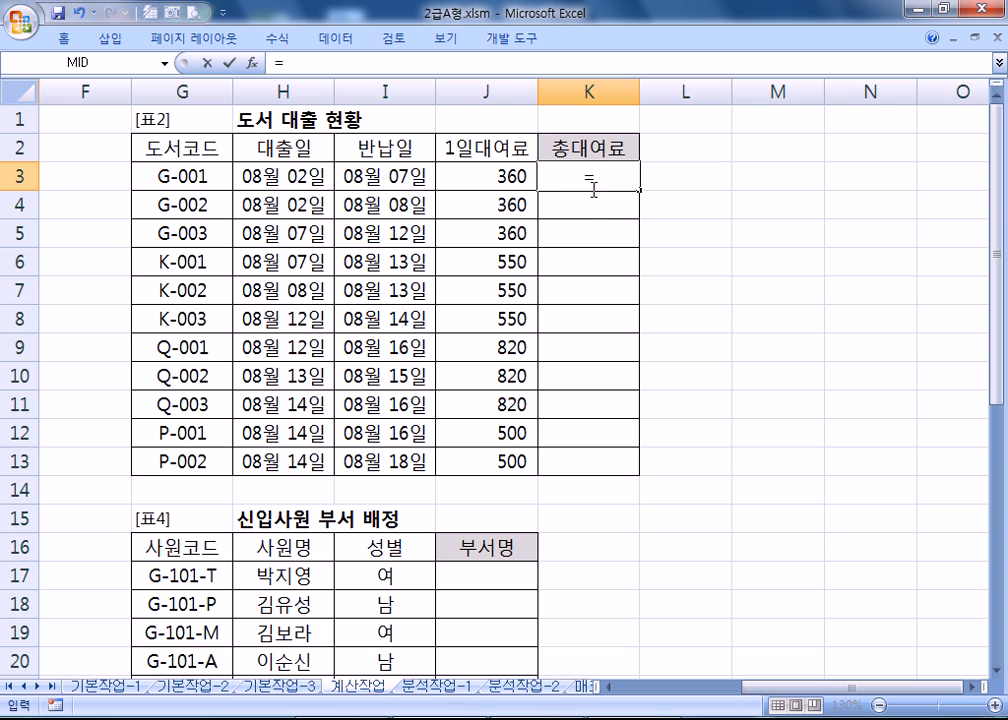
{"action": "type", "text": "DAYS"}
{"action": "key", "text": "Tab"}
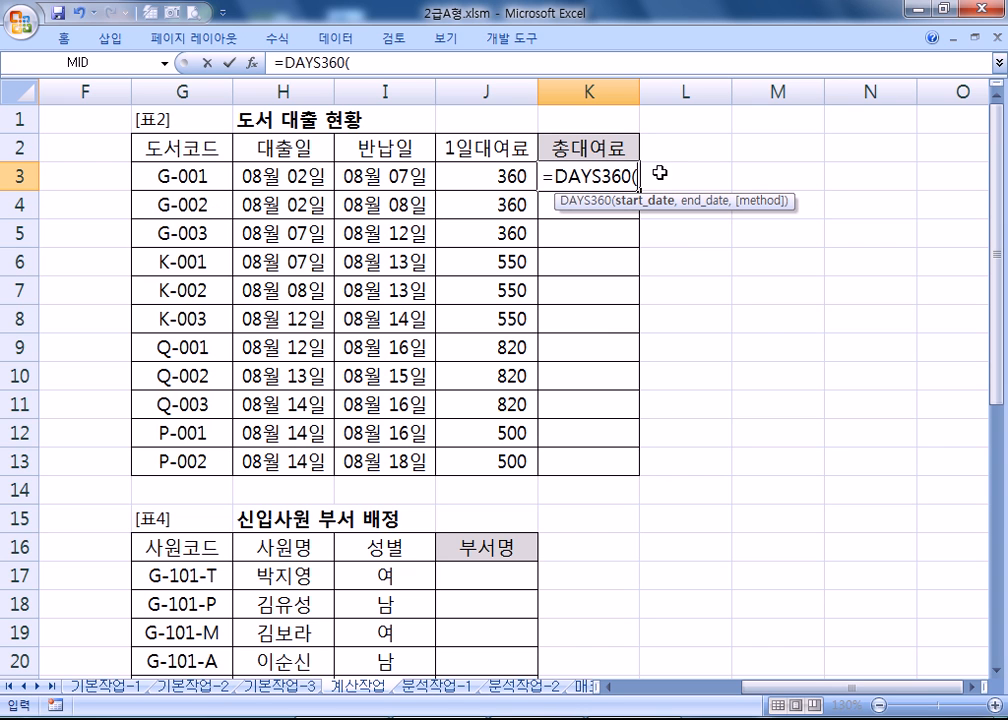
{"action": "left_click", "coordinate": [297, 174]}
{"action": "type", "text": ","}
{"action": "left_click", "coordinate": [350, 174]}
{"action": "type", "text": ")"}
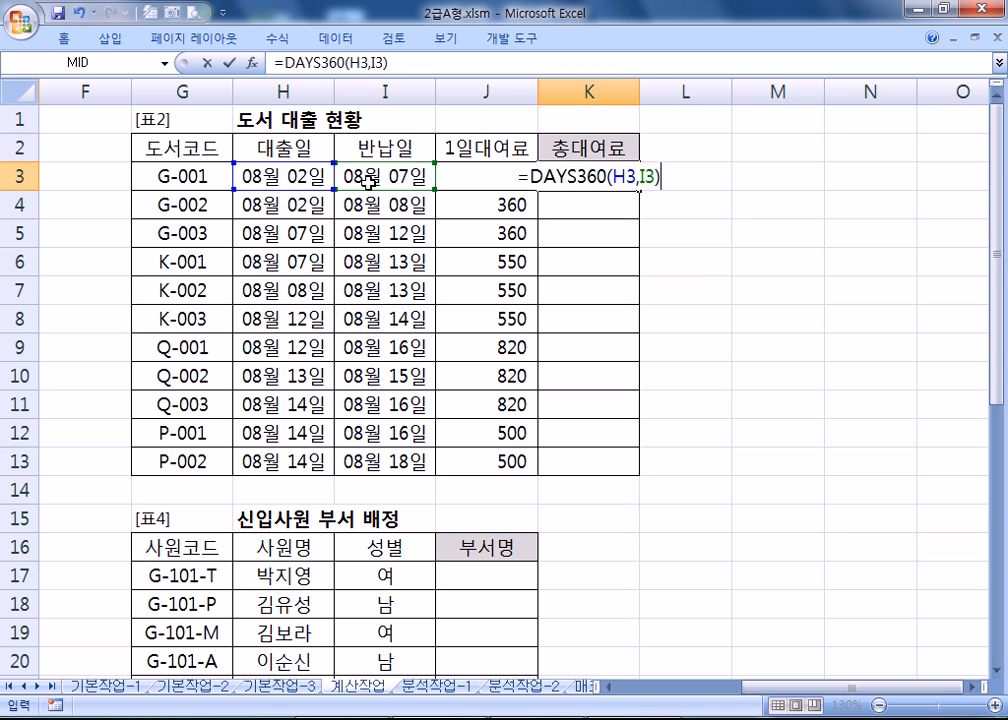
{"action": "type", "text": "*"}
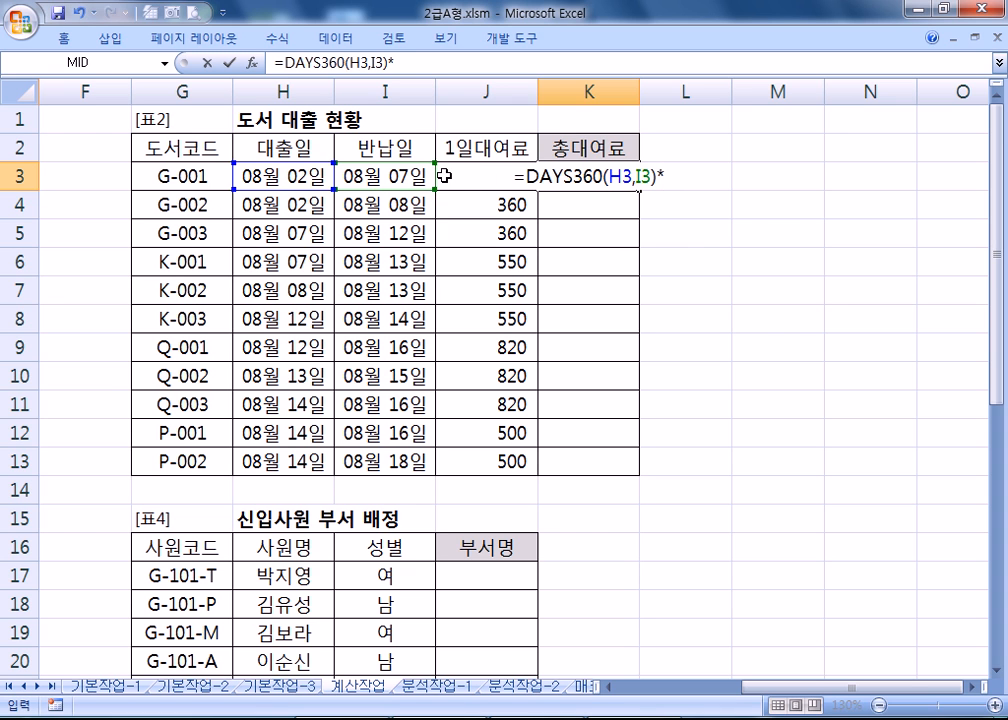
{"action": "left_click", "coordinate": [441, 179]}
{"action": "key", "text": "Return"}
{"action": "left_click", "coordinate": [604, 180]}
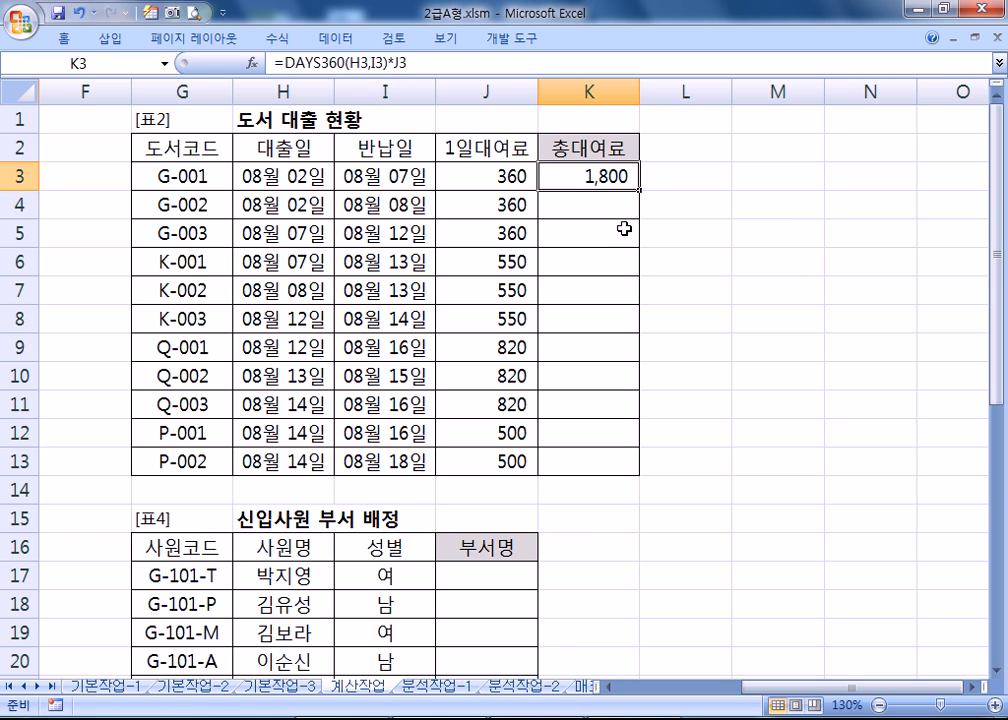
Step: Wrap the K3 formula in ROUNDDOWN with -2 digits and fill it down to K13
{"action": "double_click", "coordinate": [600, 180]}
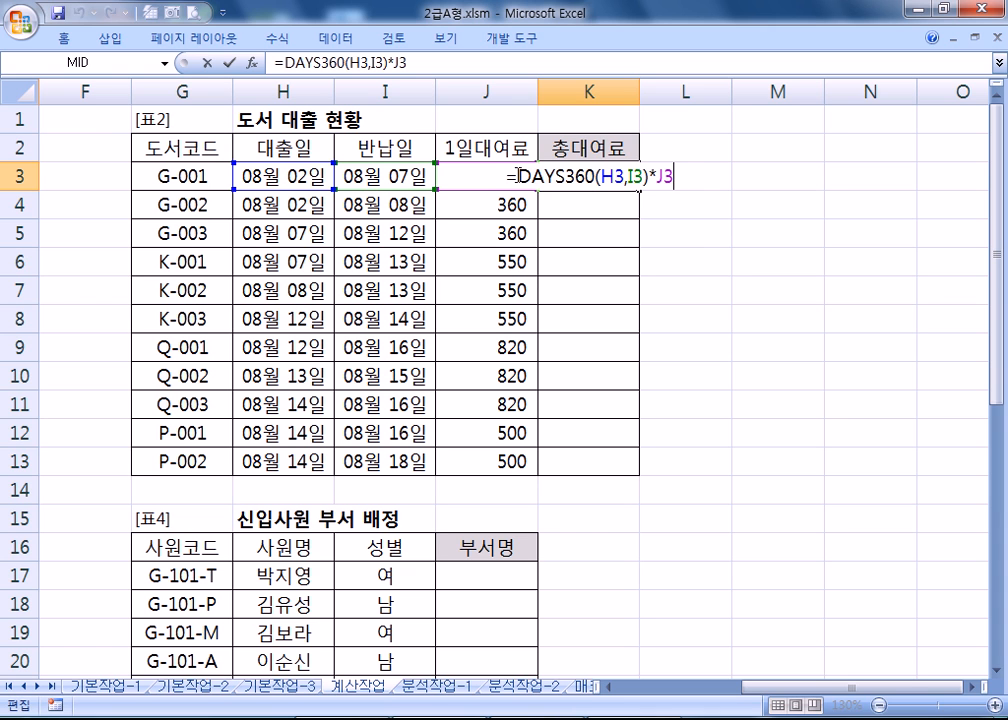
{"action": "key", "text": "Escape"}
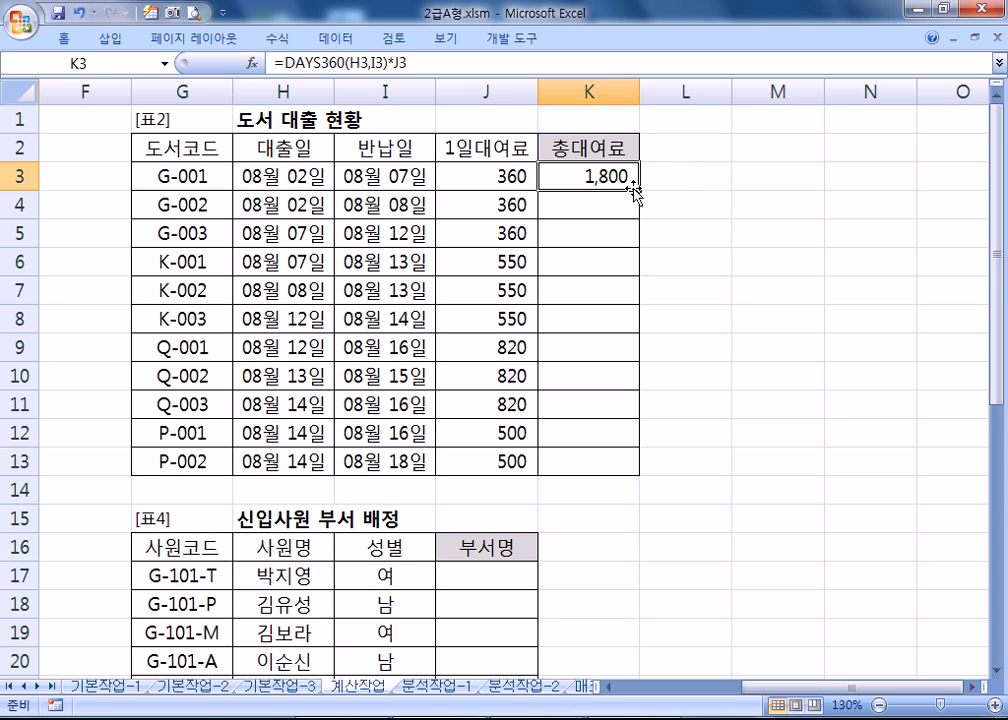
{"action": "double_click", "coordinate": [569, 177]}
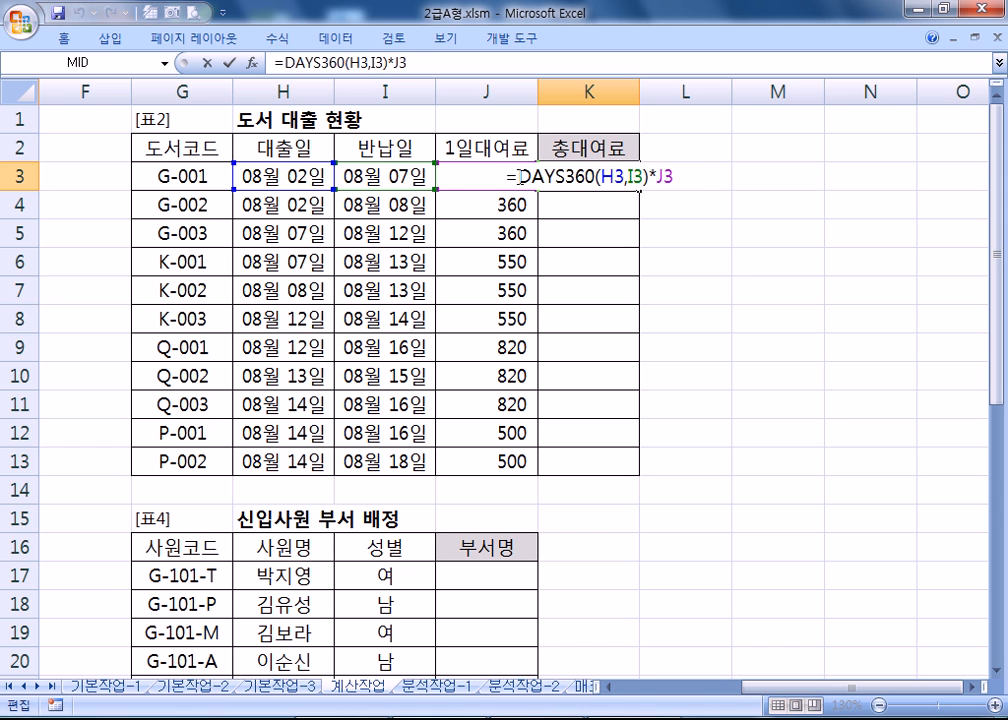
{"action": "left_click", "coordinate": [519, 177]}
{"action": "type", "text": "ROUND"}
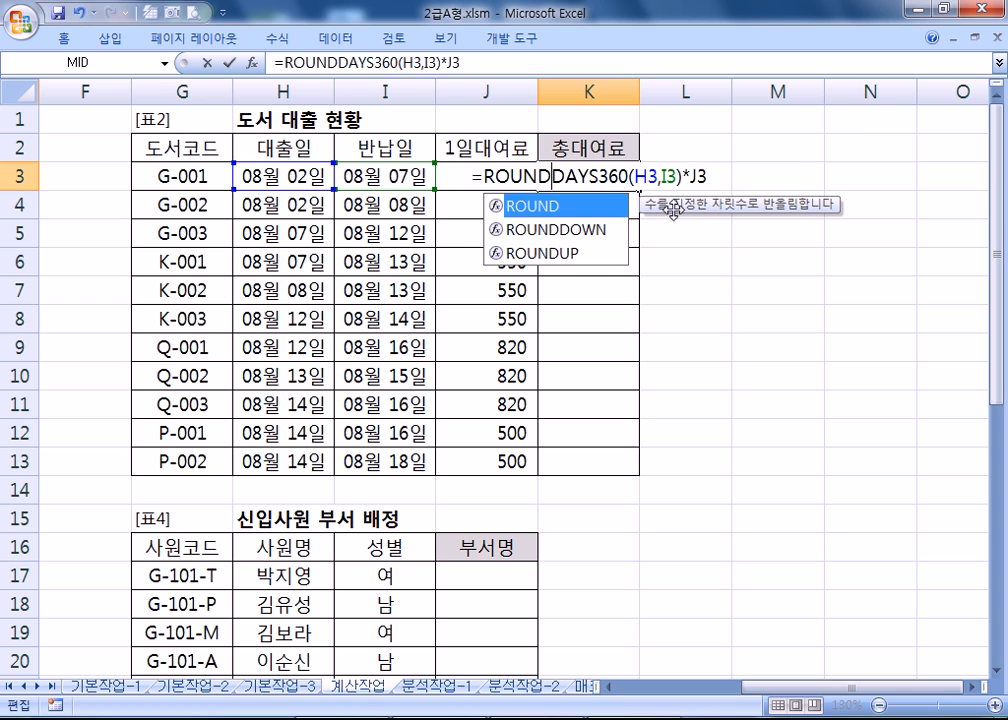
{"action": "key", "text": "Down"}
{"action": "key", "text": "Tab"}
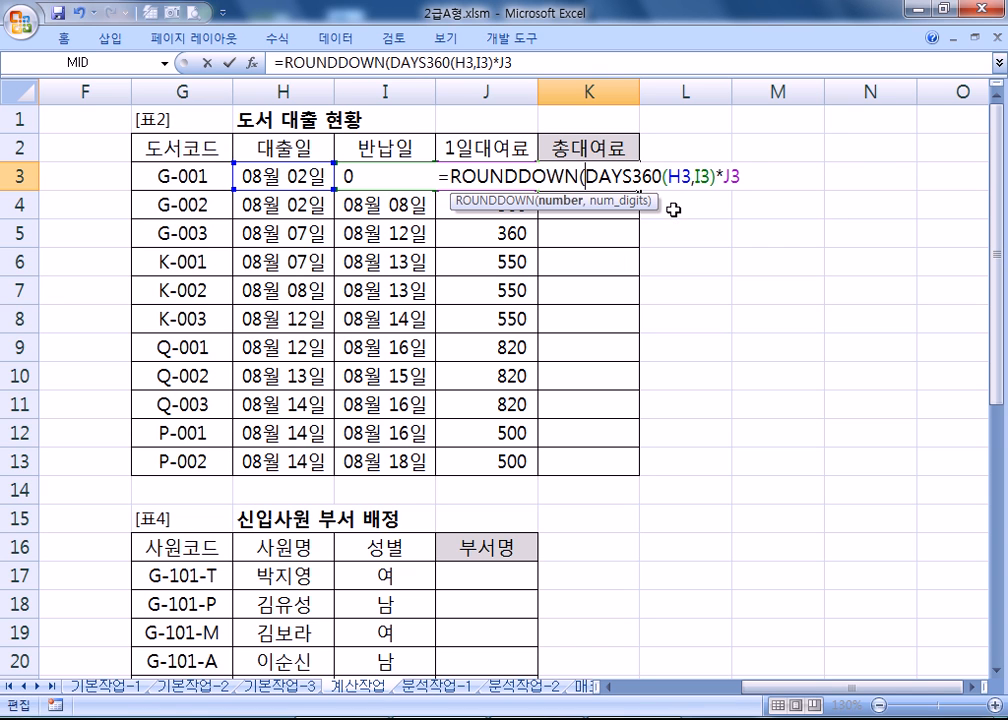
{"action": "type", "text": ","}
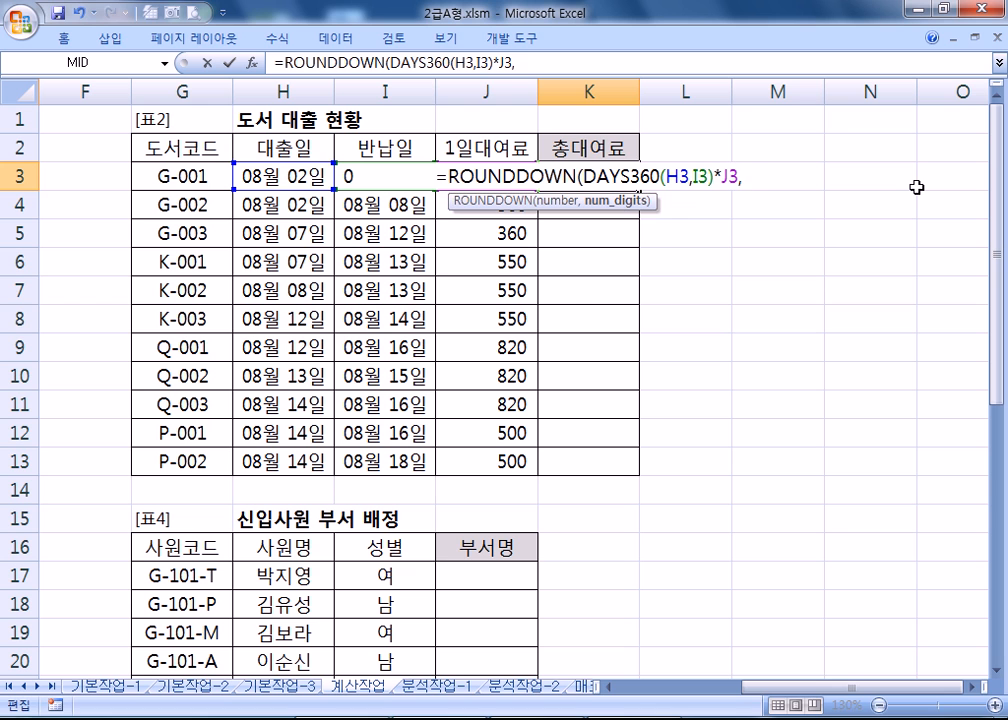
{"action": "type", "text": "-2)"}
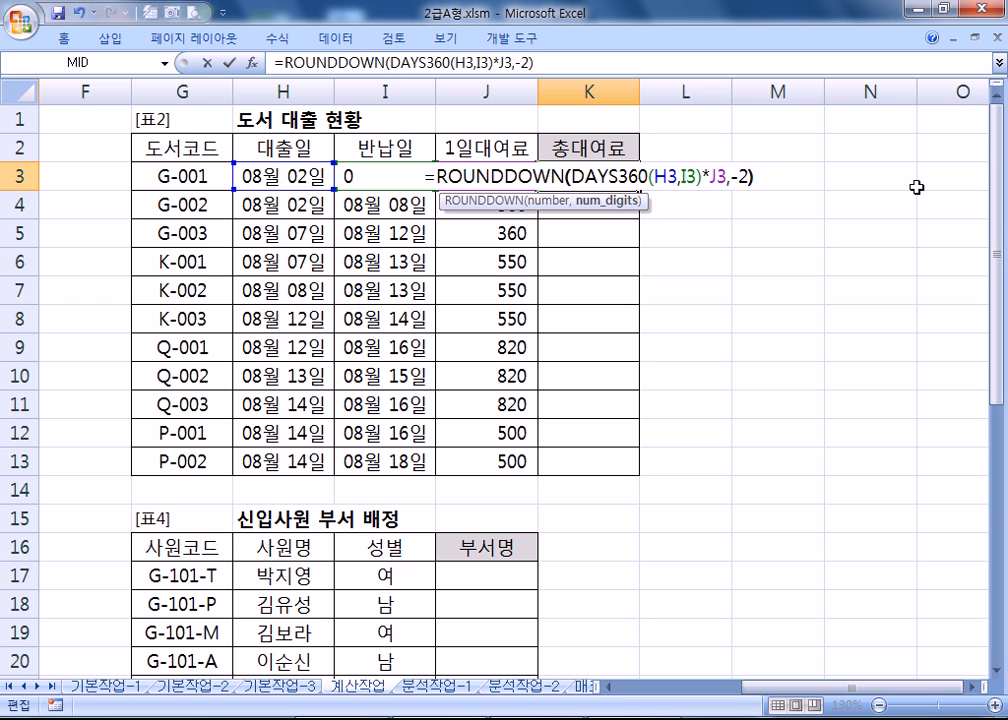
{"action": "key", "text": "Return"}
{"action": "left_click", "coordinate": [597, 178]}
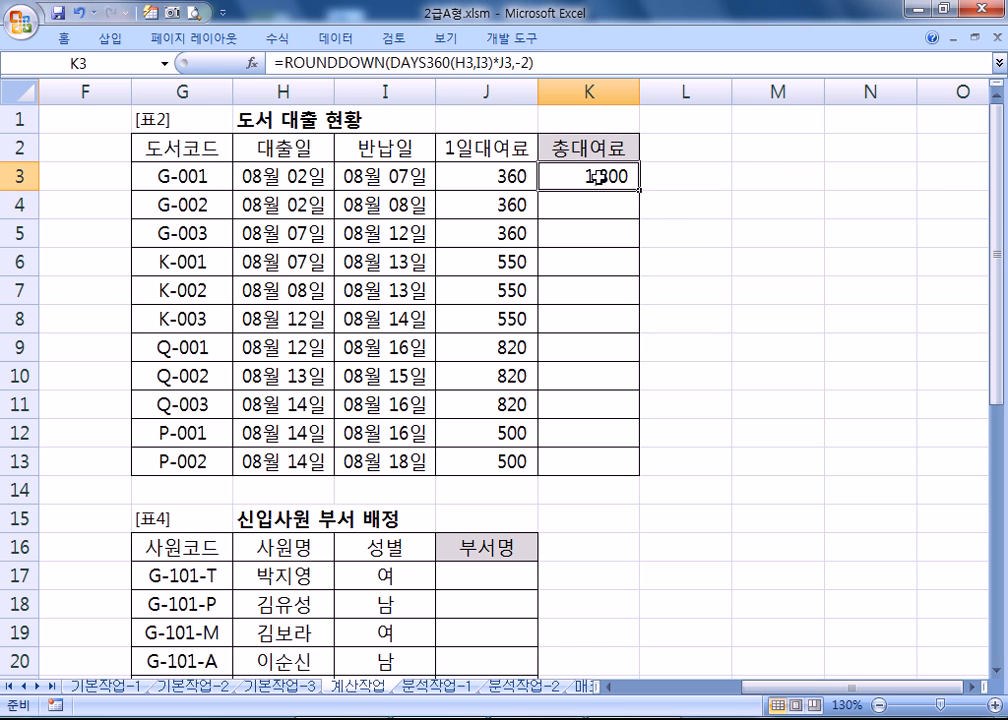
{"action": "double_click", "coordinate": [640, 190]}
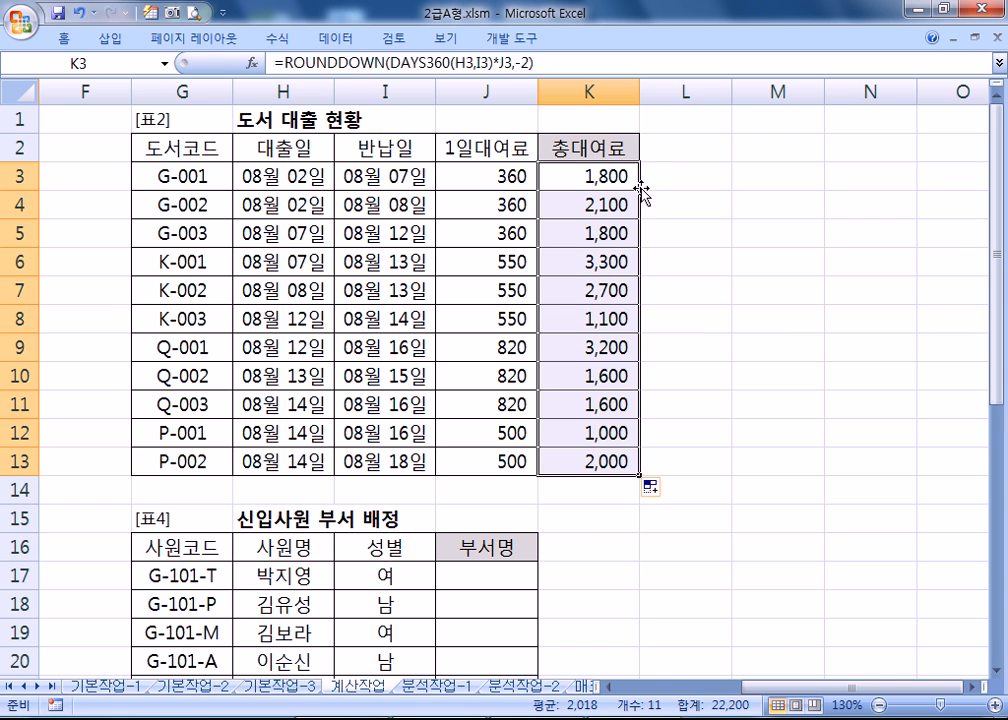
Step: Copy the K3 formula and paste it into the blank line above the DATEDIF syntax in Notepad
{"action": "left_click", "coordinate": [618, 170]}
{"action": "left_click", "coordinate": [577, 60]}
{"action": "key", "text": "alt+Tab"}
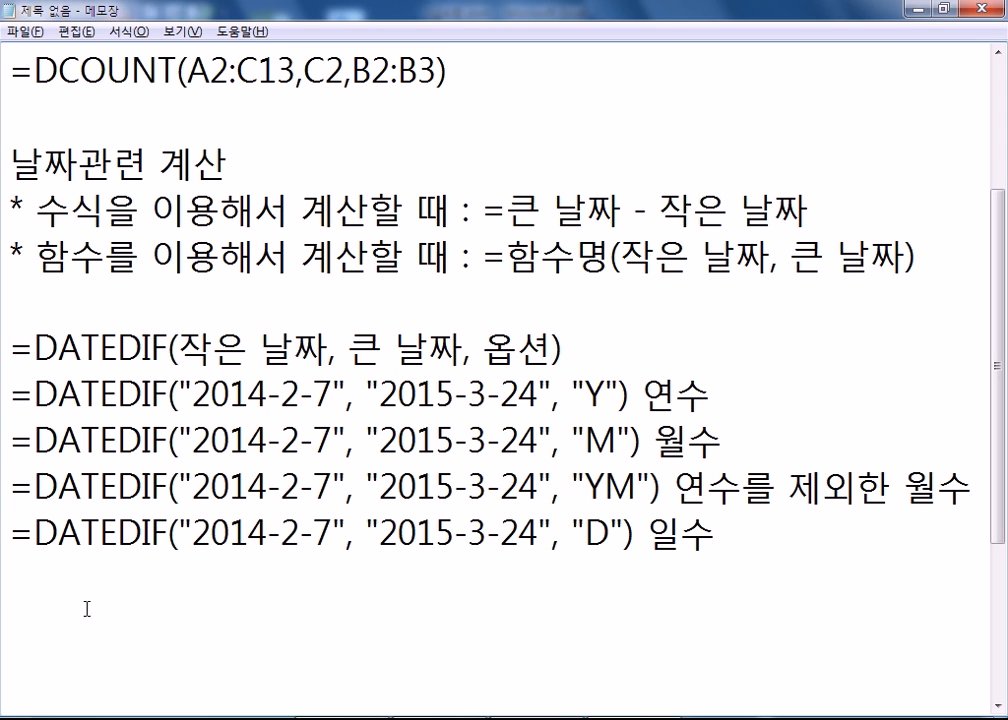
{"action": "left_click", "coordinate": [74, 303]}
{"action": "key", "text": "ctrl+v"}
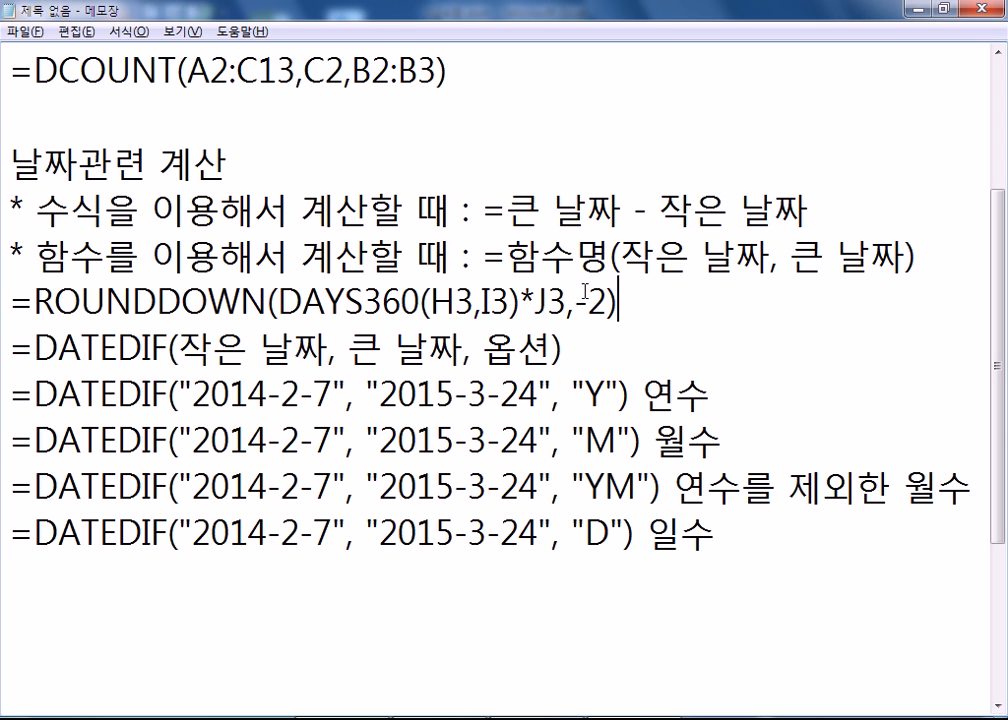
Step: Add a blank line after the ROUNDDOWN note, and switch to Excel to select E17 in the 컴활 필기시험 결과 table
{"action": "key", "text": "Return"}
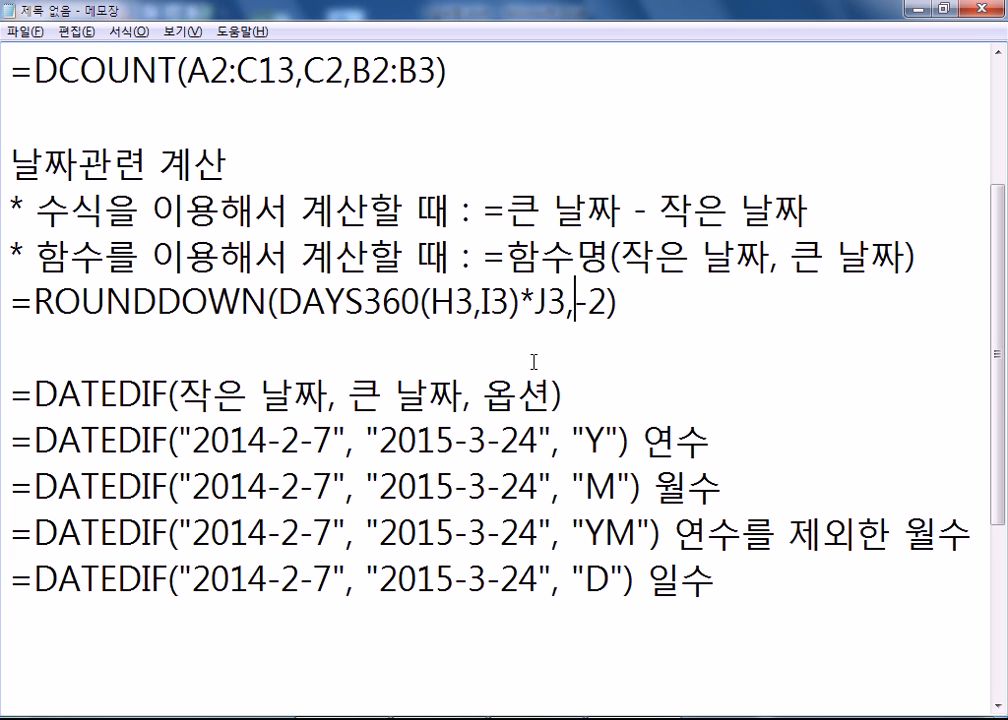
{"action": "key", "text": "alt+Tab"}
{"action": "key", "text": "ctrl+Return"}
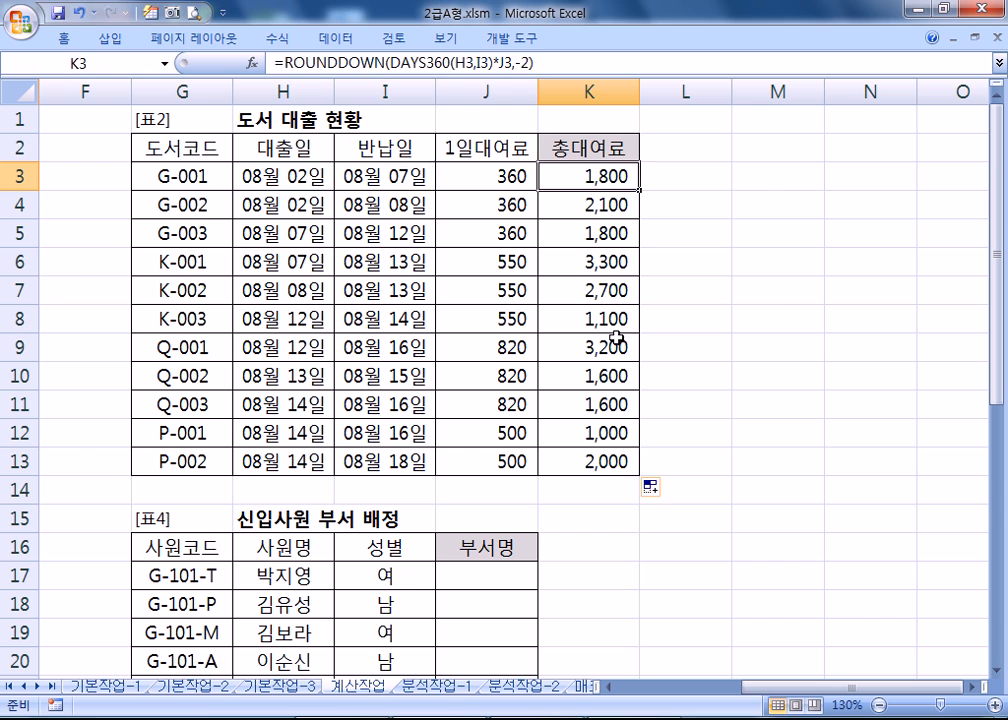
{"action": "key", "text": "ctrl+Home"}
{"action": "scroll", "coordinate": [526, 324], "scroll_direction": "down", "scroll_amount": 5}
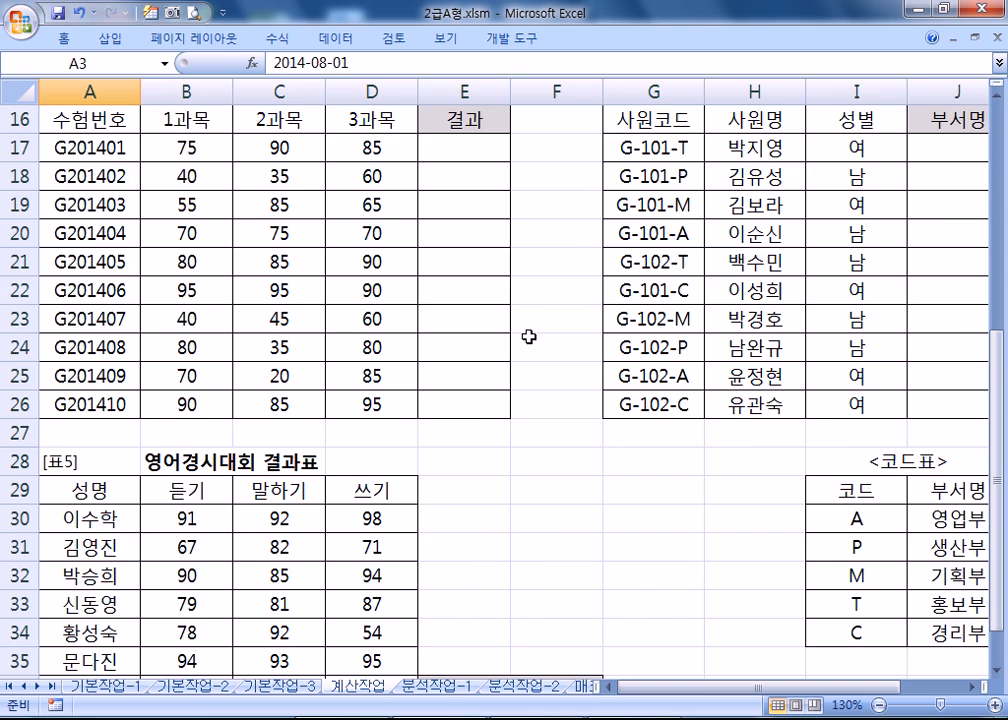
{"action": "scroll", "coordinate": [526, 324], "scroll_direction": "up", "scroll_amount": 1}
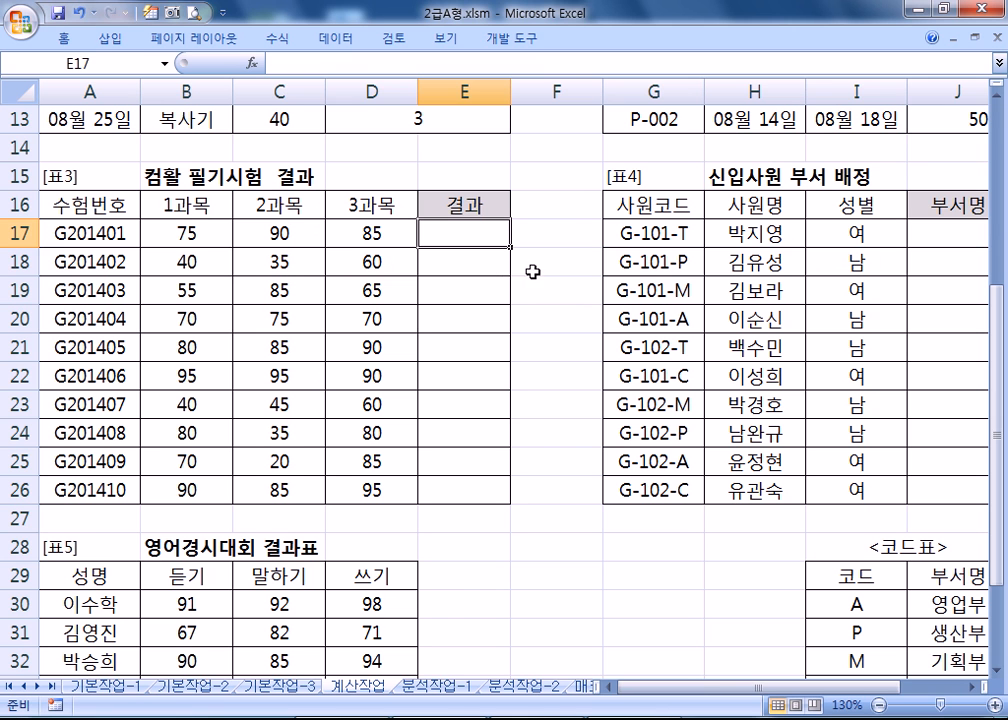
Step: Return to Notepad and add blank lines below the last DATEDIF note to make room for a new section
{"action": "key", "text": "alt+Tab"}
{"action": "scroll", "coordinate": [393, 255], "scroll_direction": "down", "scroll_amount": 2}
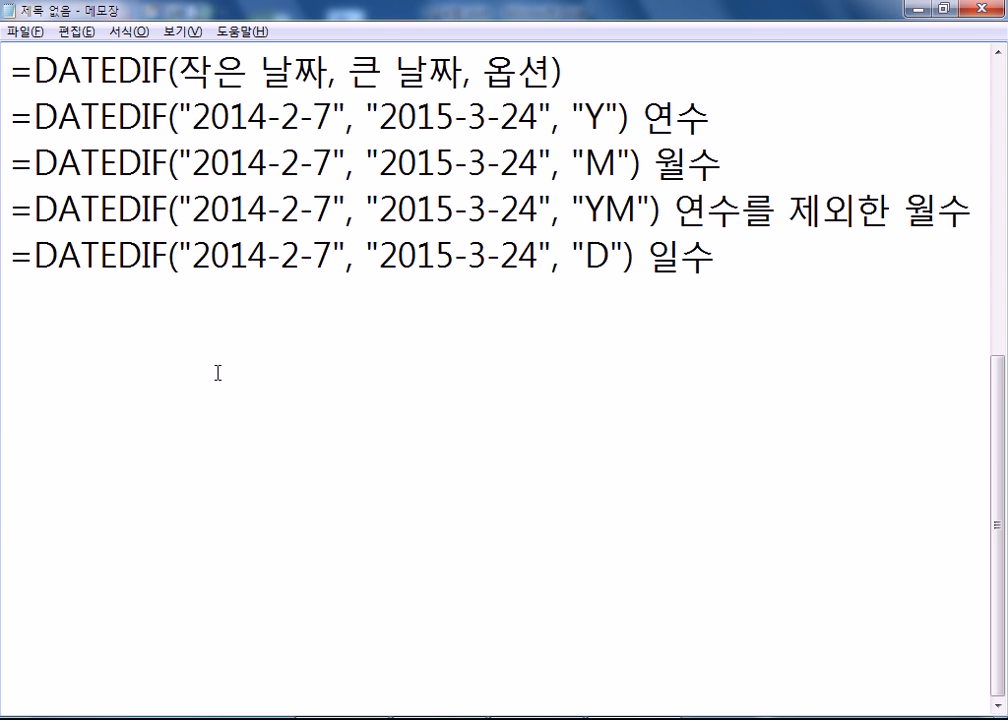
{"action": "key", "text": "Return"}
{"action": "key", "text": "Return"}
{"action": "key", "text": "Return"}
{"action": "key", "text": "Return"}
{"action": "key", "text": "Return"}
{"action": "key", "text": "Return"}
{"action": "key", "text": "Return"}
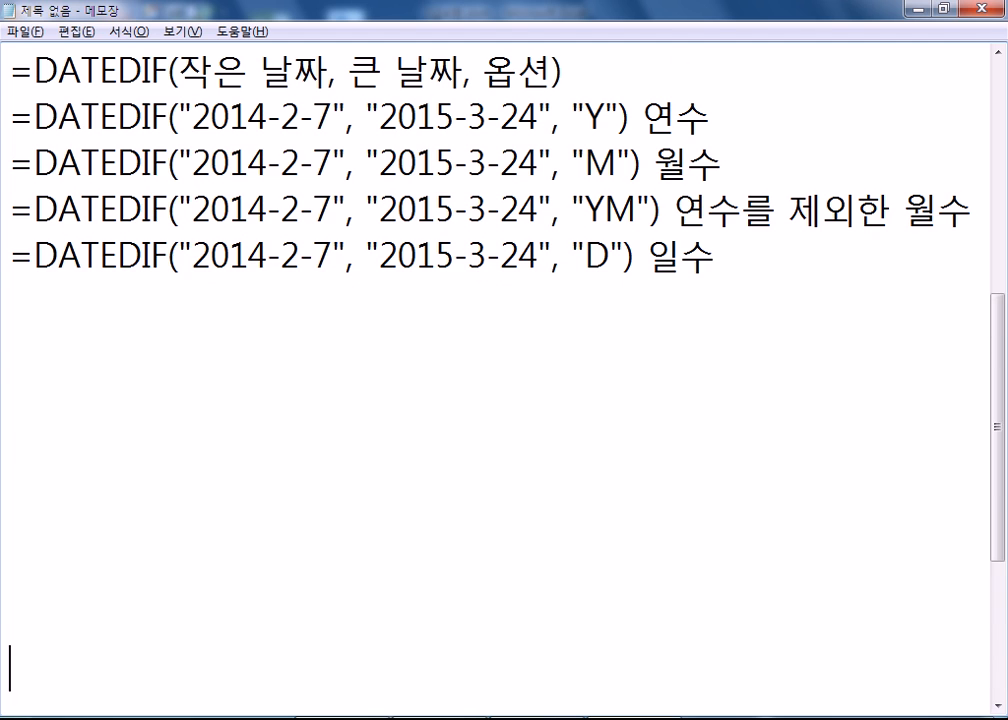
{"action": "scroll", "coordinate": [225, 288], "scroll_direction": "down", "scroll_amount": 2}
{"action": "left_click", "coordinate": [54, 142]}
{"action": "key", "text": "Return"}
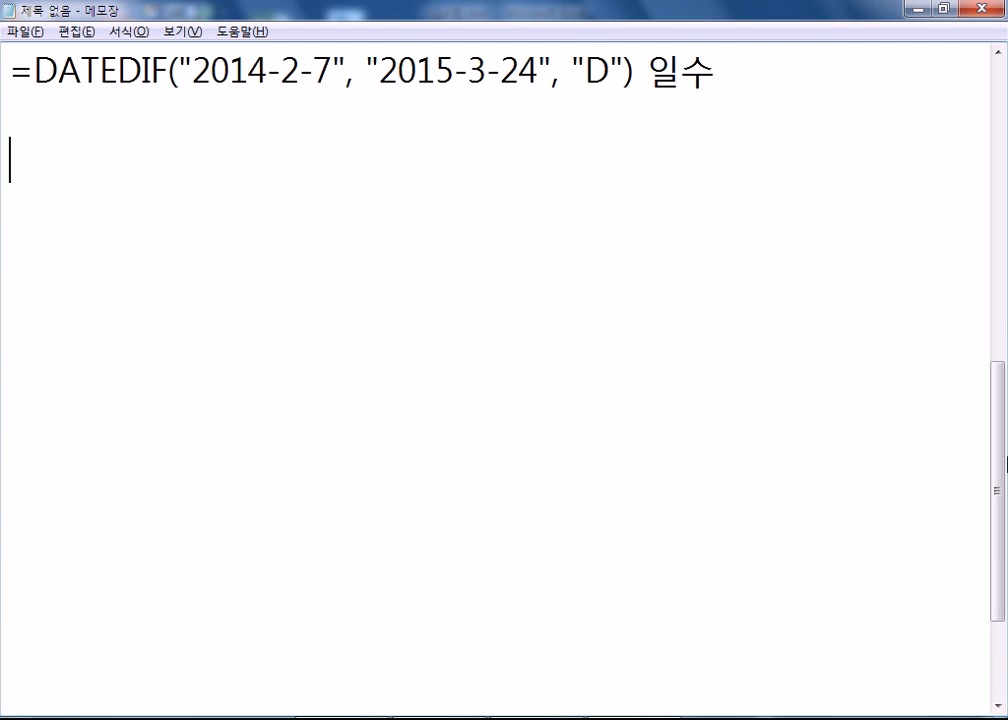
{"action": "left_click", "coordinate": [998, 705]}
{"action": "left_click", "coordinate": [998, 705]}
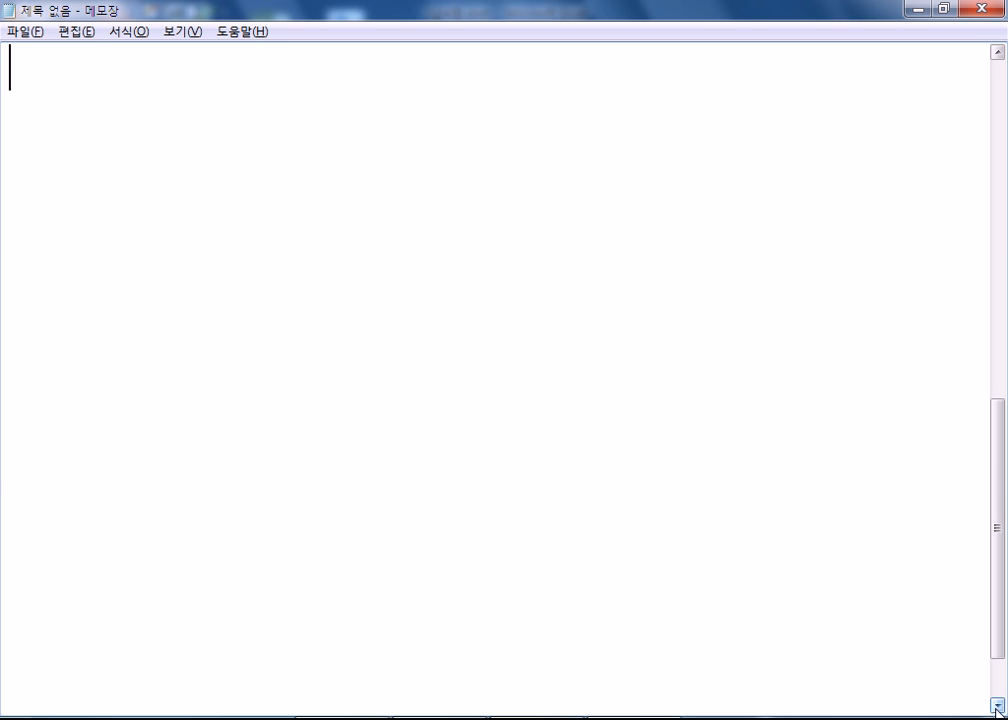
Step: Write the heading 조건 and below it "1과목이 60점 이상, 2과목이 60점 이상, 3과목이 60점 이상, 평균이"
{"action": "type", "text": "조건"}
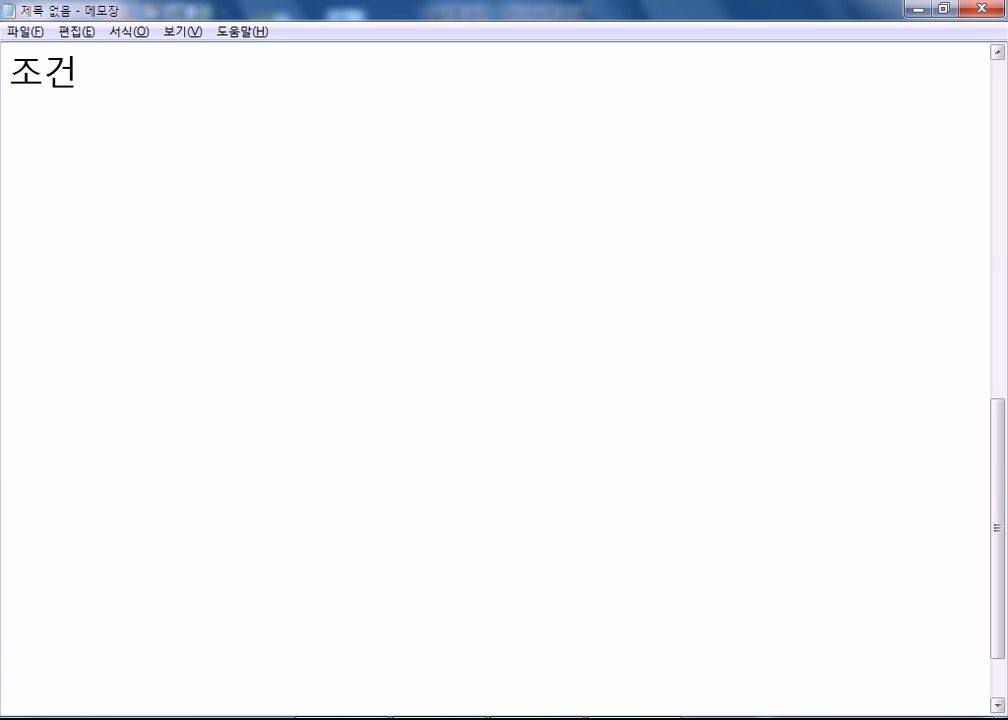
{"action": "key", "text": "BackSpace"}
{"action": "key", "text": "Return"}
{"action": "type", "text": "1과목이 60"}
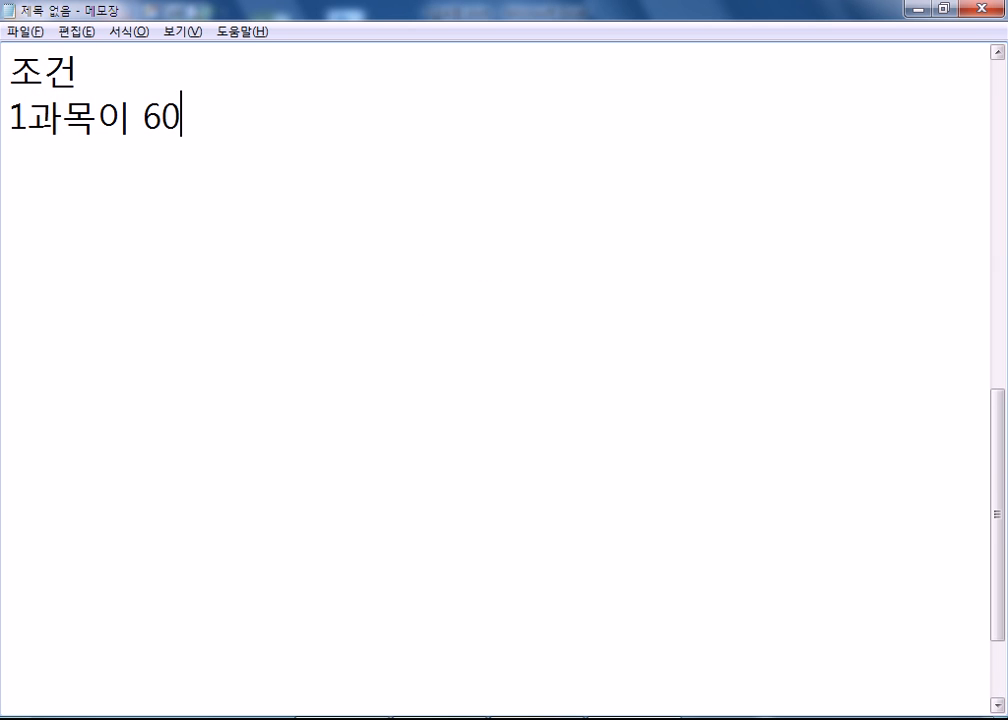
{"action": "type", "text": "점 이상, 2"}
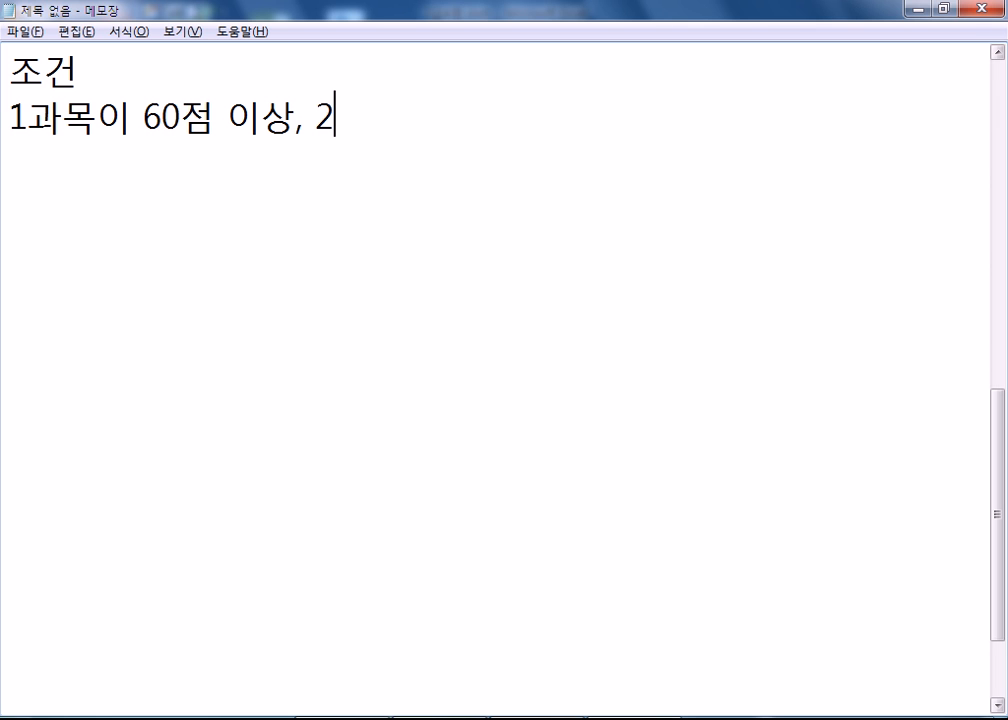
{"action": "type", "text": "과목이 60점 "}
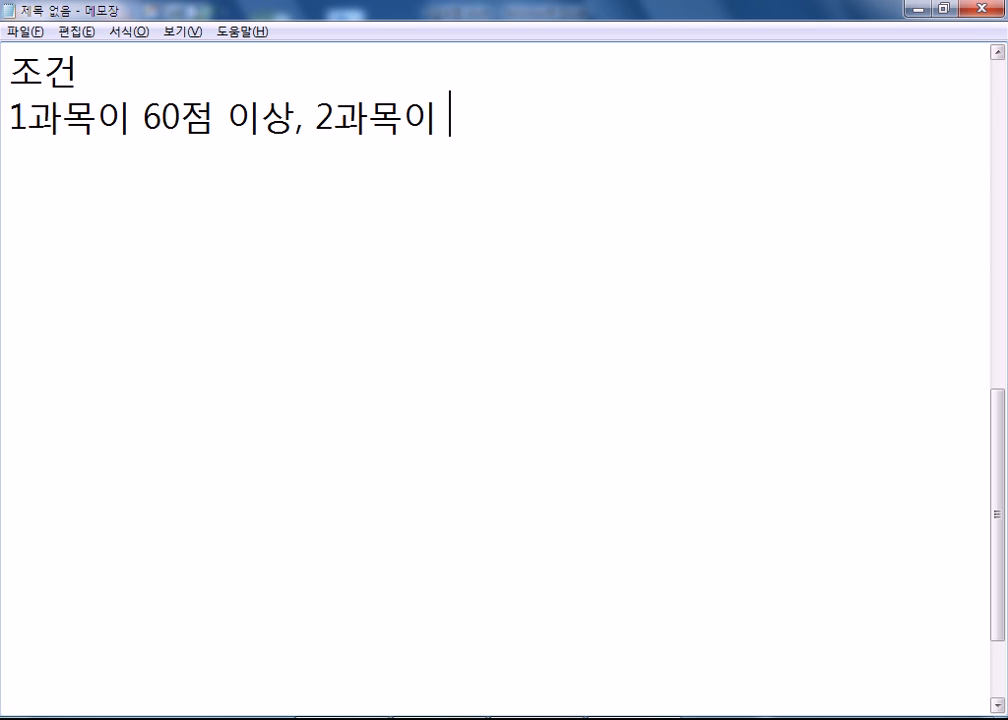
{"action": "type", "text": "이상, 3"}
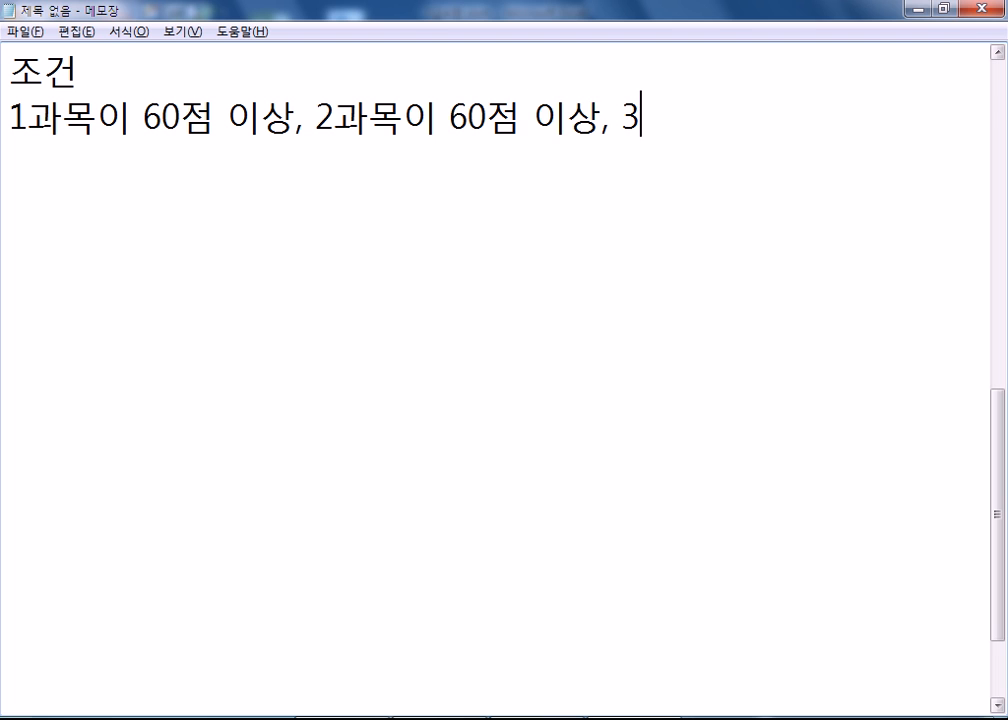
{"action": "type", "text": "과목이 60점 이"}
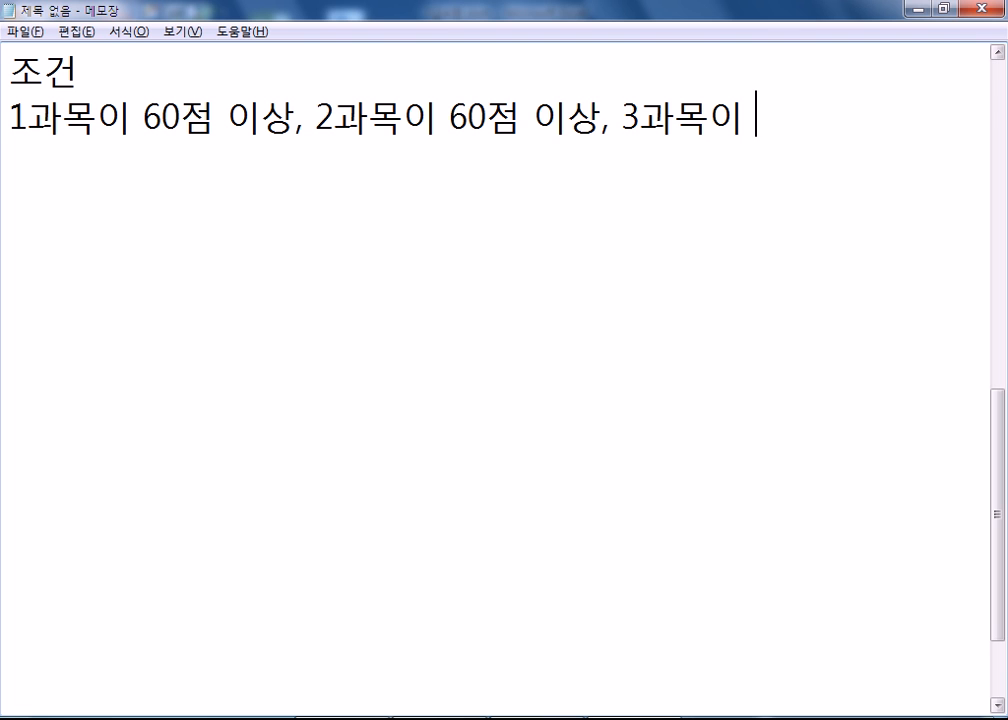
{"action": "type", "text": "상, "}
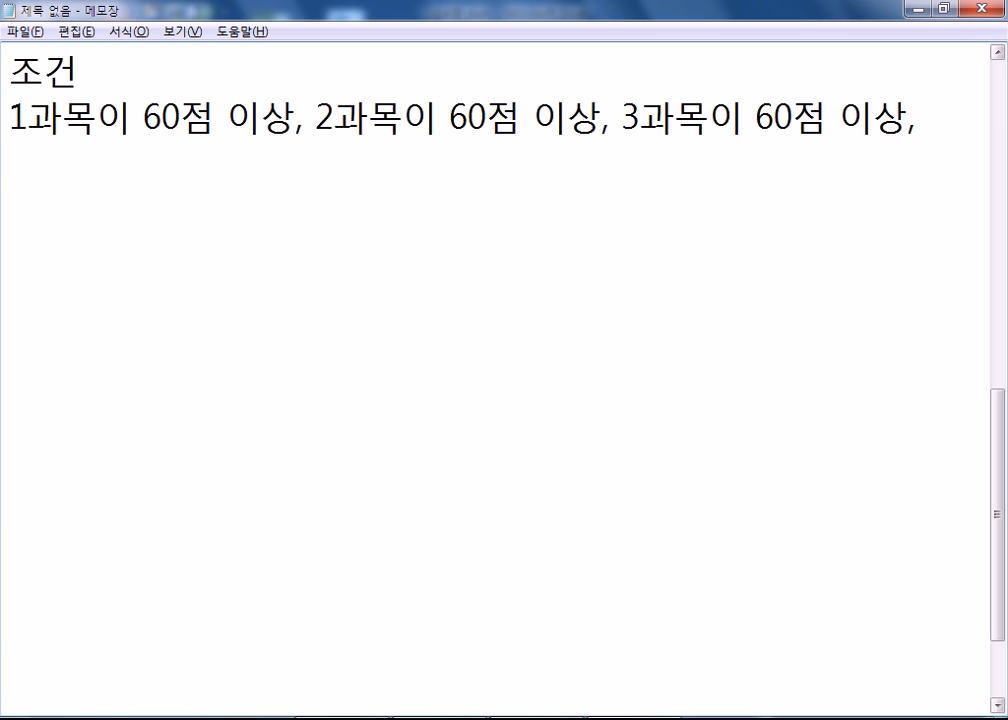
{"action": "type", "text": "평균이"}
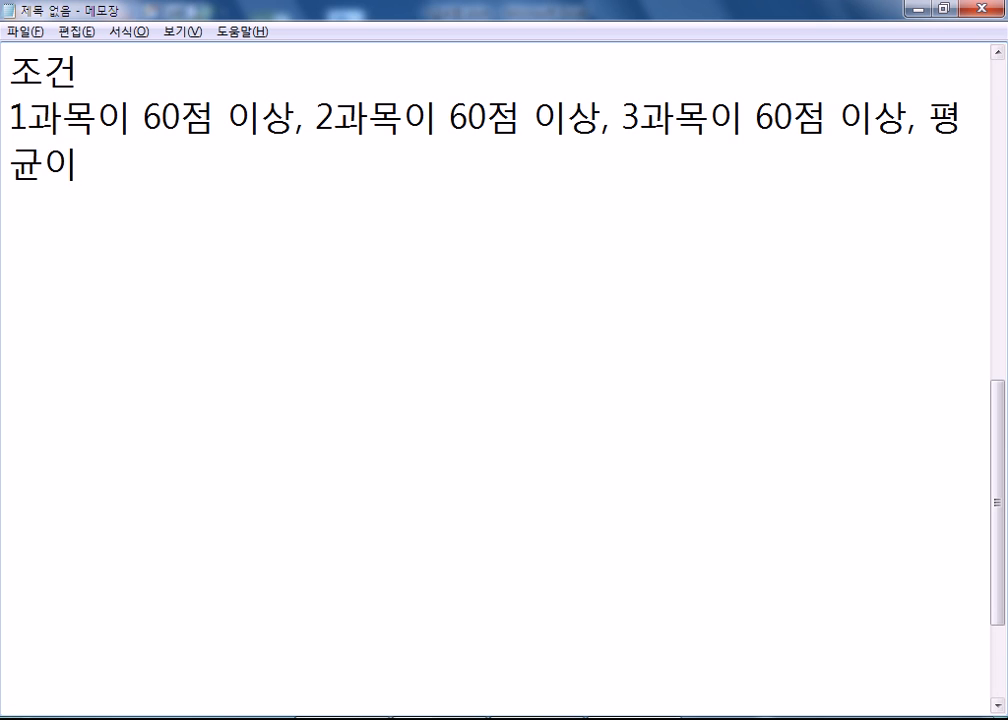
Step: Change the minimum score of all three subject conditions to 40점
{"action": "left_click_drag", "start_coordinate": [144, 117], "coordinate": [161, 117]}
{"action": "type", "text": "4"}
{"action": "left_click_drag", "start_coordinate": [449, 117], "coordinate": [466, 117]}
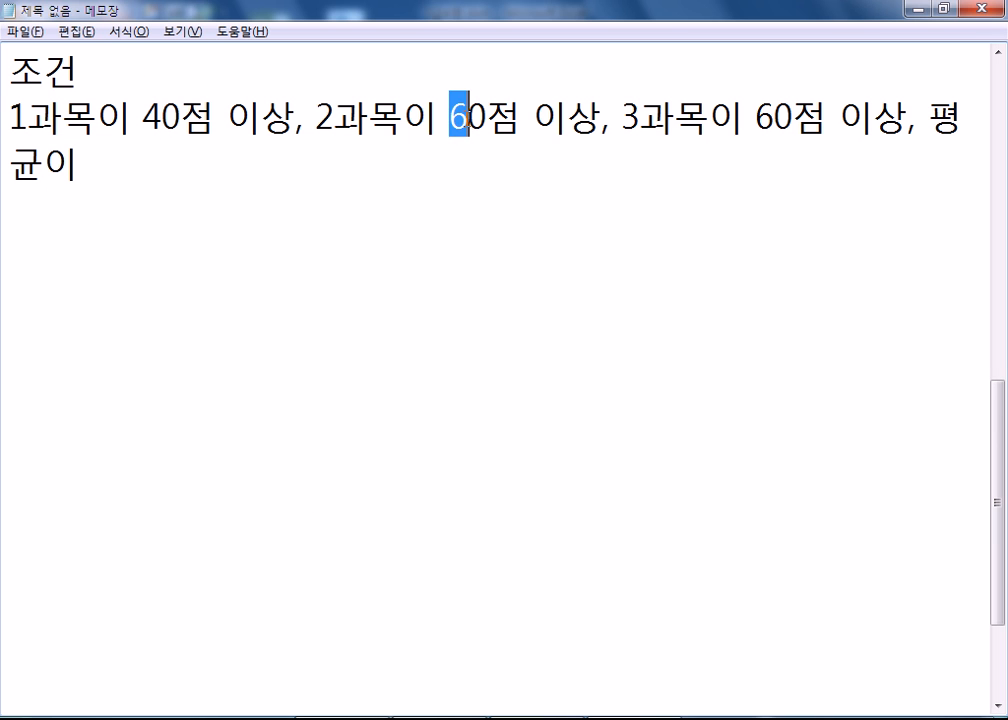
{"action": "type", "text": "4"}
{"action": "left_click_drag", "start_coordinate": [757, 117], "coordinate": [774, 117]}
{"action": "type", "text": "4"}
Step: Complete the average condition with "60점 이상 => 합격, 불합격"
{"action": "left_click", "coordinate": [211, 175]}
{"action": "type", "text": "60점 이상"}
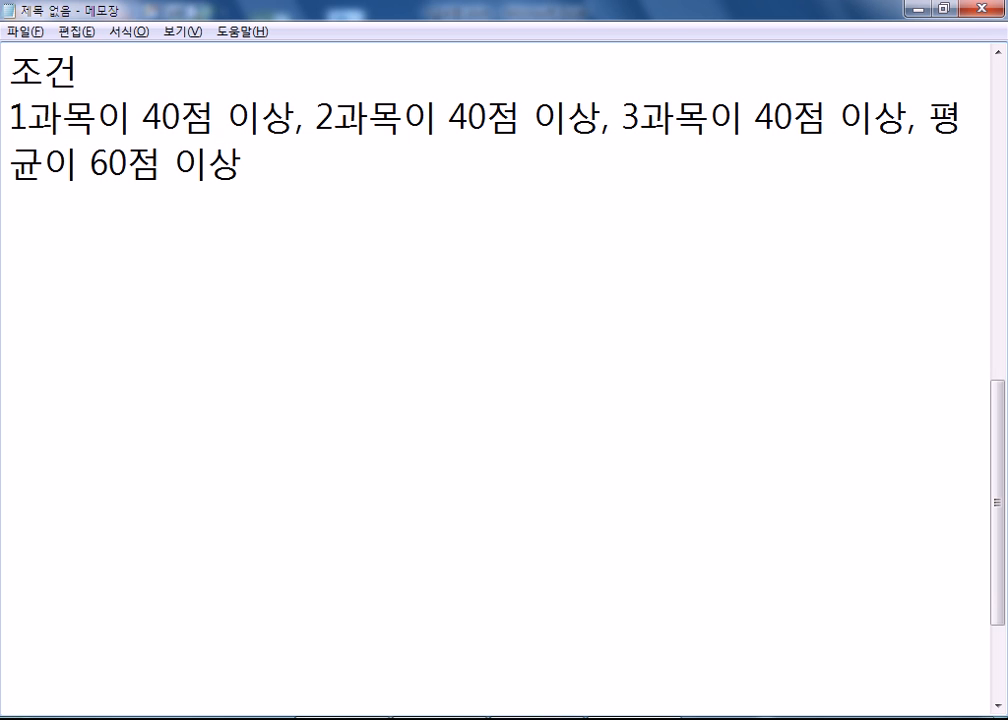
{"action": "type", "text": ", \""}
{"action": "key", "text": "BackSpace"}
{"action": "key", "text": "BackSpace"}
{"action": "type", "text": "=> 합격, 불합격"}
{"action": "key", "text": "Return"}
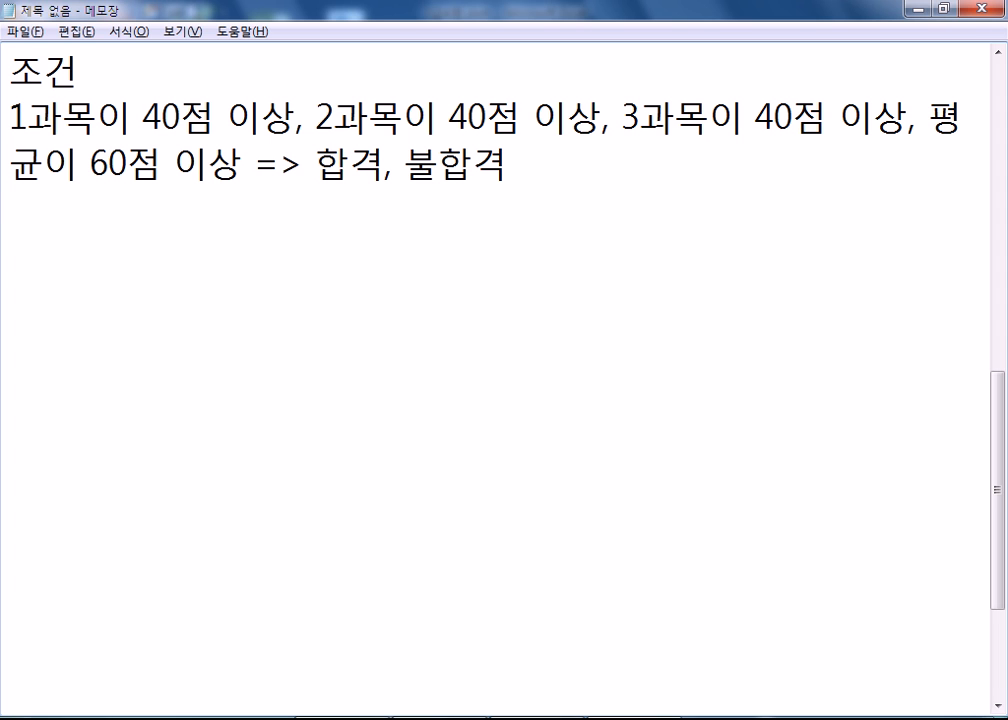
Step: Begin the formula template below the conditions with "=IF(AND(조건1, 조건2, 조건3, 조건4)"
{"action": "key", "text": "Return"}
{"action": "type", "text": "="}
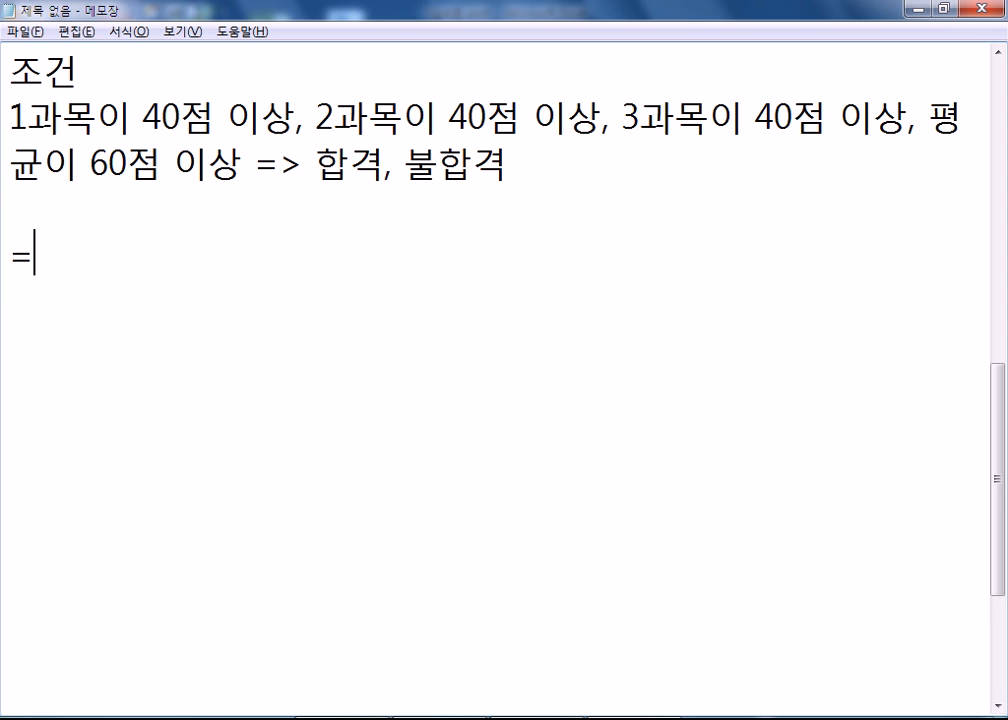
{"action": "type", "text": "IF(AND(*"}
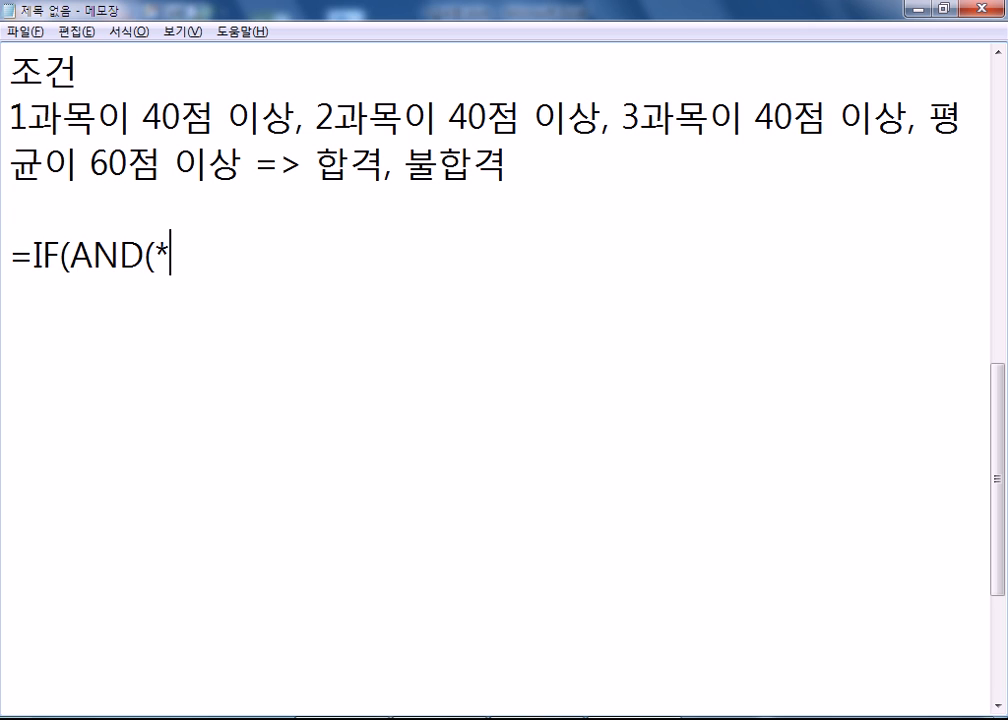
{"action": "key", "text": "BackSpace"}
{"action": "type", "text": "조건12"}
{"action": "key", "text": "BackSpace"}
{"action": "type", "text": ", 족건2, 고"}
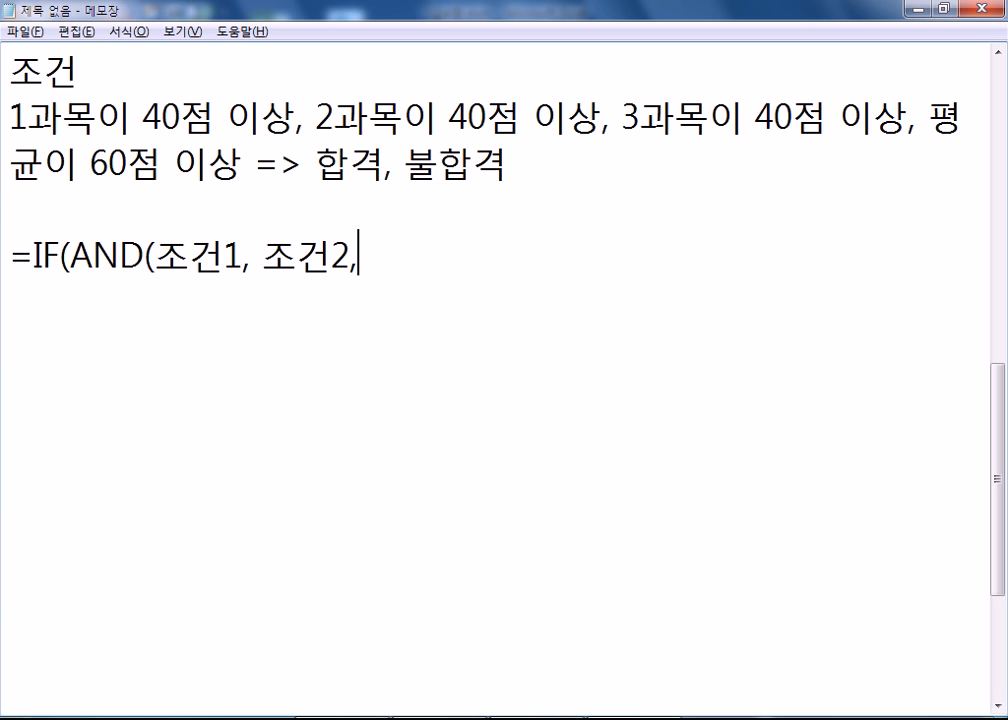
{"action": "key", "text": "BackSpace"}
{"action": "key", "text": "BackSpace"}
{"action": "type", "text": "조건"}
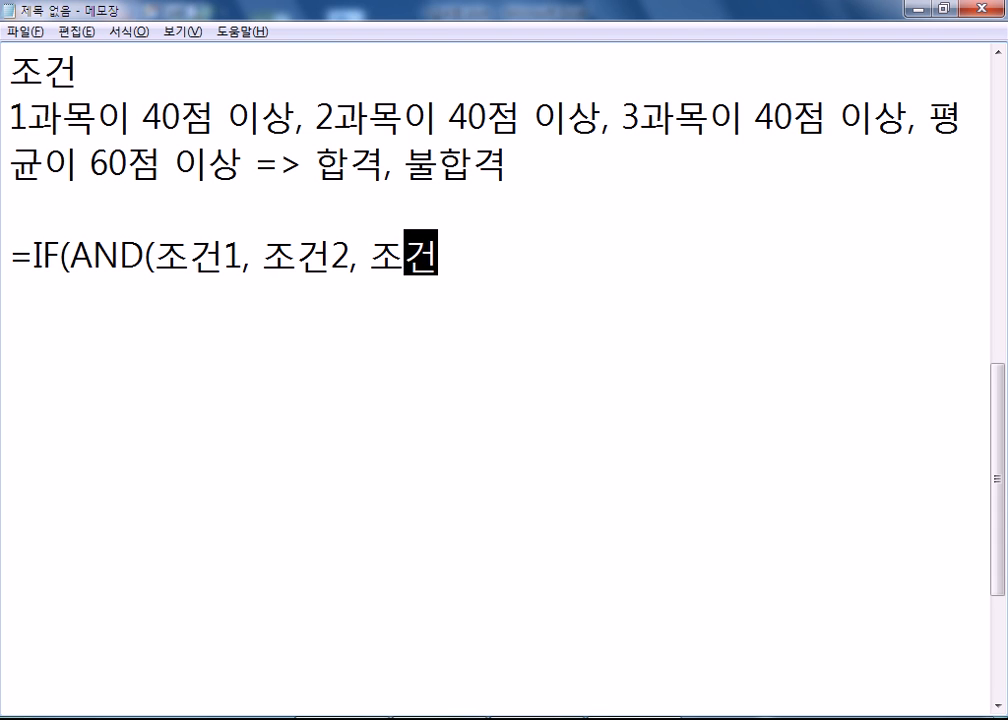
{"action": "type", "text": "3, 조건4)"}
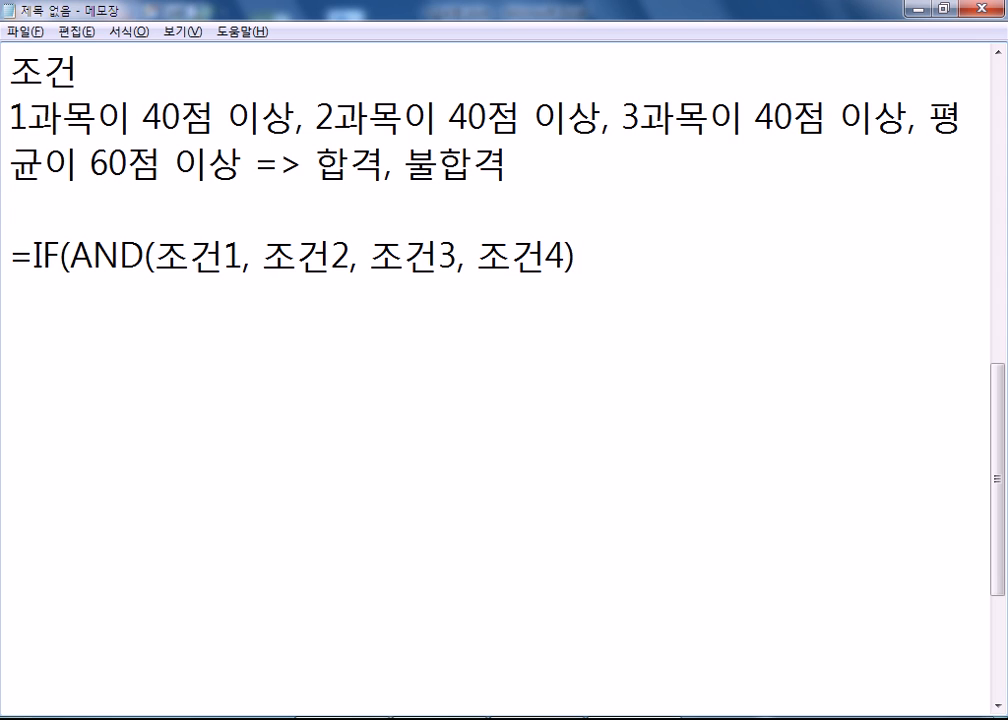
Step: Finish the IF template with the results "합격" and "불합격" and a closing parenthesis
{"action": "type", "text": ", \"GKQ"}
{"action": "key", "text": "BackSpace"}
{"action": "key", "text": "BackSpace"}
{"action": "key", "text": "BackSpace"}
{"action": "type", "text": "합격\", "}
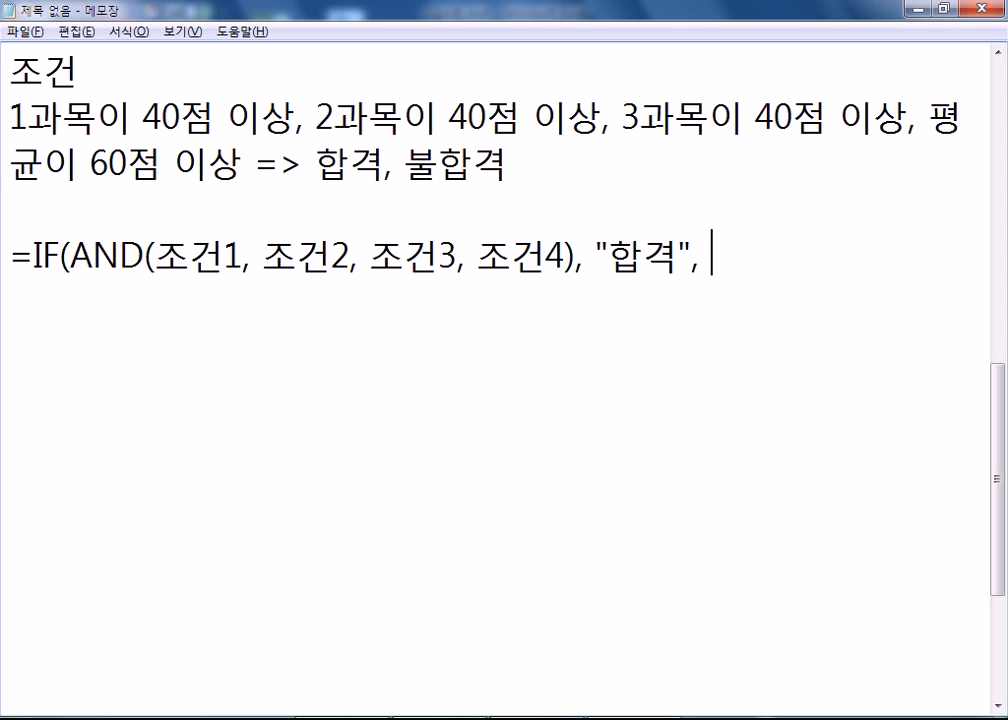
{"action": "type", "text": "\"불합격"}
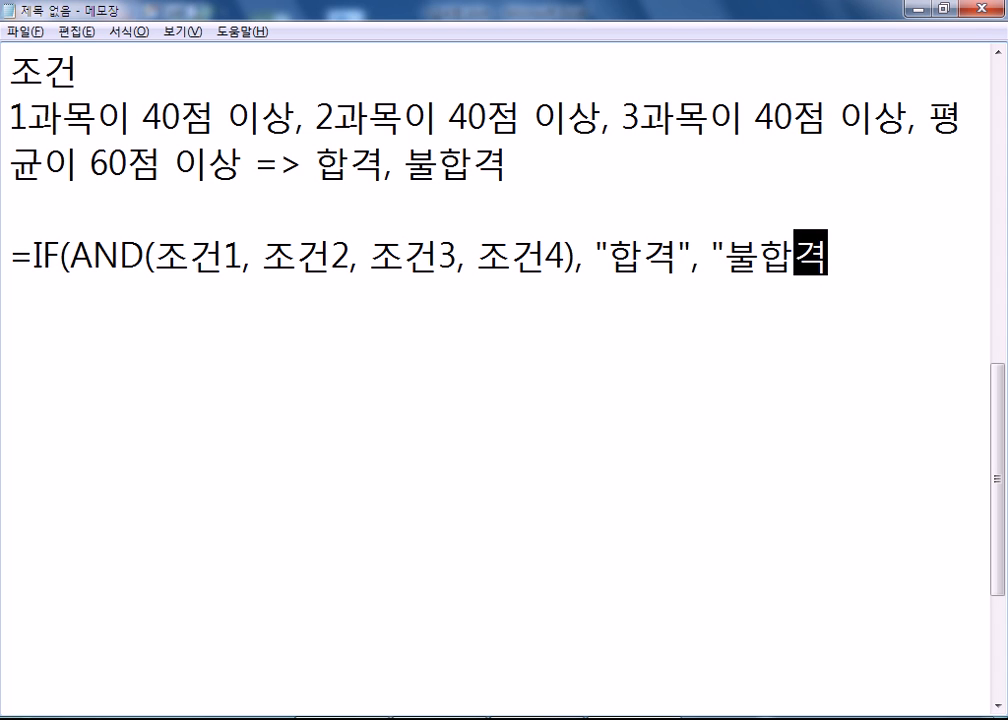
{"action": "type", "text": "\")"}
{"action": "key", "text": "Return"}
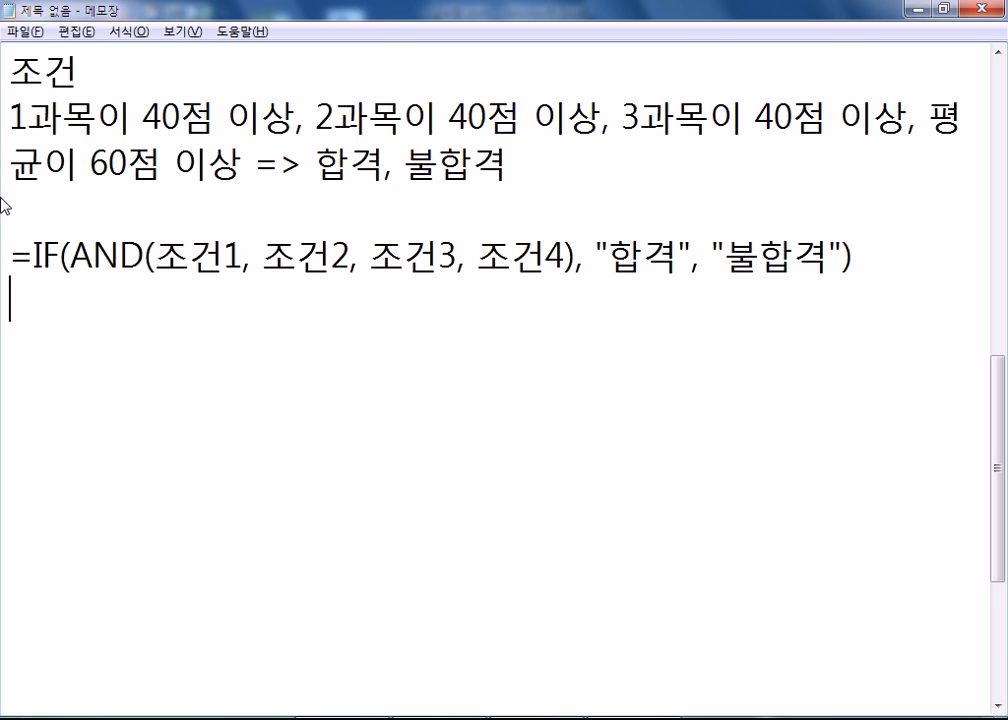
Step: Duplicate the IF(AND()) template on the line below it
{"action": "left_click_drag", "start_coordinate": [14, 275], "coordinate": [16, 288]}
{"action": "key", "text": "ctrl+c"}
{"action": "left_click", "coordinate": [16, 288]}
{"action": "key", "text": "ctrl+v"}
Step: In the copied formula, replace 조건1 with "1과목이 40점 이상" and 조건2 with "2과목이 40점 이상"
{"action": "left_click_drag", "start_coordinate": [157, 303], "coordinate": [243, 303]}
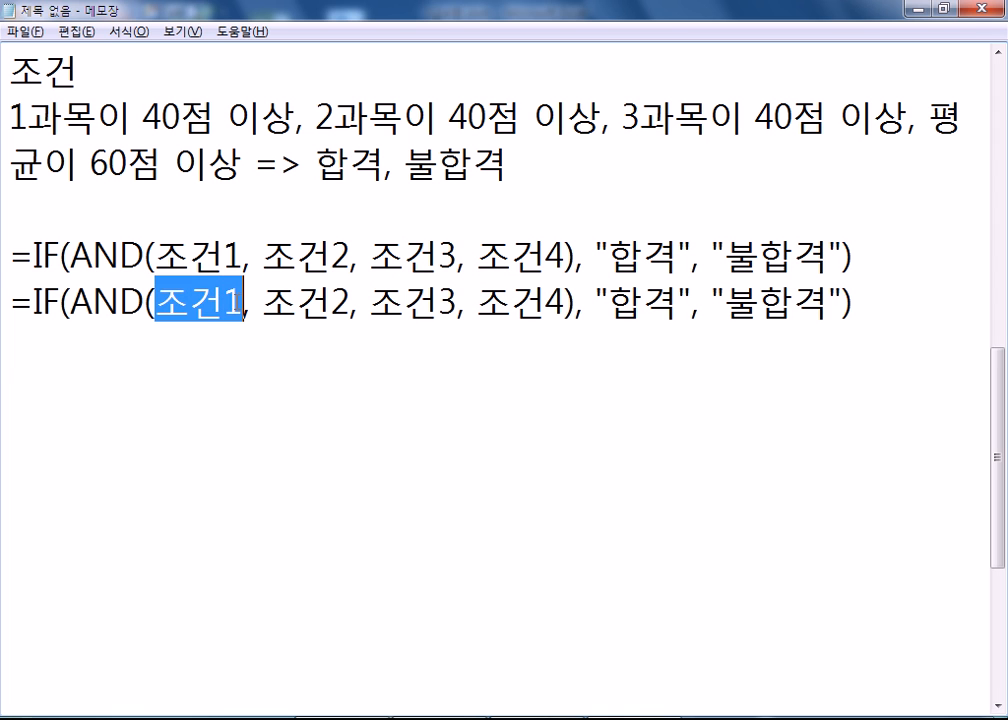
{"action": "left_click_drag", "start_coordinate": [10, 118], "coordinate": [295, 118]}
{"action": "key", "text": "ctrl+c"}
{"action": "left_click_drag", "start_coordinate": [160, 303], "coordinate": [243, 303]}
{"action": "key", "text": "ctrl+v"}
{"action": "left_click_drag", "start_coordinate": [461, 303], "coordinate": [548, 303]}
{"action": "key", "text": "ctrl+v"}
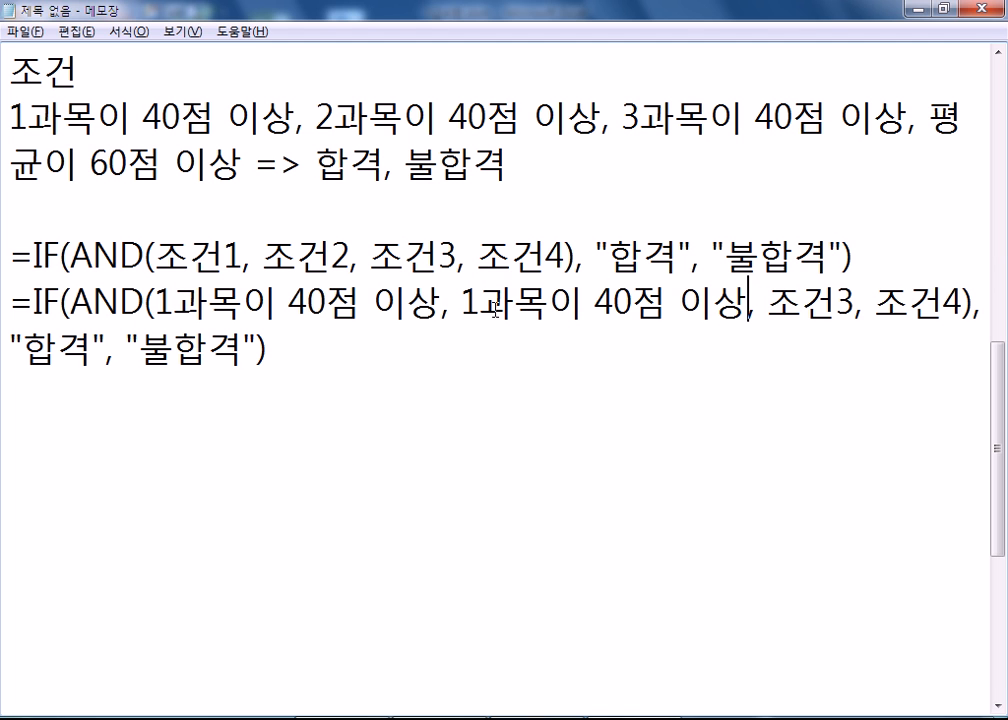
{"action": "left_click_drag", "start_coordinate": [461, 303], "coordinate": [478, 303]}
{"action": "type", "text": "2"}
Step: In the copied formula, replace 조건3 with "3과목이 40점 이상" and 조건4 with "평균이 60점 이상"
{"action": "left_click_drag", "start_coordinate": [772, 303], "coordinate": [860, 303]}
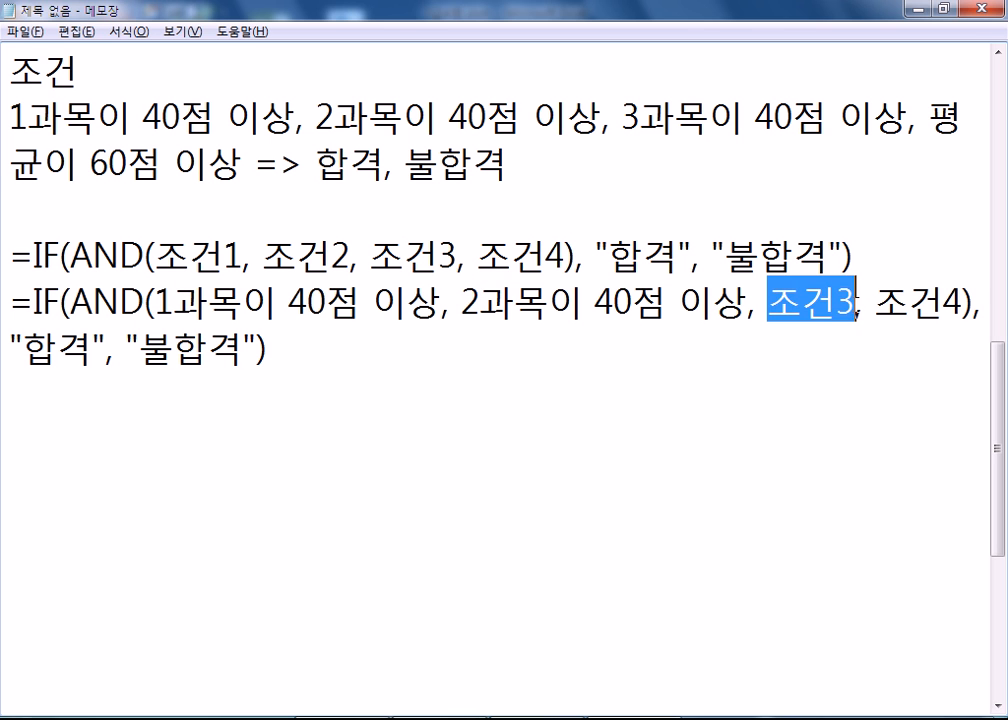
{"action": "key", "text": "ctrl+v"}
{"action": "left_click_drag", "start_coordinate": [768, 303], "coordinate": [786, 303]}
{"action": "type", "text": "3"}
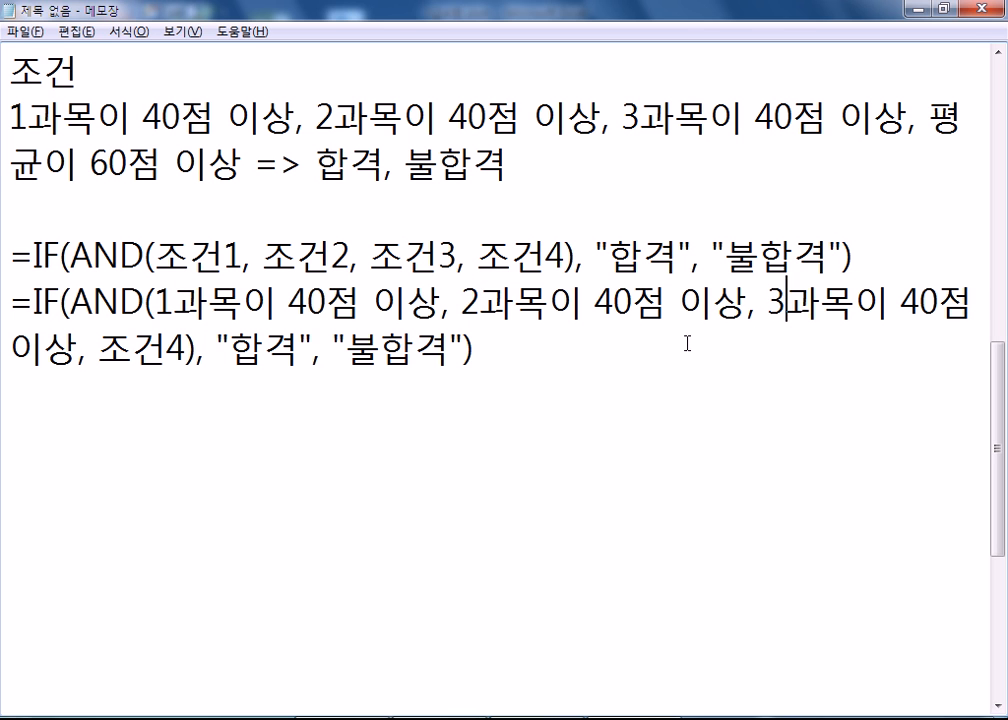
{"action": "left_click_drag", "start_coordinate": [930, 120], "coordinate": [244, 163]}
{"action": "left_click_drag", "start_coordinate": [98, 350], "coordinate": [186, 350]}
{"action": "key", "text": "ctrl+v"}
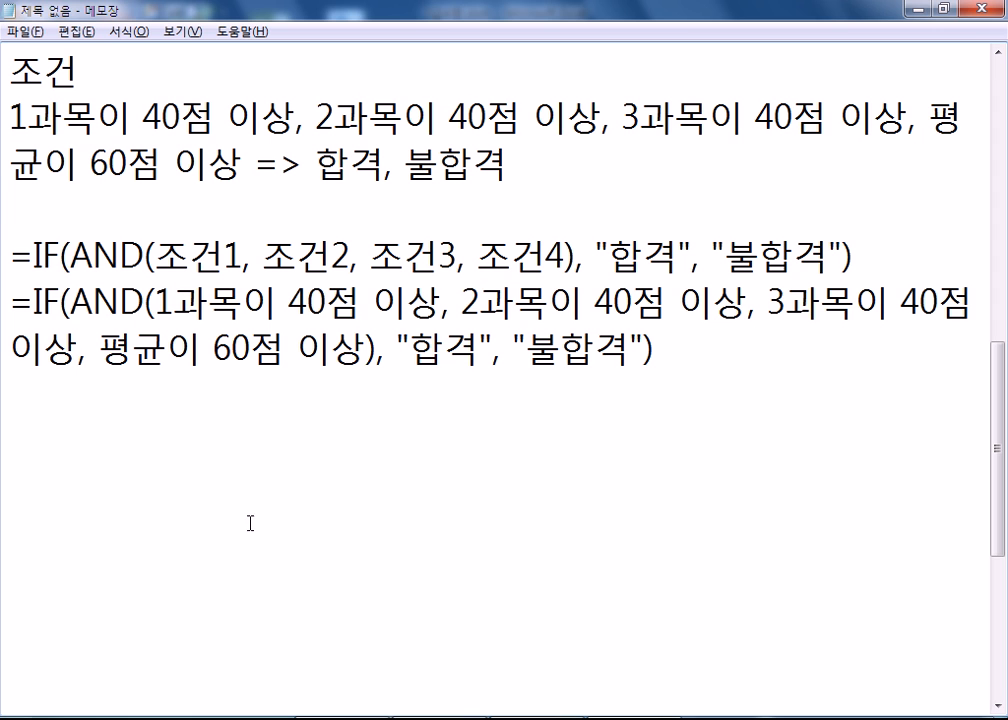
Step: Duplicate the formula with the written-out conditions on the line below it
{"action": "left_click_drag", "start_coordinate": [12, 300], "coordinate": [9, 385]}
{"action": "left_click", "coordinate": [25, 400]}
{"action": "key", "text": "ctrl+v"}
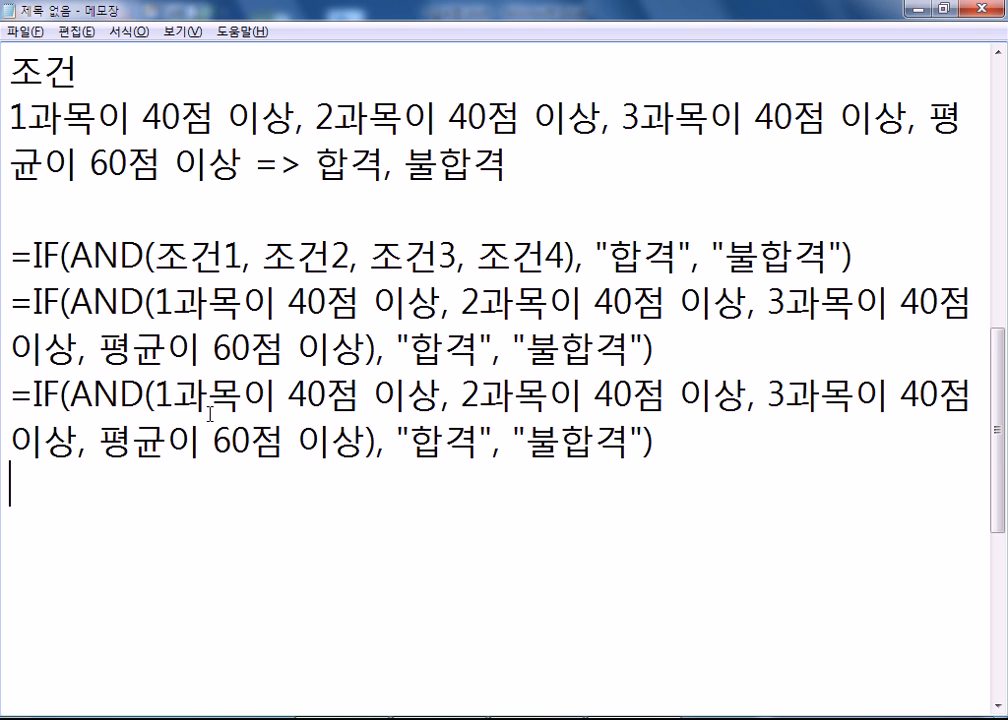
Step: In the last copied formula, replace "1과목이 40점 이상" with B17>=40, using the cell reference from the Excel table
{"action": "left_click_drag", "start_coordinate": [155, 395], "coordinate": [441, 397]}
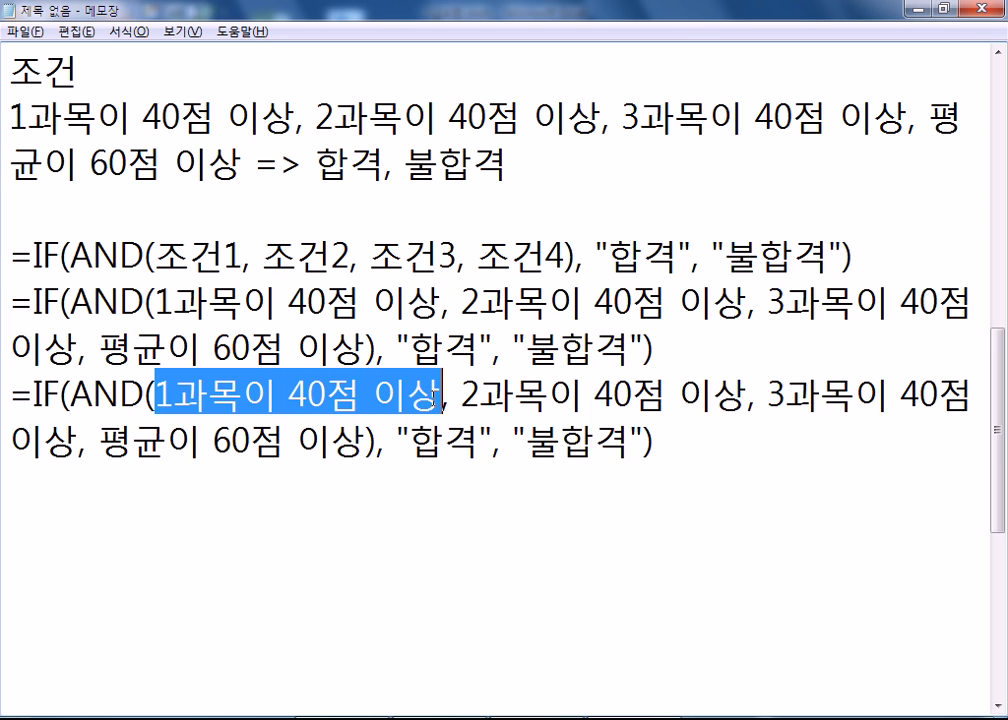
{"action": "key", "text": "alt+Tab"}
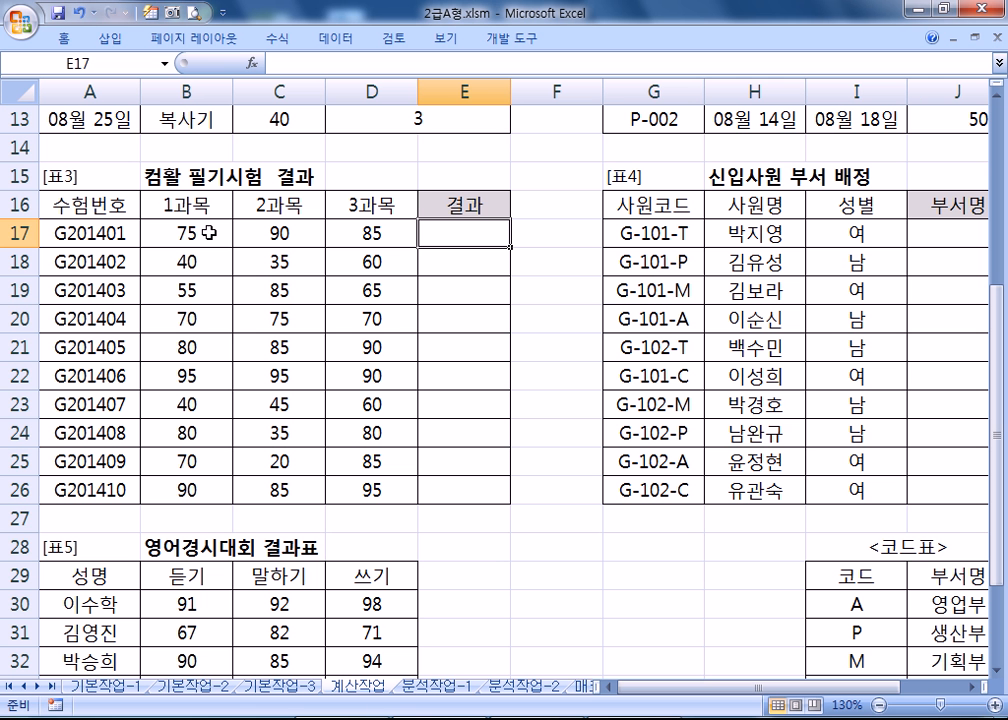
{"action": "key", "text": "alt+Tab"}
{"action": "type", "text": "ㅠ"}
{"action": "key", "text": "BackSpace"}
{"action": "type", "text": "ㅠㅠ"}
{"action": "key", "text": "BackSpace"}
{"action": "key", "text": "BackSpace"}
{"action": "type", "text": "B17>=40, 2과목이 40점 이상, 3과목이 40점 이상, 평균이 60점 이상), \"합격\", \"불합격\")"}
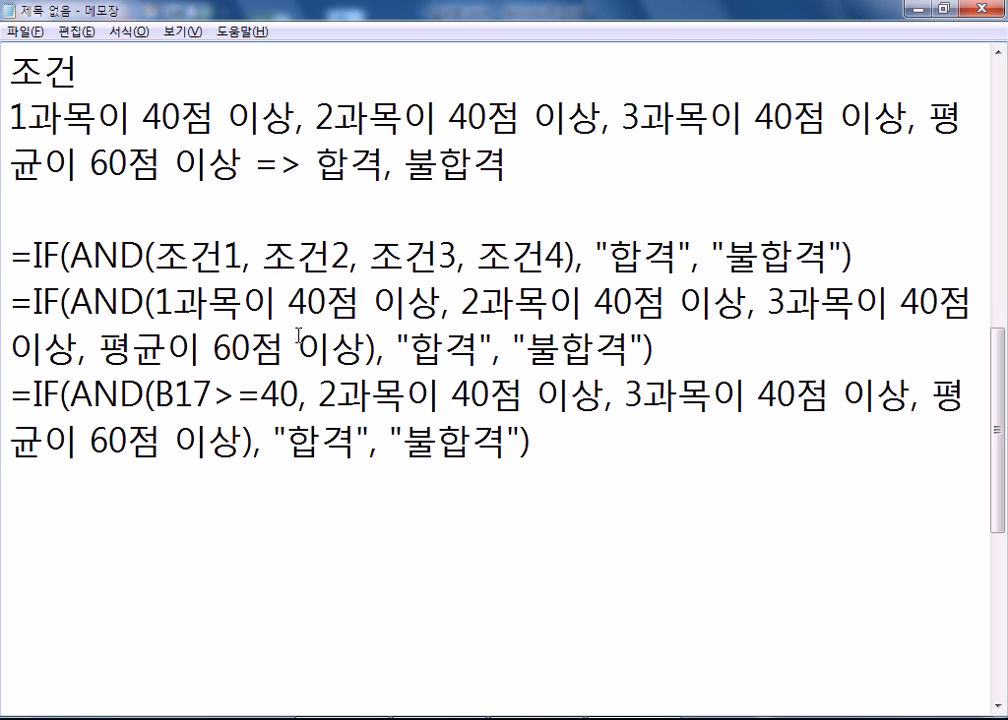
Step: In the last formula, replace "2과목이 40점 이상" with C17>=40 and "3과목이 40점 이상" with D17>=40
{"action": "left_click_drag", "start_coordinate": [318, 396], "coordinate": [603, 400]}
{"action": "type", "text": "C17>=40M"}
{"action": "key", "text": "BackSpace"}
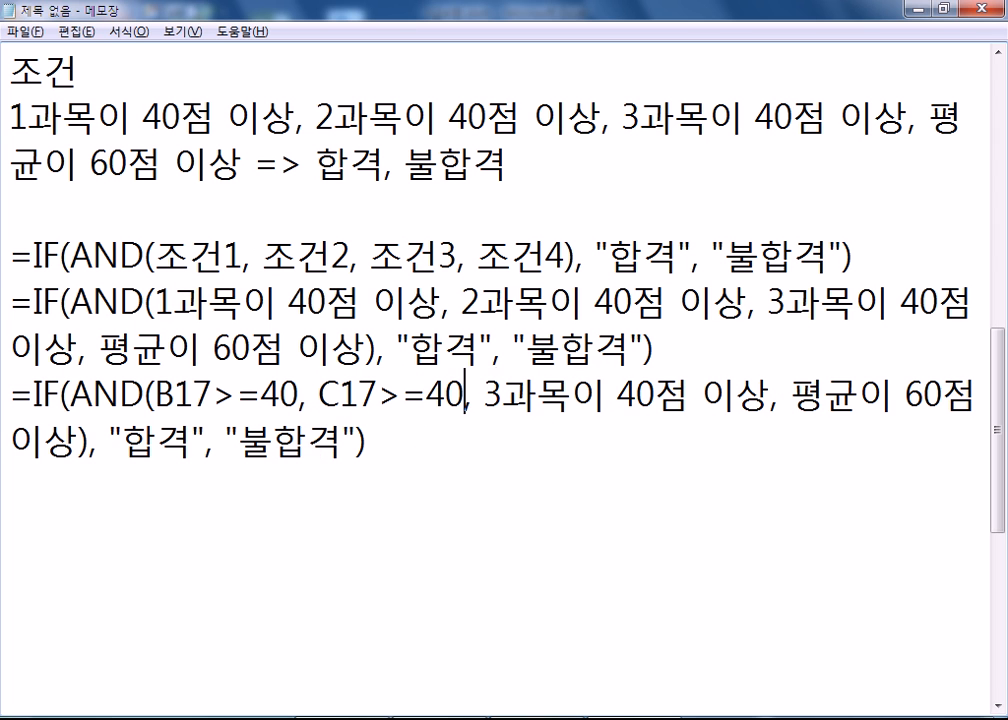
{"action": "left_click_drag", "start_coordinate": [483, 396], "coordinate": [769, 396]}
{"action": "key", "text": "alt+Tab"}
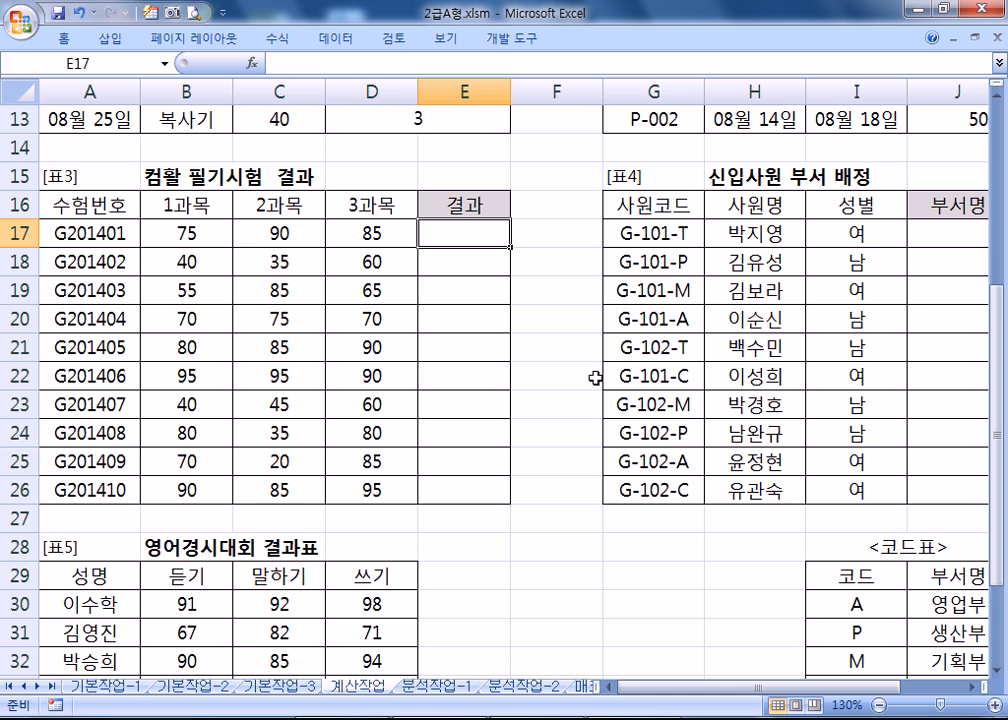
{"action": "key", "text": "alt+Tab"}
{"action": "type", "text": "D1"}
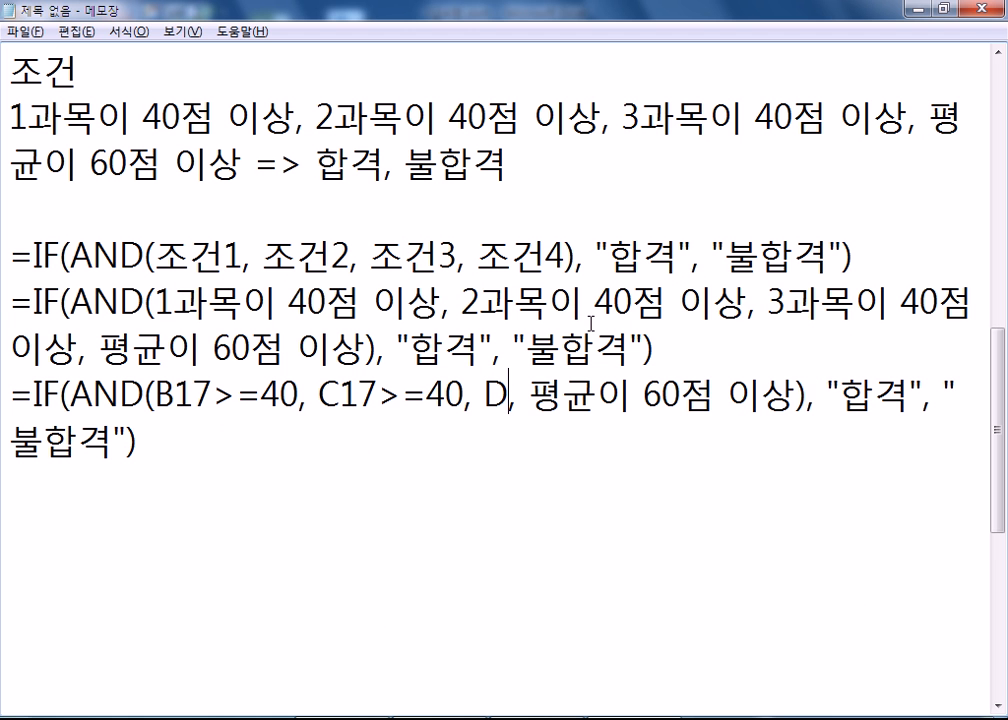
{"action": "type", "text": "7"}
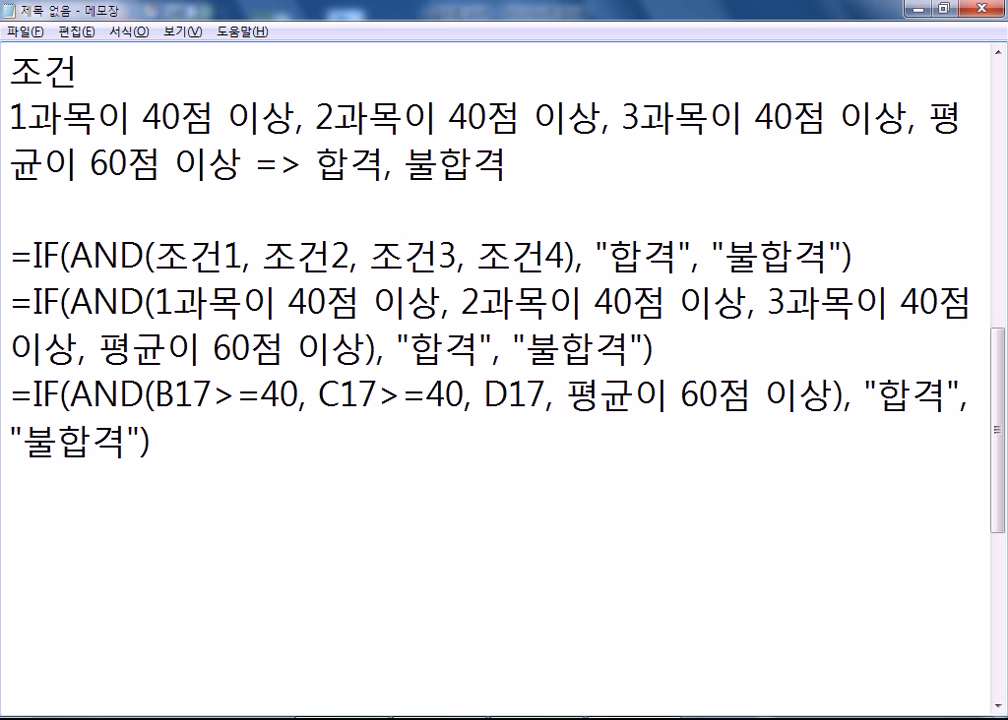
{"action": "type", "text": ">=40"}
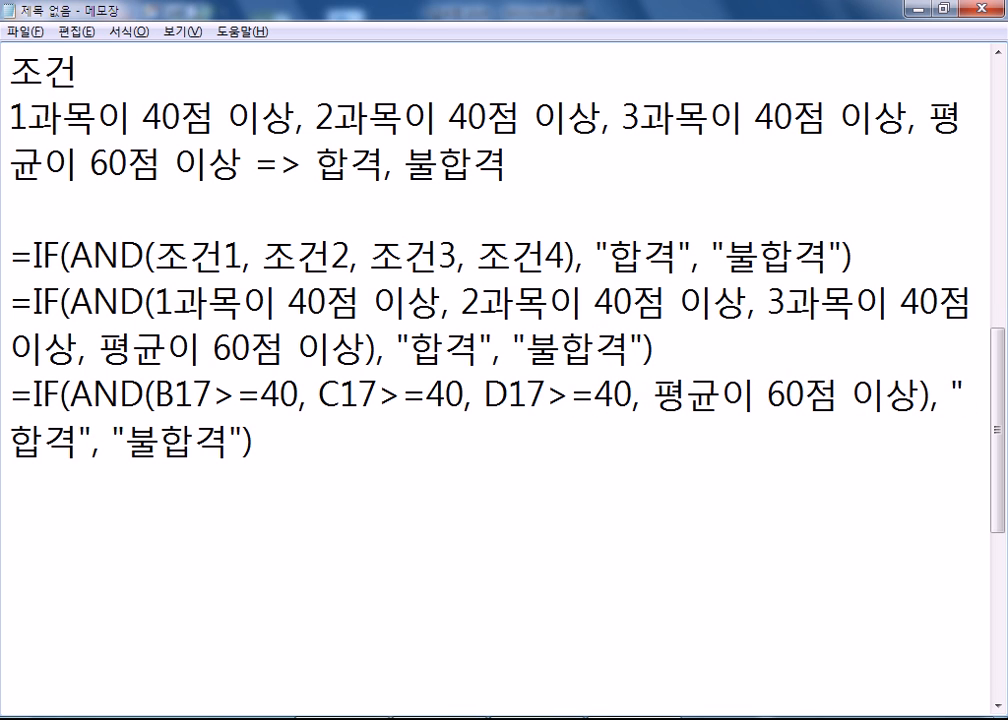
Step: In the last formula, replace "평균이 60점 이상" with AVERAGE(B17:D17)>=60
{"action": "left_click_drag", "start_coordinate": [669, 410], "coordinate": [914, 397]}
{"action": "type", "text": "AVERAGE"}
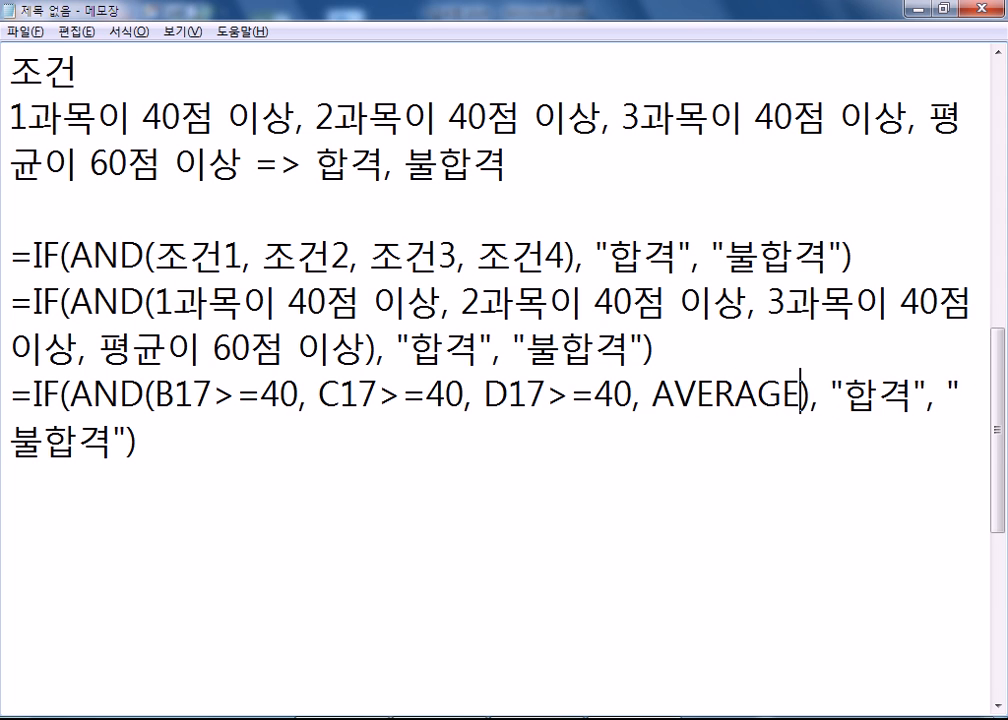
{"action": "type", "text": "("}
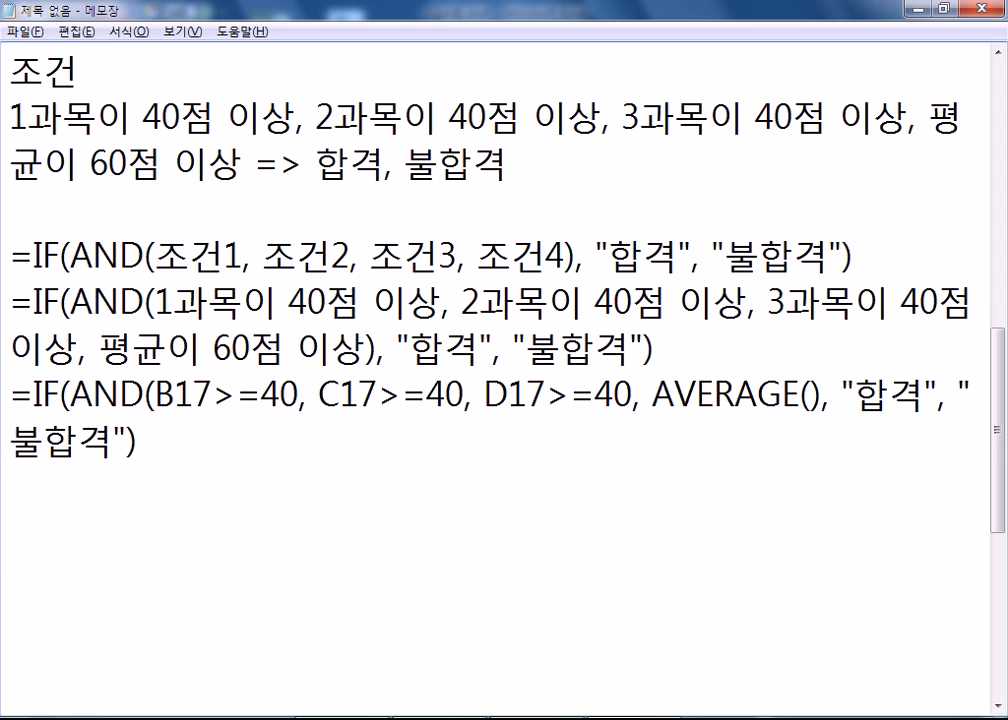
{"action": "type", "text": "B127"}
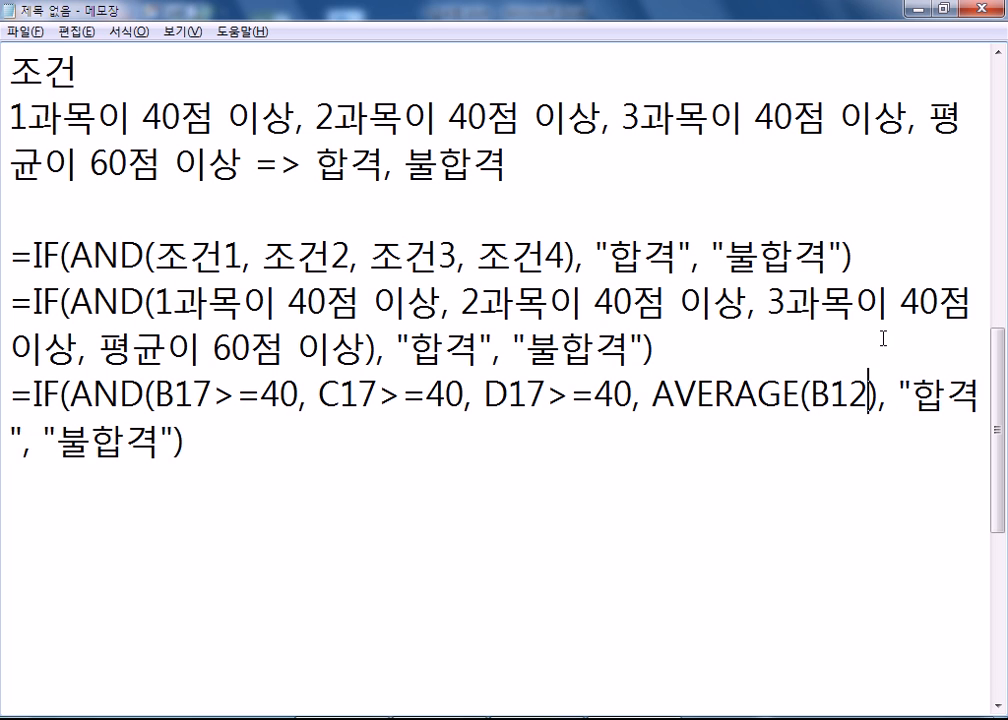
{"action": "key", "text": "BackSpace"}
{"action": "key", "text": "BackSpace"}
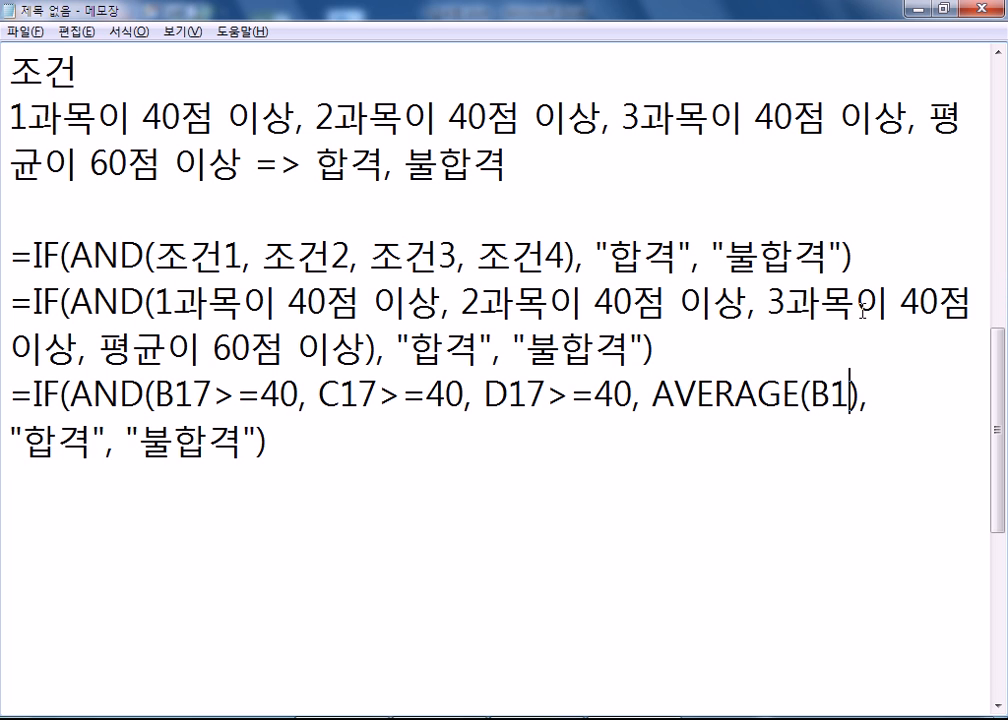
{"action": "type", "text": "7:D17)"}
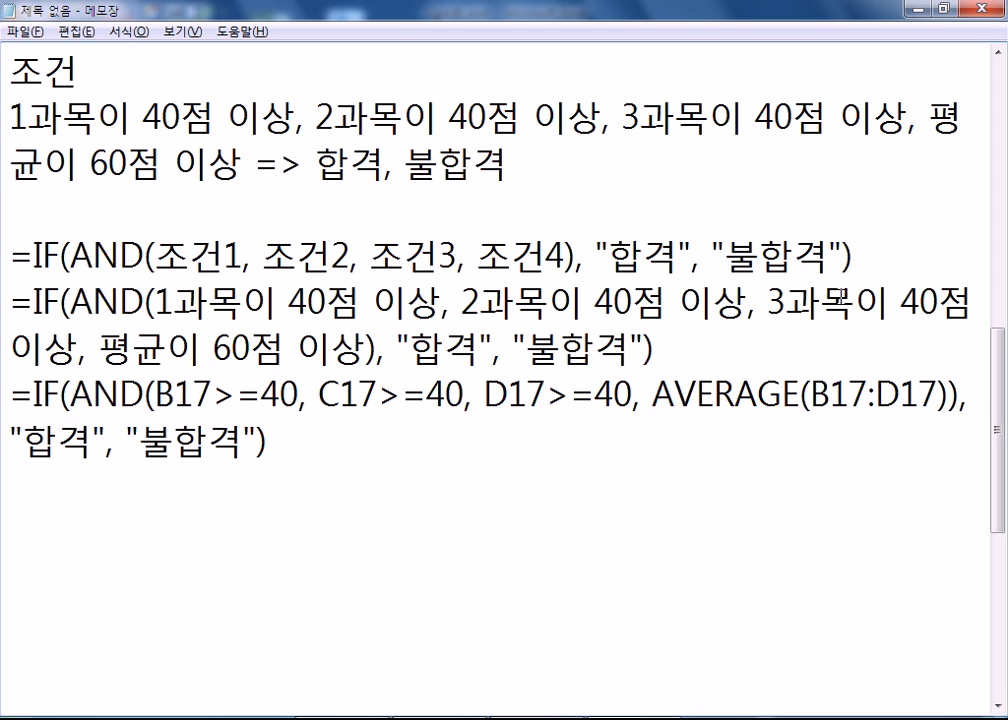
{"action": "type", "text": ">=60"}
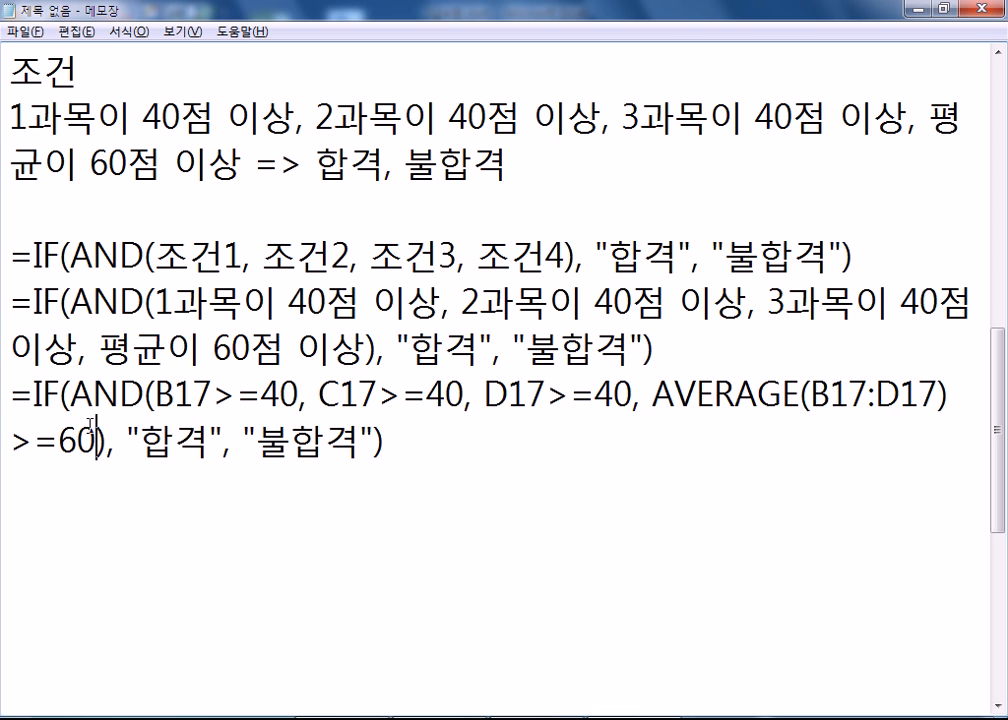
Step: Copy the finished formula from Notepad into cell E17 in Excel and fill it down the 결과 column to E26
{"action": "left_click_drag", "start_coordinate": [14, 392], "coordinate": [409, 437]}
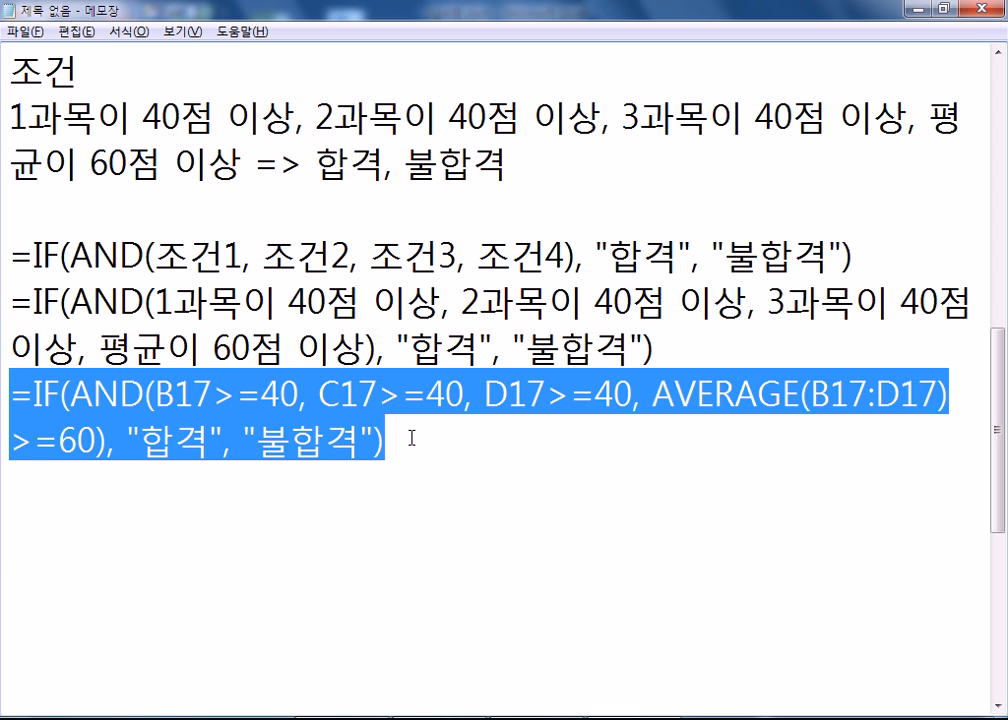
{"action": "key", "text": "ctrl+c"}
{"action": "key", "text": "alt+Tab"}
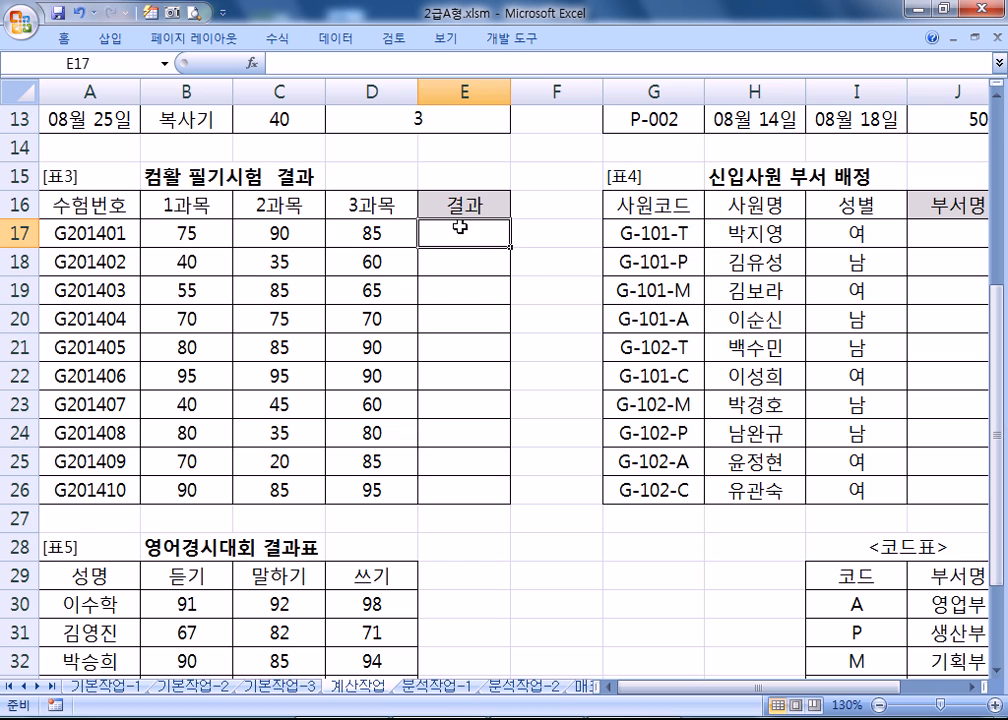
{"action": "key", "text": "ctrl+v"}
{"action": "double_click", "coordinate": [510, 247]}
{"action": "left_click", "coordinate": [490, 230]}
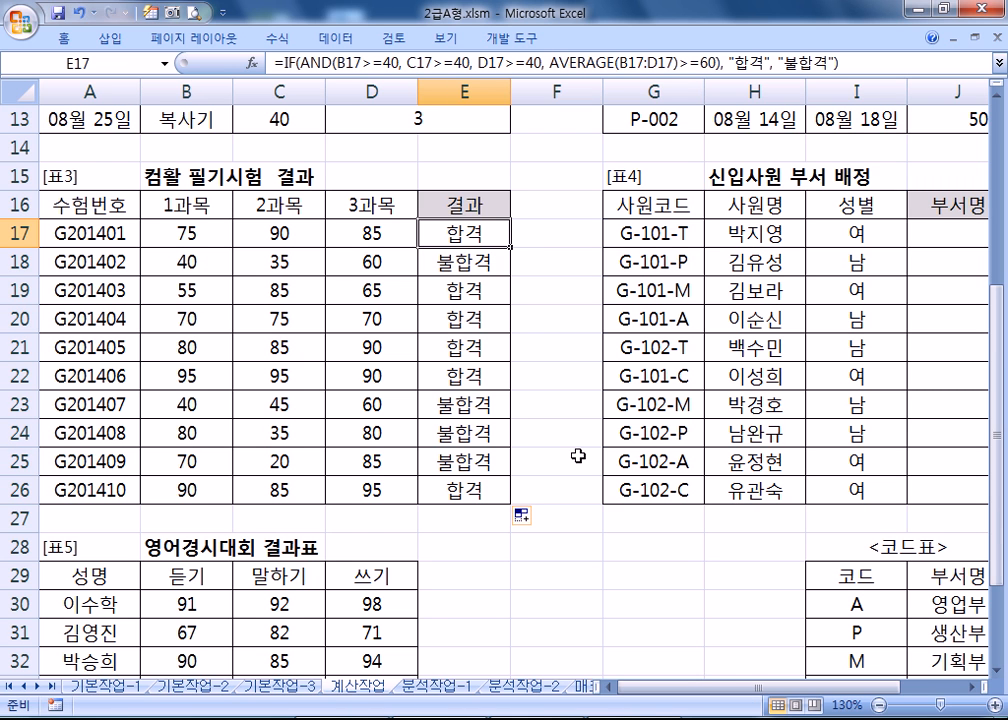
Step: Check the subject scores in rows 17, 18, 23, 24 and 25 against their pass/fail results in the 결과 column
{"action": "left_click", "coordinate": [275, 261]}
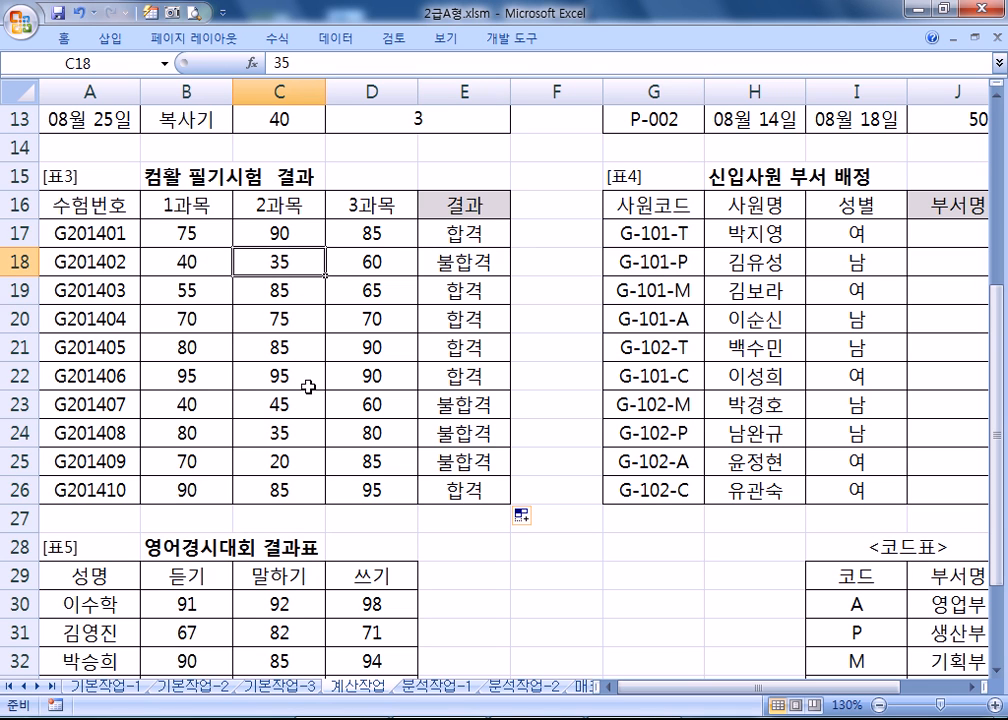
{"action": "left_click_drag", "start_coordinate": [194, 396], "coordinate": [327, 409]}
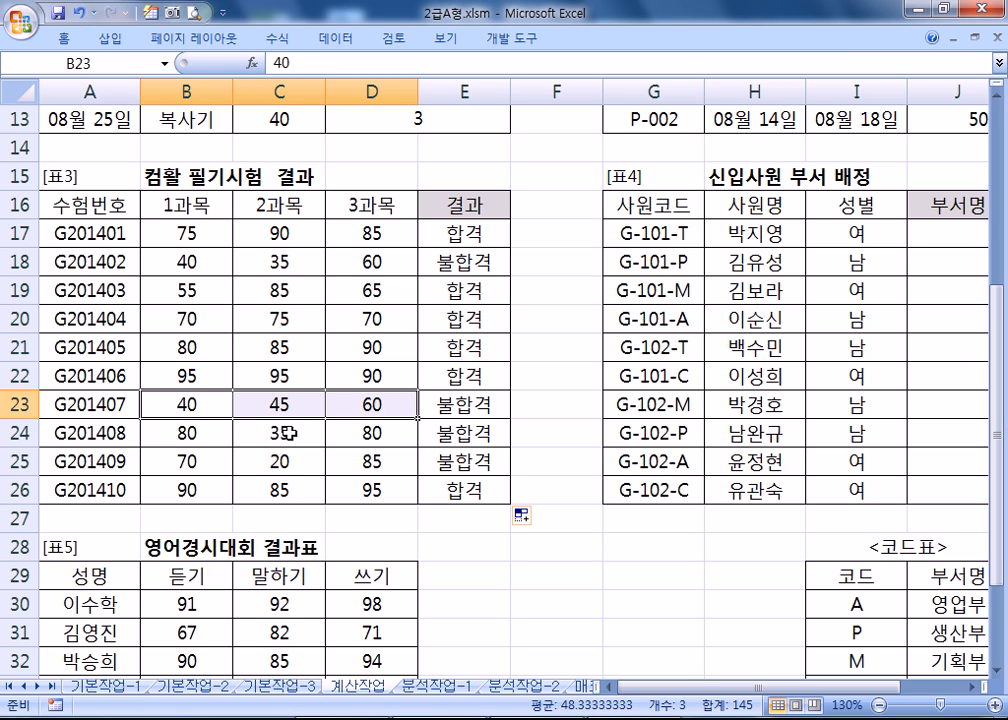
{"action": "left_click", "coordinate": [287, 428]}
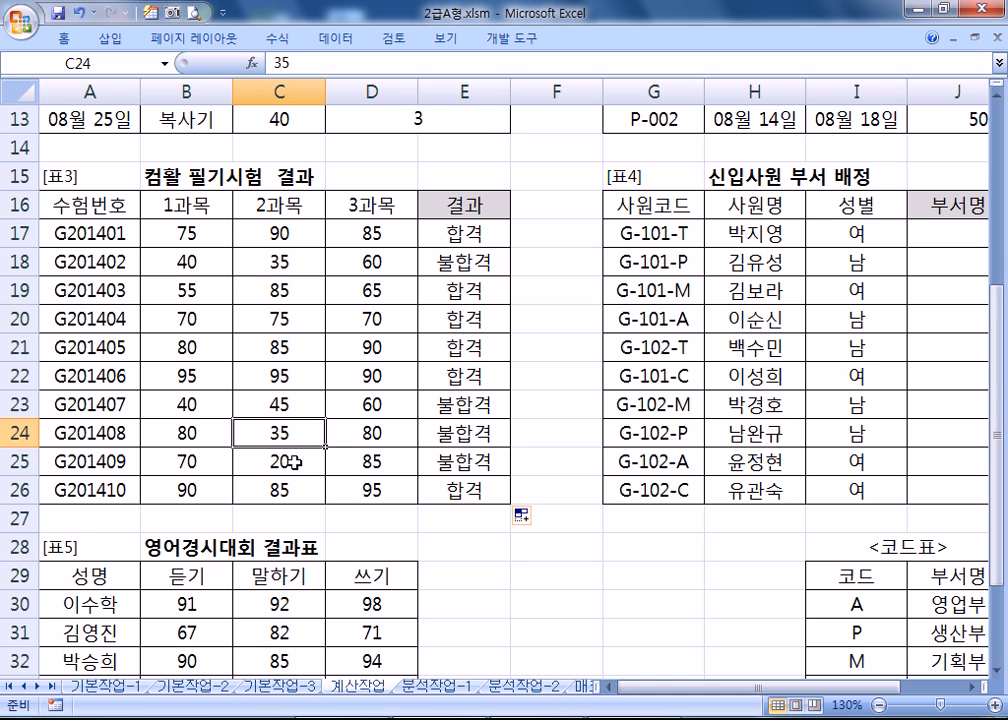
{"action": "left_click", "coordinate": [291, 462]}
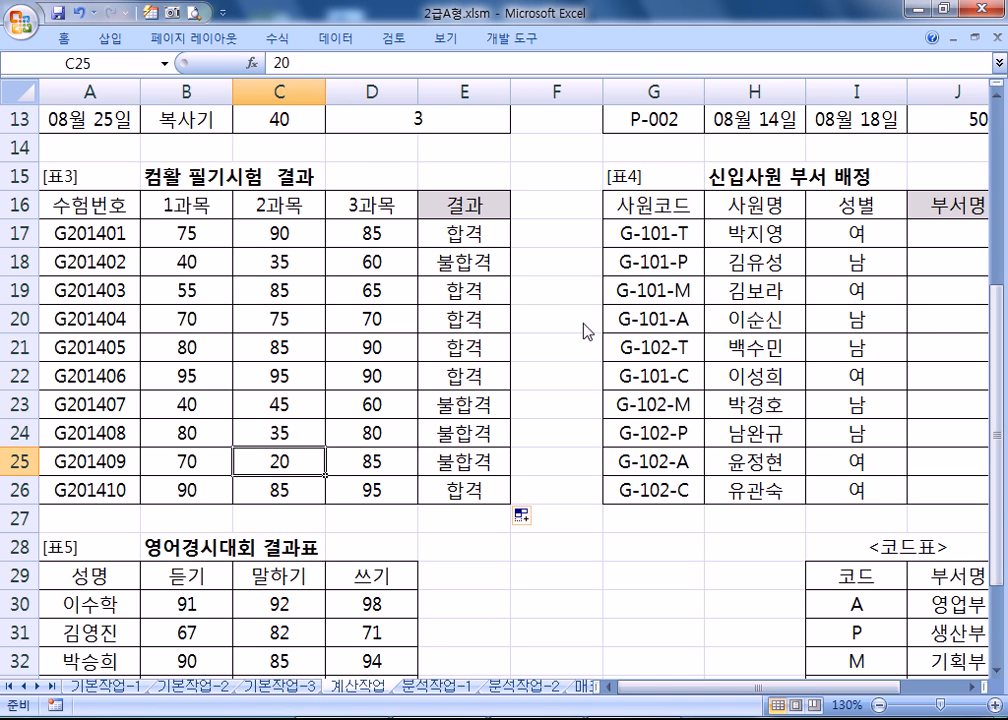
{"action": "key", "text": "alt+Tab"}
{"action": "left_click", "coordinate": [509, 476]}
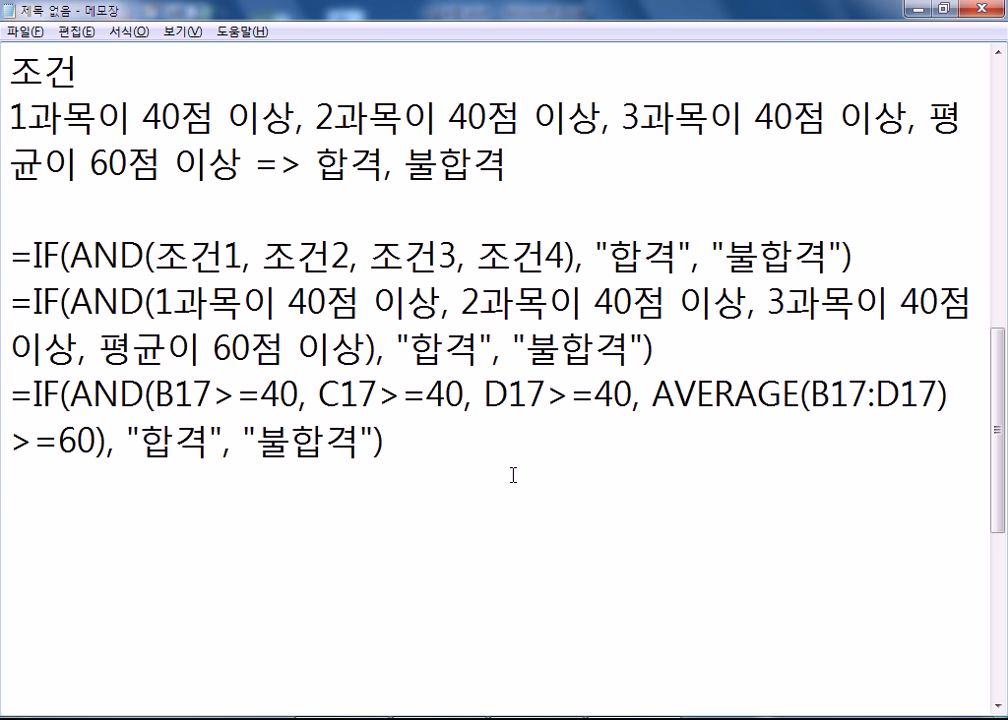
{"action": "key", "text": "alt+Tab"}
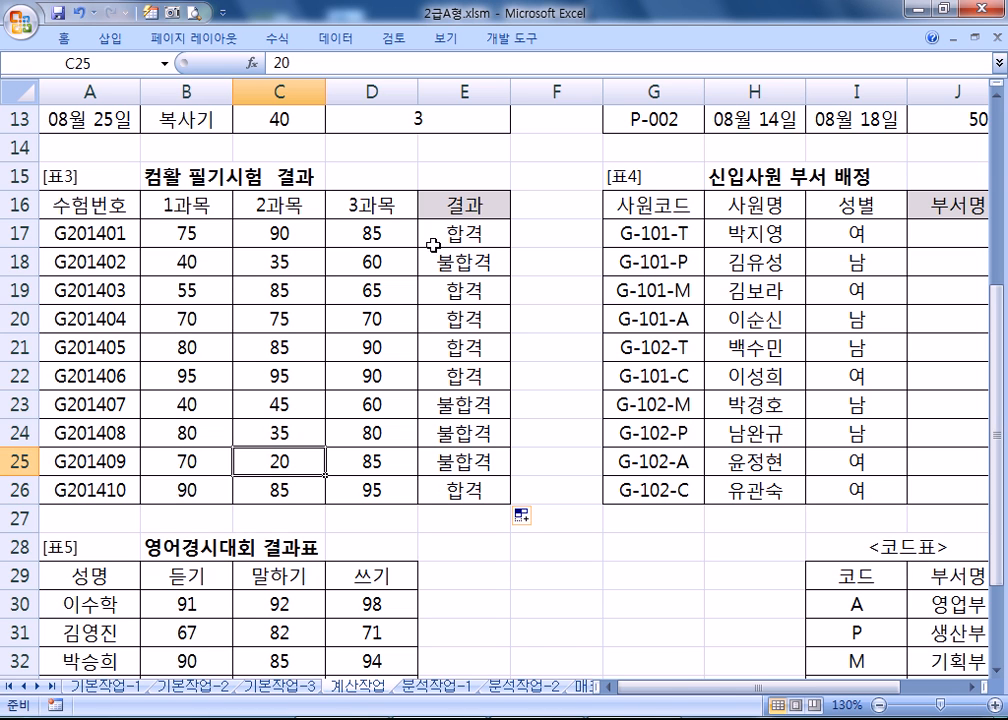
{"action": "left_click_drag", "start_coordinate": [190, 233], "coordinate": [383, 232]}
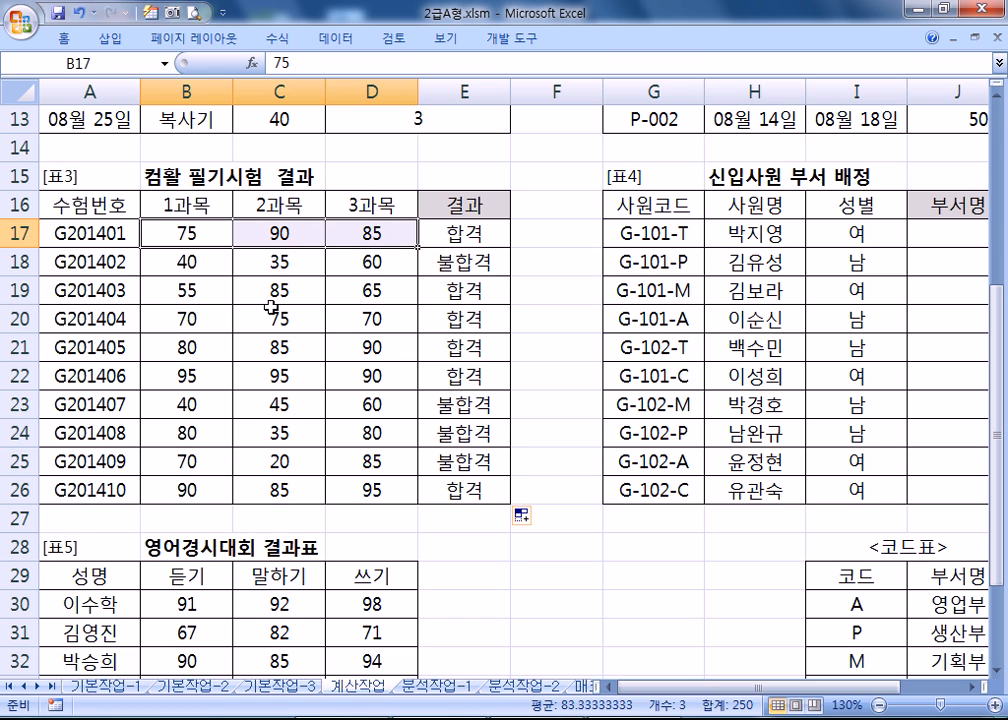
{"action": "left_click", "coordinate": [278, 262]}
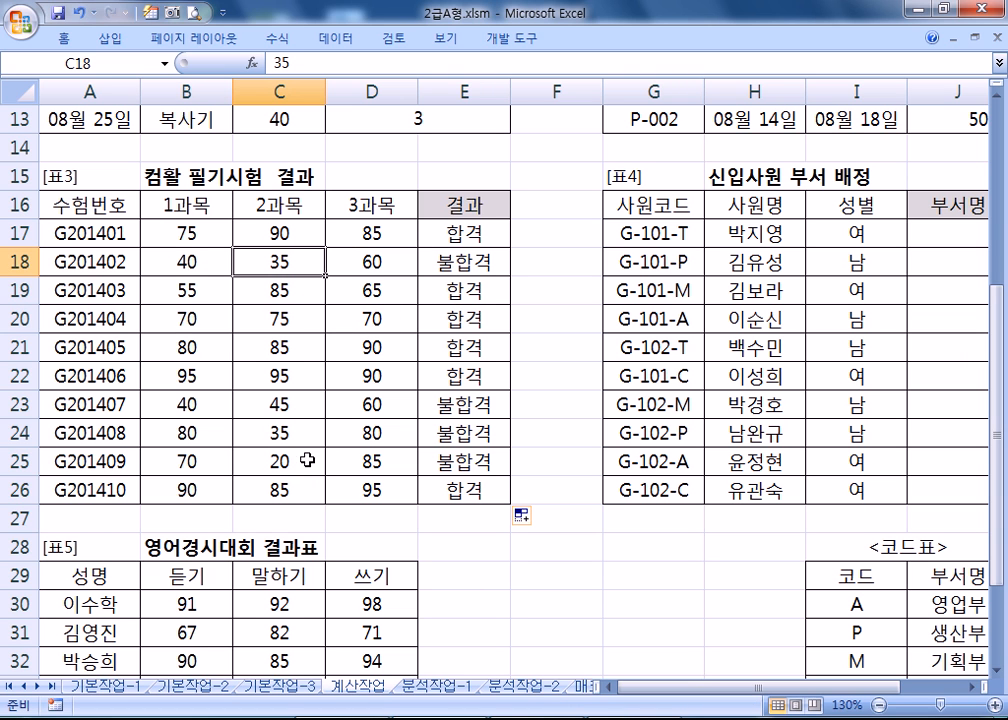
{"action": "left_click", "coordinate": [222, 403]}
{"action": "left_click_drag", "start_coordinate": [222, 403], "coordinate": [367, 401]}
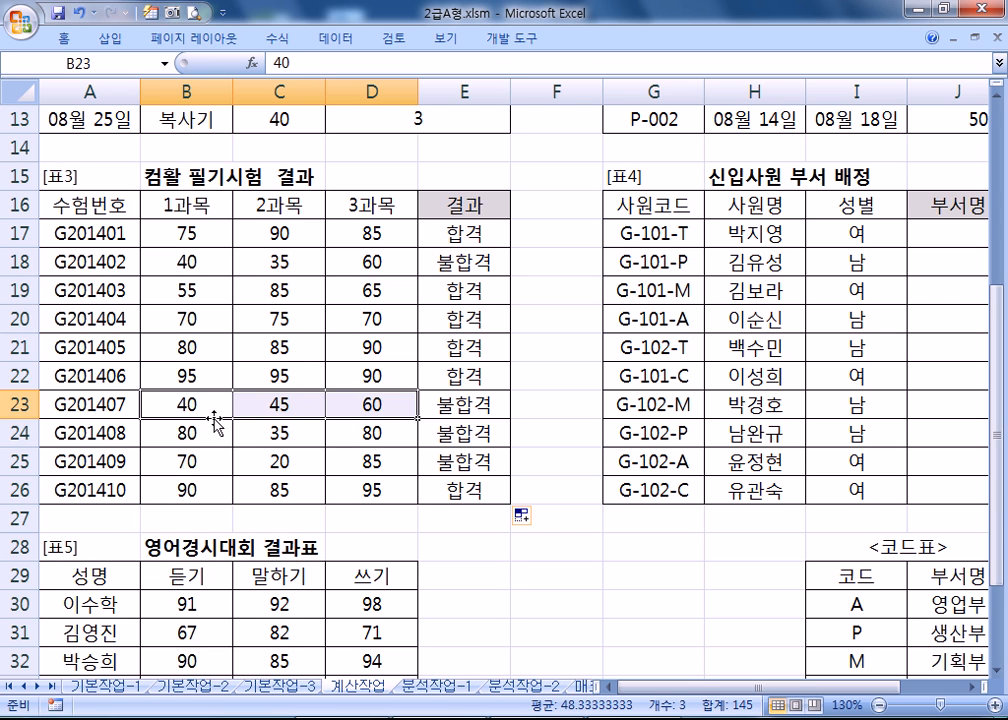
Step: Compare the average condition and the AVERAGE(B17:D17) part of the Notepad formula with the row 23 scores in Excel
{"action": "key", "text": "alt+Tab"}
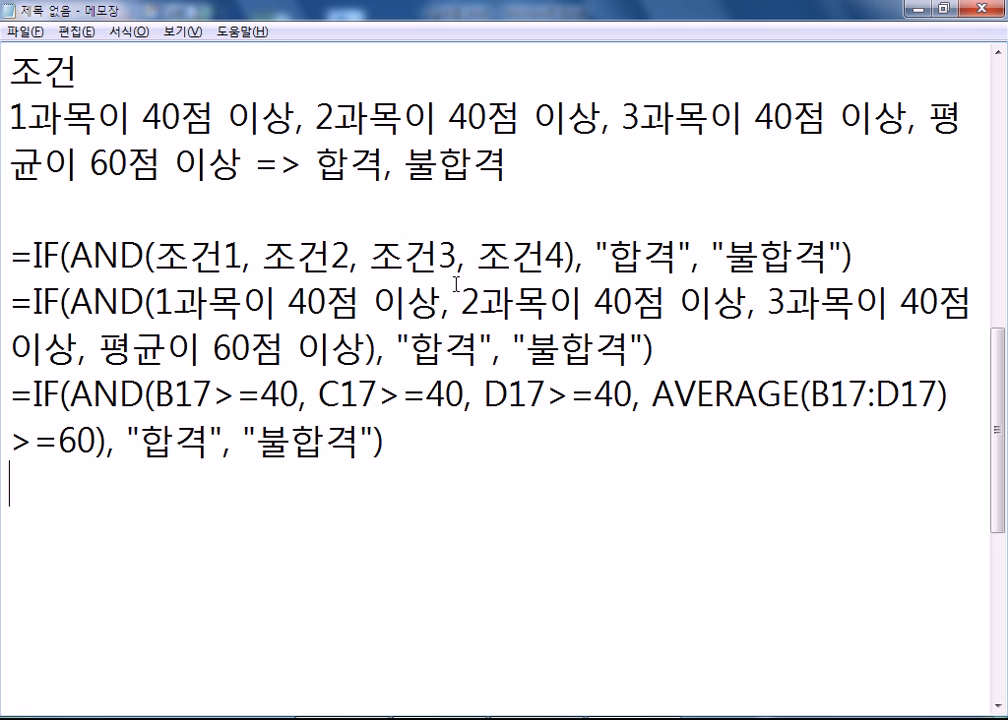
{"action": "left_click_drag", "start_coordinate": [928, 120], "coordinate": [245, 168]}
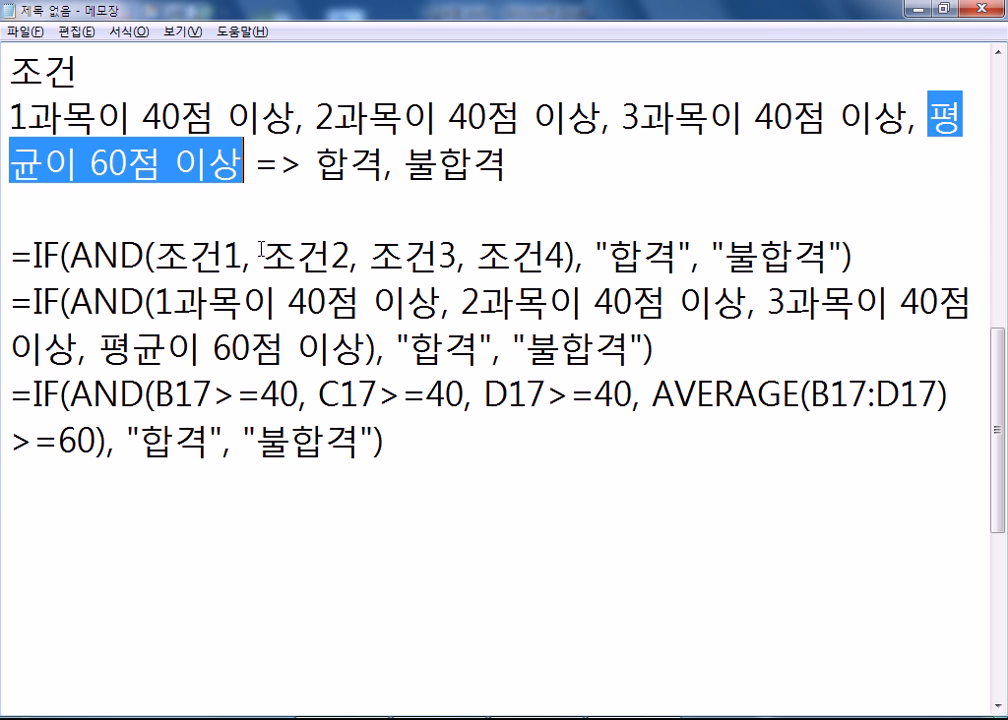
{"action": "key", "text": "alt+Tab"}
{"action": "left_click_drag", "start_coordinate": [148, 409], "coordinate": [368, 404]}
{"action": "key", "text": "alt+Tab"}
{"action": "left_click_drag", "start_coordinate": [662, 392], "coordinate": [938, 395]}
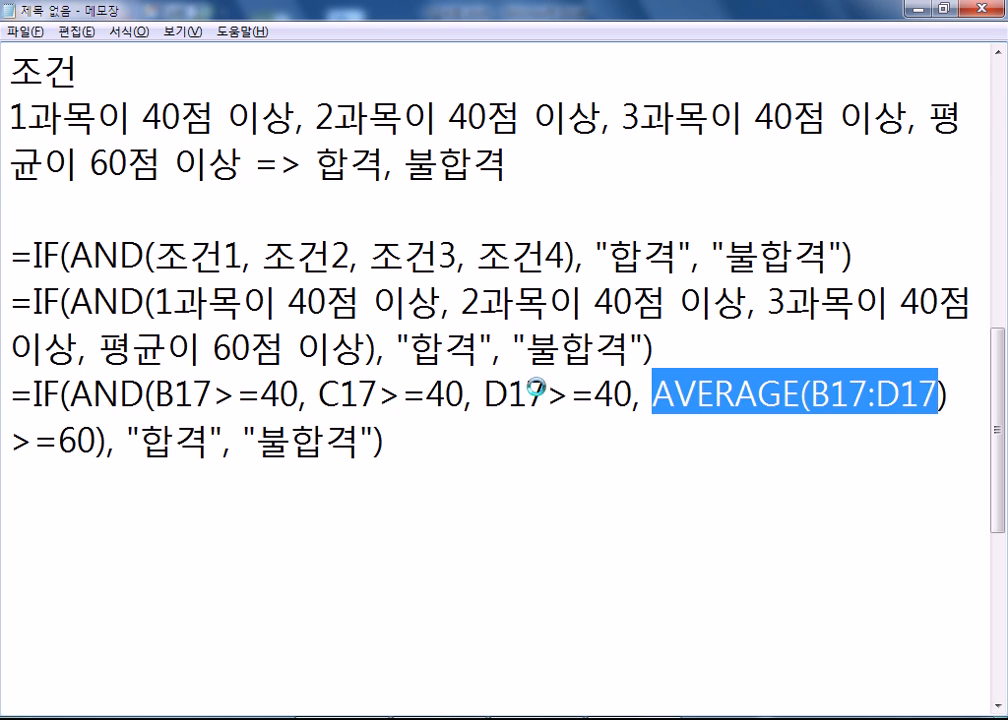
{"action": "key", "text": "alt+Tab"}
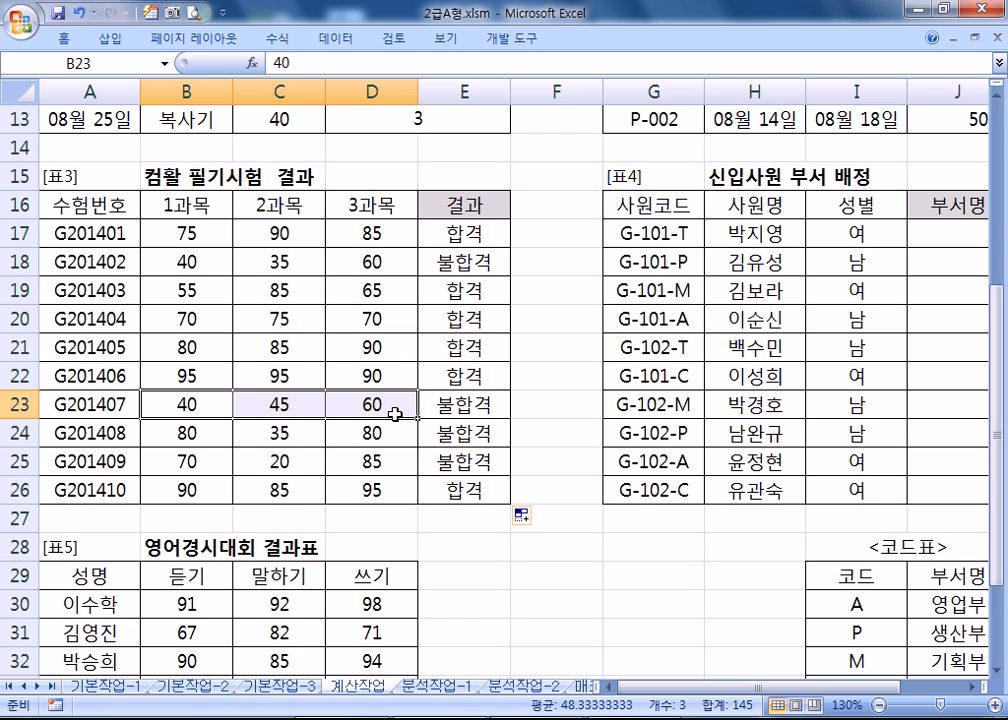
{"action": "key", "text": "alt+Tab"}
{"action": "key", "text": "alt+Tab"}
{"action": "key", "text": "alt+Tab"}
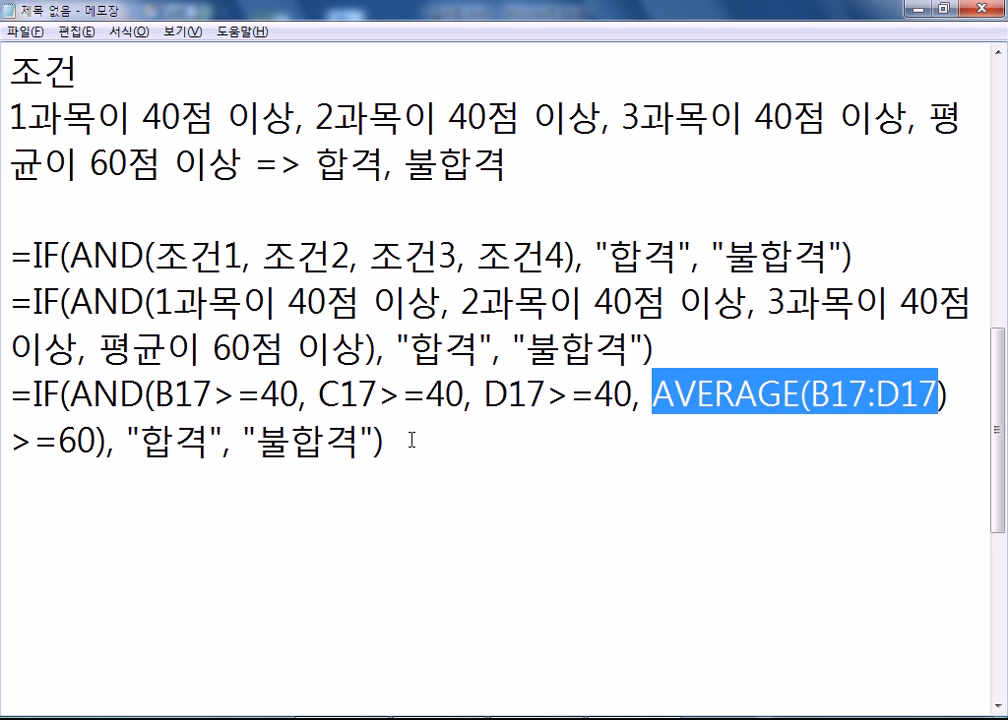
{"action": "left_click", "coordinate": [411, 440]}
{"action": "key", "text": "Return"}
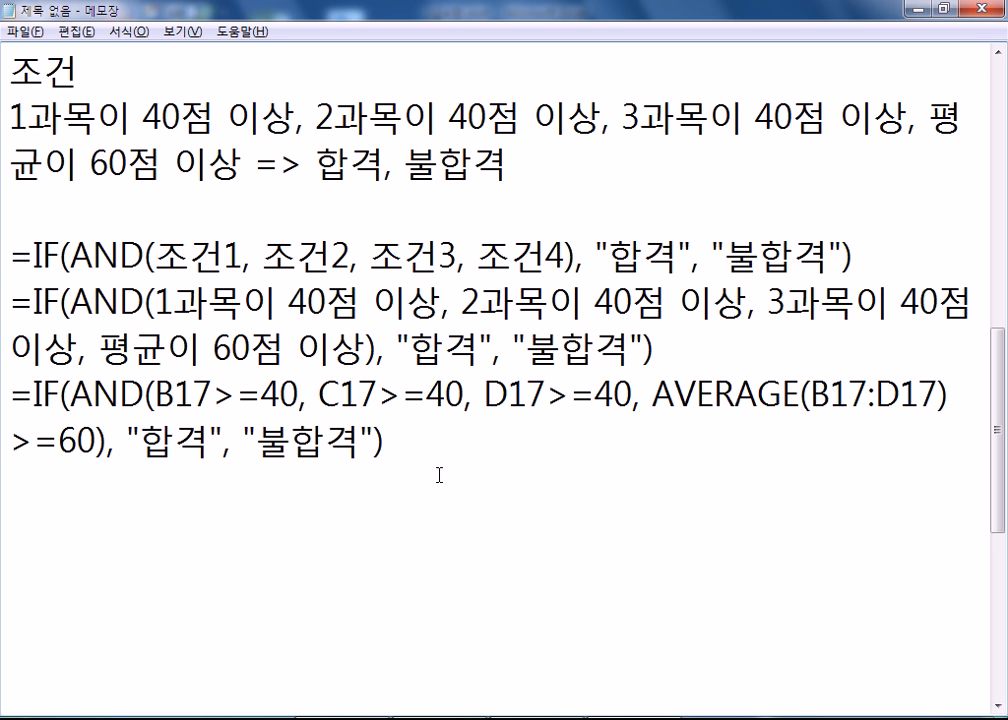
Step: Switch to Excel and view the 신입사원 부서 배정 table together with its 코드표
{"action": "key", "text": "alt+Tab"}
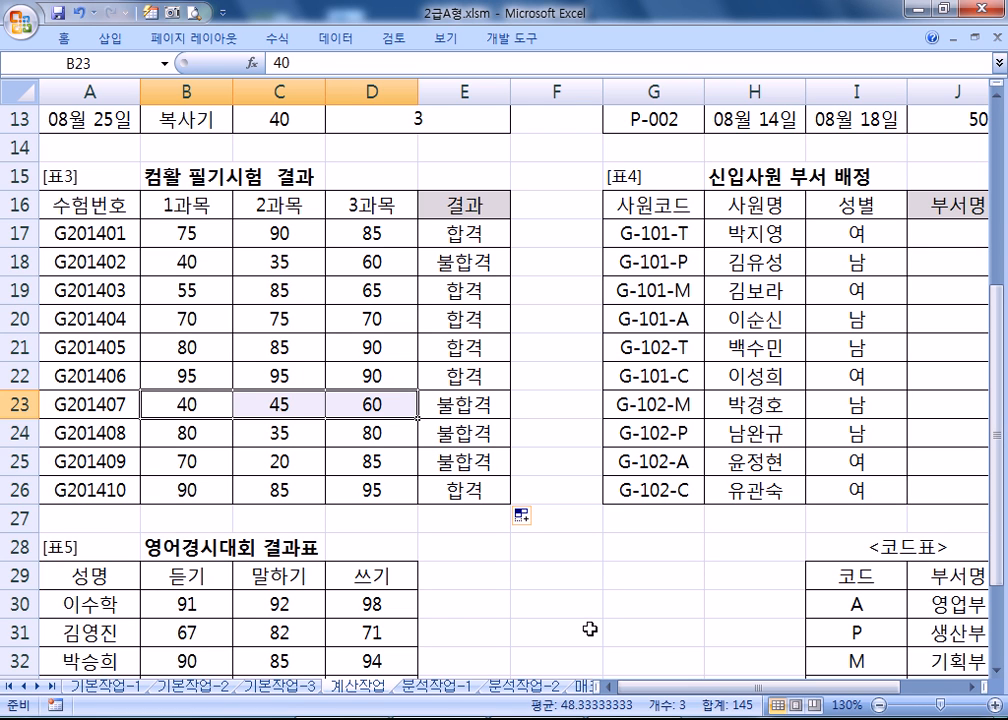
{"action": "left_click_drag", "start_coordinate": [885, 687], "coordinate": [968, 690]}
{"action": "left_click", "coordinate": [970, 687]}
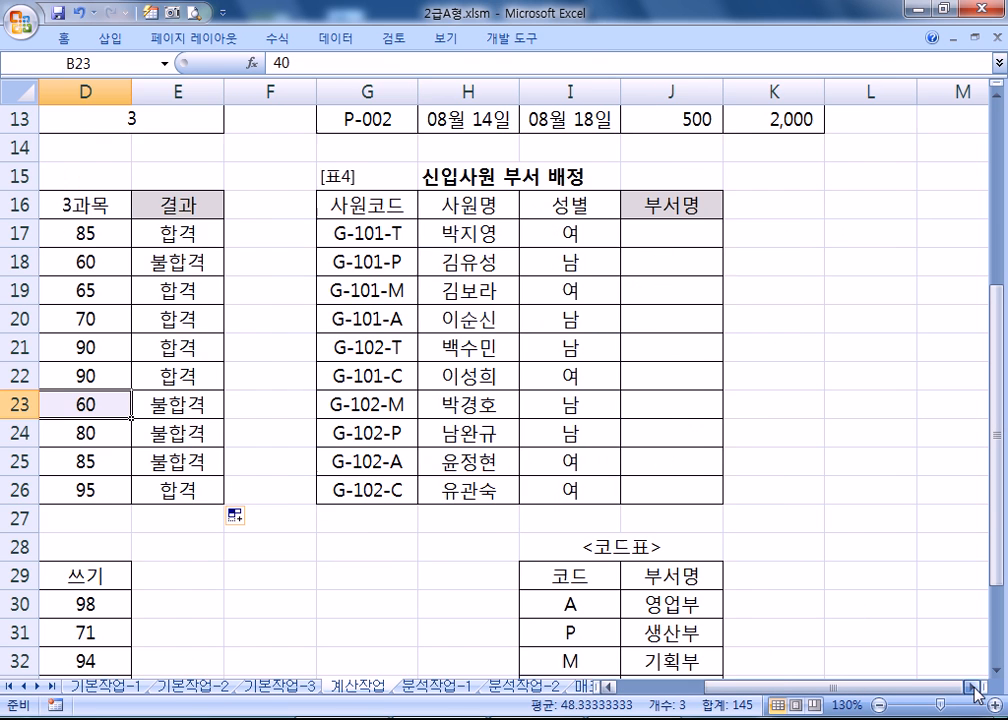
{"action": "left_click", "coordinate": [970, 687]}
{"action": "left_click", "coordinate": [970, 687]}
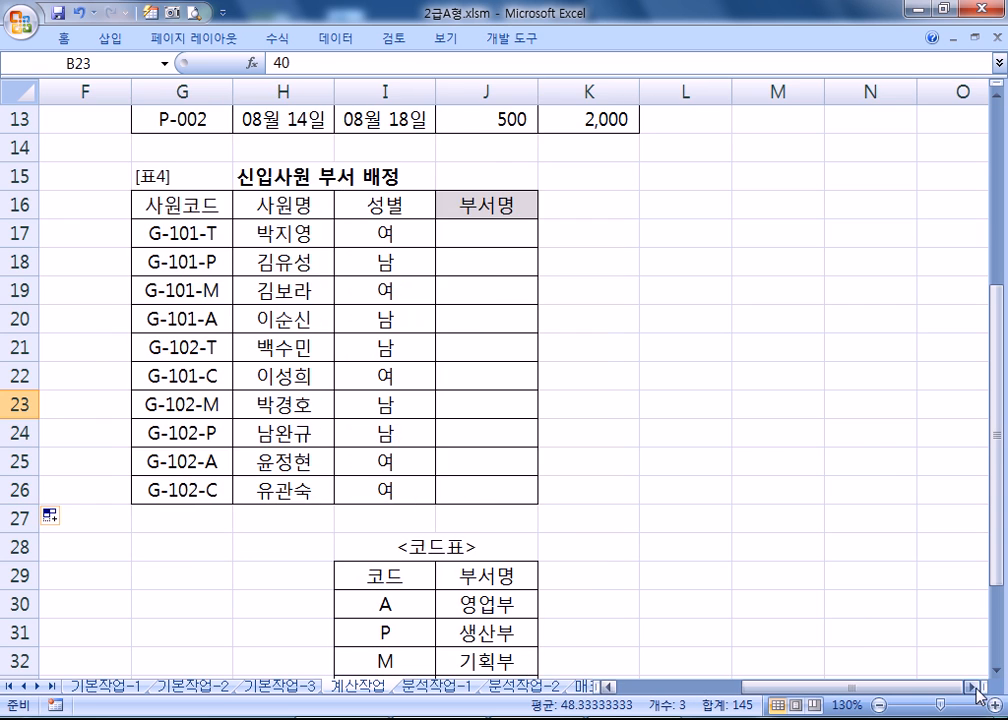
Step: Start a VLOOKUP formula in cell J17 of the 신입사원 부서 배정 table with RIGHT(G17,1) as the lookup value
{"action": "left_click", "coordinate": [997, 671]}
{"action": "left_click", "coordinate": [997, 671]}
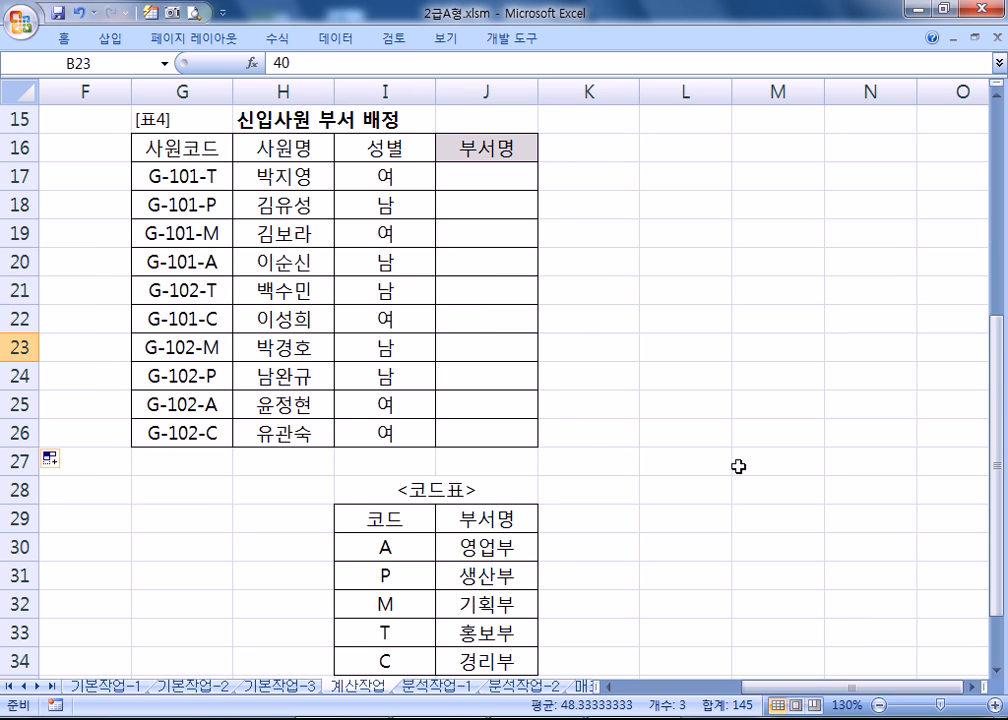
{"action": "scroll", "coordinate": [728, 470], "scroll_direction": "down", "scroll_amount": 2}
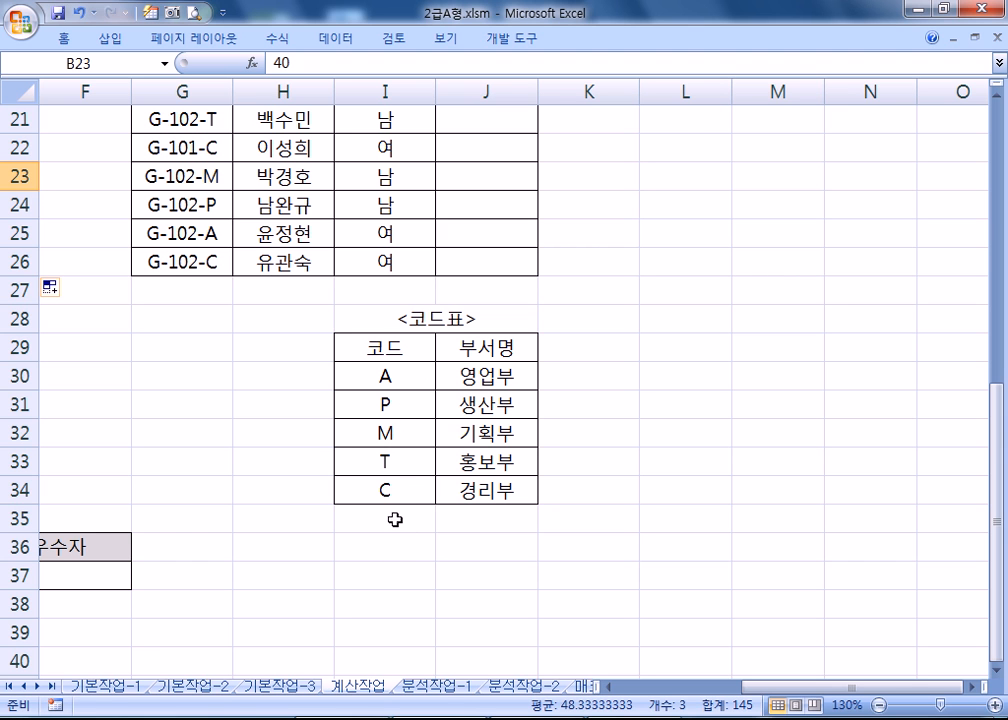
{"action": "scroll", "coordinate": [434, 522], "scroll_direction": "up", "scroll_amount": 2}
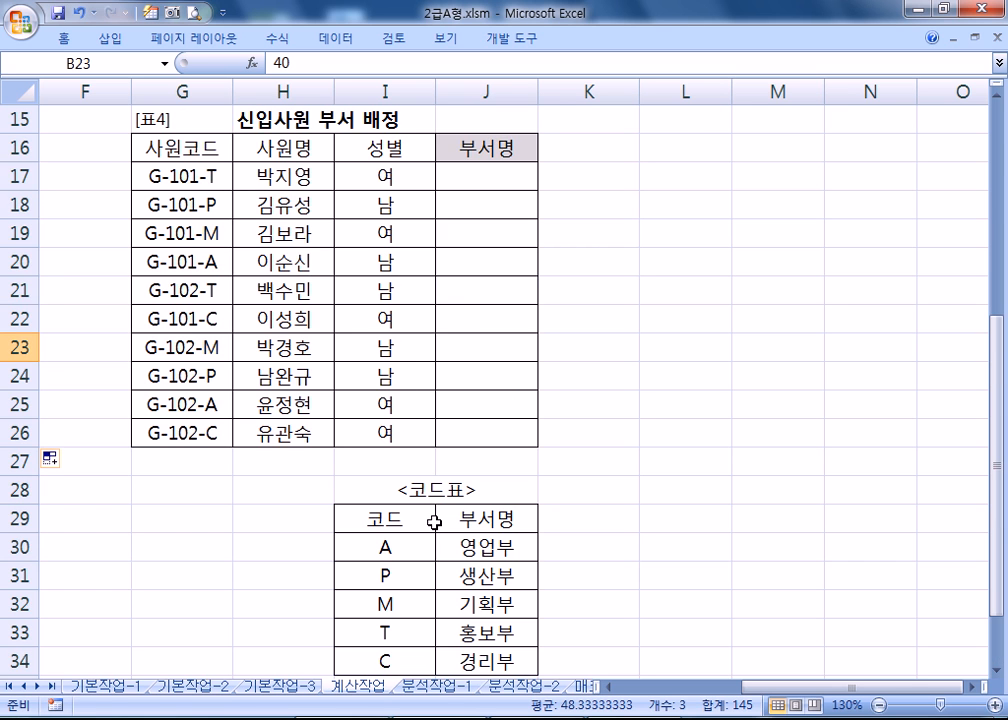
{"action": "left_click", "coordinate": [489, 176]}
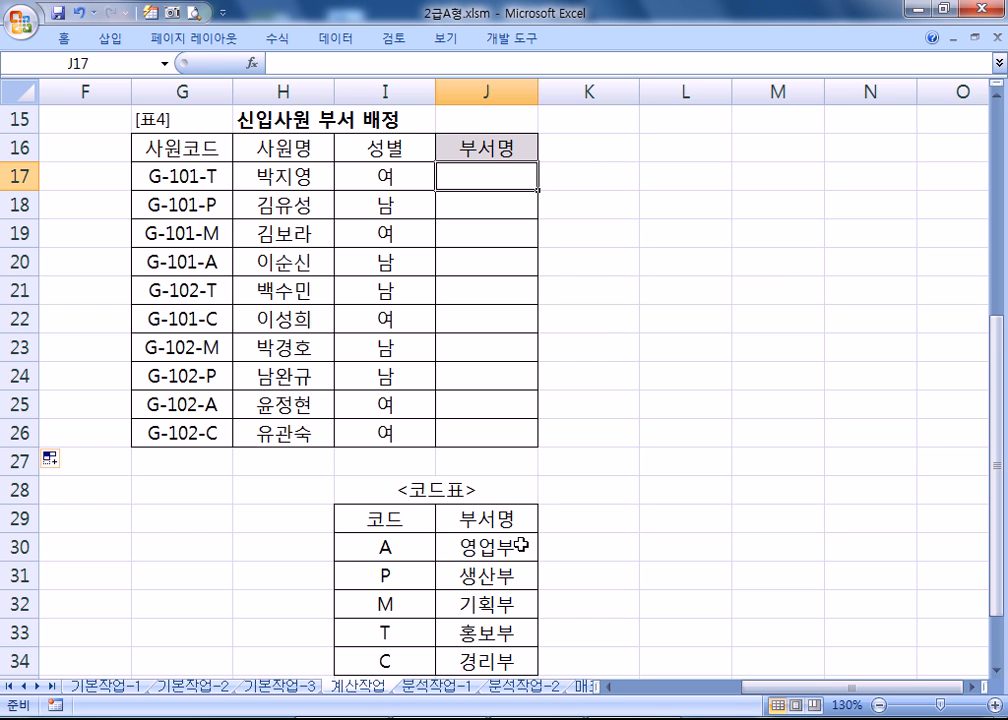
{"action": "type", "text": "="}
{"action": "scroll", "coordinate": [521, 545], "scroll_direction": "down", "scroll_amount": 2}
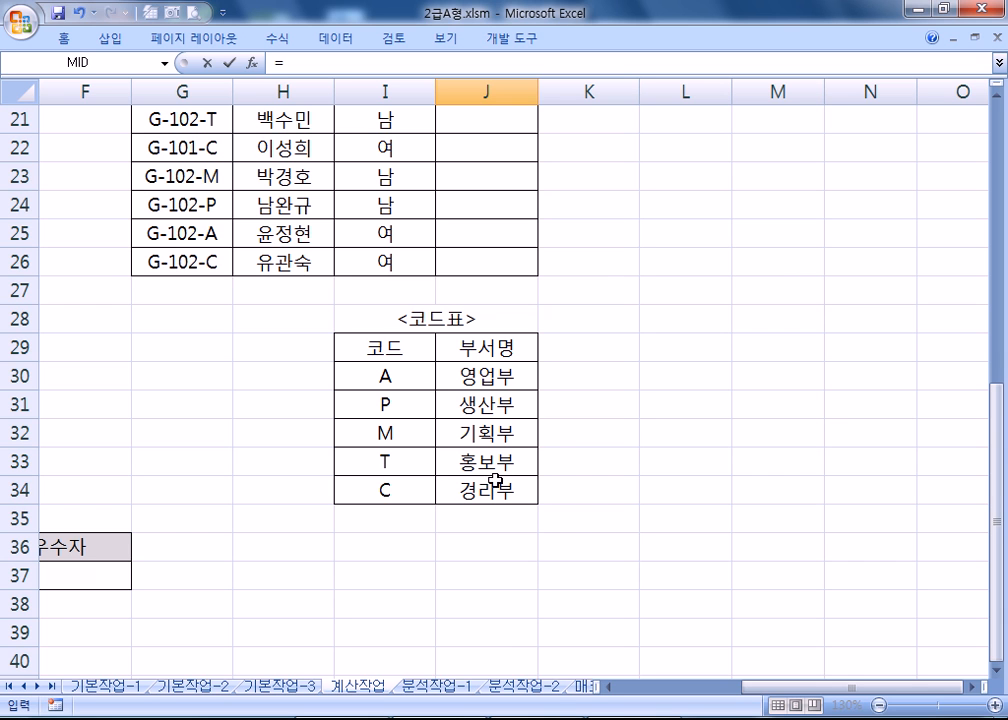
{"action": "scroll", "coordinate": [437, 480], "scroll_direction": "up", "scroll_amount": 3}
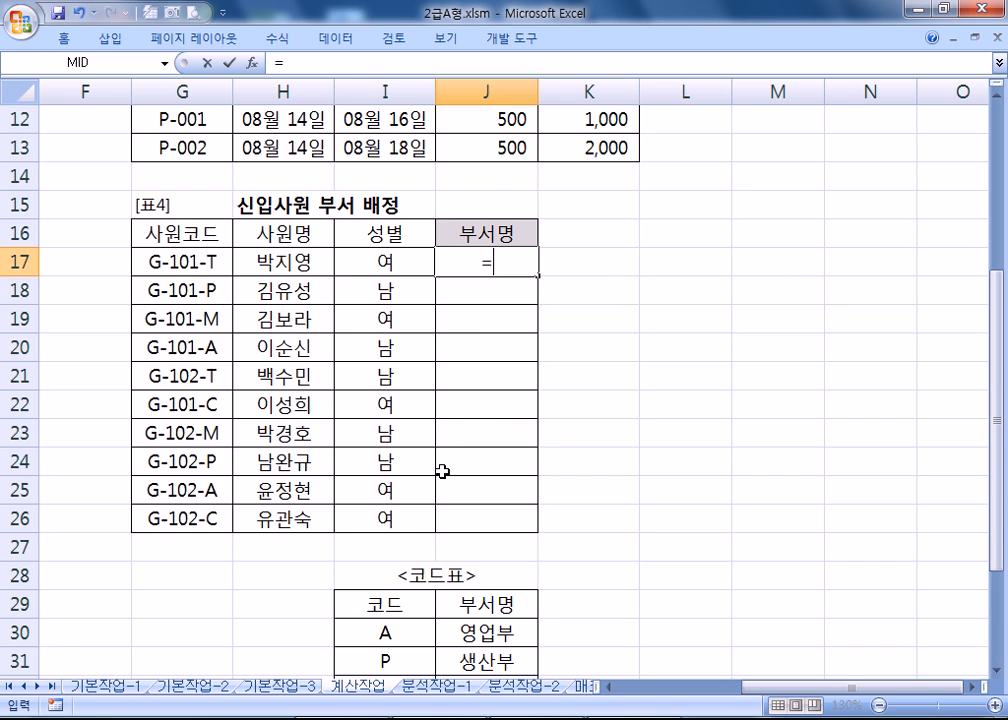
{"action": "type", "text": "VL"}
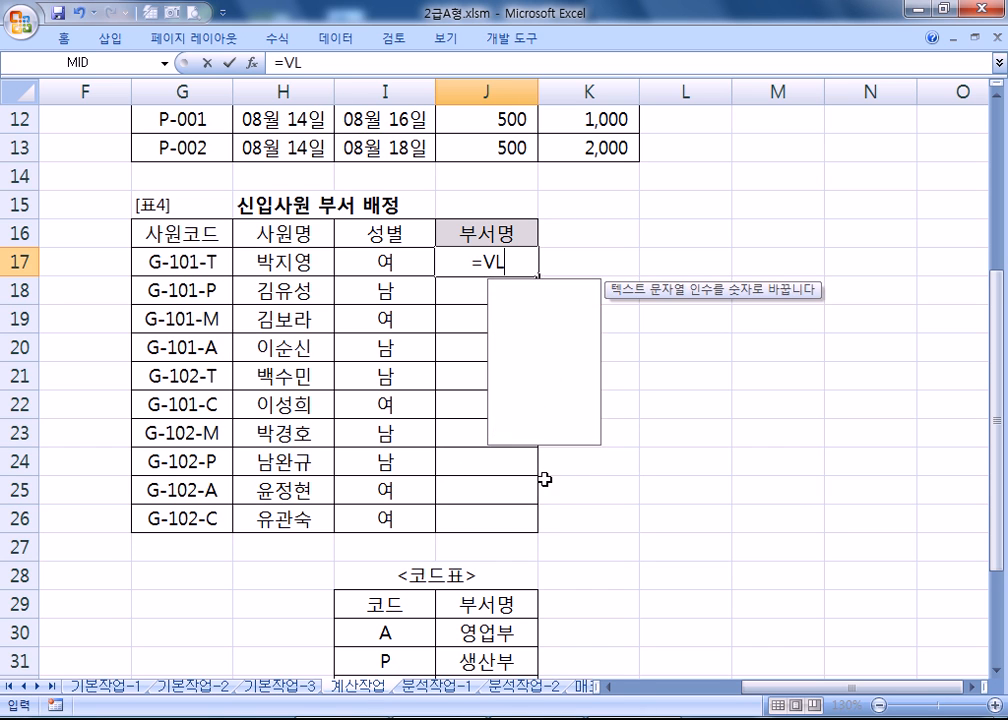
{"action": "key", "text": "Tab"}
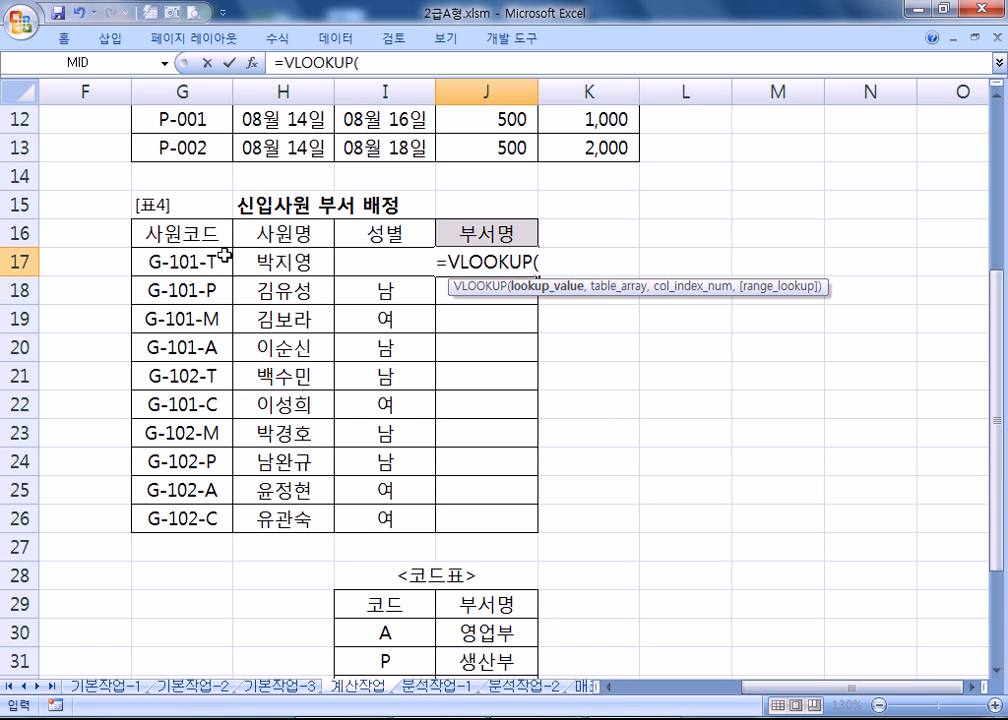
{"action": "type", "text": "RIGHT("}
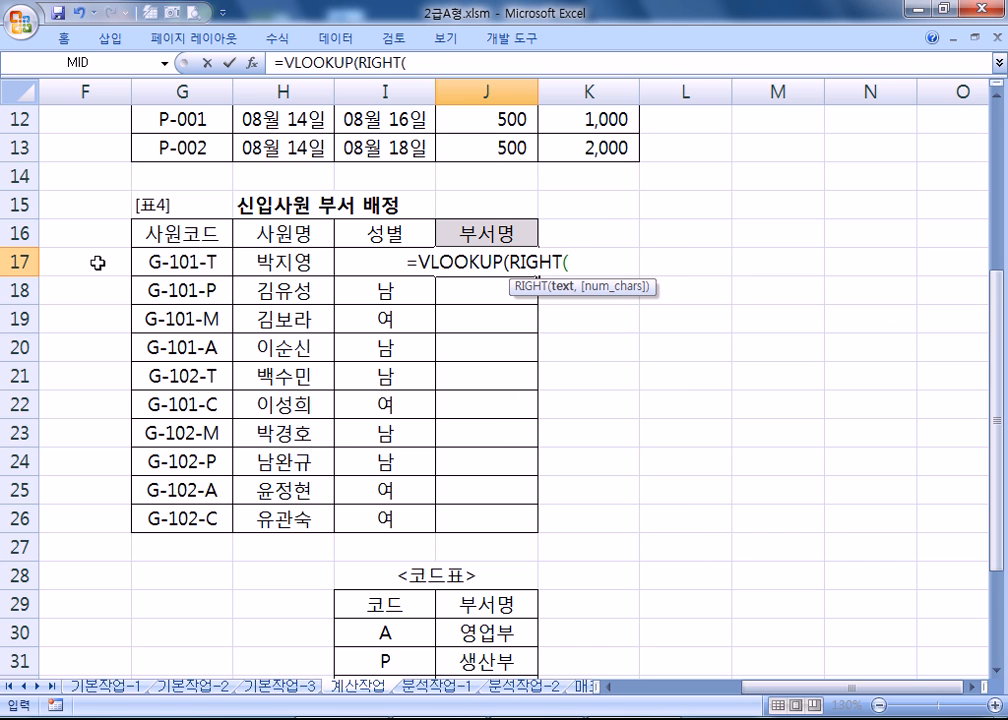
{"action": "left_click", "coordinate": [157, 261]}
{"action": "type", "text": ",1"}
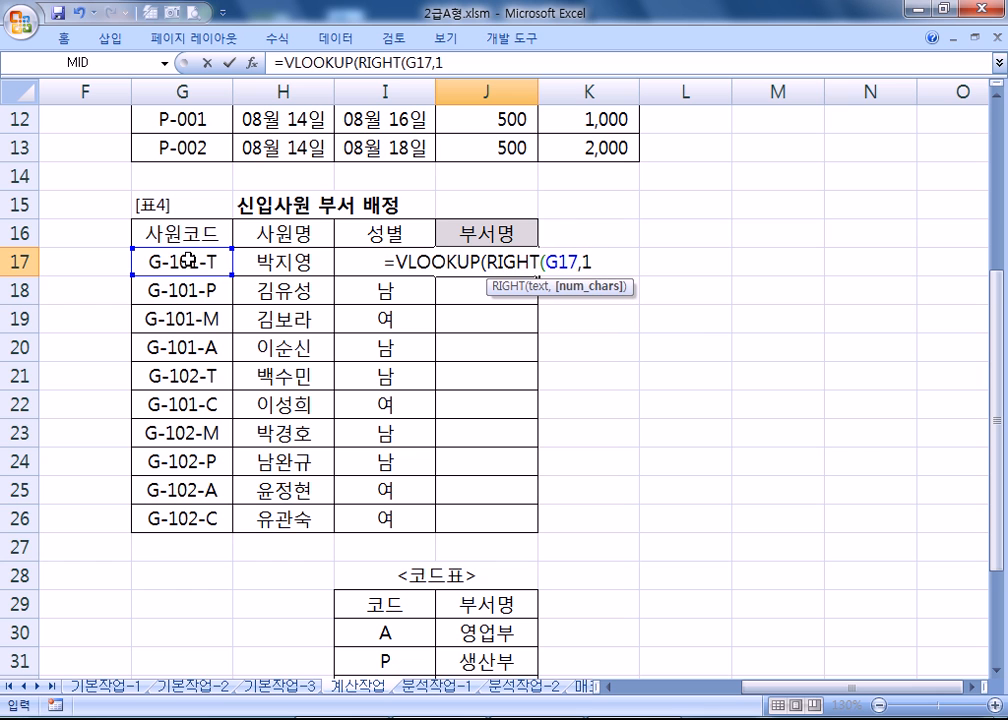
{"action": "type", "text": ")"}
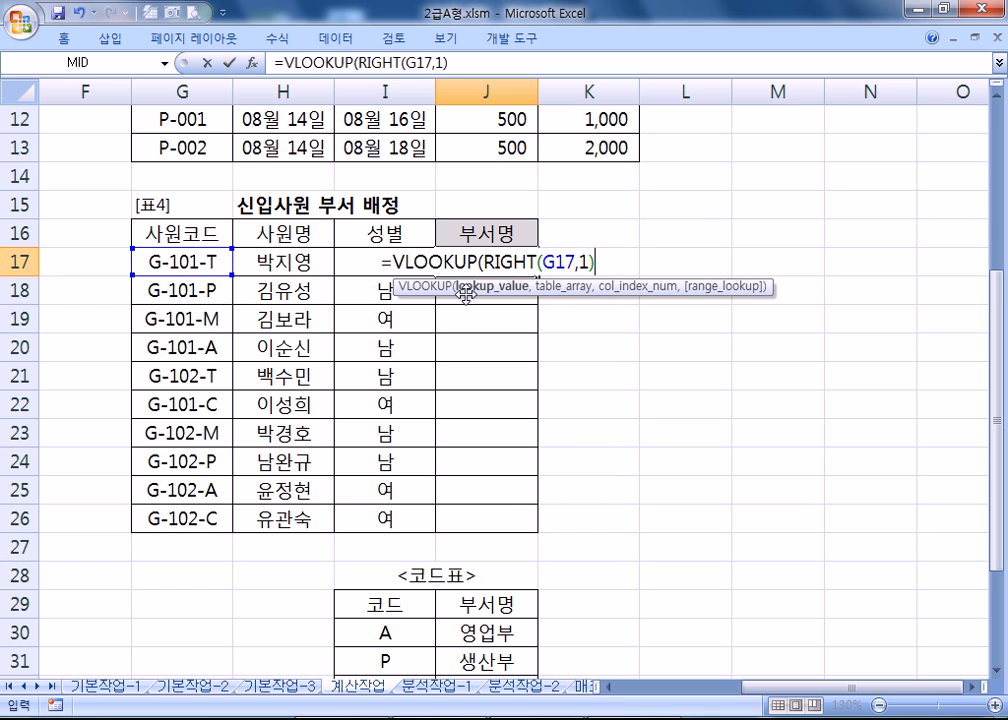
Step: Add the 코드표 data as the lookup table in the J17 formula, using the absolute range $I$30:$J$34
{"action": "type", "text": ","}
{"action": "scroll", "coordinate": [637, 317], "scroll_direction": "down", "scroll_amount": 3}
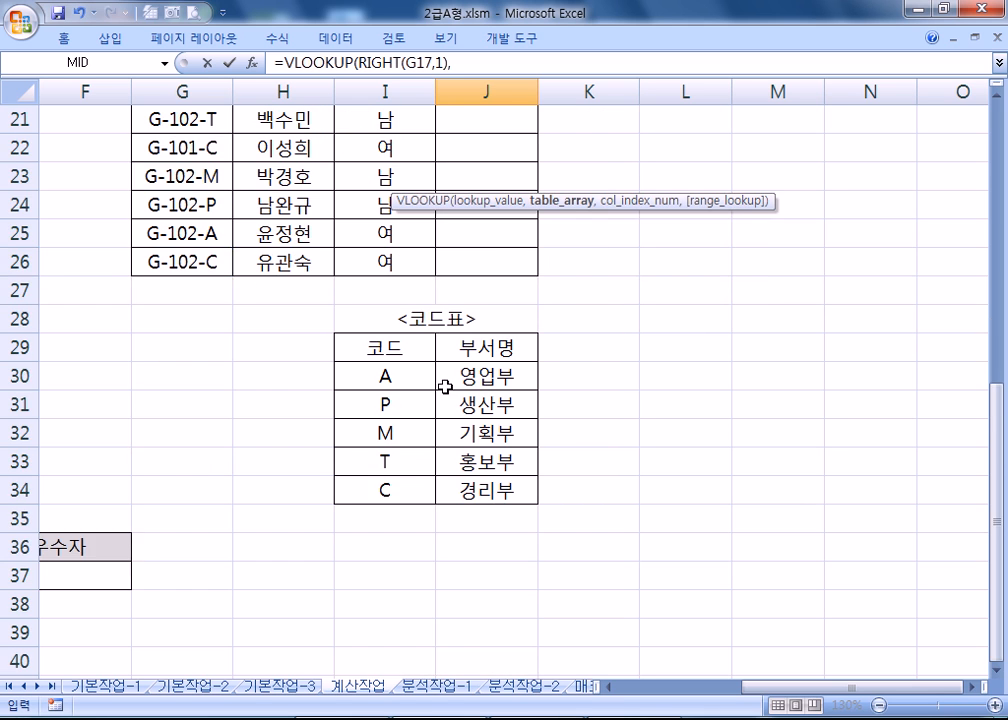
{"action": "left_click_drag", "start_coordinate": [399, 369], "coordinate": [463, 484]}
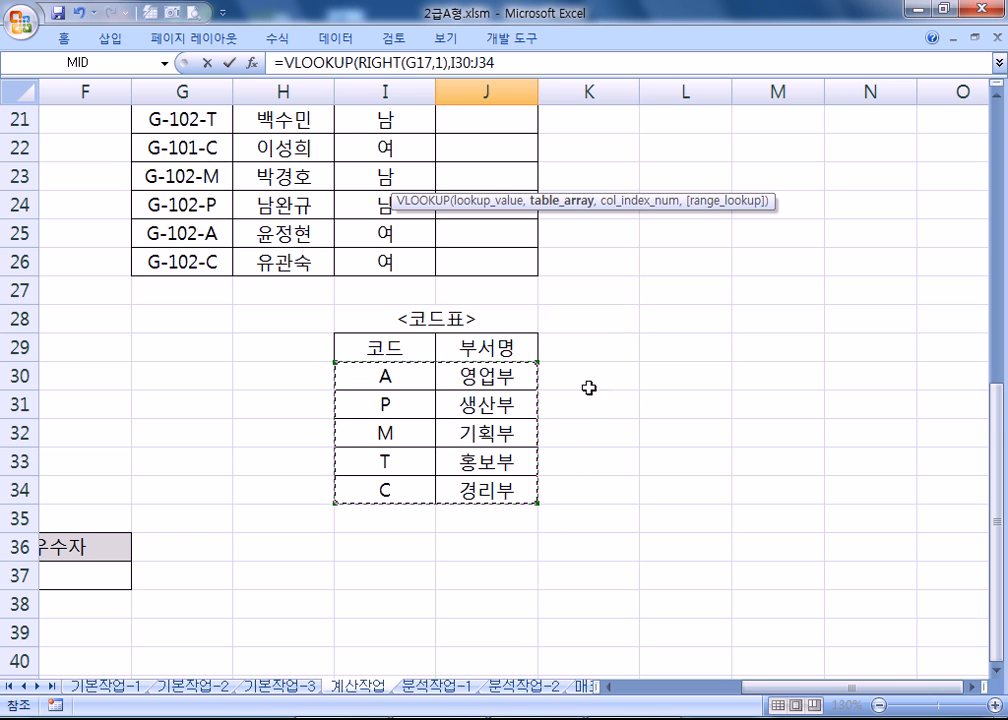
{"action": "key", "text": "F4"}
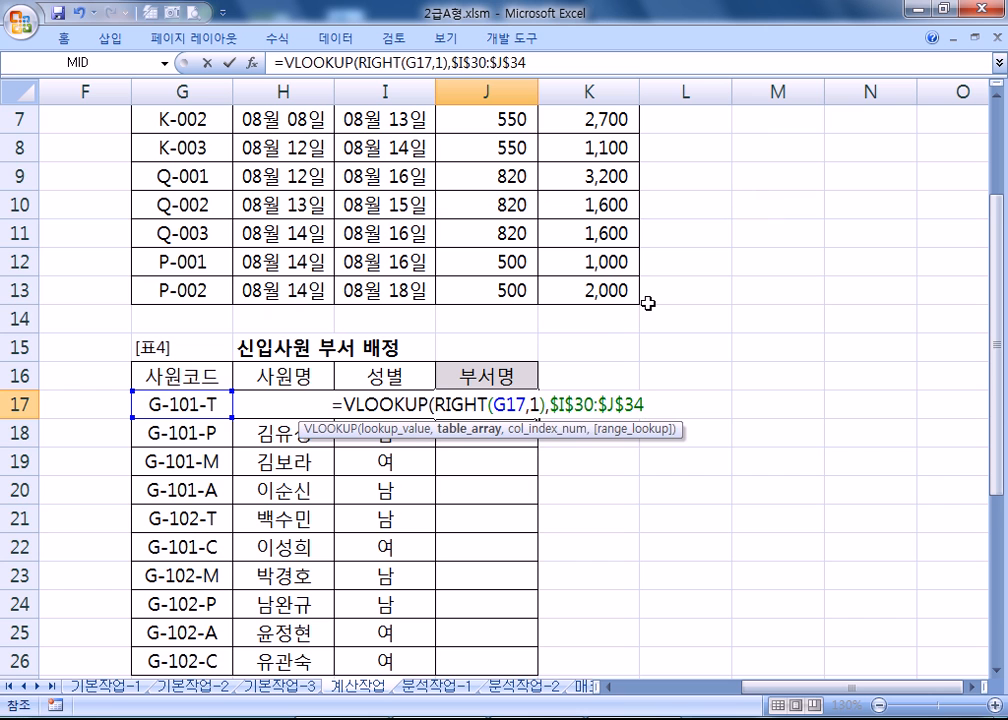
Step: Complete the J17 formula with column index 2 and exact match 0, and fill it down the 부서명 column to J26
{"action": "type", "text": ","}
{"action": "scroll", "coordinate": [650, 290], "scroll_direction": "down", "scroll_amount": 4}
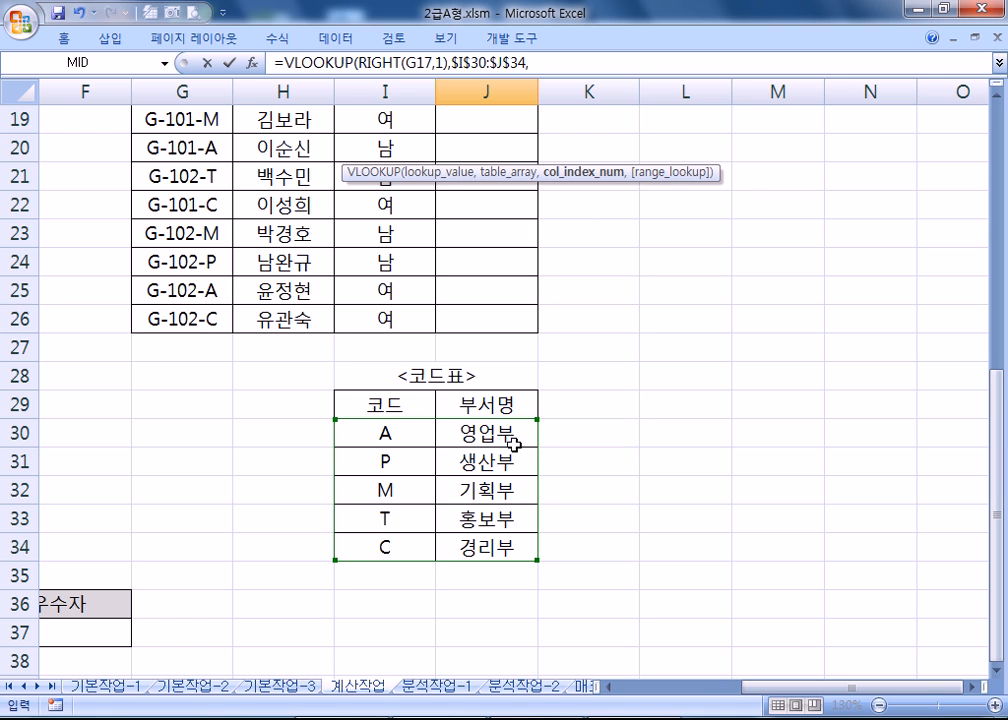
{"action": "scroll", "coordinate": [551, 423], "scroll_direction": "up", "scroll_amount": 3}
{"action": "type", "text": "2"}
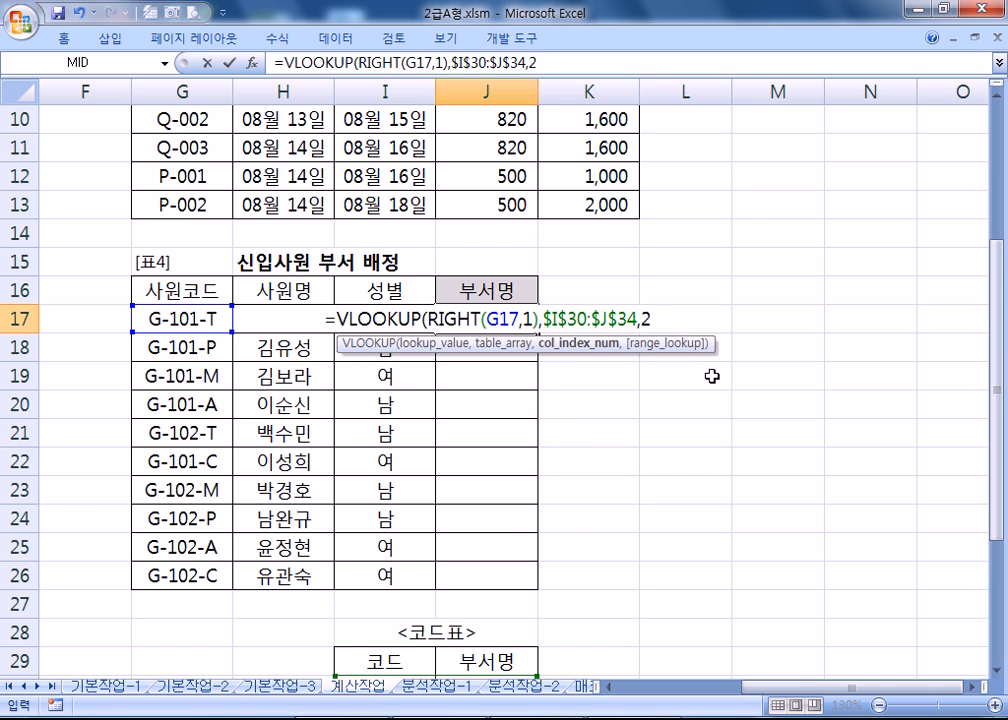
{"action": "type", "text": ","}
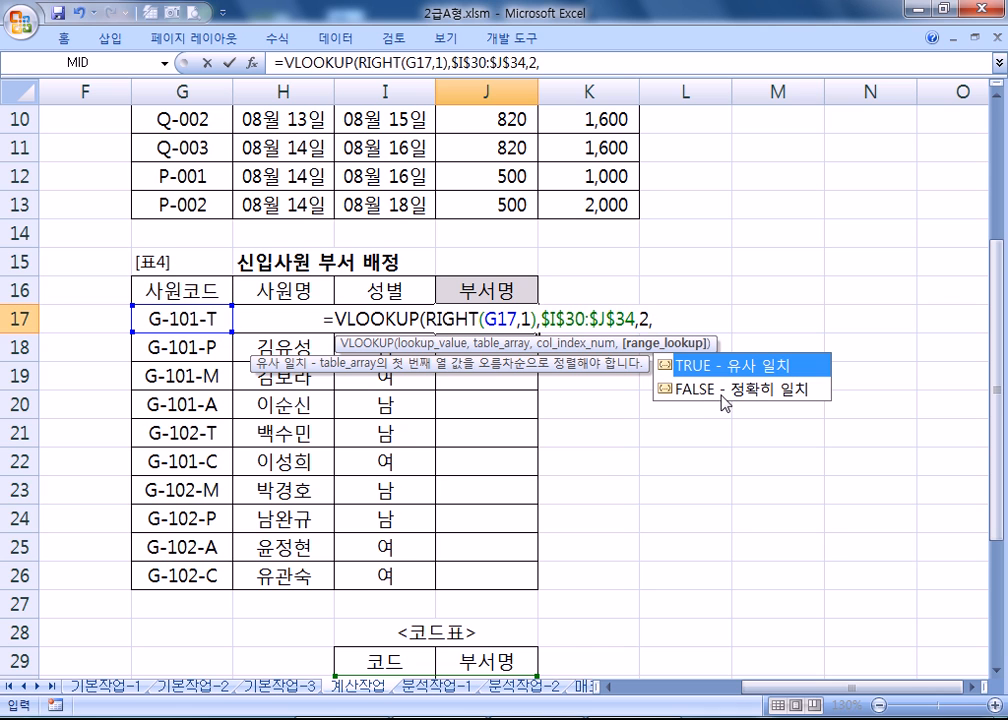
{"action": "left_click", "coordinate": [742, 398]}
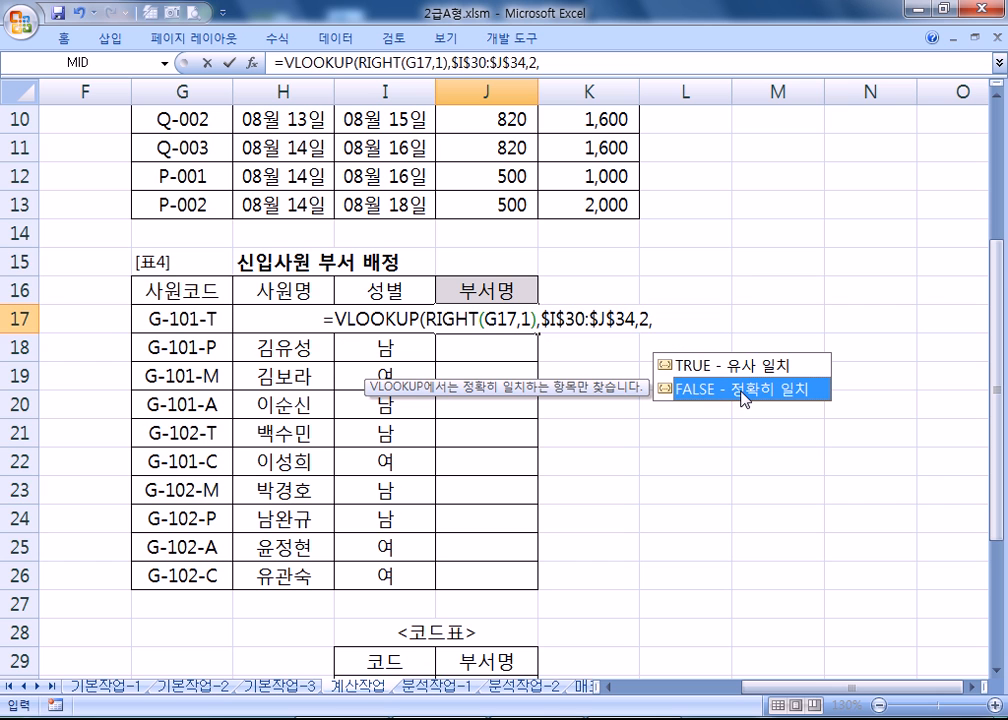
{"action": "type", "text": "0"}
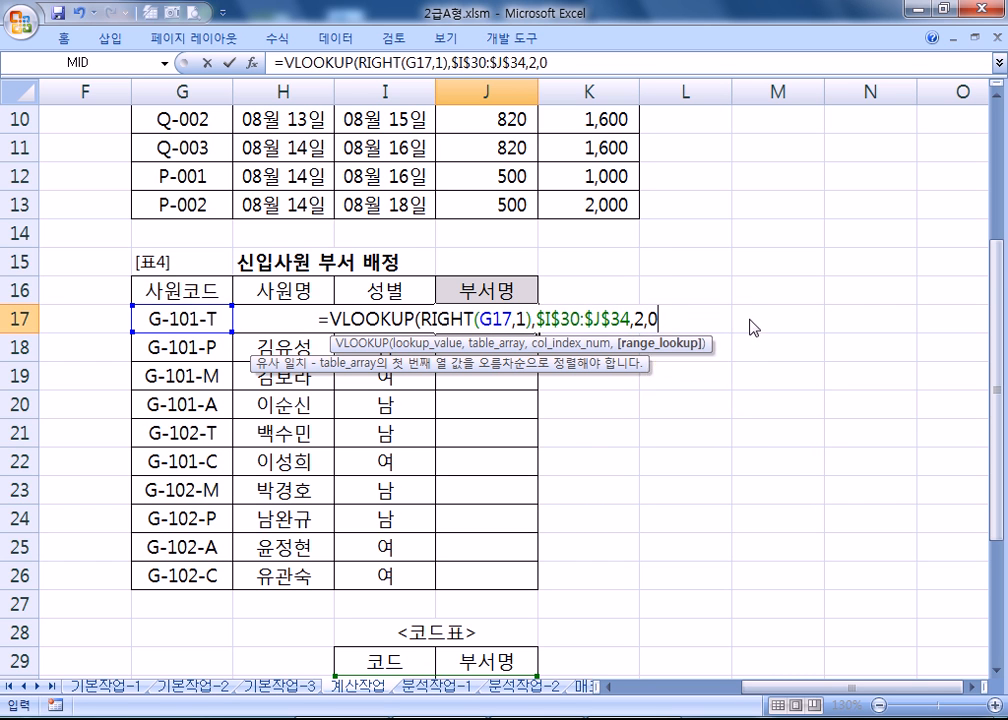
{"action": "key", "text": "Return"}
{"action": "key", "text": "Return"}
{"action": "left_click", "coordinate": [522, 324]}
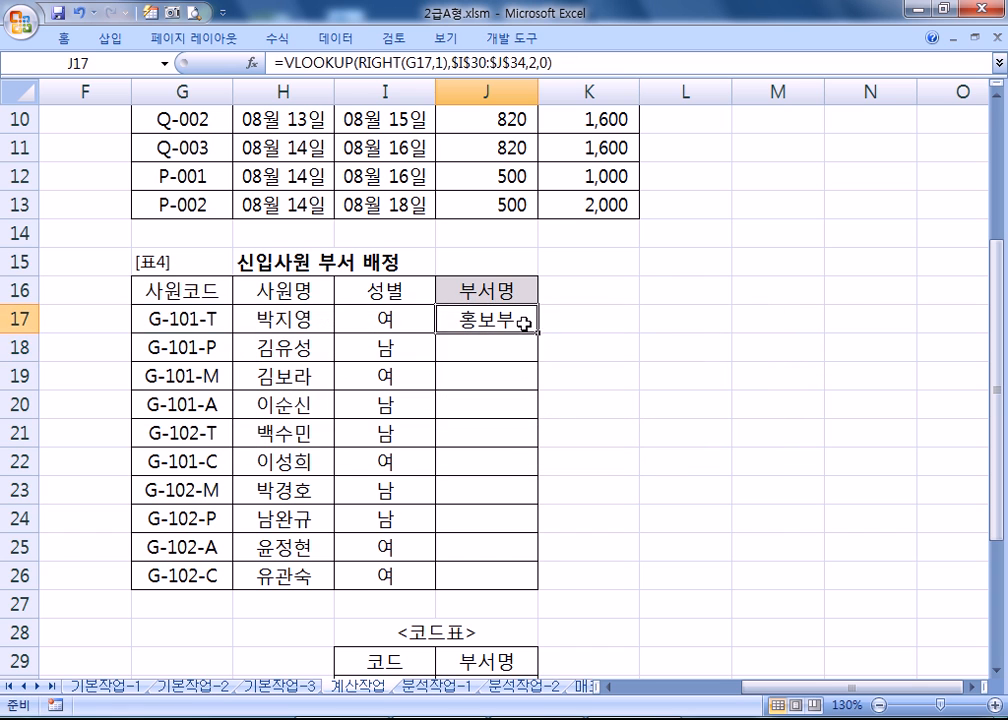
{"action": "double_click", "coordinate": [538, 334]}
Step: Space out the J17 formula as =VLOOKUP(RIGHT(G17, 1), $I$30:$J$34, 2, 0) and fill it down to J26 again
{"action": "left_click", "coordinate": [530, 320]}
{"action": "key", "text": "F2"}
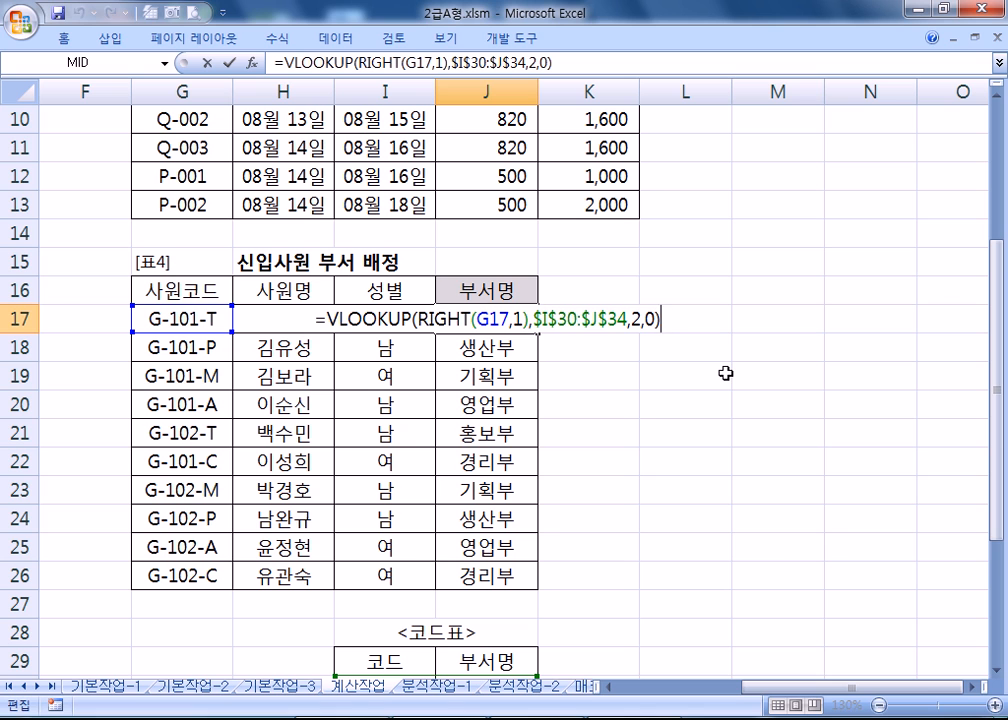
{"action": "left_click", "coordinate": [534, 318]}
{"action": "left_click", "coordinate": [631, 318]}
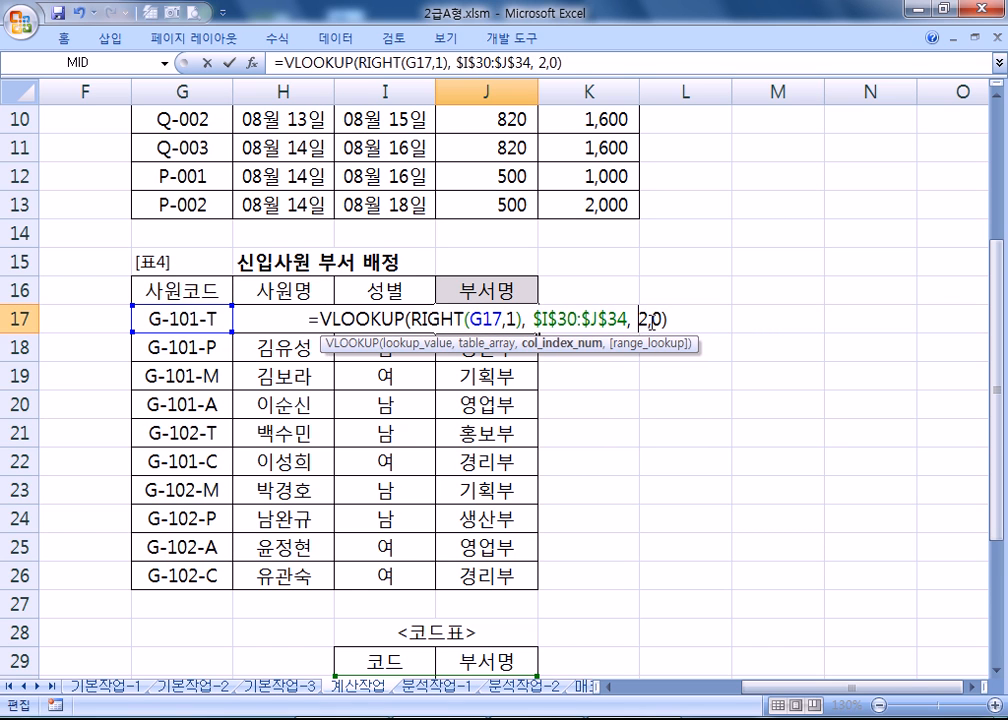
{"action": "left_click", "coordinate": [647, 318]}
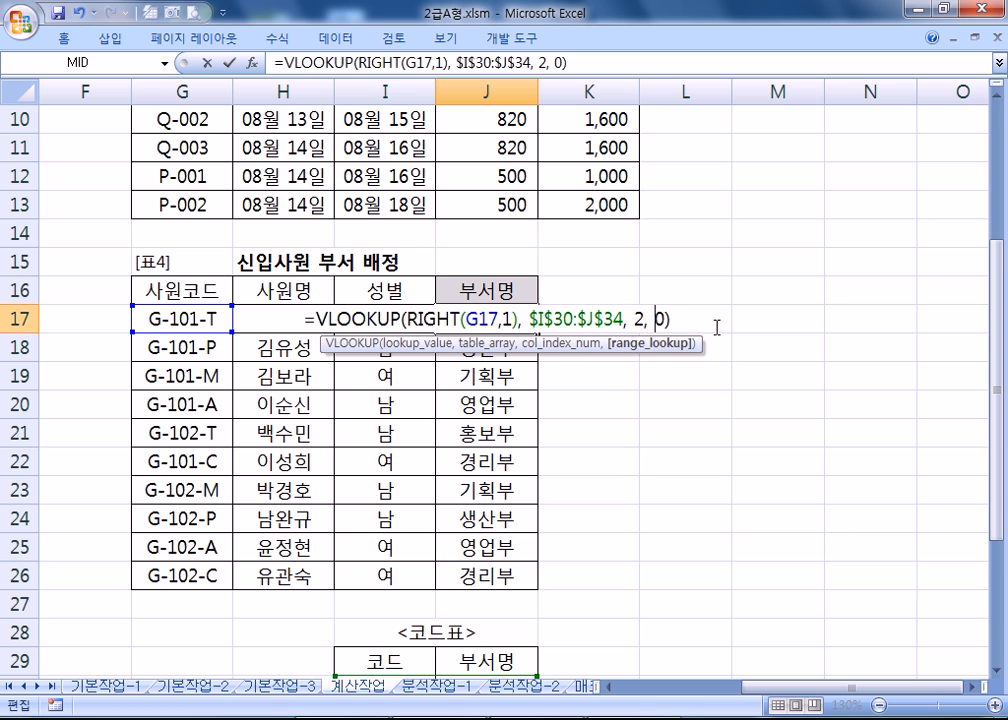
{"action": "left_click", "coordinate": [503, 318]}
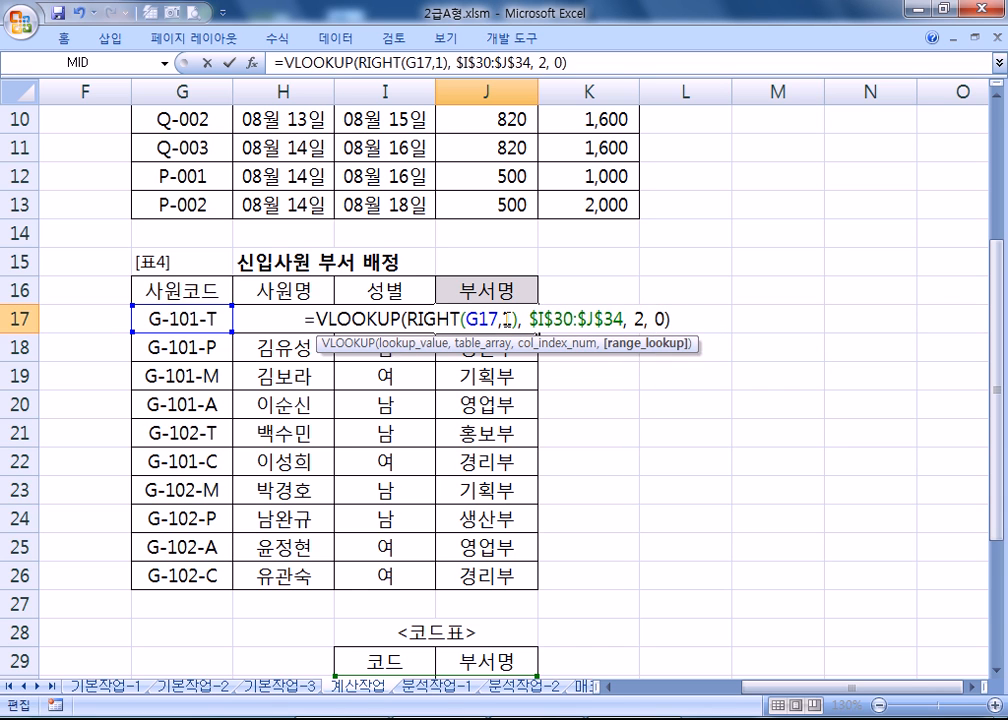
{"action": "left_click", "coordinate": [692, 322]}
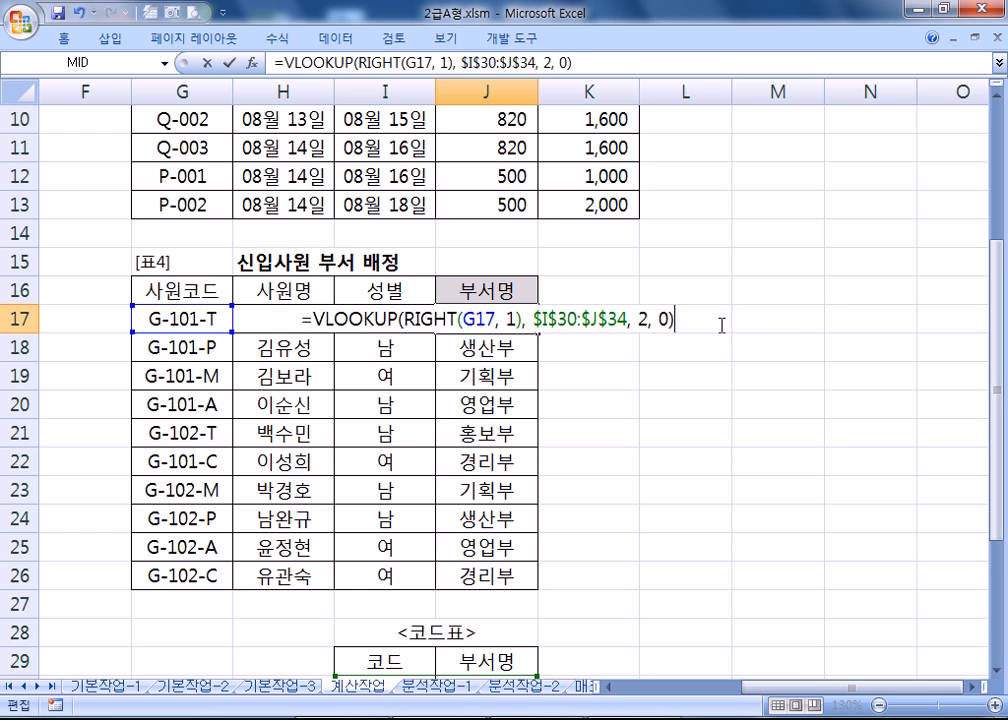
{"action": "key", "text": "Return"}
{"action": "left_click", "coordinate": [534, 323]}
{"action": "double_click", "coordinate": [538, 334]}
Step: Examine the 성적우수자 cell E37 and the 듣기, 말하기 and 쓰기 scores in rows 30 to 37 of the 영어경시대회 결과표 table
{"action": "scroll", "coordinate": [461, 484], "scroll_direction": "down", "scroll_amount": 5}
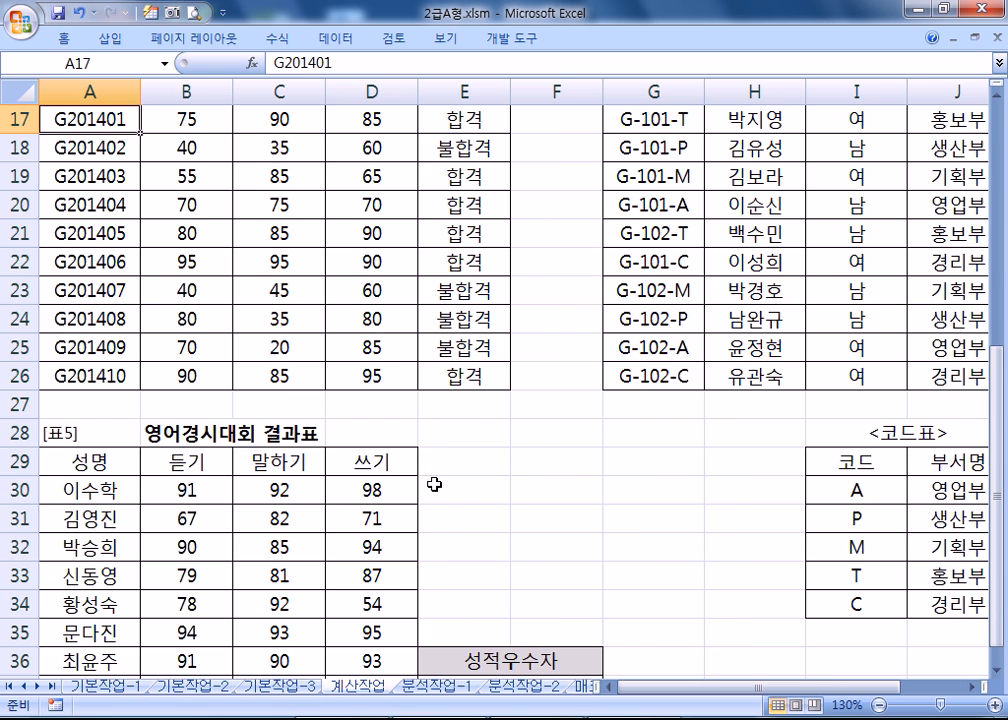
{"action": "scroll", "coordinate": [434, 484], "scroll_direction": "down", "scroll_amount": 3}
{"action": "left_click", "coordinate": [468, 438]}
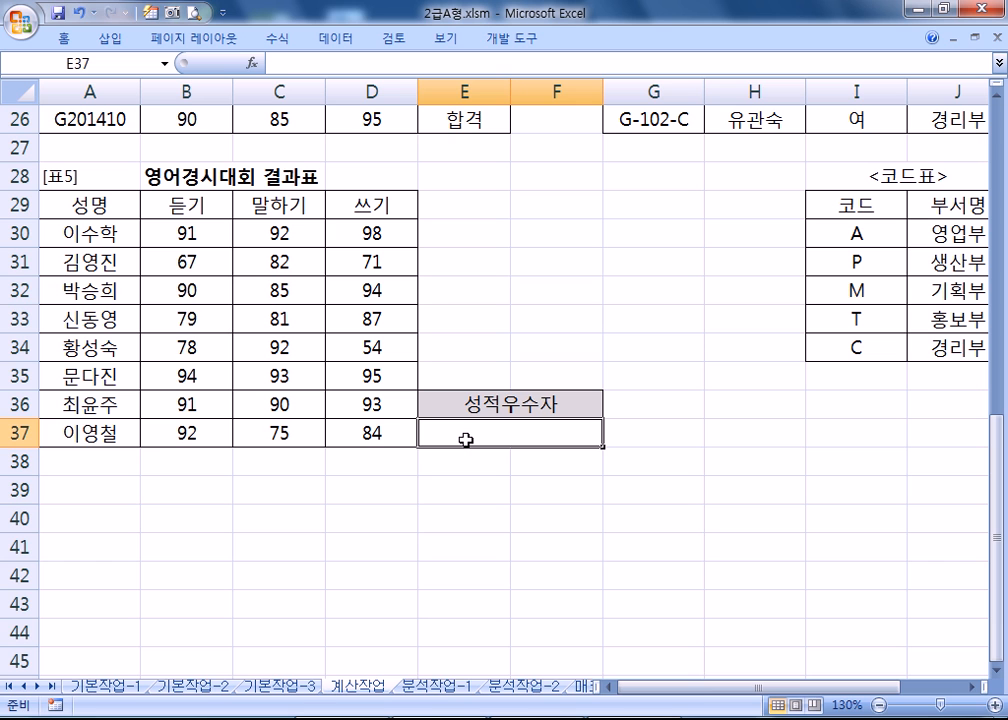
{"action": "left_click_drag", "start_coordinate": [185, 233], "coordinate": [191, 439]}
{"action": "left_click_drag", "start_coordinate": [269, 244], "coordinate": [265, 432]}
{"action": "left_click_drag", "start_coordinate": [370, 242], "coordinate": [362, 431]}
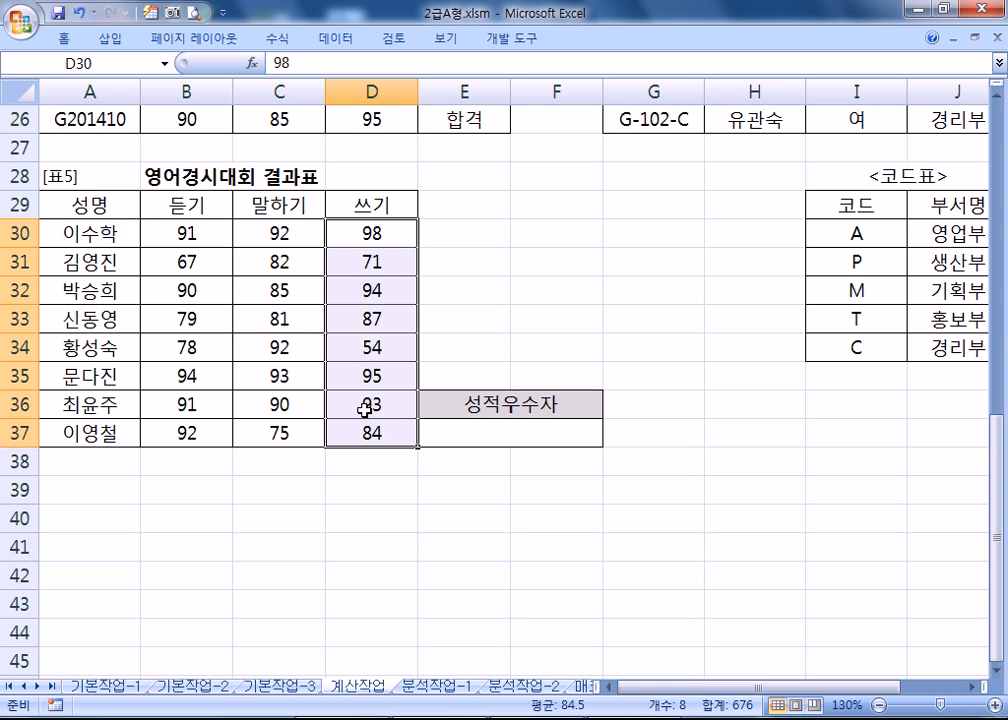
{"action": "left_click_drag", "start_coordinate": [189, 234], "coordinate": [196, 436]}
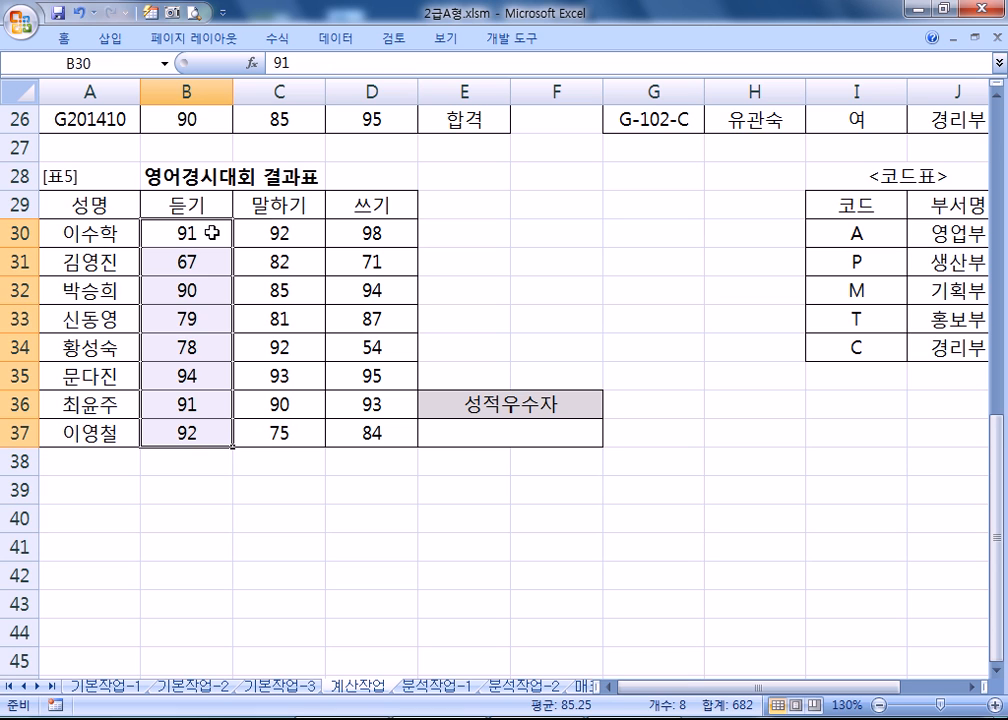
Step: Highlight the 듣기 scores of 90 or more in cells B30, B32, B35, B36 and B37 with a yellow fill
{"action": "left_click", "coordinate": [212, 233]}
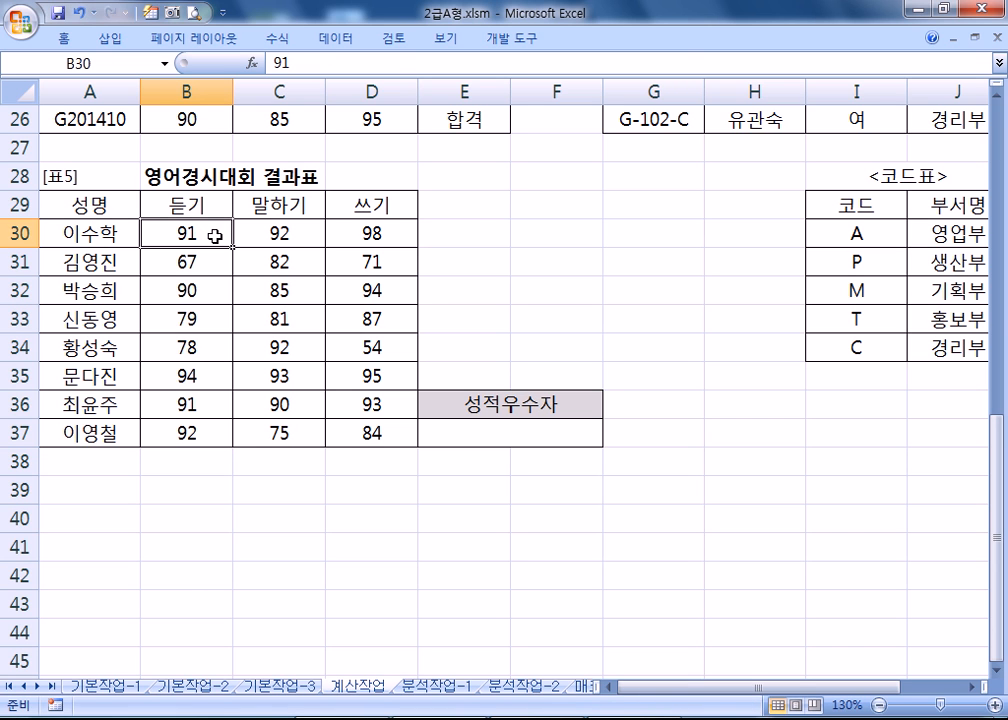
{"action": "left_click", "coordinate": [197, 292], "text": "ctrl"}
{"action": "left_click", "coordinate": [201, 375], "text": "ctrl"}
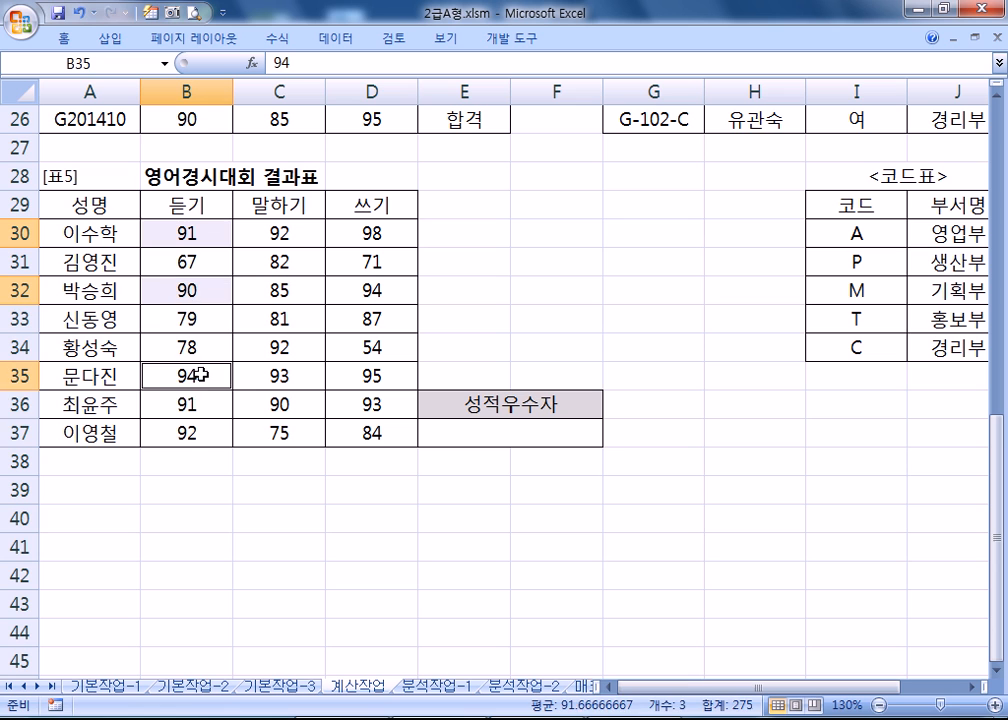
{"action": "left_click", "coordinate": [198, 405], "text": "ctrl"}
{"action": "left_click", "coordinate": [198, 434], "text": "ctrl"}
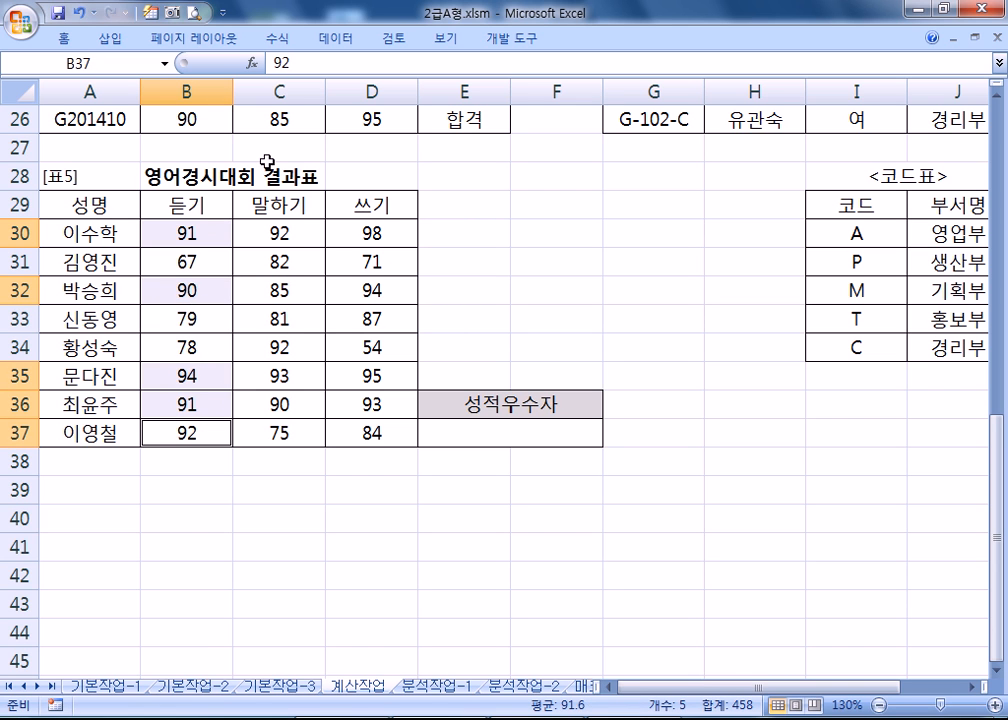
{"action": "double_click", "coordinate": [72, 39]}
{"action": "left_click", "coordinate": [224, 103]}
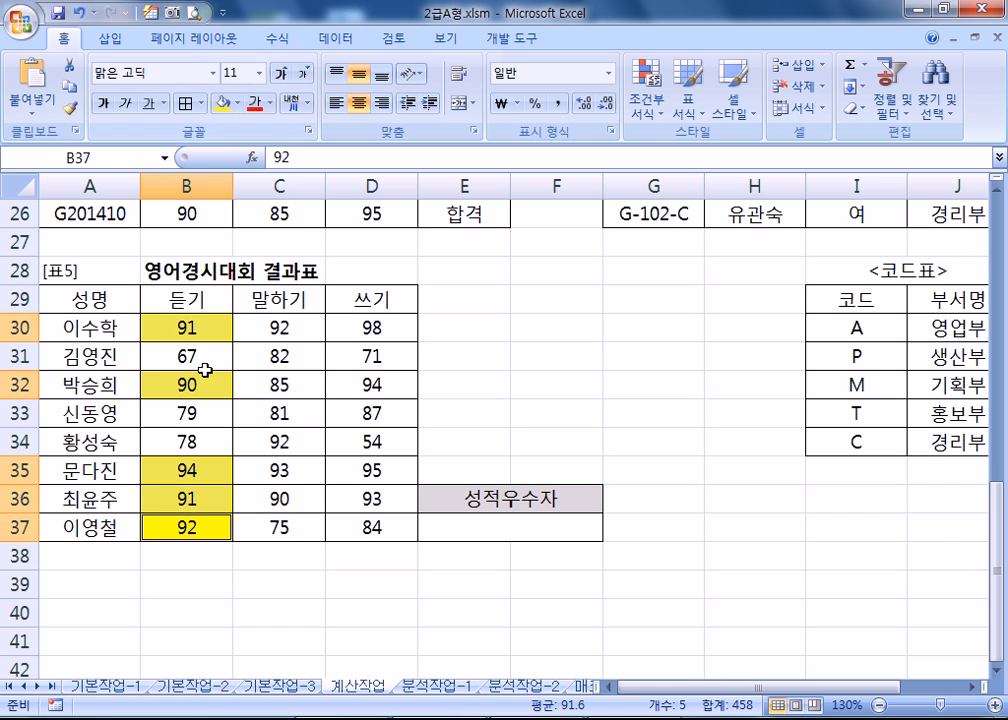
Step: Highlight the 말하기 scores of 90 or more in cells C30, C34, C35 and C36 with a yellow fill
{"action": "left_click", "coordinate": [285, 328]}
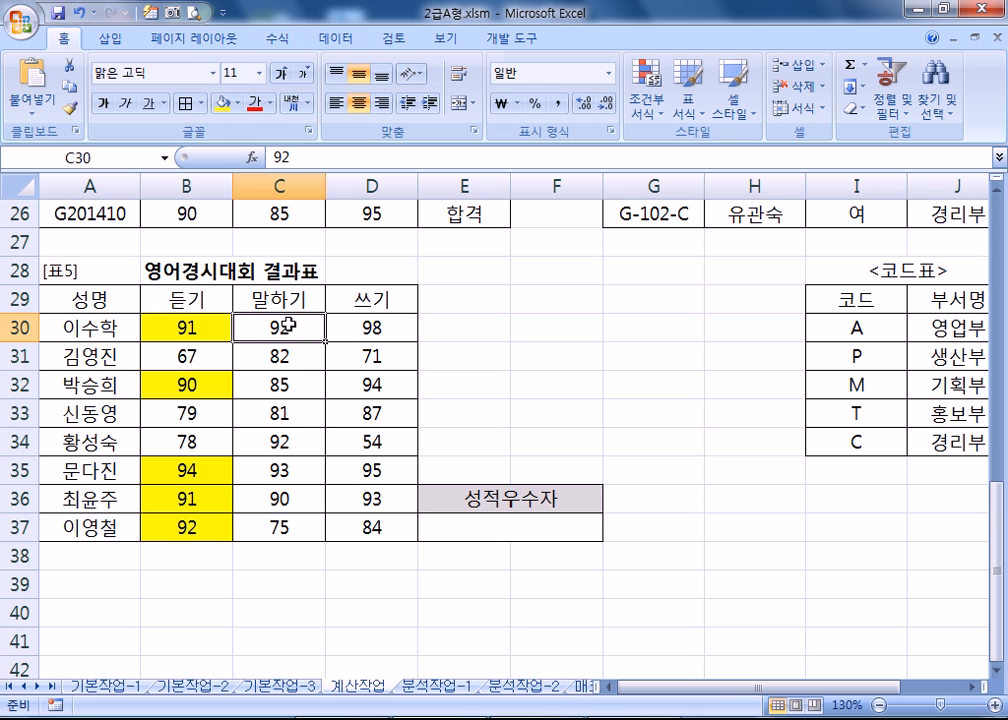
{"action": "left_click", "coordinate": [283, 441], "text": "ctrl"}
{"action": "left_click", "coordinate": [287, 470], "text": "ctrl"}
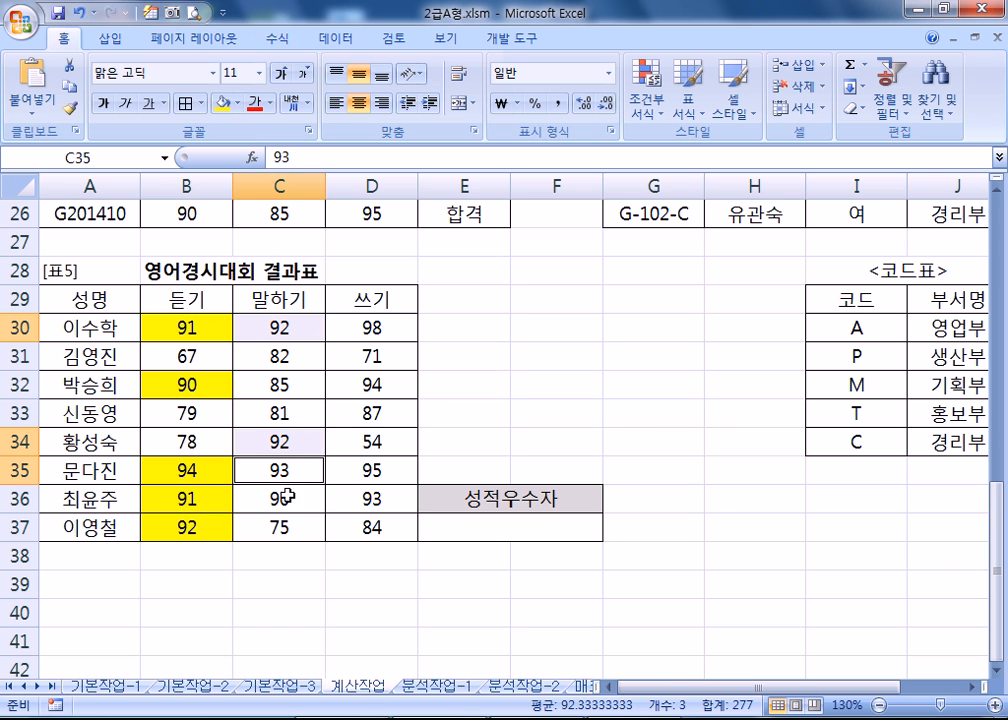
{"action": "left_click", "coordinate": [288, 499], "text": "ctrl"}
{"action": "left_click", "coordinate": [224, 103]}
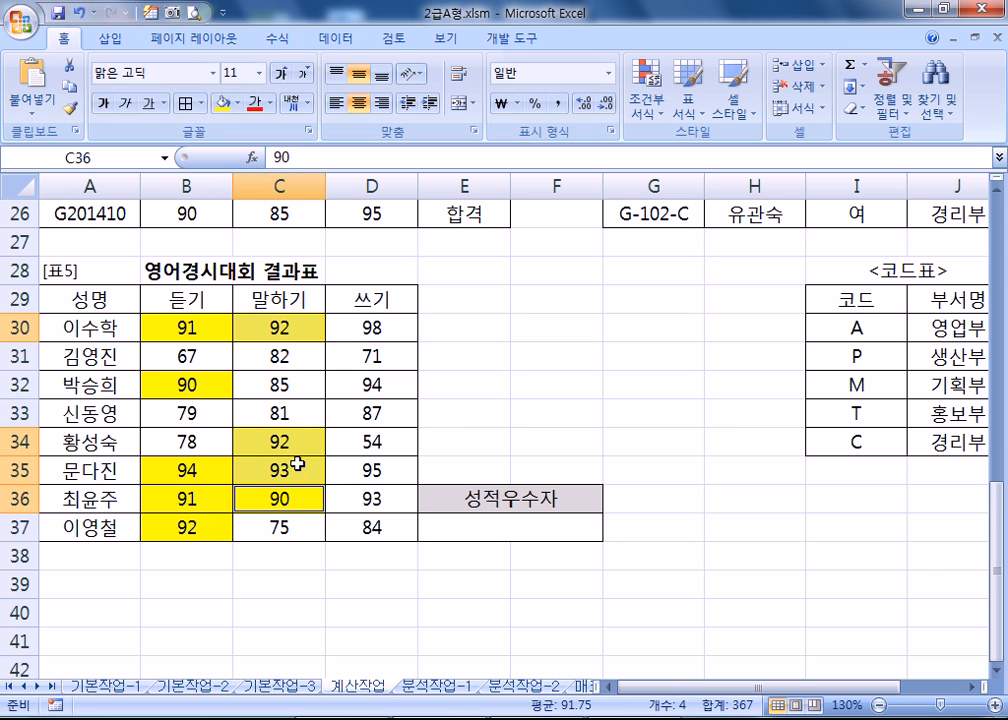
Step: Highlight the 쓰기 scores of 90 or more in cells D30, D32, D35 and D36 with a yellow fill
{"action": "left_click", "coordinate": [373, 327]}
{"action": "left_click", "coordinate": [381, 385], "text": "ctrl"}
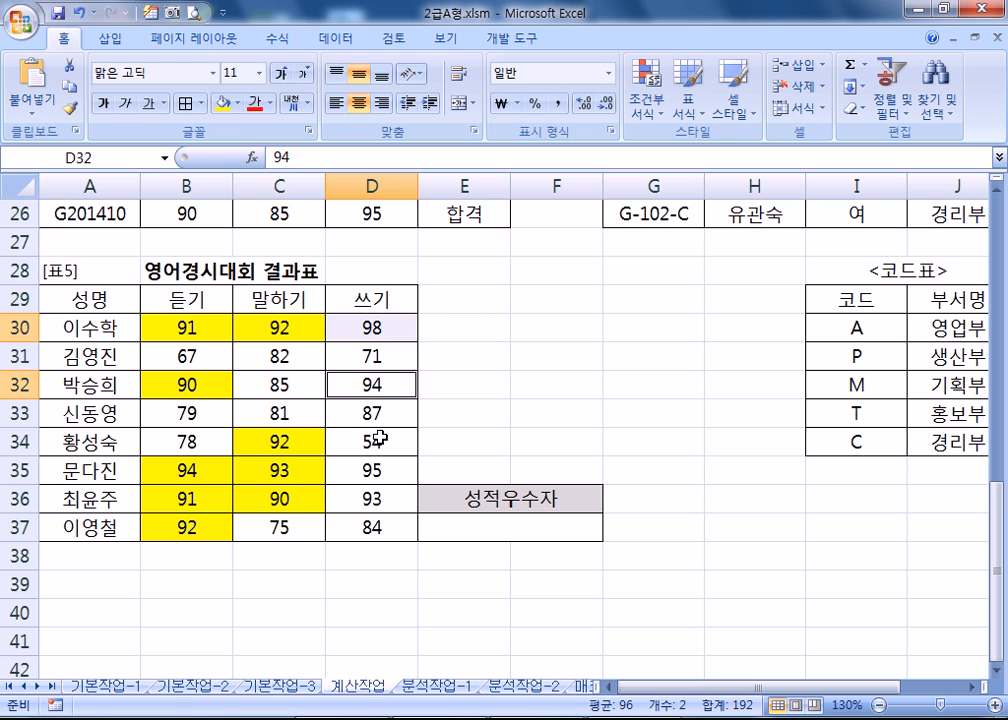
{"action": "left_click", "coordinate": [377, 470], "text": "ctrl"}
{"action": "left_click", "coordinate": [377, 490], "text": "ctrl"}
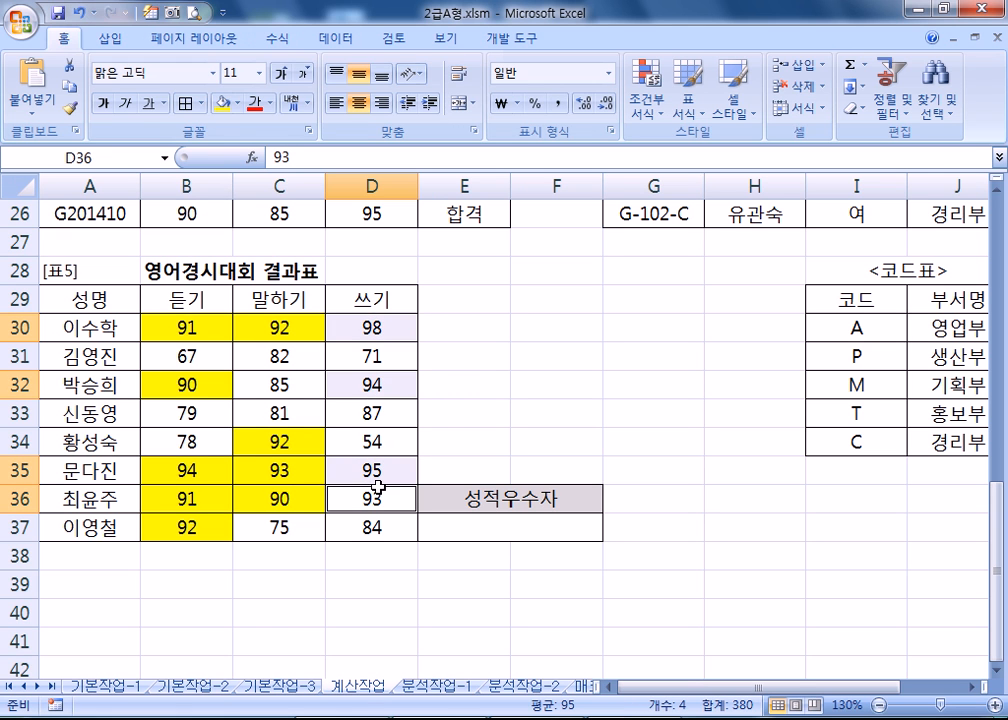
{"action": "left_click", "coordinate": [226, 103]}
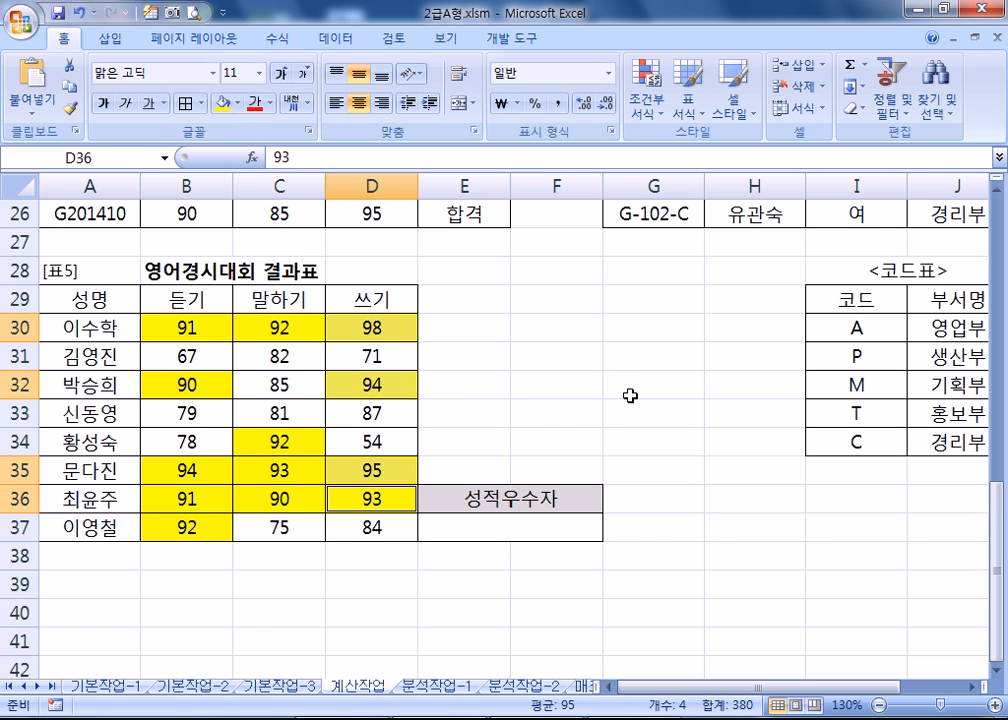
Step: Examine the three highlighted scores in each of rows 30, 35 and 36 of the 영어경시대회 결과표 table
{"action": "left_click", "coordinate": [668, 356]}
{"action": "left_click_drag", "start_coordinate": [180, 325], "coordinate": [346, 324]}
{"action": "left_click_drag", "start_coordinate": [160, 470], "coordinate": [362, 472]}
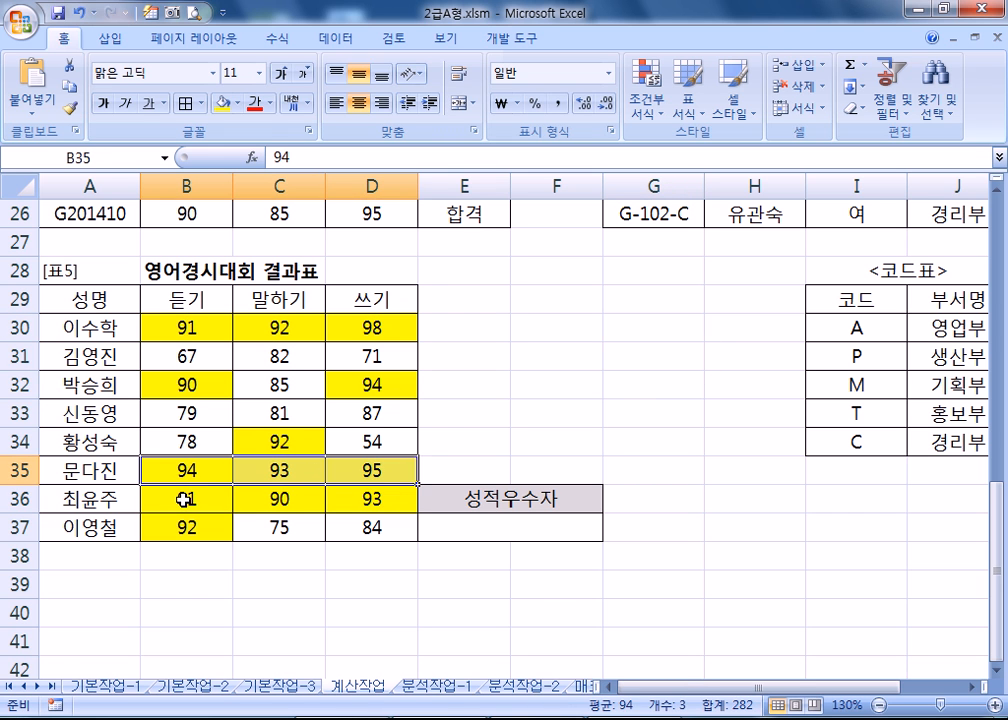
{"action": "left_click_drag", "start_coordinate": [190, 497], "coordinate": [385, 498]}
Step: Collapse the ribbon and start a COUNTIFS formula in the 성적우수자 cell E37
{"action": "left_click", "coordinate": [487, 533]}
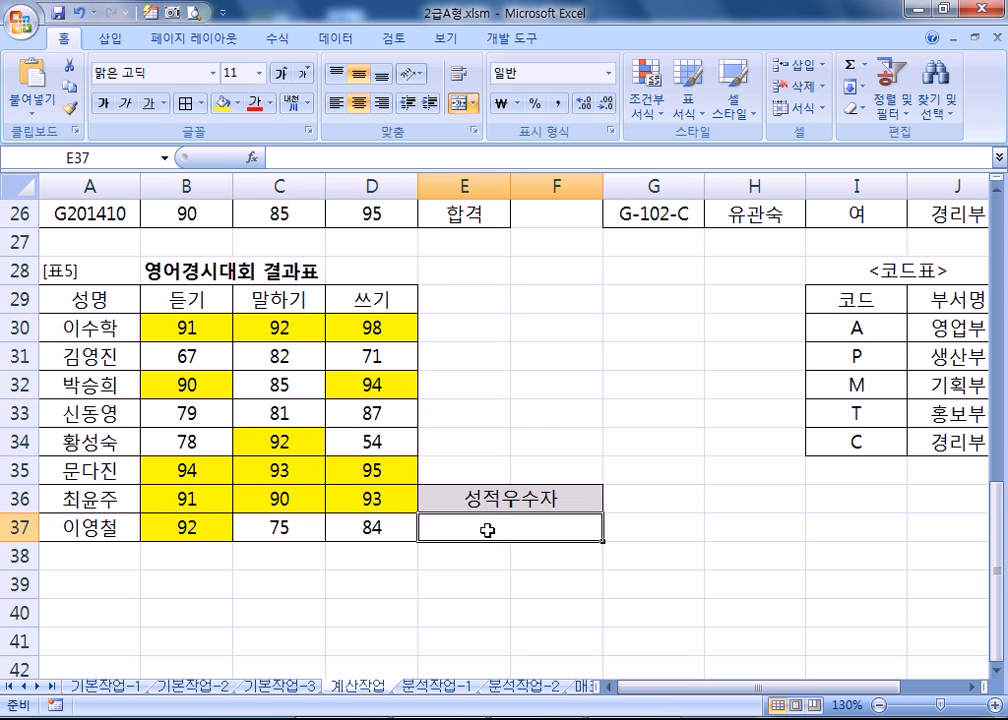
{"action": "scroll", "coordinate": [480, 521], "scroll_direction": "down", "scroll_amount": 1}
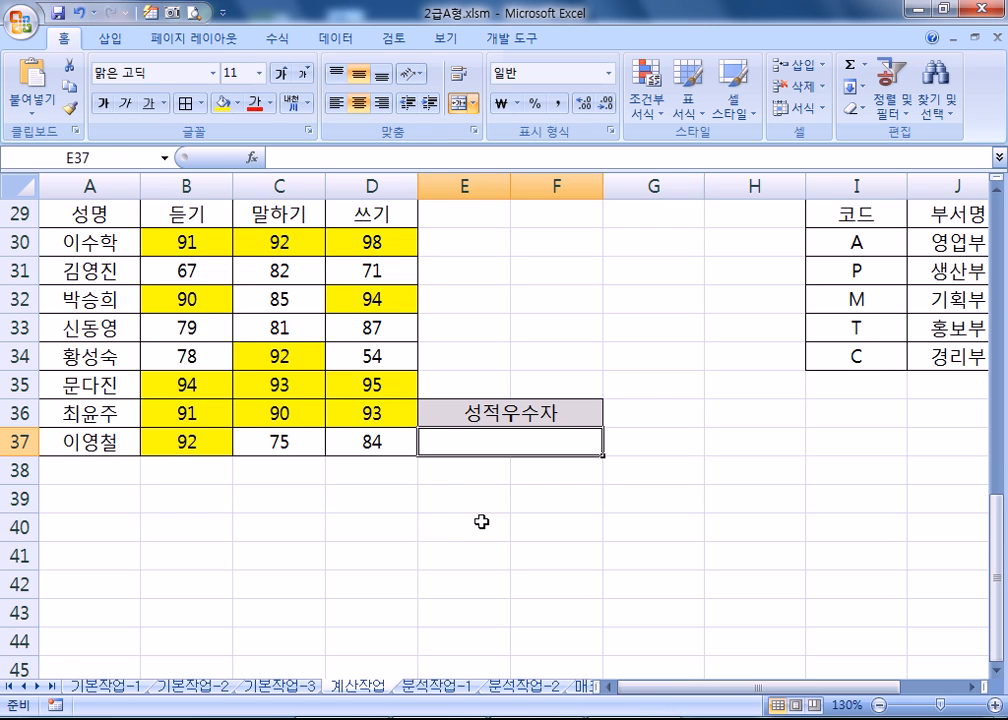
{"action": "double_click", "coordinate": [77, 47]}
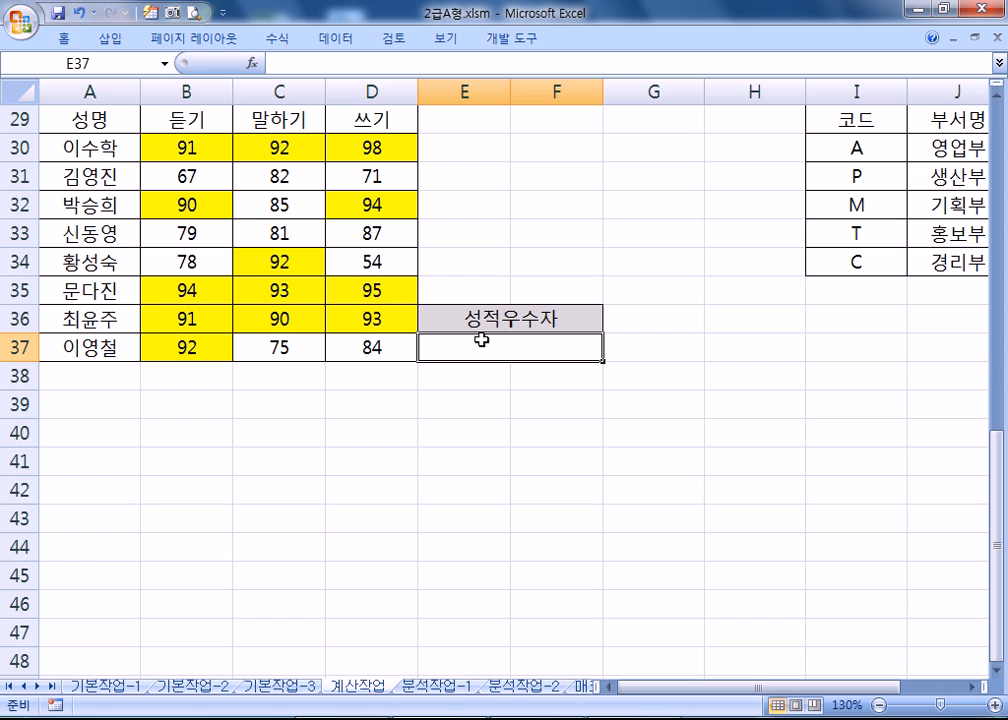
{"action": "type", "text": "="}
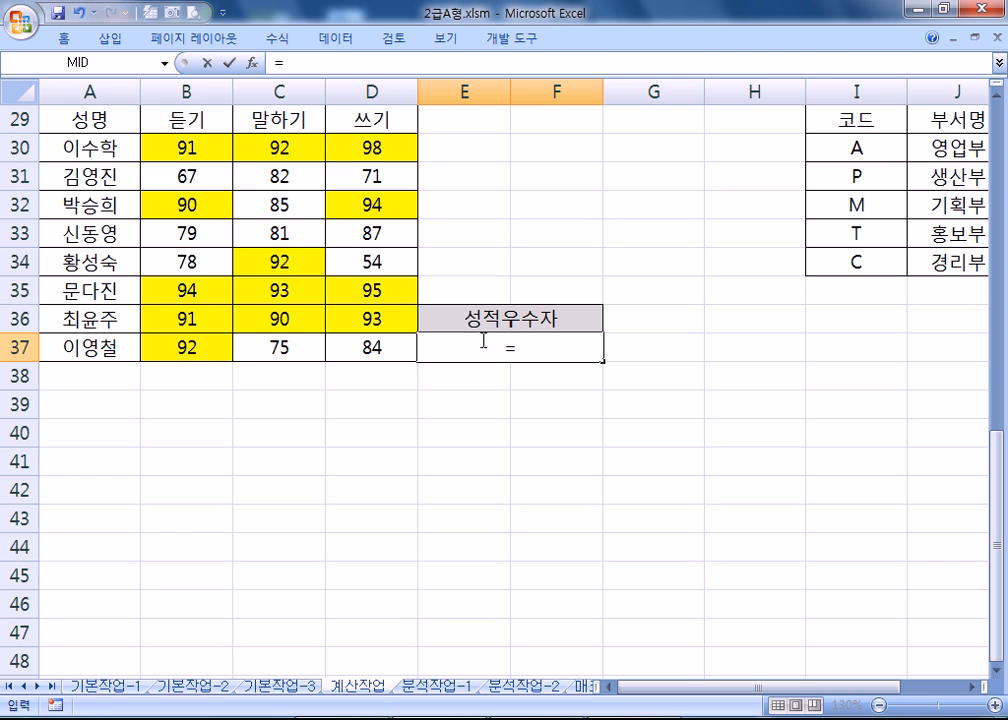
{"action": "type", "text": "COUNT"}
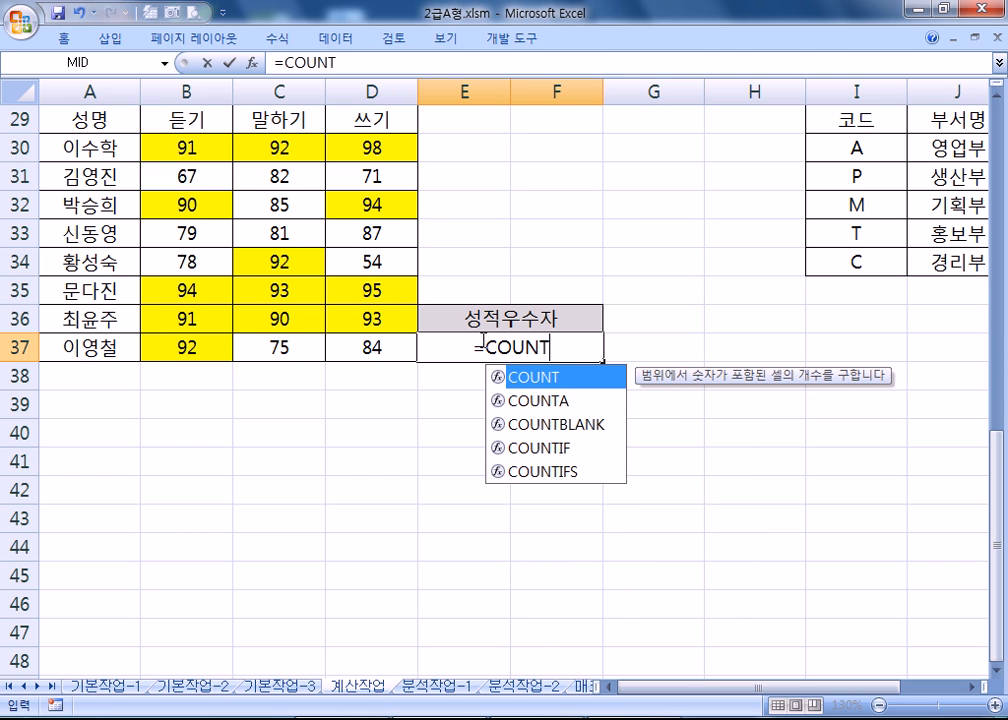
{"action": "key", "text": "Down"}
{"action": "key", "text": "Down"}
{"action": "key", "text": "Down"}
{"action": "key", "text": "Down"}
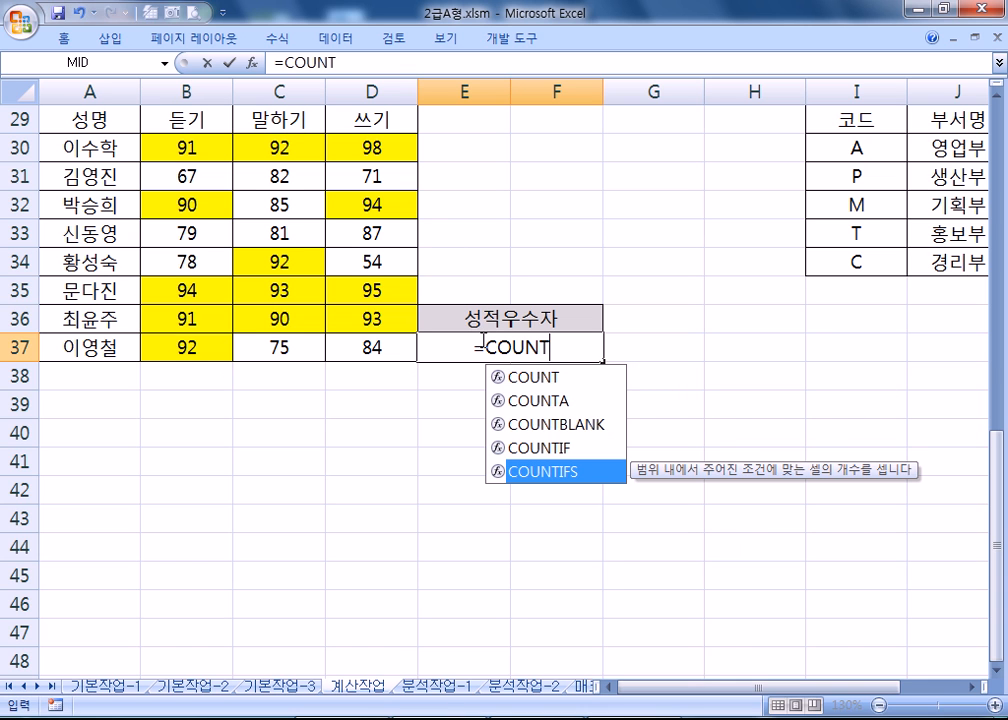
{"action": "key", "text": "Tab"}
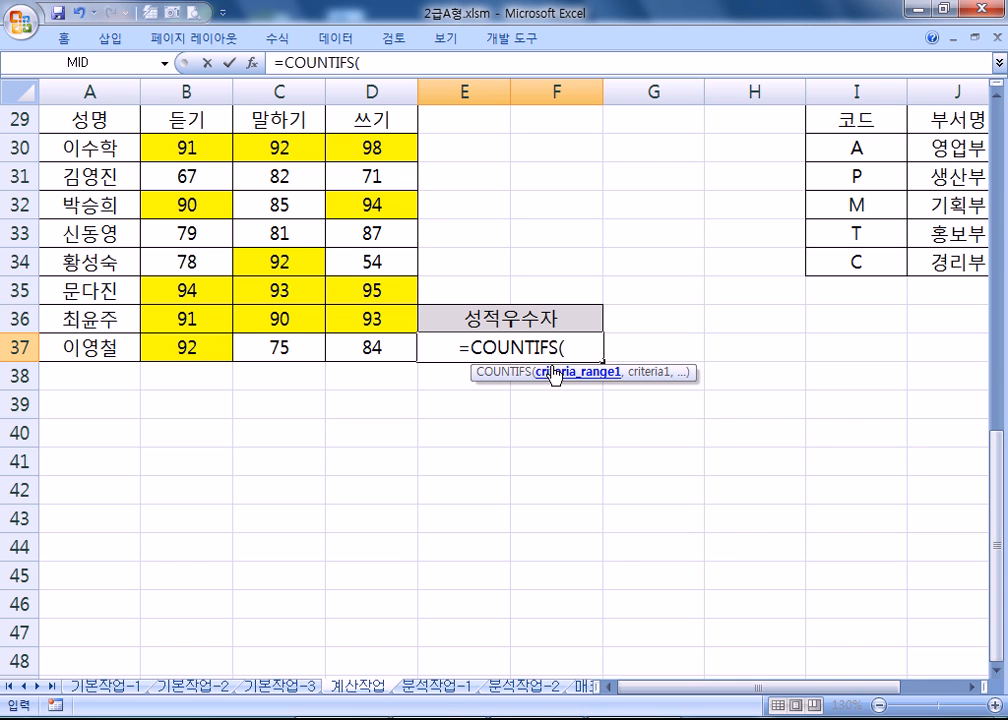
Step: Enter the 듣기 range B30:B37 with the criterion ">=90" as the first COUNTIFS condition
{"action": "left_click_drag", "start_coordinate": [175, 135], "coordinate": [140, 346]}
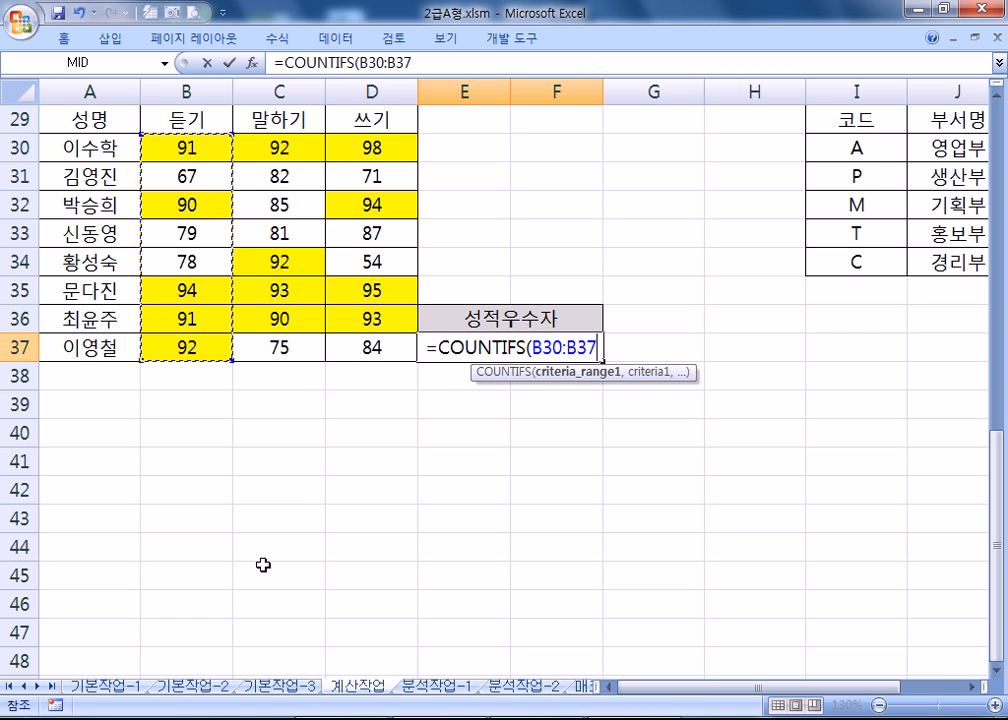
{"action": "type", "text": ","}
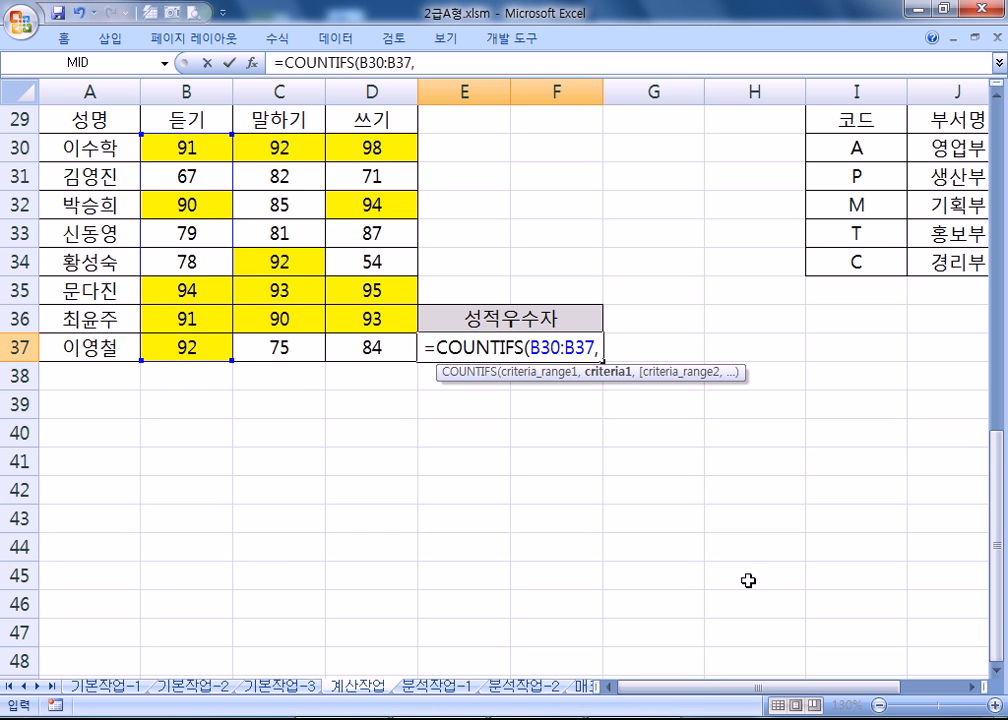
{"action": "type", "text": "\">=9"}
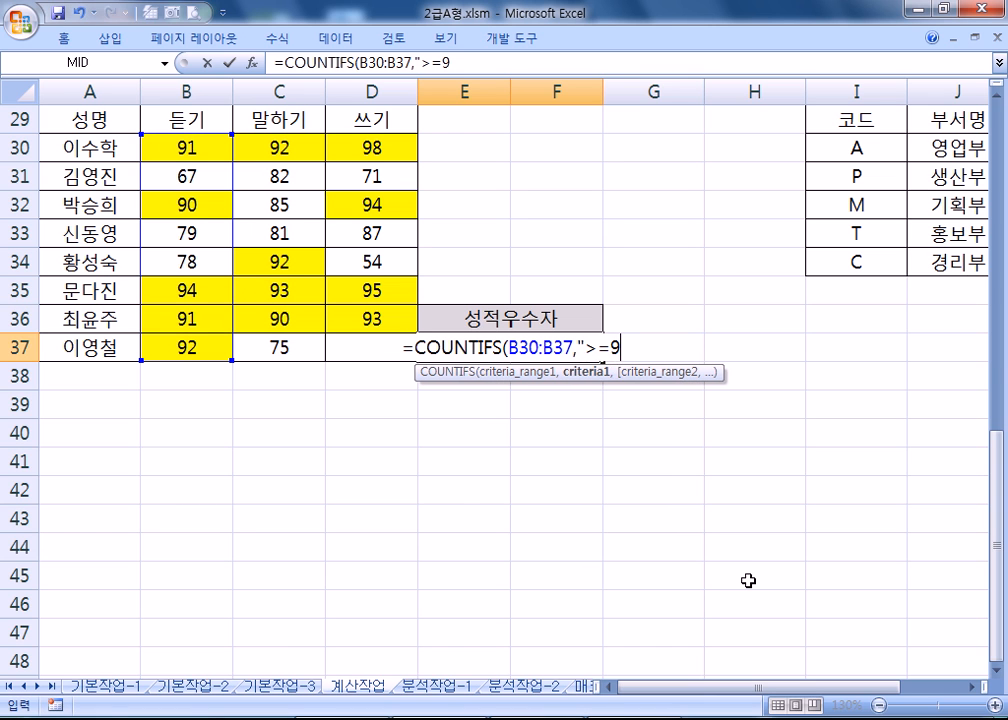
{"action": "type", "text": "0\","}
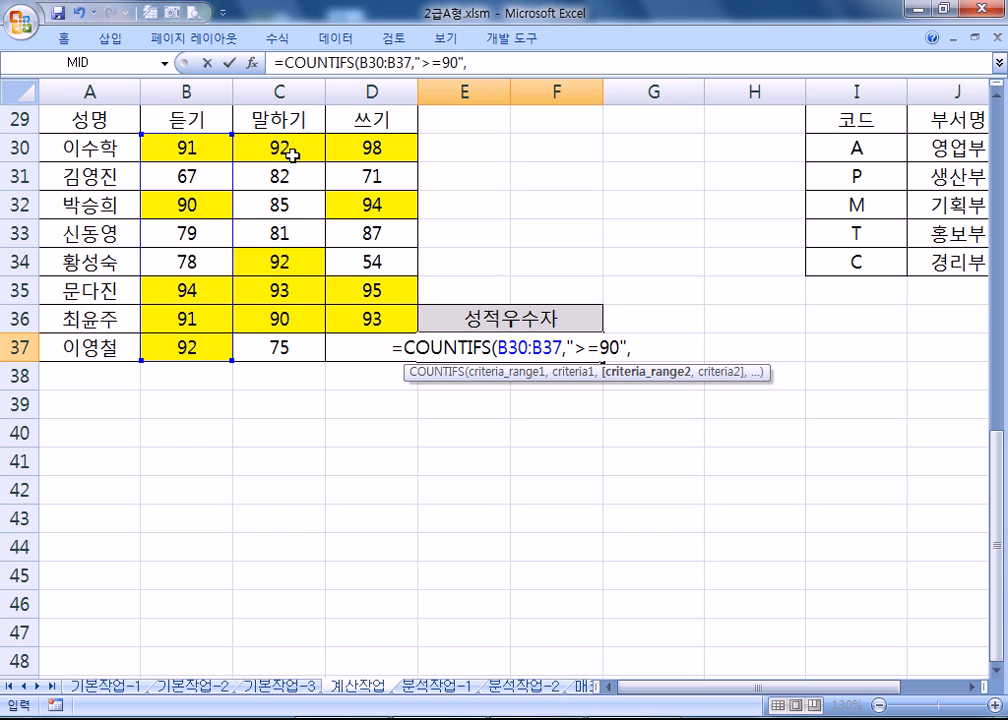
Step: Add the 말하기 range C30:C37 with the criterion ">=90" as the second COUNTIFS condition
{"action": "left_click_drag", "start_coordinate": [290, 152], "coordinate": [272, 344]}
{"action": "type", "text": ","}
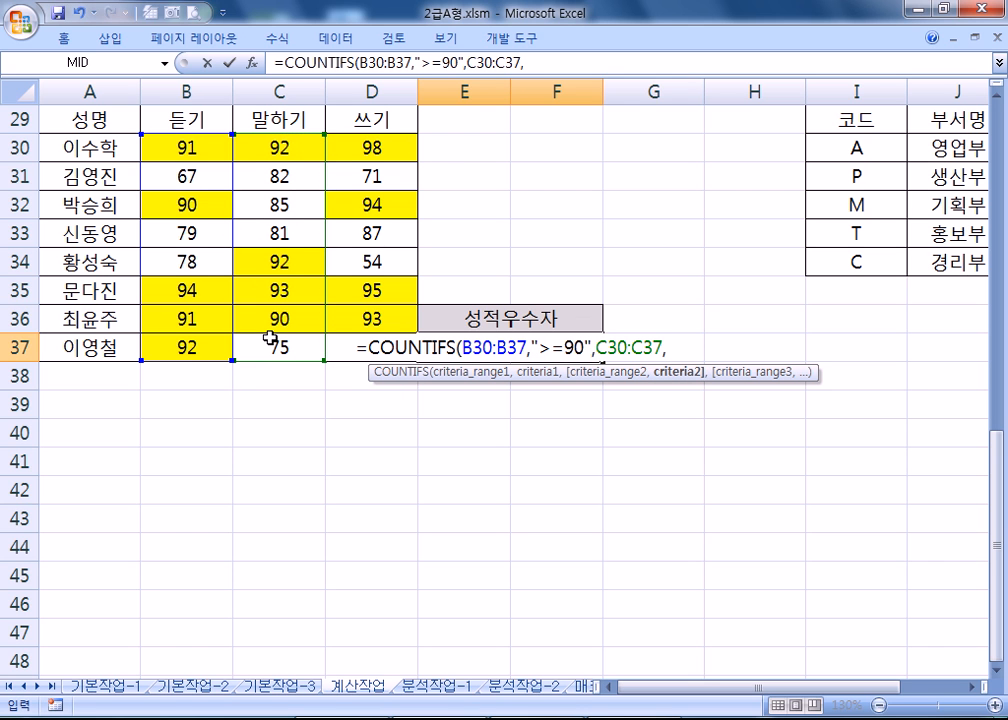
{"action": "type", "text": "\">="}
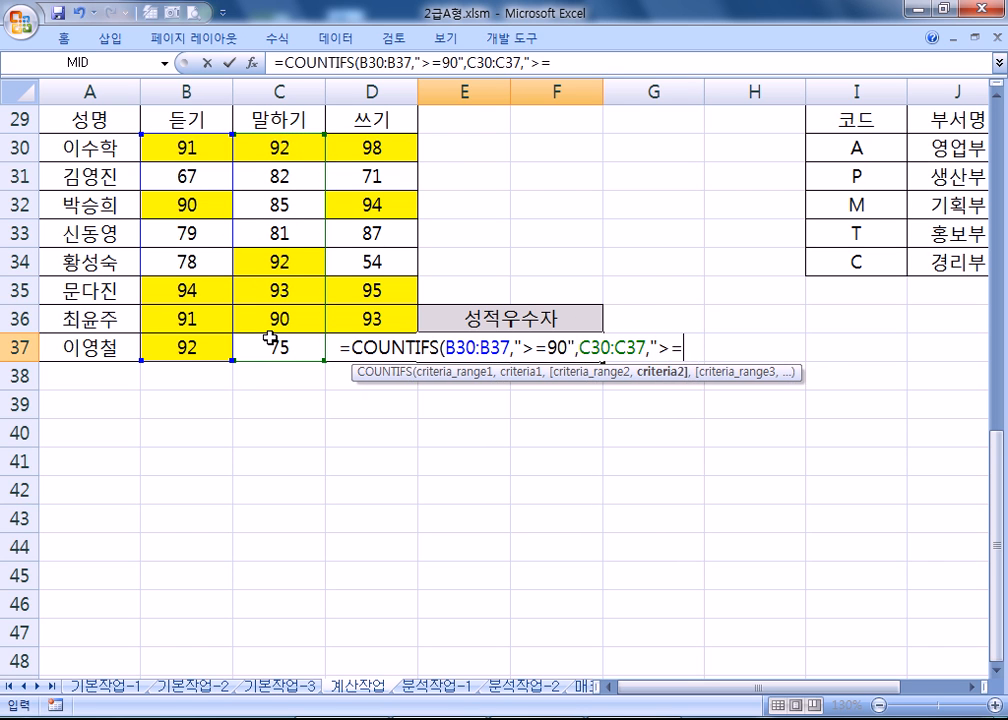
{"action": "type", "text": "90\""}
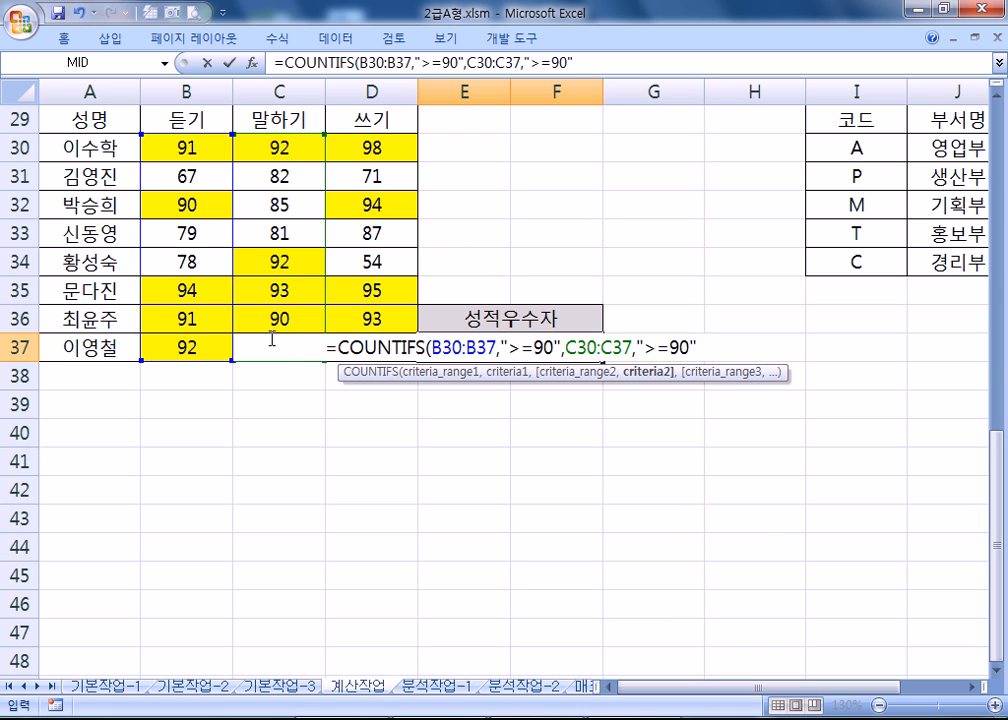
{"action": "type", "text": "."}
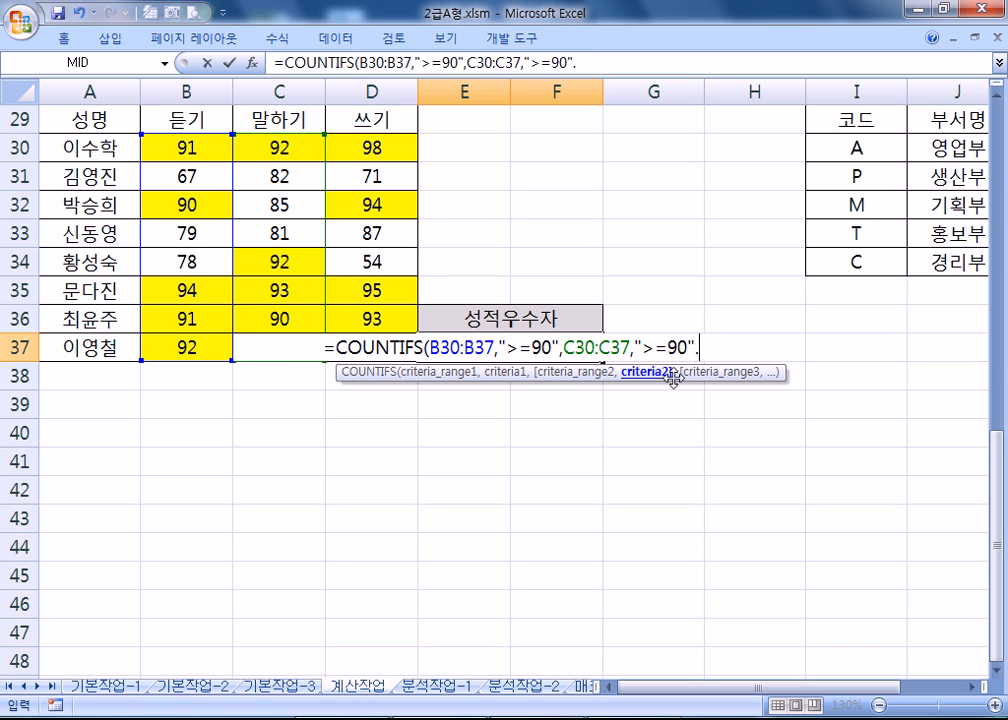
{"action": "key", "text": "BackSpace"}
{"action": "type", "text": ","}
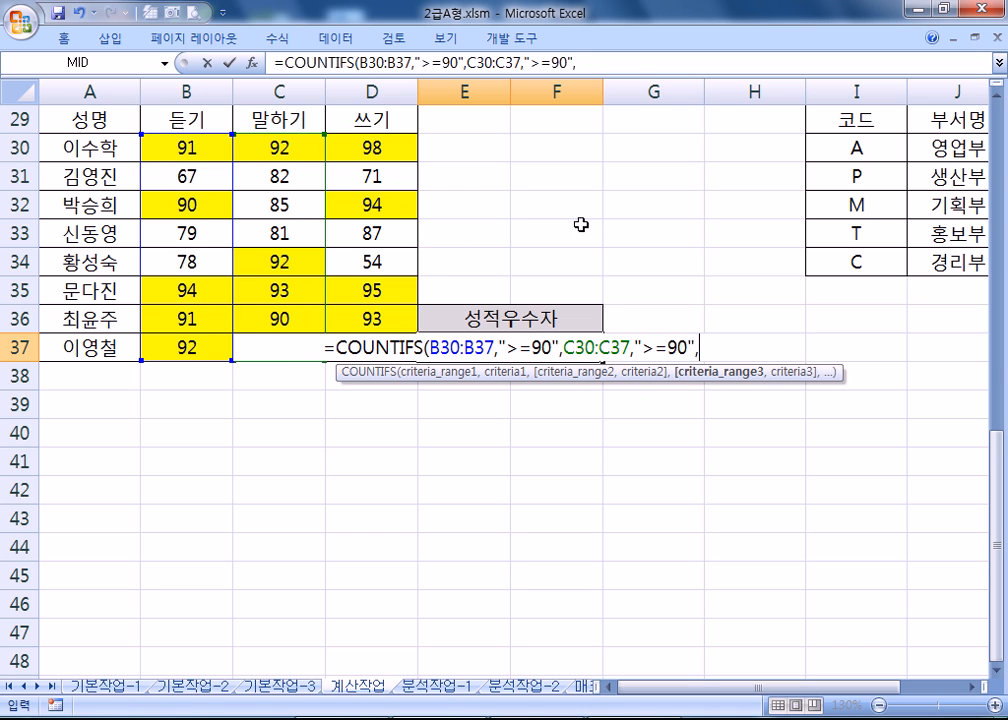
Step: Add the 쓰기 range D30:D37 with the criterion ">=90" as the third condition and complete the E37 formula
{"action": "left_click_drag", "start_coordinate": [385, 148], "coordinate": [383, 316]}
{"action": "key", "text": "BackSpace"}
{"action": "type", "text": "7"}
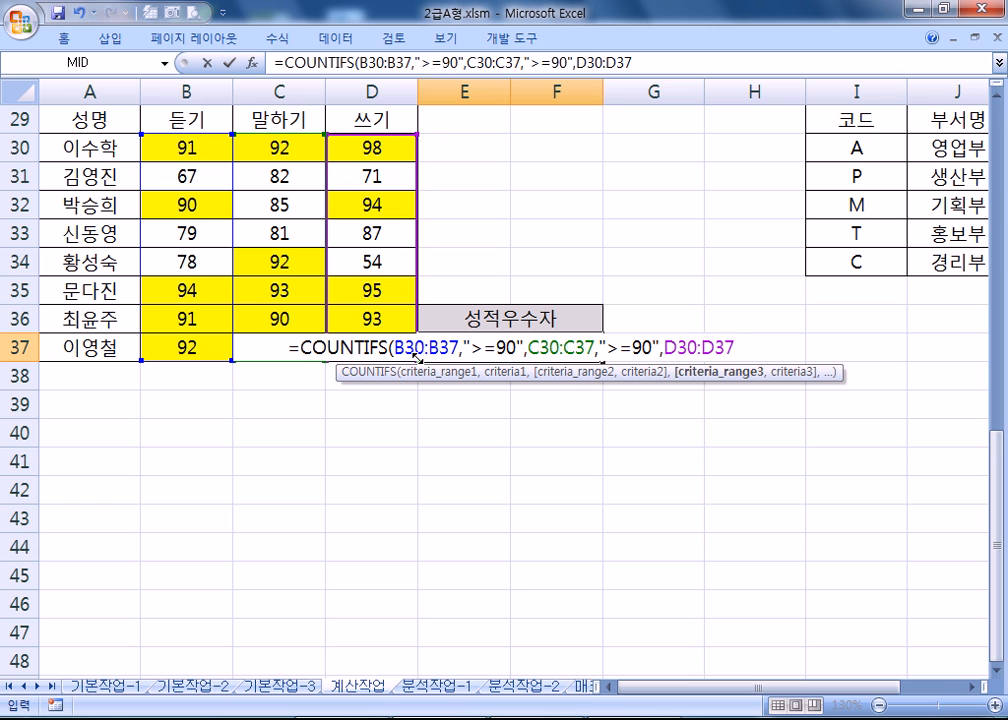
{"action": "type", "text": ",\""}
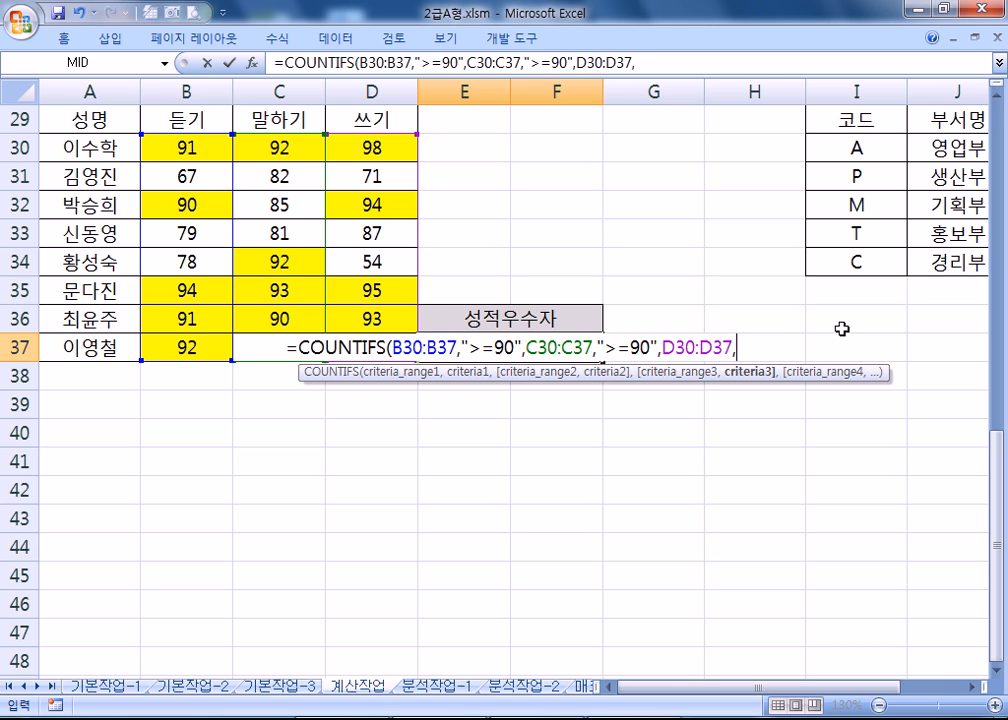
{"action": "type", "text": ".="}
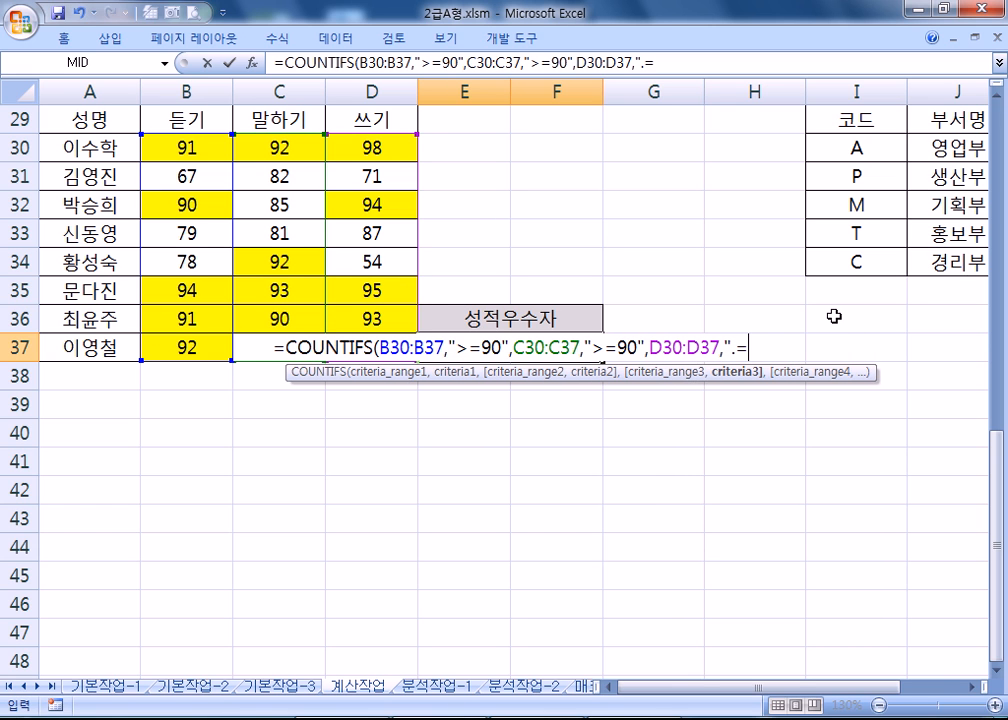
{"action": "key", "text": "BackSpace"}
{"action": "key", "text": "BackSpace"}
{"action": "key", "text": "BackSpace"}
{"action": "type", "text": "\">="}
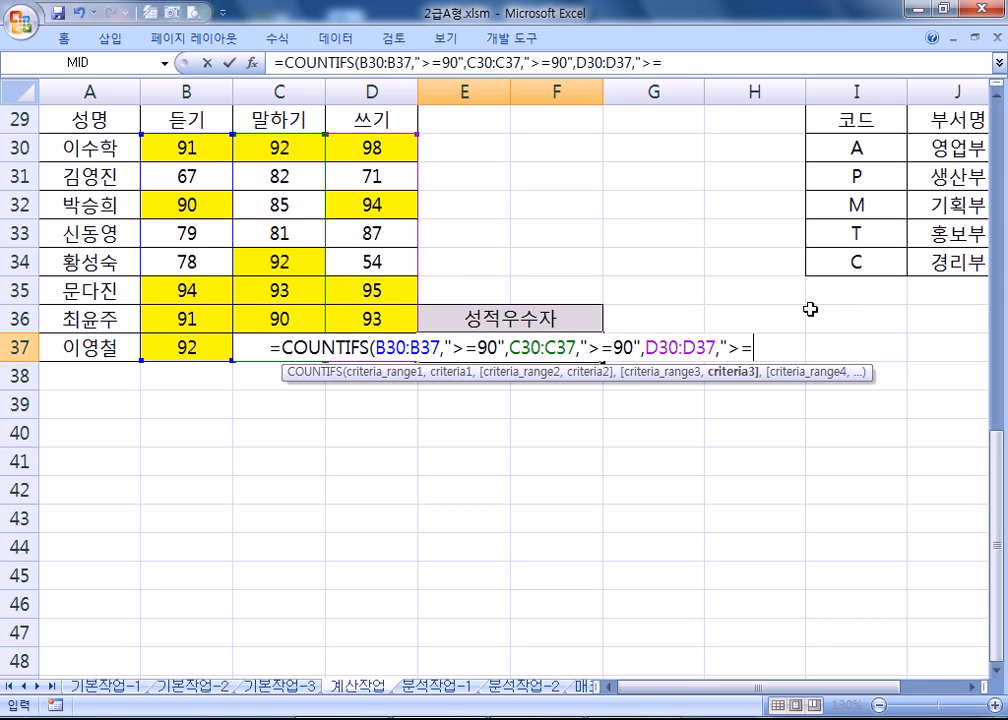
{"action": "type", "text": "90\""}
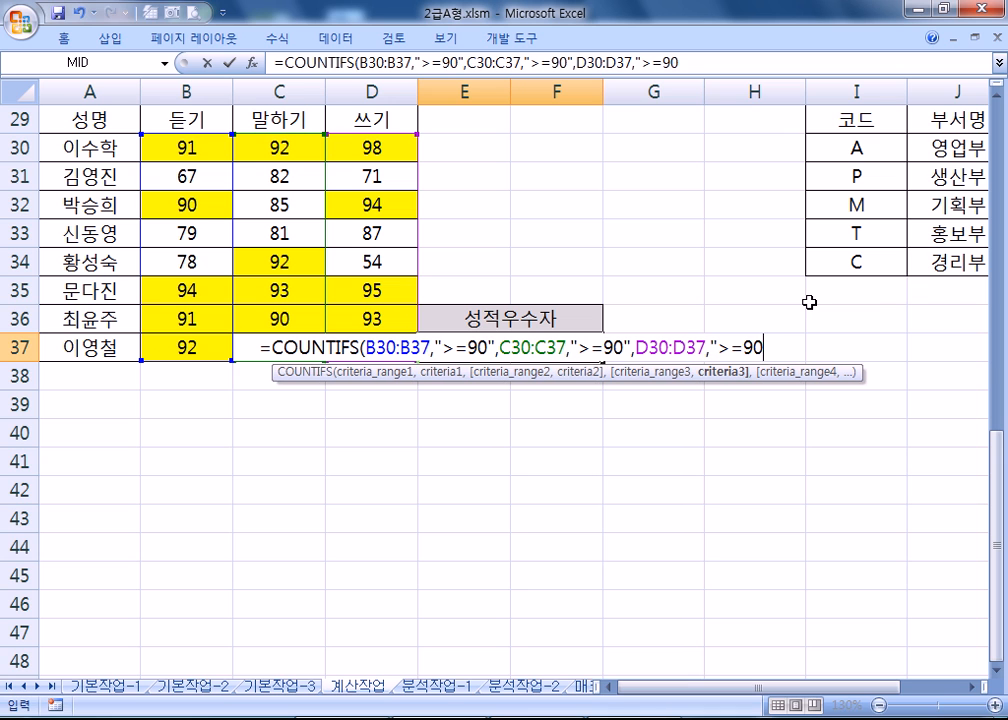
{"action": "type", "text": ")"}
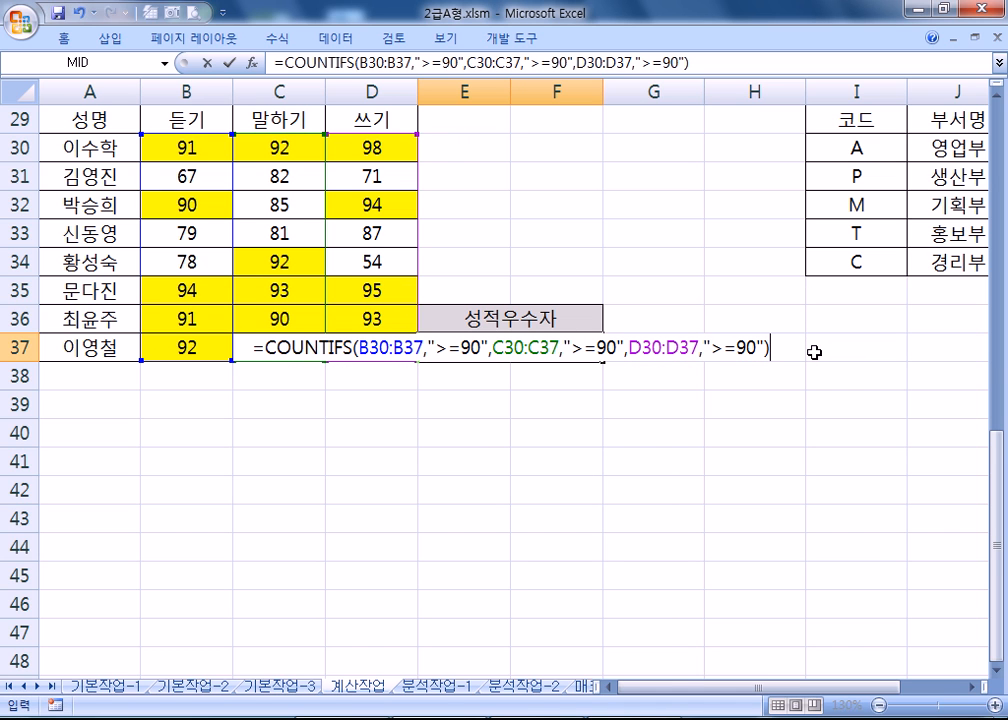
{"action": "key", "text": "Return"}
{"action": "key", "text": "Up"}
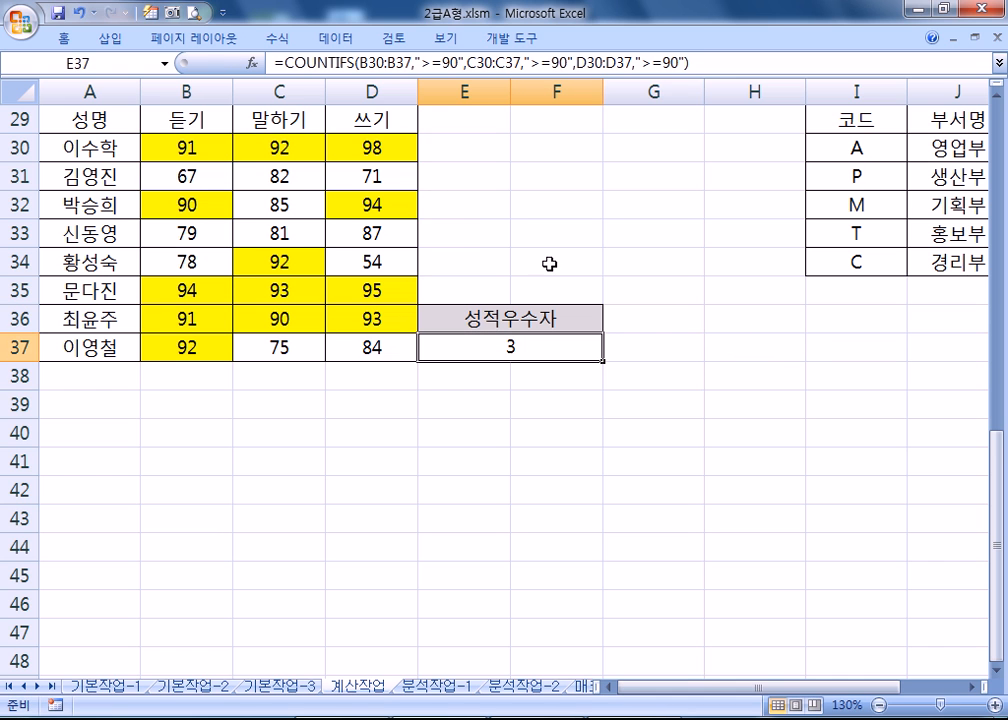
Step: Copy the whole COUNTIFS formula from E37 and paste it into the Notepad notes below the IF formulas
{"action": "left_click_drag", "start_coordinate": [712, 64], "coordinate": [274, 62]}
{"action": "key", "text": "alt+Tab"}
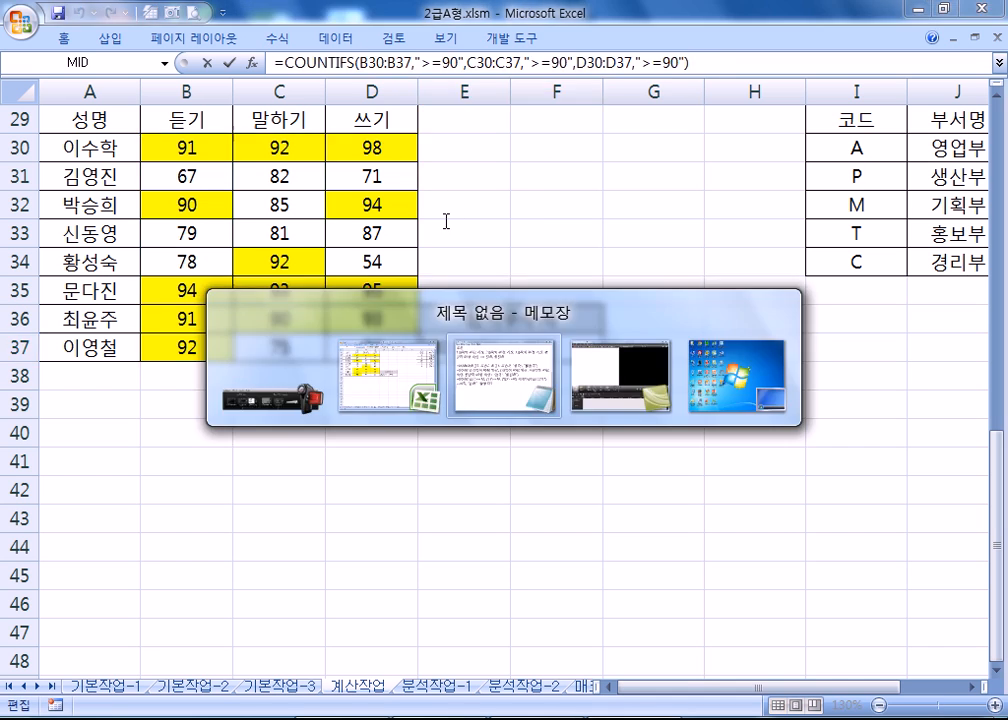
{"action": "type", "text": "=IF(AND(B17>=40, C17>=40, D17>=40, AVERAGE(B17:D17)>=60), \"합격\", \"불합격\")"}
{"action": "scroll", "coordinate": [380, 518], "scroll_direction": "down", "scroll_amount": 1}
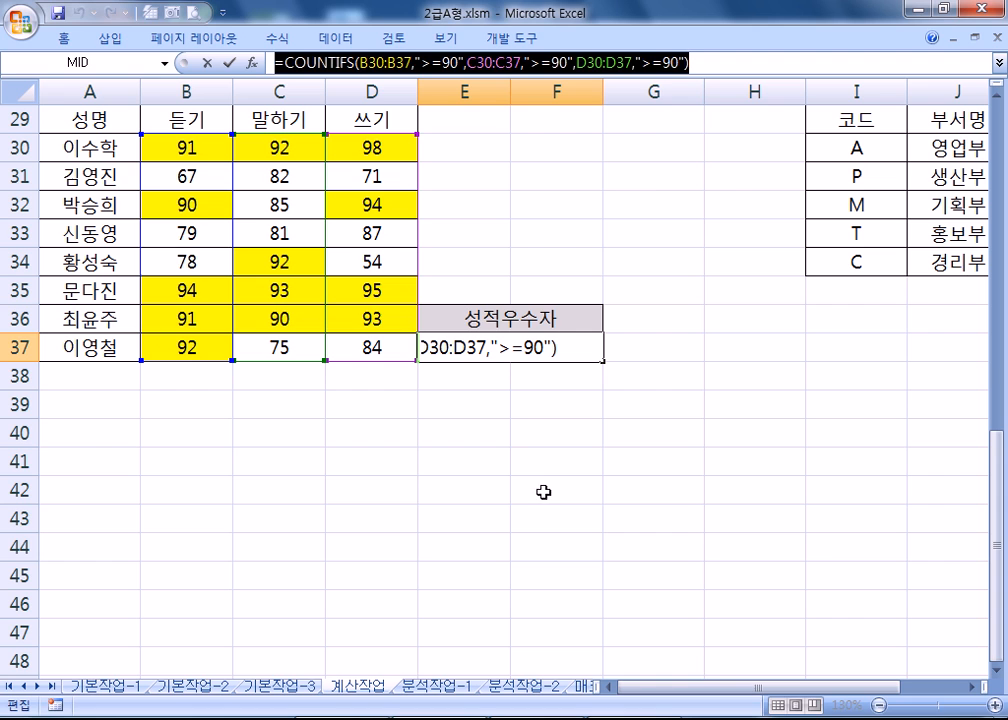
{"action": "key", "text": "alt+Tab"}
{"action": "key", "text": "ctrl+c"}
{"action": "key", "text": "alt+Tab"}
{"action": "left_click_drag", "start_coordinate": [493, 450], "coordinate": [11, 393]}
{"action": "key", "text": "ctrl+v"}
Step: In Notepad, begin the general form =COUNTIFS(범위1, 조건1 on a new line below the pasted COUNTIFS formula
{"action": "key", "text": "Return"}
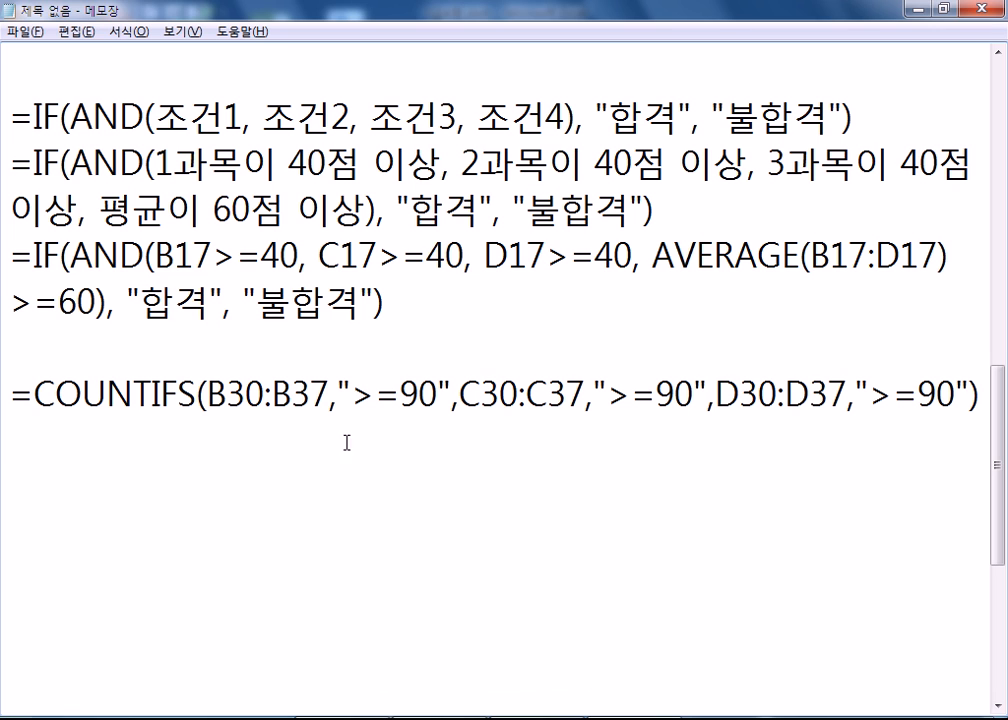
{"action": "type", "text": "=COU"}
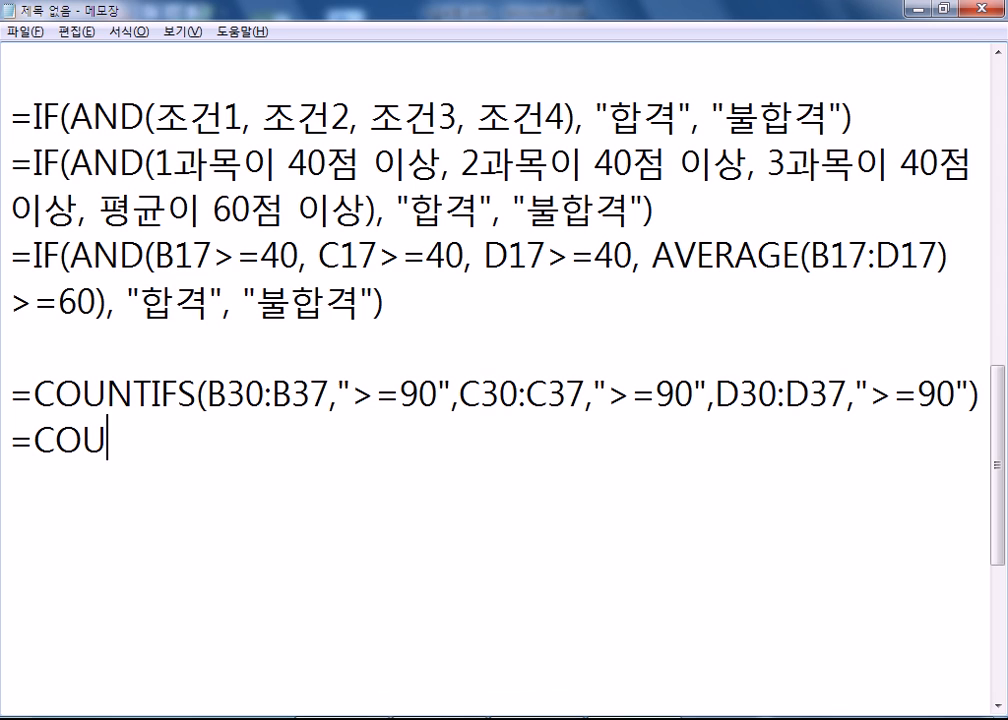
{"action": "type", "text": "NTIFS("}
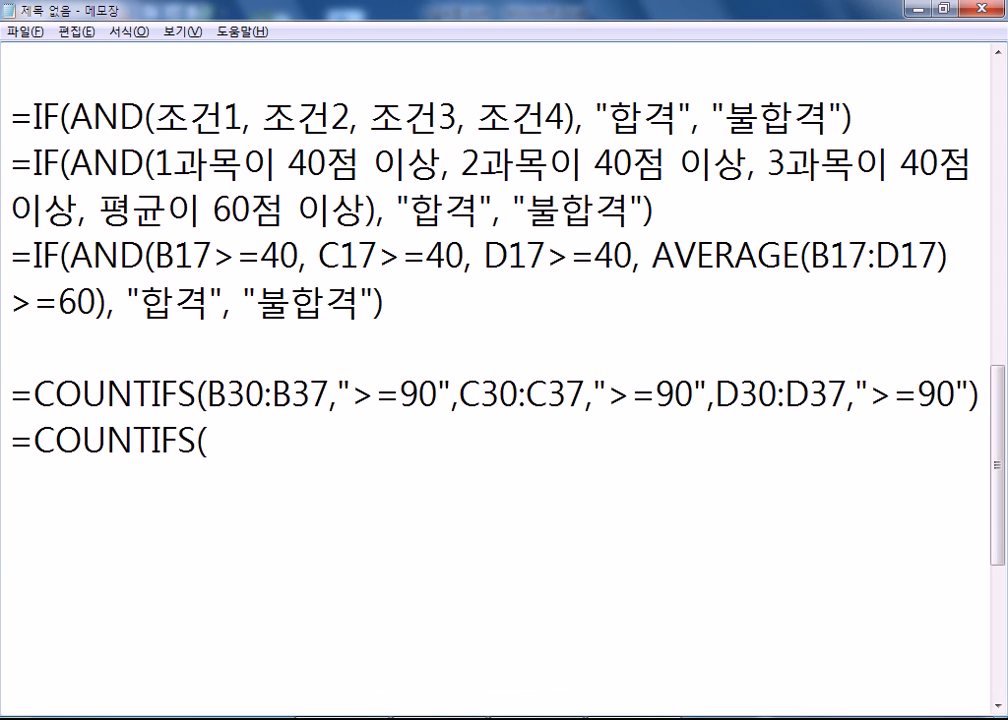
{"action": "type", "text": "WH"}
{"action": "key", "text": "BackSpace"}
{"action": "key", "text": "BackSpace"}
{"action": "type", "text": "범"}
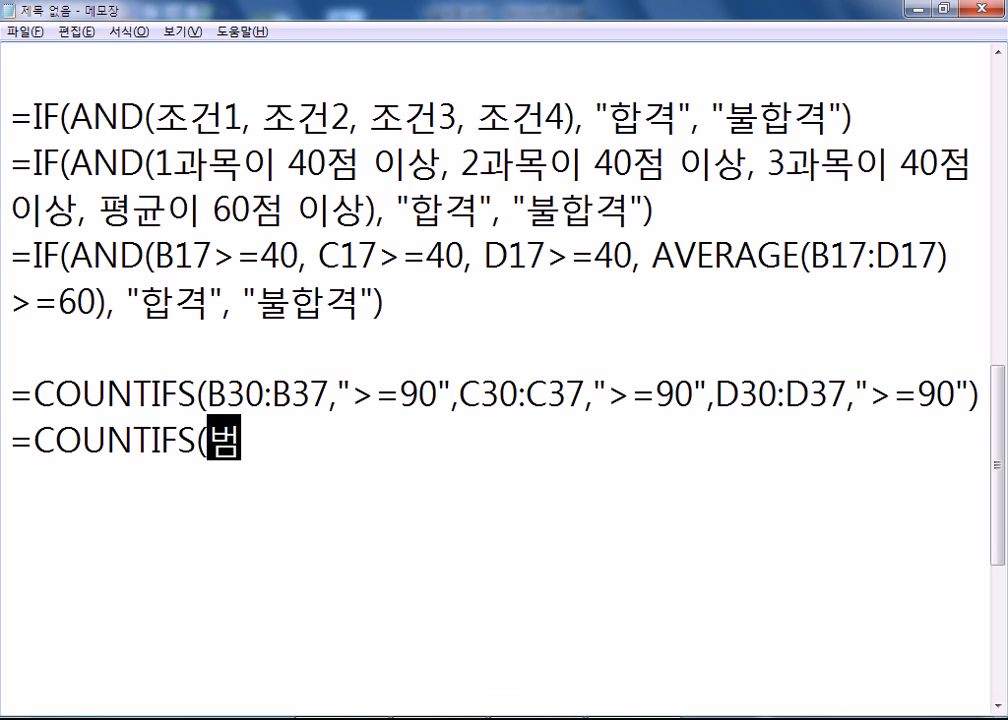
{"action": "type", "text": "위1, 조건1"}
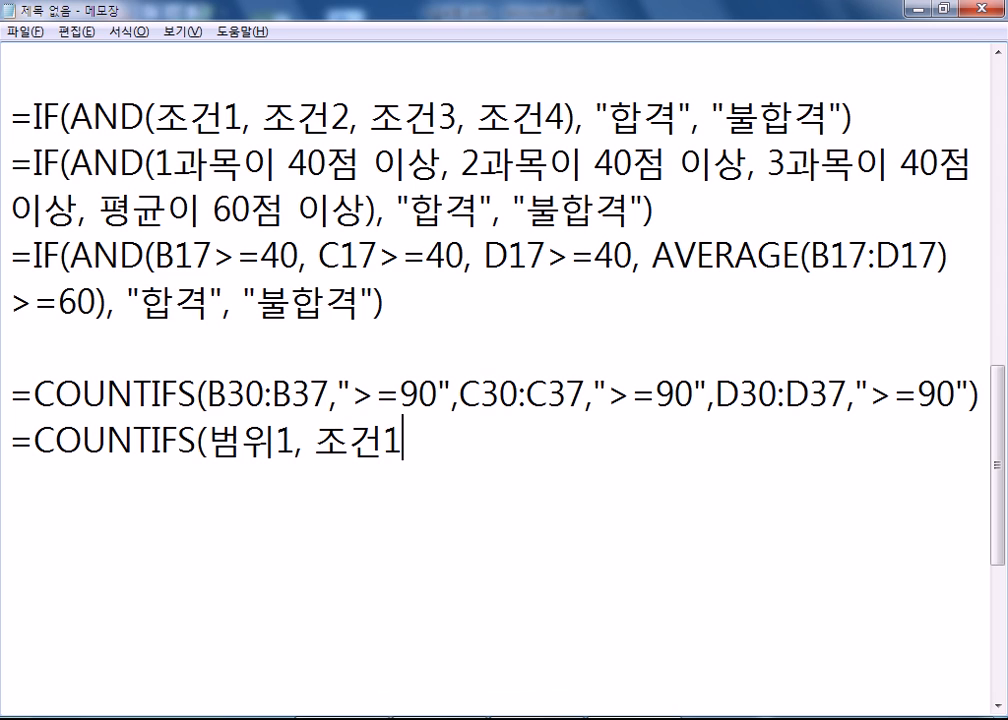
Step: Complete the COUNTIFS general form with 범위2, 조건2, 범위3, 조건3, ..... and a closing parenthesis
{"action": "type", "text": ", ㅂ범위2"}
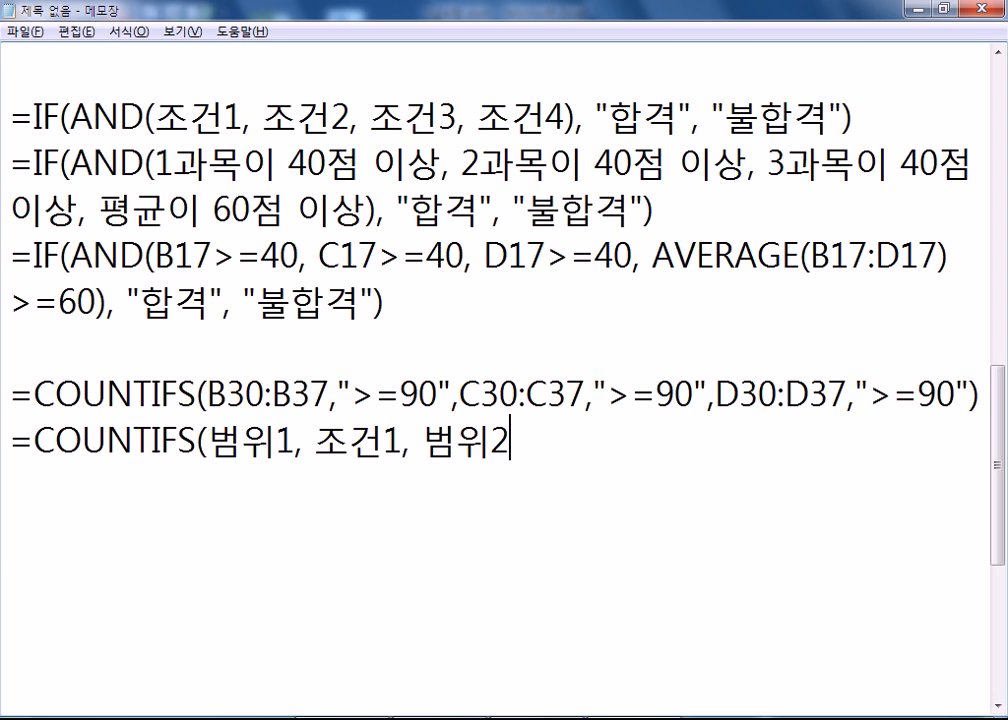
{"action": "type", "text": ", 조건2, "}
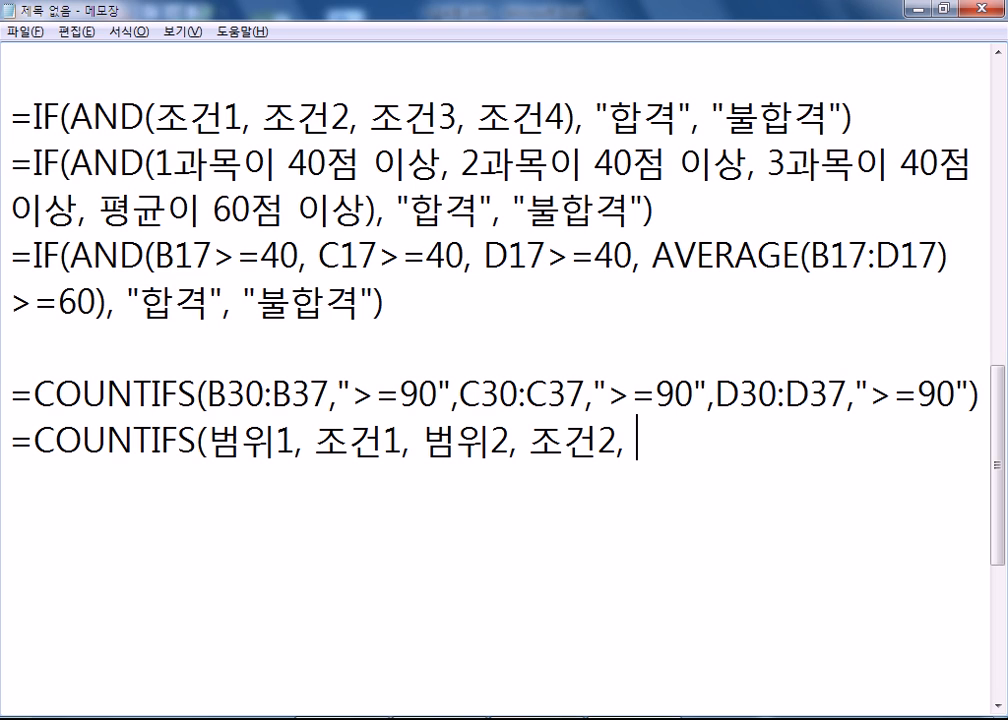
{"action": "type", "text": "범위"}
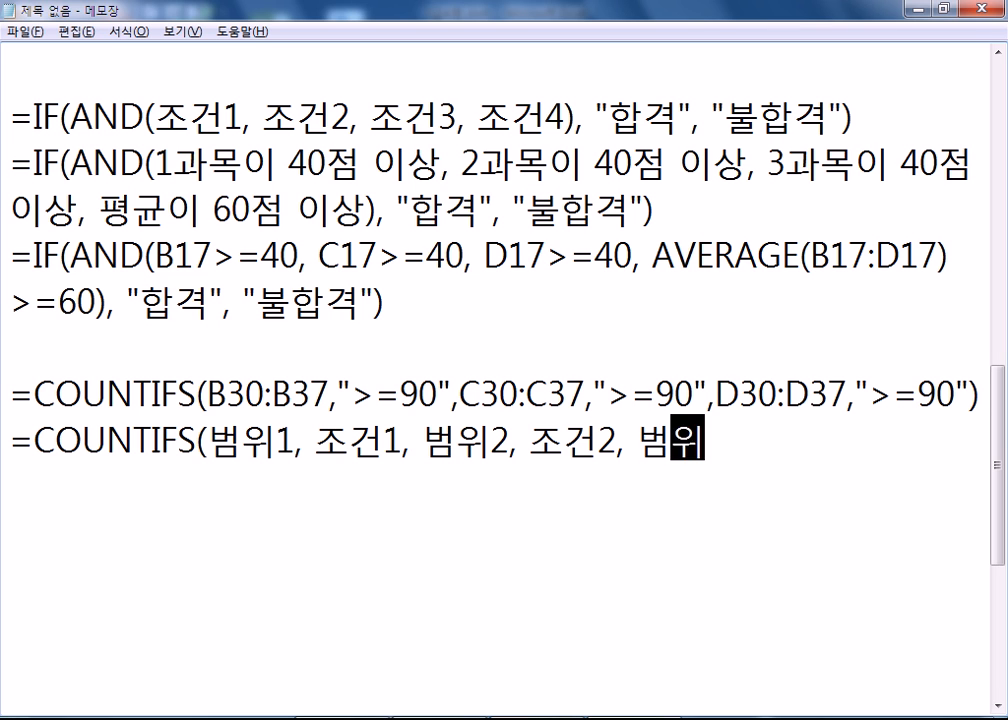
{"action": "type", "text": "3, 조건3,"}
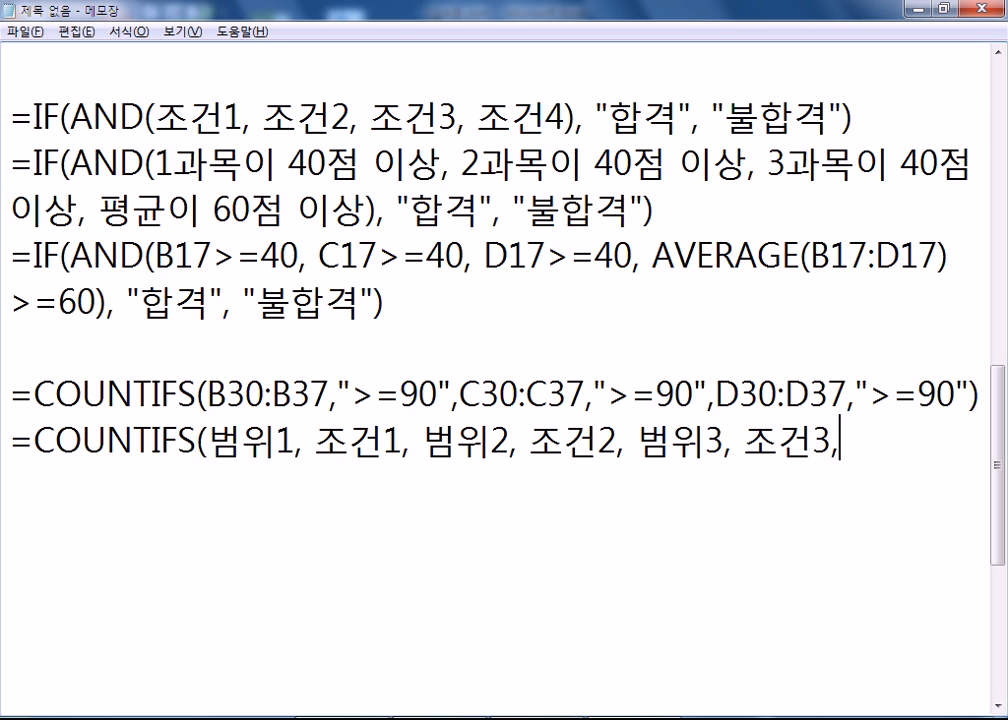
{"action": "type", "text": " .....)"}
{"action": "left_click_drag", "start_coordinate": [207, 442], "coordinate": [297, 442]}
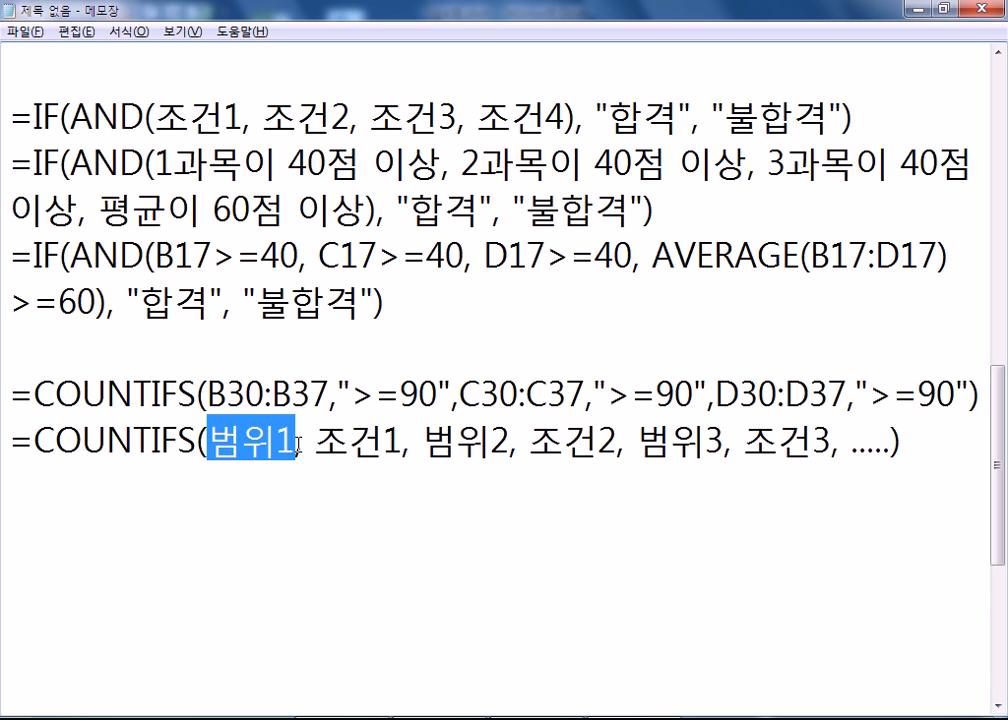
Step: Add the heading 시험에 잘 나오는 함수 below the COUNTIFS notes, leaving a blank line in between
{"action": "left_click", "coordinate": [620, 535]}
{"action": "scroll", "coordinate": [655, 515], "scroll_direction": "down", "scroll_amount": 2}
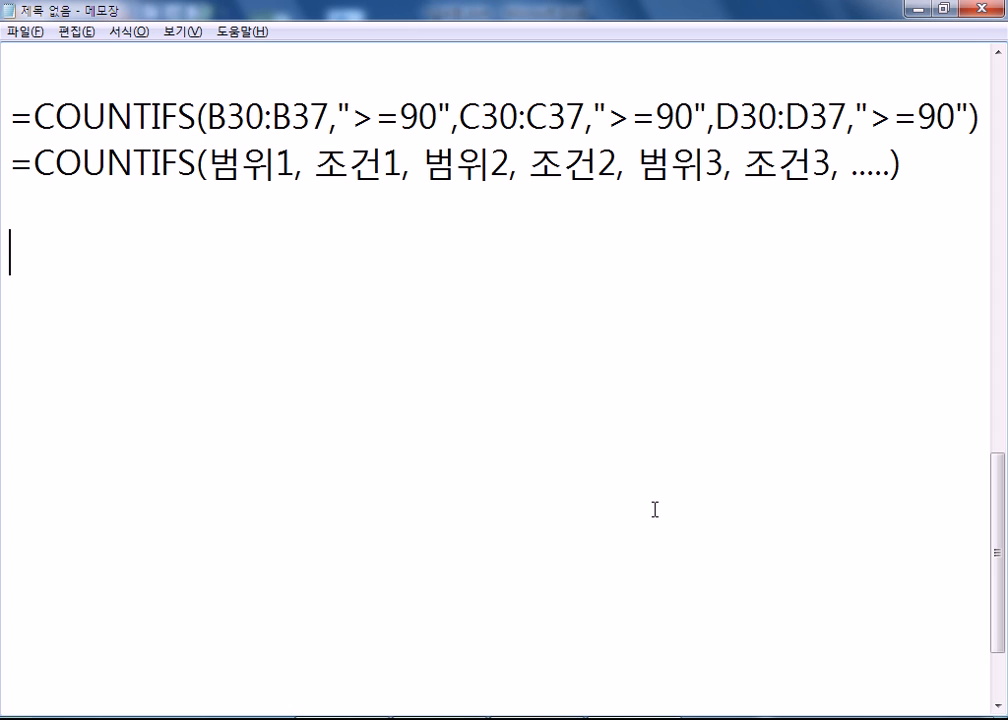
{"action": "type", "text": "시험에 "}
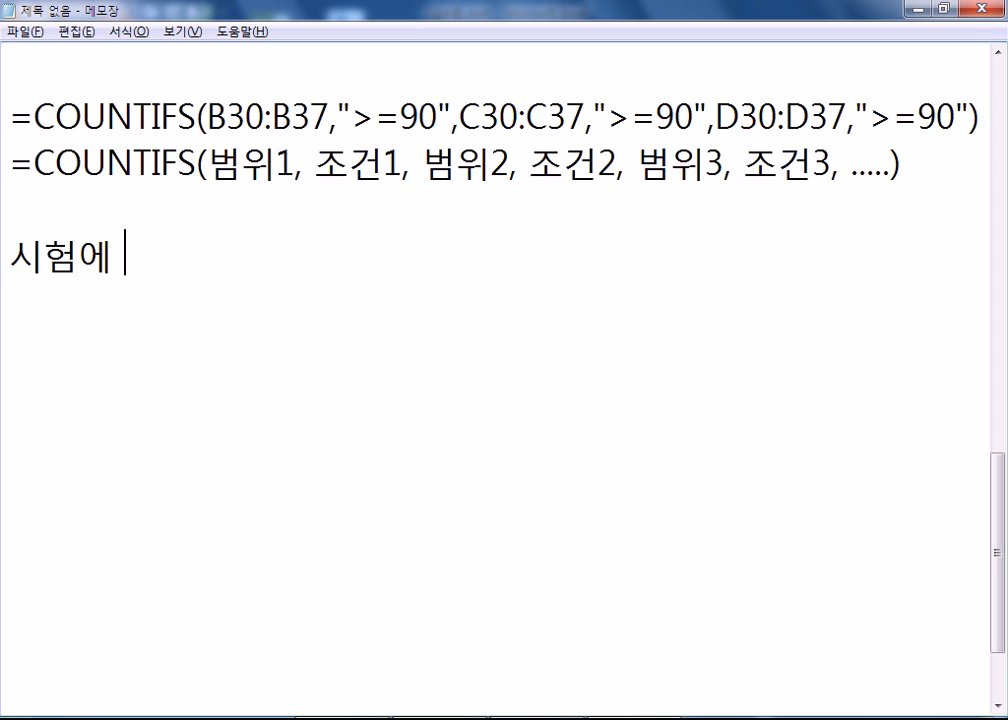
{"action": "type", "text": "잘 ㄴ나오는 함수"}
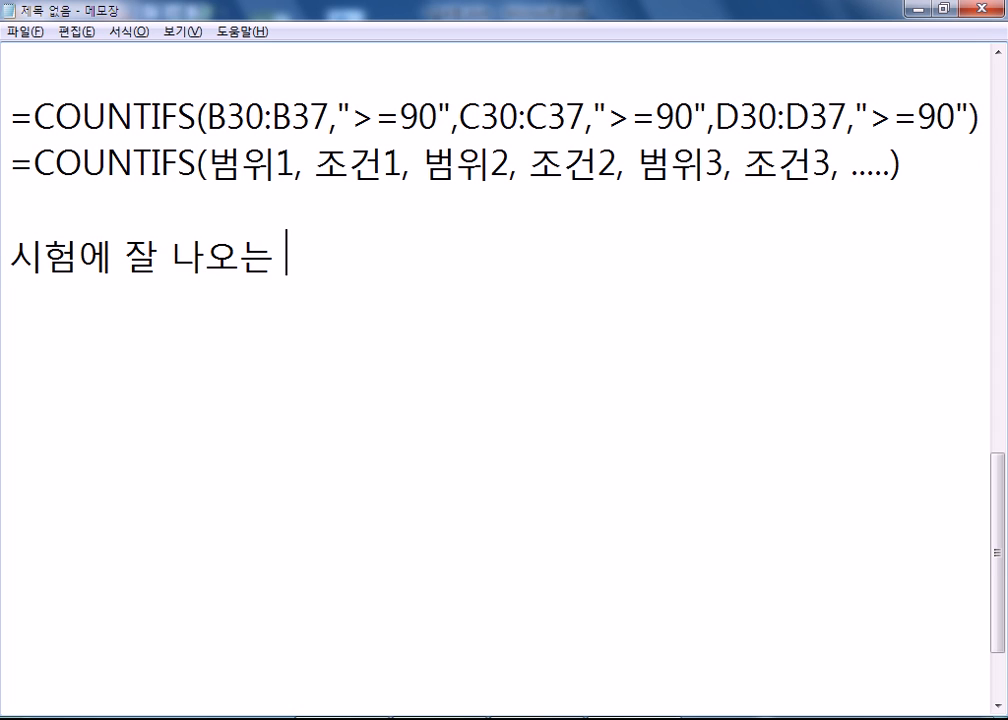
{"action": "key", "text": "Return"}
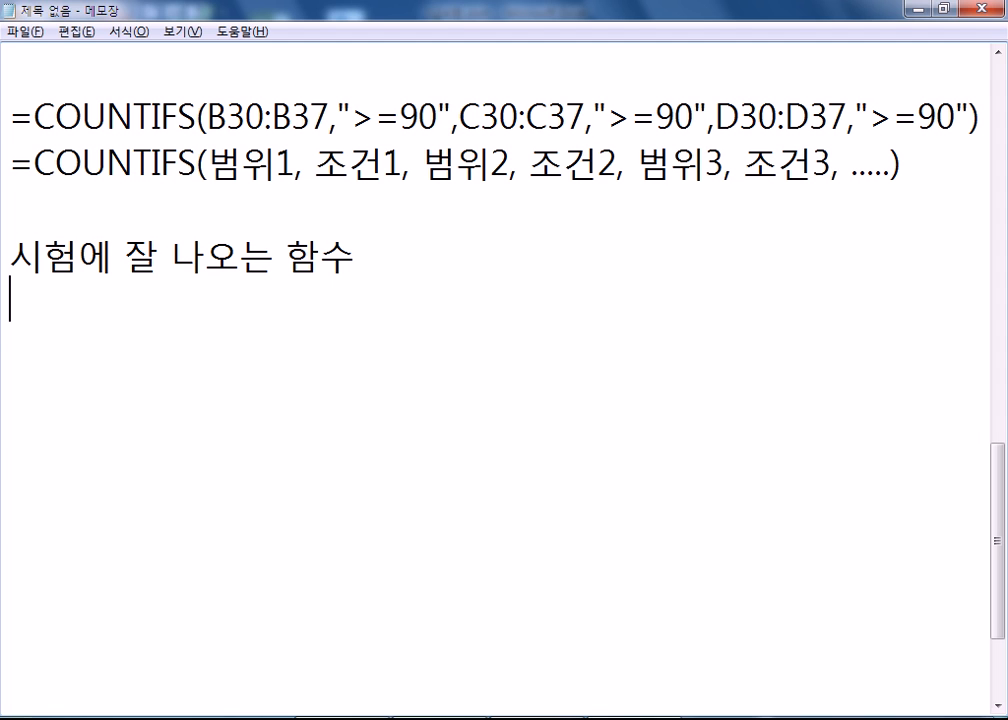
Step: List VLOOKUP, HLOOKUP on the line under the 시험에 잘 나오는 함수 heading
{"action": "type", "text": "VLOO"}
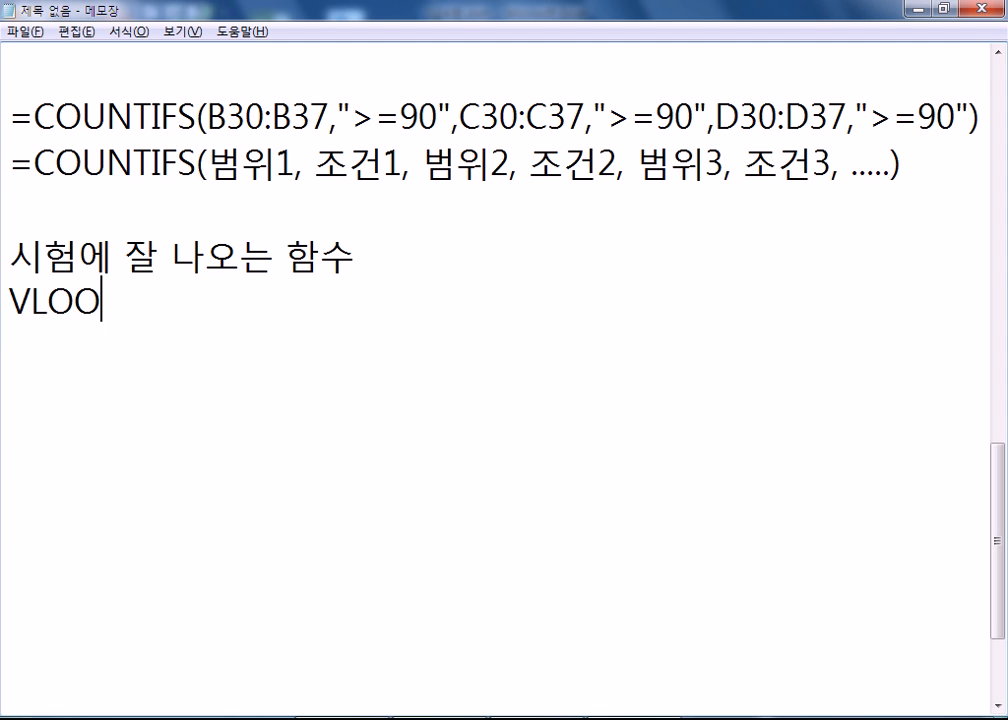
{"action": "type", "text": "KUP."}
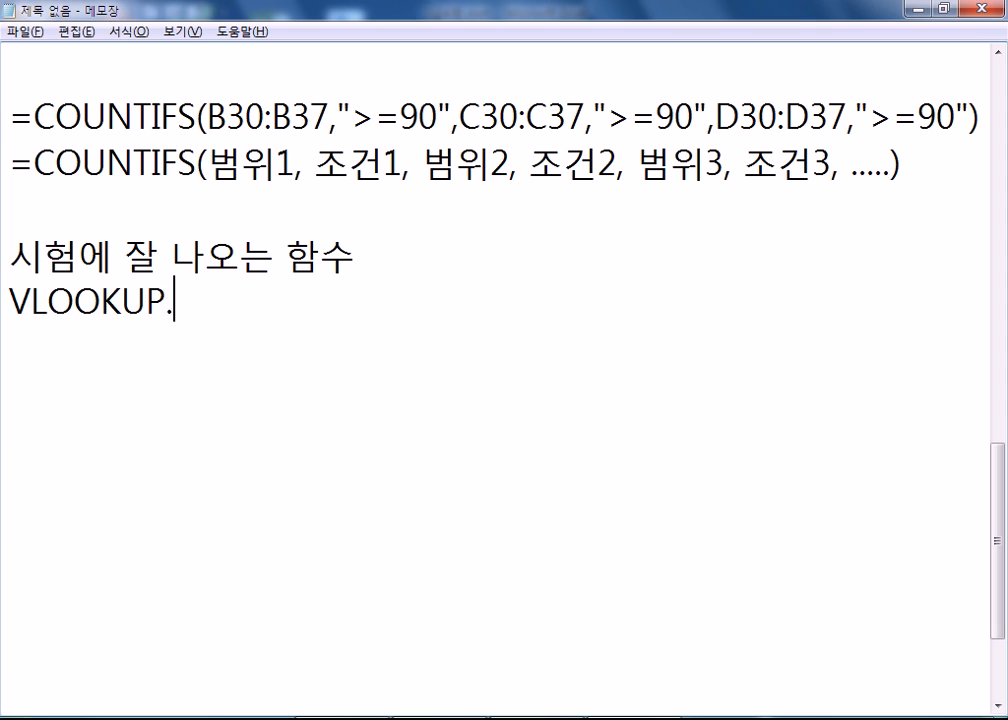
{"action": "key", "text": "BackSpace"}
{"action": "key", "text": "BackSpace"}
{"action": "type", "text": ", HLOOKUP"}
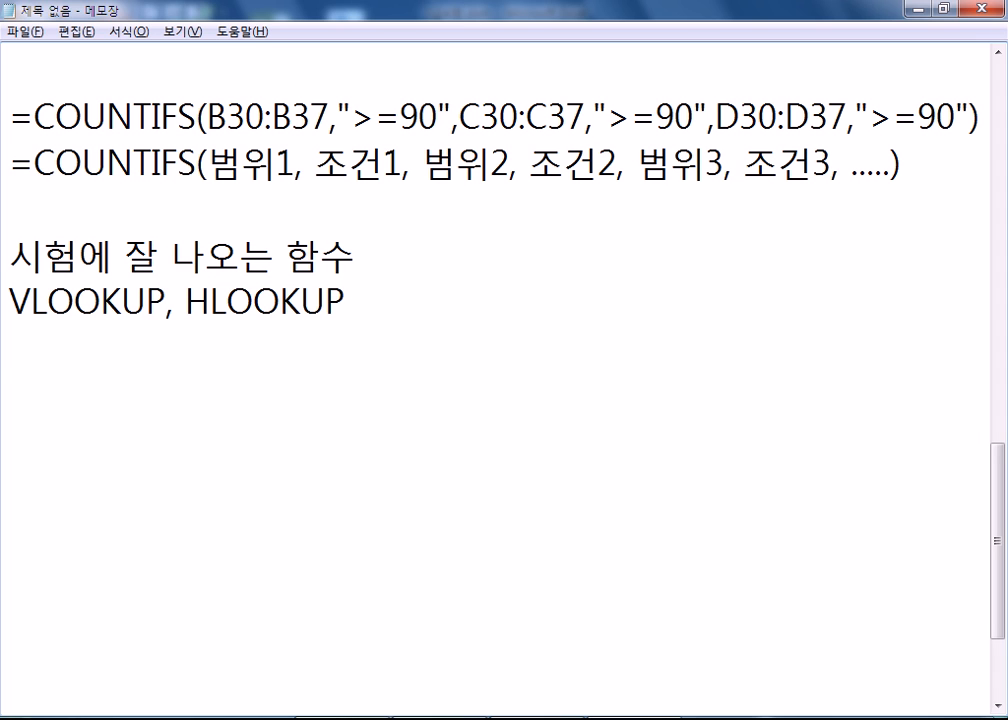
Step: Add RANK on its own line and CHOOSE, ISERROR on the following line of the function list
{"action": "key", "text": "Return"}
{"action": "type", "text": "RANK"}
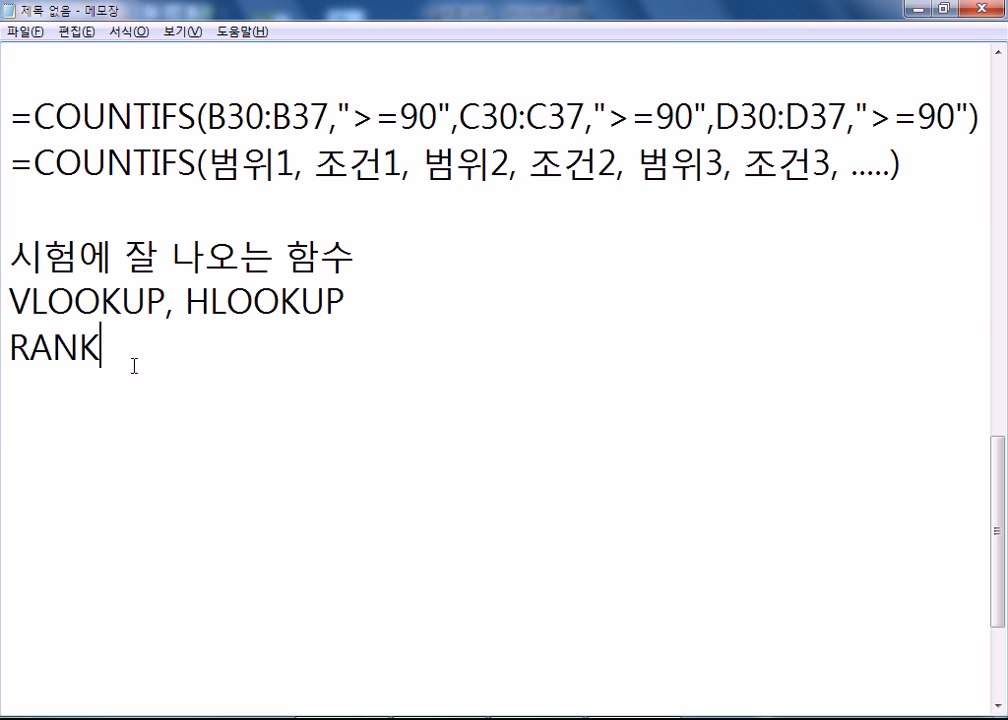
{"action": "key", "text": "Return"}
{"action": "type", "text": "CHOOSE"}
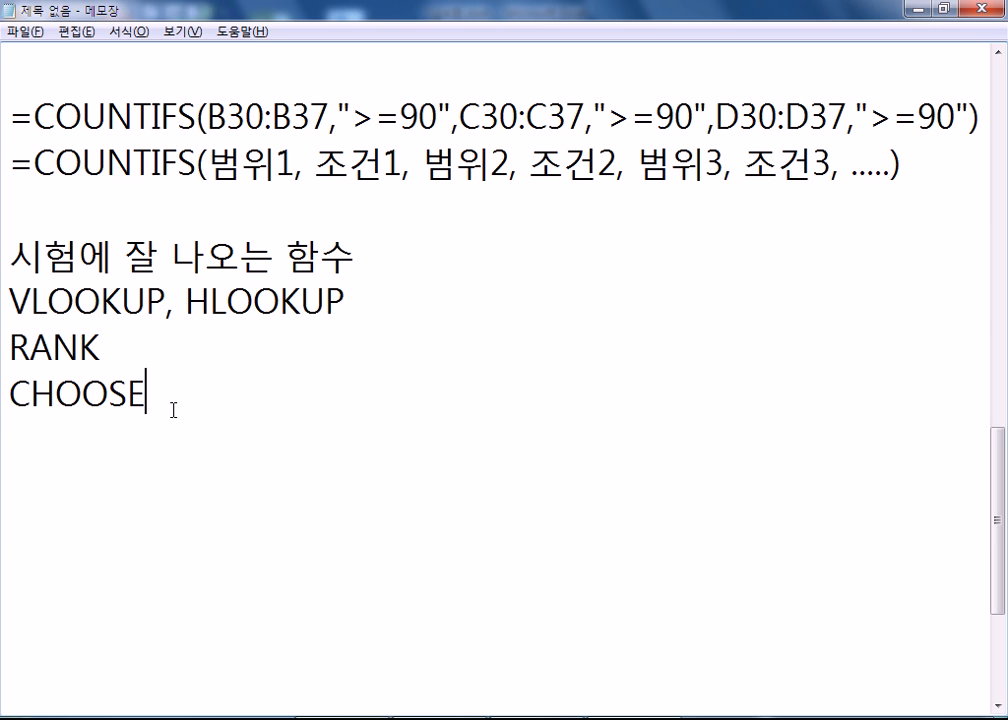
{"action": "type", "text": ", "}
{"action": "type", "text": "IS"}
{"action": "type", "text": "E"}
{"action": "key", "text": "BackSpace"}
{"action": "type", "text": "SER"}
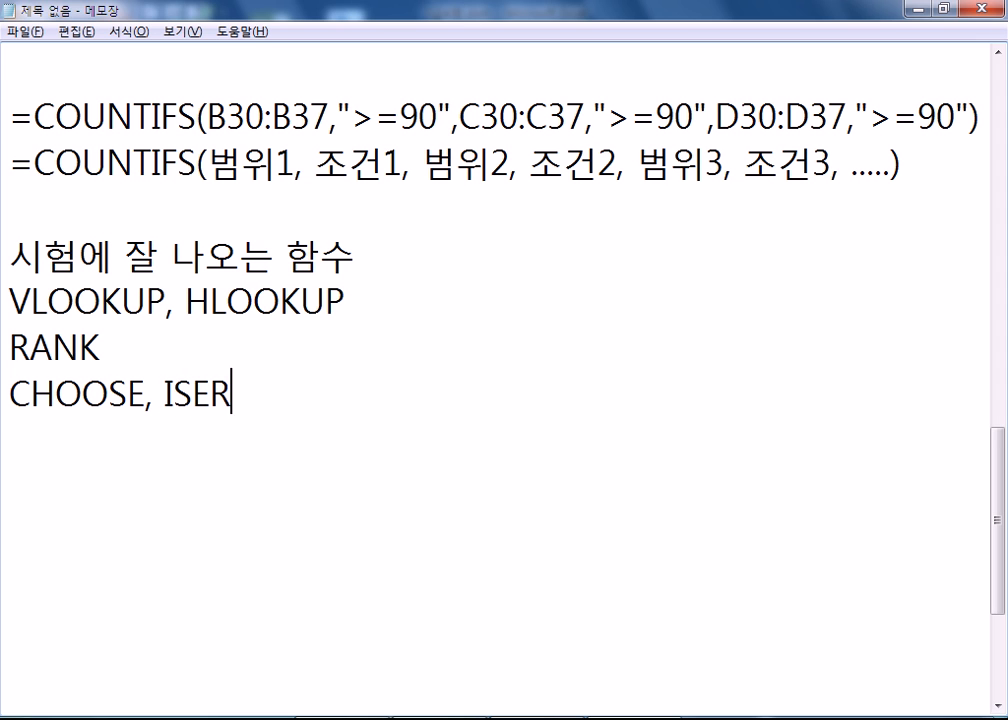
{"action": "type", "text": "ROR"}
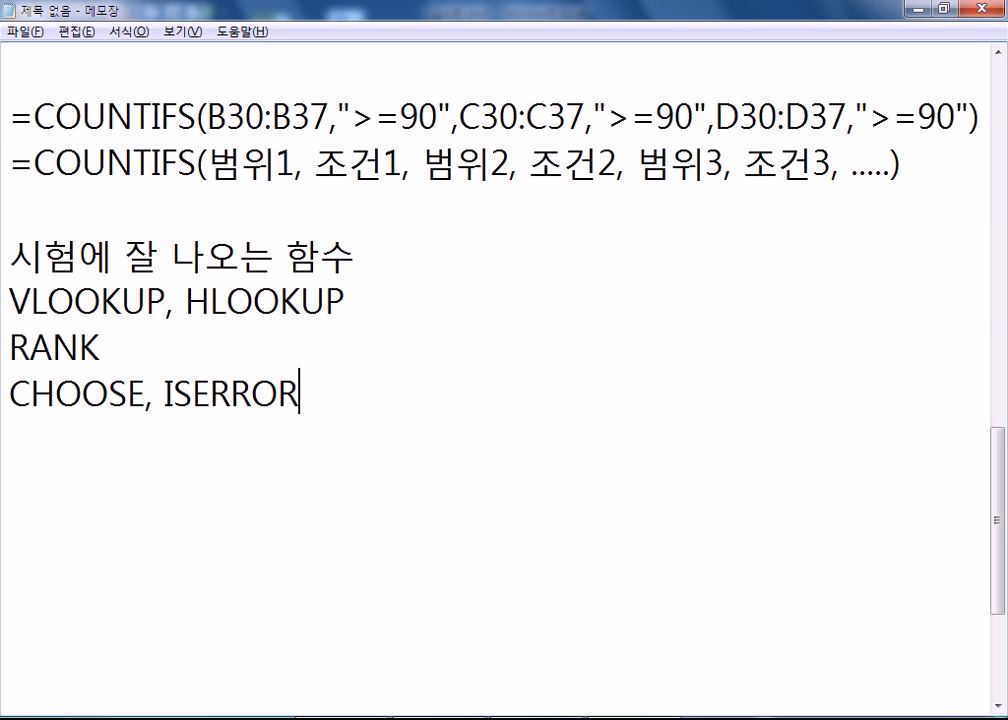
{"action": "key", "text": "Return"}
{"action": "type", "text": "WHRJ"}
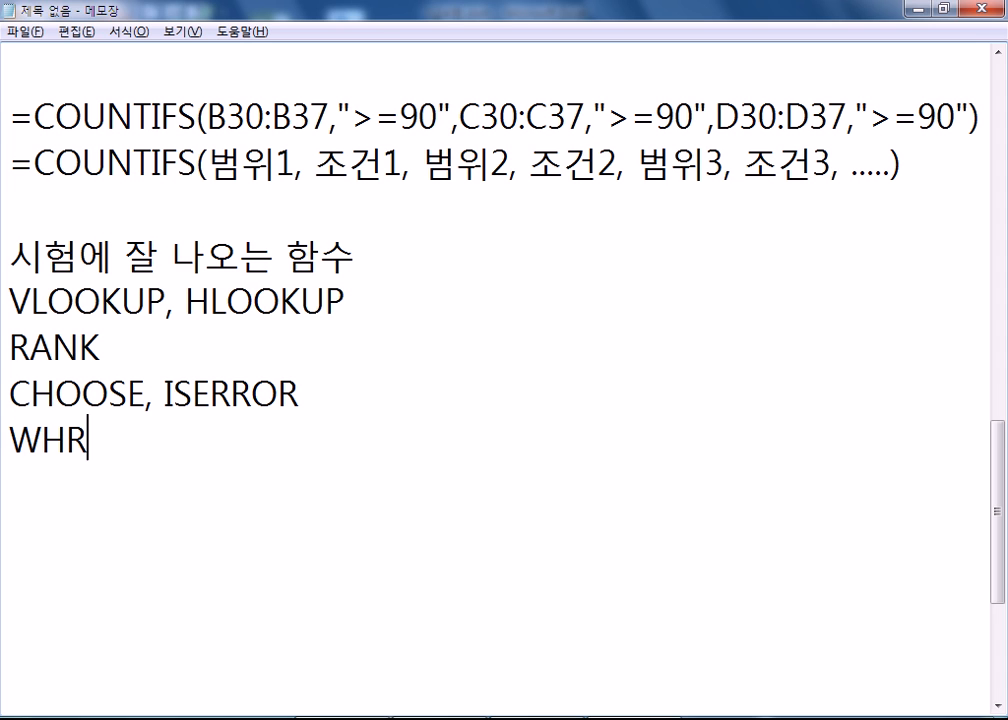
{"action": "key", "text": "BackSpace"}
{"action": "key", "text": "BackSpace"}
{"action": "key", "text": "BackSpace"}
{"action": "key", "text": "BackSpace"}
{"action": "key", "text": "BackSpace"}
Step: Start a new line under CHOOSE, ISERROR reading 조건부계산(SUMIF(S), COUNTIF(S),
{"action": "key", "text": "Return"}
{"action": "type", "text": "조건북"}
{"action": "type", "text": "계산"}
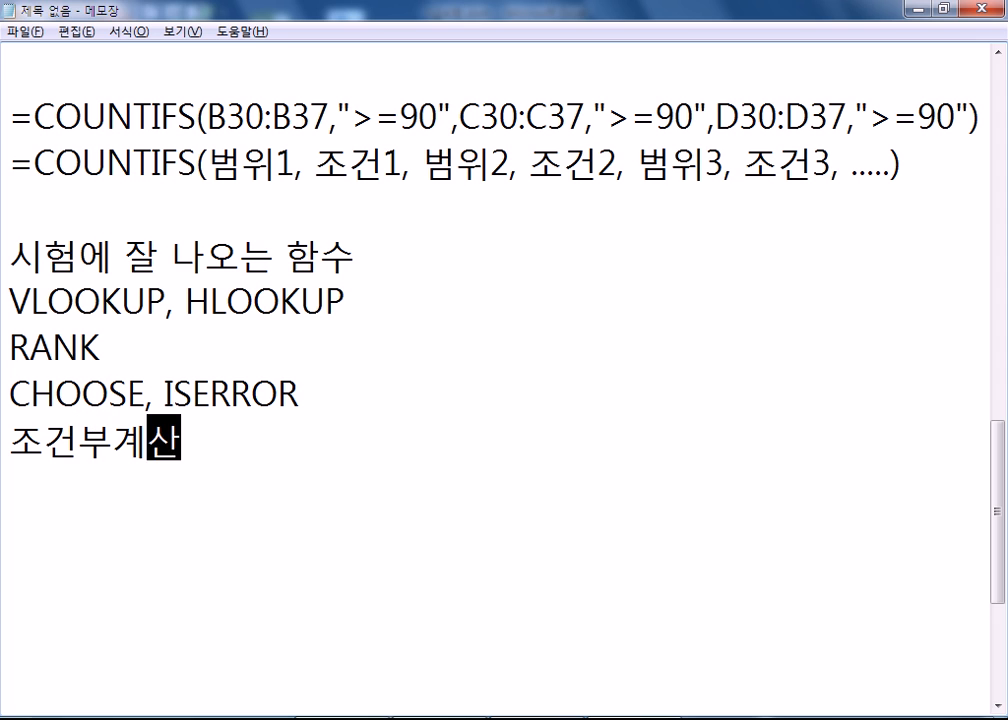
{"action": "type", "text": "(ㄴ"}
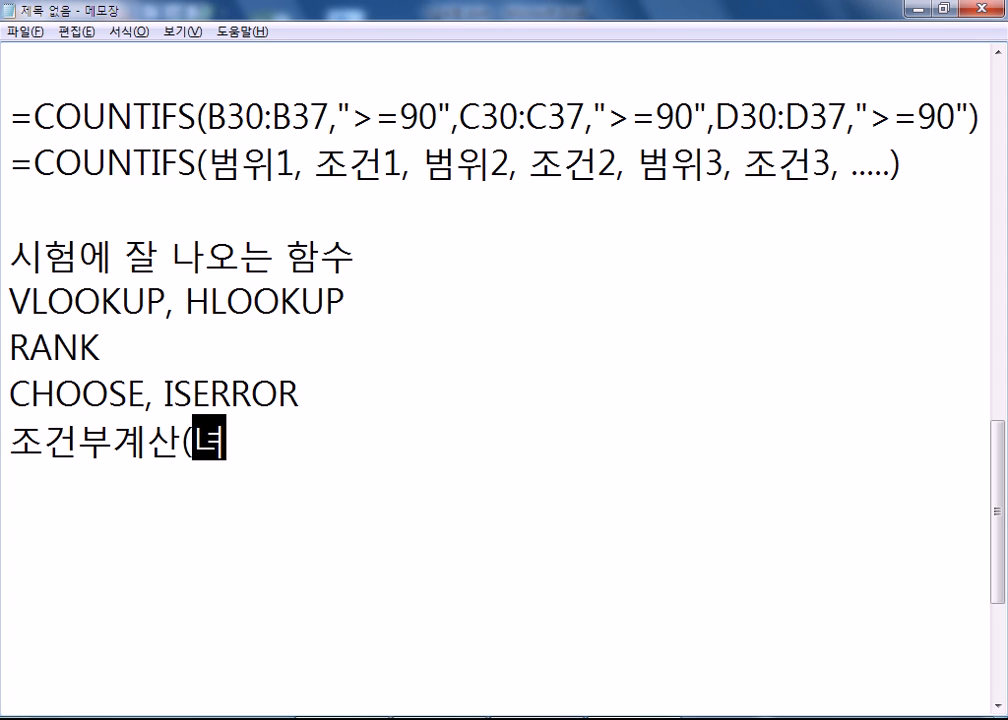
{"action": "key", "text": "BackSpace"}
{"action": "type", "text": "SUM"}
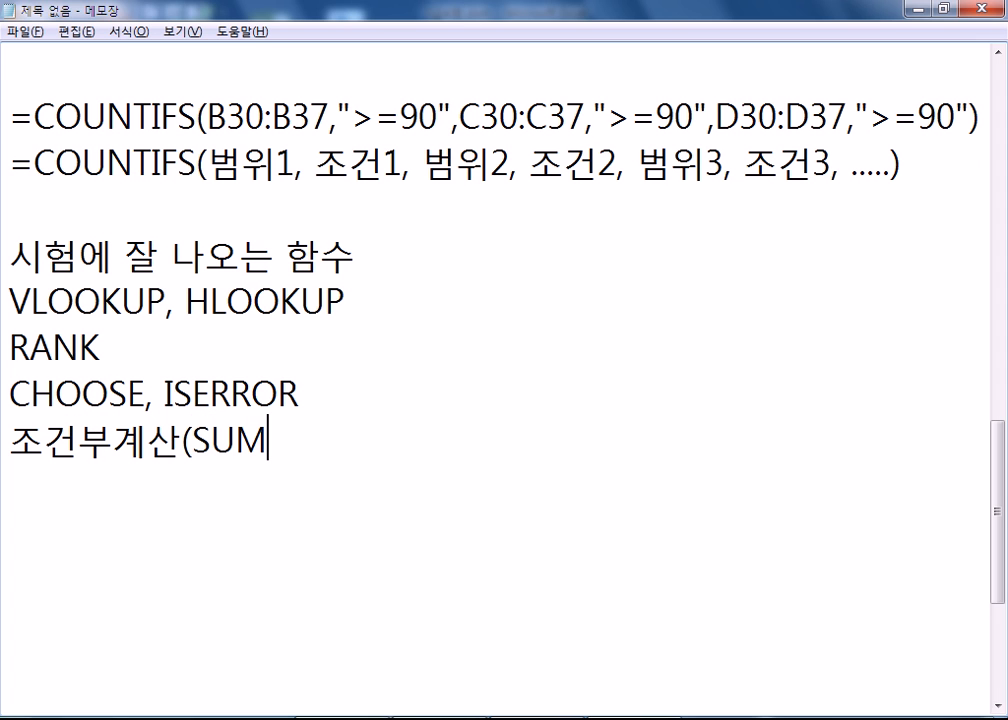
{"action": "type", "text": "IF("}
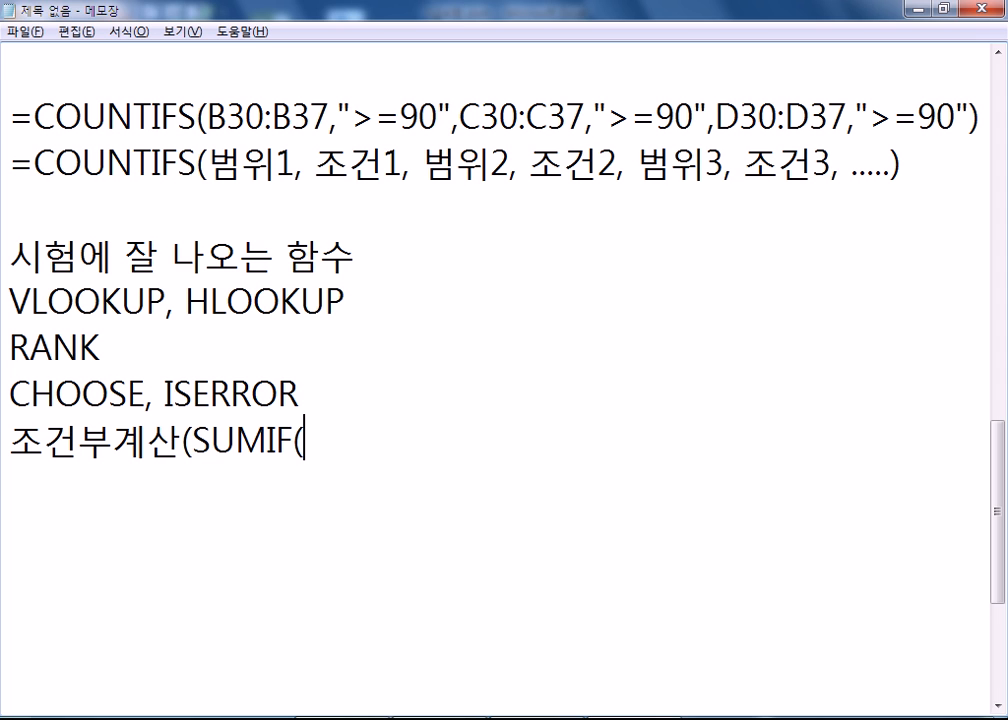
{"action": "type", "text": "S), COUNTIF(*"}
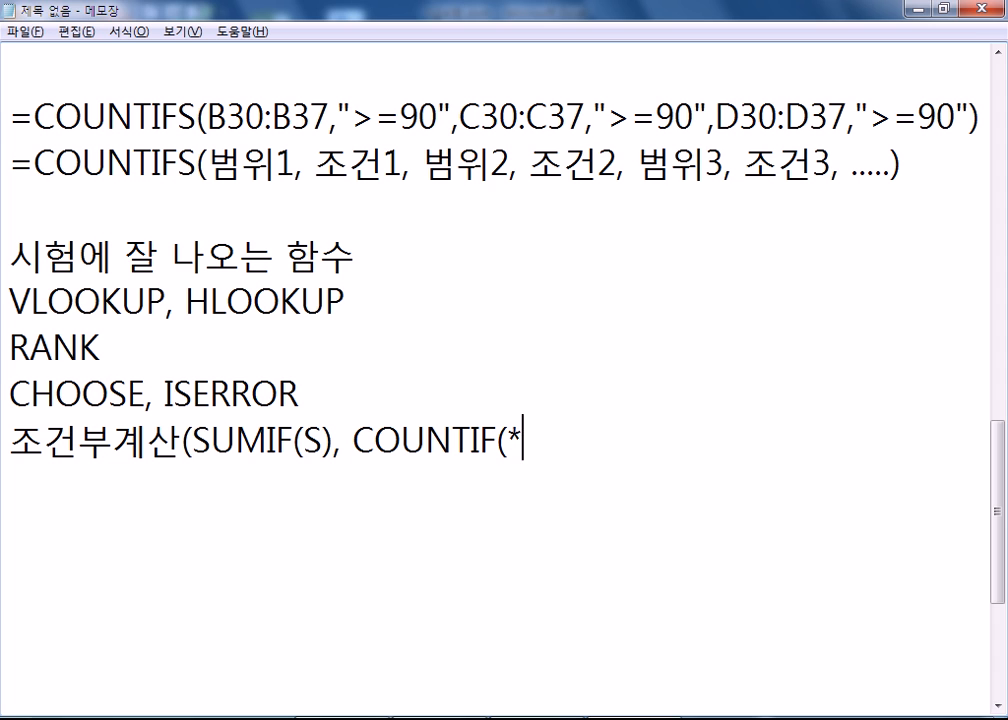
{"action": "key", "text": "BackSpace"}
{"action": "type", "text": "S)"}
{"action": "type", "text": ","}
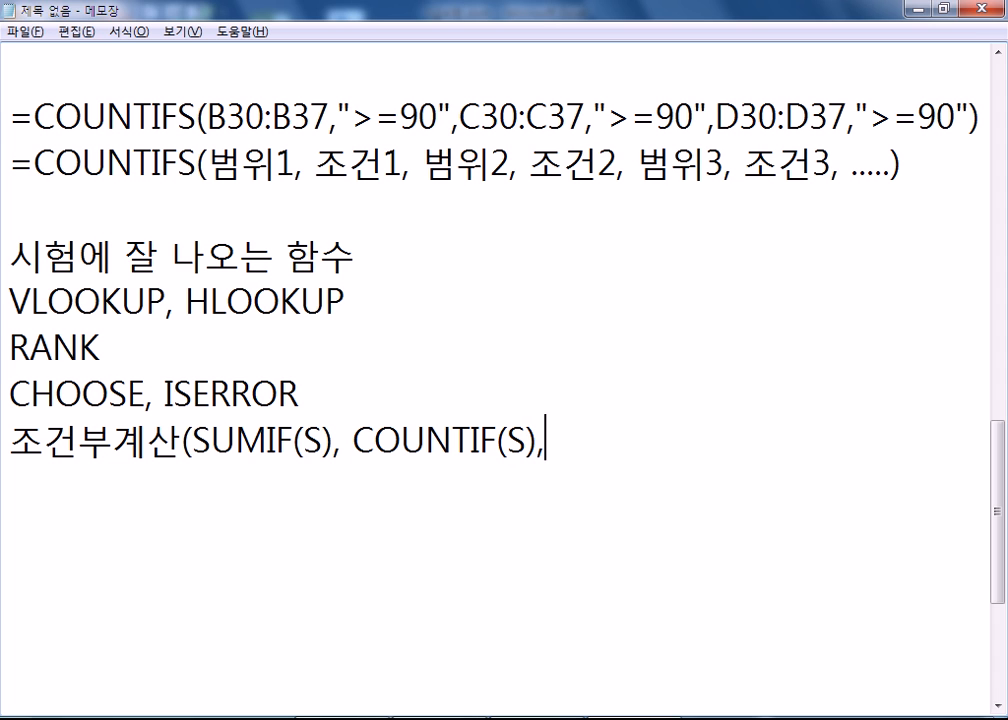
Step: Complete the 조건부계산 entry with AVERAGEIF(S) and a closing parenthesis, and start a new line
{"action": "type", "text": " AVERAGE"}
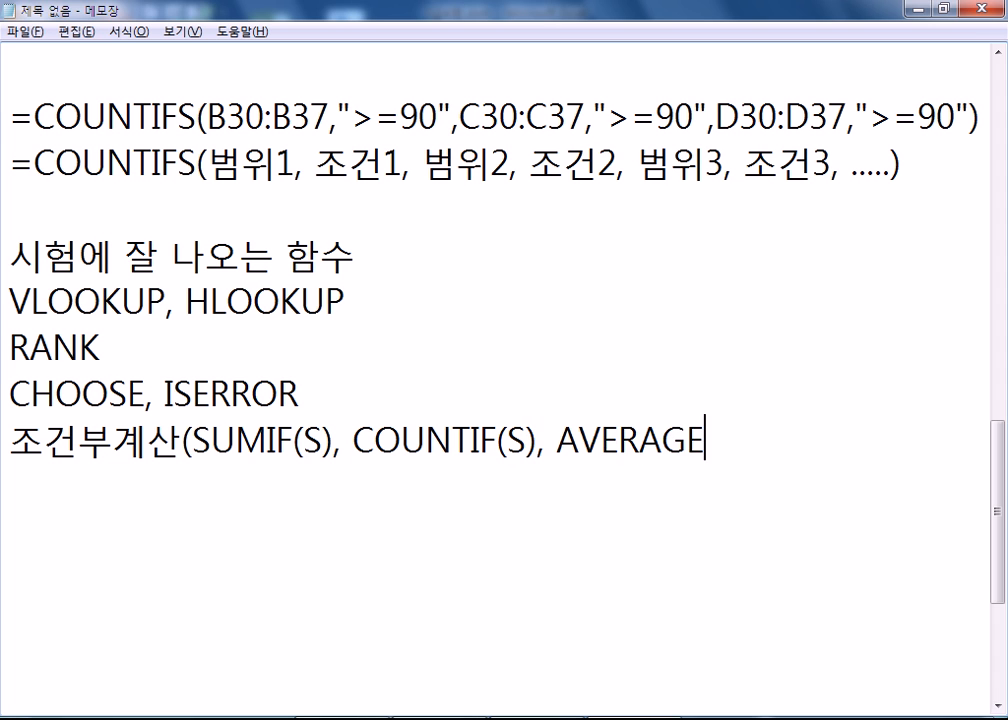
{"action": "type", "text": "IF(SW"}
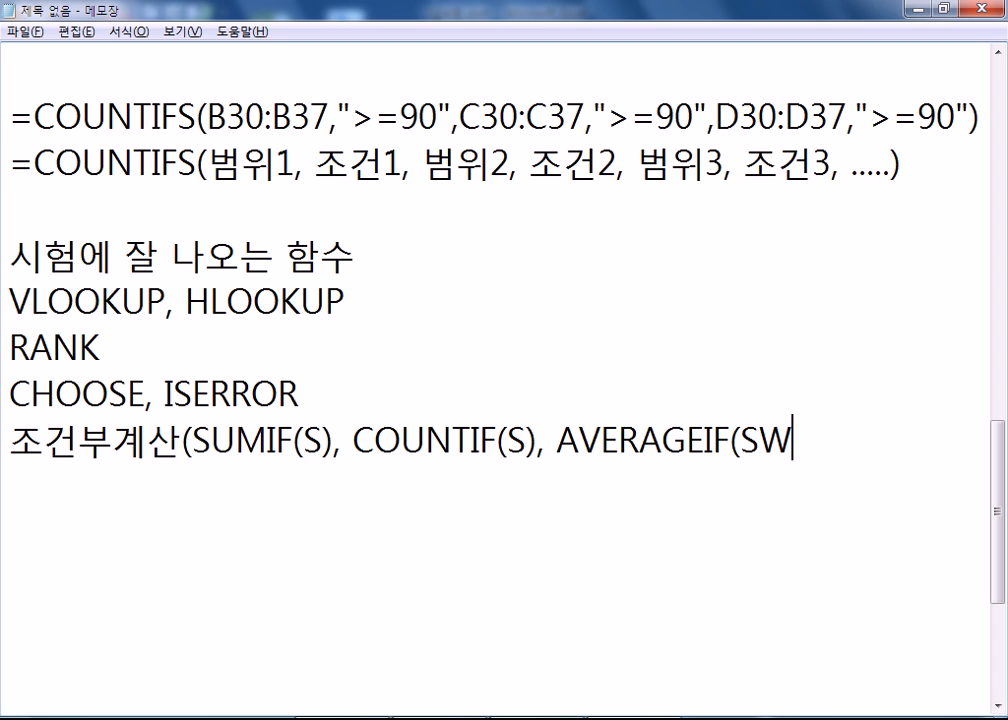
{"action": "key", "text": "BackSpace"}
{"action": "type", "text": ")"}
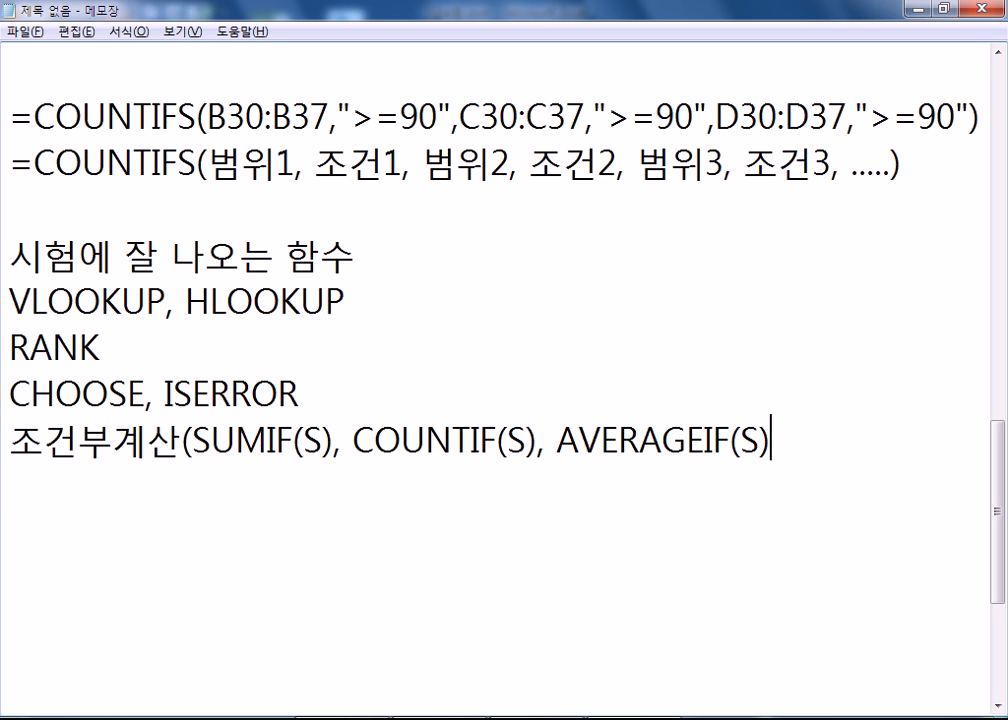
{"action": "type", "text": ")"}
{"action": "key", "text": "Return"}
{"action": "type", "text": "EPDO"}
{"action": "key", "text": "BackSpace"}
{"action": "key", "text": "BackSpace"}
{"action": "key", "text": "BackSpace"}
{"action": "key", "text": "BackSpace"}
Step: Write 데이터베이스함수 followed by an opening parenthesis on the line below the 조건부계산 entry
{"action": "key", "text": "Hangul"}
{"action": "type", "text": "데이커"}
{"action": "key", "text": "BackSpace"}
{"action": "key", "text": "BackSpace"}
{"action": "type", "text": "커"}
{"action": "key", "text": "BackSpace"}
{"action": "key", "text": "BackSpace"}
{"action": "type", "text": "ㅊ"}
{"action": "key", "text": "BackSpace"}
{"action": "type", "text": "터에"}
{"action": "key", "text": "BackSpace"}
{"action": "type", "text": "베이숭"}
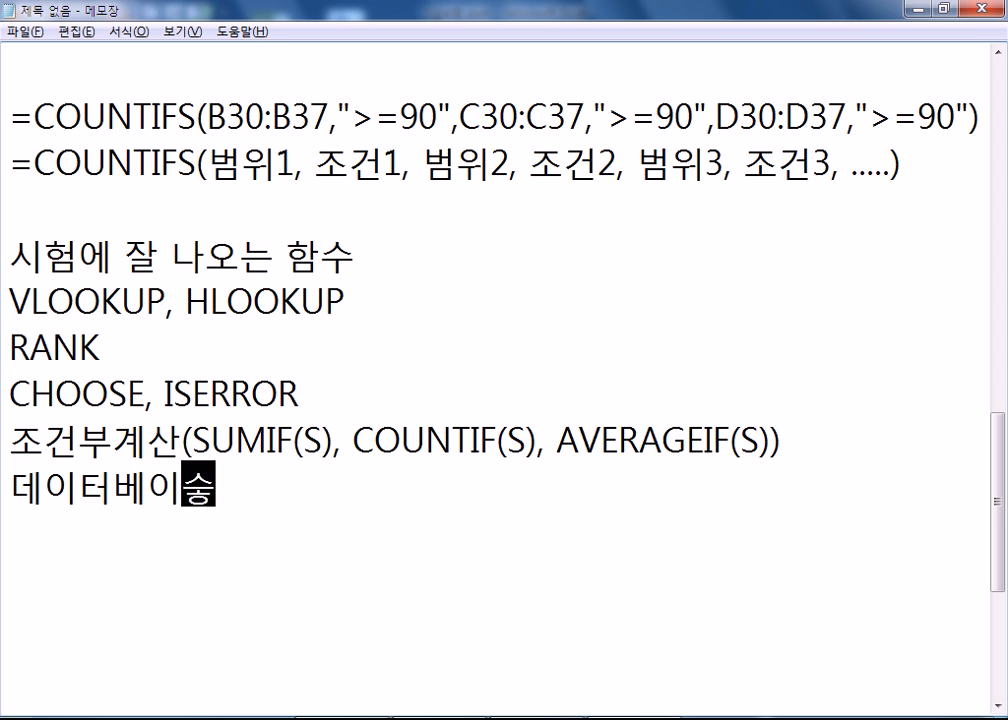
{"action": "key", "text": "BackSpace"}
{"action": "key", "text": "BackSpace"}
{"action": "type", "text": "스함수(D"}
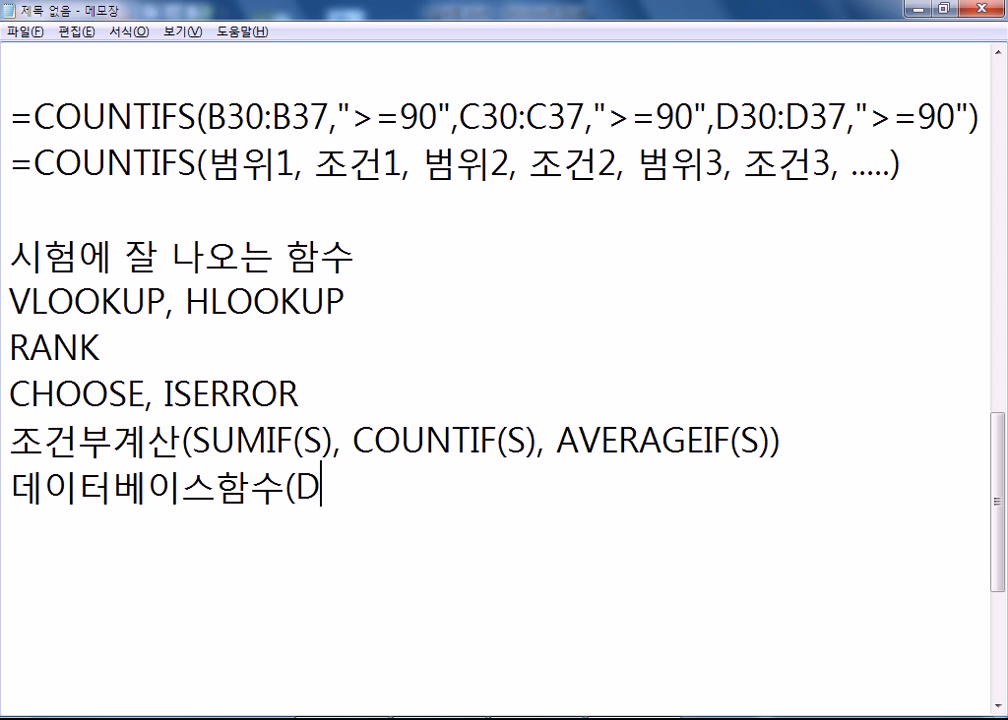
Step: Complete the 데이터베이스함수 entry with DAVERAGE, DSUM, DCOUNT, DCOUNA, ... and a closing parenthesis, and start a new line
{"action": "type", "text": "AVEA"}
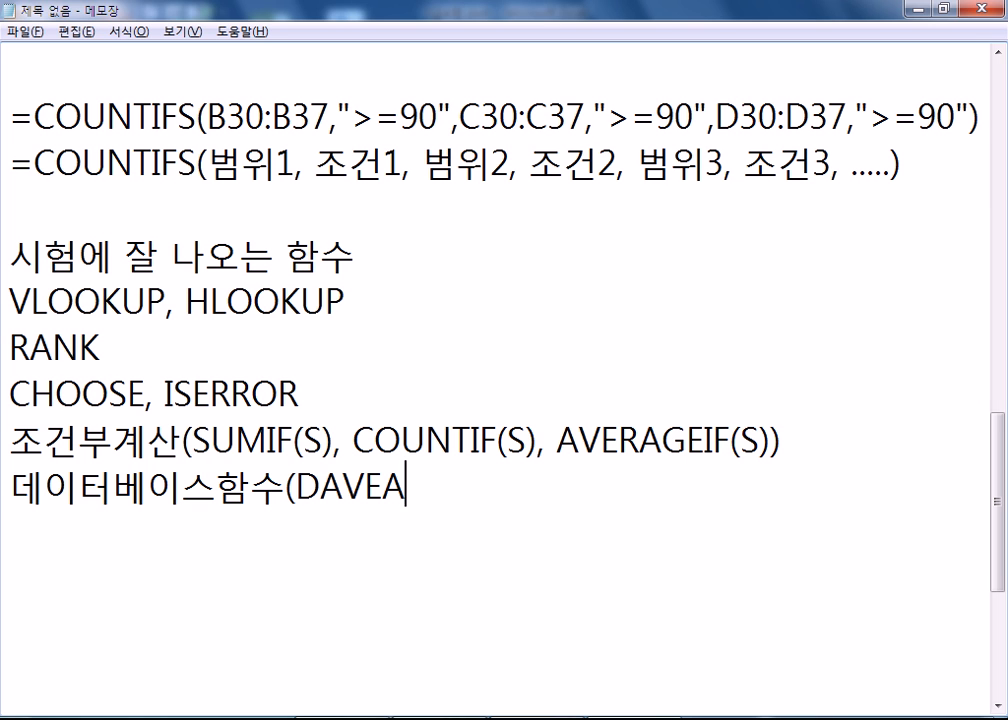
{"action": "key", "text": "BackSpace"}
{"action": "type", "text": "RAGE"}
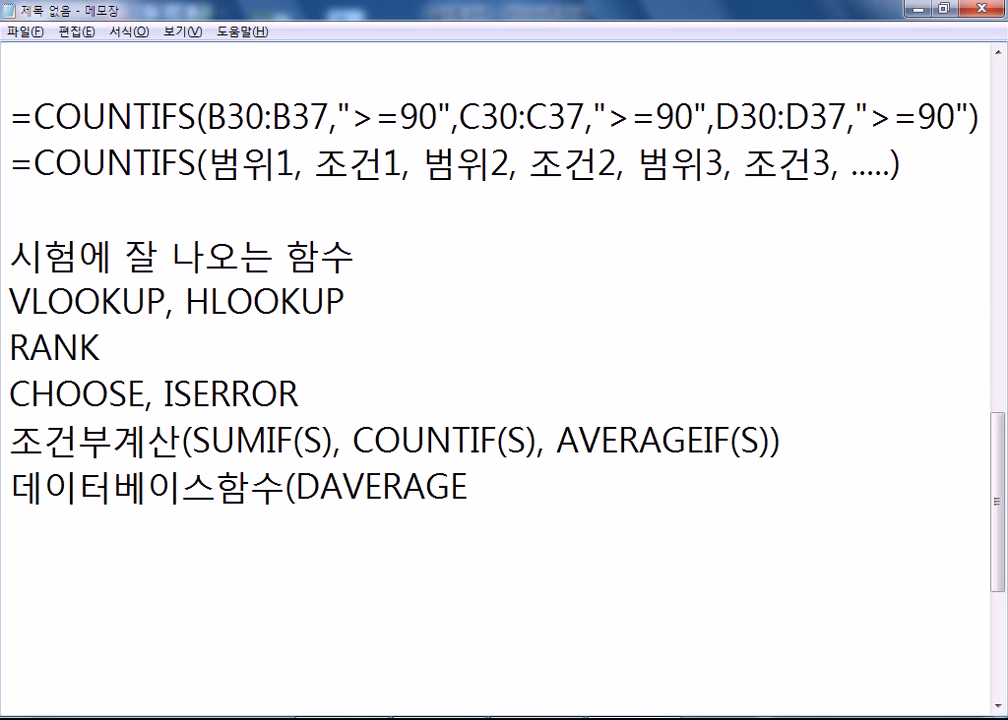
{"action": "type", "text": ", DSUM,"}
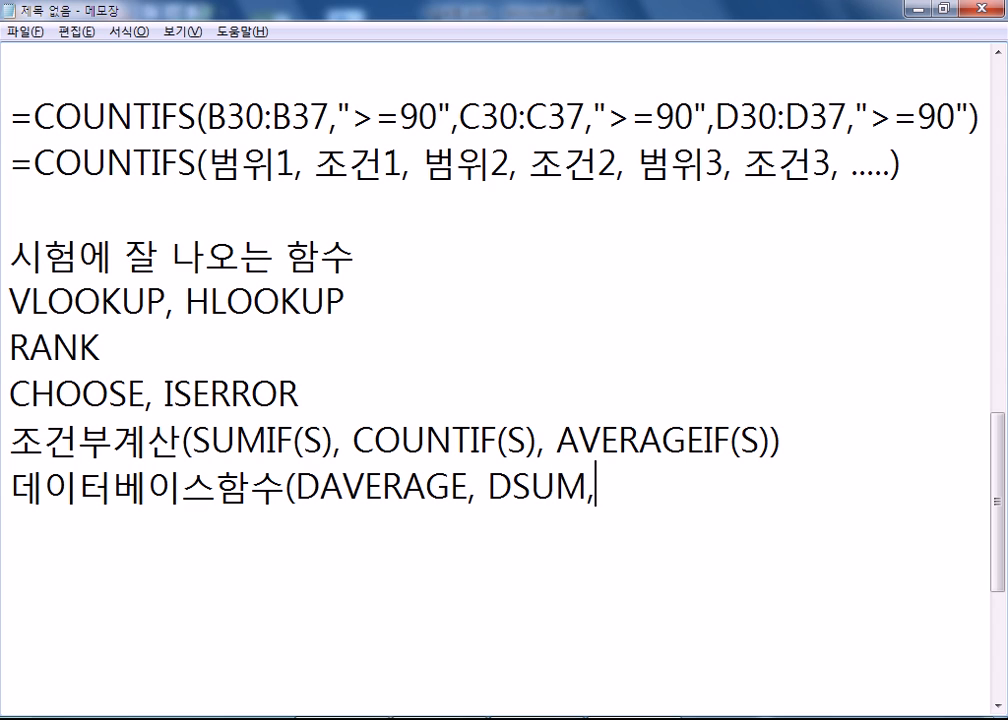
{"action": "type", "text": " DCOUNT, "}
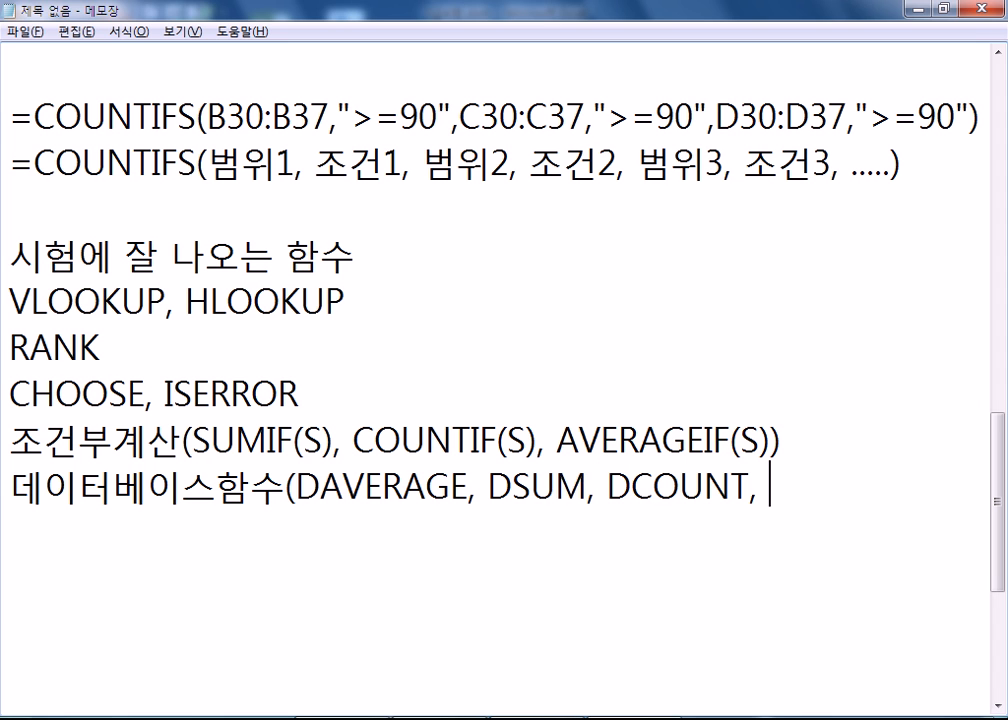
{"action": "type", "text": "DCOUNA,"}
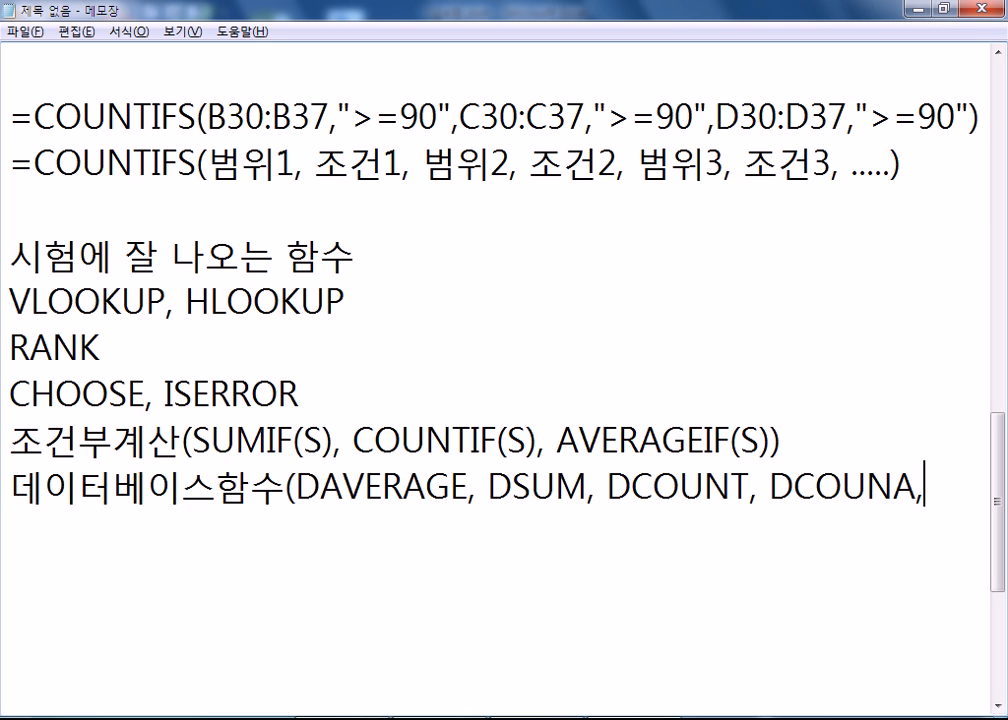
{"action": "type", "text": "...)"}
{"action": "key", "text": "Left"}
{"action": "key", "text": "Left"}
{"action": "key", "text": "Left"}
{"action": "key", "text": "Left"}
{"action": "key", "text": "End"}
{"action": "key", "text": "Return"}
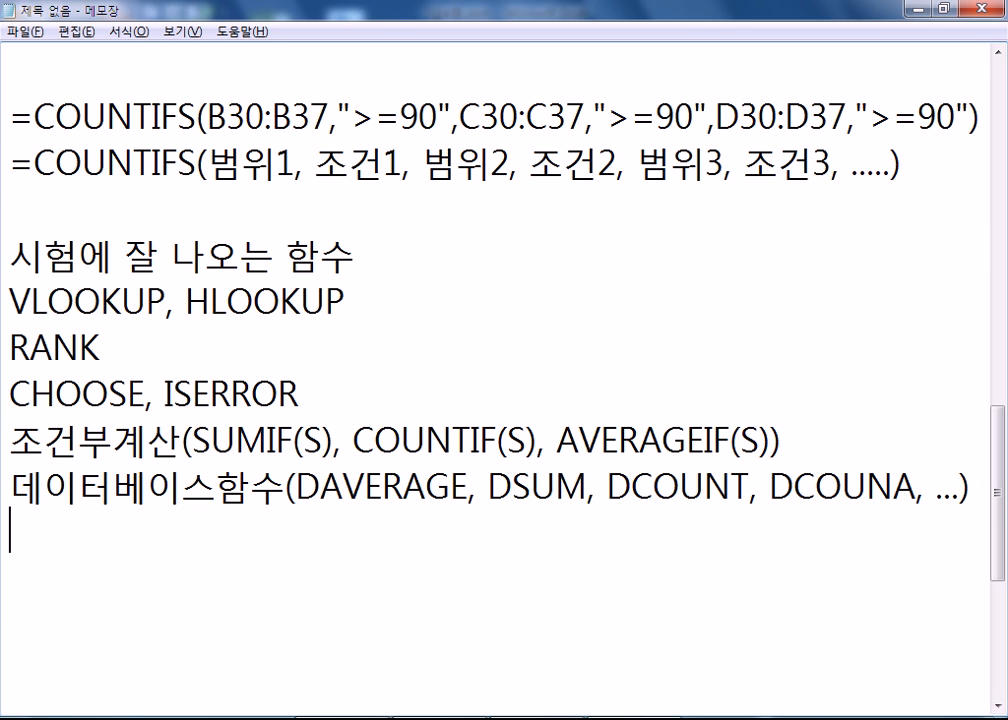
Step: Write ROUND, ROUNDUP, ROUNDDOWN on the line below the 데이터베이스함수 entry
{"action": "type", "text": "ROUND, "}
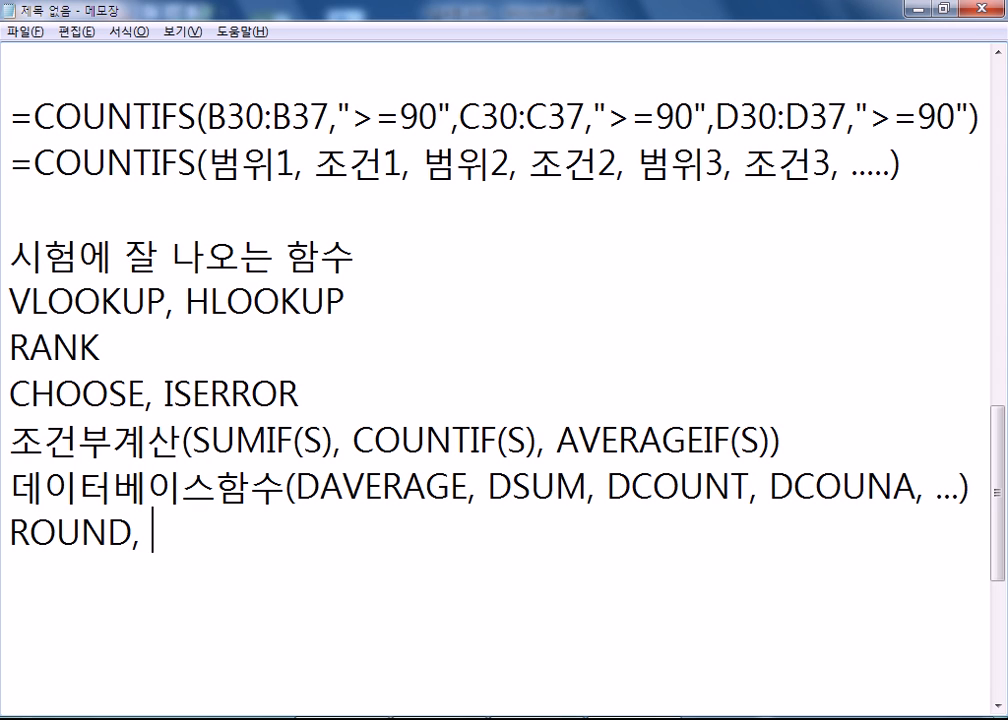
{"action": "type", "text": "ROUNDUO"}
{"action": "type", "text": ","}
{"action": "key", "text": "BackSpace"}
{"action": "key", "text": "BackSpace"}
{"action": "type", "text": "P"}
{"action": "key", "text": "BackSpace"}
{"action": "key", "text": "BackSpace"}
{"action": "type", "text": "P, ROUNDD"}
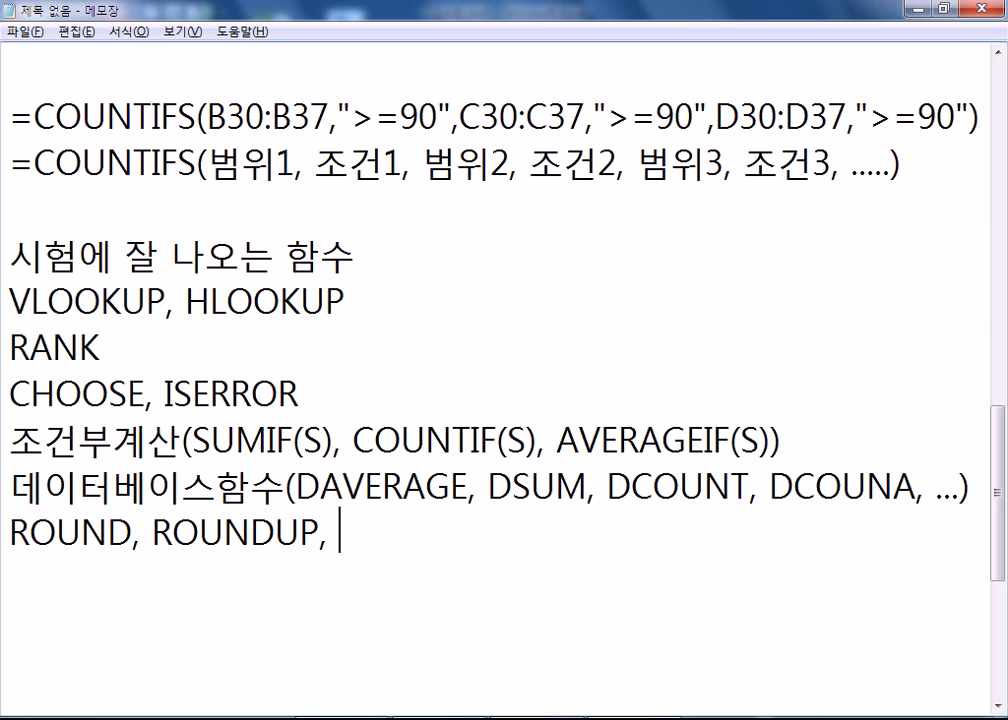
{"action": "type", "text": "OWN"}
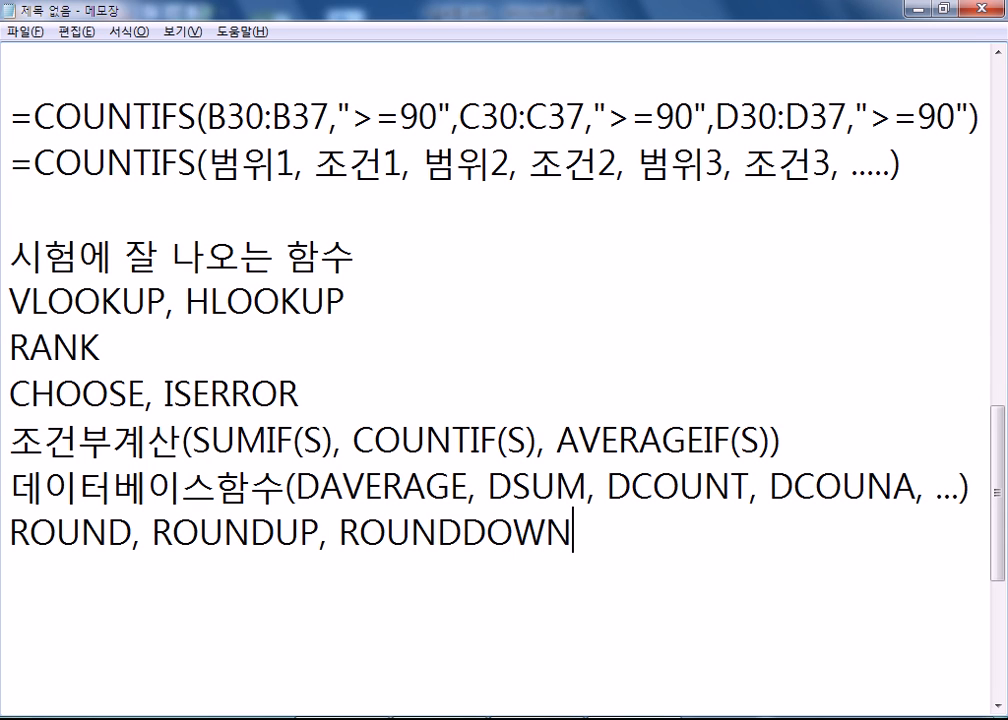
Step: Add a line reading IF, AND, OR below the ROUND functions
{"action": "key", "text": "Return"}
{"action": "type", "text": "IF"}
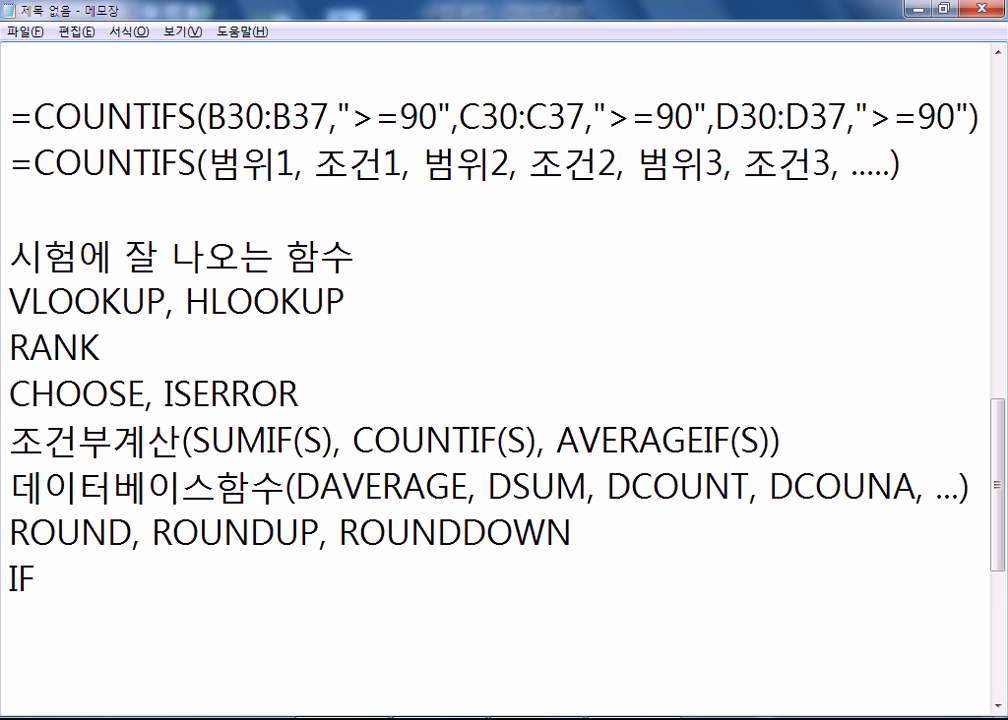
{"action": "type", "text": ", AND, "}
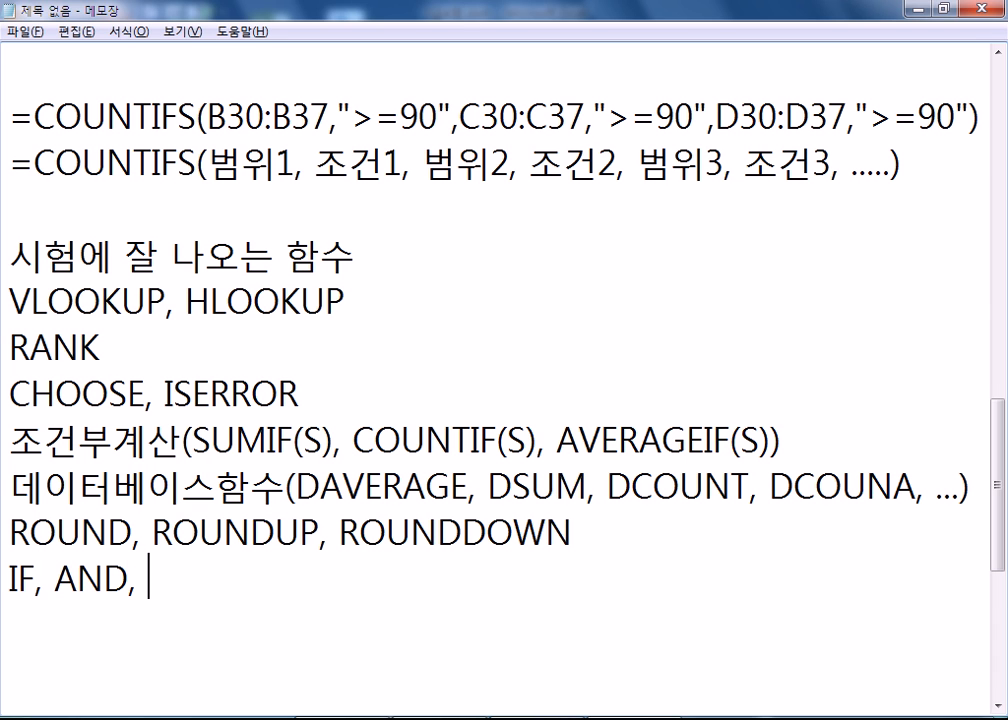
{"action": "type", "text": "OR"}
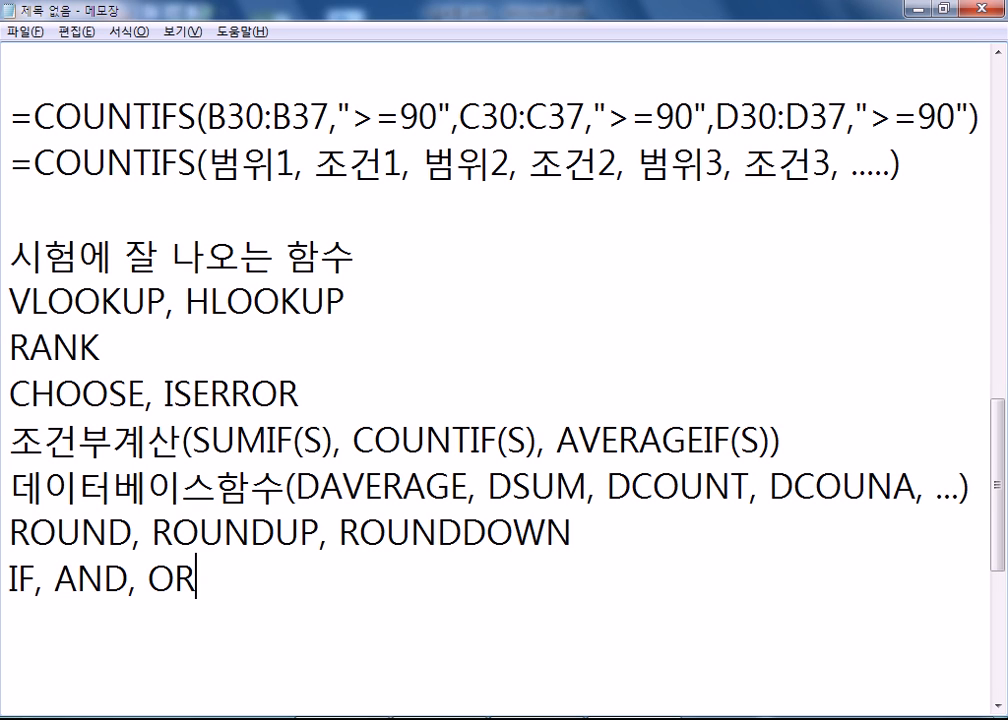
Step: Start a new line under IF, AND, OR with 문자함수 followed by an opening parenthesis
{"action": "key", "text": "Return"}
{"action": "type", "text": "SKF"}
{"action": "key", "text": "BackSpace"}
{"action": "key", "text": "BackSpace"}
{"action": "key", "text": "BackSpace"}
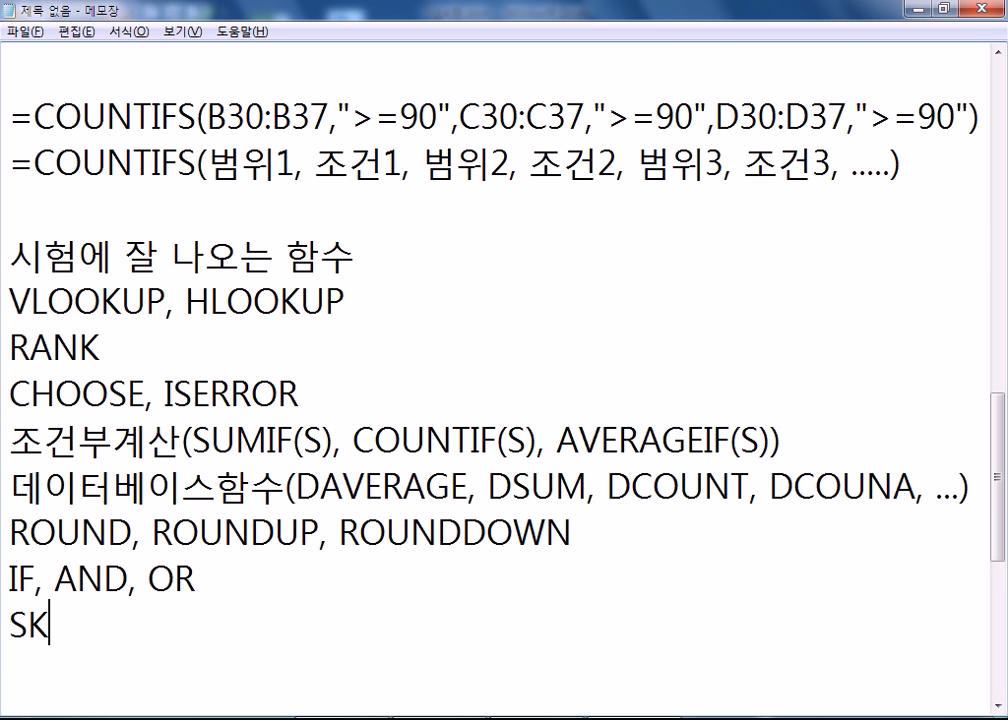
{"action": "type", "text": "문"}
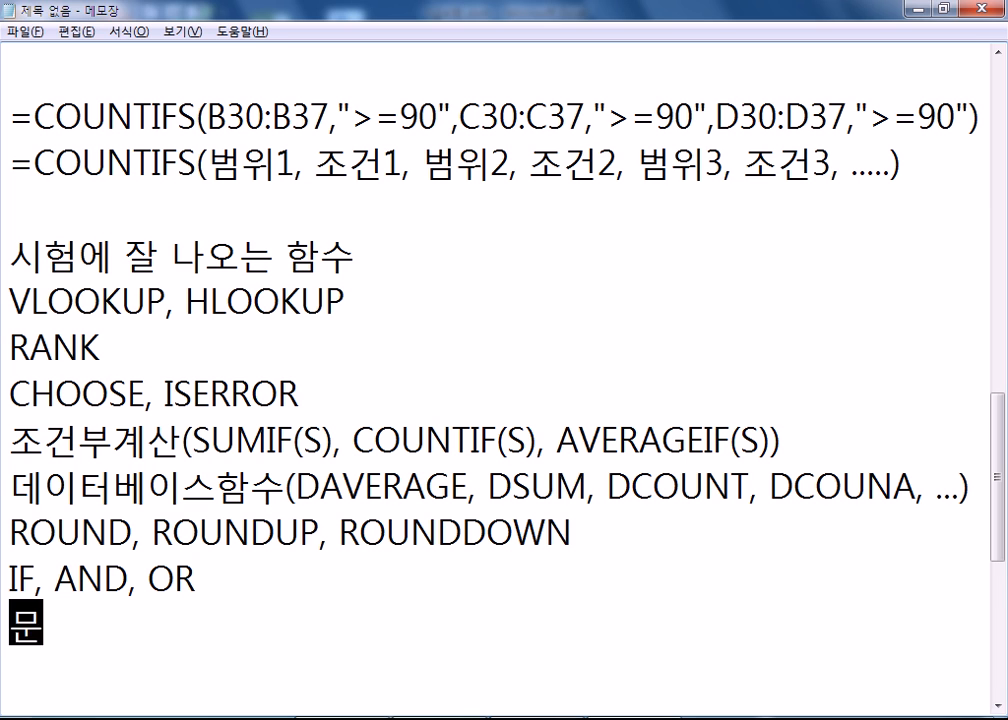
{"action": "type", "text": "자함수("}
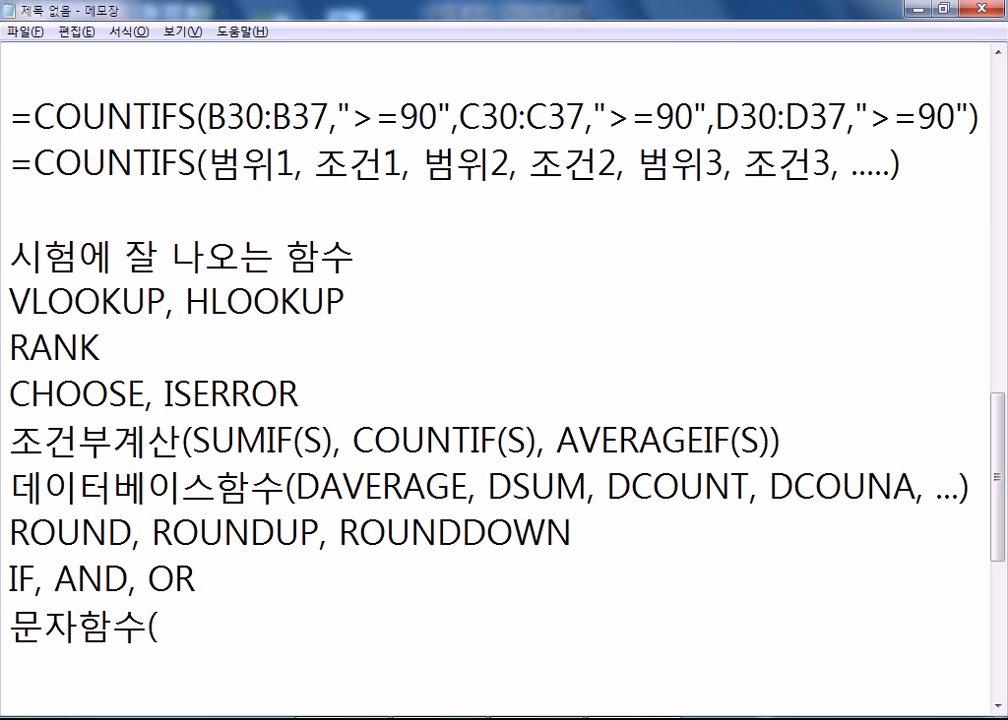
Step: Complete the 문자함수 entry with MID, LEFT, RIGHT and a closing parenthesis, and add blank lines below it
{"action": "type", "text": "ㅡㅑㅇ"}
{"action": "key", "text": "BackSpace"}
{"action": "key", "text": "BackSpace"}
{"action": "key", "text": "BackSpace"}
{"action": "type", "text": "MID, "}
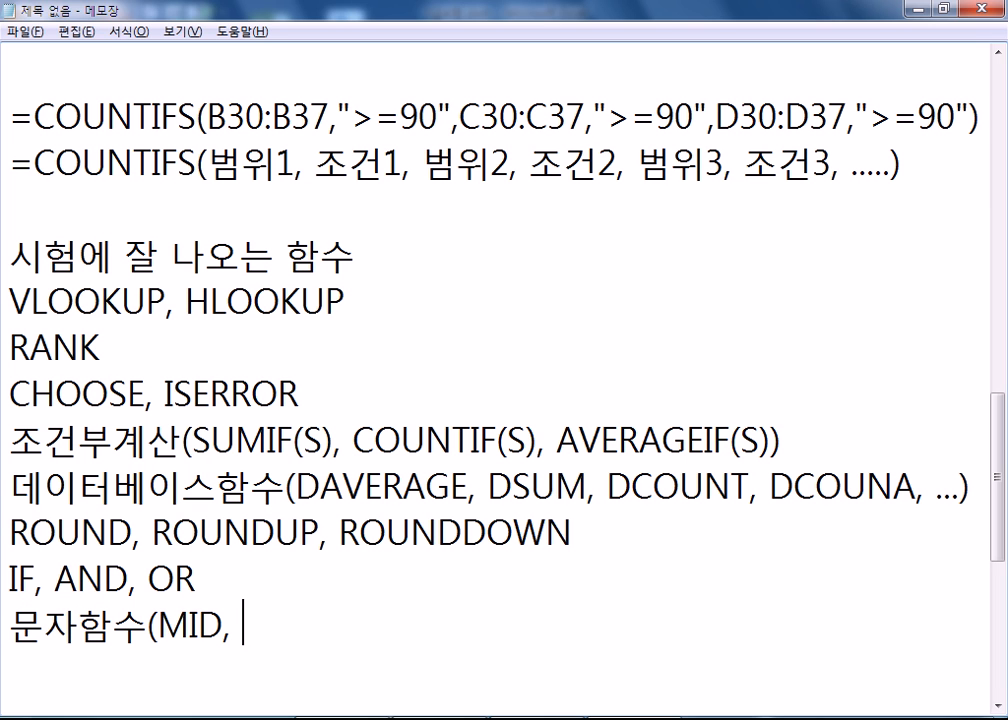
{"action": "type", "text": "LEFT, RI"}
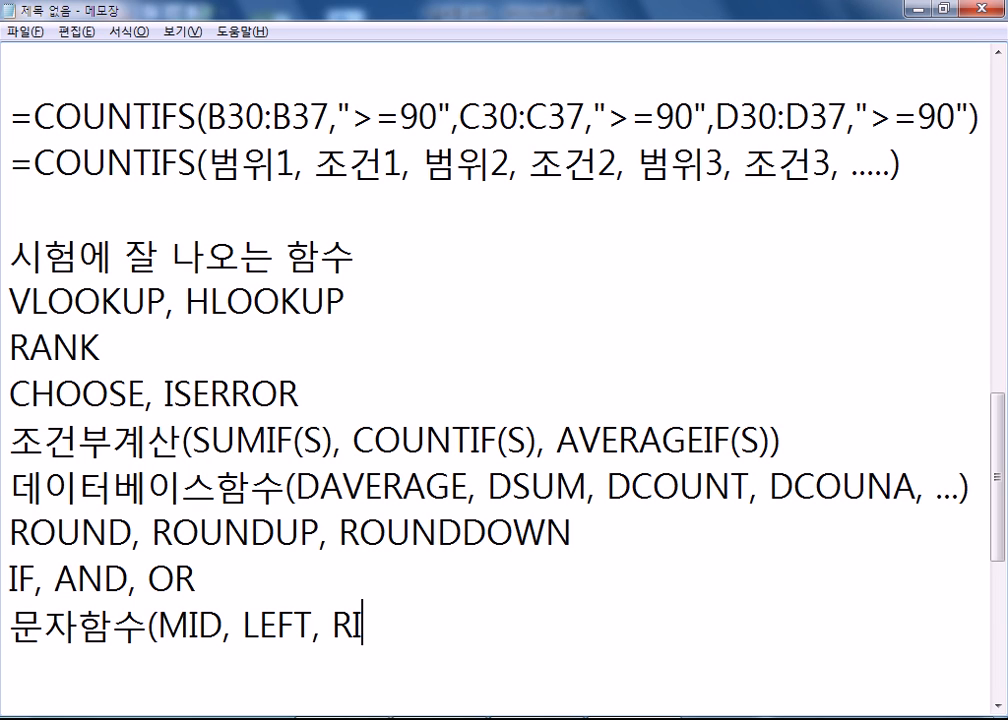
{"action": "type", "text": "GHT"}
{"action": "type", "text": "("}
{"action": "key", "text": "BackSpace"}
{"action": "type", "text": ")"}
{"action": "key", "text": "Return"}
{"action": "key", "text": "Return"}
{"action": "key", "text": "Return"}
{"action": "key", "text": "Return"}
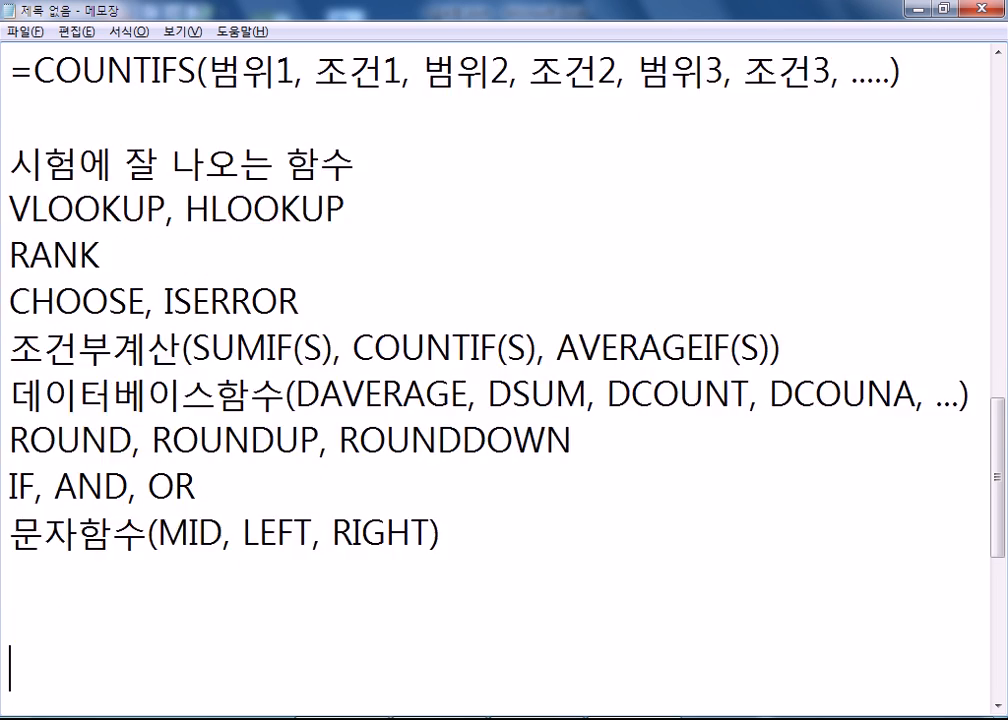
Step: Start an entry reading 날짜함수(DA on the line directly below the 문자함수 entry
{"action": "left_click", "coordinate": [70, 532]}
{"action": "type", "text": "SKF"}
{"action": "key", "text": "BackSpace"}
{"action": "key", "text": "BackSpace"}
{"action": "key", "text": "BackSpace"}
{"action": "type", "text": "날"}
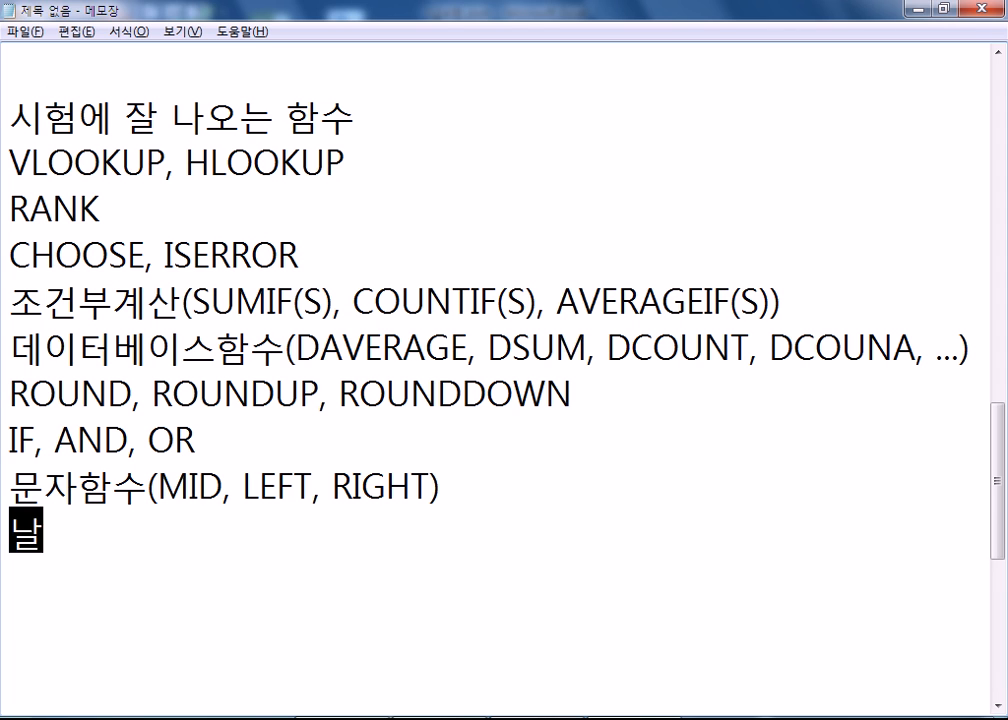
{"action": "type", "text": "짜함수(ㅇ₩"}
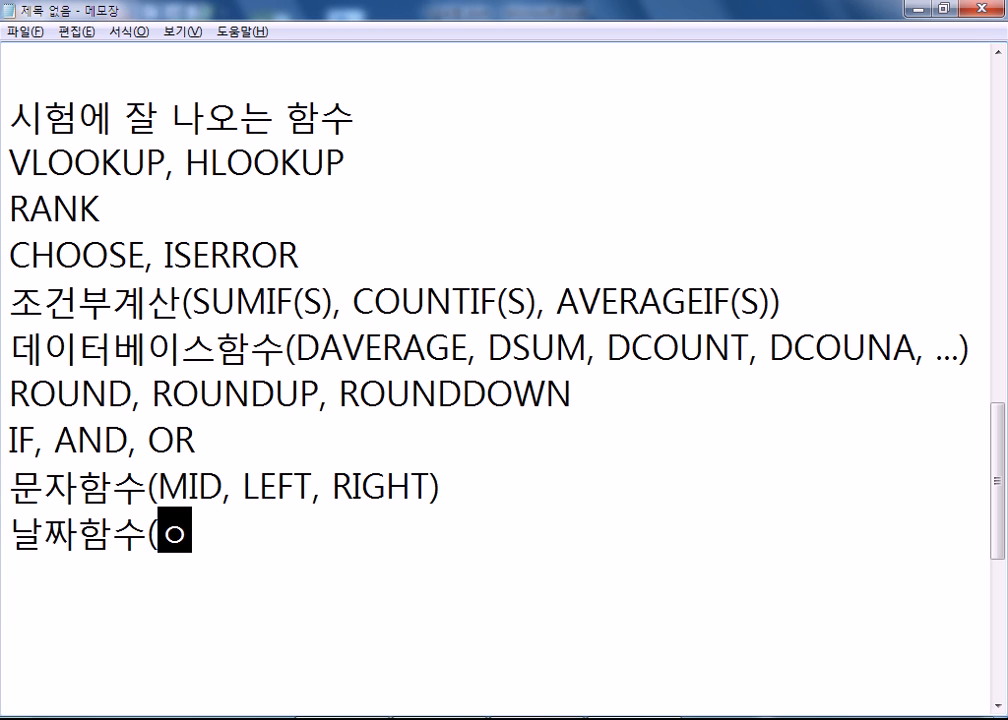
{"action": "key", "text": "BackSpace"}
{"action": "key", "text": "BackSpace"}
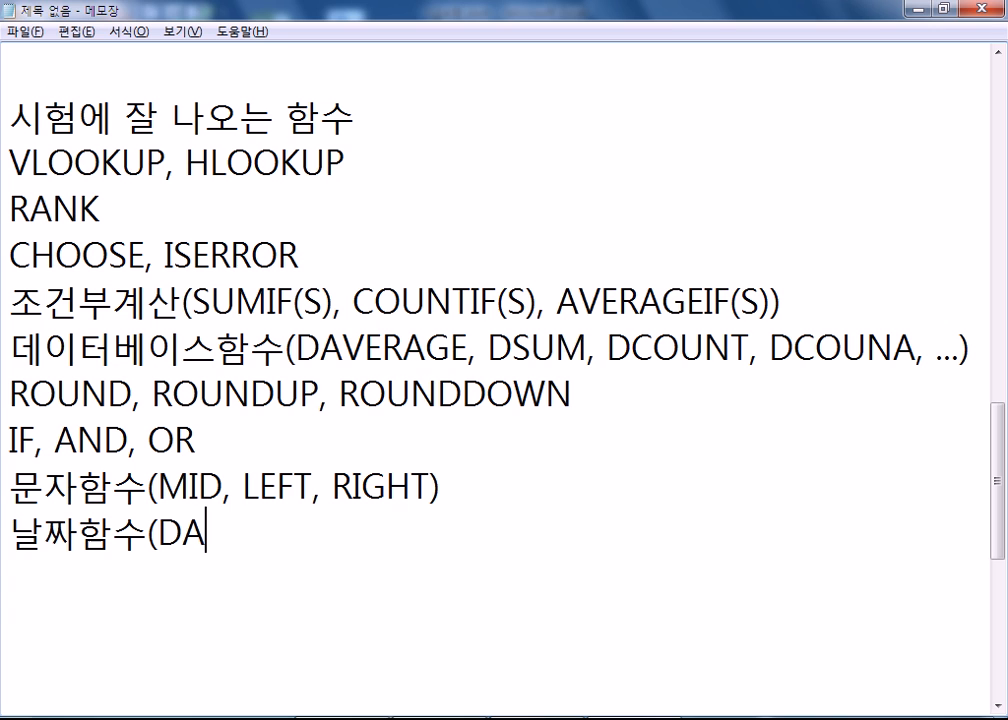
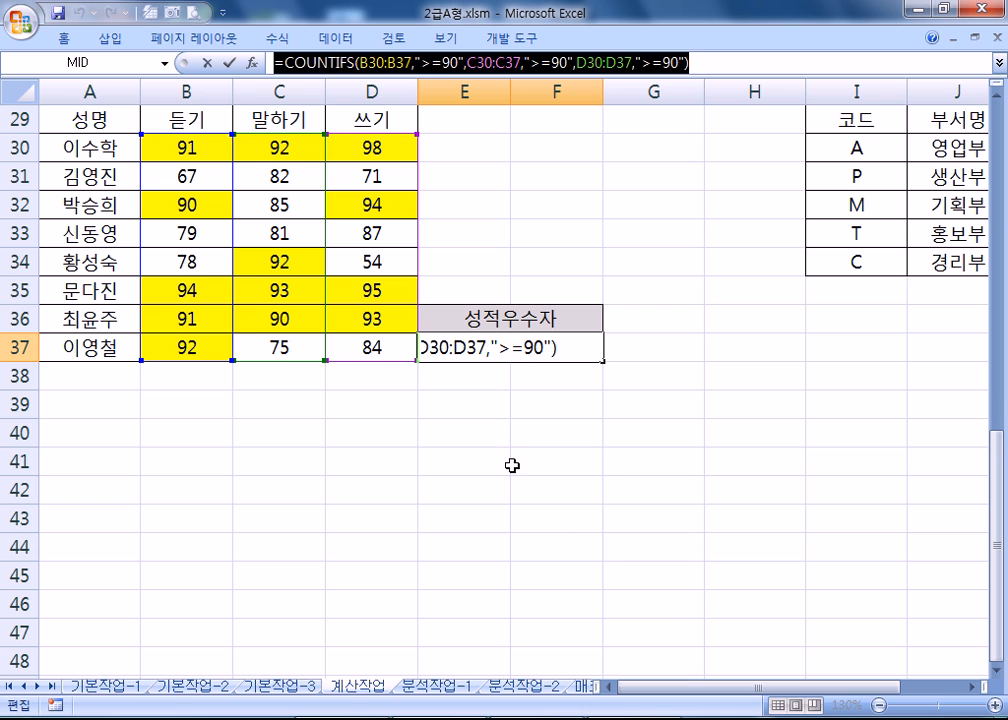
Step: In Excel, close the edit of the COUNTIFS formula in E37, then reopen it to review its ranges and criteria
{"action": "key", "text": "ctrl+Return"}
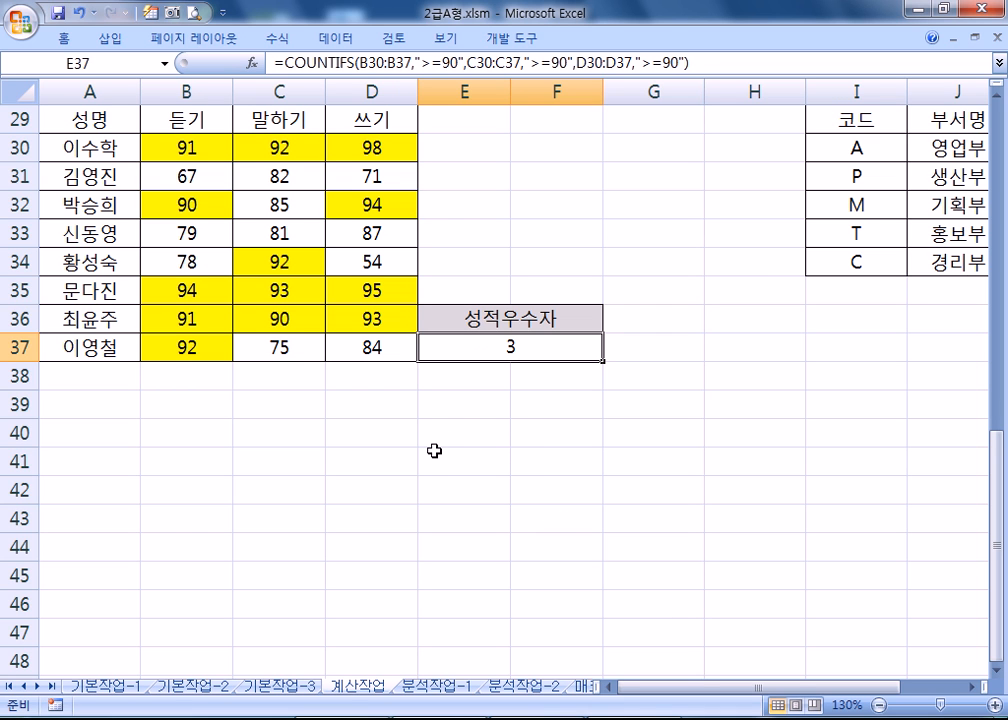
{"action": "double_click", "coordinate": [580, 350]}
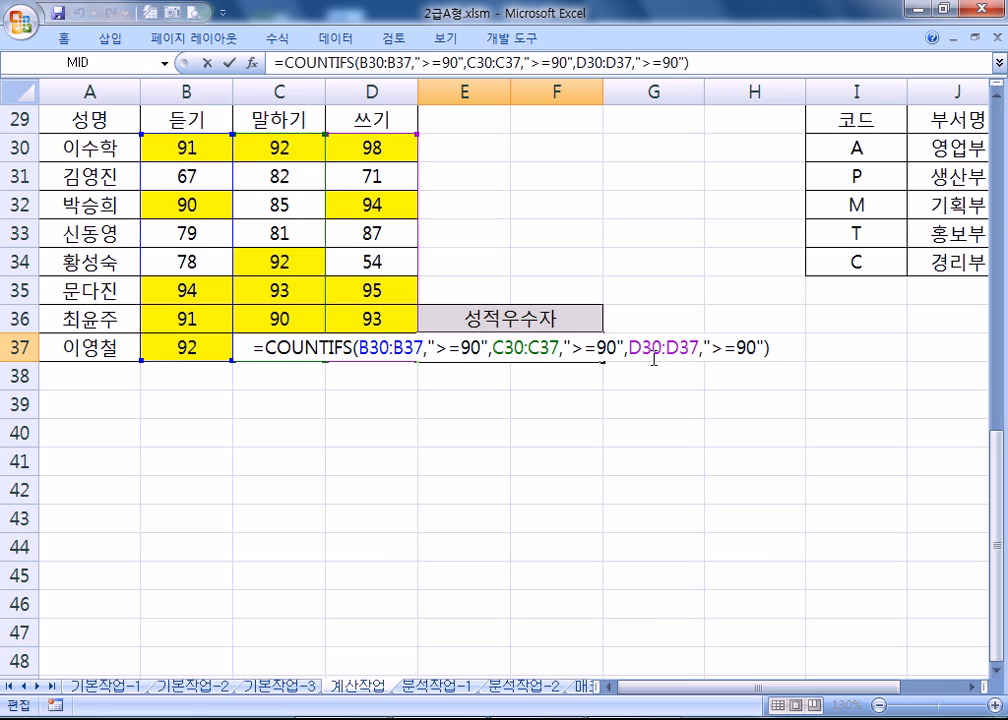
{"action": "key", "text": "ctrl+Return"}
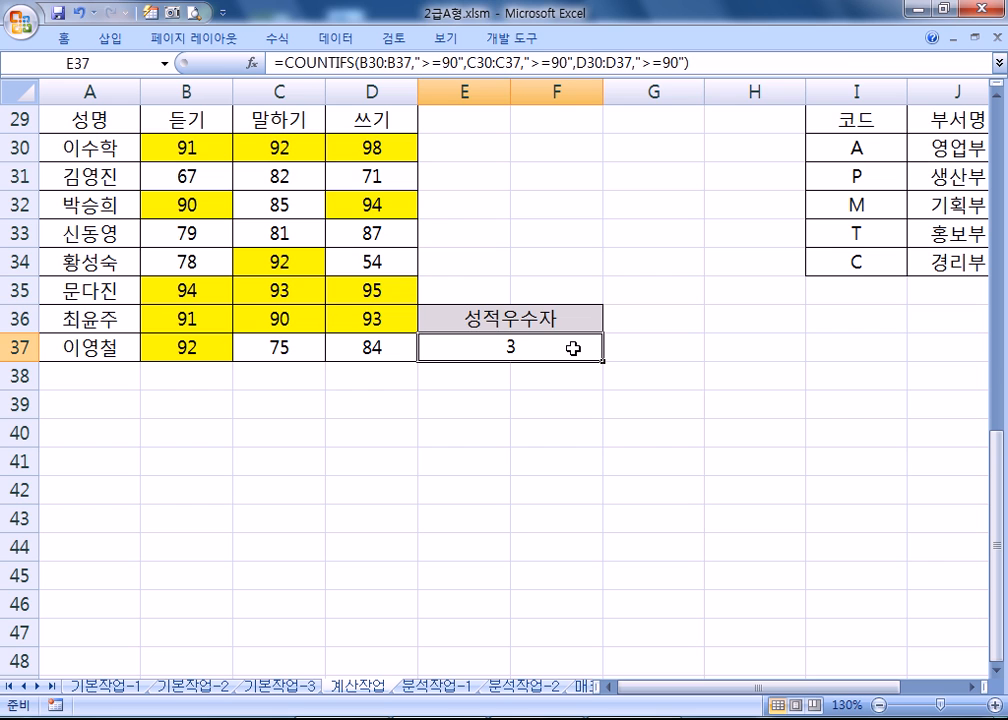
Step: Give cell E37 a custom number format that appends 명, and undo that formatting
{"action": "key", "text": "ctrl+1"}
{"action": "left_click", "coordinate": [336, 41]}
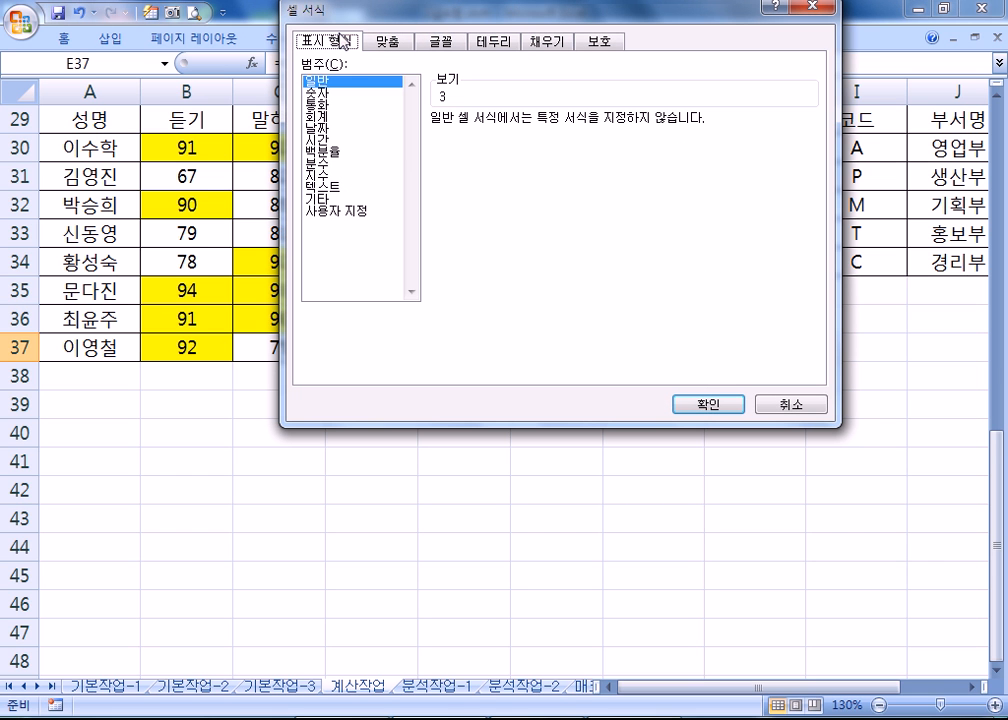
{"action": "left_click", "coordinate": [340, 211]}
{"action": "left_click", "coordinate": [504, 136]}
{"action": "type", "text": "AU"}
{"action": "key", "text": "BackSpace"}
{"action": "key", "text": "BackSpace"}
{"action": "type", "text": "명"}
{"action": "key", "text": "Return"}
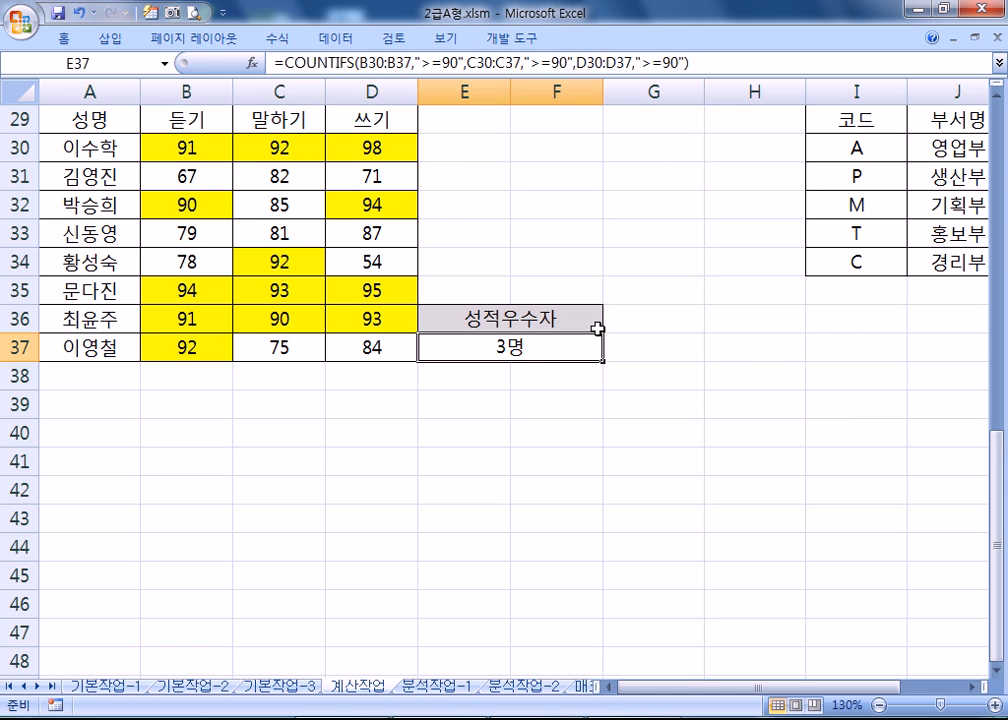
{"action": "key", "text": "ctrl+z"}
Step: Append &"명" to the end of the COUNTIFS formula in cell E37 and select the cell again
{"action": "key", "text": "F2"}
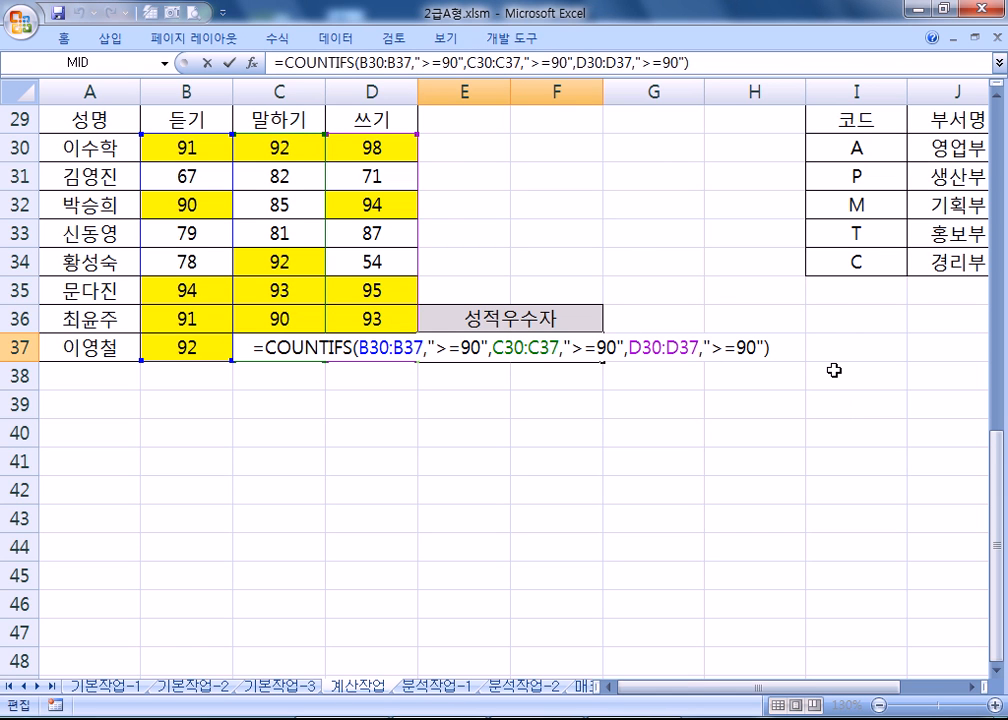
{"action": "type", "text": "&\"AUD"}
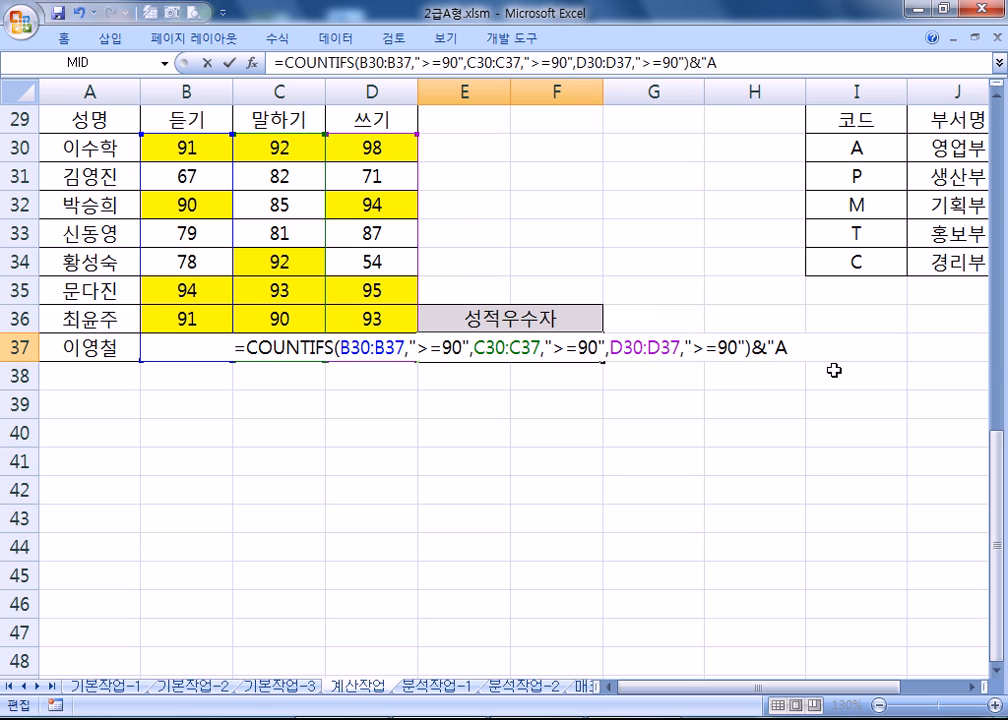
{"action": "key", "text": "BackSpace"}
{"action": "key", "text": "BackSpace"}
{"action": "key", "text": "BackSpace"}
{"action": "key", "text": "Hangul"}
{"action": "type", "text": "명\""}
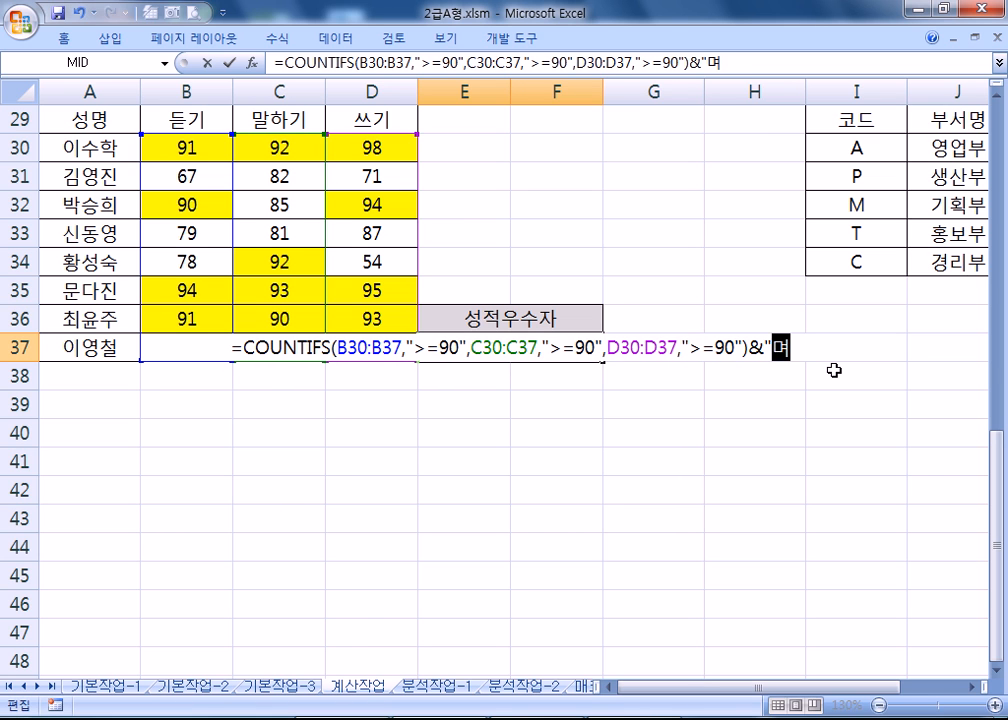
{"action": "key", "text": "Return"}
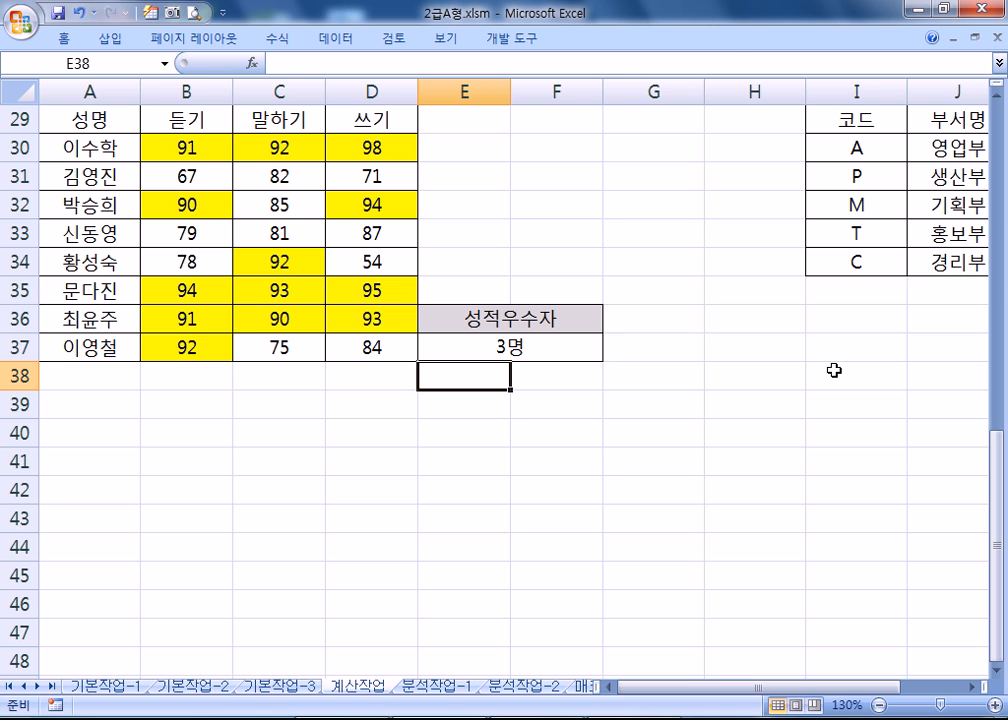
{"action": "left_click", "coordinate": [525, 352]}
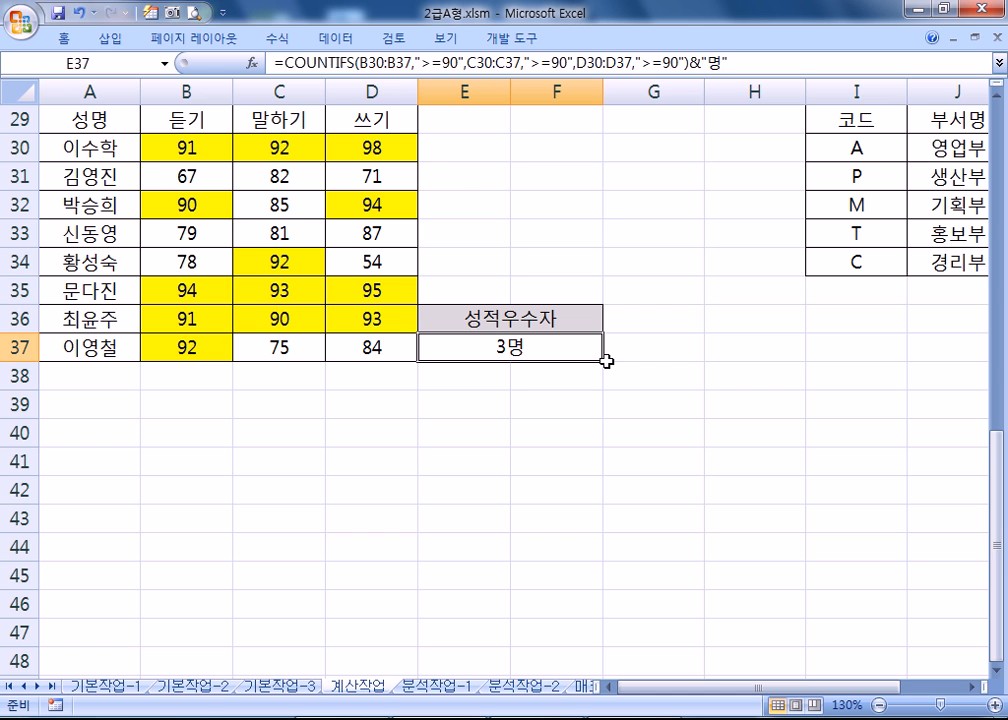
Step: Examine the 개설일 dates in C4:C15 on the 기본작업-2 sheet and return to the 계산작업 sheet
{"action": "left_click", "coordinate": [196, 687]}
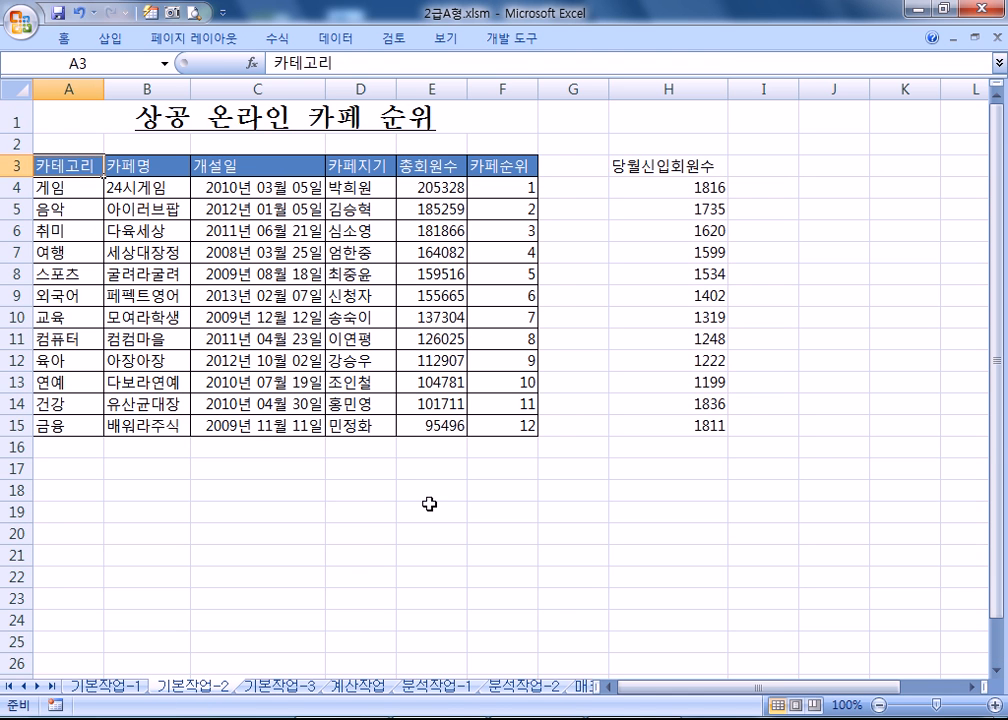
{"action": "left_click_drag", "start_coordinate": [277, 188], "coordinate": [281, 425]}
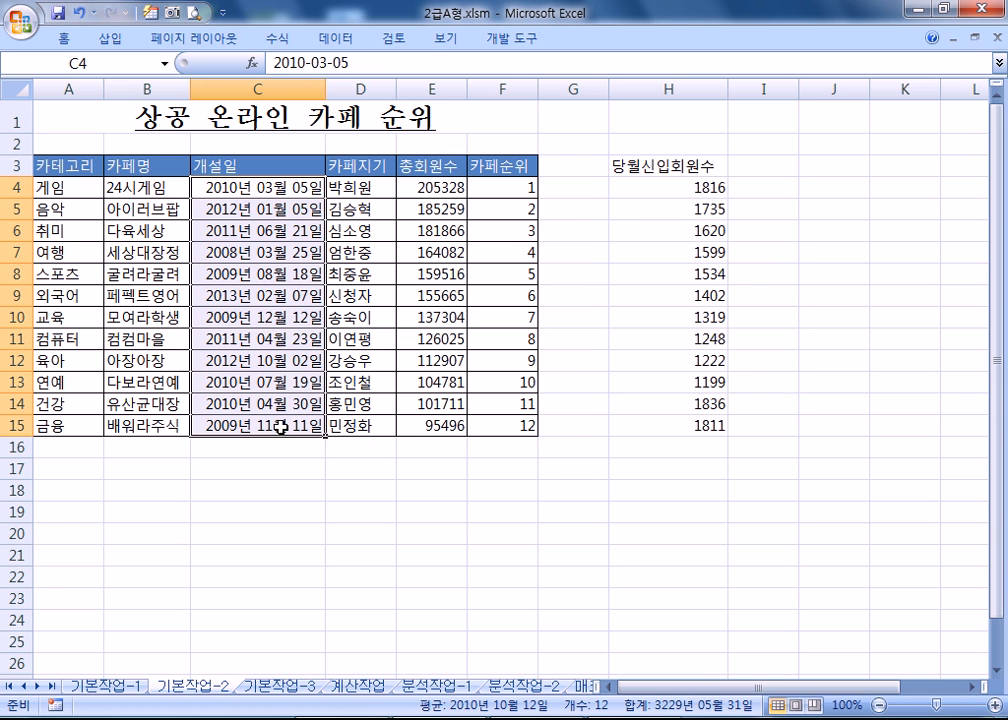
{"action": "left_click", "coordinate": [355, 687]}
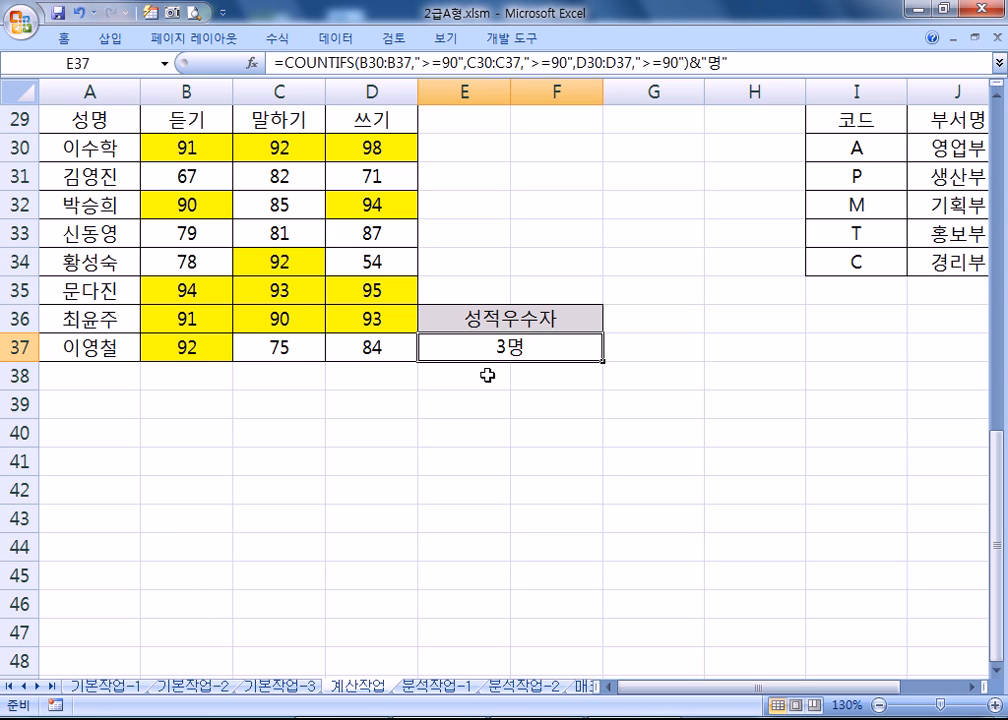
Step: Review the COUNTIFS formula with its &"명" ending in cell E37 and confirm the cell
{"action": "double_click", "coordinate": [551, 347]}
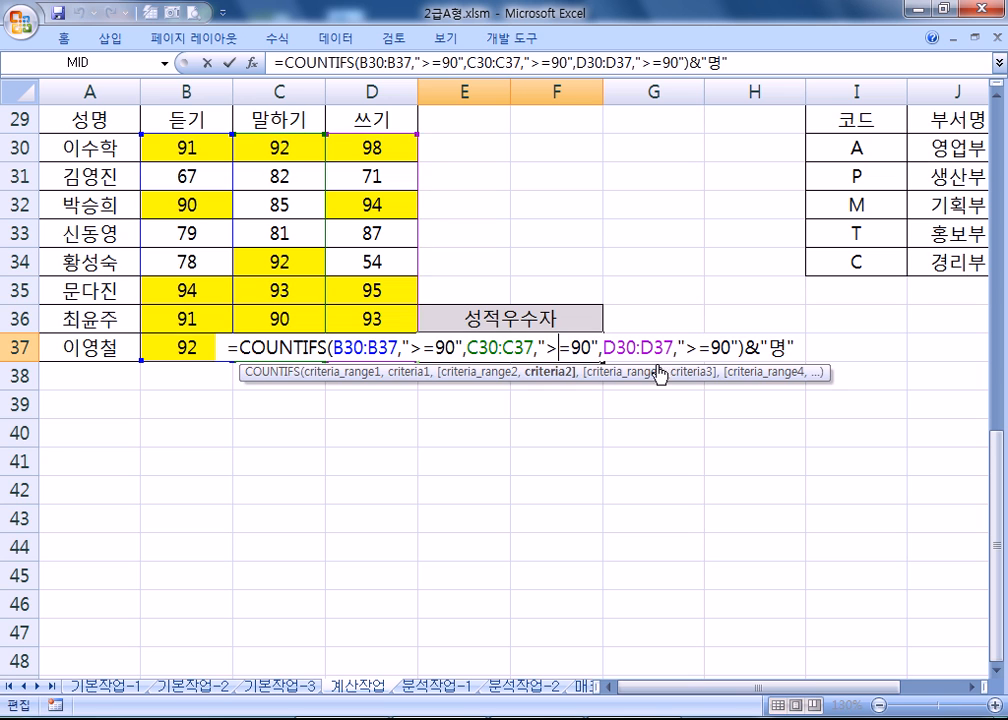
{"action": "left_click", "coordinate": [802, 349]}
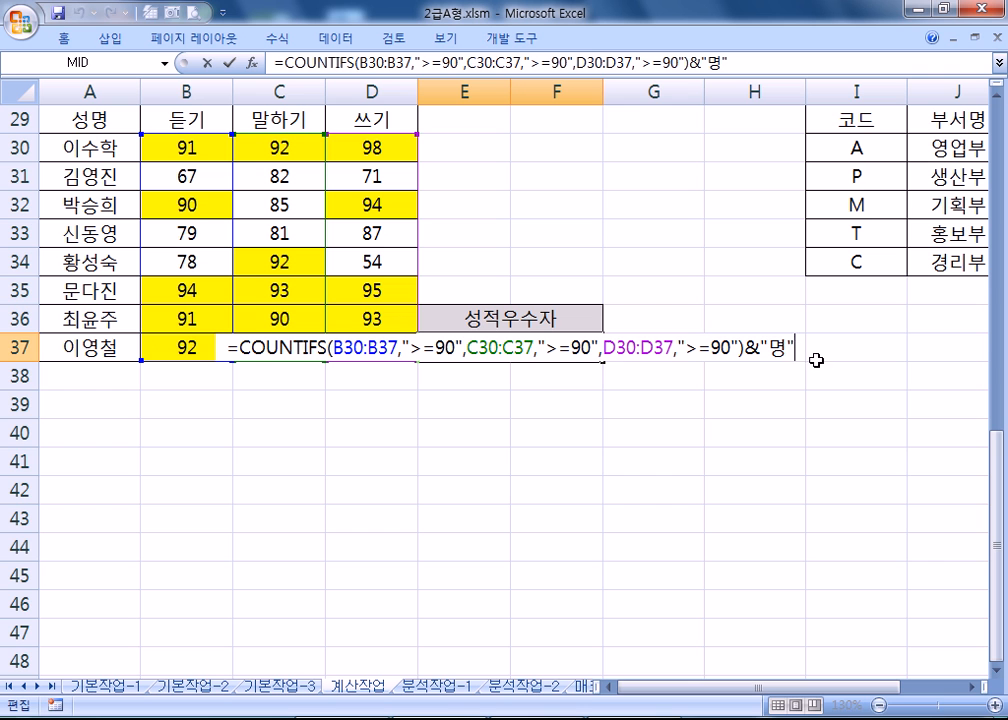
{"action": "key", "text": "ctrl+Return"}
Step: Insert a pivot table from A3:F19 of the 분석작업-1 sheet, placed on the same sheet at cell A25
{"action": "left_click", "coordinate": [414, 688]}
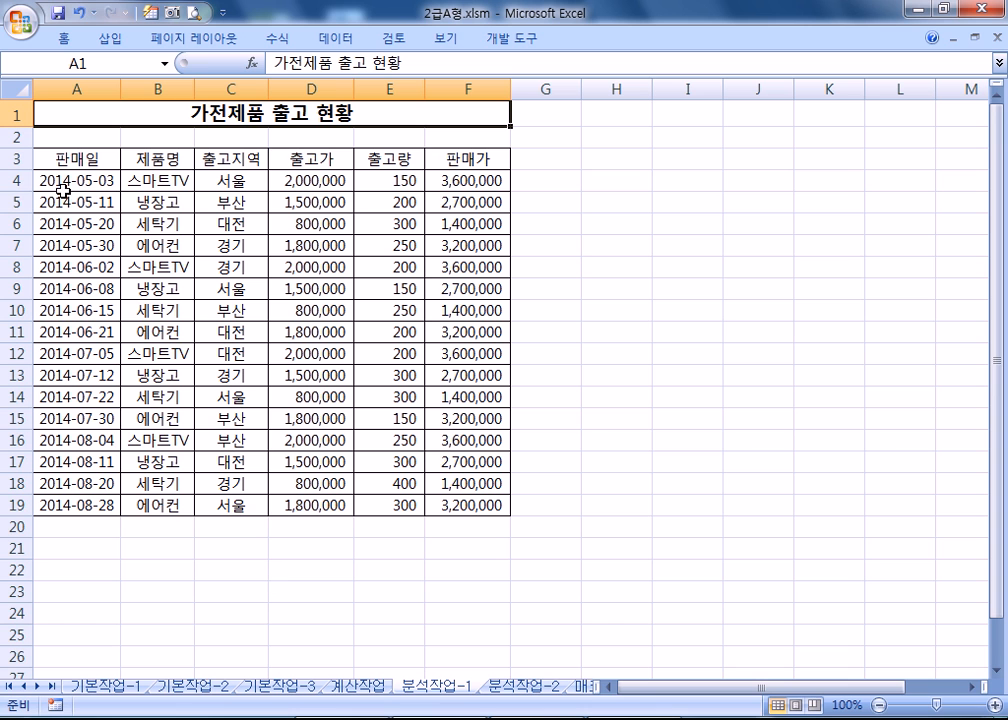
{"action": "left_click_drag", "start_coordinate": [64, 181], "coordinate": [372, 224]}
{"action": "left_click", "coordinate": [160, 224]}
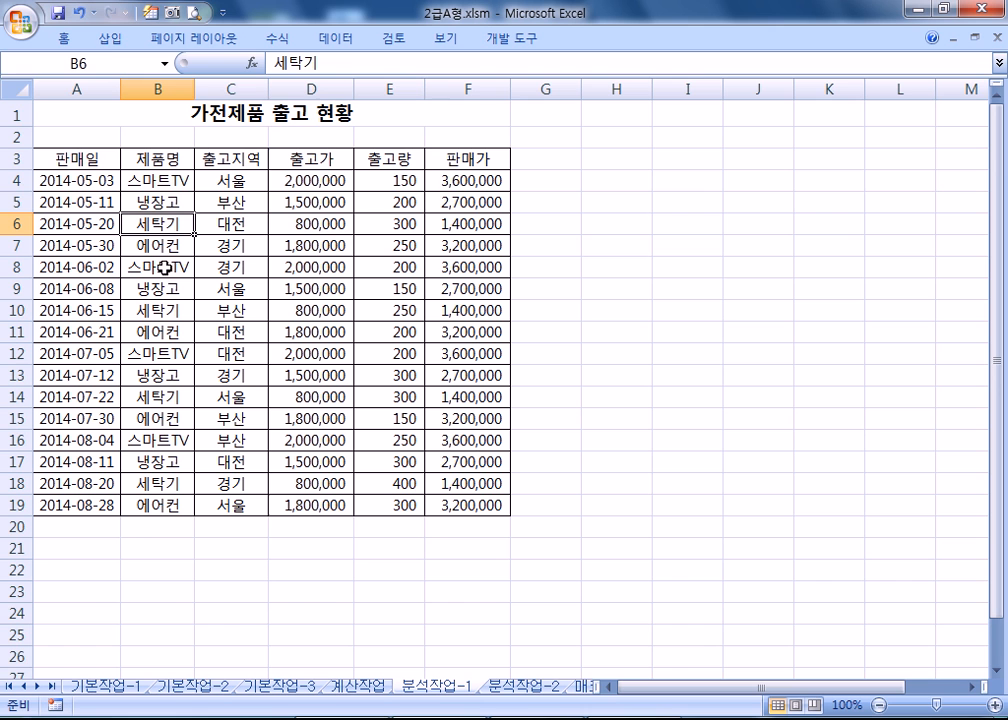
{"action": "double_click", "coordinate": [112, 42]}
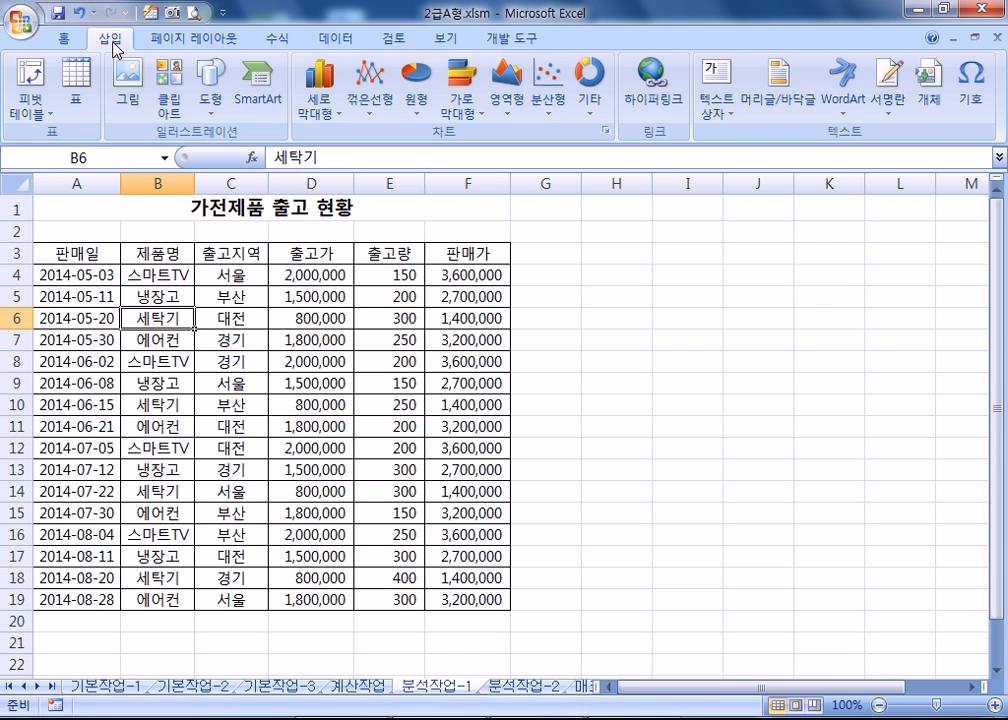
{"action": "left_click", "coordinate": [36, 76]}
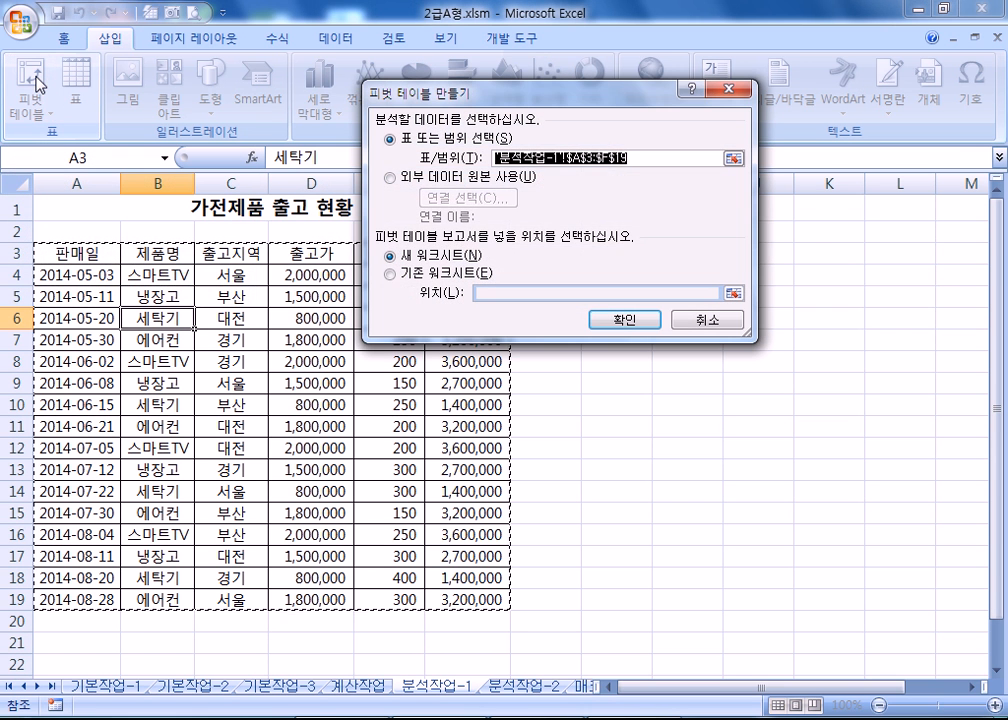
{"action": "left_click", "coordinate": [432, 276]}
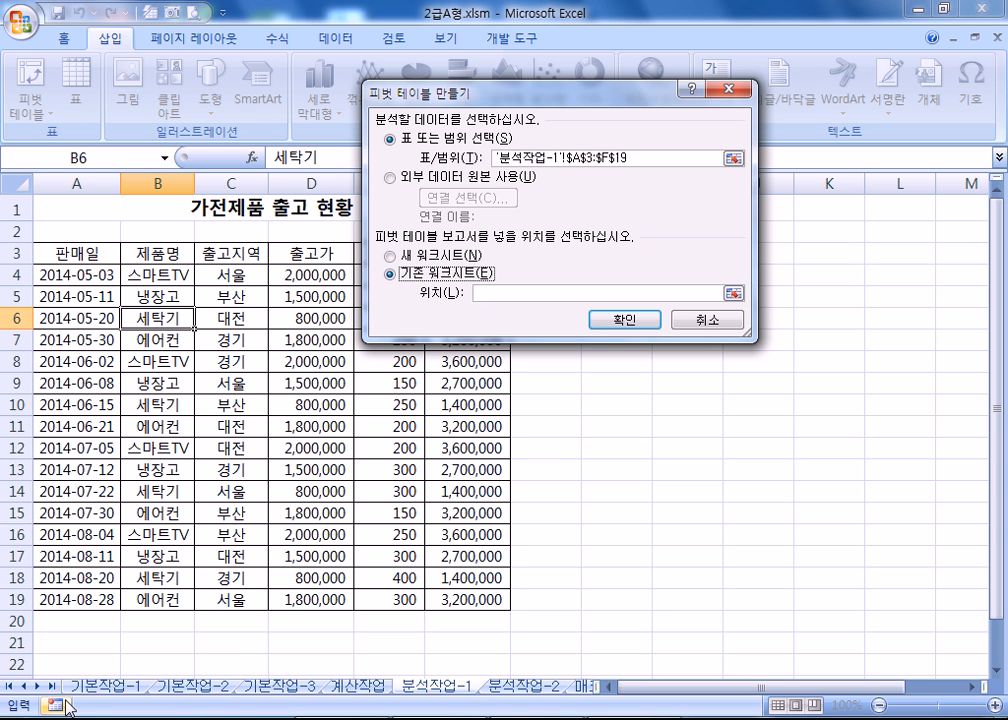
{"action": "scroll", "coordinate": [45, 492], "scroll_direction": "down", "scroll_amount": 3}
{"action": "left_click", "coordinate": [55, 529]}
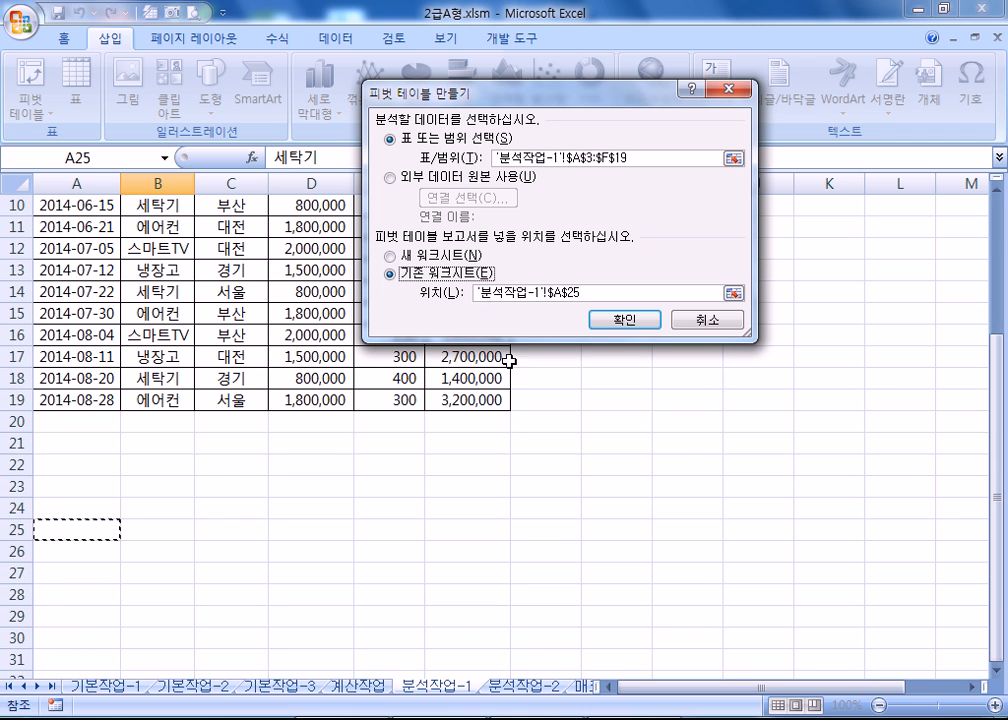
{"action": "left_click", "coordinate": [633, 319]}
Step: Lay out the pivot table with 출고지역 as report filter, 판매일 as rows, 제품명 as columns, and 출고량 and 판매가 as values
{"action": "left_click_drag", "start_coordinate": [807, 456], "coordinate": [792, 376]}
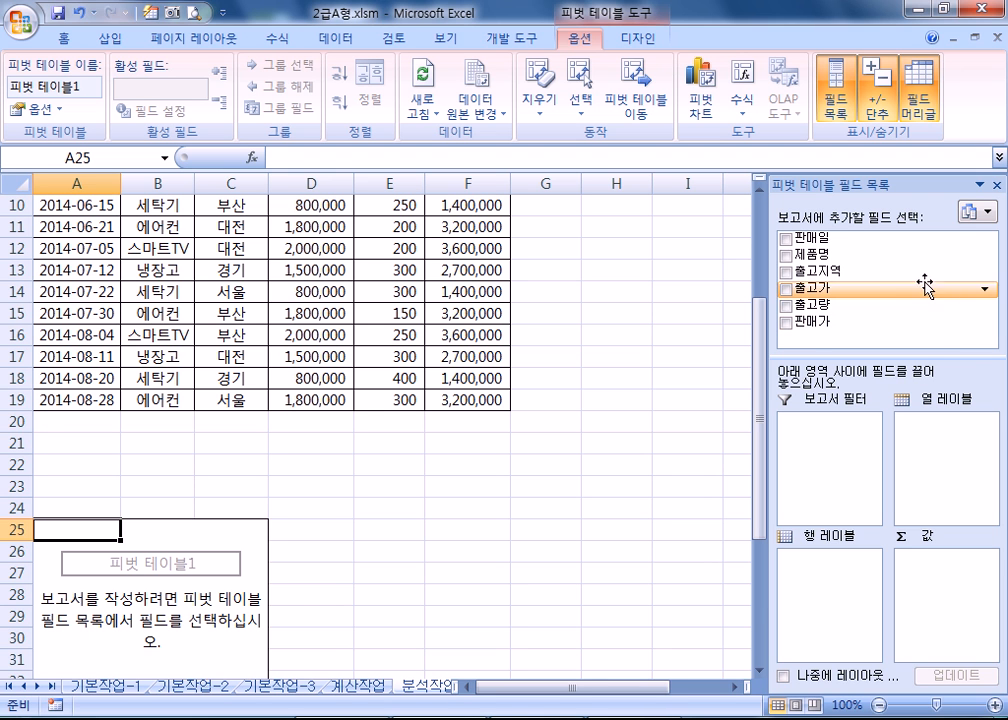
{"action": "left_click_drag", "start_coordinate": [877, 271], "coordinate": [828, 440]}
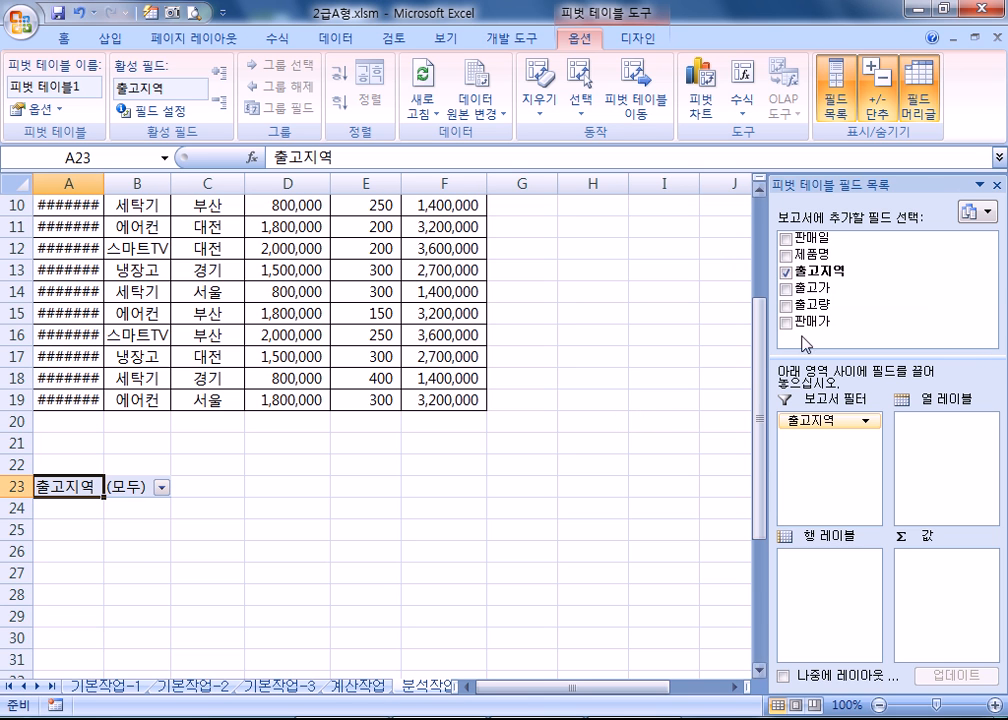
{"action": "left_click_drag", "start_coordinate": [835, 240], "coordinate": [826, 578]}
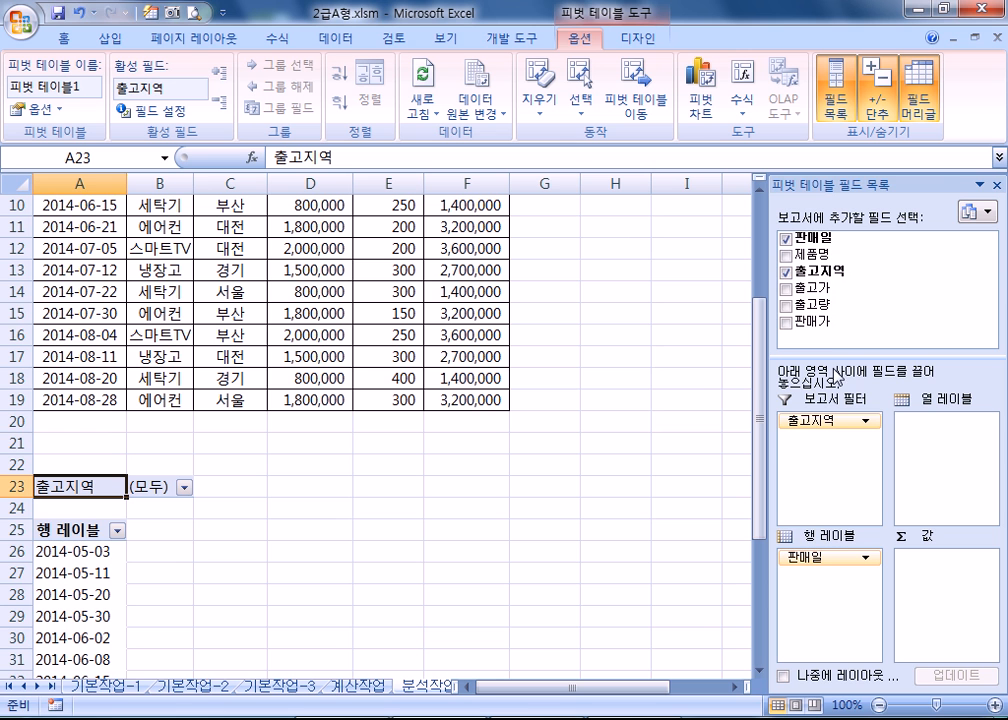
{"action": "left_click_drag", "start_coordinate": [818, 254], "coordinate": [920, 452]}
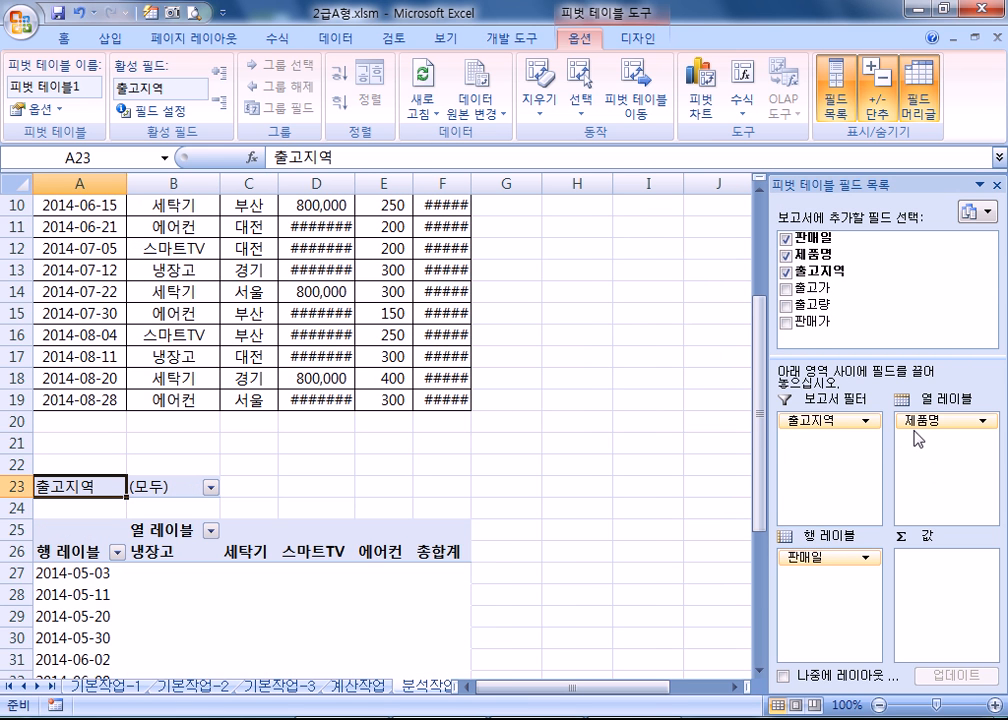
{"action": "left_click_drag", "start_coordinate": [838, 306], "coordinate": [957, 601]}
{"action": "left_click_drag", "start_coordinate": [825, 322], "coordinate": [930, 596]}
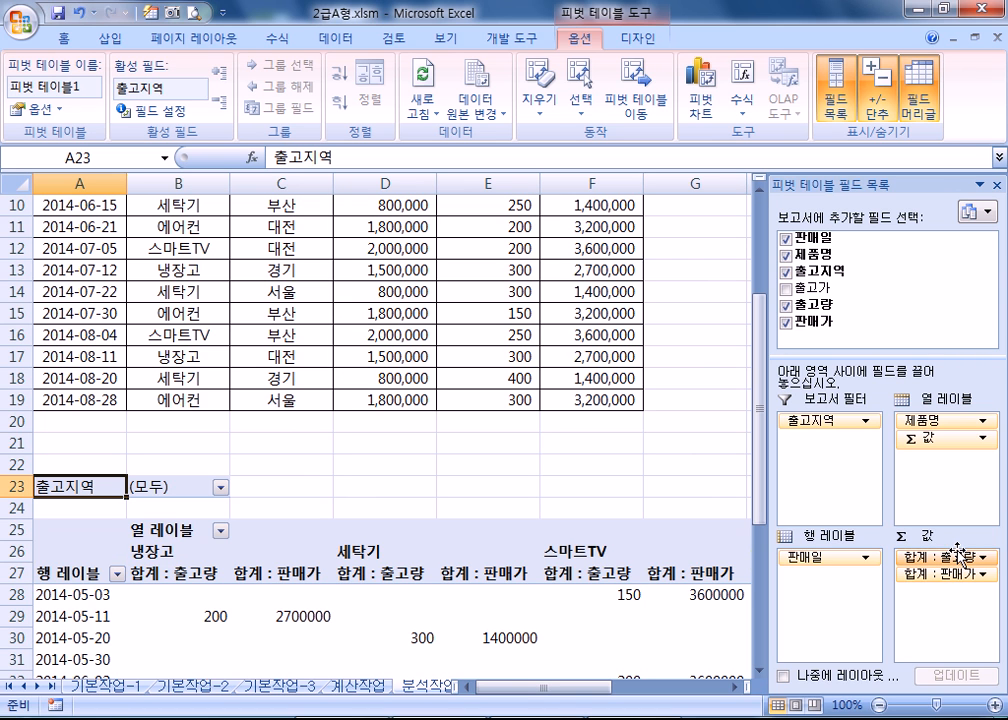
Step: Try 평균 as the summary function of the pivot table's 출고량 value field, and cancel the change
{"action": "left_click", "coordinate": [969, 558]}
{"action": "left_click", "coordinate": [934, 541]}
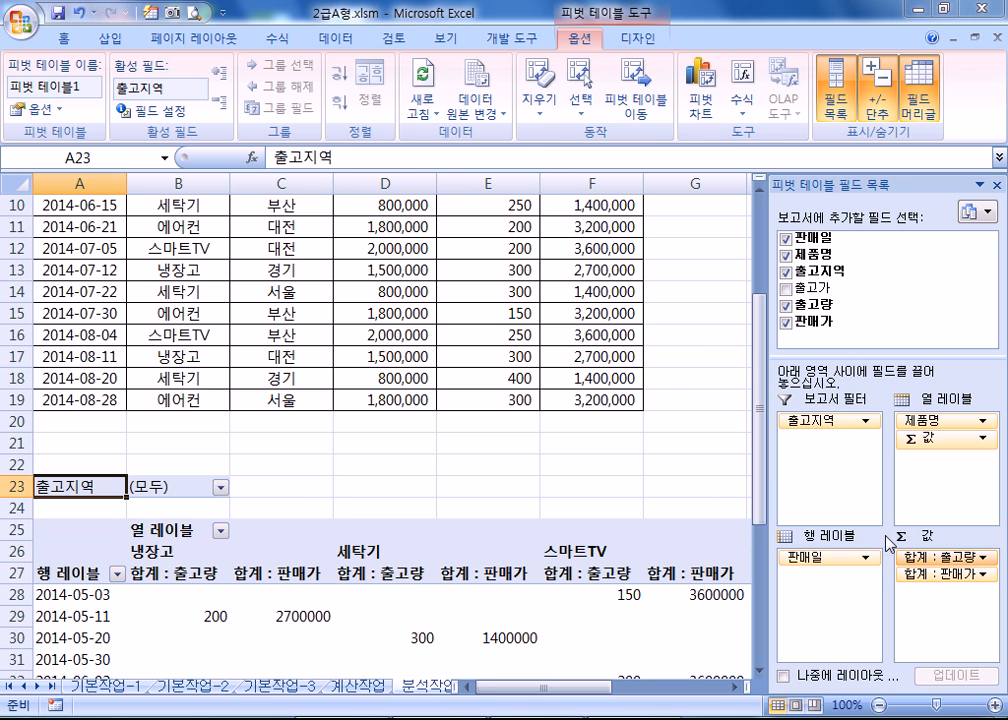
{"action": "left_click", "coordinate": [420, 251]}
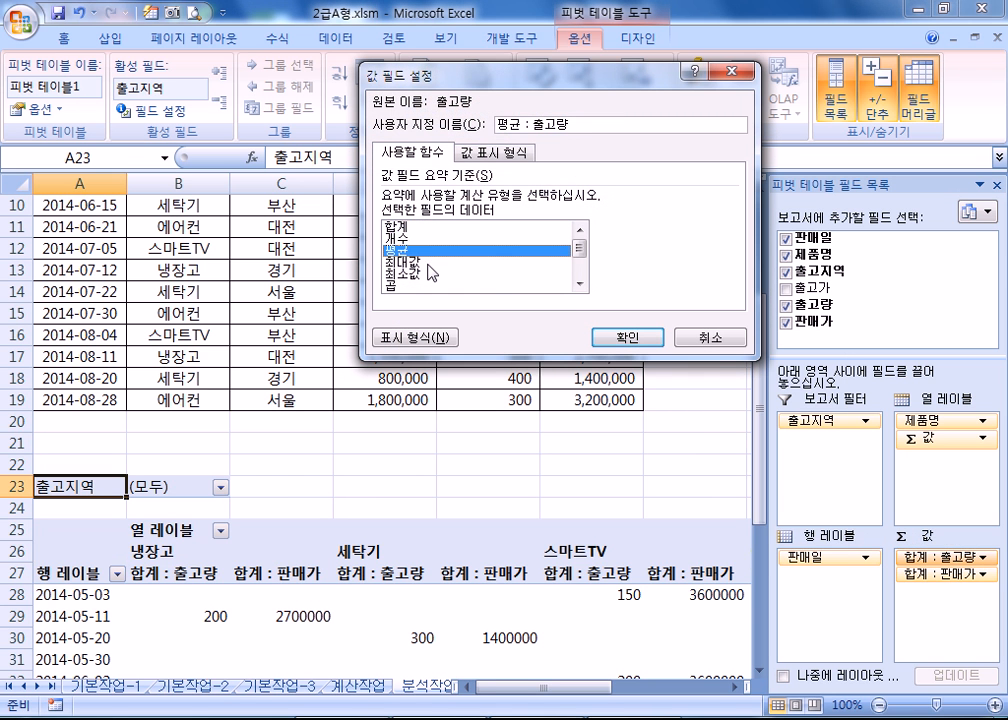
{"action": "left_click", "coordinate": [710, 337]}
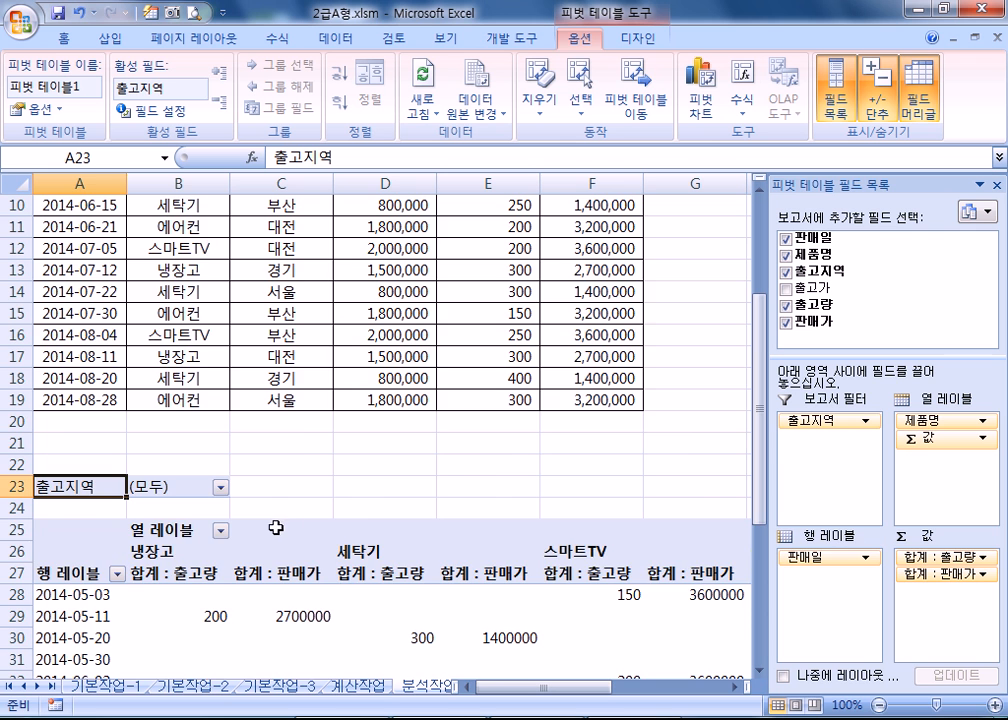
{"action": "scroll", "coordinate": [279, 528], "scroll_direction": "down", "scroll_amount": 4}
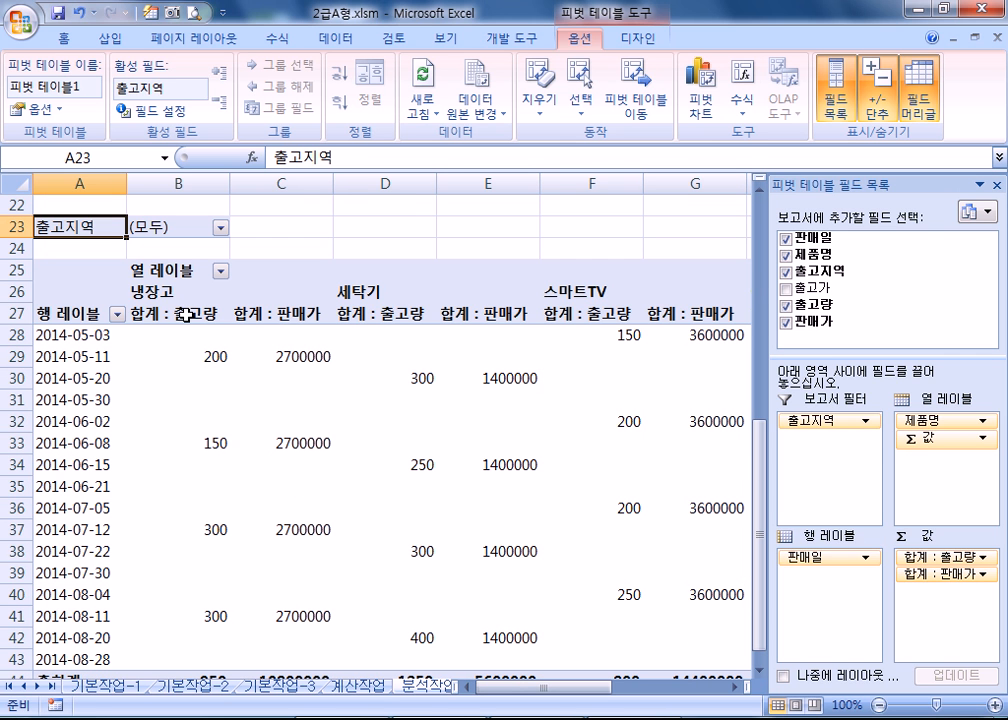
{"action": "double_click", "coordinate": [185, 314]}
{"action": "left_click", "coordinate": [414, 252]}
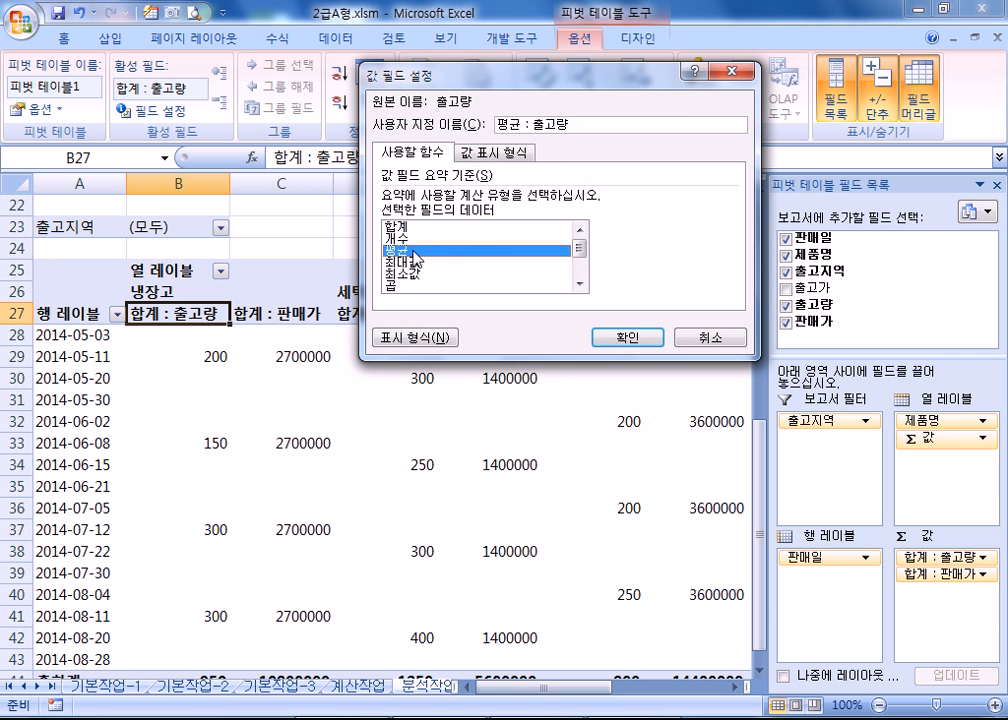
{"action": "left_click", "coordinate": [710, 337]}
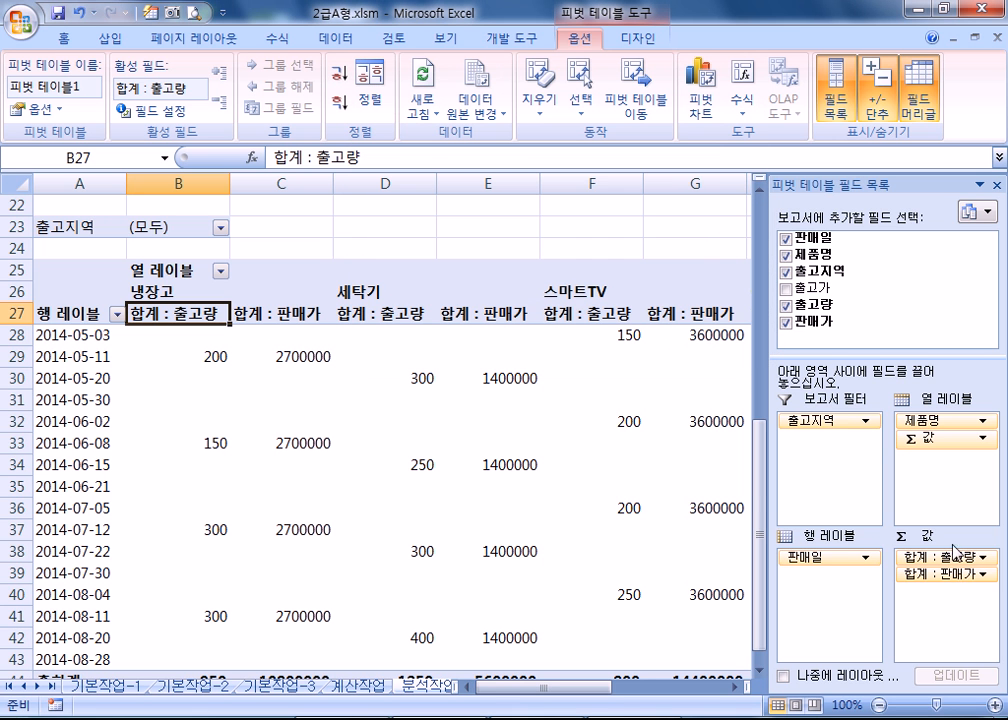
Step: Examine the value field settings of 출고량 and the different ways to reach them, closing them each time
{"action": "left_click", "coordinate": [979, 557]}
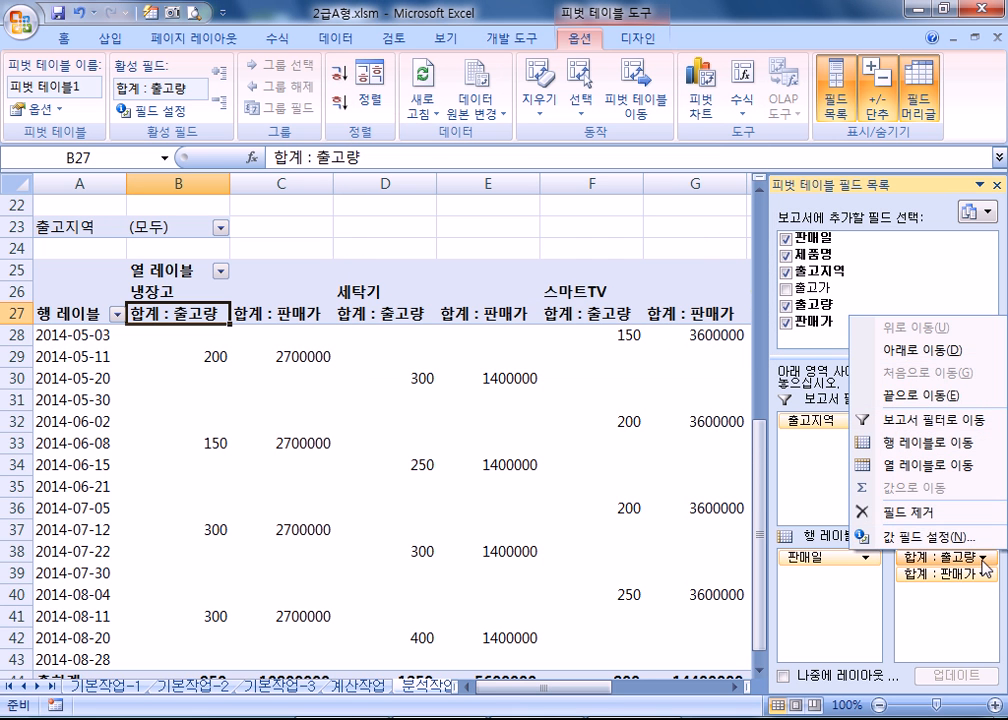
{"action": "left_click", "coordinate": [921, 536]}
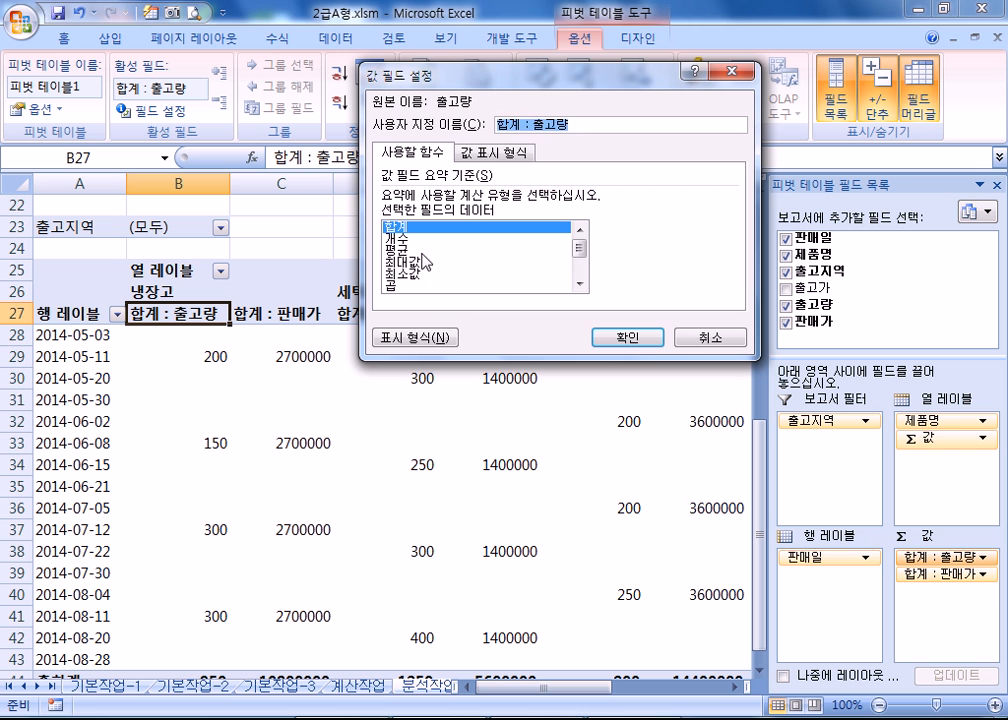
{"action": "left_click", "coordinate": [700, 338]}
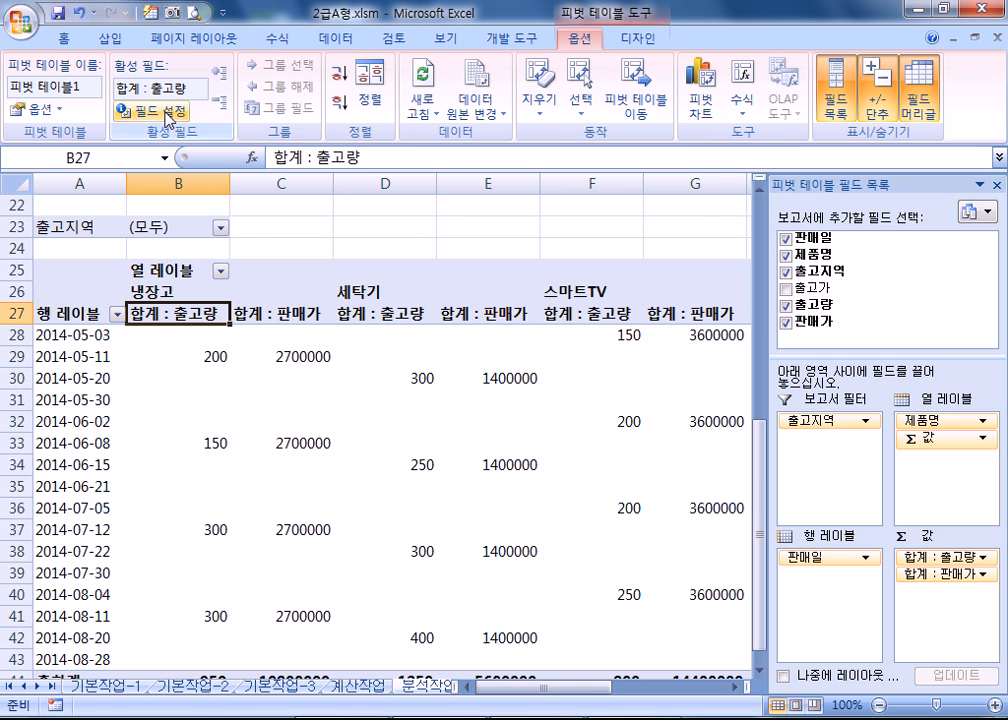
{"action": "left_click", "coordinate": [166, 111]}
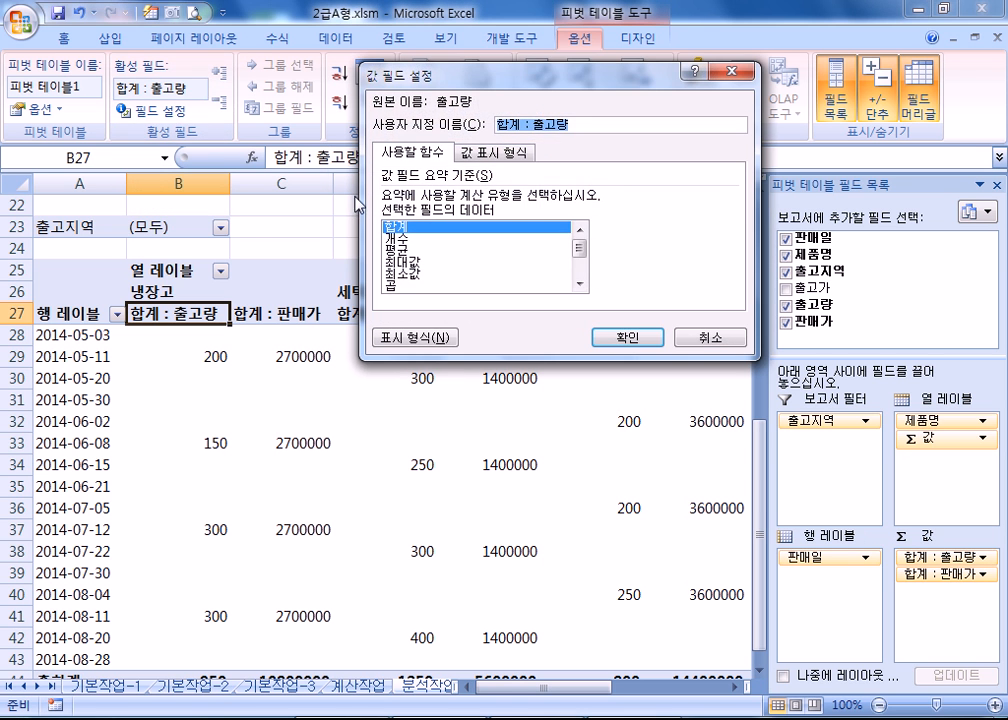
{"action": "left_click", "coordinate": [708, 338]}
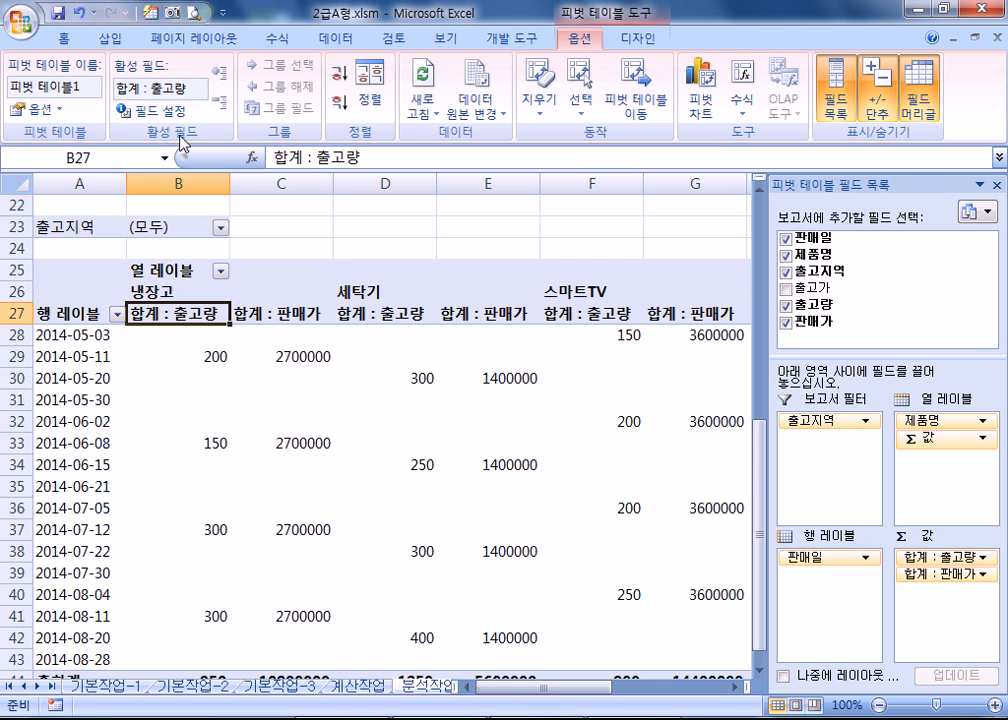
{"action": "right_click", "coordinate": [215, 300]}
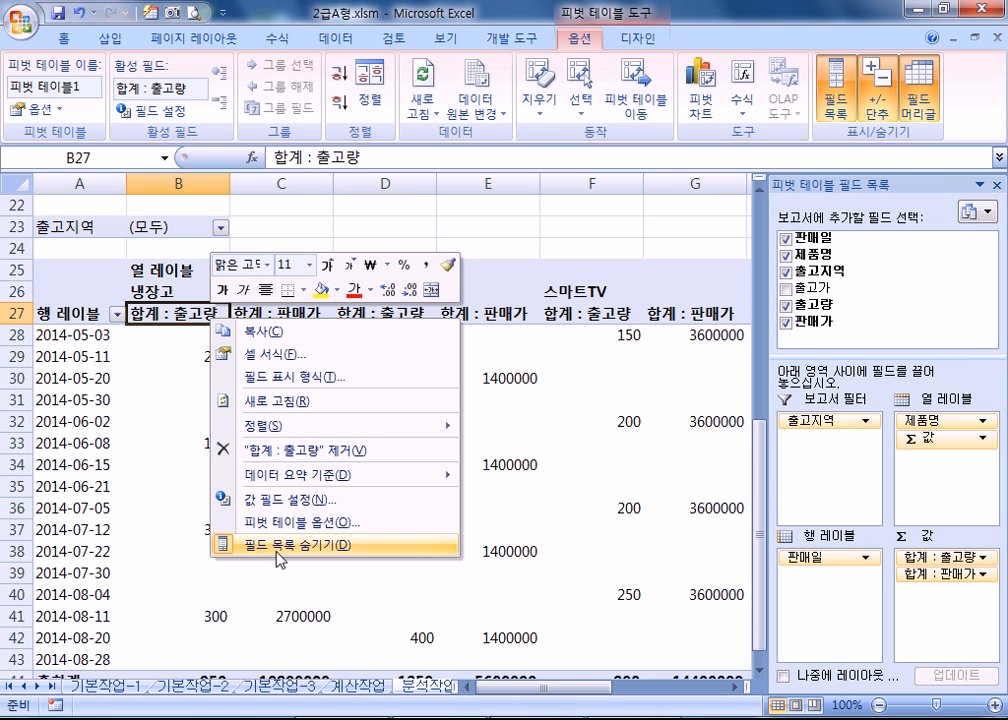
{"action": "left_click", "coordinate": [249, 509]}
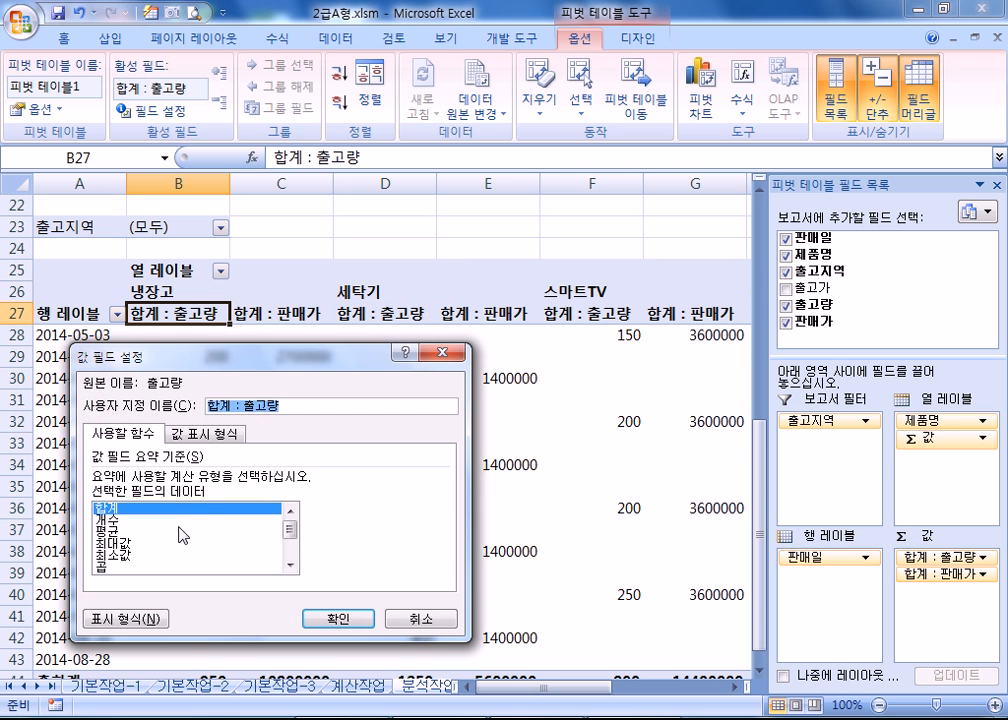
{"action": "left_click", "coordinate": [403, 616]}
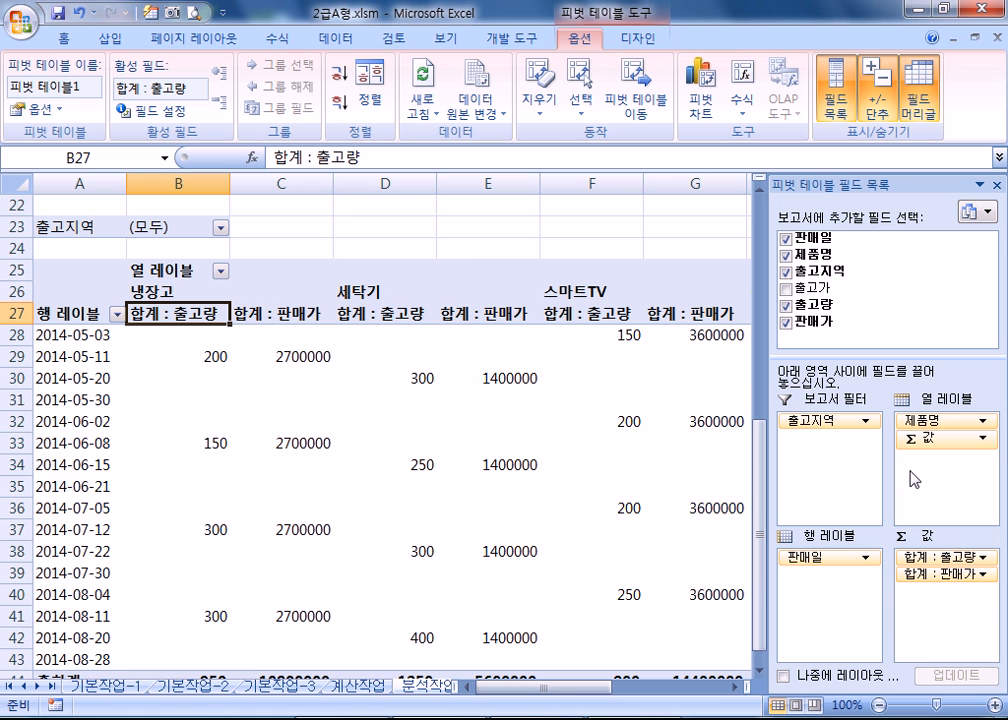
Step: Examine the pivot table's grand total row and grand total columns
{"action": "scroll", "coordinate": [567, 385], "scroll_direction": "down", "scroll_amount": 3}
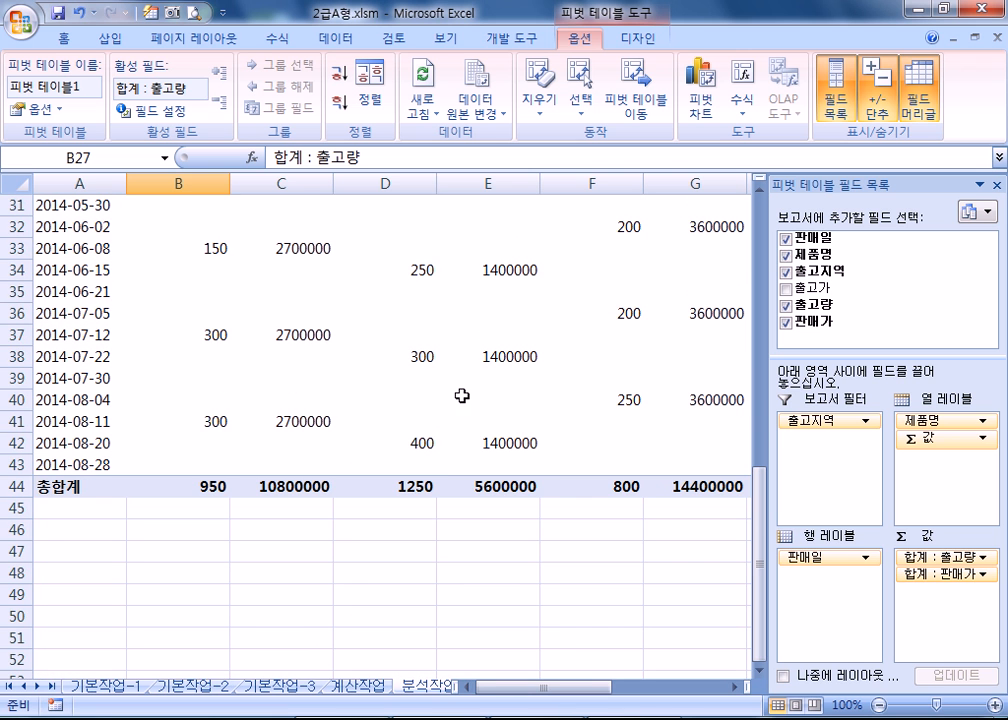
{"action": "scroll", "coordinate": [462, 392], "scroll_direction": "up", "scroll_amount": 3}
{"action": "scroll", "coordinate": [462, 392], "scroll_direction": "down", "scroll_amount": 3}
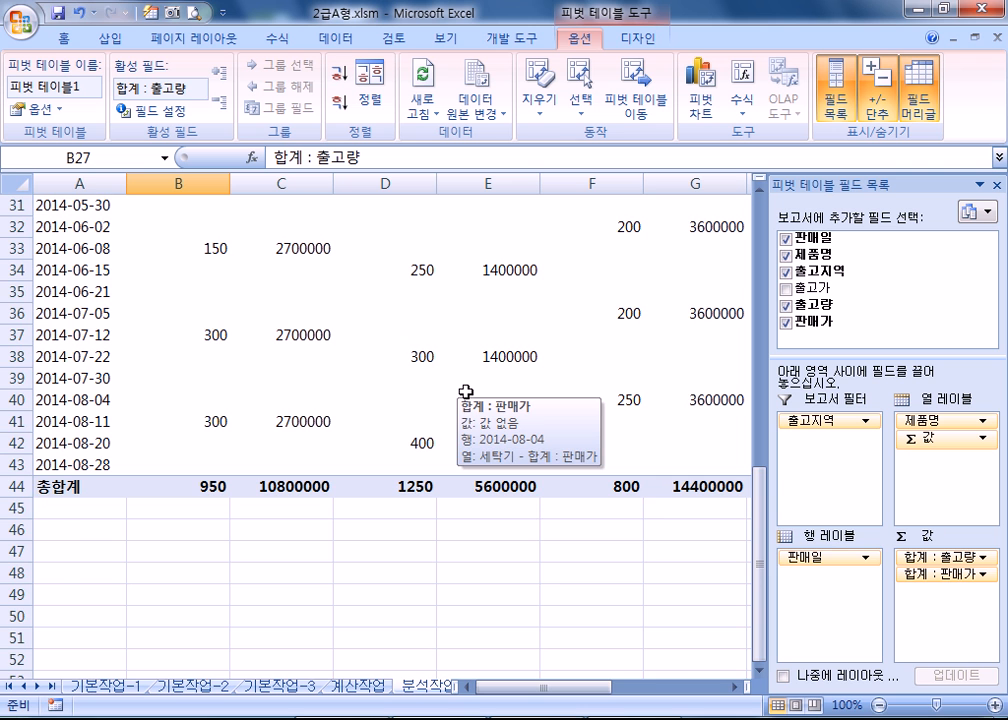
{"action": "scroll", "coordinate": [466, 391], "scroll_direction": "up", "scroll_amount": 3}
{"action": "scroll", "coordinate": [468, 387], "scroll_direction": "down", "scroll_amount": 3}
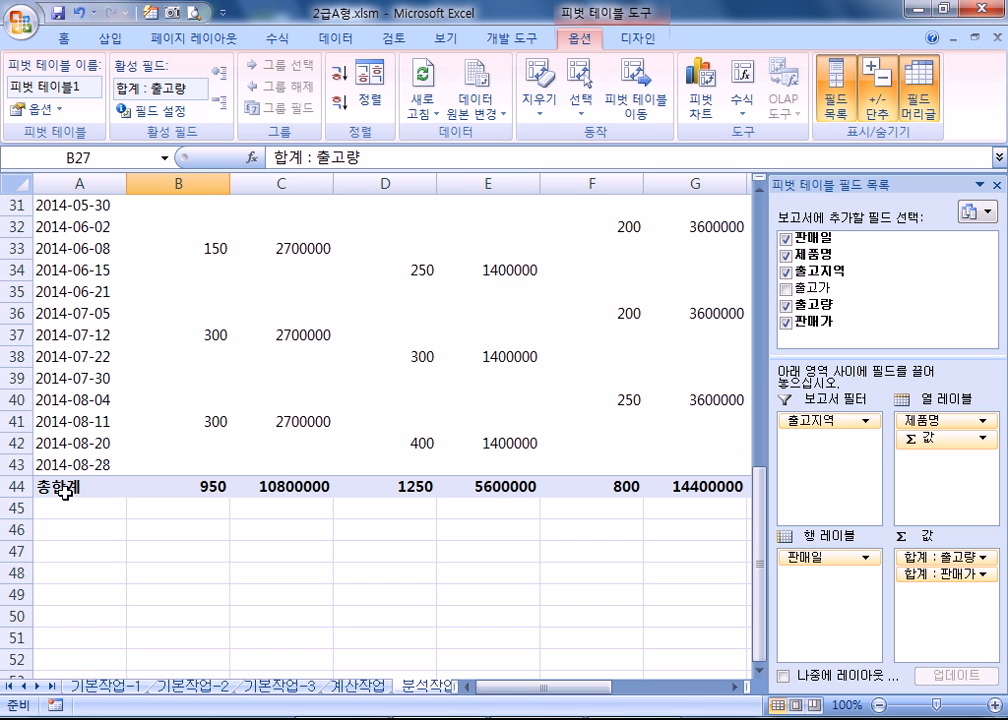
{"action": "left_click_drag", "start_coordinate": [530, 687], "coordinate": [686, 690]}
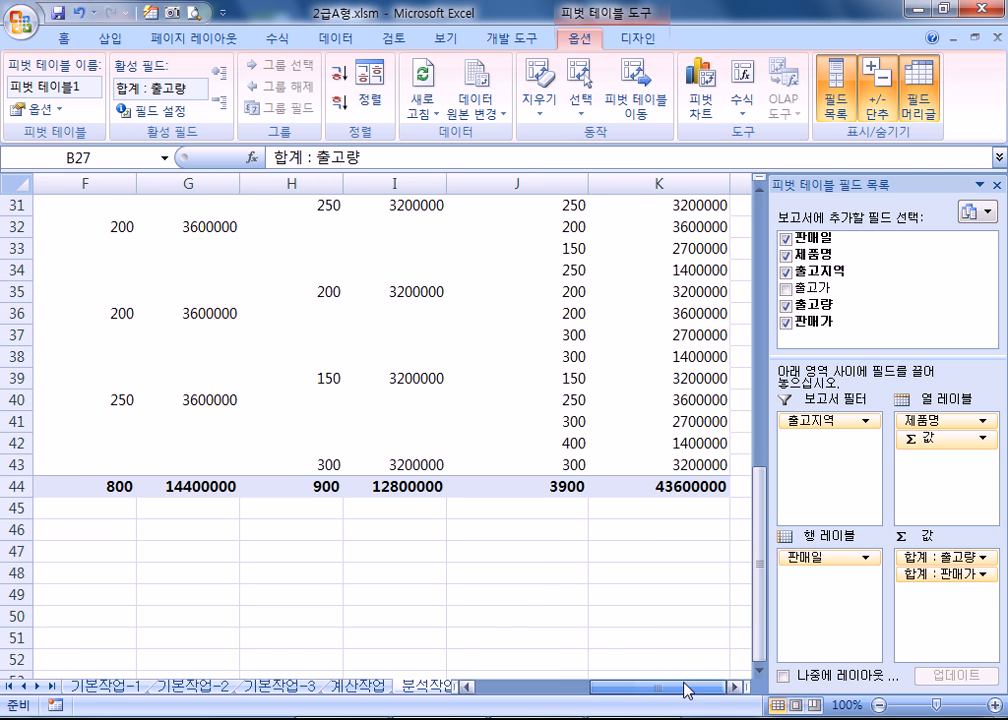
{"action": "scroll", "coordinate": [603, 441], "scroll_direction": "up", "scroll_amount": 3}
{"action": "scroll", "coordinate": [474, 510], "scroll_direction": "down", "scroll_amount": 2}
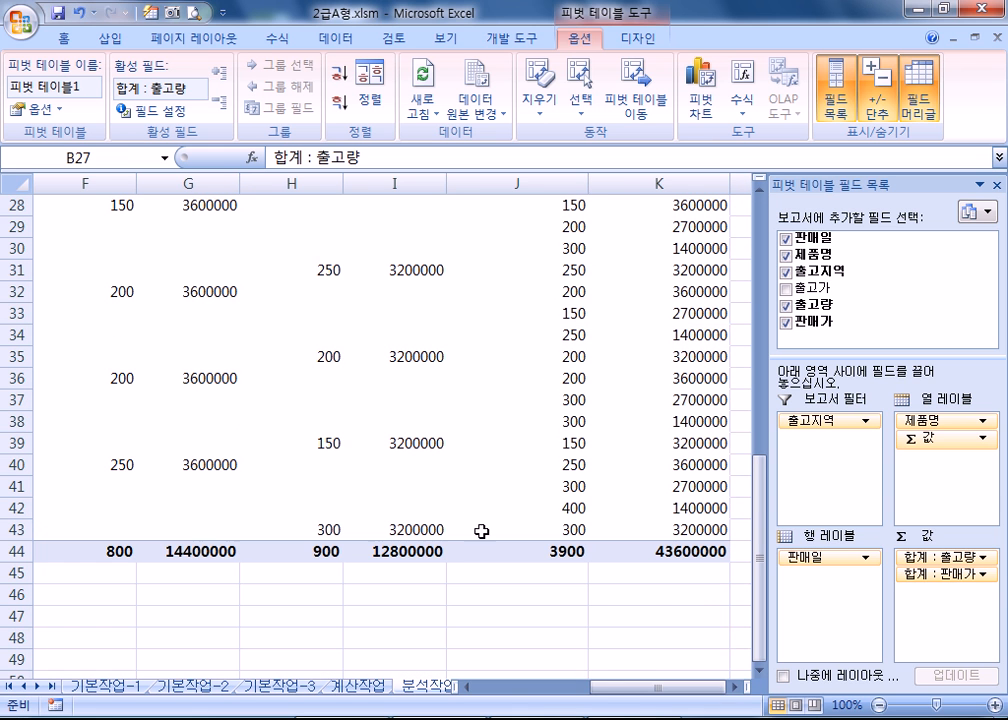
{"action": "left_click_drag", "start_coordinate": [621, 688], "coordinate": [470, 690]}
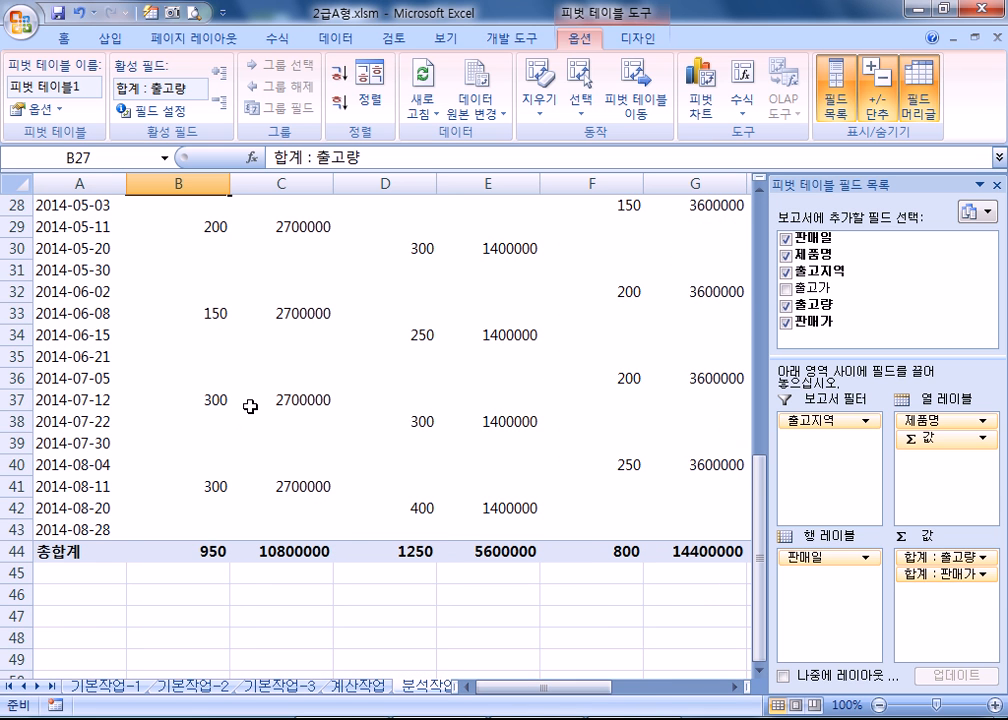
Step: Turn off the display of row grand totals (행 총합계 표시) in the pivot table options
{"action": "left_click", "coordinate": [42, 112]}
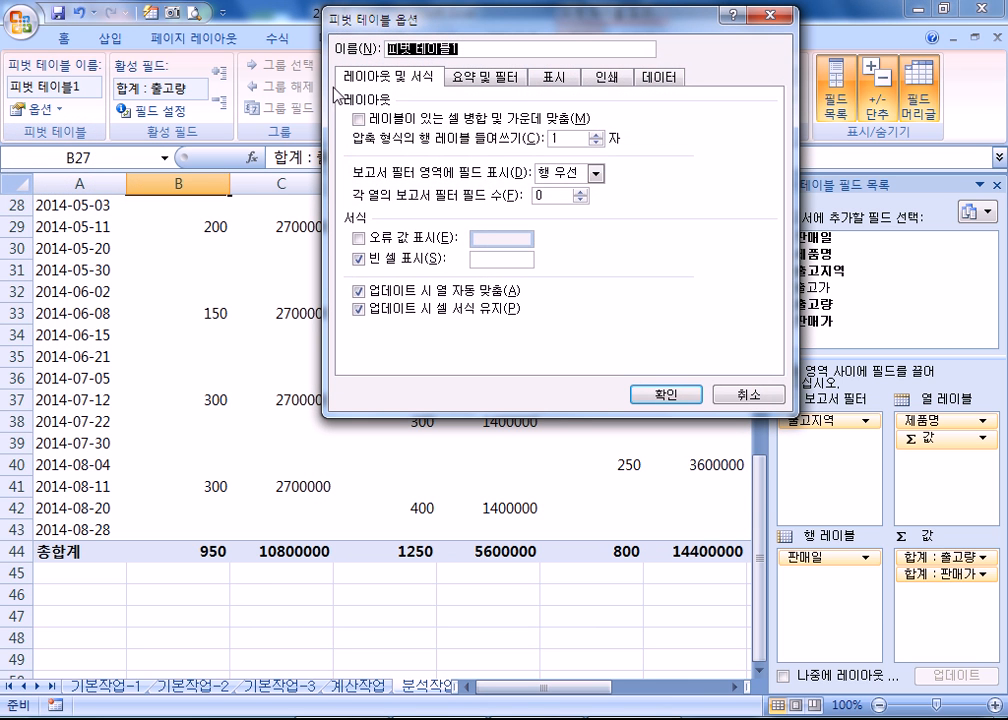
{"action": "left_click", "coordinate": [486, 80]}
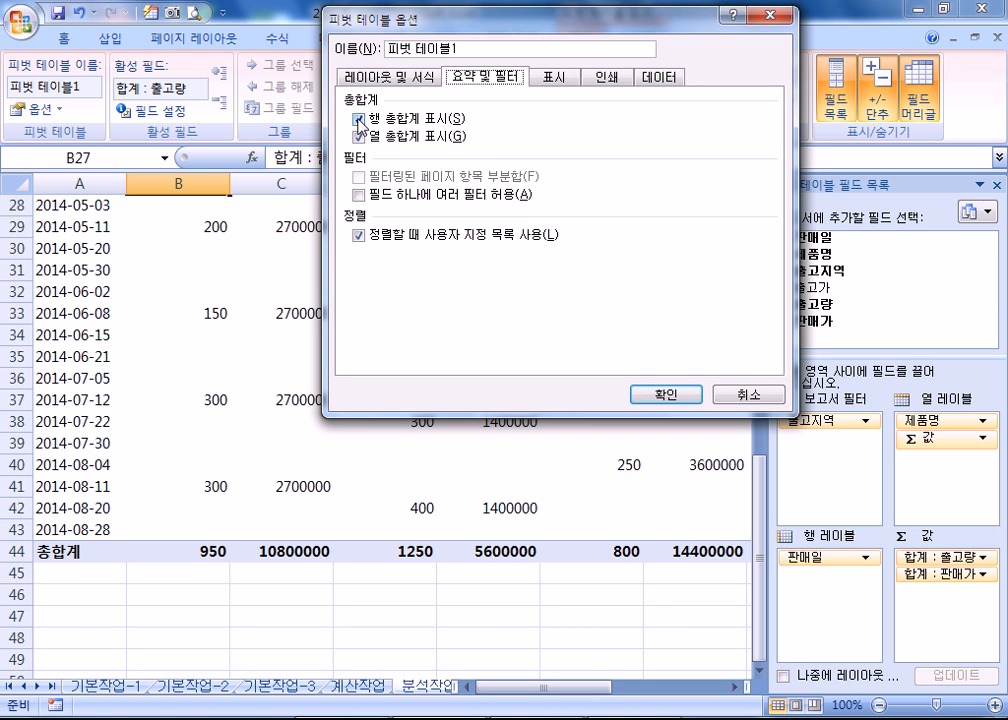
{"action": "left_click", "coordinate": [359, 120]}
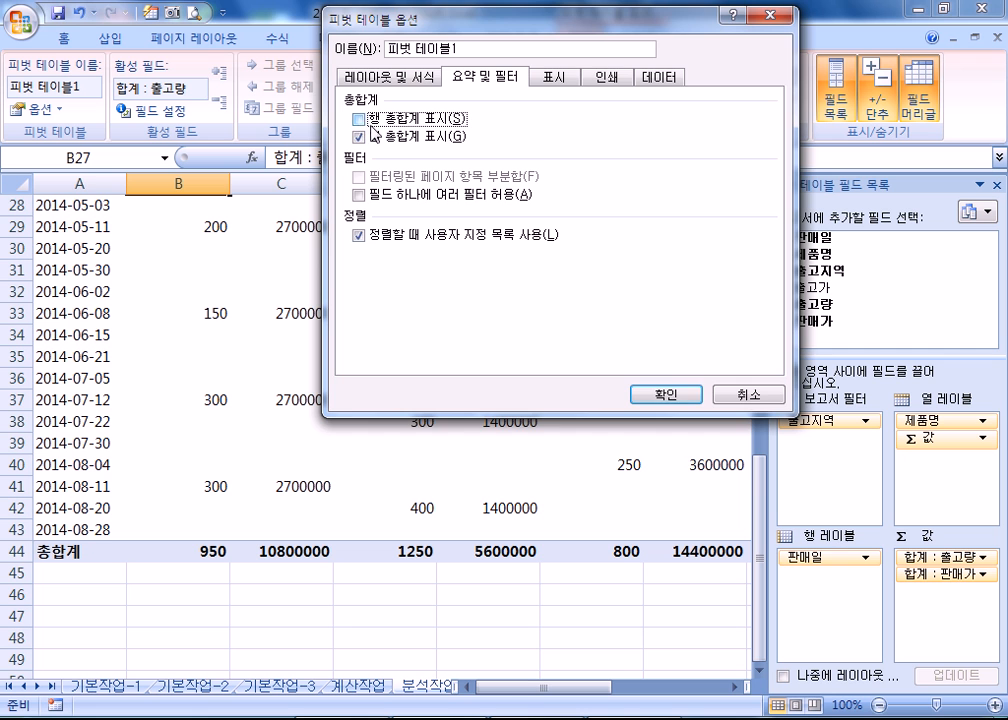
{"action": "left_click", "coordinate": [685, 398]}
Step: Examine the pivot table's 총합계 row and the area beyond its last column, comparing the 출고량 totals with the values above them
{"action": "left_click_drag", "start_coordinate": [596, 691], "coordinate": [667, 689]}
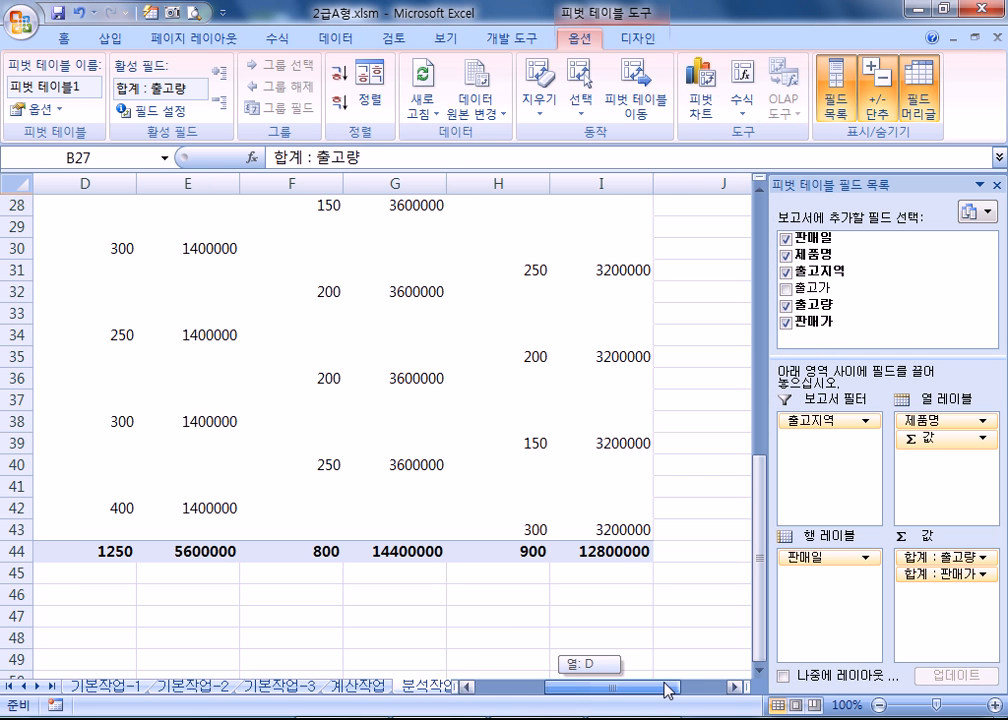
{"action": "left_click_drag", "start_coordinate": [605, 687], "coordinate": [565, 688]}
{"action": "scroll", "coordinate": [272, 472], "scroll_direction": "up", "scroll_amount": 2}
{"action": "left_click", "coordinate": [197, 348]}
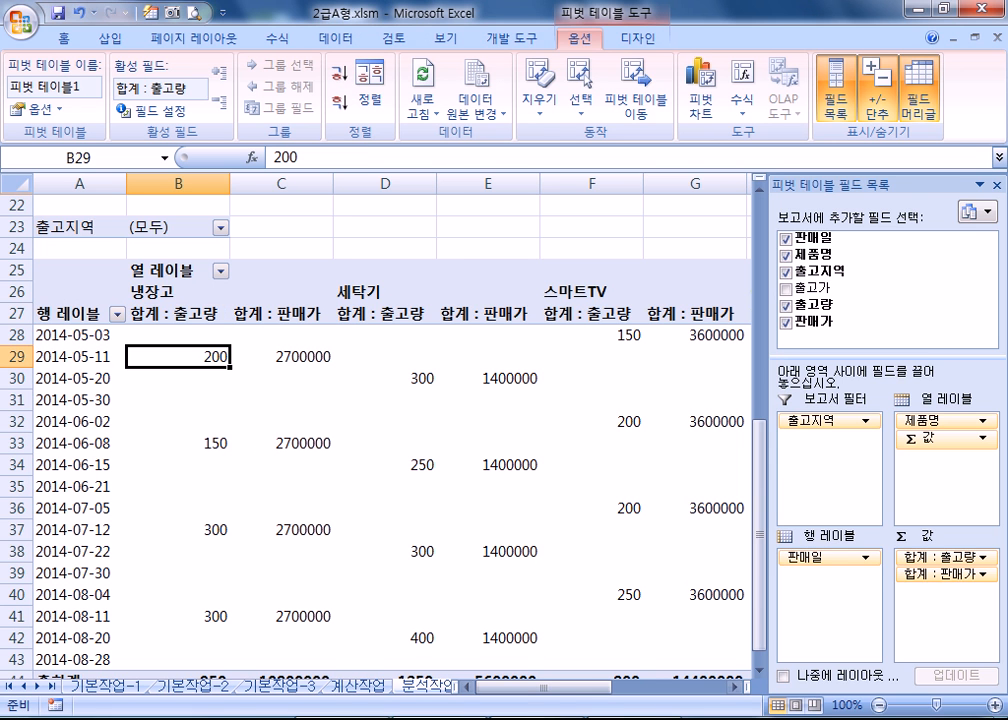
{"action": "left_click_drag", "start_coordinate": [560, 688], "coordinate": [645, 694]}
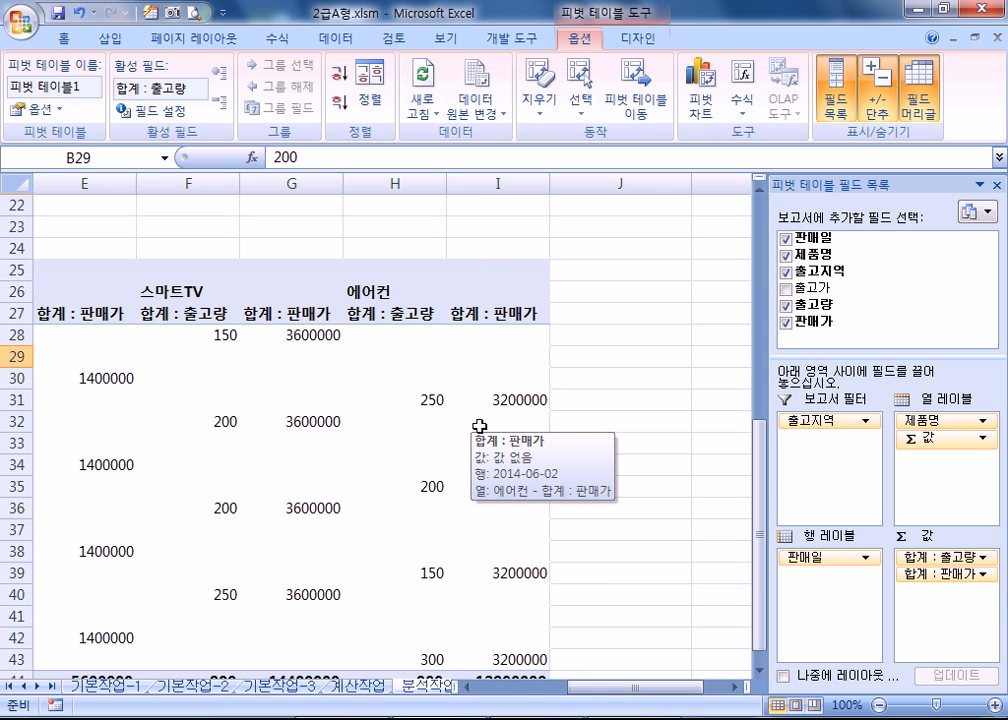
{"action": "left_click_drag", "start_coordinate": [601, 694], "coordinate": [490, 692]}
{"action": "scroll", "coordinate": [248, 447], "scroll_direction": "down", "scroll_amount": 2}
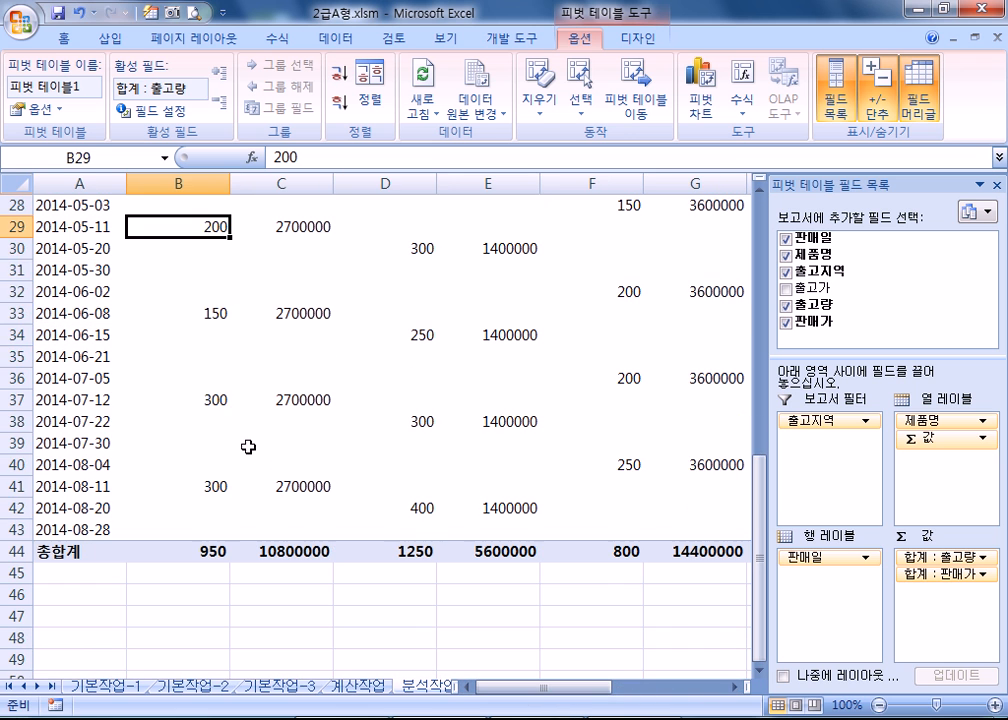
{"action": "left_click_drag", "start_coordinate": [196, 227], "coordinate": [198, 540]}
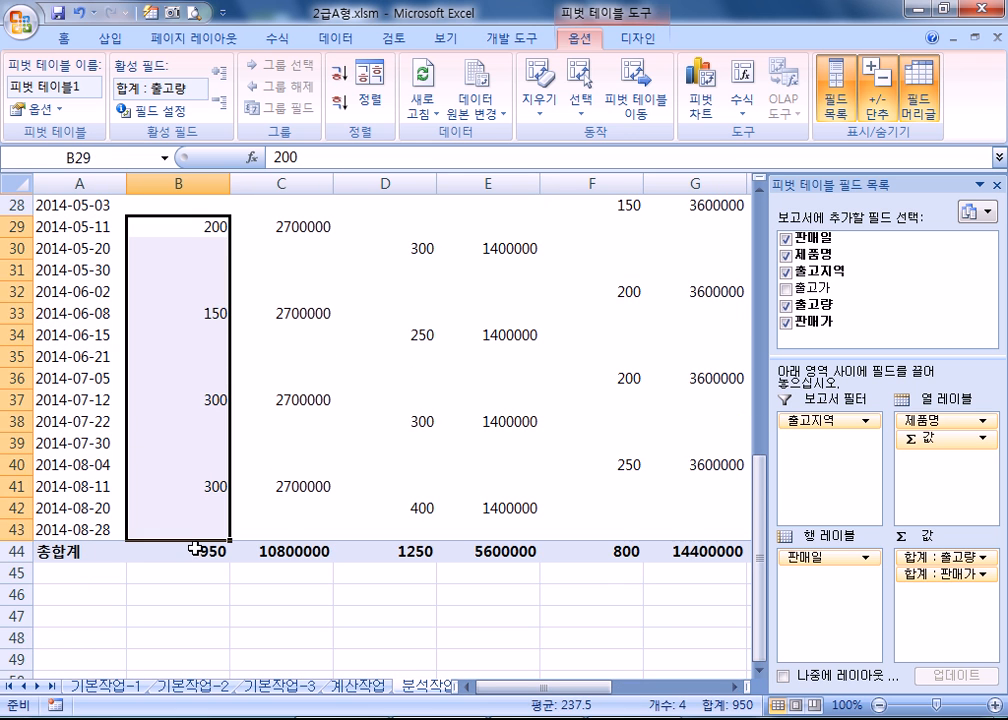
{"action": "left_click", "coordinate": [197, 552]}
{"action": "left_click", "coordinate": [12, 552]}
{"action": "left_click", "coordinate": [172, 558]}
{"action": "scroll", "coordinate": [162, 397], "scroll_direction": "up", "scroll_amount": 3}
{"action": "left_click_drag", "start_coordinate": [170, 429], "coordinate": [165, 573]}
{"action": "scroll", "coordinate": [163, 580], "scroll_direction": "down", "scroll_amount": 2}
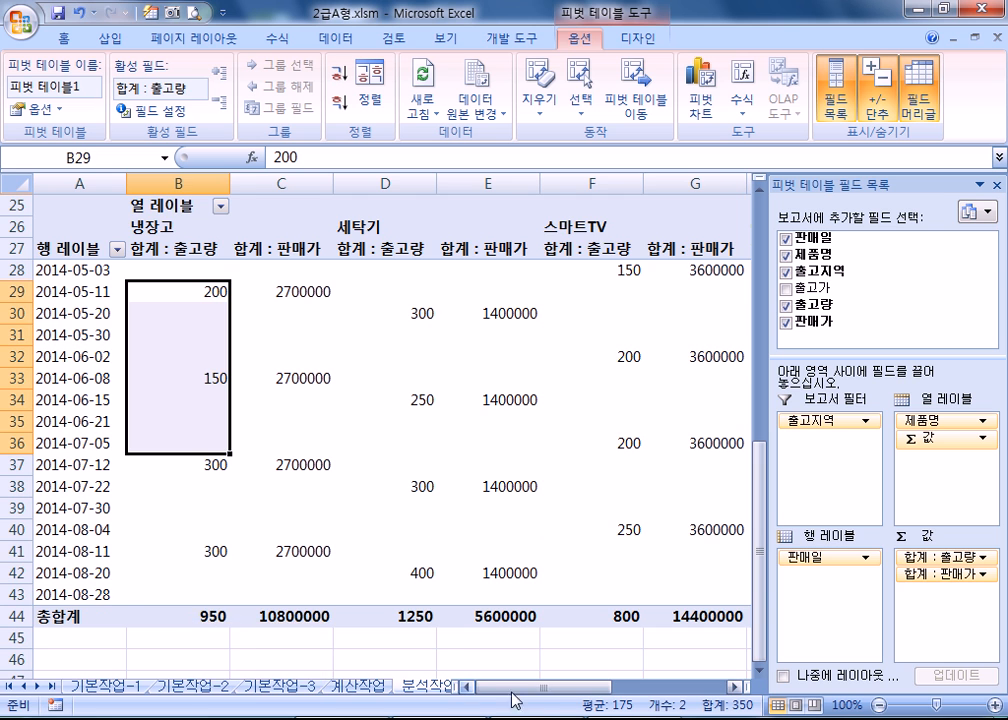
{"action": "left_click_drag", "start_coordinate": [547, 688], "coordinate": [670, 625]}
{"action": "left_click_drag", "start_coordinate": [119, 270], "coordinate": [457, 265]}
{"action": "left_click", "coordinate": [505, 249]}
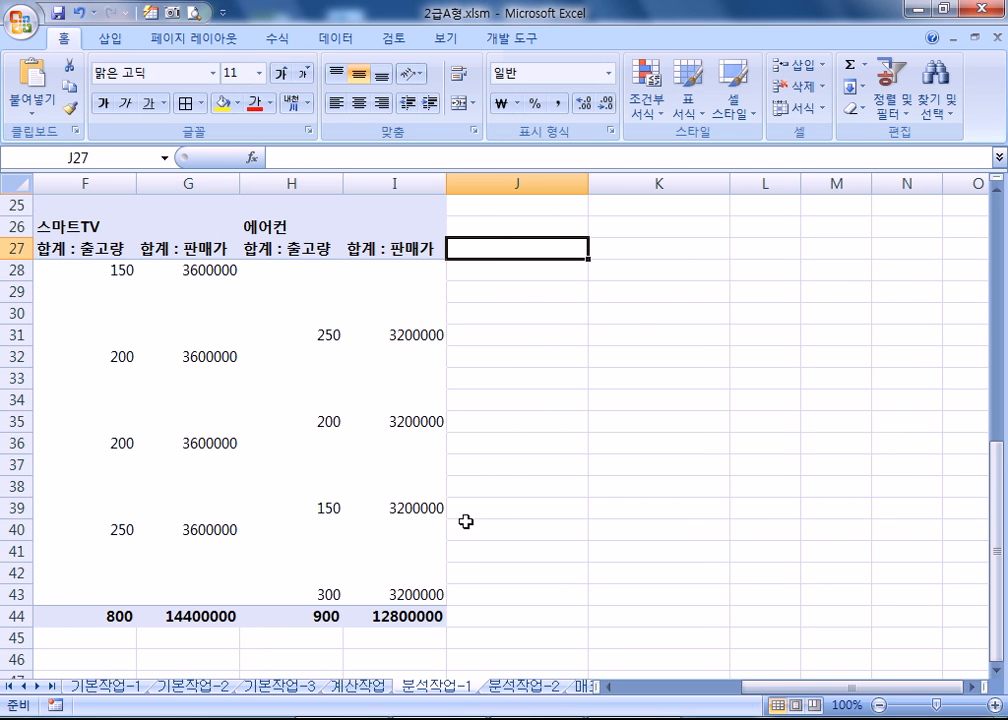
{"action": "left_click", "coordinate": [213, 329]}
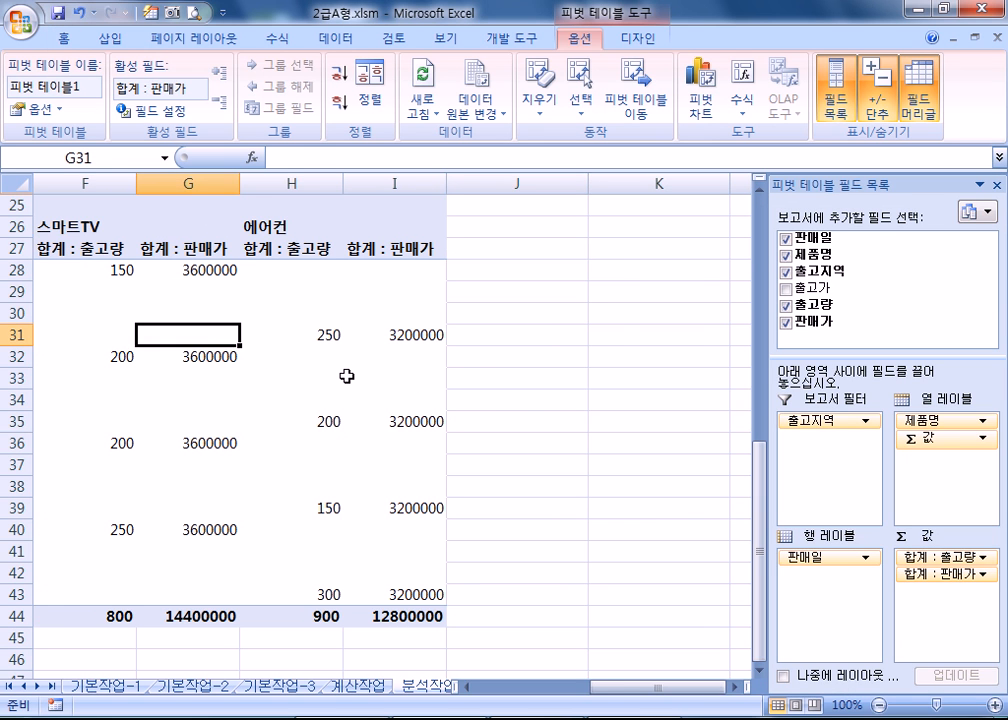
Step: Group the pivot table's 판매일 row labels by month (월)
{"action": "key", "text": "Home"}
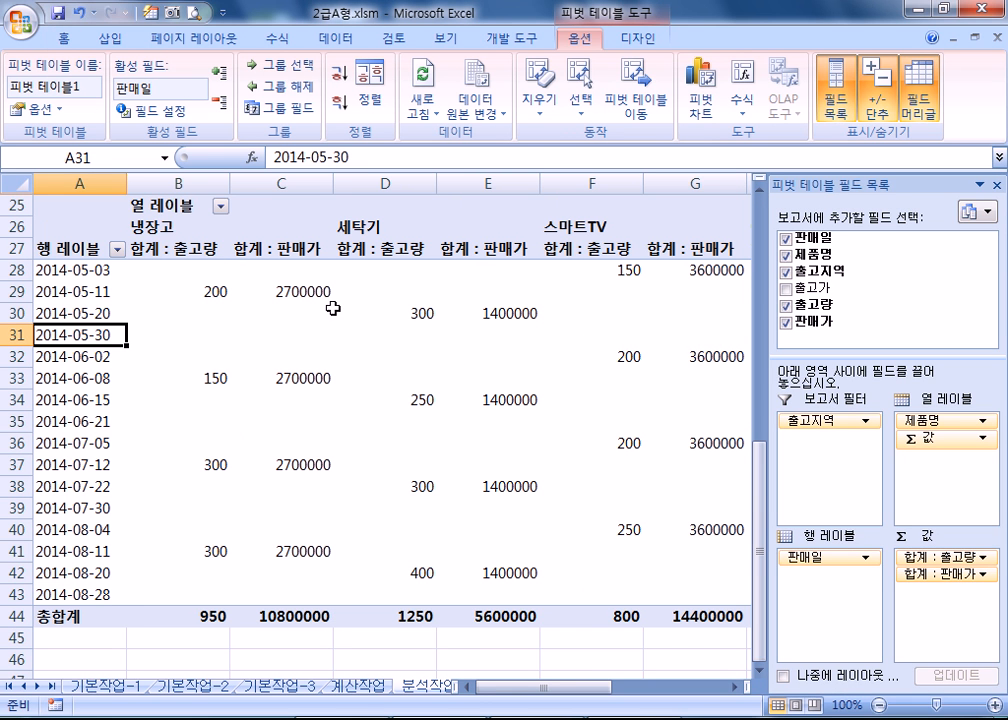
{"action": "right_click", "coordinate": [75, 339]}
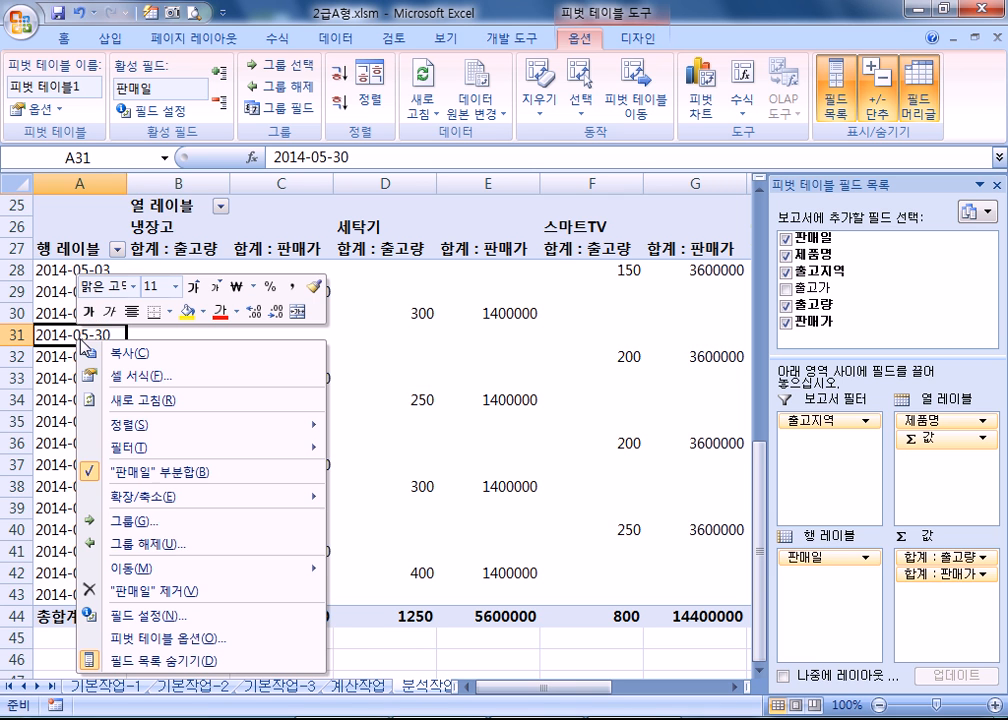
{"action": "left_click", "coordinate": [145, 523]}
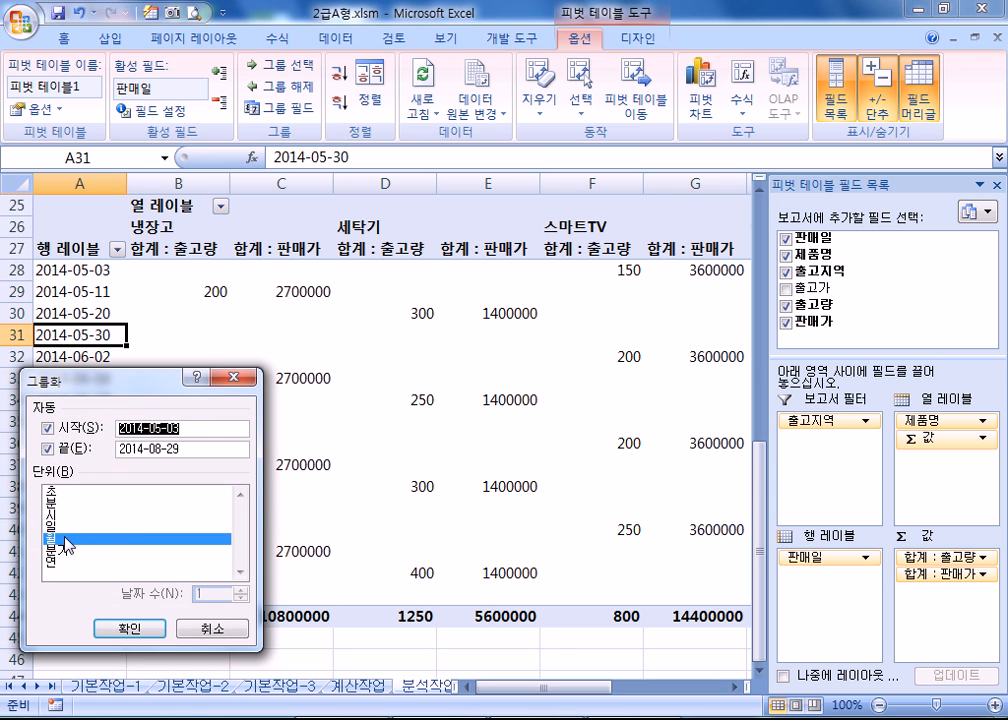
{"action": "left_click", "coordinate": [130, 628]}
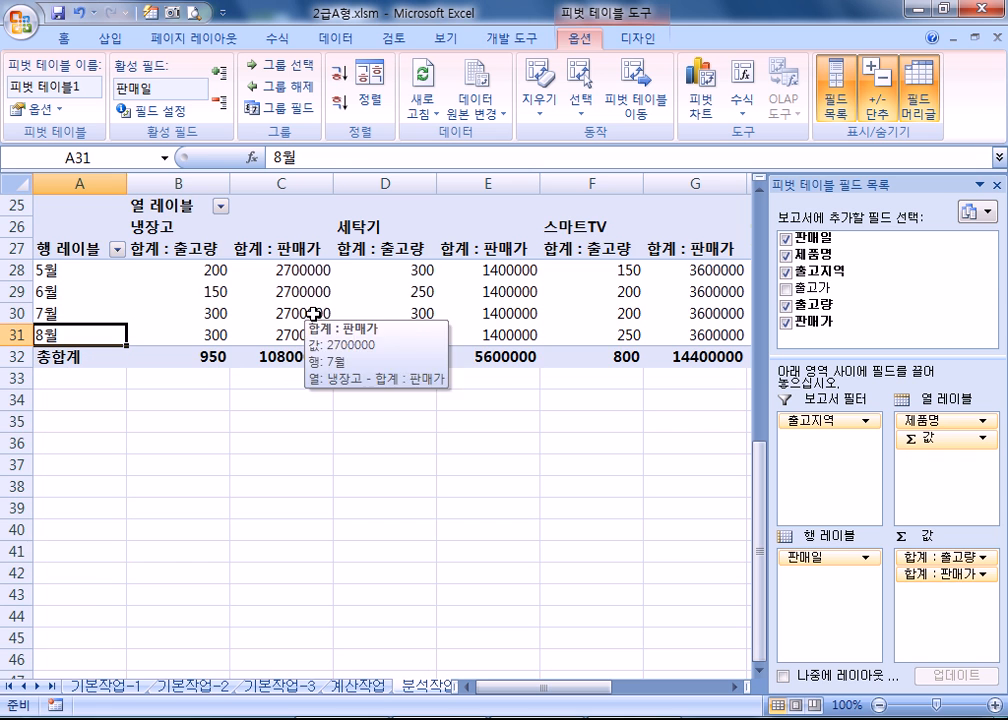
Step: Apply the comma style (쉼표 스타일) to the pivot table values and totals in B28:I32
{"action": "scroll", "coordinate": [240, 260], "scroll_direction": "up", "scroll_amount": 1}
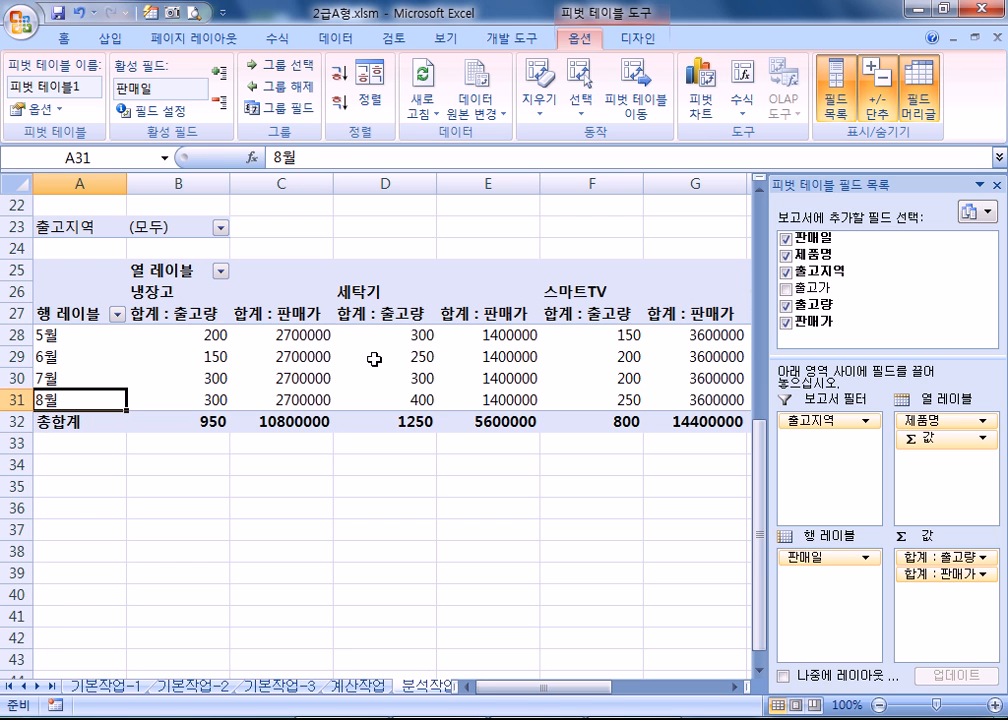
{"action": "left_click_drag", "start_coordinate": [145, 335], "coordinate": [493, 425]}
{"action": "scroll", "coordinate": [400, 428], "scroll_direction": "up", "scroll_amount": 2}
{"action": "scroll", "coordinate": [347, 443], "scroll_direction": "down", "scroll_amount": 1}
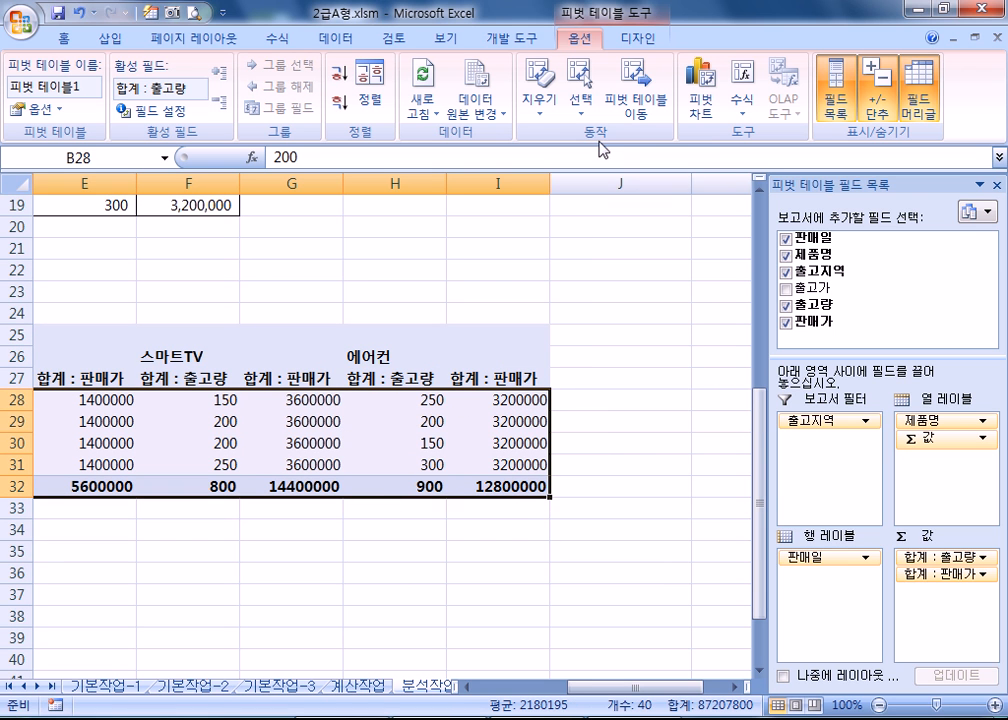
{"action": "left_click", "coordinate": [66, 38]}
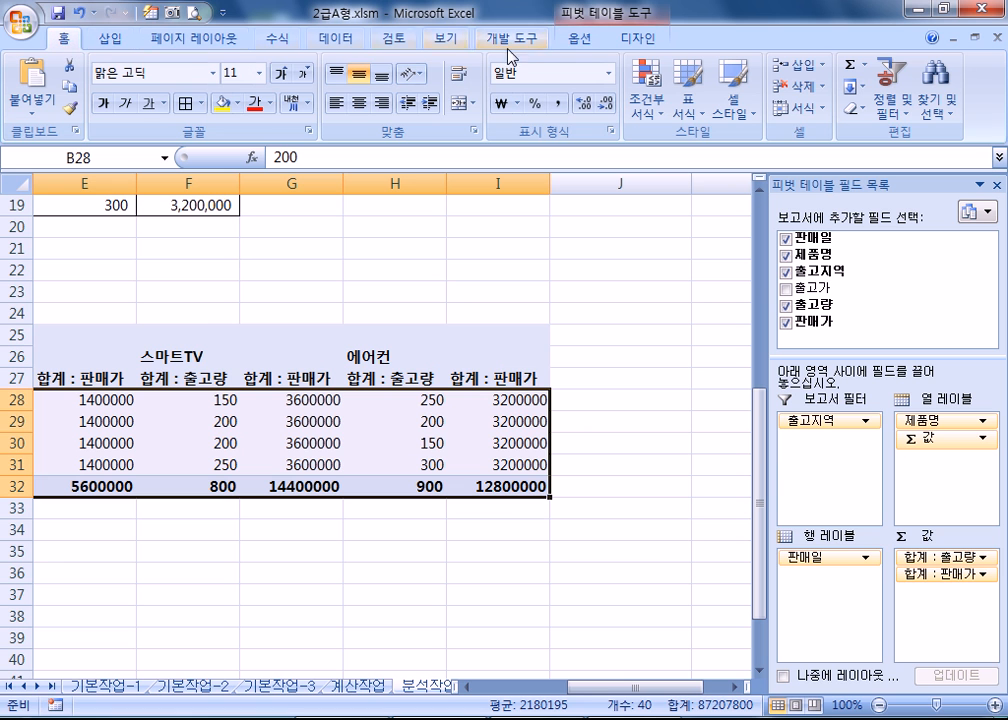
{"action": "left_click", "coordinate": [563, 107]}
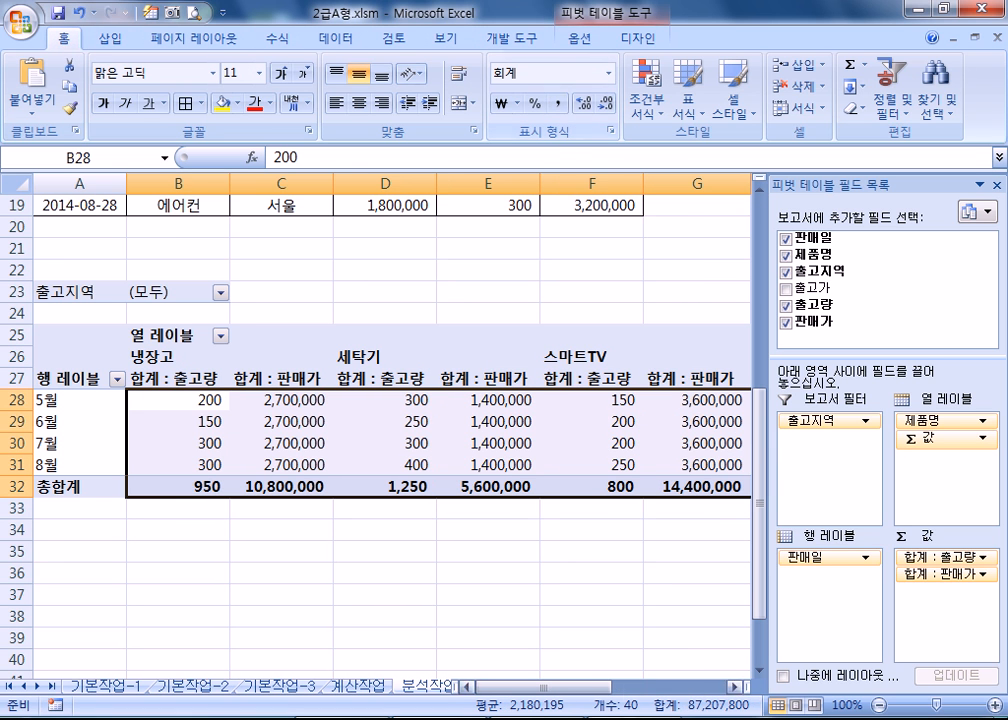
Step: Reapply the comma style to the pivot table values in B28:I32 and deselect the range
{"action": "scroll", "coordinate": [452, 464], "scroll_direction": "up", "scroll_amount": 4}
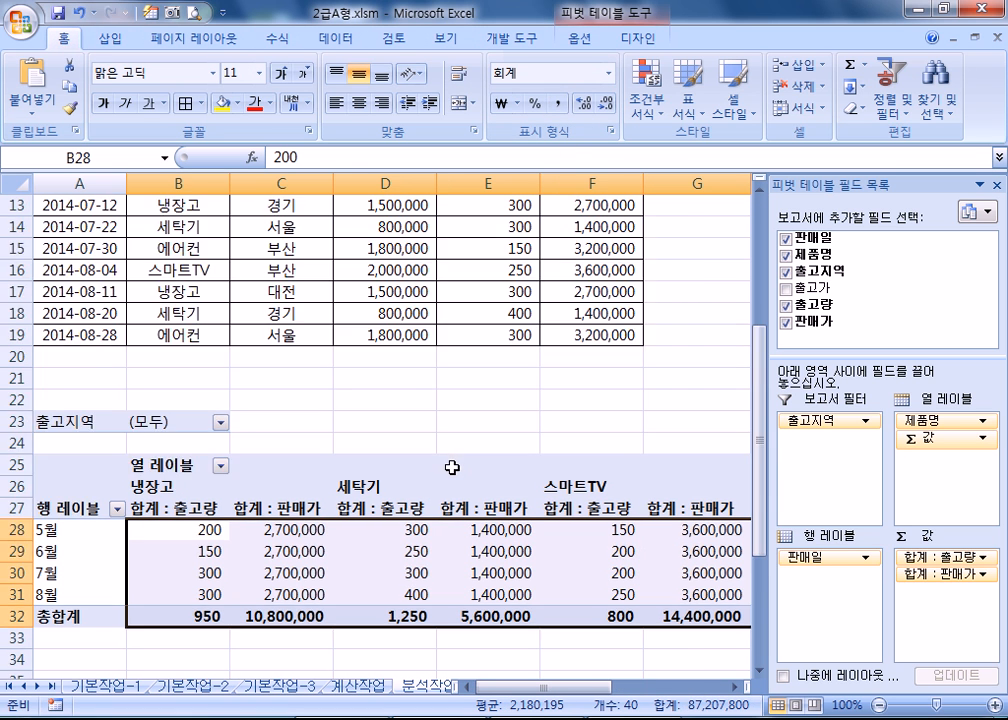
{"action": "scroll", "coordinate": [450, 407], "scroll_direction": "down", "scroll_amount": 3}
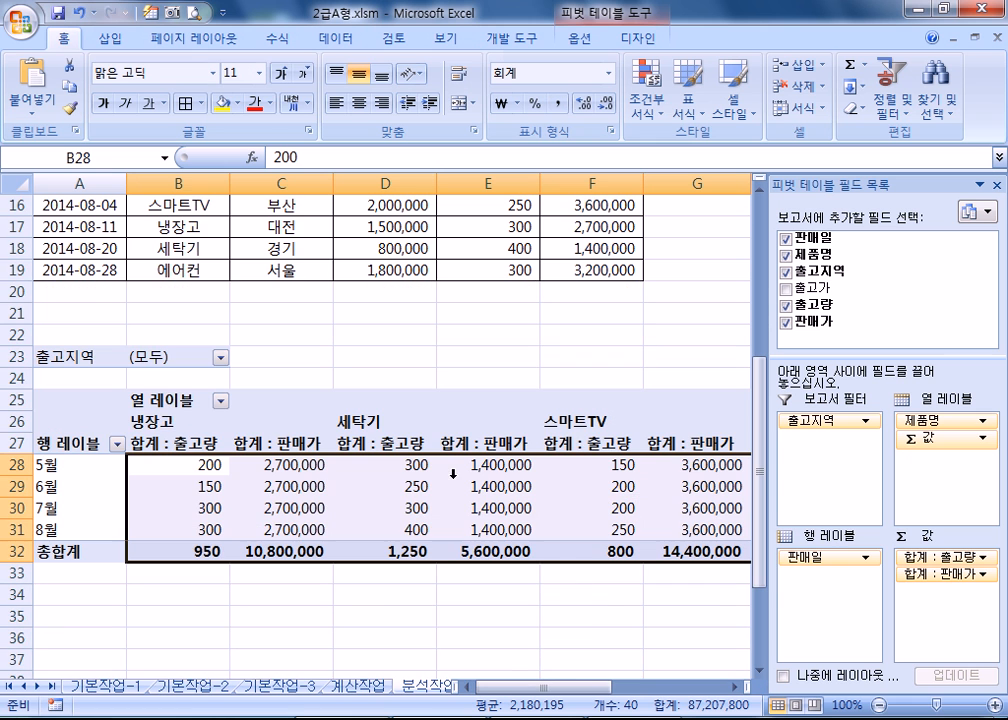
{"action": "left_click", "coordinate": [466, 348]}
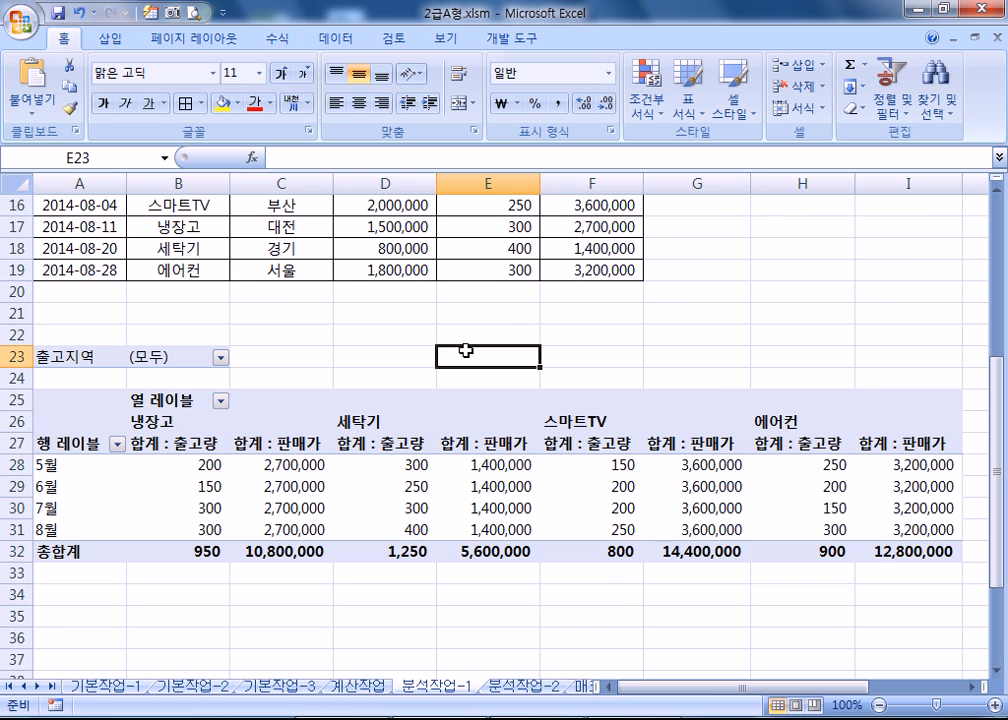
{"action": "left_click", "coordinate": [432, 483]}
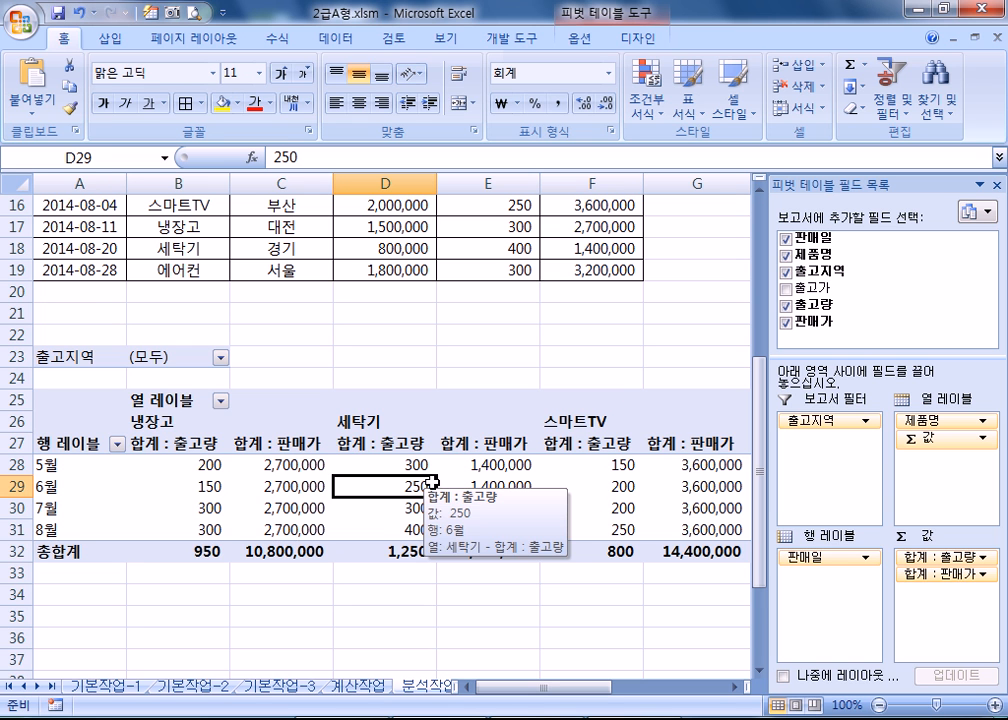
{"action": "left_click_drag", "start_coordinate": [187, 466], "coordinate": [553, 551]}
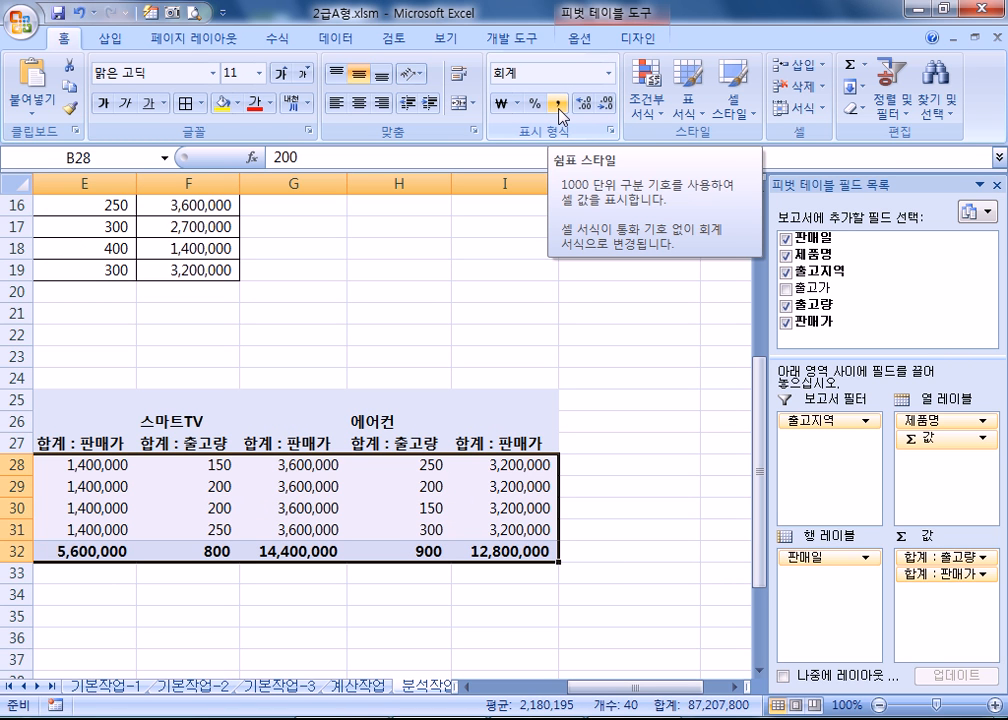
{"action": "left_click", "coordinate": [558, 105]}
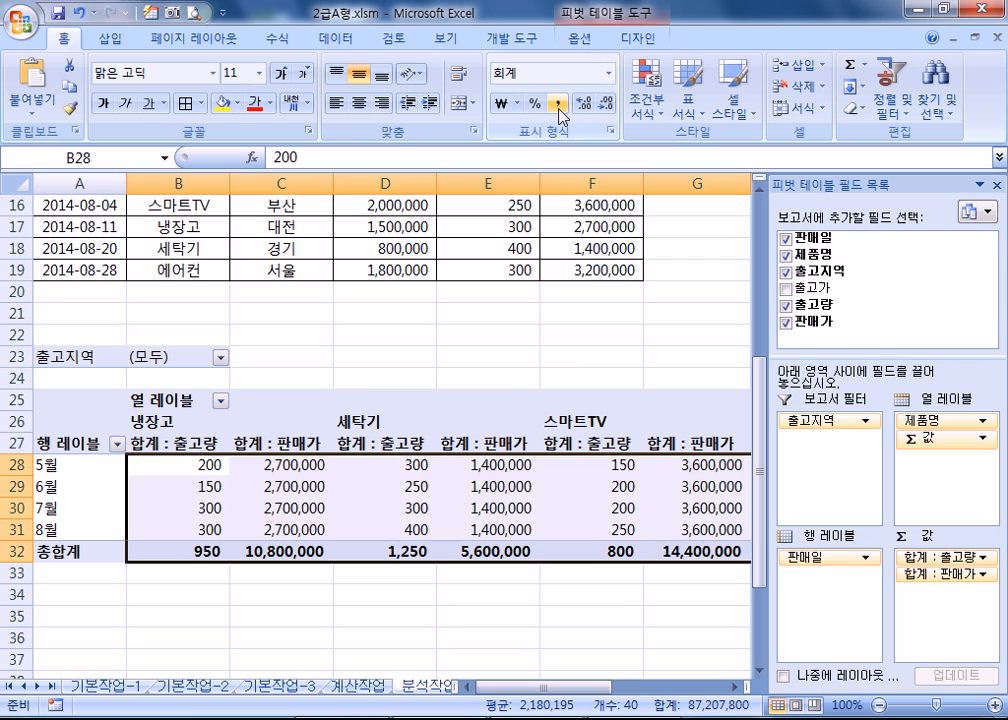
{"action": "left_click", "coordinate": [552, 521]}
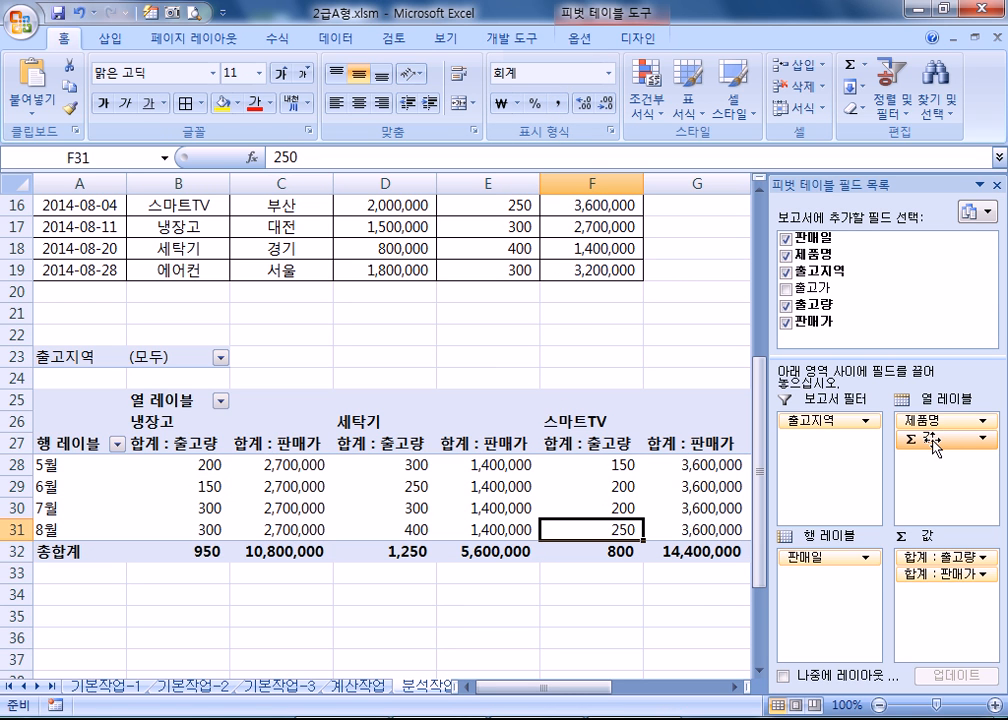
Step: Try the Σ 값 field among the row labels twice, returning it to the column labels below 제품명 each time
{"action": "left_click_drag", "start_coordinate": [950, 441], "coordinate": [820, 590]}
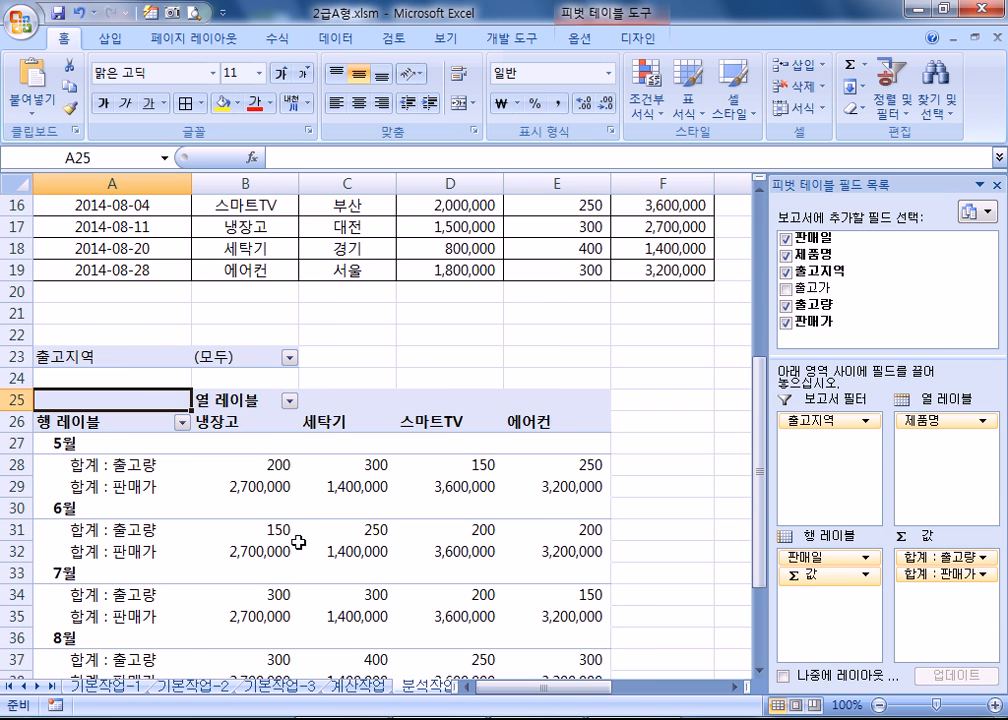
{"action": "scroll", "coordinate": [286, 533], "scroll_direction": "down", "scroll_amount": 3}
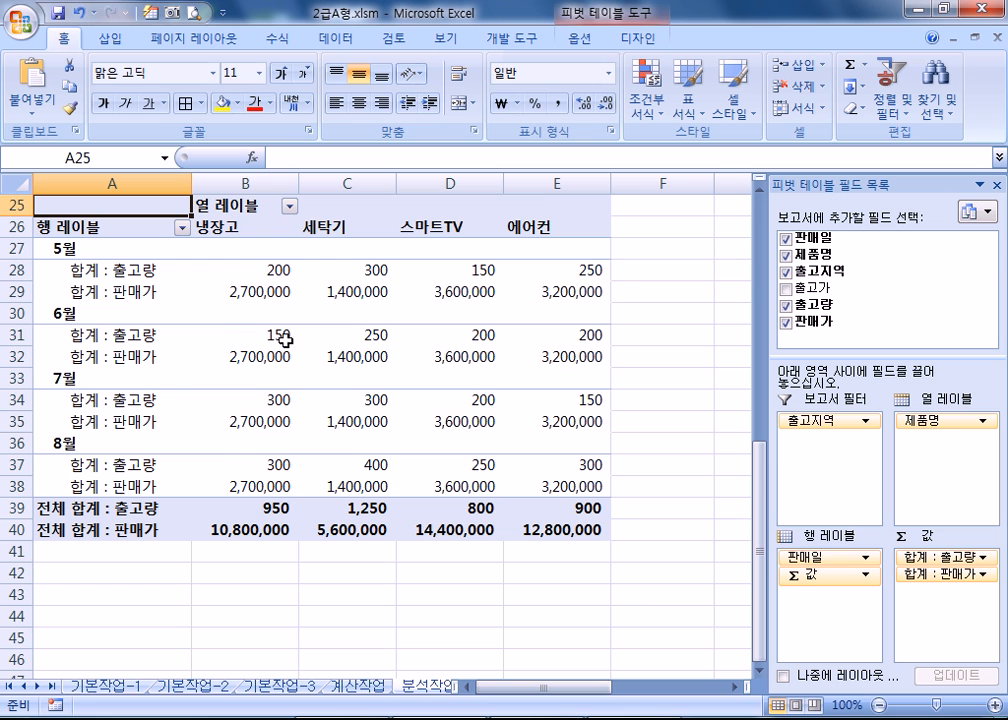
{"action": "left_click_drag", "start_coordinate": [820, 585], "coordinate": [925, 440]}
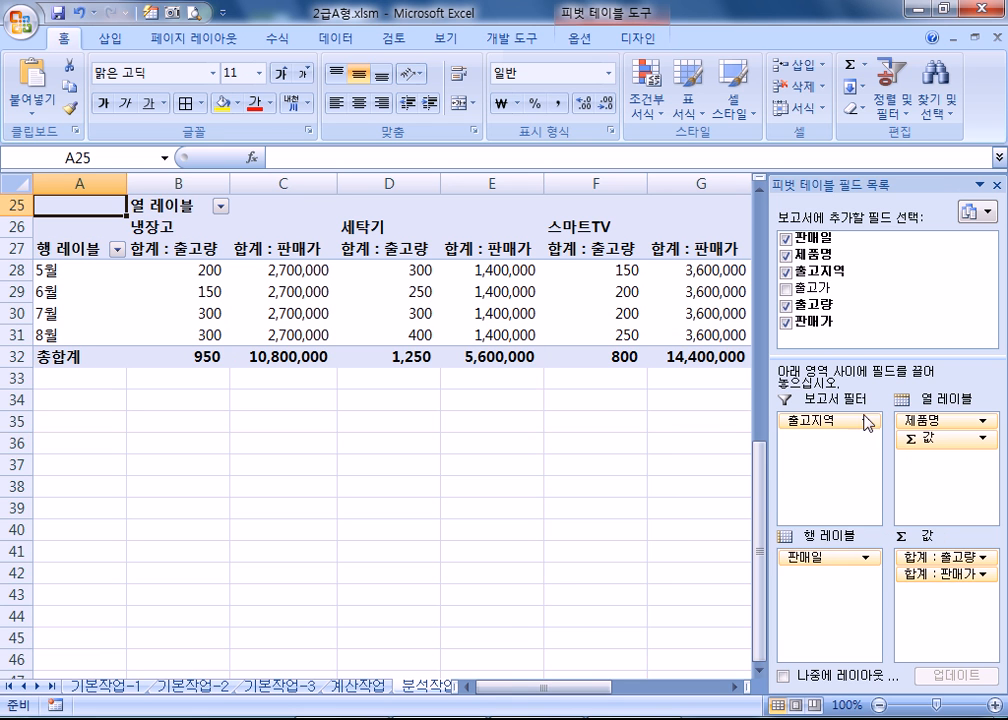
{"action": "left_click_drag", "start_coordinate": [938, 440], "coordinate": [832, 622]}
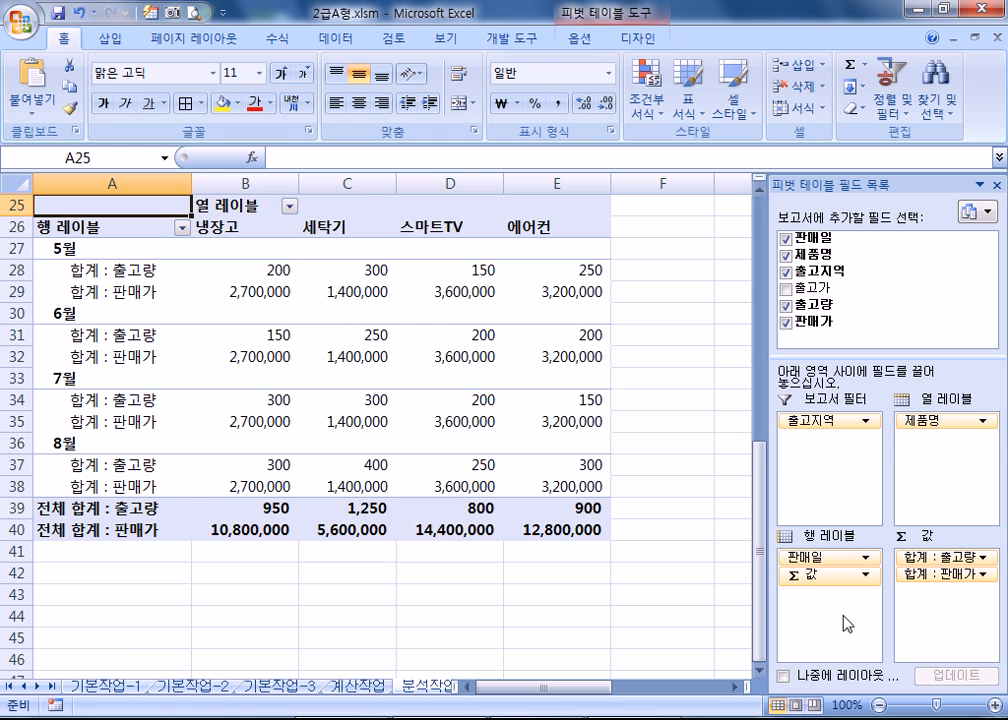
{"action": "left_click_drag", "start_coordinate": [832, 576], "coordinate": [940, 497]}
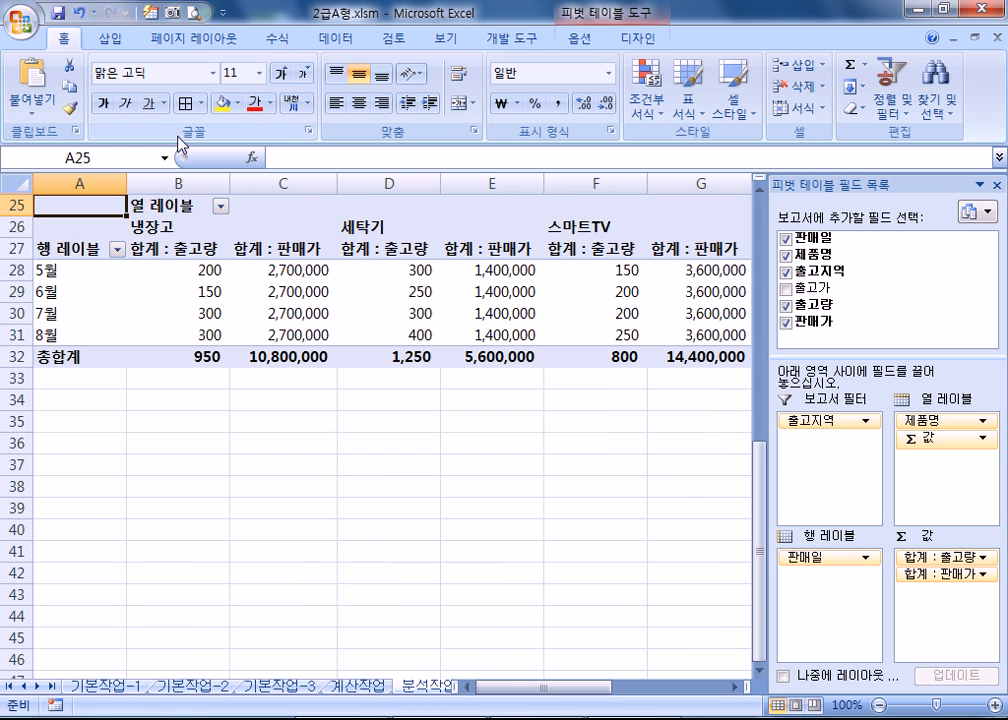
Step: Try the tabular (테이블 형식) and outline (개요 형식) report layouts on the pivot table and return it to compact form (압축 형식)
{"action": "left_click", "coordinate": [603, 42]}
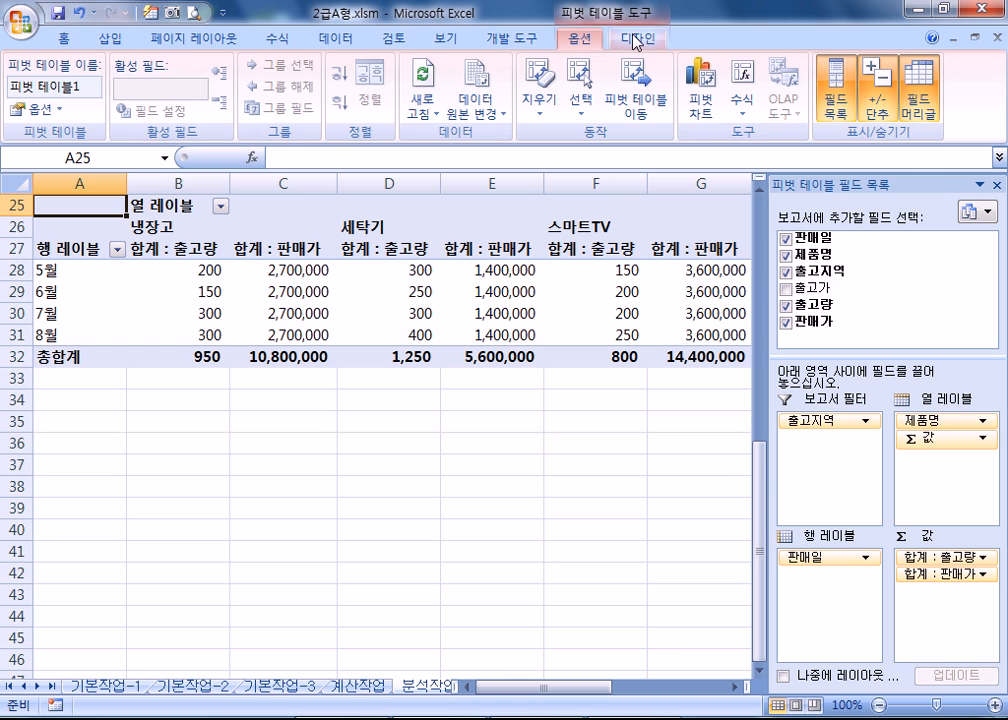
{"action": "left_click", "coordinate": [634, 42]}
{"action": "left_click", "coordinate": [126, 95]}
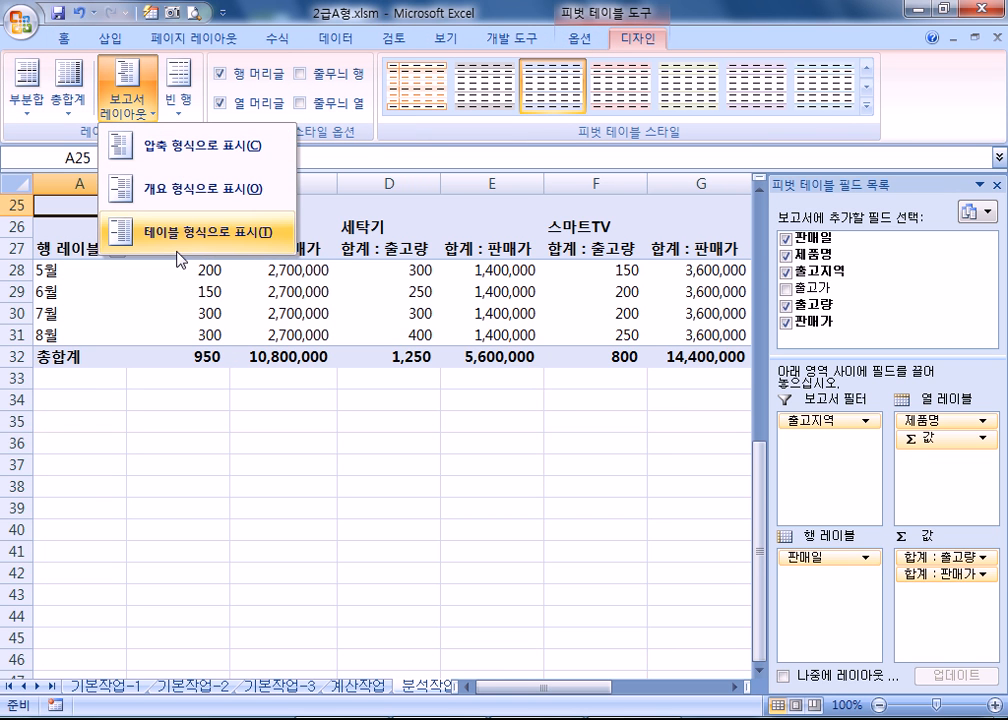
{"action": "left_click", "coordinate": [175, 248]}
{"action": "left_click", "coordinate": [126, 100]}
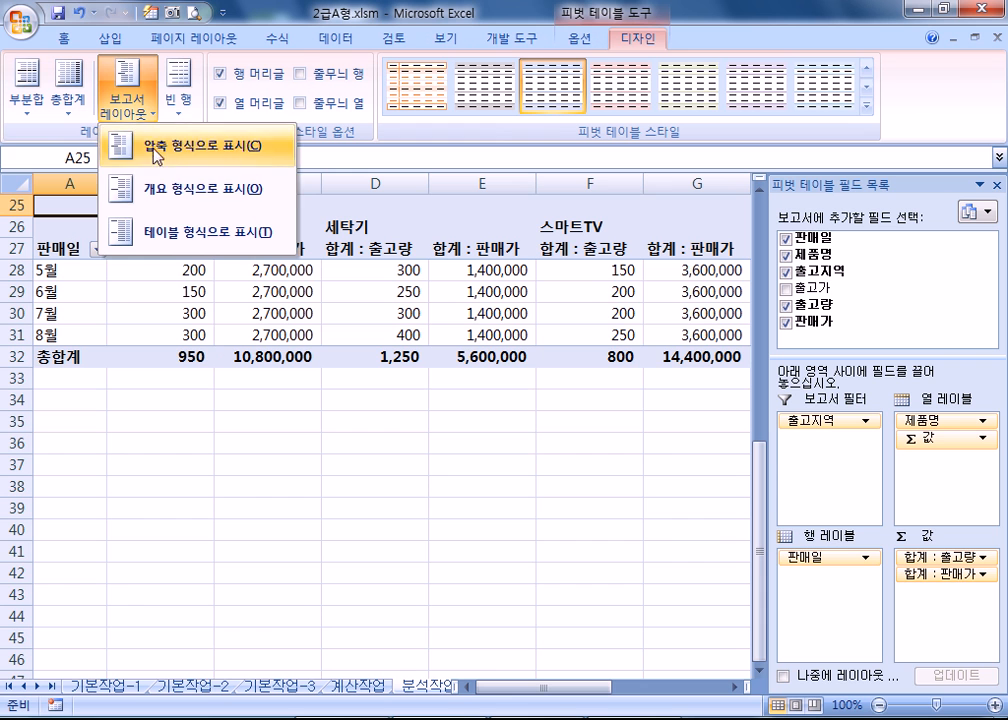
{"action": "left_click", "coordinate": [160, 190]}
{"action": "left_click", "coordinate": [126, 100]}
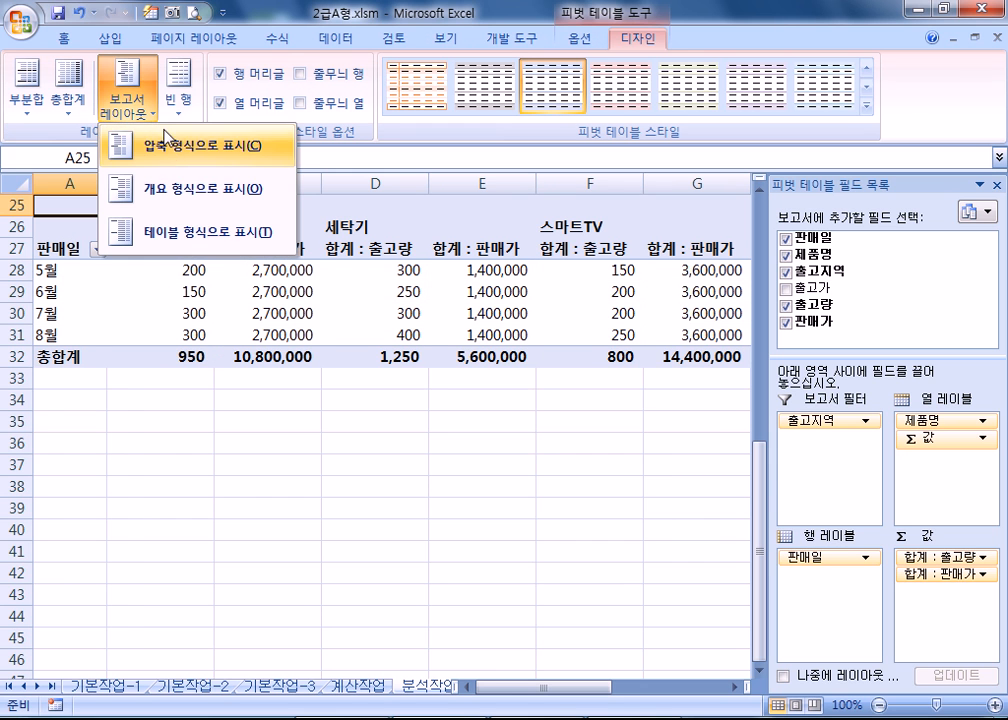
{"action": "left_click", "coordinate": [170, 155]}
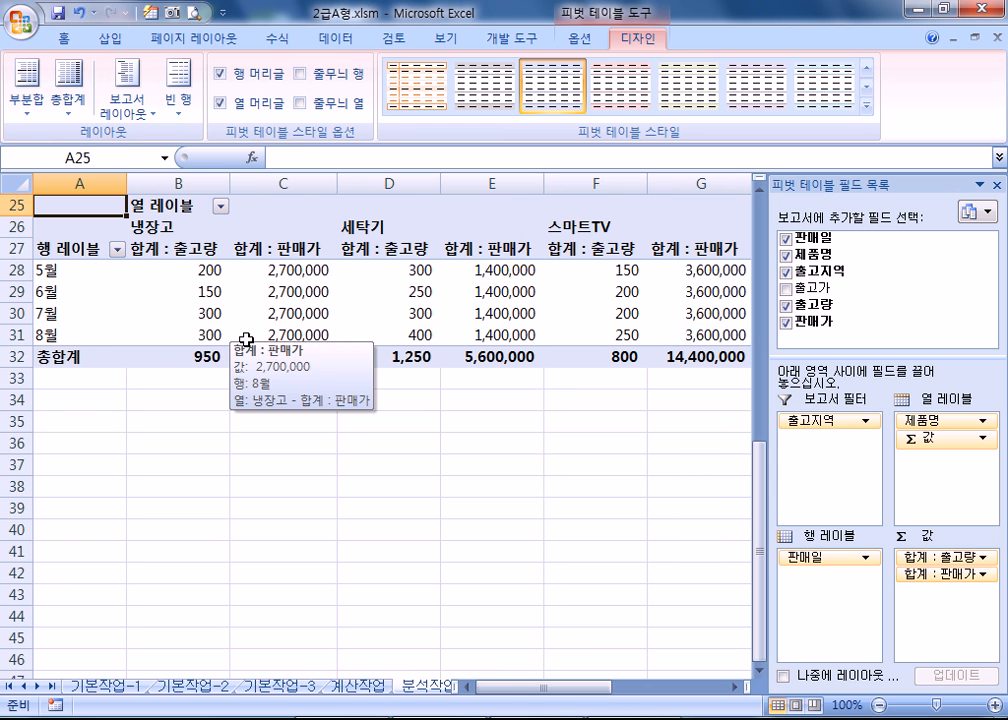
Step: Undo the last three pivot table changes and move the Σ 값 field from the row labels to the column labels below 제품명
{"action": "key", "text": "ctrl+z"}
{"action": "key", "text": "ctrl+z"}
{"action": "key", "text": "ctrl+z"}
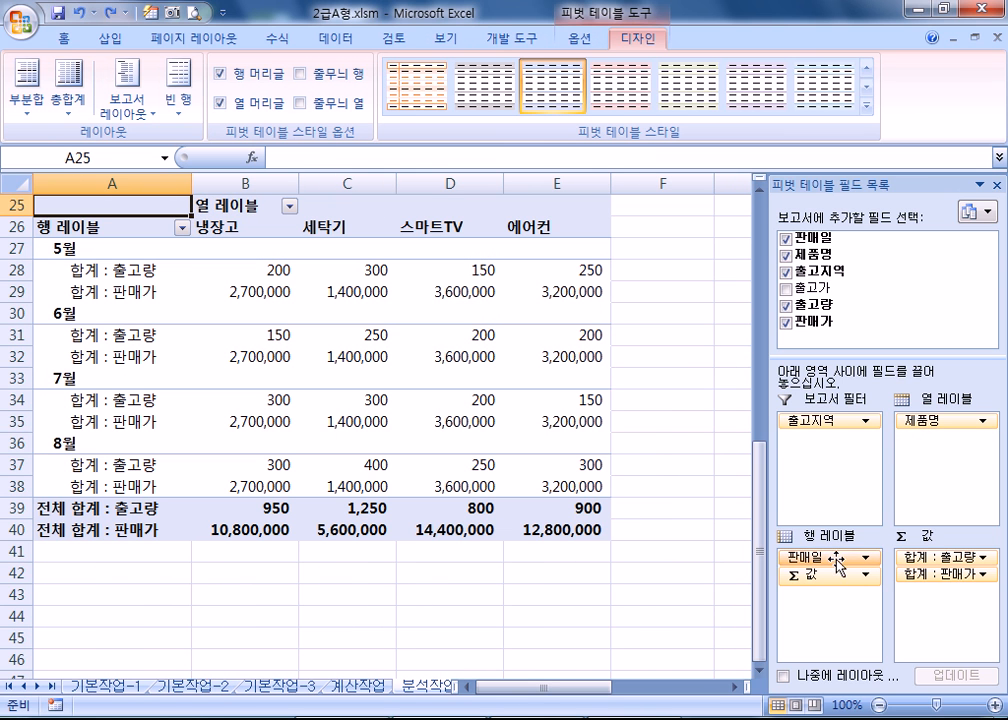
{"action": "left_click_drag", "start_coordinate": [823, 576], "coordinate": [955, 505]}
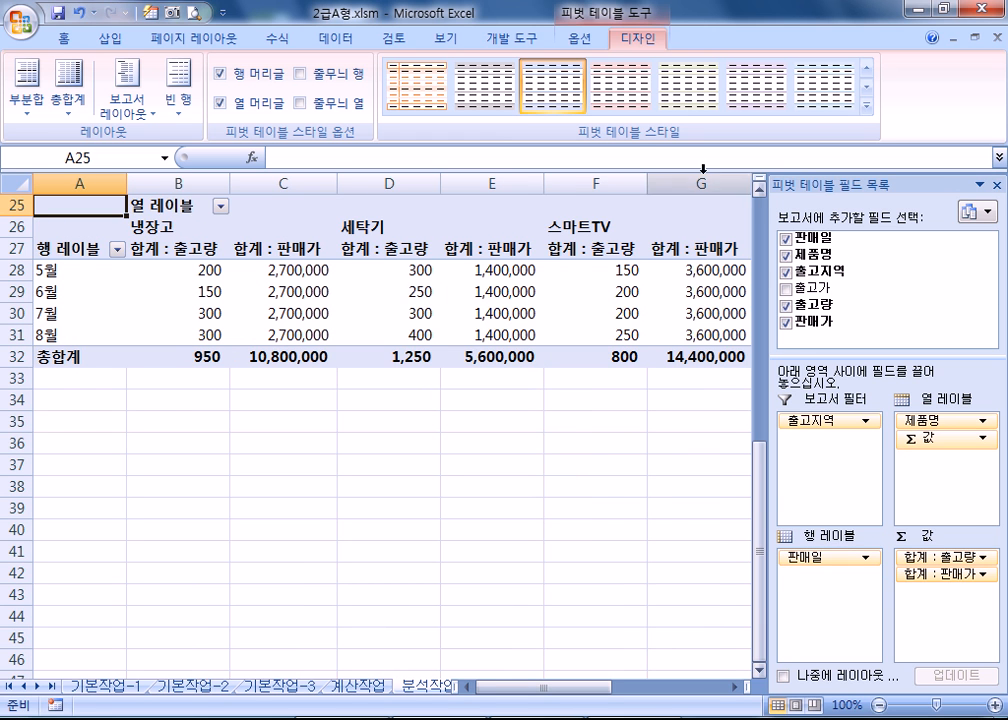
{"action": "left_click", "coordinate": [126, 103]}
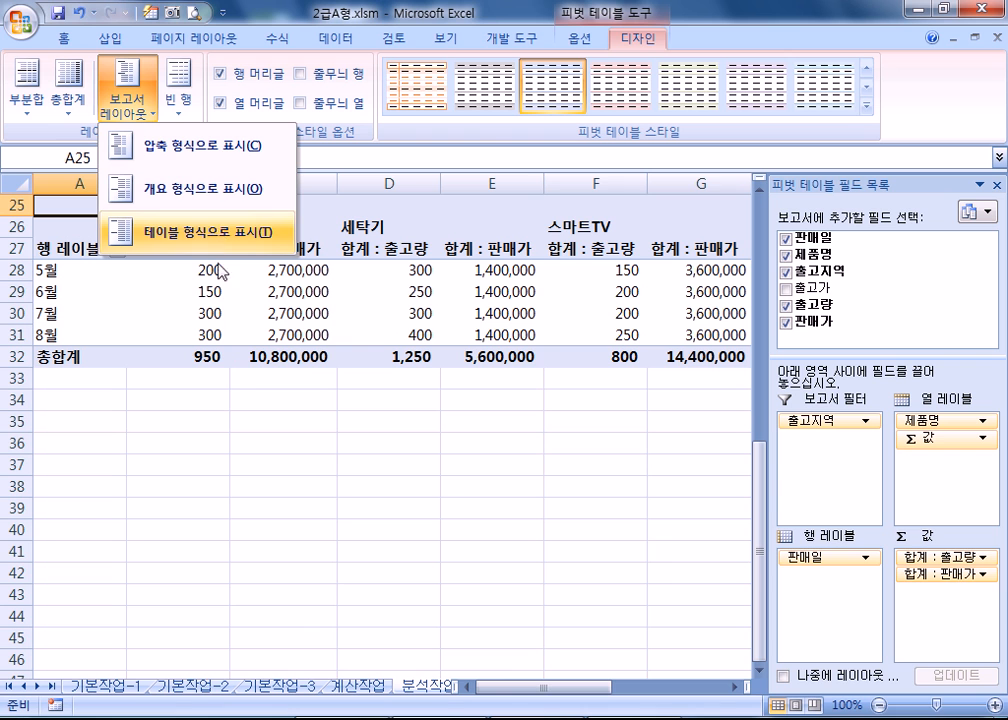
{"action": "left_click", "coordinate": [250, 338]}
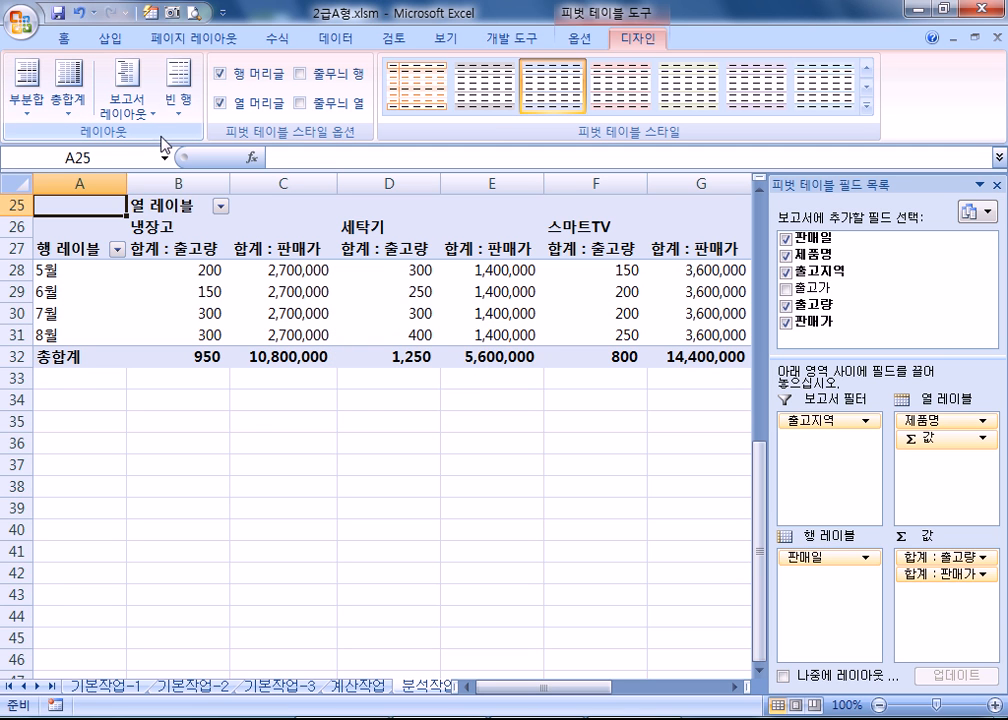
{"action": "left_click", "coordinate": [583, 45]}
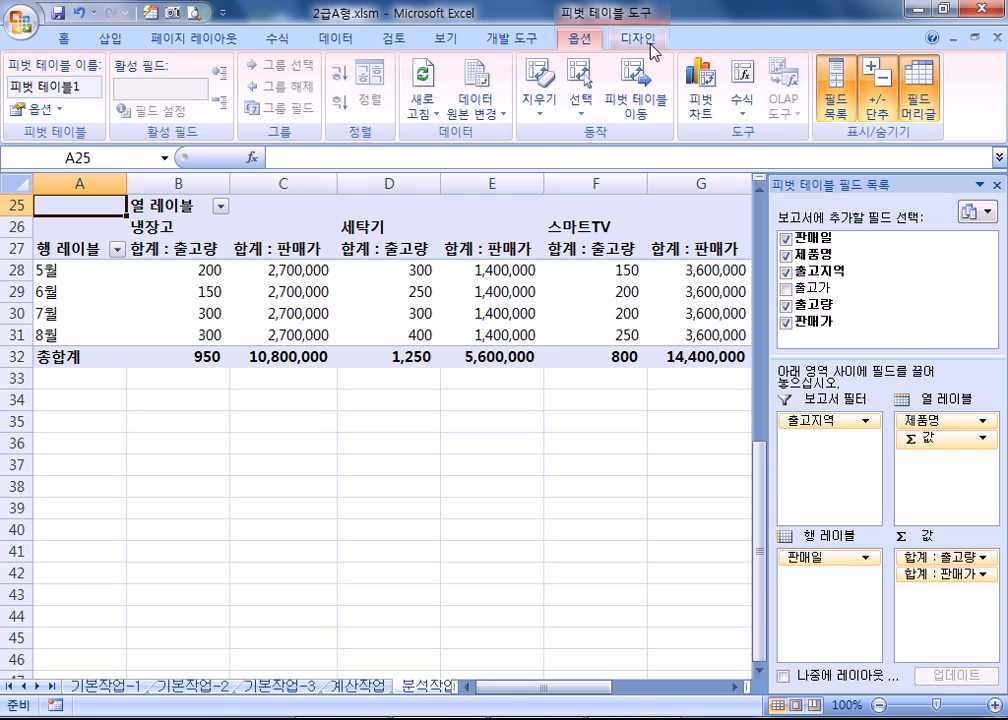
{"action": "left_click", "coordinate": [650, 46]}
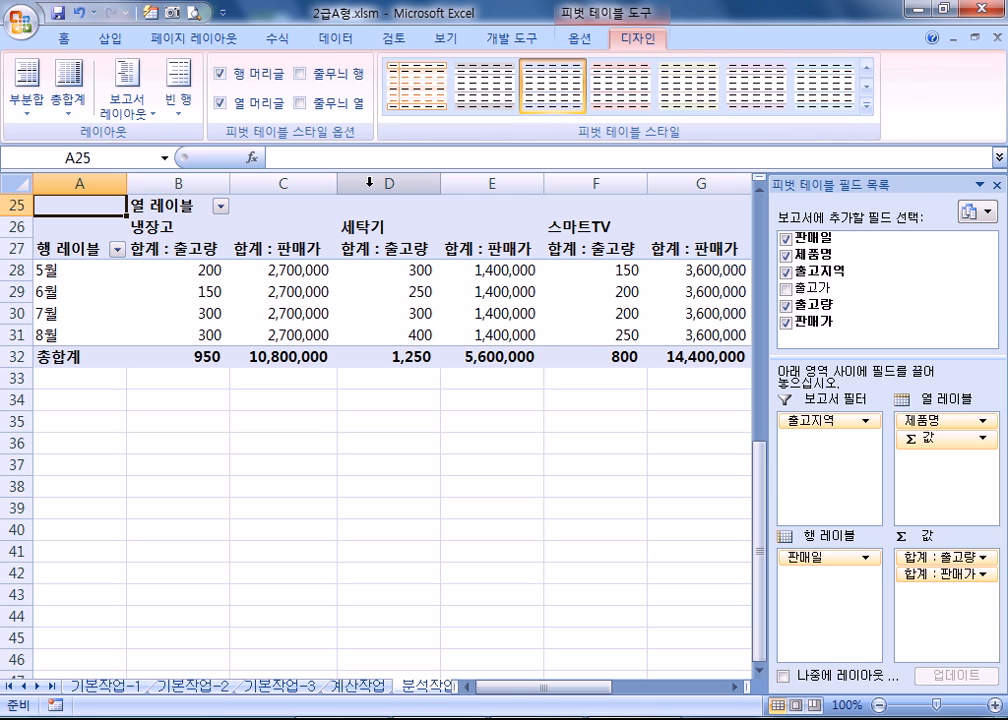
{"action": "left_click", "coordinate": [128, 105]}
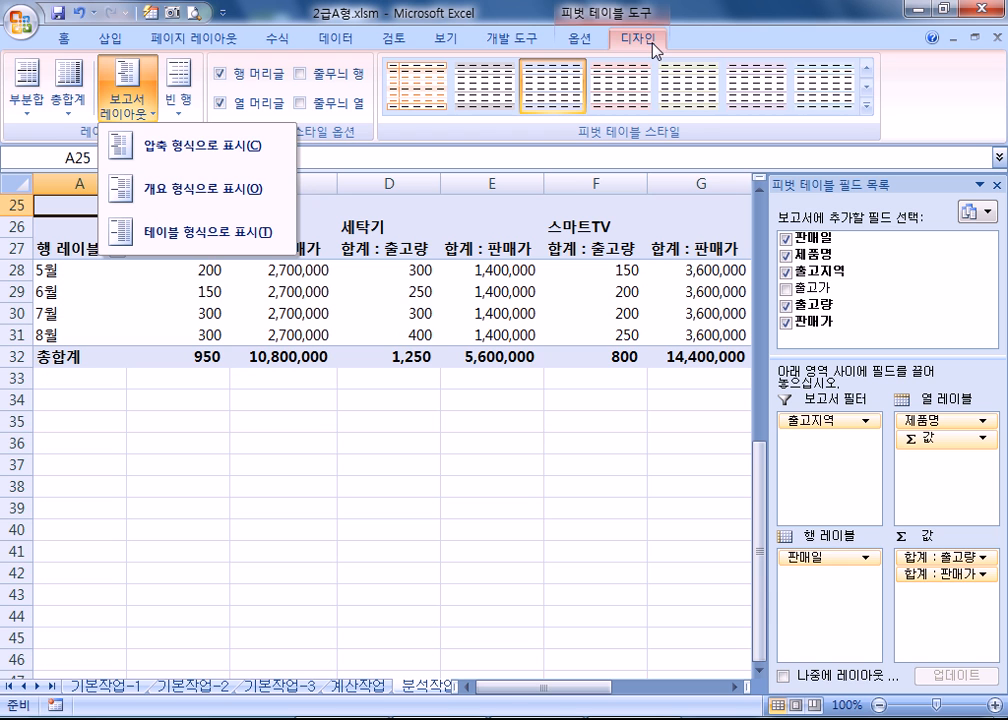
{"action": "left_click", "coordinate": [392, 42]}
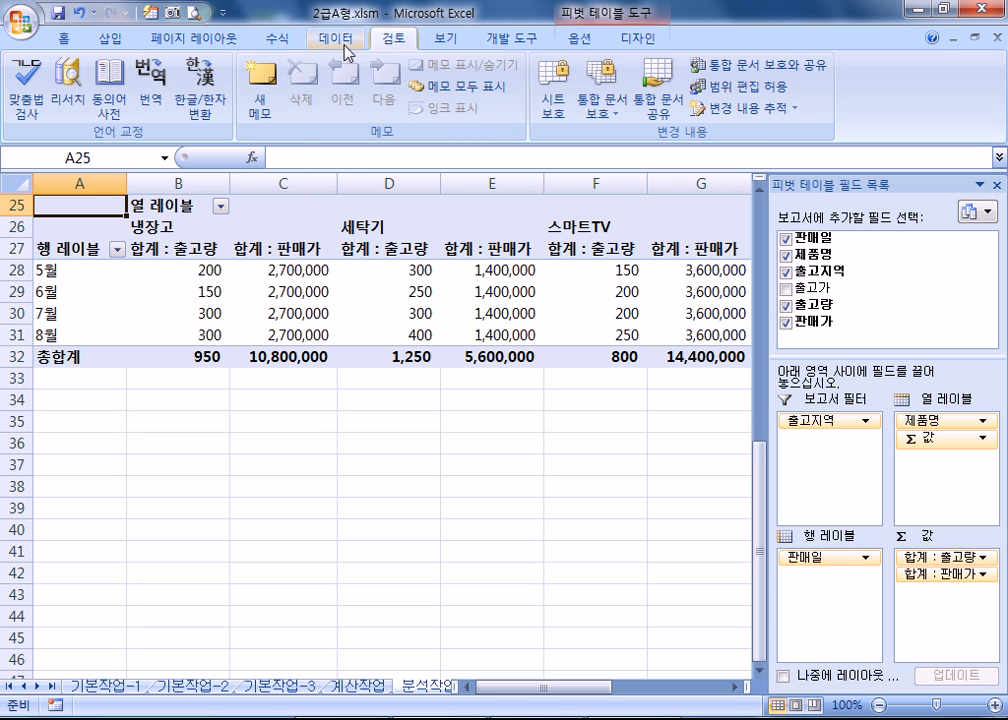
{"action": "left_click", "coordinate": [340, 40]}
{"action": "left_click", "coordinate": [277, 40]}
{"action": "left_click", "coordinate": [212, 47]}
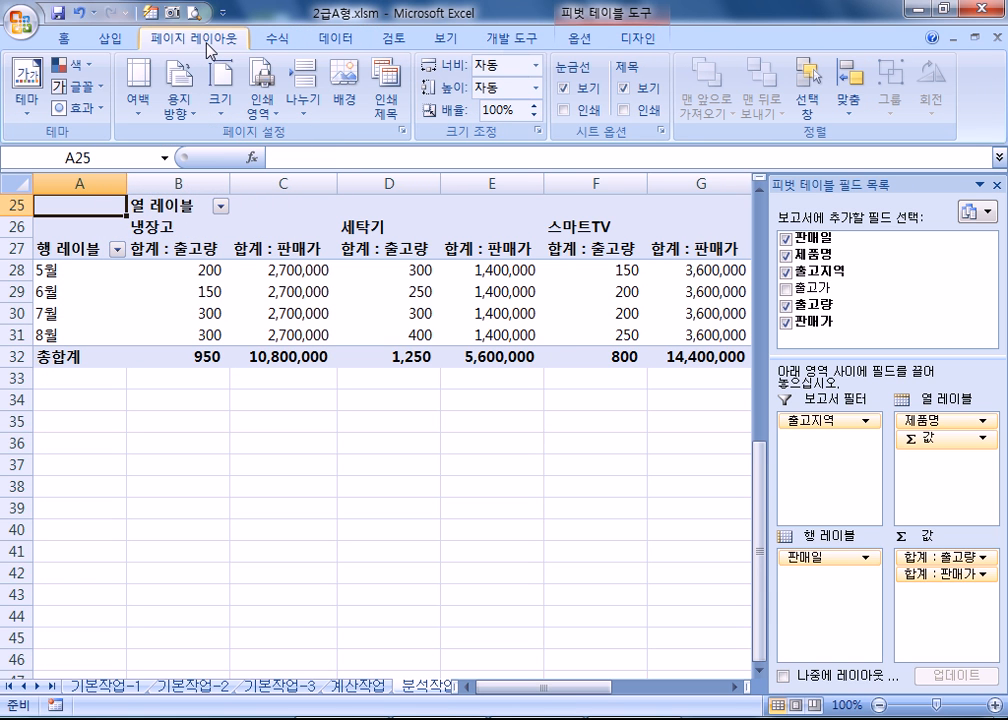
Step: Examine the subtotal (부분합) and grand total (총합계) display options for the pivot table
{"action": "left_click", "coordinate": [310, 268]}
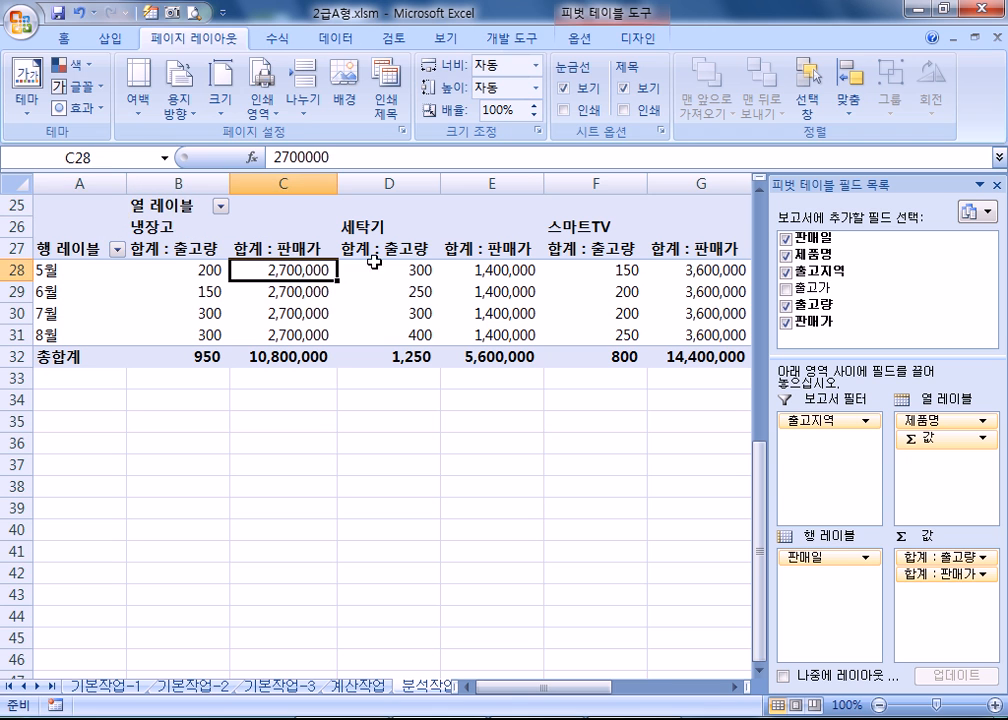
{"action": "left_click", "coordinate": [651, 42]}
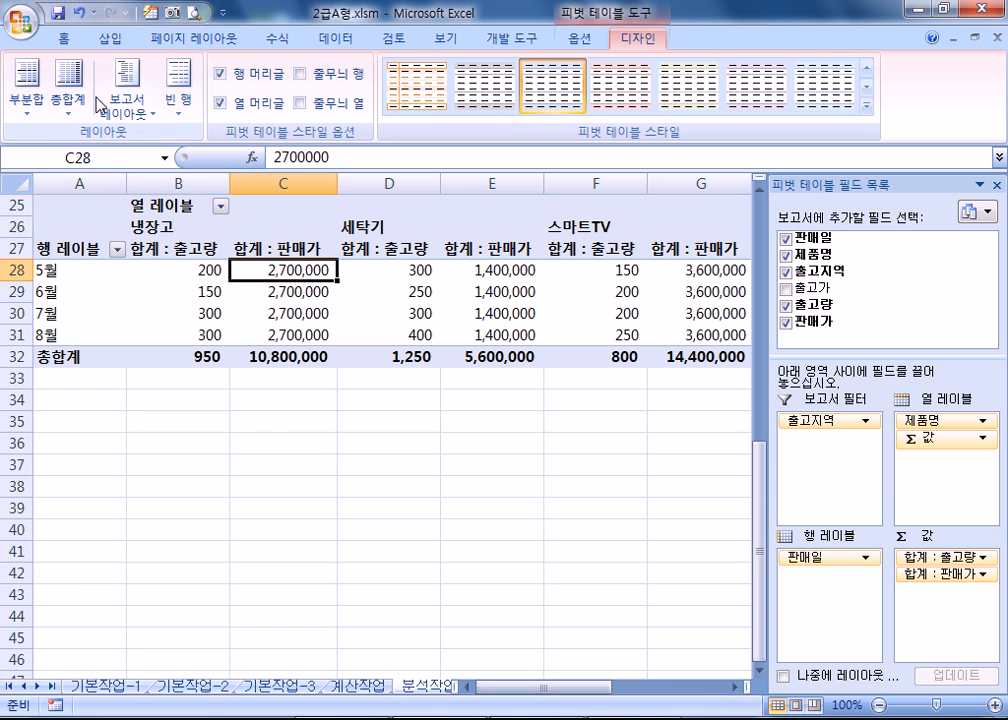
{"action": "left_click", "coordinate": [27, 100]}
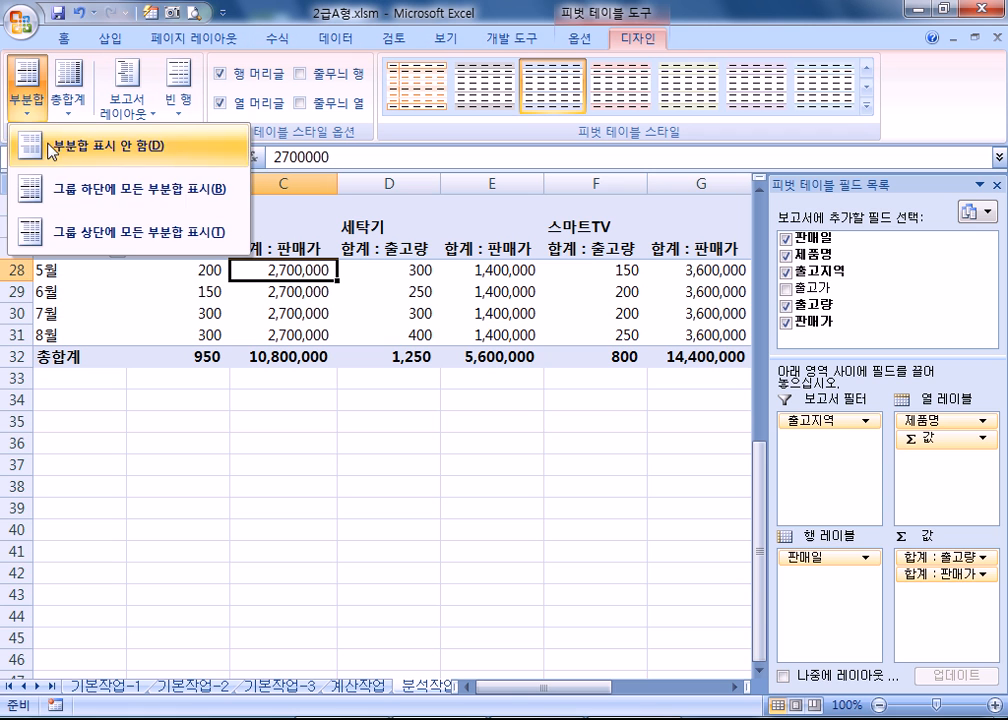
{"action": "left_click", "coordinate": [66, 92]}
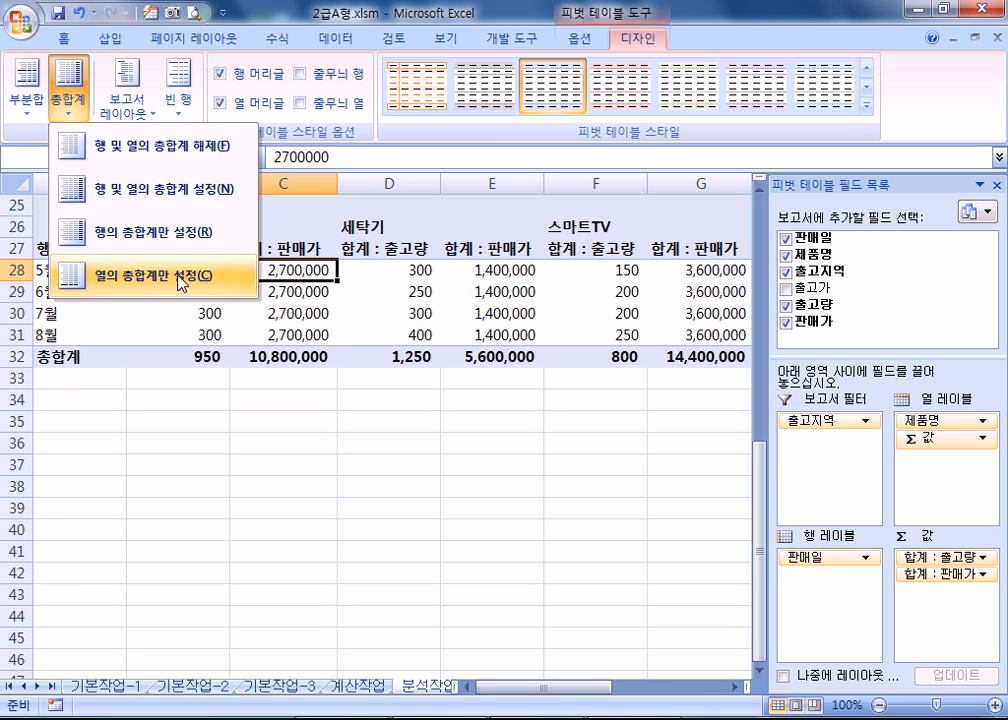
Step: Try the pivot table's grand totals switched off, for columns only, and for rows only
{"action": "left_click", "coordinate": [178, 145]}
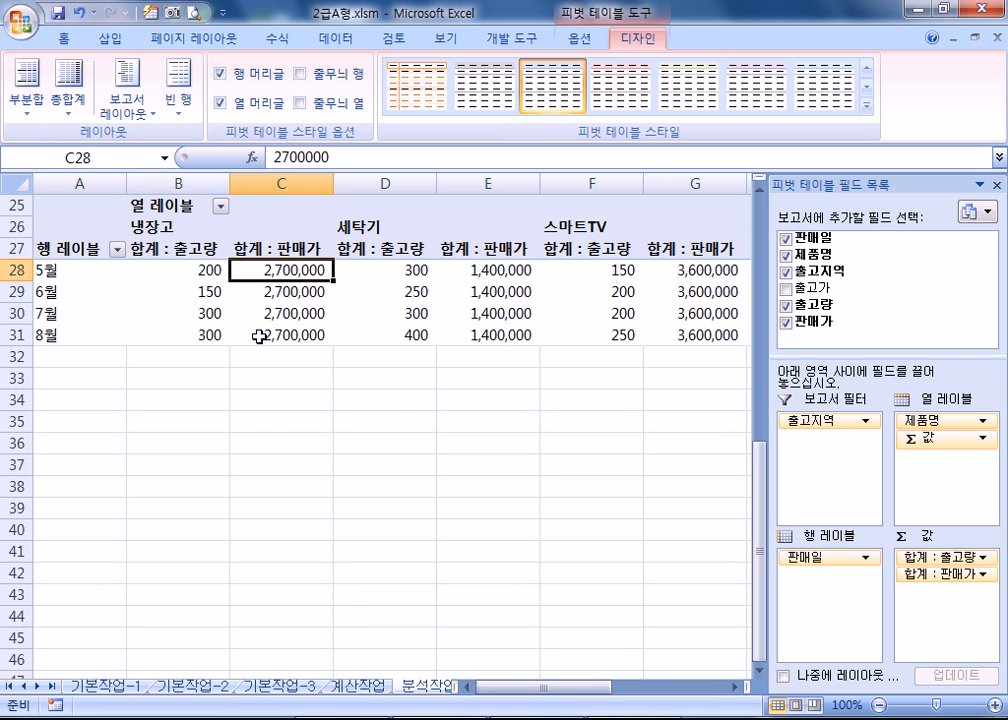
{"action": "left_click", "coordinate": [69, 100]}
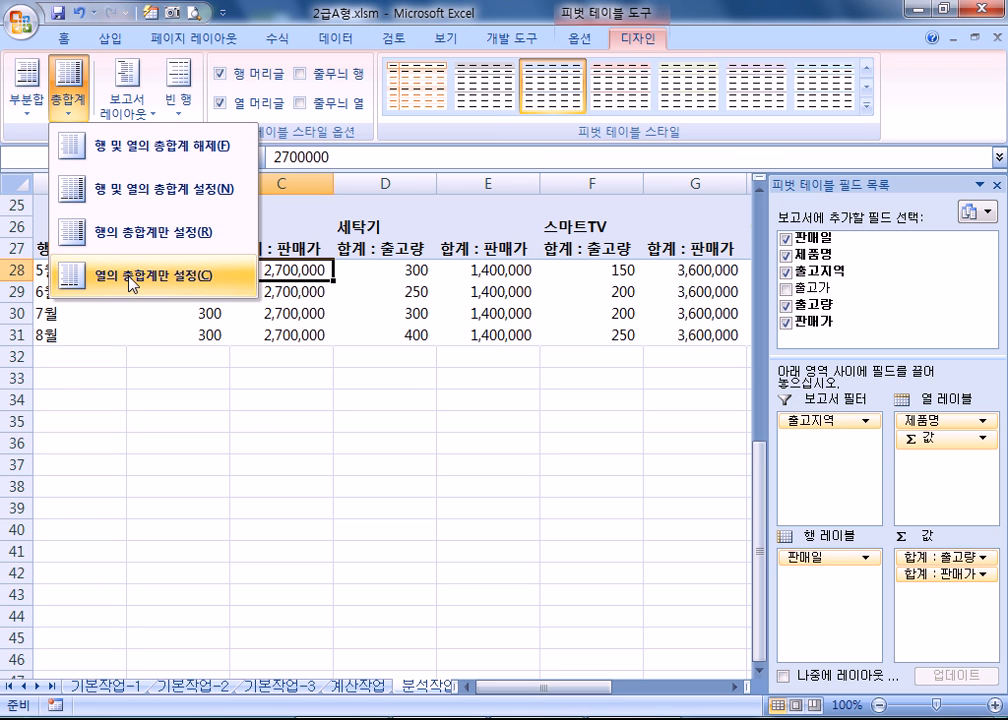
{"action": "left_click", "coordinate": [132, 280]}
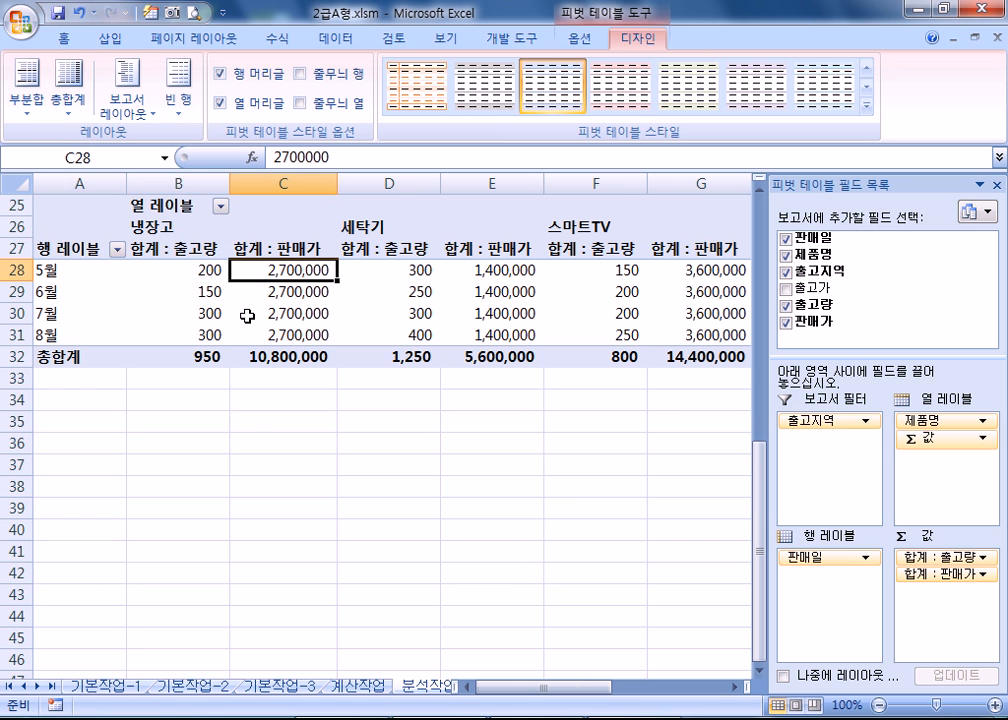
{"action": "left_click", "coordinate": [69, 100]}
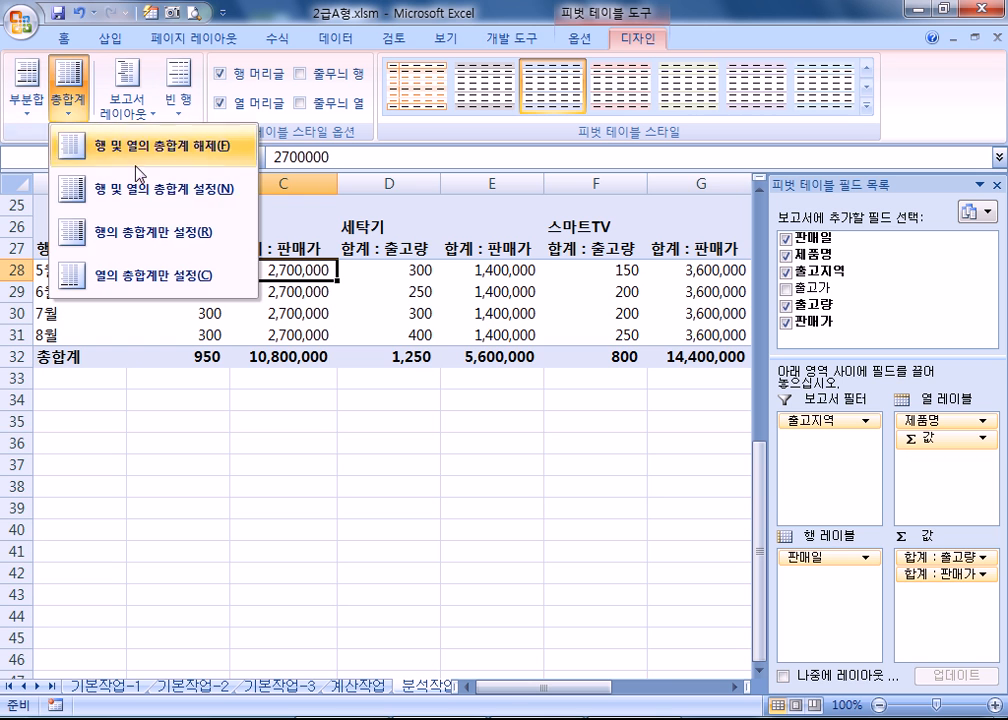
{"action": "left_click", "coordinate": [149, 240]}
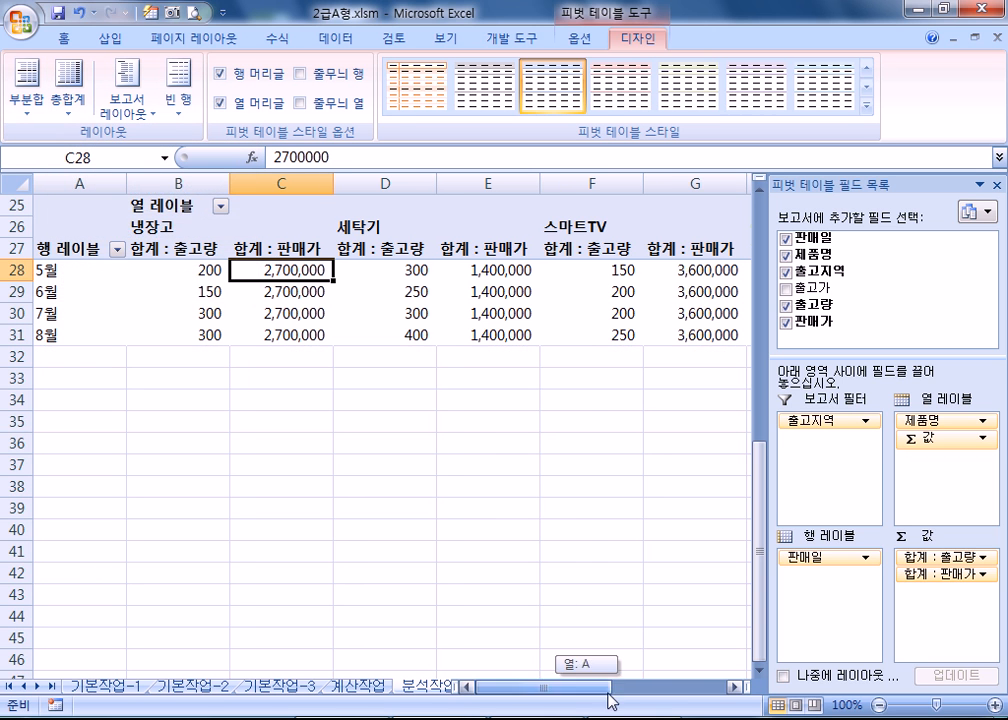
{"action": "left_click_drag", "start_coordinate": [590, 700], "coordinate": [720, 693]}
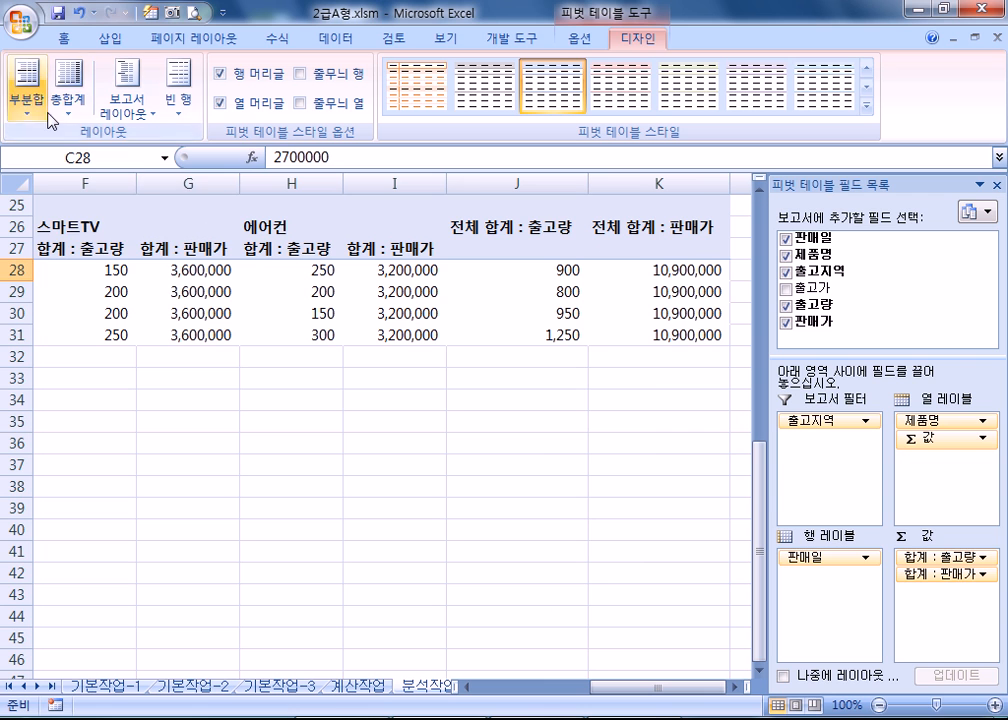
Step: Set the pivot table to show grand totals for columns only
{"action": "left_click", "coordinate": [69, 100]}
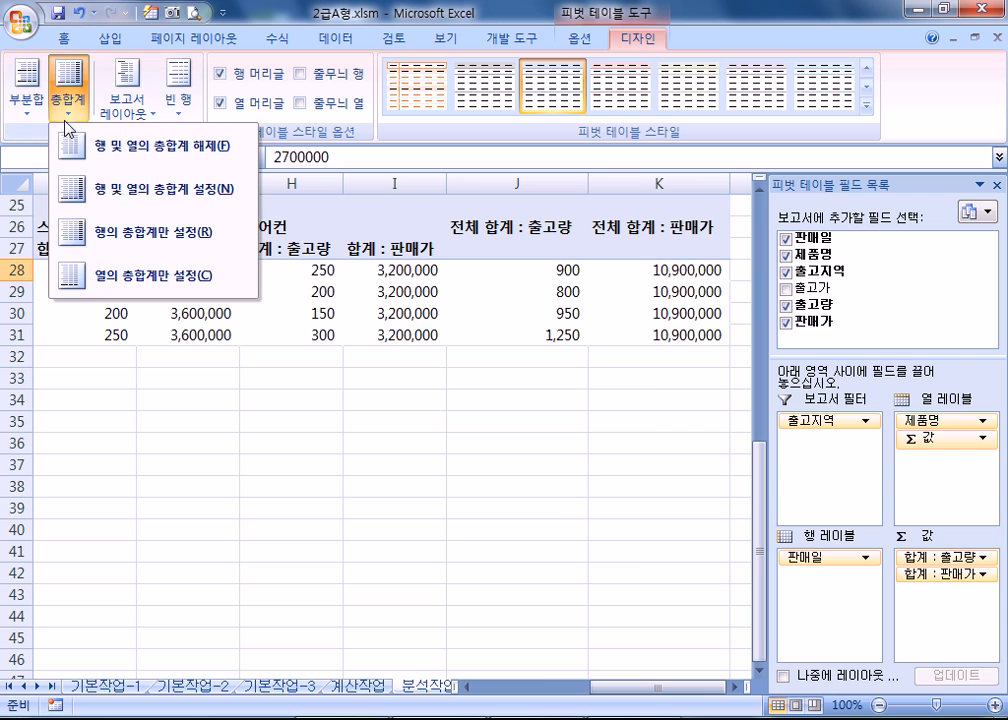
{"action": "left_click", "coordinate": [133, 284]}
{"action": "left_click", "coordinate": [115, 290]}
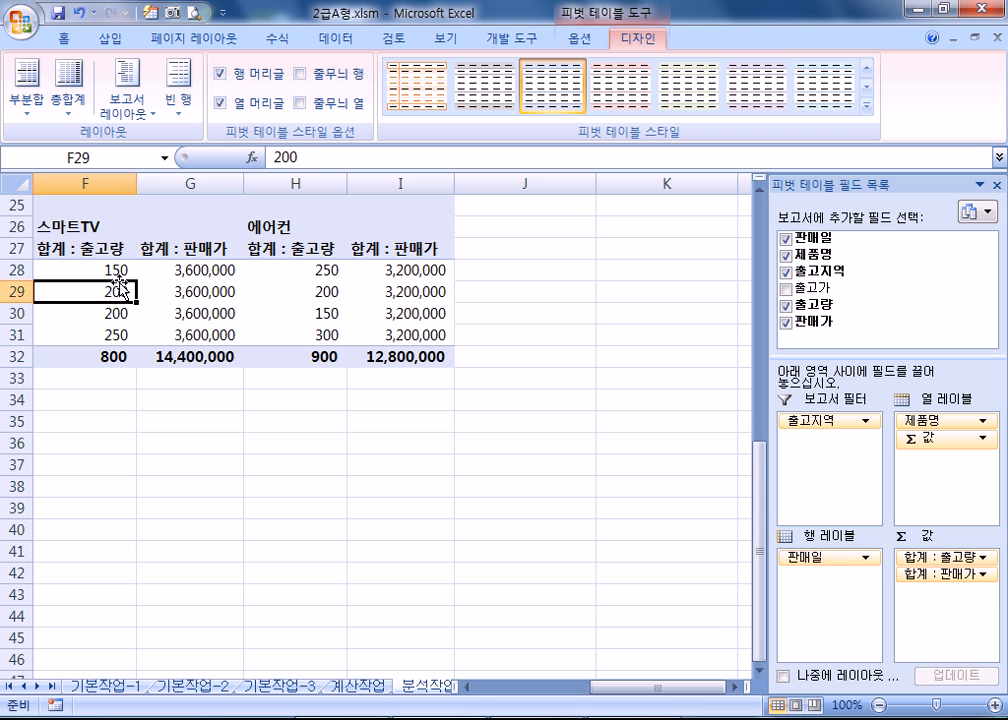
Step: Check the row and column grand total settings in the pivot table options and among the grand total layout choices
{"action": "left_click", "coordinate": [579, 38]}
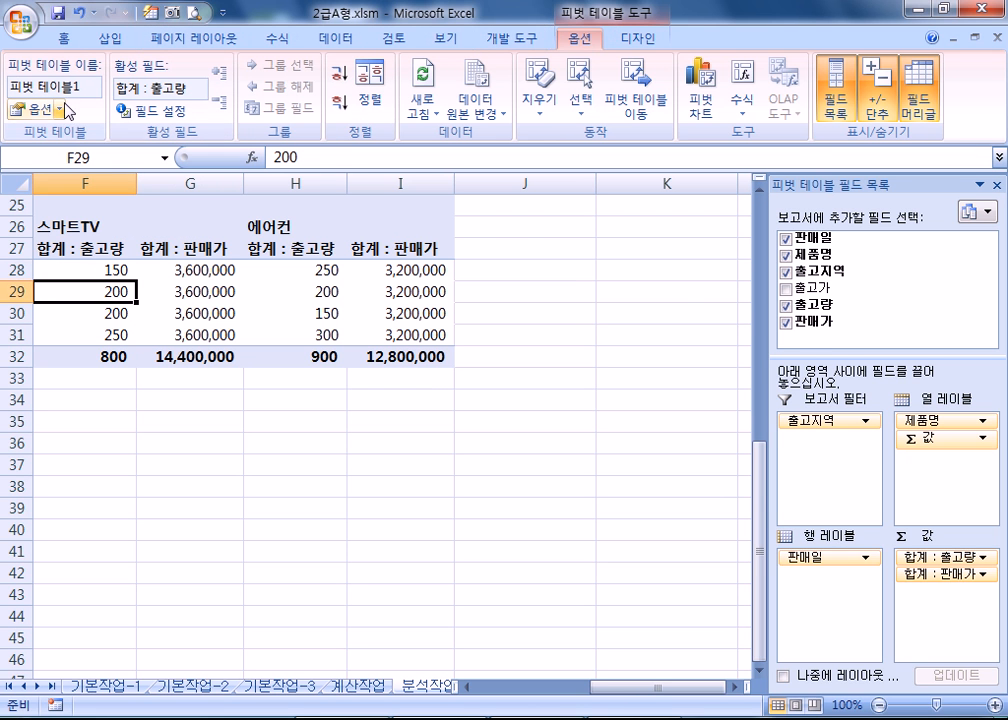
{"action": "left_click", "coordinate": [32, 108]}
{"action": "left_click", "coordinate": [486, 76]}
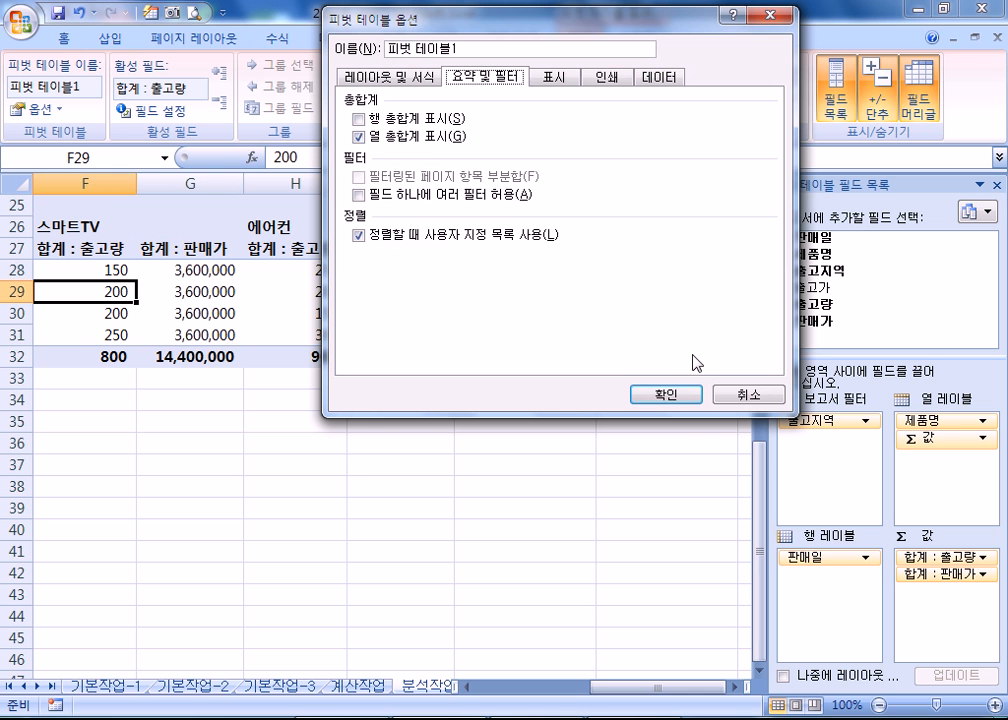
{"action": "left_click", "coordinate": [682, 394]}
{"action": "left_click", "coordinate": [636, 38]}
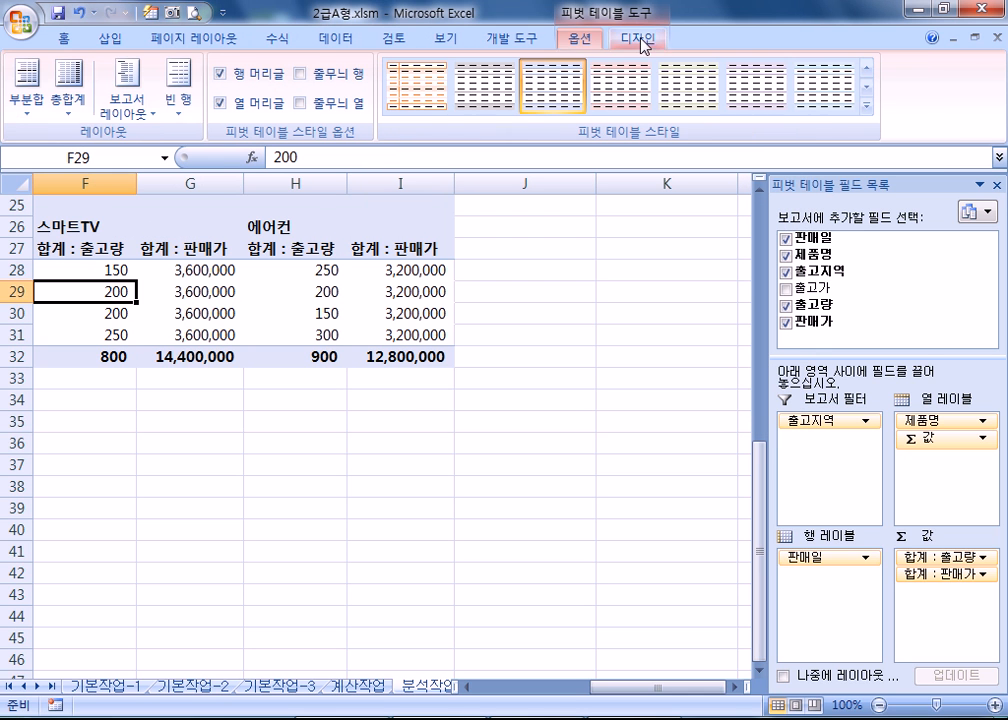
{"action": "left_click", "coordinate": [66, 100]}
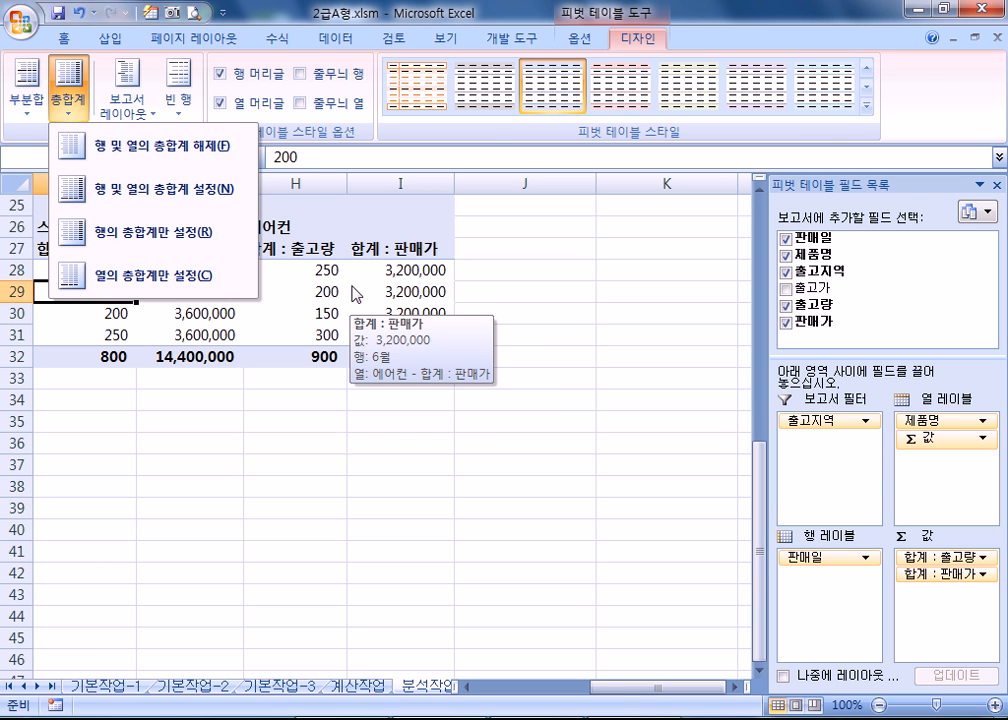
{"action": "key", "text": "Escape"}
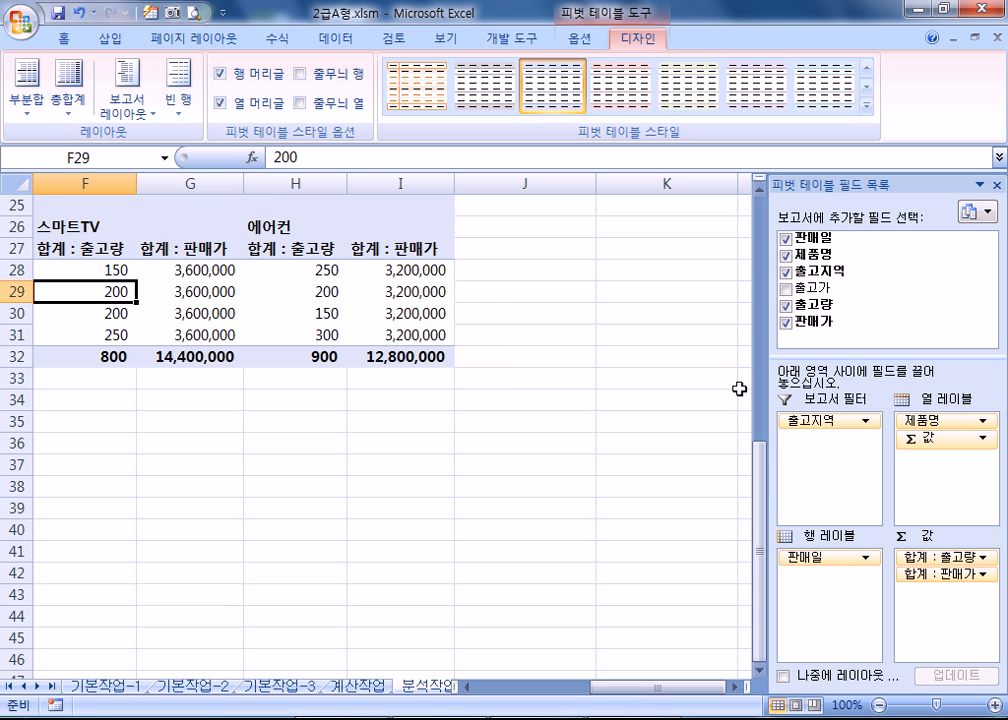
Step: Apply the comma style to the pivot table values and grand totals in B28:I32
{"action": "left_click_drag", "start_coordinate": [405, 357], "coordinate": [164, 277]}
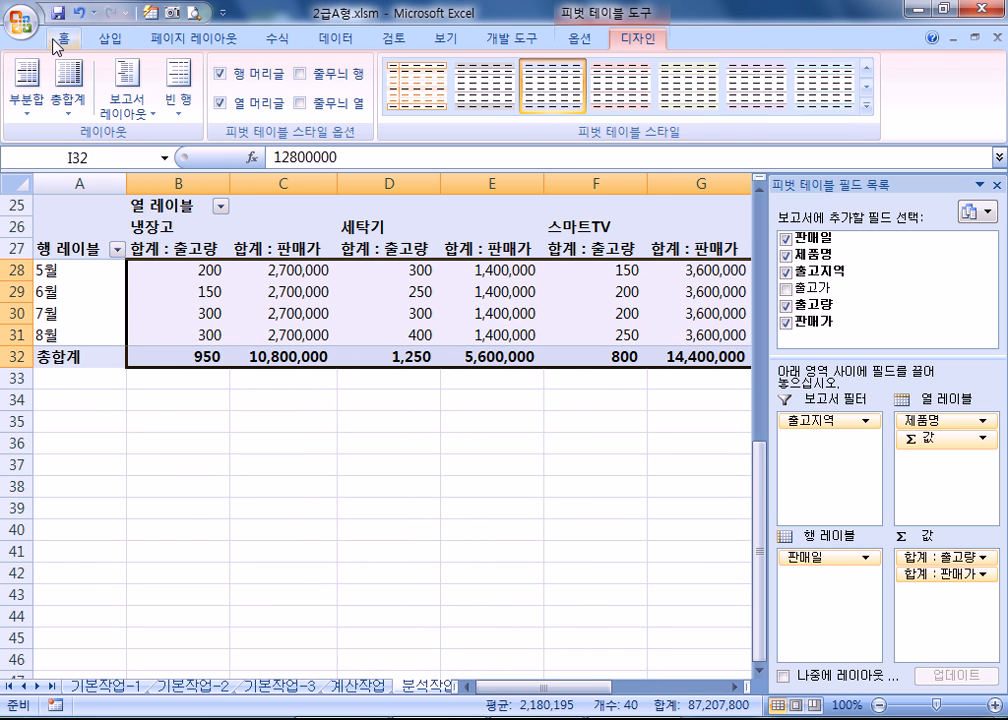
{"action": "left_click", "coordinate": [62, 38]}
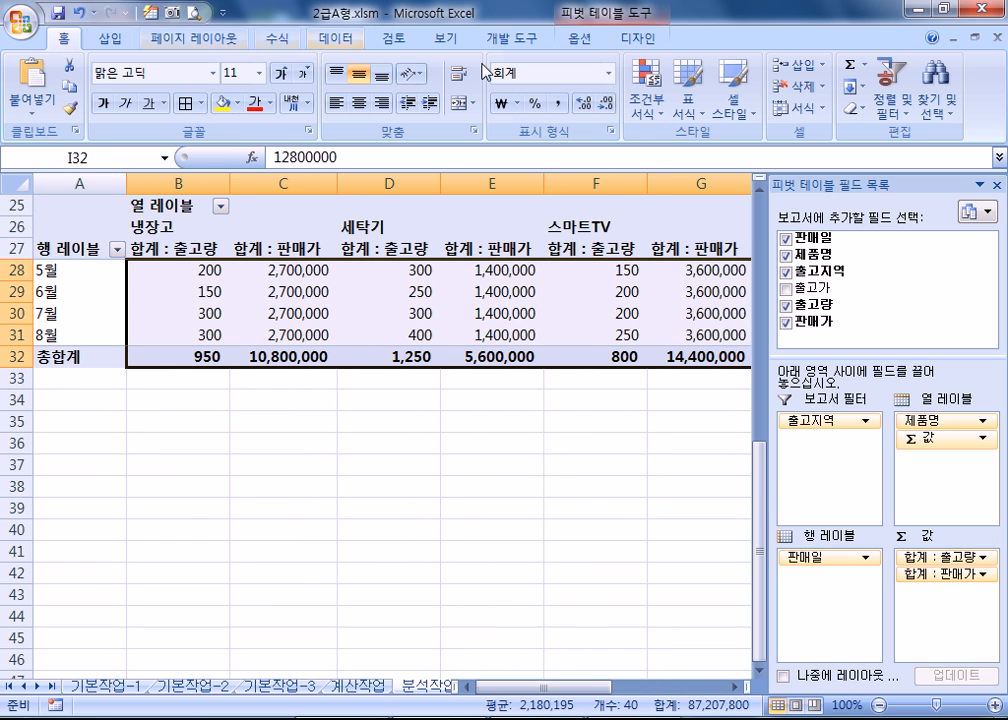
{"action": "left_click", "coordinate": [560, 107]}
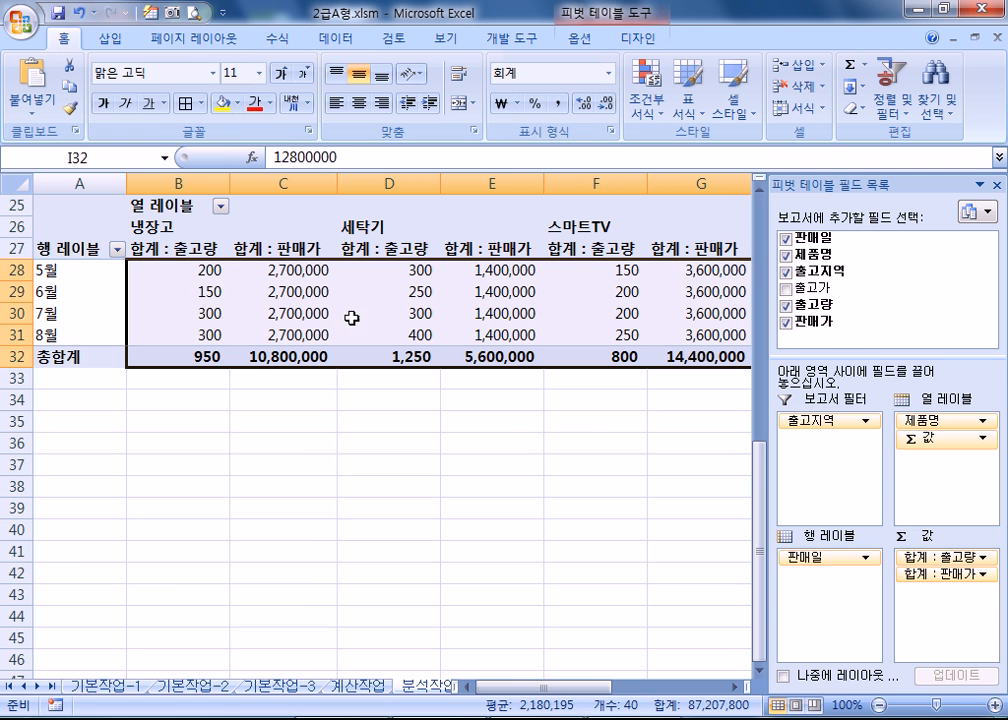
{"action": "left_click", "coordinate": [219, 421]}
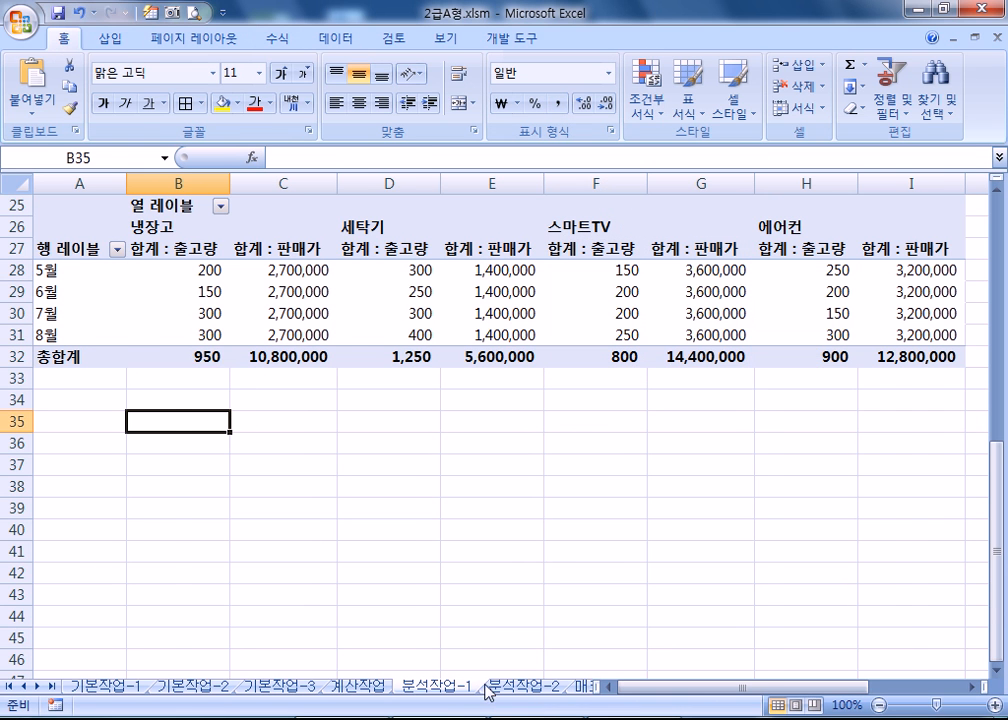
Step: On the 분석작업-2 sheet, name the apple price cell B4 사과가격
{"action": "left_click", "coordinate": [517, 687]}
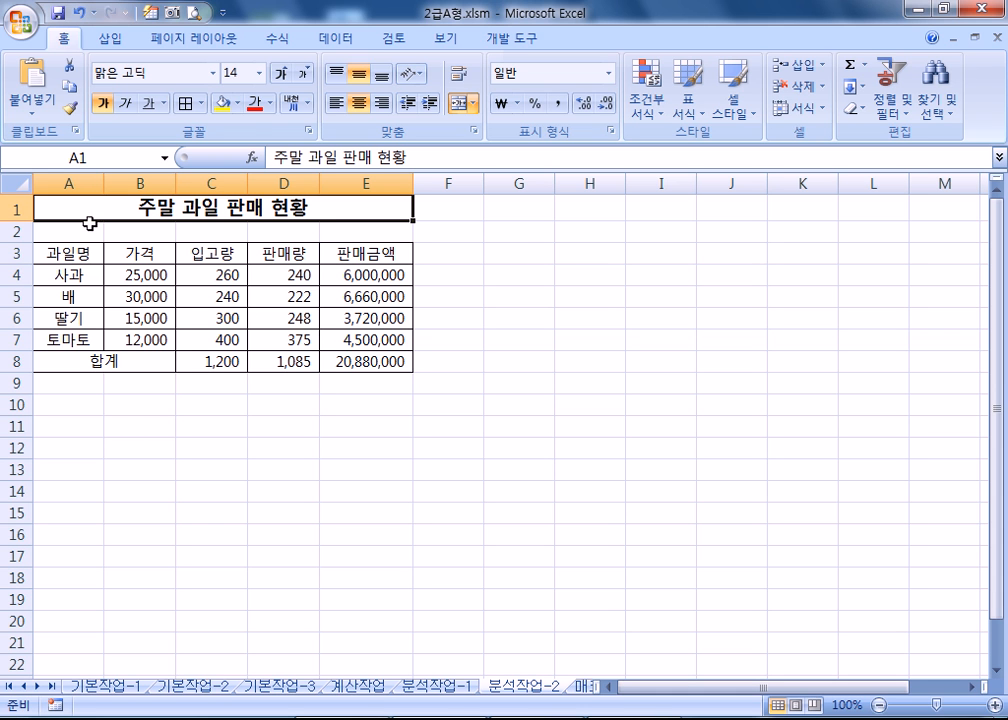
{"action": "scroll", "coordinate": [92, 389], "scroll_direction": "up", "scroll_amount": 3}
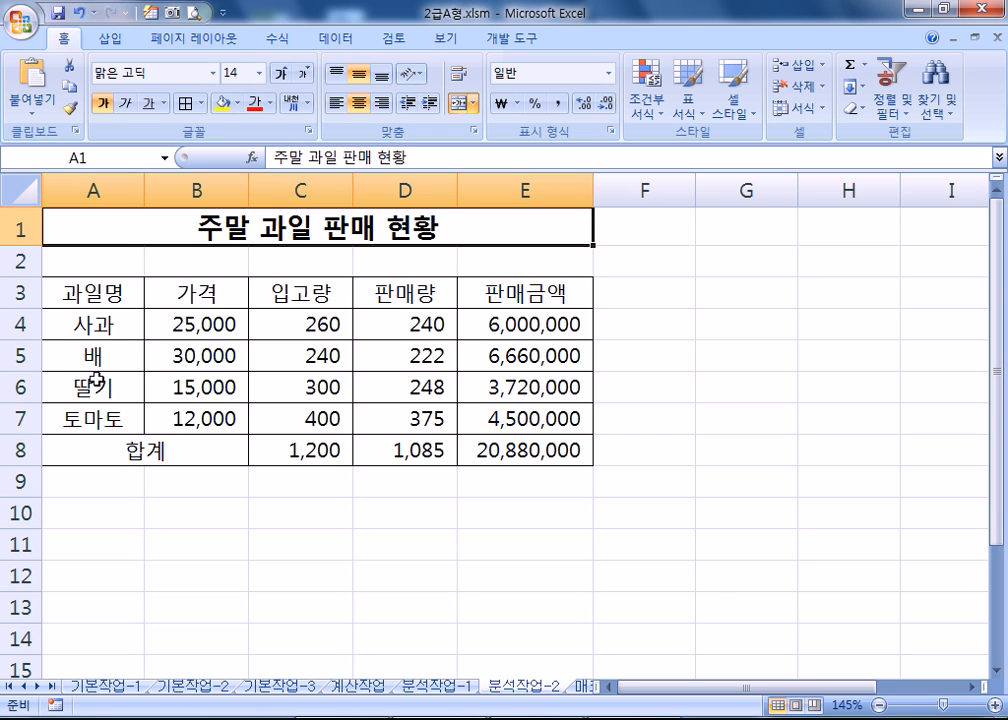
{"action": "left_click", "coordinate": [186, 325]}
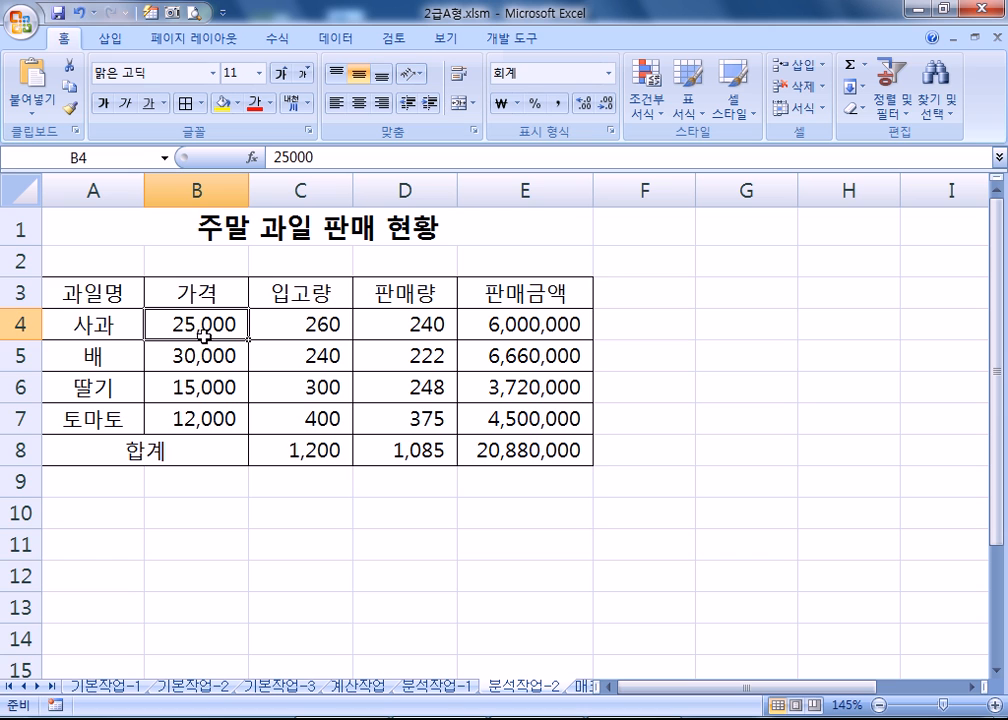
{"action": "left_click", "coordinate": [129, 159]}
{"action": "type", "text": "사과가격"}
{"action": "key", "text": "Return"}
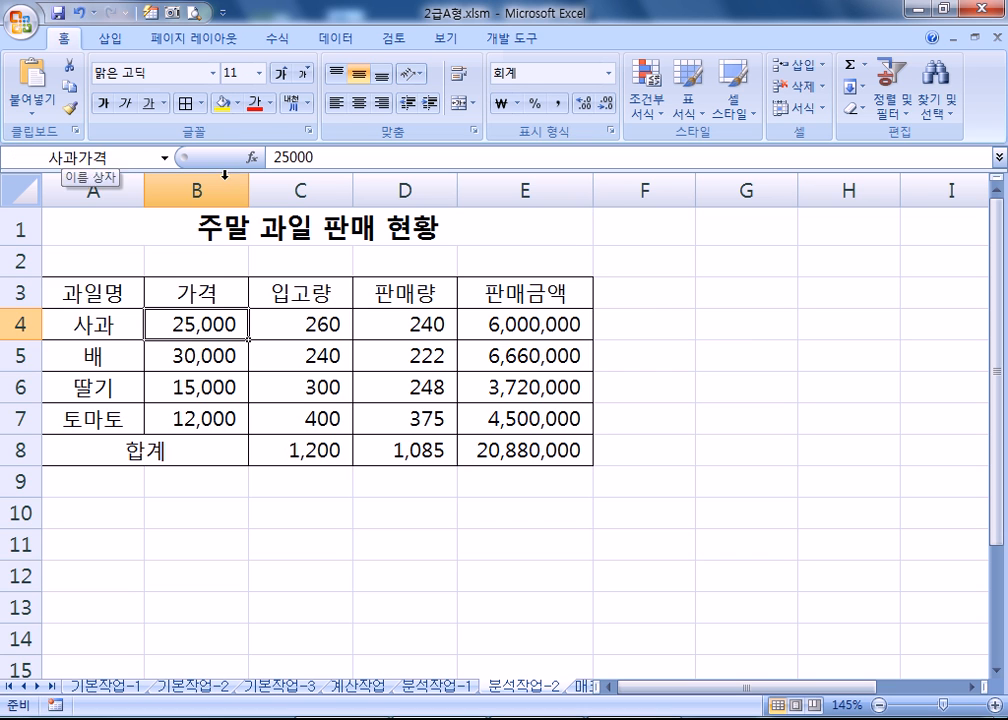
Step: Name the pear price cell B5 배가격
{"action": "left_click", "coordinate": [180, 355]}
{"action": "left_click", "coordinate": [120, 157]}
{"action": "type", "text": "배가격"}
{"action": "key", "text": "Return"}
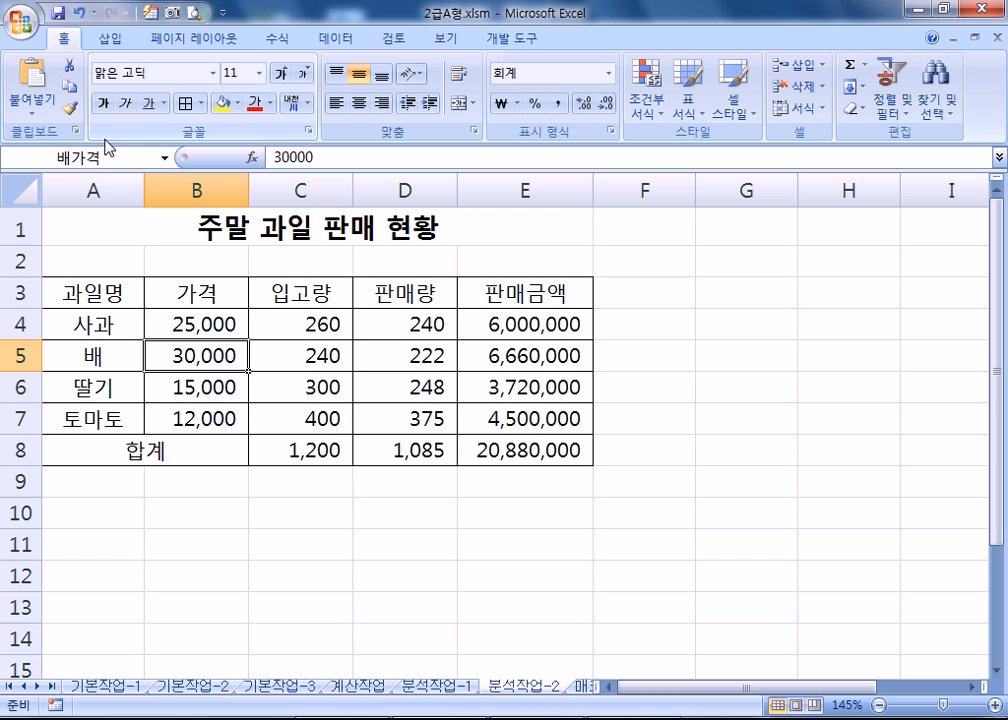
Step: Name the strawberry price cell B6 딸기가격
{"action": "left_click", "coordinate": [164, 387]}
{"action": "left_click", "coordinate": [140, 160]}
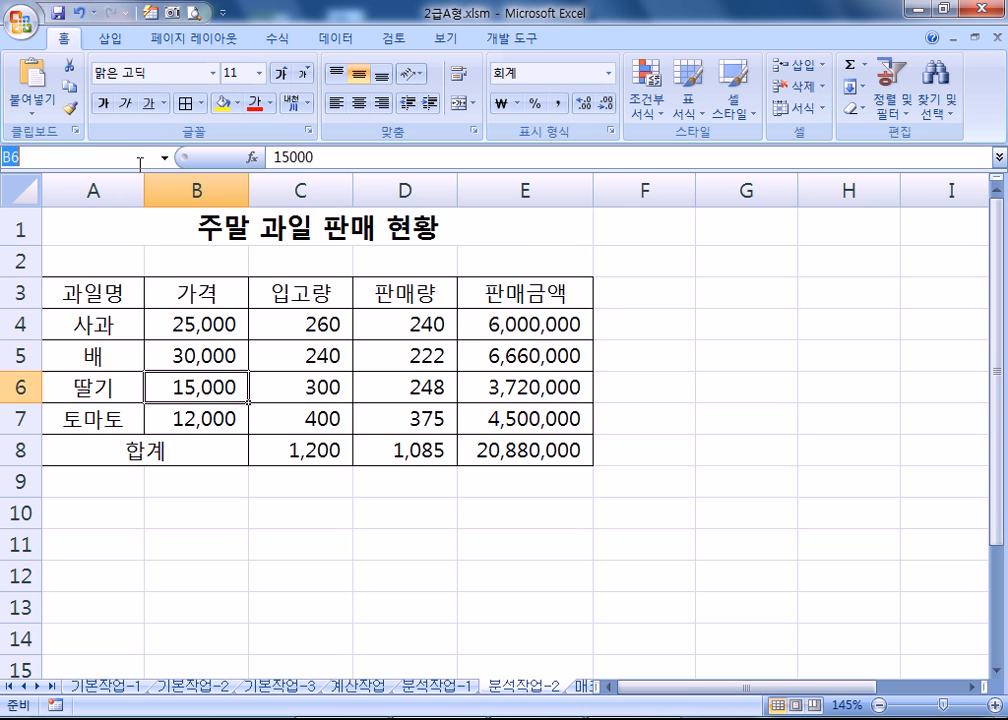
{"action": "type", "text": "딸기가격"}
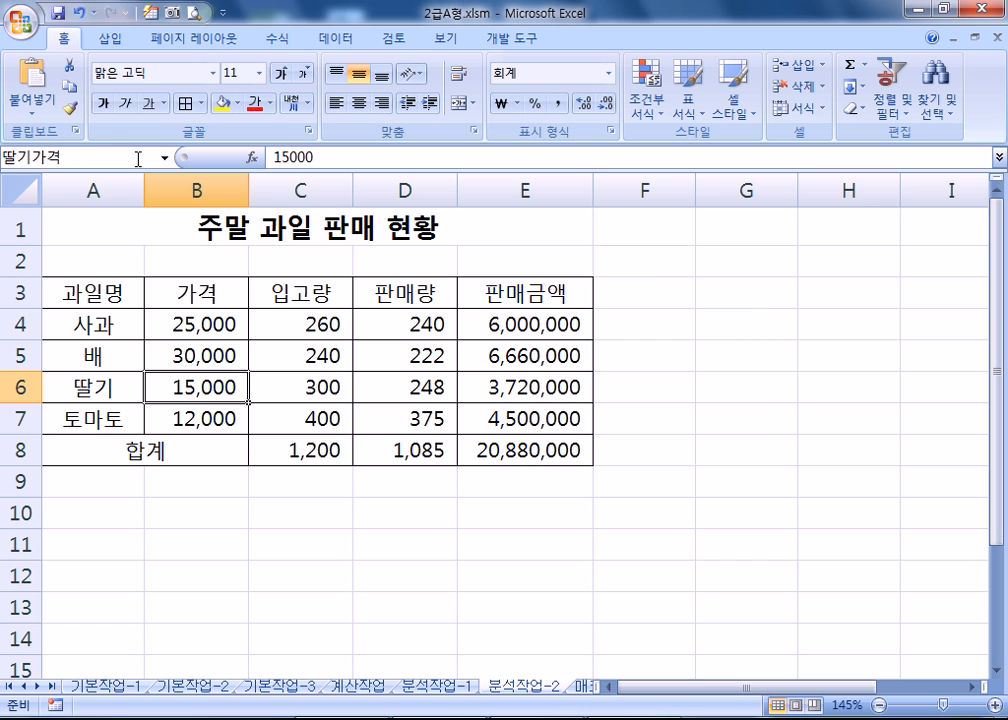
{"action": "key", "text": "Return"}
{"action": "key", "text": "Return"}
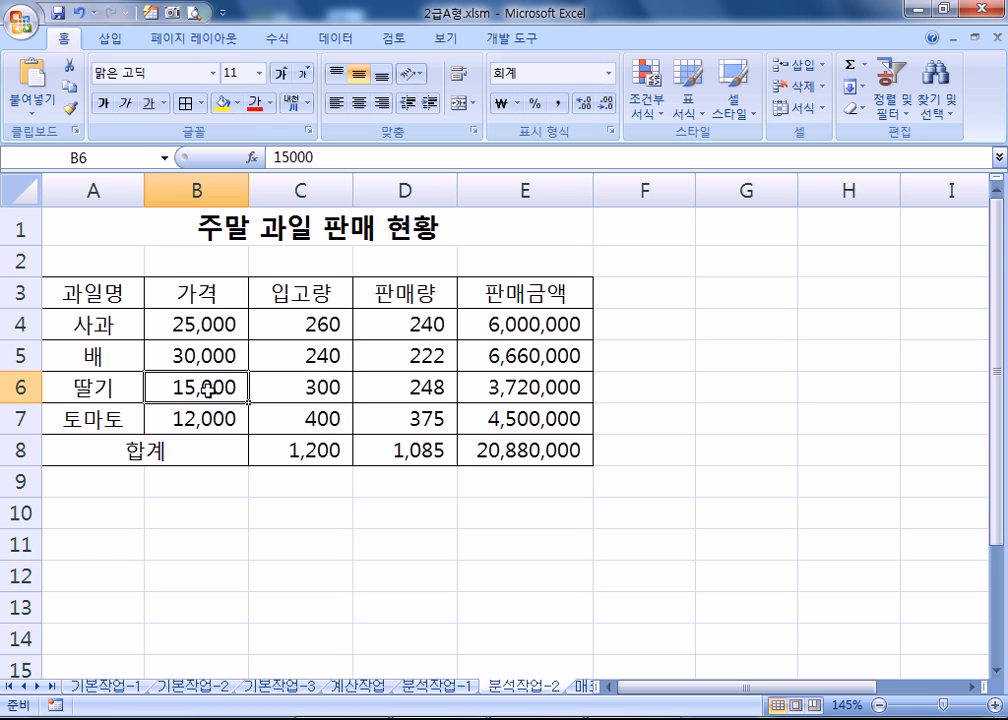
{"action": "left_click", "coordinate": [133, 155]}
{"action": "type", "text": "딸기가격"}
{"action": "key", "text": "Return"}
Step: Name the tomato price cell B7 토마토가격
{"action": "left_click", "coordinate": [182, 418]}
{"action": "left_click", "coordinate": [108, 157]}
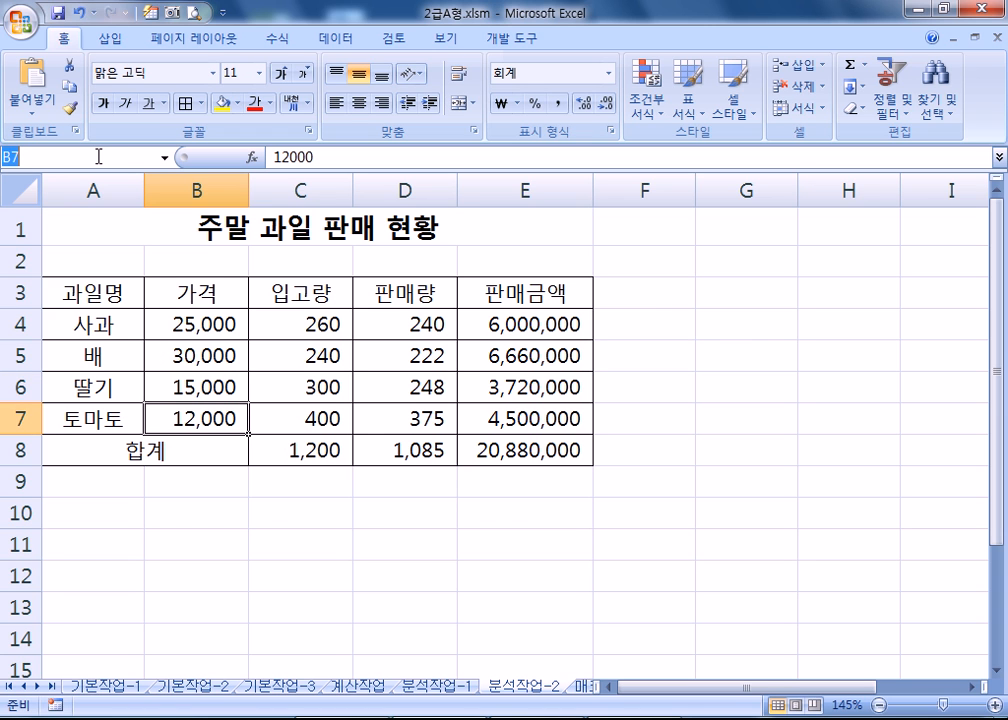
{"action": "type", "text": "토마토가"}
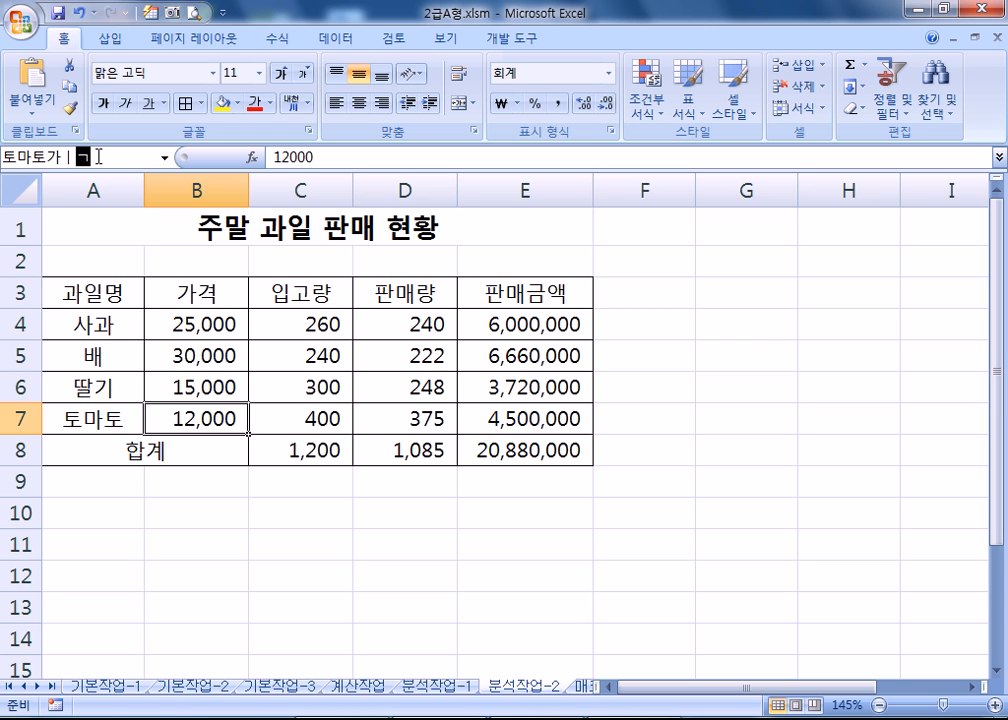
{"action": "type", "text": "격"}
{"action": "key", "text": "Return"}
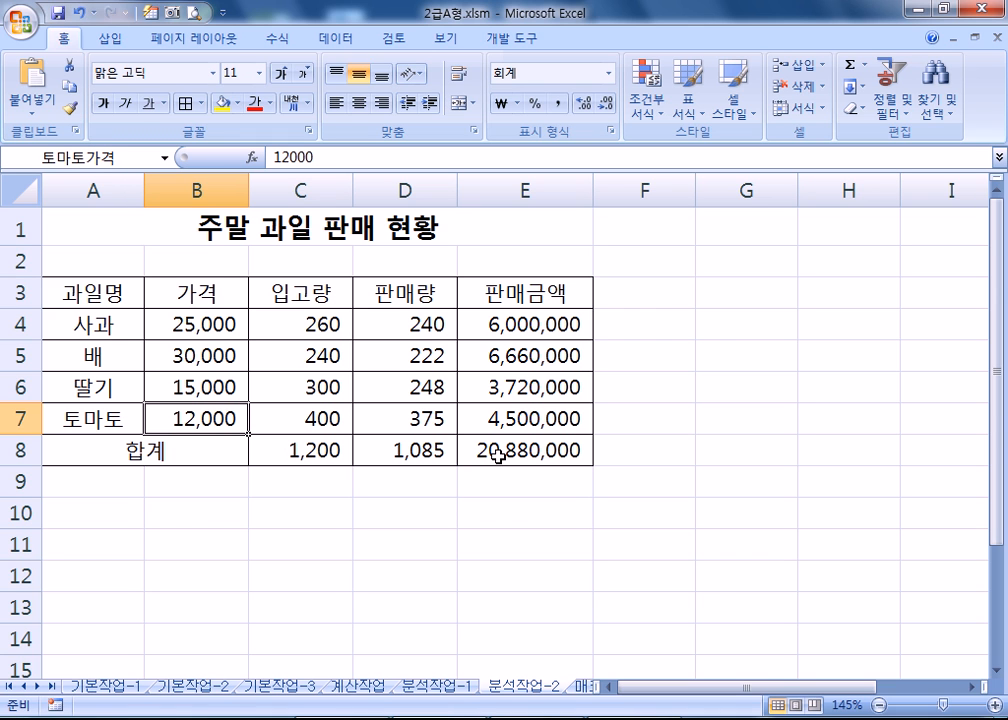
Step: Name the sales amount total in E8 판매금액합계 and check the list of defined names
{"action": "left_click", "coordinate": [490, 398]}
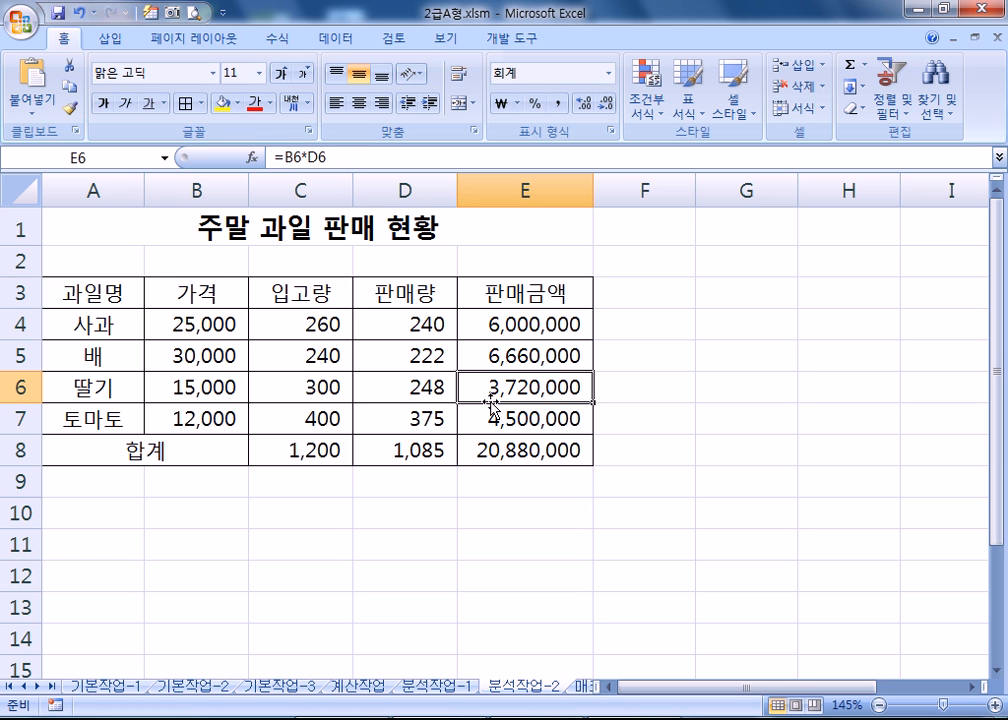
{"action": "left_click", "coordinate": [497, 450]}
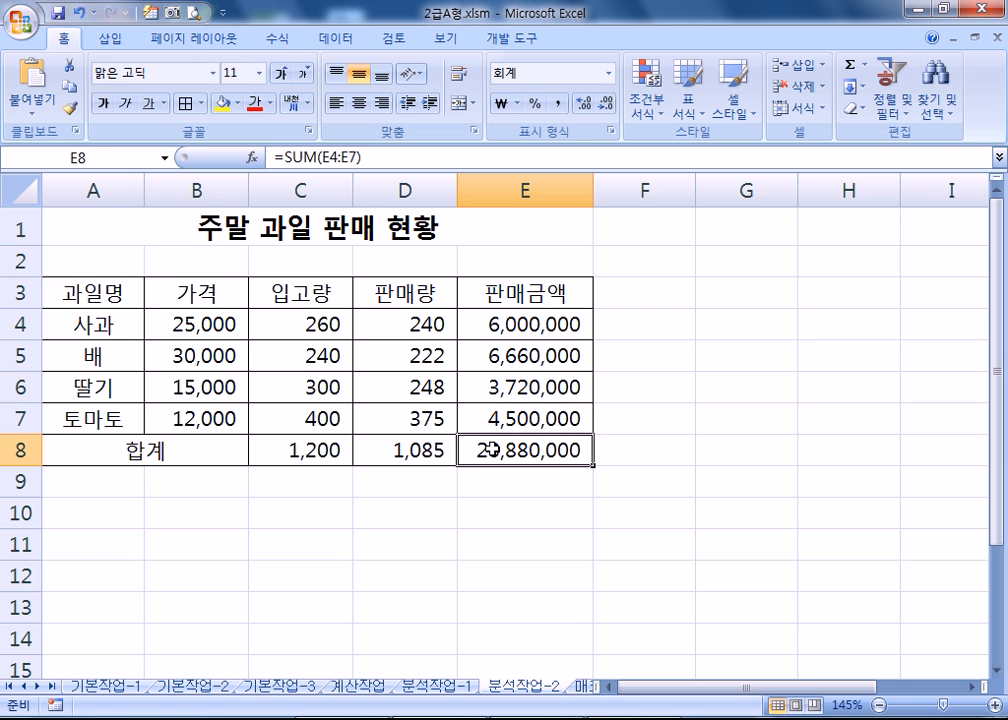
{"action": "left_click", "coordinate": [125, 162]}
{"action": "type", "text": "판마"}
{"action": "type", "text": "금액합"}
{"action": "type", "text": "계"}
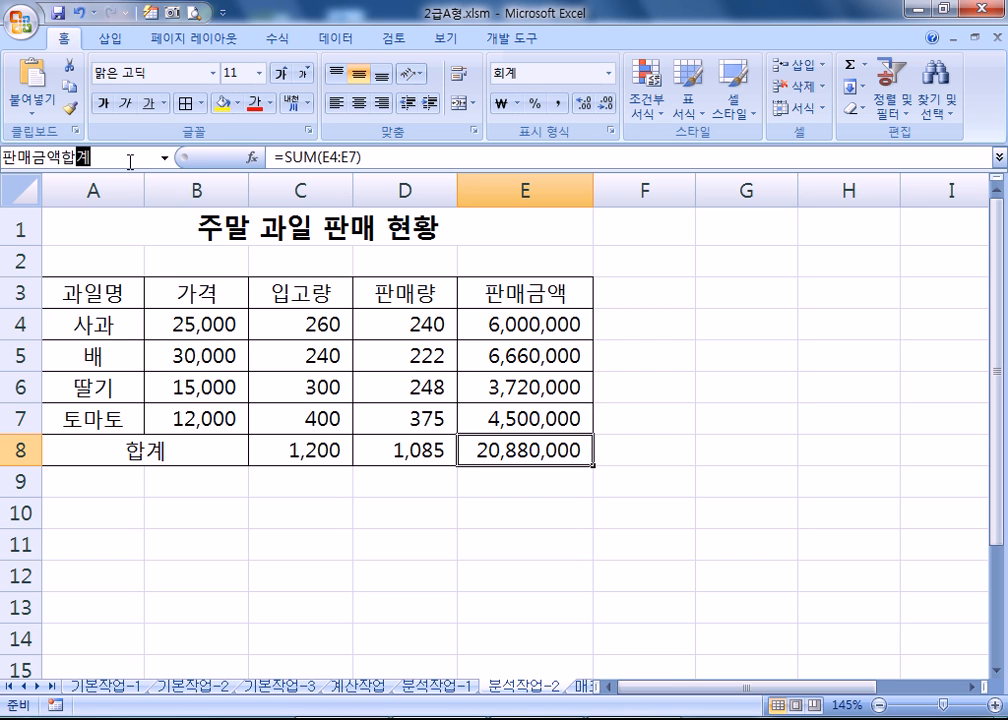
{"action": "key", "text": "Return"}
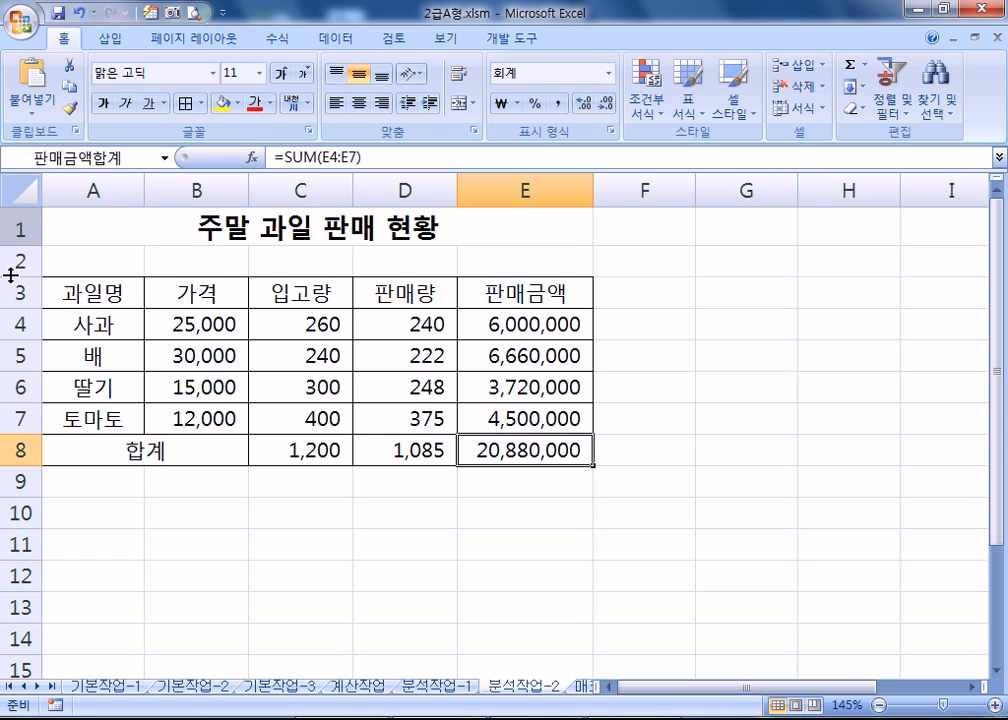
{"action": "left_click", "coordinate": [200, 323]}
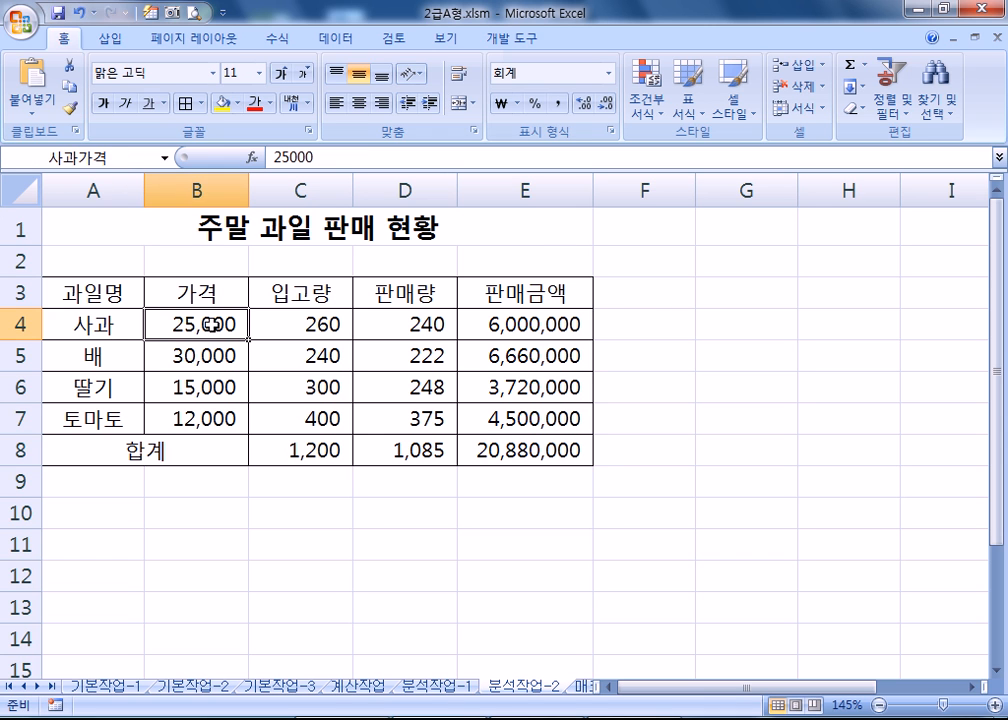
{"action": "left_click", "coordinate": [165, 157]}
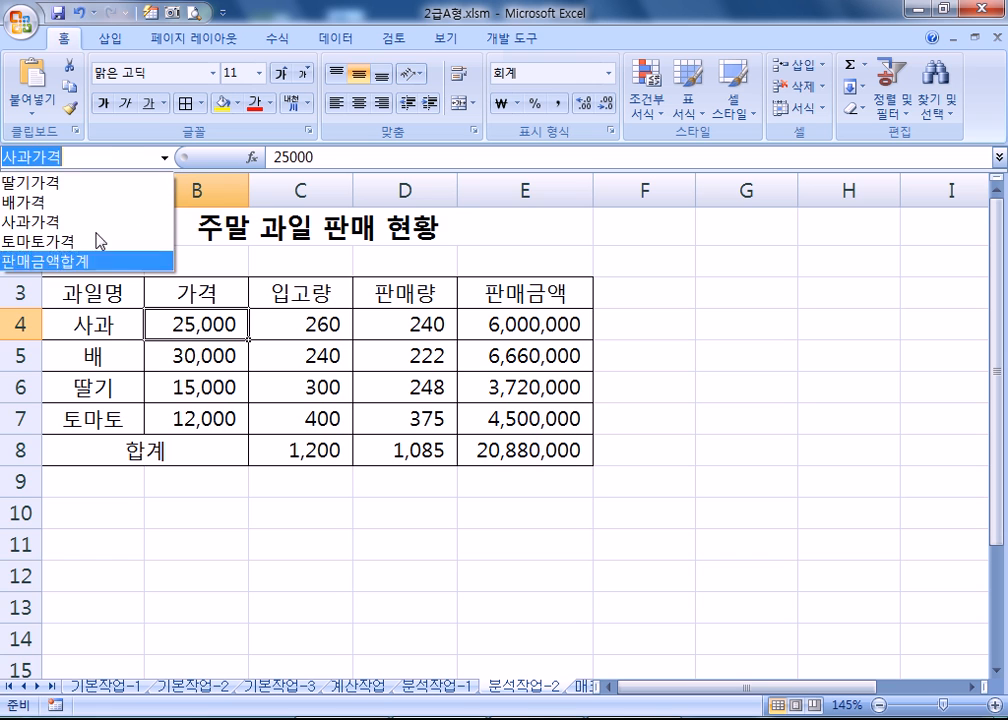
{"action": "left_click", "coordinate": [200, 327]}
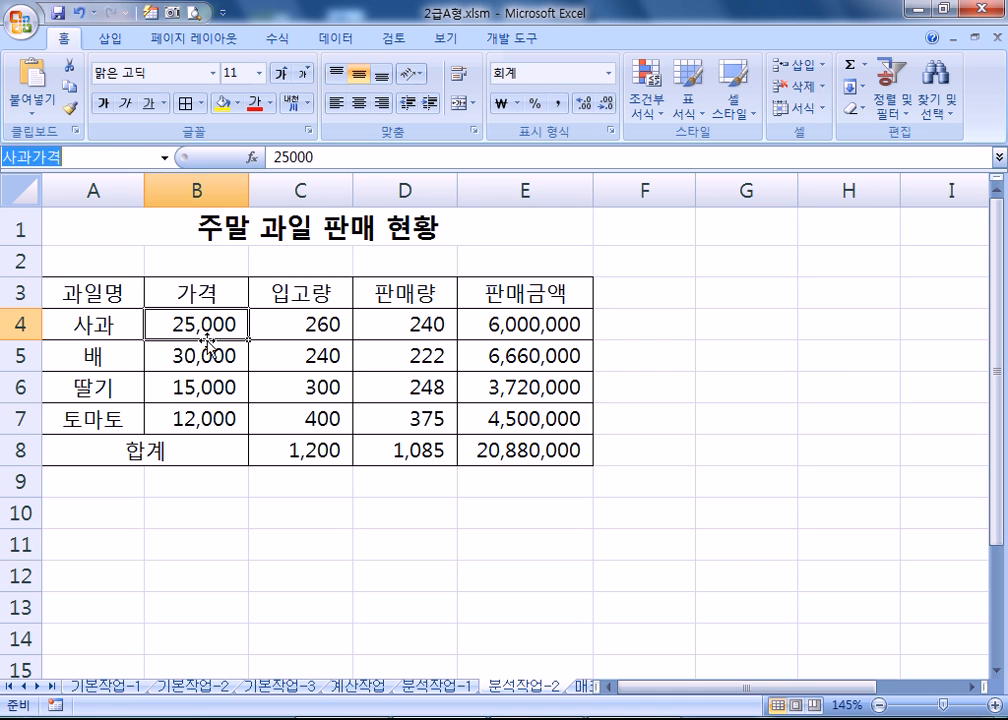
Step: Check the value and cell reference of each defined name in the Name Manager
{"action": "left_click", "coordinate": [212, 355]}
{"action": "left_click", "coordinate": [219, 324]}
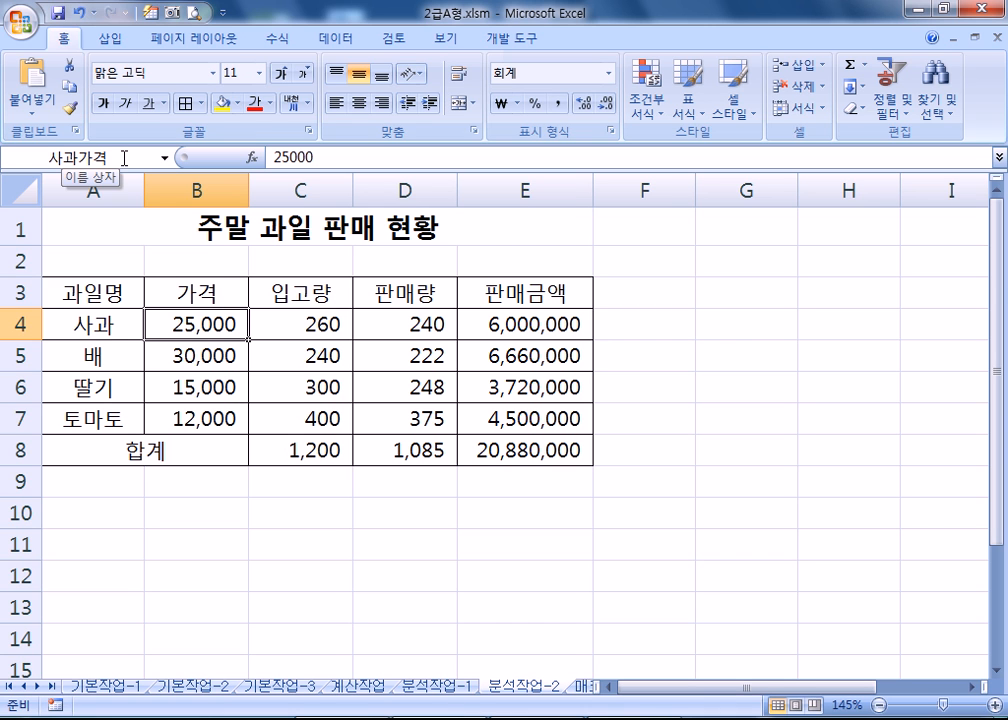
{"action": "left_click", "coordinate": [290, 48]}
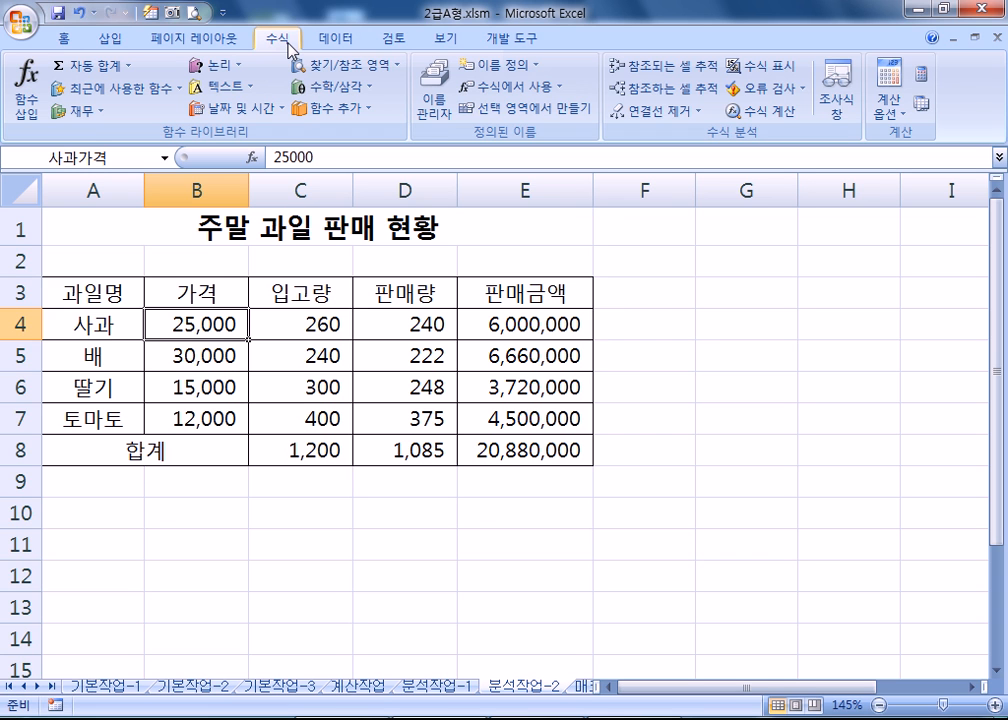
{"action": "left_click", "coordinate": [446, 122]}
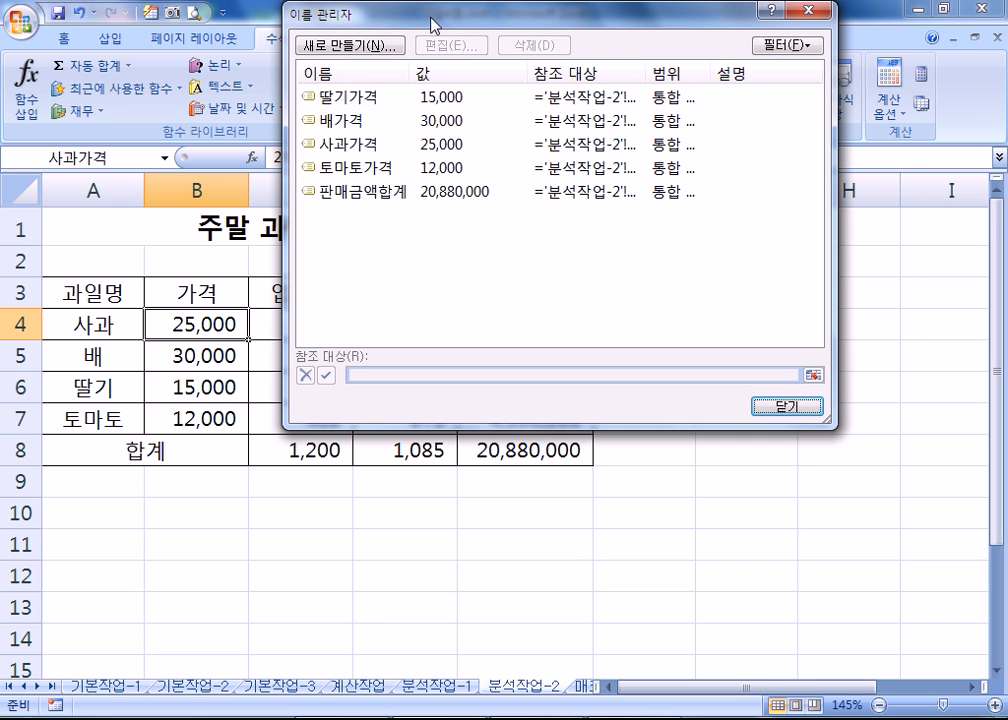
{"action": "left_click_drag", "start_coordinate": [427, 22], "coordinate": [559, 42]}
{"action": "left_click", "coordinate": [490, 213]}
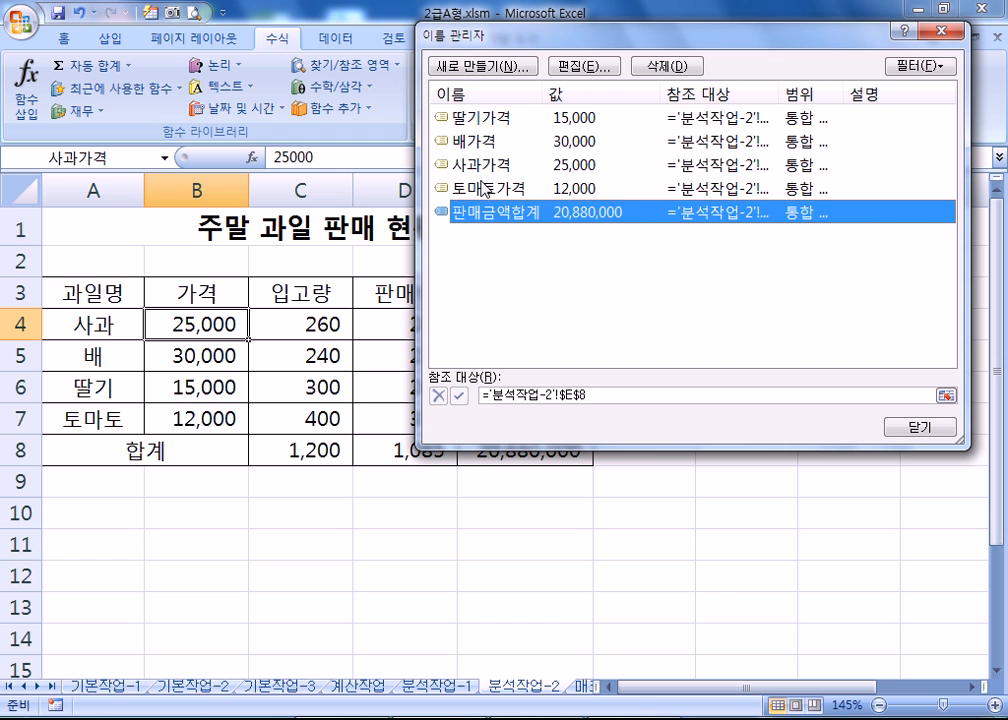
{"action": "left_click", "coordinate": [484, 188]}
{"action": "left_click", "coordinate": [484, 163]}
{"action": "left_click", "coordinate": [484, 140]}
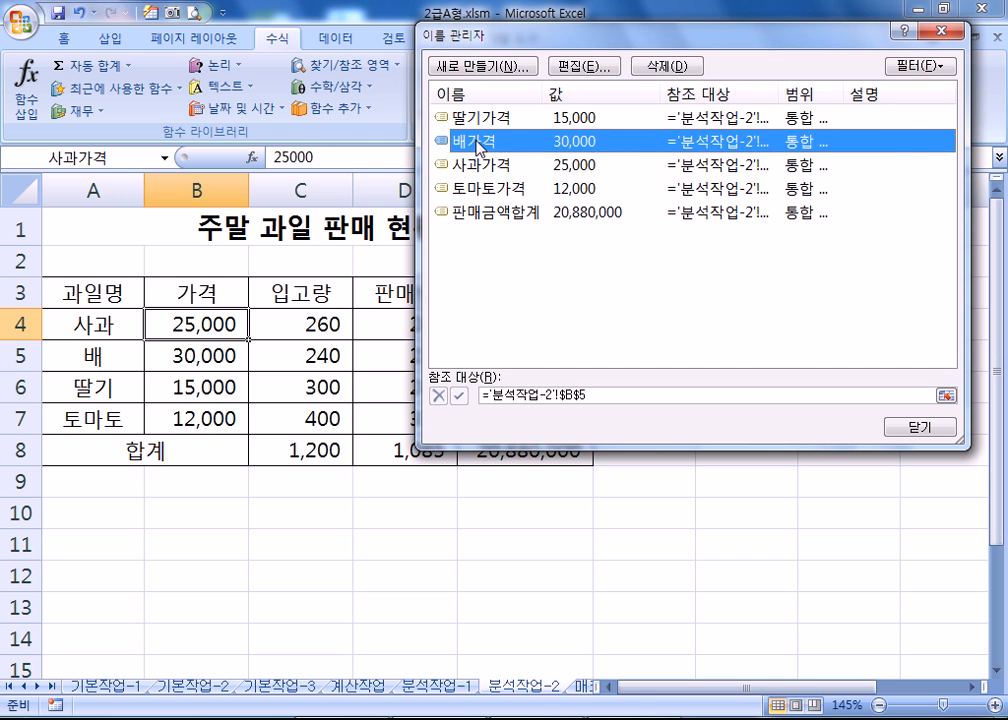
{"action": "left_click", "coordinate": [484, 118]}
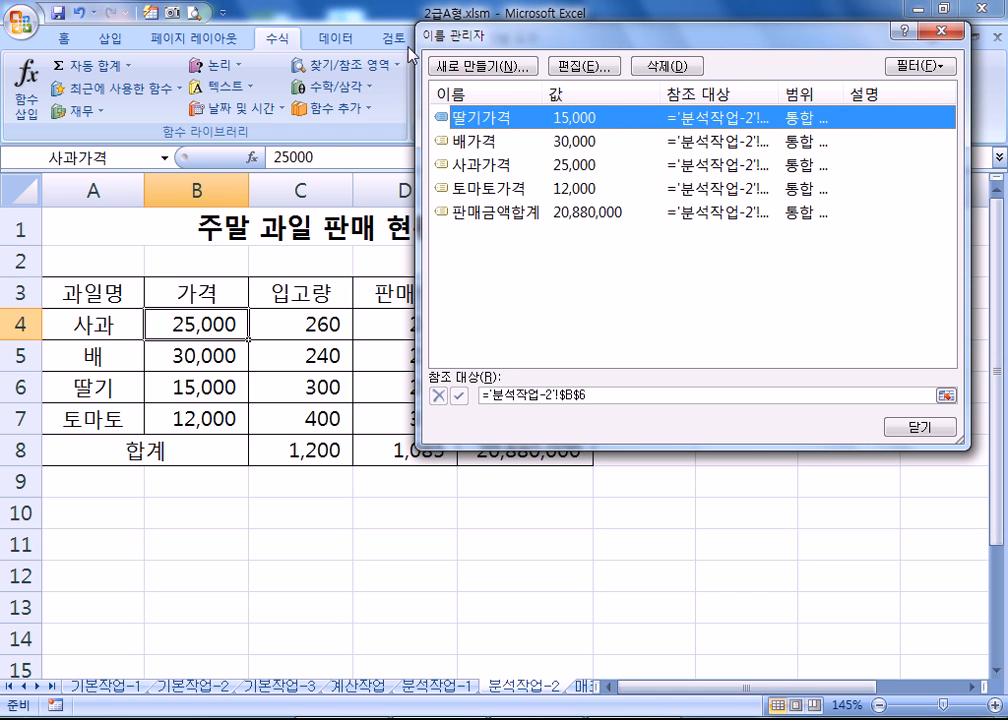
{"action": "left_click", "coordinate": [935, 35]}
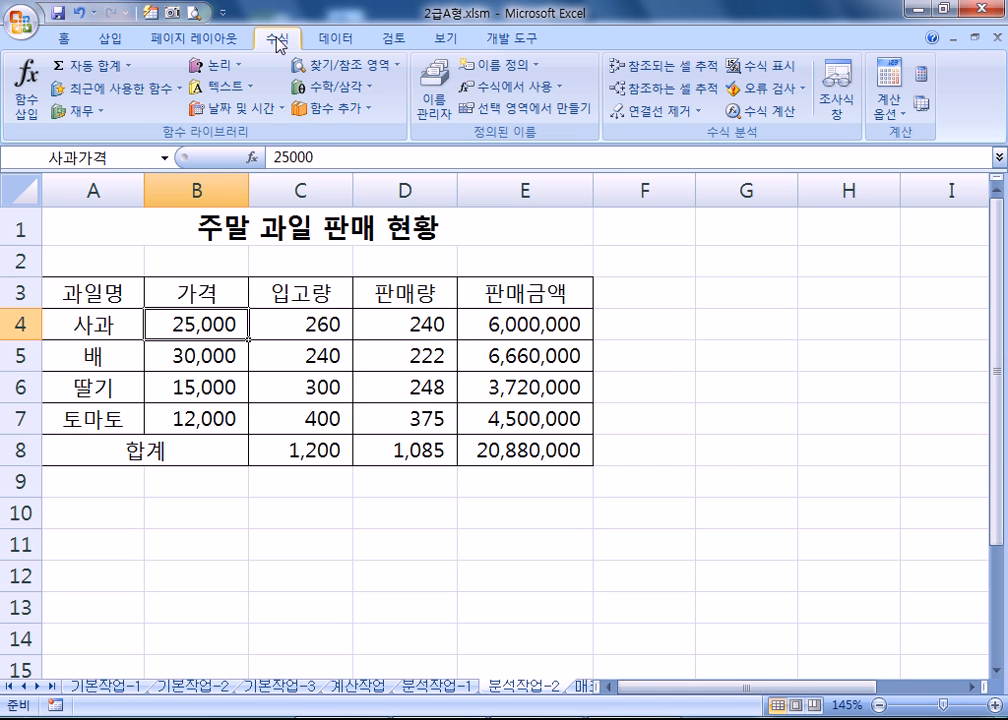
{"action": "left_click", "coordinate": [437, 104]}
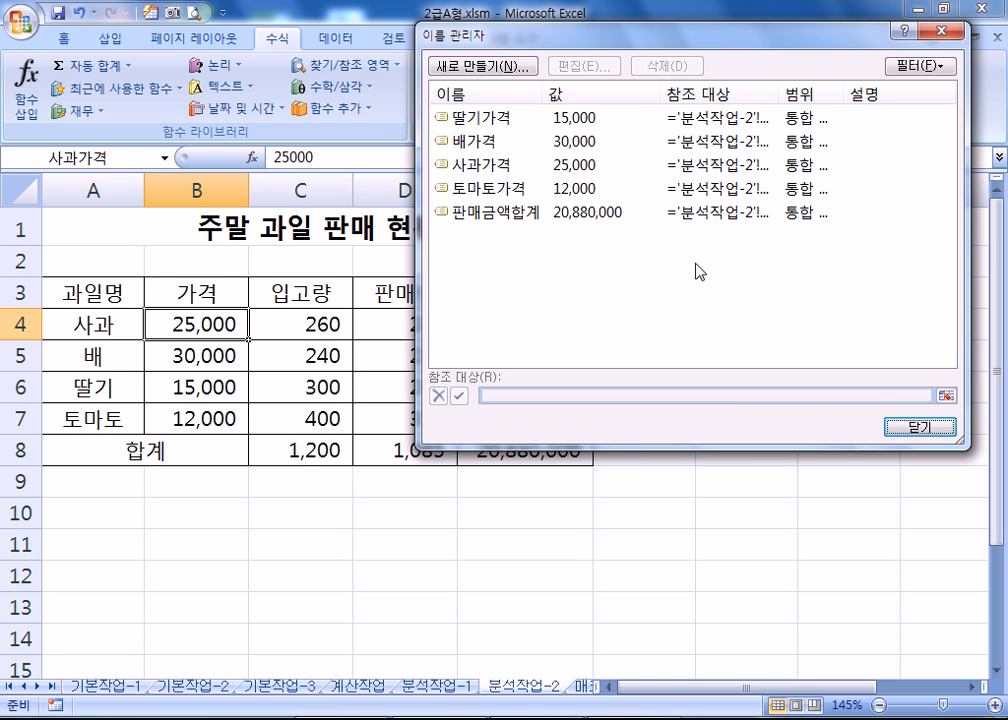
{"action": "left_click", "coordinate": [918, 426]}
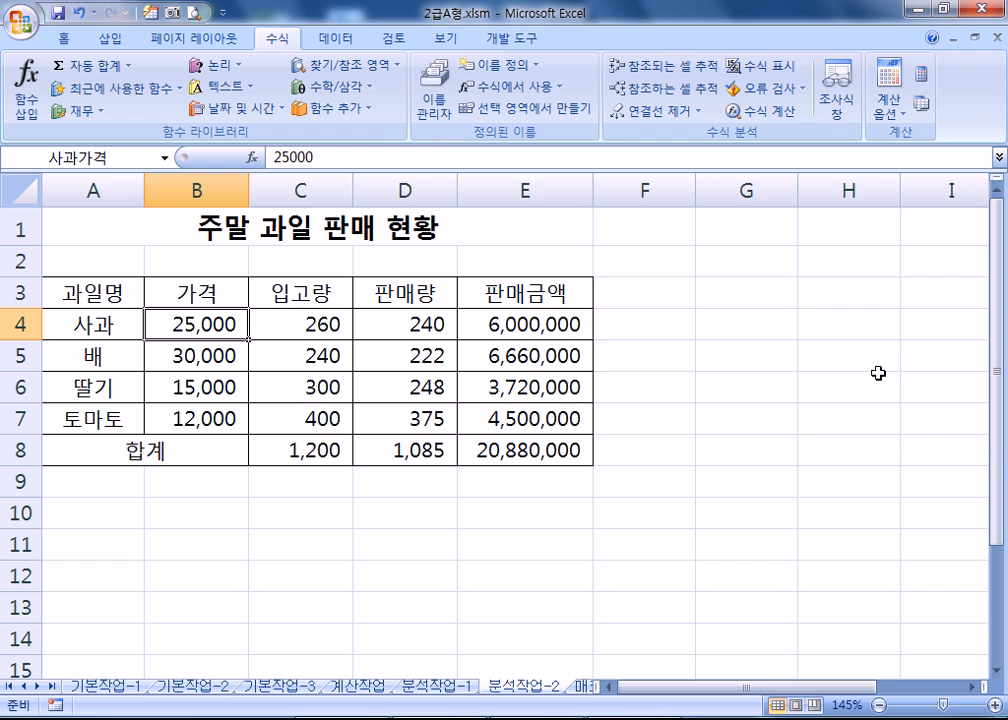
Step: Add a what-if scenario named 과일가격인상 with the fruit price cells B4:B7 as its changing cells
{"action": "scroll", "coordinate": [198, 292], "scroll_direction": "down", "scroll_amount": 2}
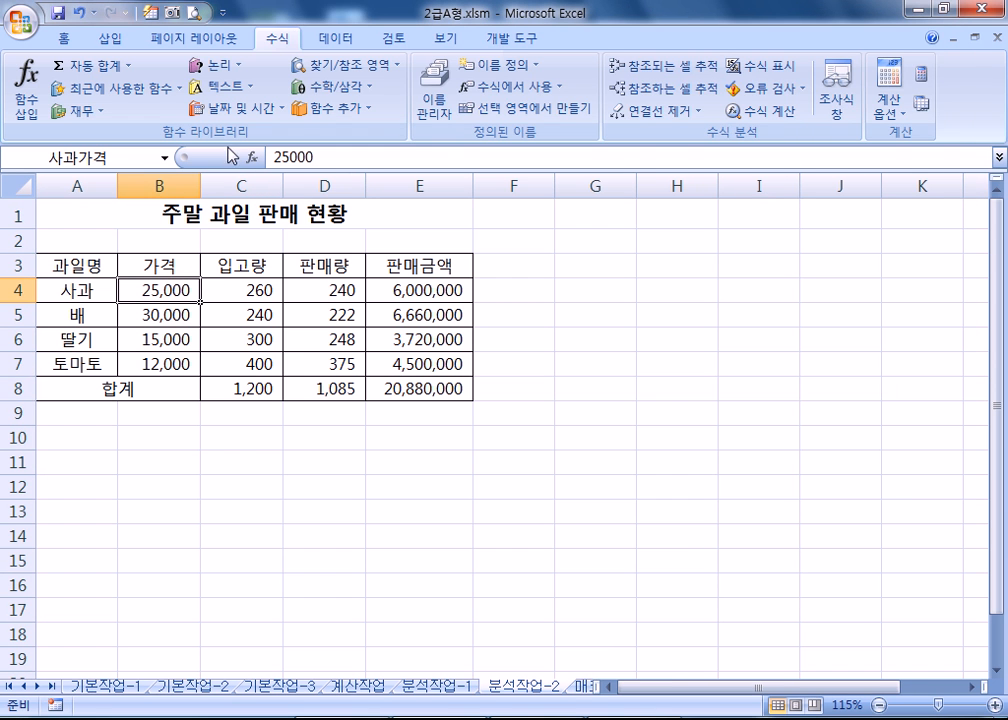
{"action": "left_click", "coordinate": [338, 40]}
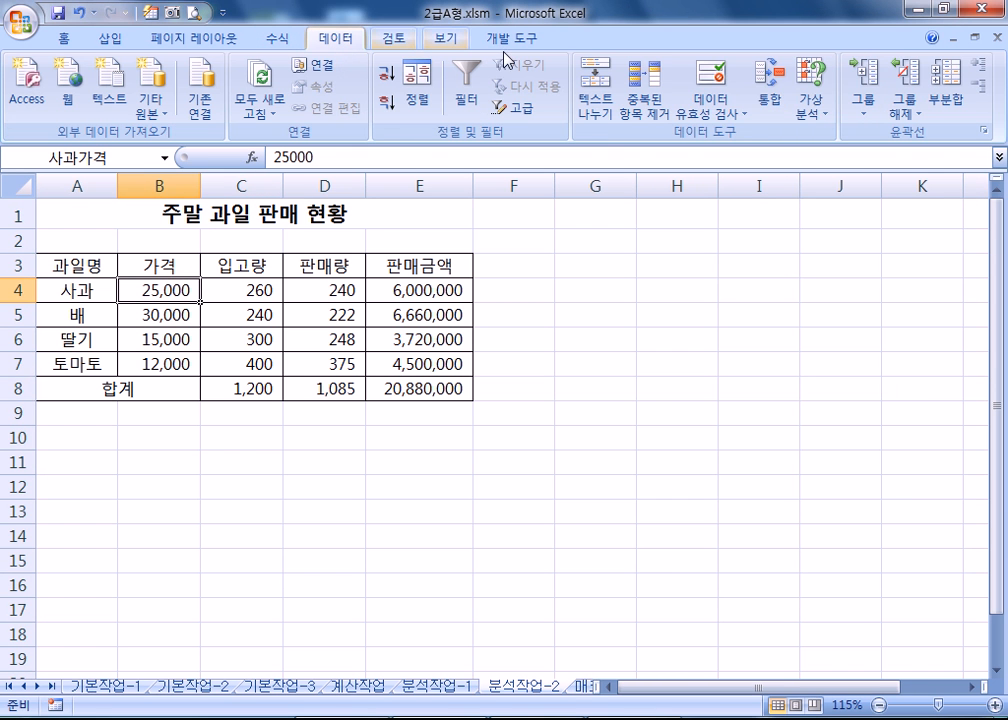
{"action": "left_click", "coordinate": [816, 112]}
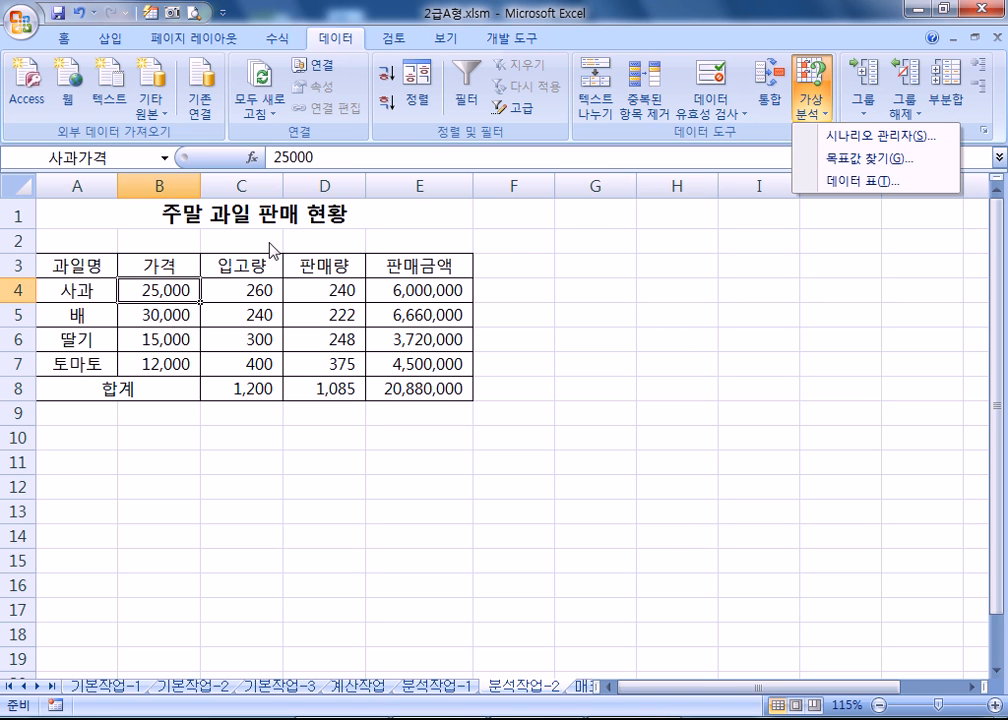
{"action": "left_click", "coordinate": [862, 146]}
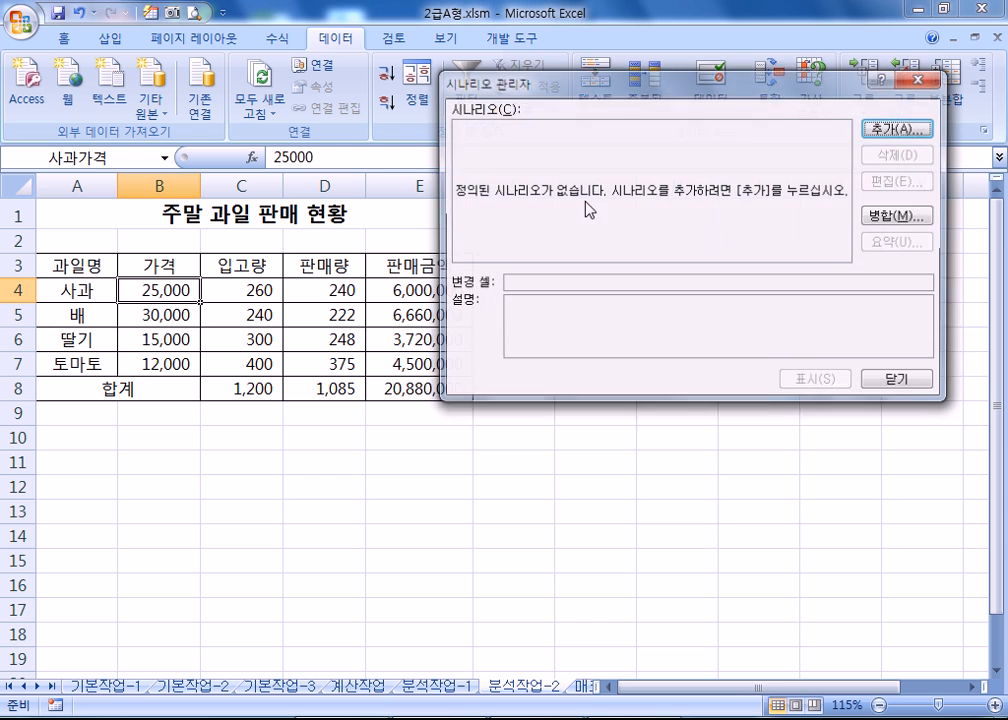
{"action": "left_click", "coordinate": [889, 132]}
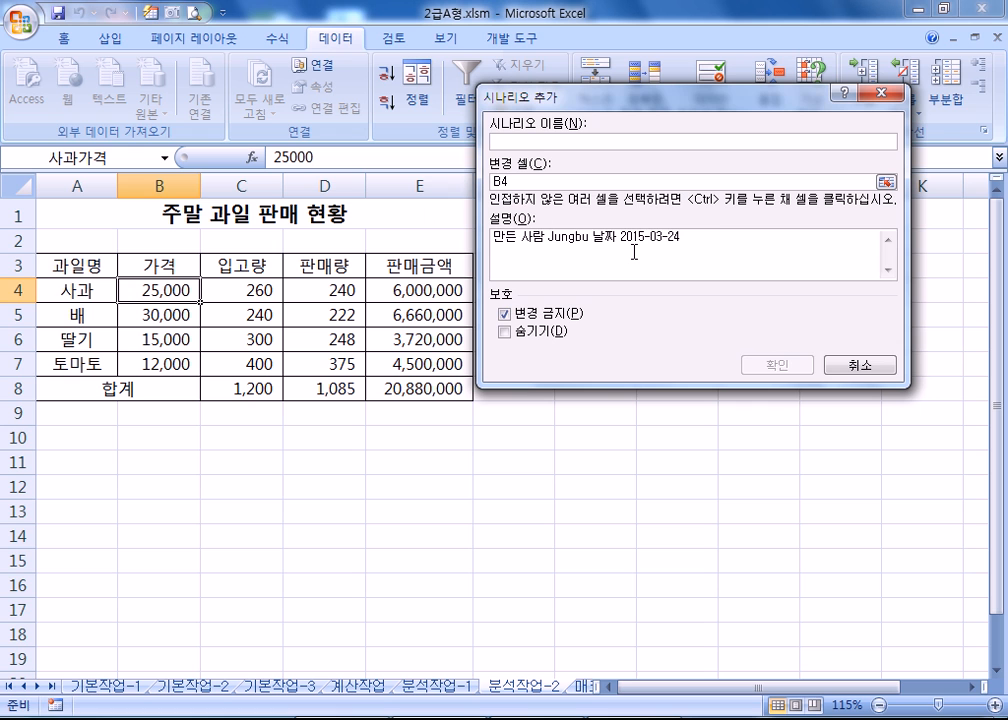
{"action": "type", "text": "과일가격ㅇ"}
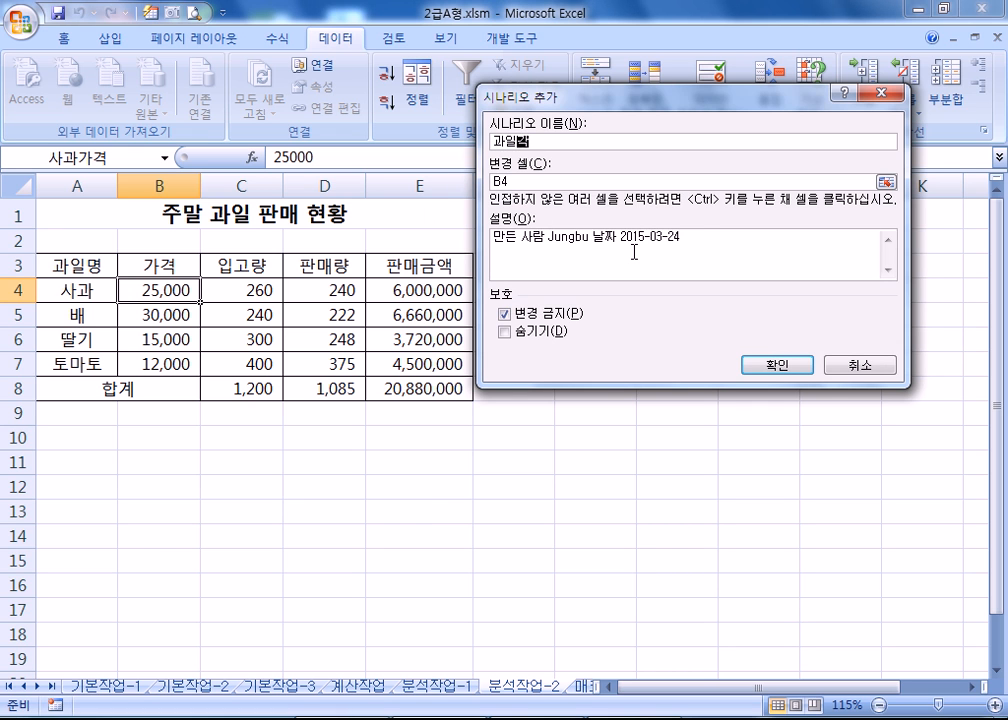
{"action": "type", "text": "인사ㅇ"}
{"action": "key", "text": "Tab"}
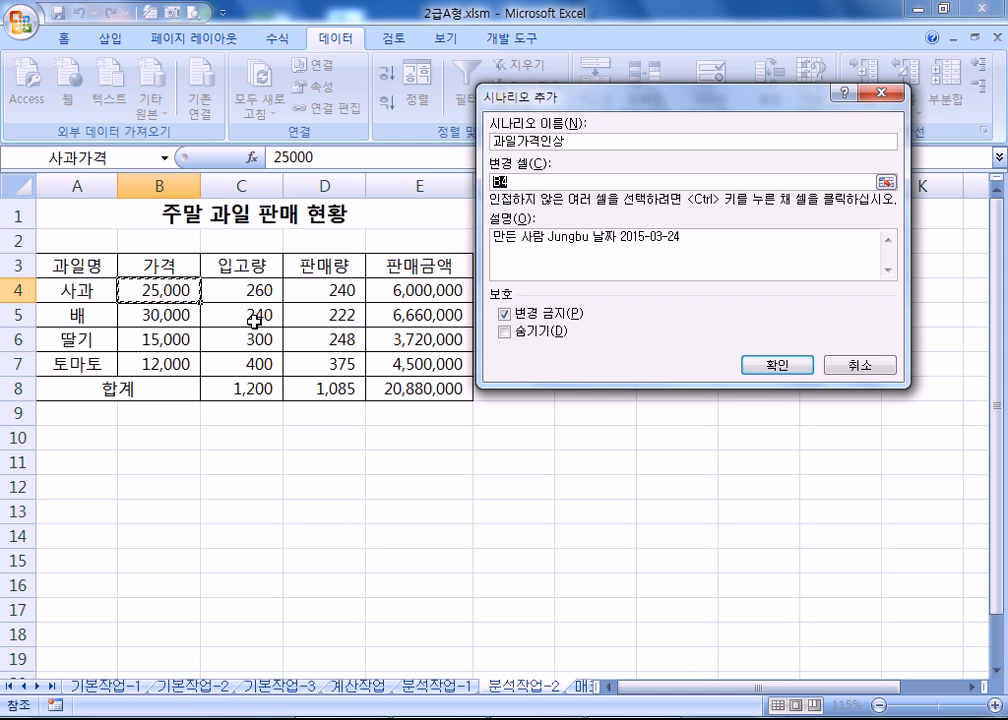
{"action": "left_click_drag", "start_coordinate": [153, 288], "coordinate": [153, 362]}
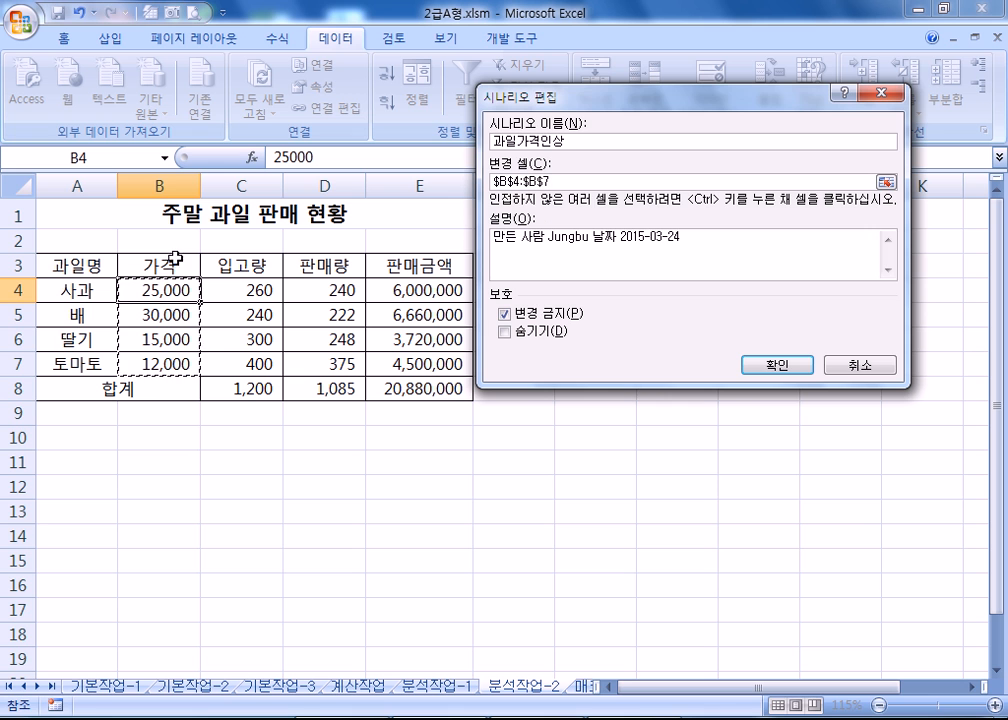
{"action": "left_click", "coordinate": [798, 367]}
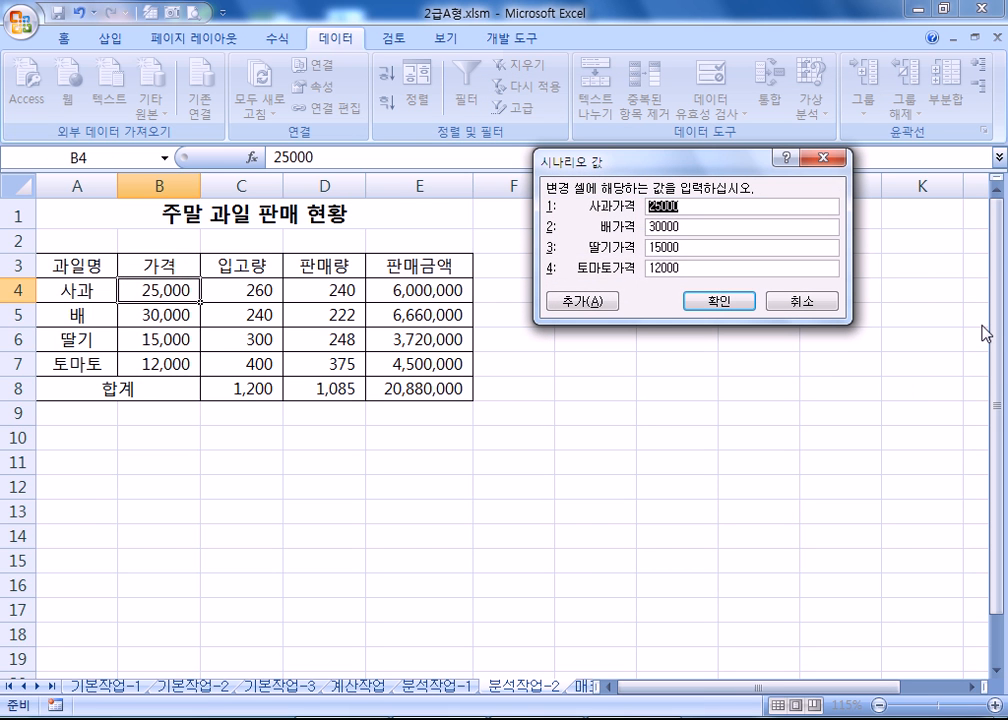
Step: Set the scenario values to 사과가격 28000, 배가격 33000, 딸기가격 18000 and 토마토가격 15000
{"action": "type", "text": "5"}
{"action": "type", "text": "28000"}
{"action": "key", "text": "Tab"}
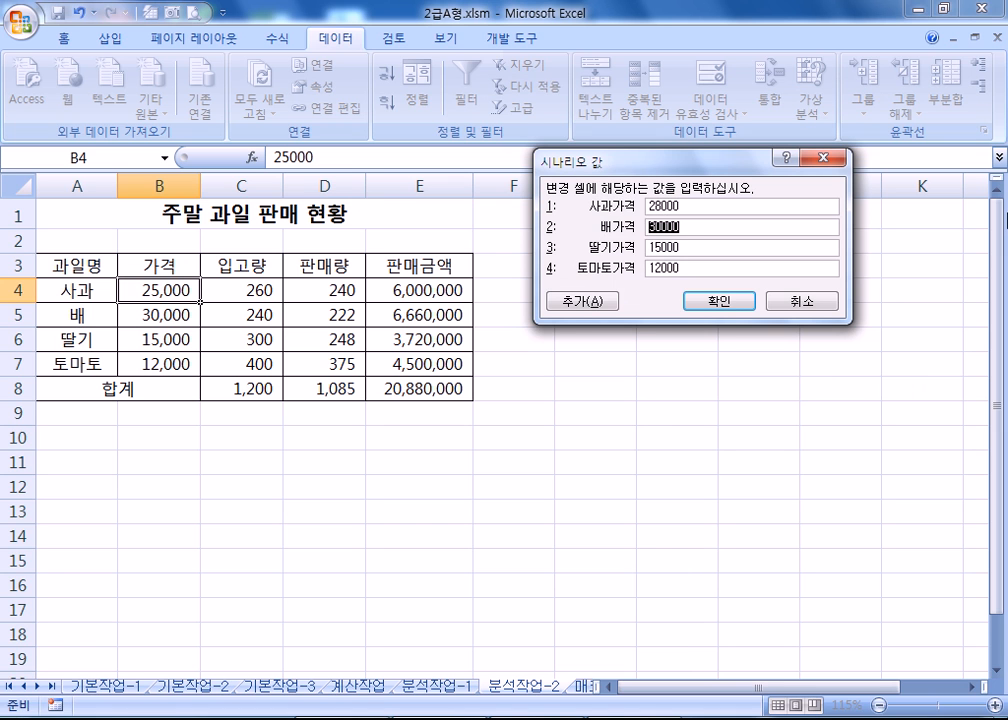
{"action": "type", "text": "33000"}
{"action": "key", "text": "Tab"}
{"action": "type", "text": "180"}
{"action": "key", "text": "Tab"}
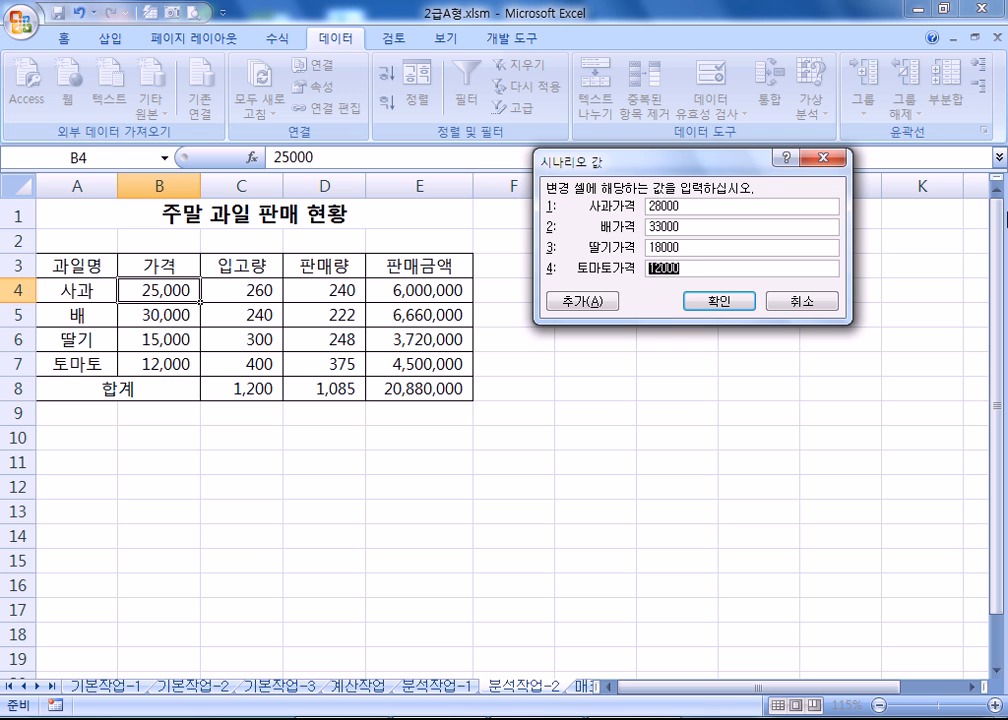
{"action": "type", "text": "150"}
{"action": "left_click", "coordinate": [719, 300]}
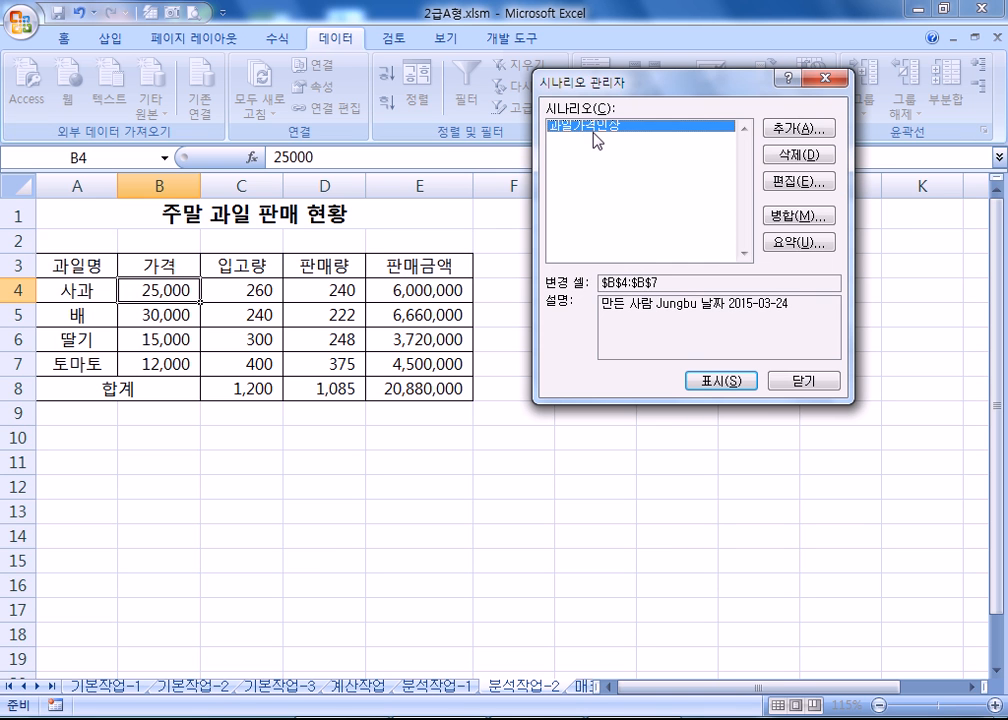
Step: Add a second scenario named 과일가격인하 that uses the same changing cells B4:B7
{"action": "left_click", "coordinate": [799, 128]}
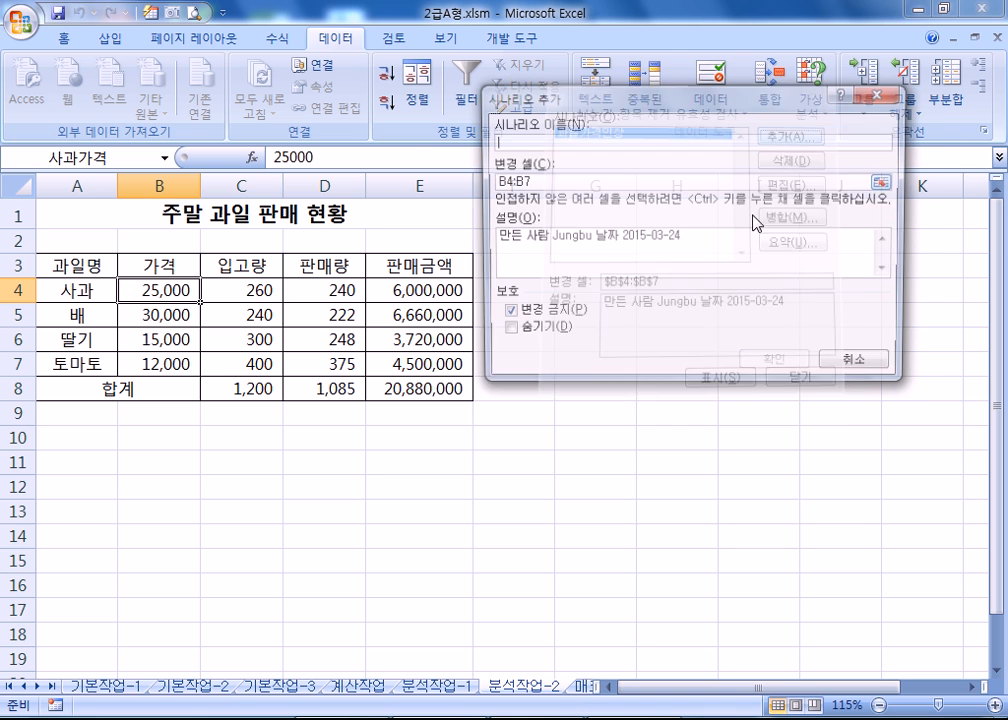
{"action": "type", "text": "과일"}
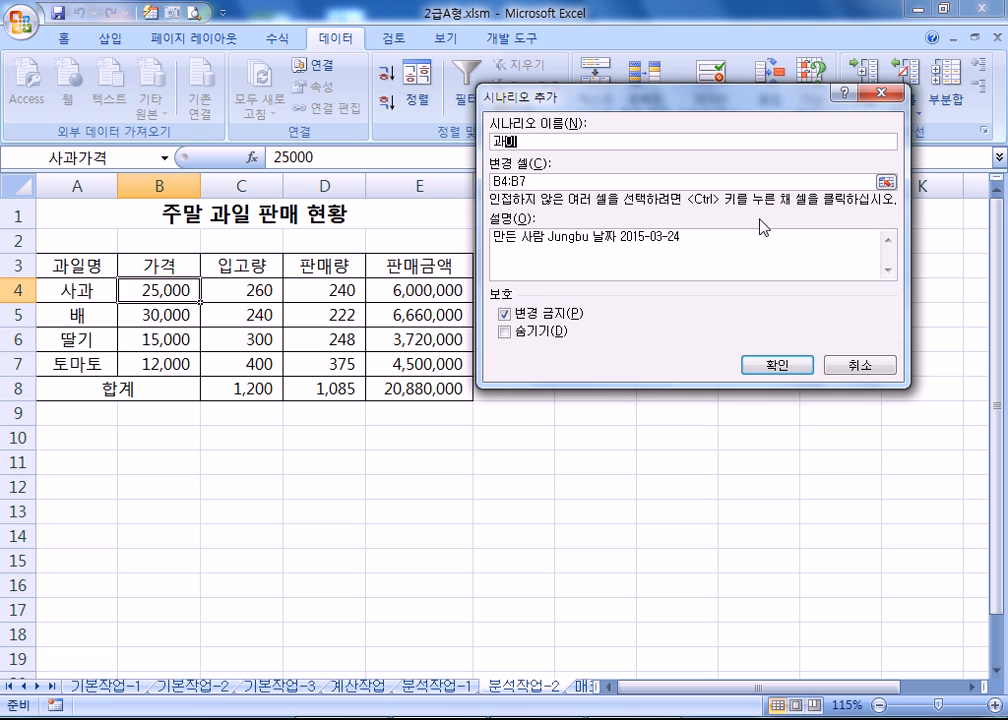
{"action": "type", "text": "가격이인하"}
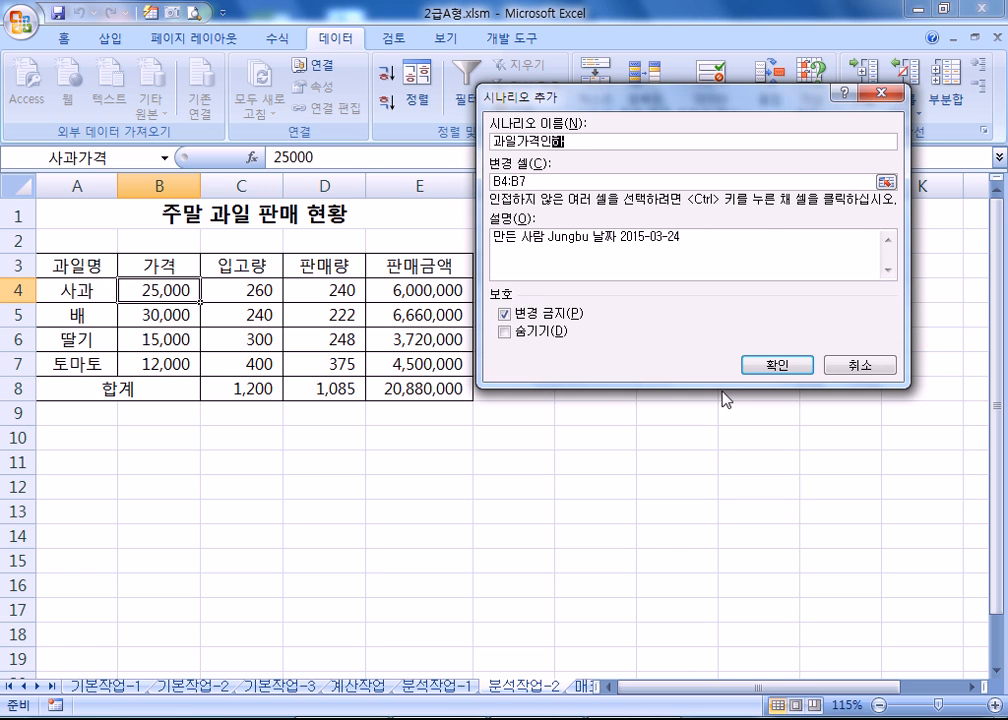
{"action": "left_click", "coordinate": [776, 364]}
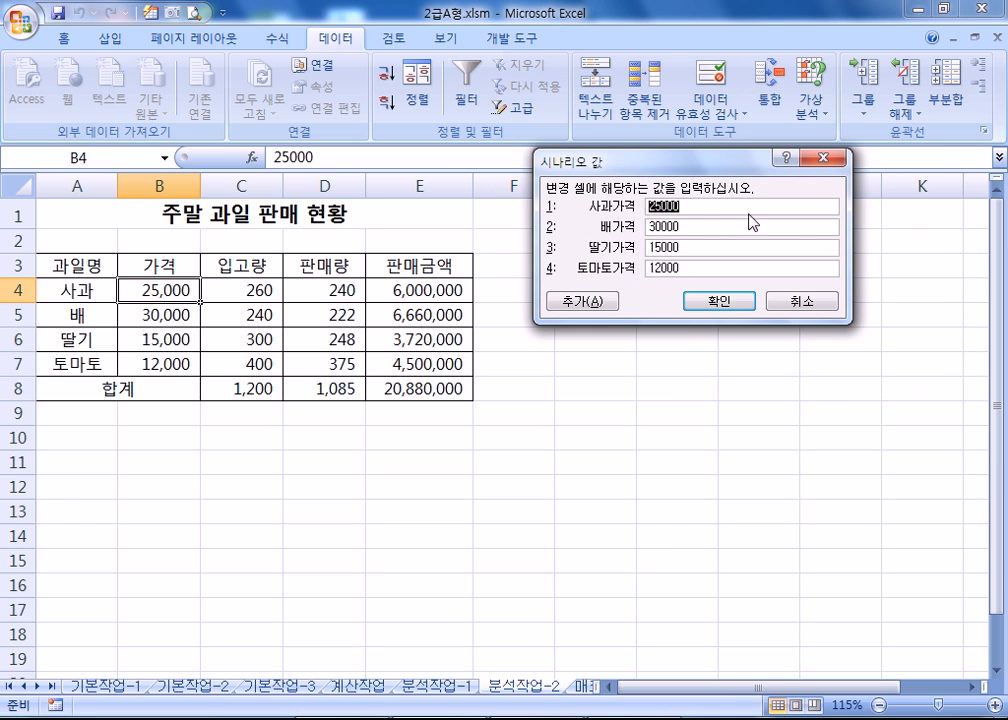
Step: Set the second scenario's values to 사과가격 22000, 배가격 27000, 딸기가격 12000 and 토마토가격 9000
{"action": "type", "text": "22000"}
{"action": "key", "text": "Tab"}
{"action": "type", "text": "27000"}
{"action": "key", "text": "Tab"}
{"action": "type", "text": "12000"}
{"action": "key", "text": "Tab"}
{"action": "type", "text": "9000"}
{"action": "key", "text": "Return"}
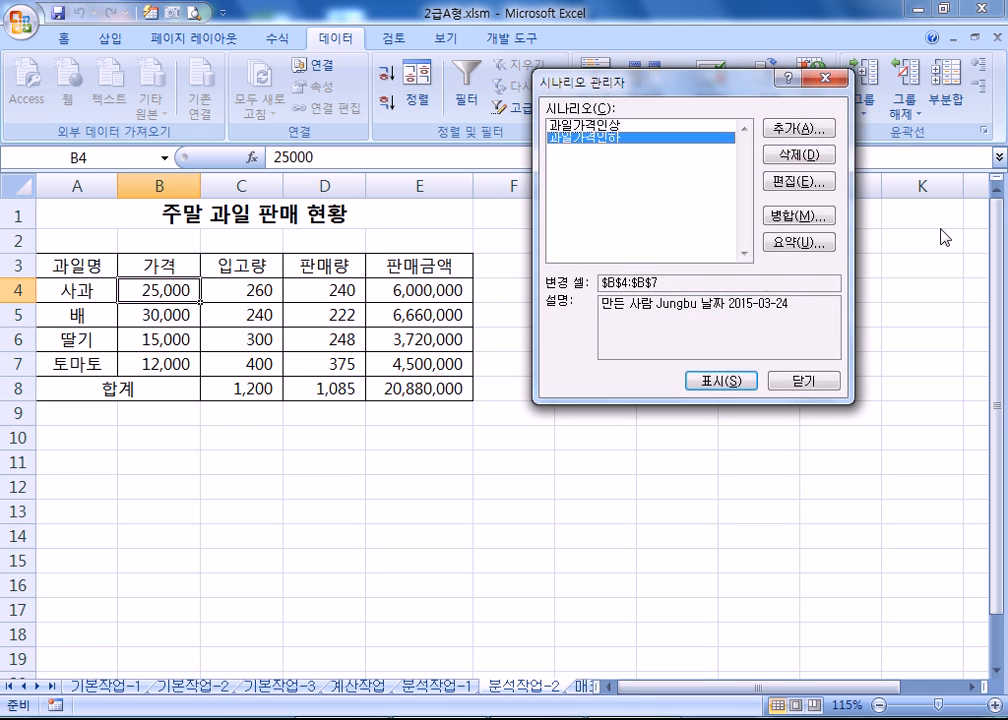
Step: Create a scenario summary report with E8 as the result cell
{"action": "left_click", "coordinate": [638, 127]}
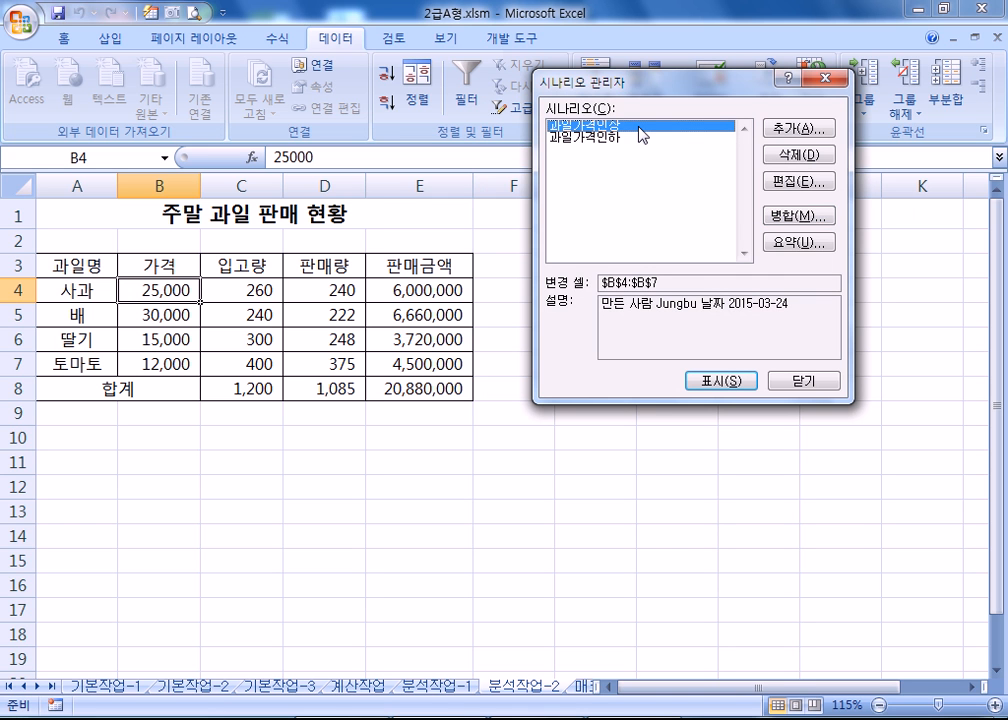
{"action": "left_click", "coordinate": [800, 243]}
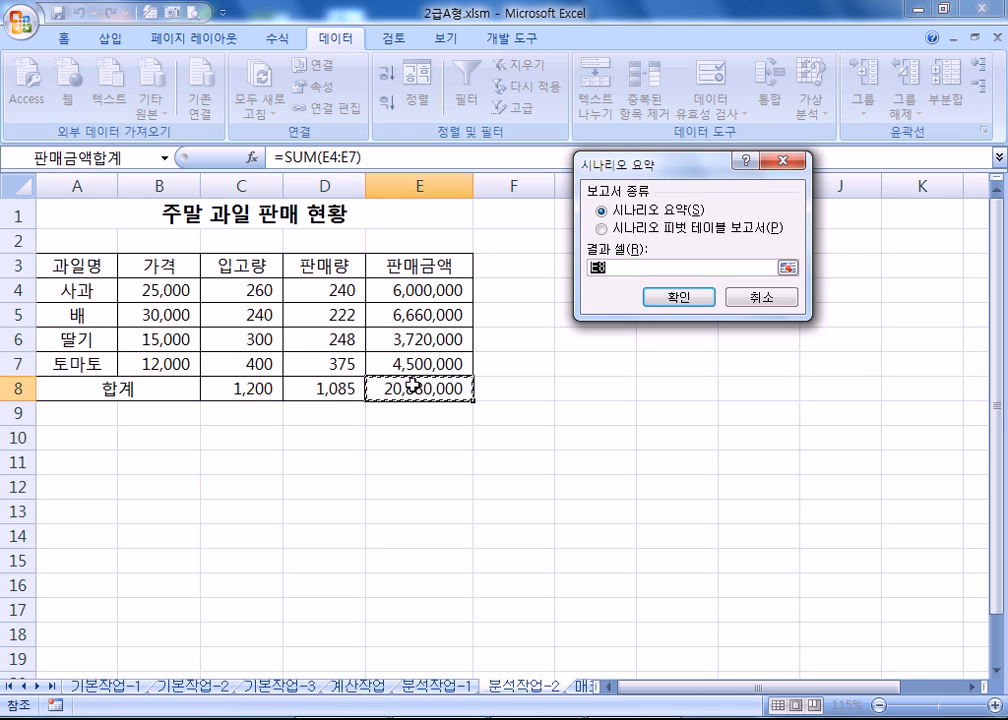
{"action": "left_click", "coordinate": [681, 300]}
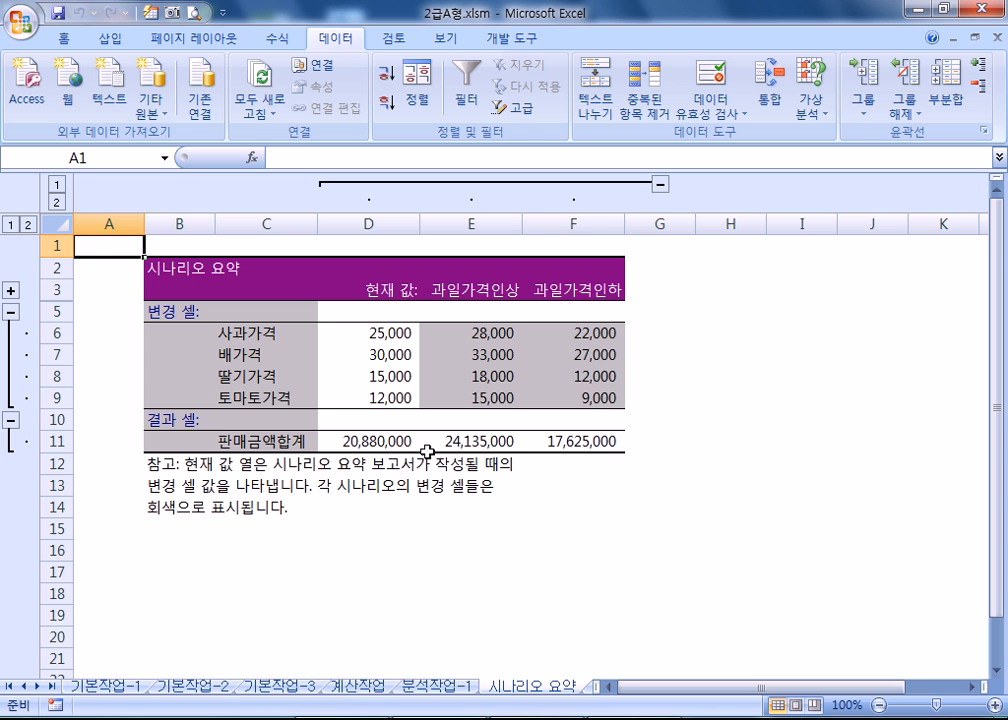
Step: Examine the changing cell names, scenario prices and result totals in the scenario summary report
{"action": "left_click", "coordinate": [582, 400]}
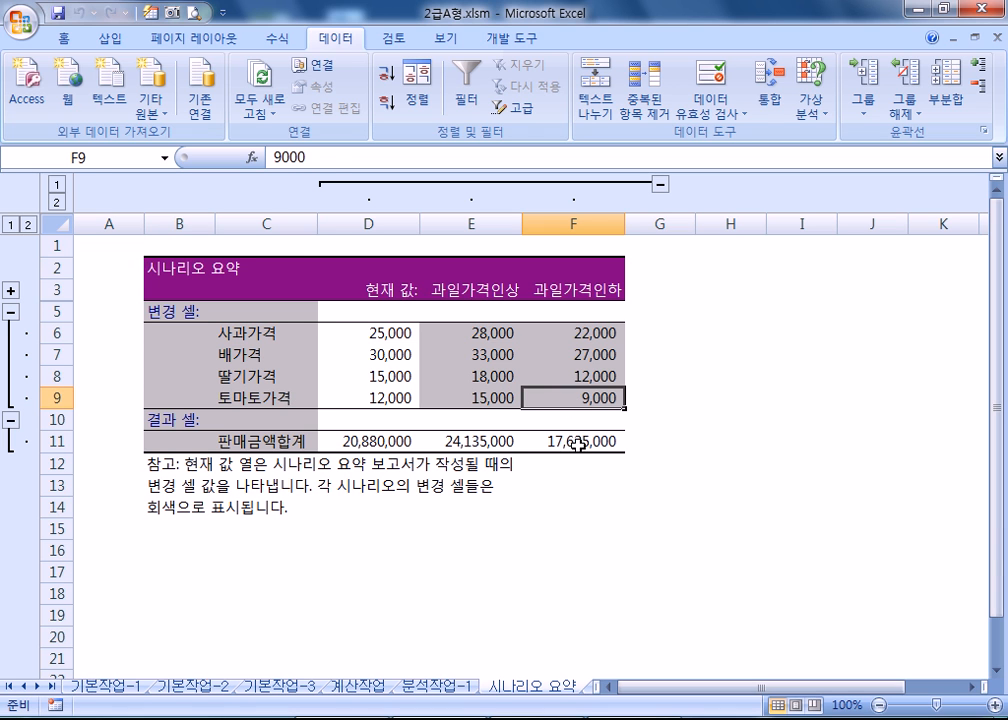
{"action": "left_click", "coordinate": [579, 440]}
{"action": "left_click", "coordinate": [585, 402]}
{"action": "left_click", "coordinate": [252, 332]}
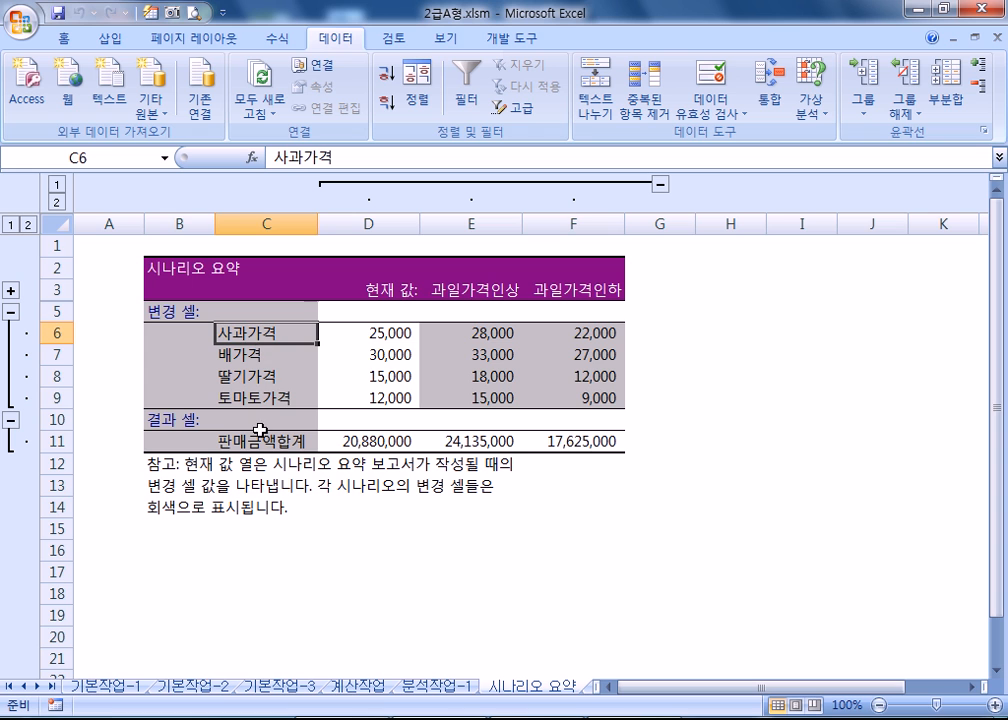
{"action": "left_click", "coordinate": [590, 397]}
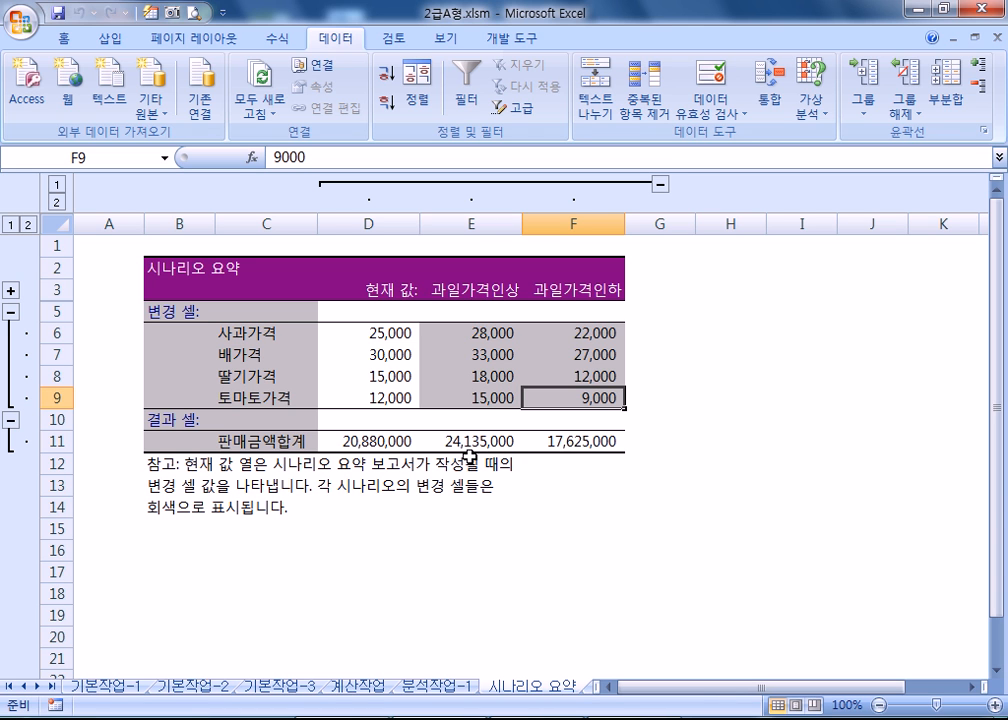
{"action": "left_click", "coordinate": [281, 336]}
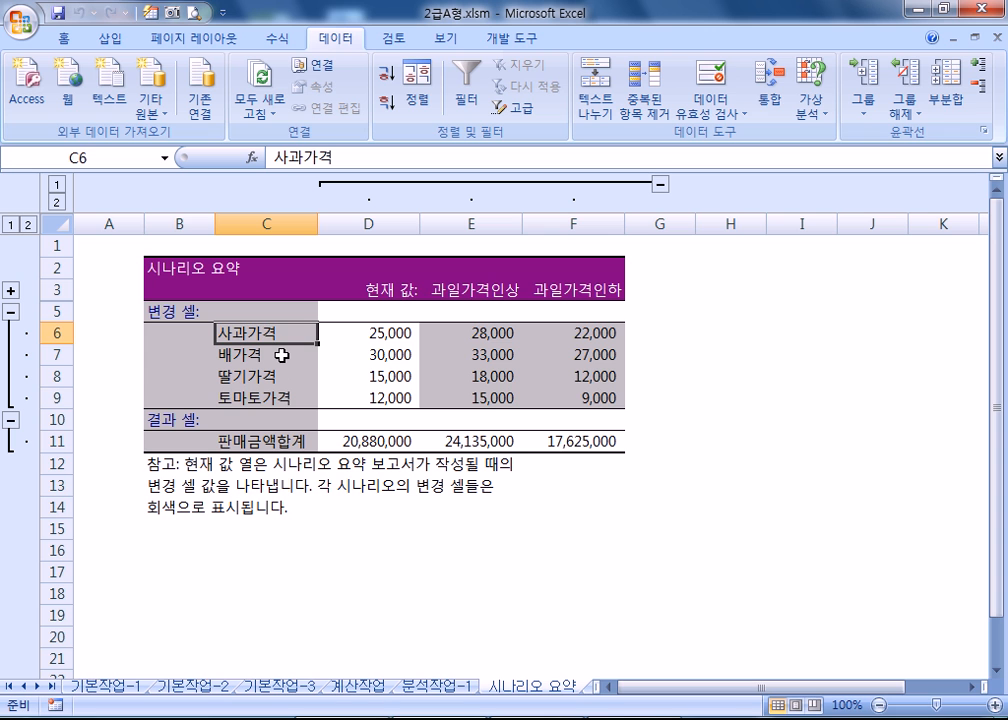
Step: Replace the 배가격 label in cell C7 of the scenario summary with C8
{"action": "left_click", "coordinate": [263, 354]}
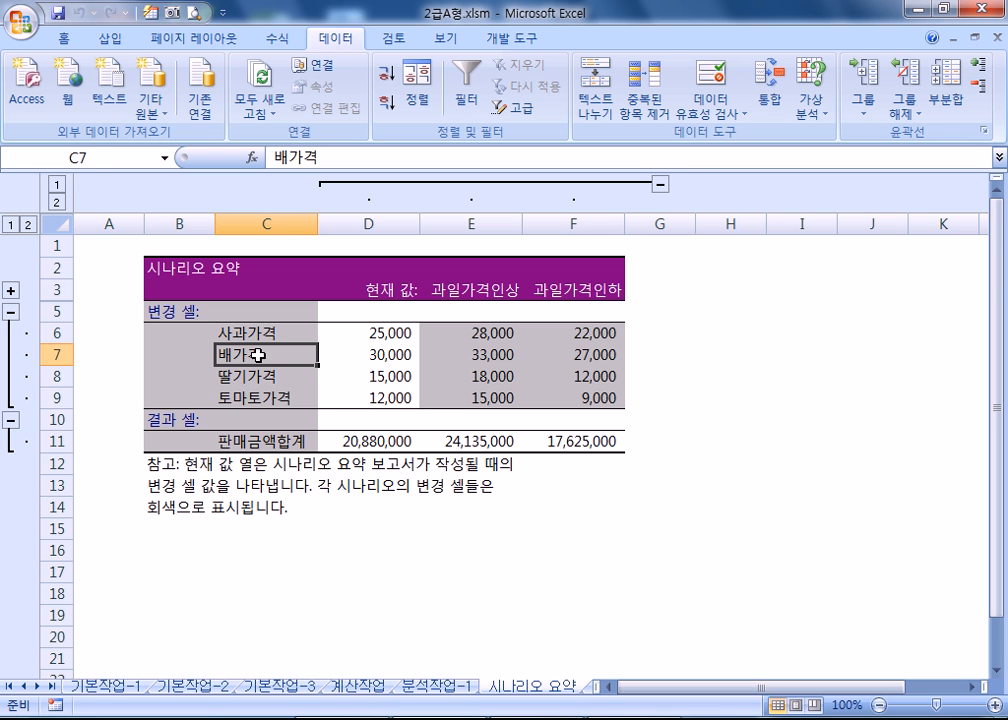
{"action": "type", "text": "ㅈ"}
{"action": "key", "text": "BackSpace"}
{"action": "type", "text": "C8"}
{"action": "key", "text": "Return"}
{"action": "left_click", "coordinate": [310, 355]}
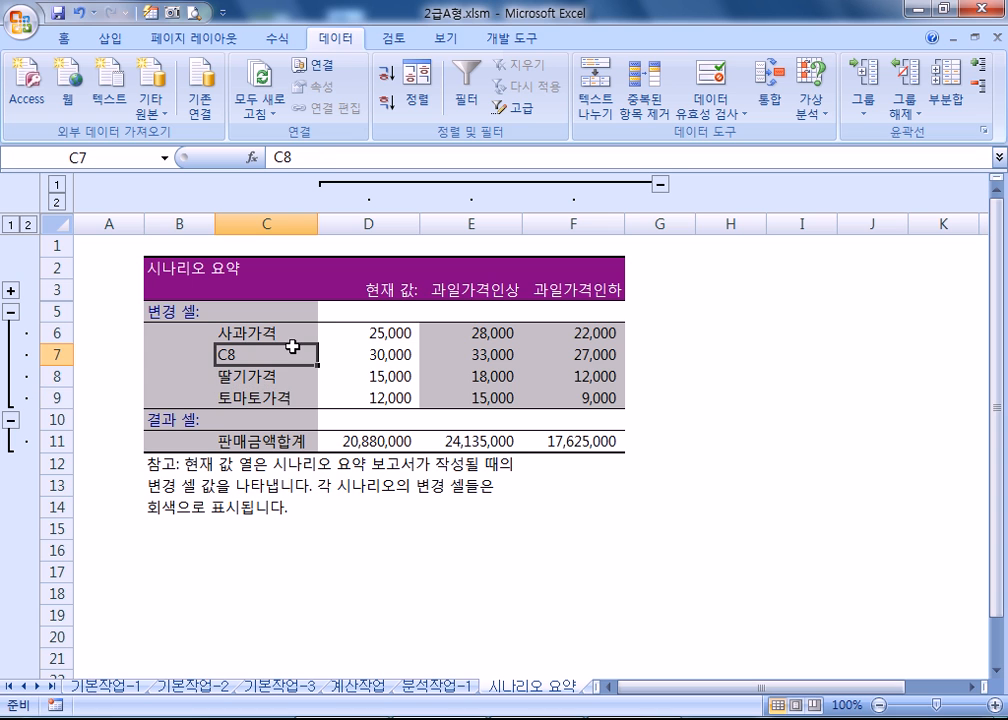
Step: Delete the 시나리오 요약 sheet from the workbook
{"action": "left_click", "coordinate": [558, 686]}
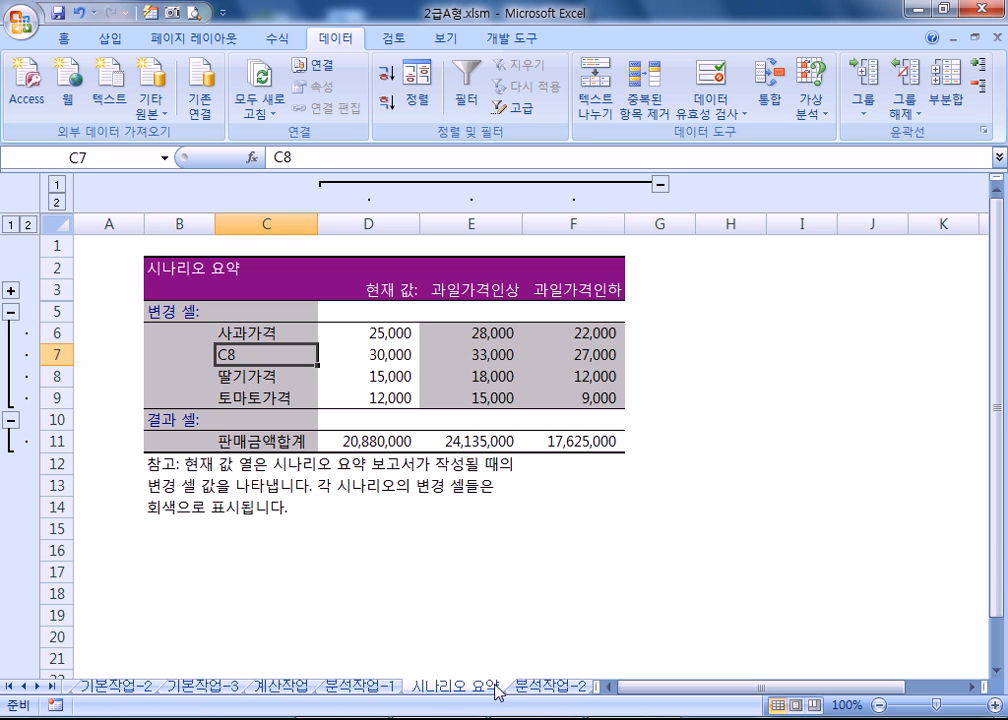
{"action": "scroll", "coordinate": [477, 637], "scroll_direction": "down", "scroll_amount": 2}
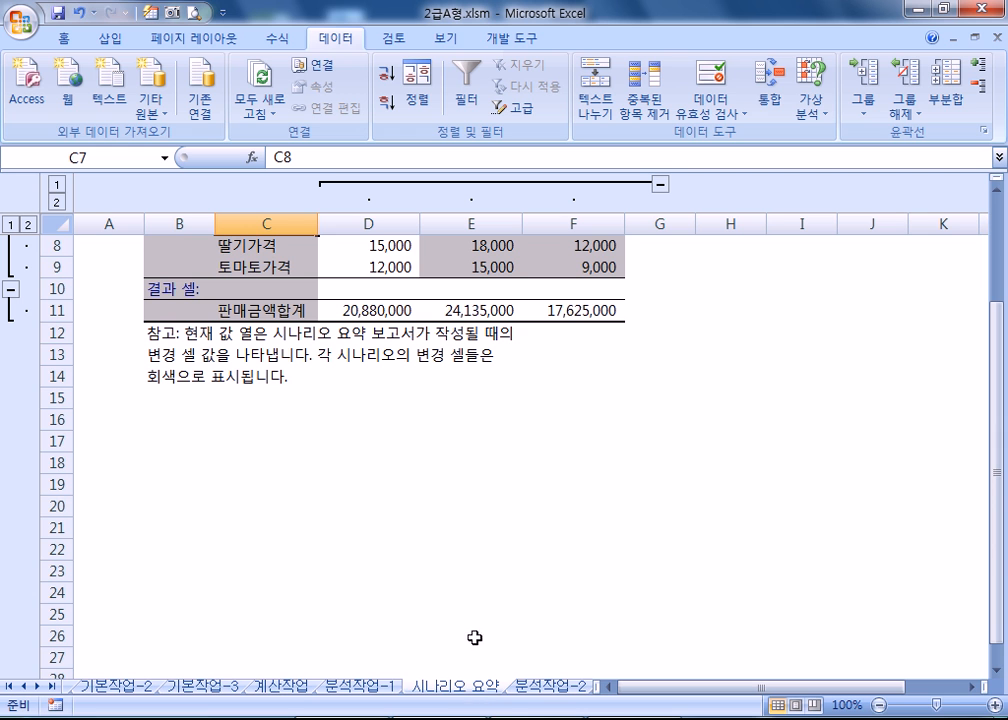
{"action": "right_click", "coordinate": [467, 694]}
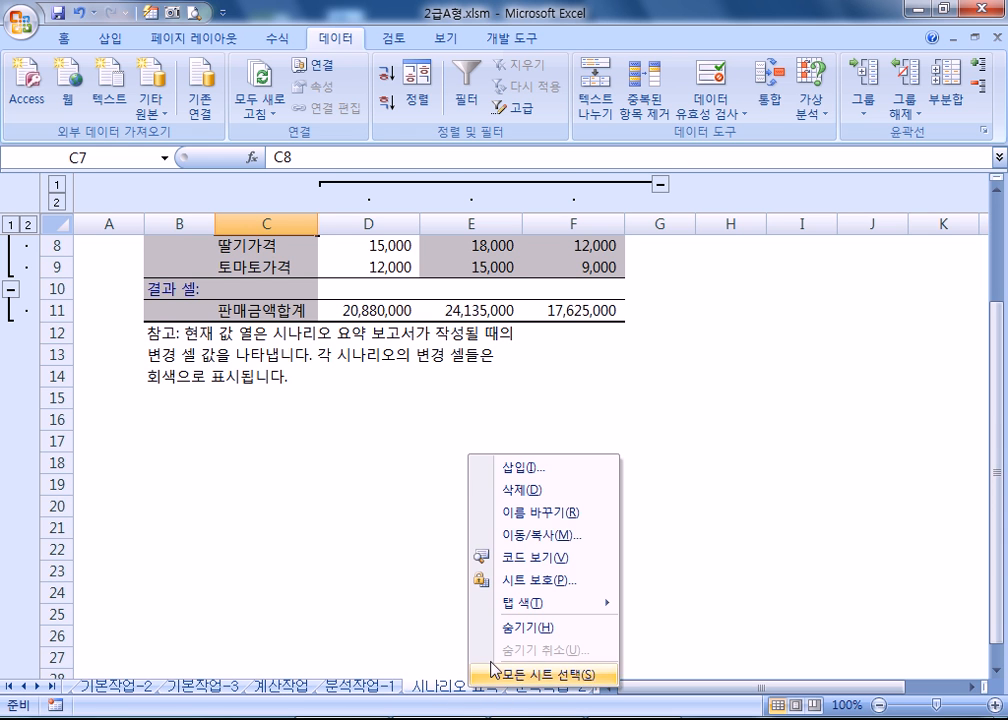
{"action": "left_click", "coordinate": [485, 488]}
{"action": "left_click", "coordinate": [479, 415]}
Step: Check the names assigned to the fruit price cells B4 to B7 and the sales total cell E8 on 분석작업-2
{"action": "left_click", "coordinate": [167, 314]}
{"action": "left_click", "coordinate": [122, 158]}
{"action": "left_click", "coordinate": [167, 291]}
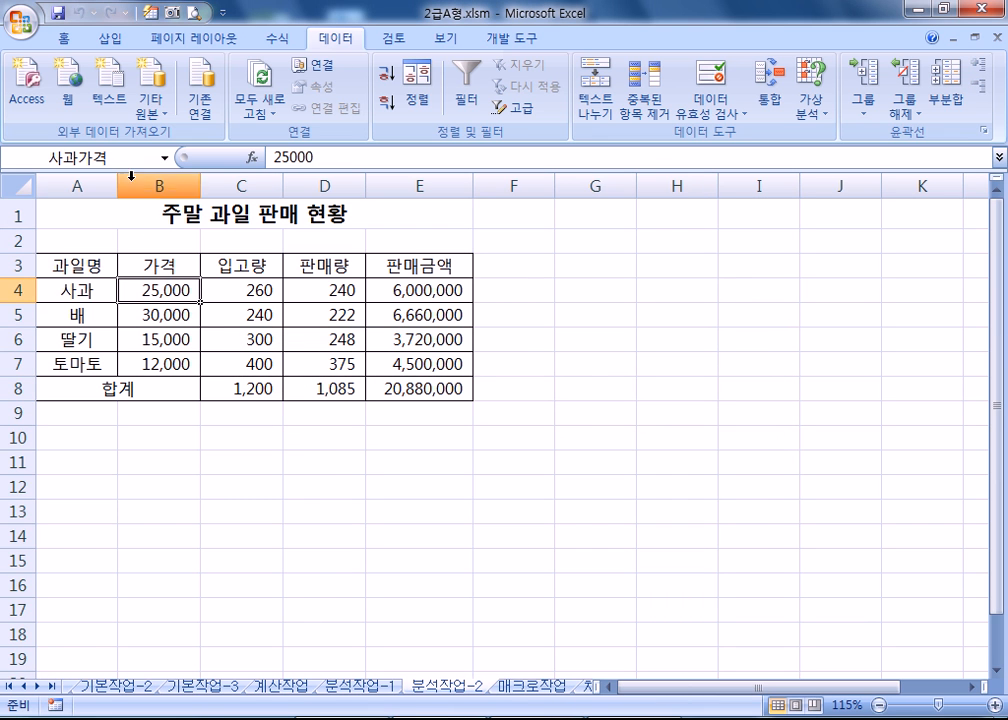
{"action": "left_click", "coordinate": [146, 340]}
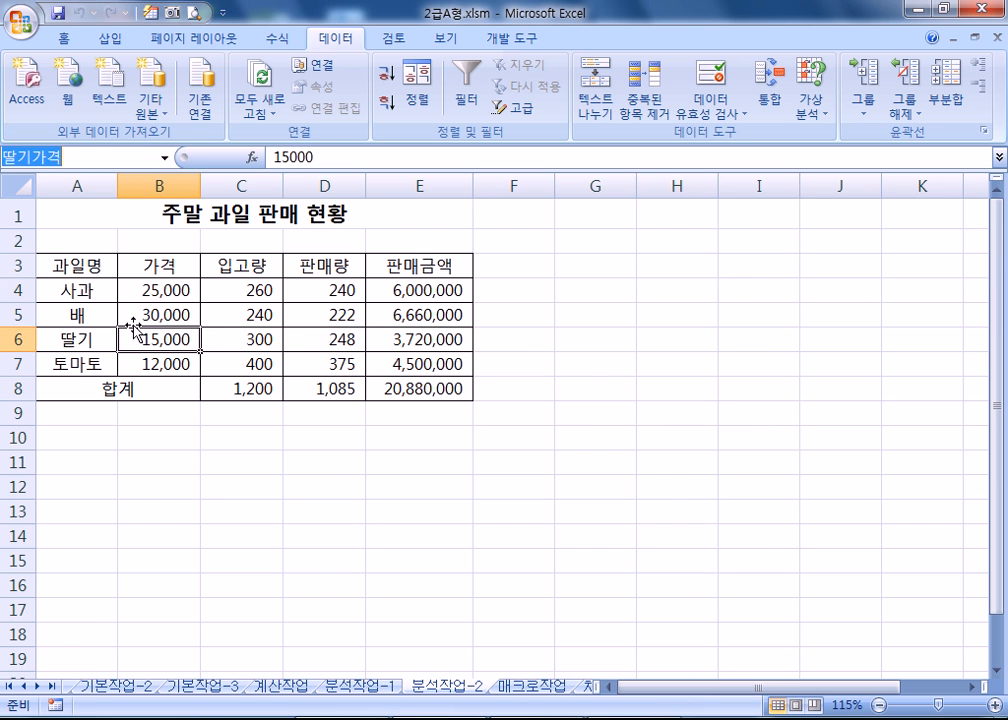
{"action": "left_click", "coordinate": [140, 362]}
{"action": "left_click", "coordinate": [125, 158]}
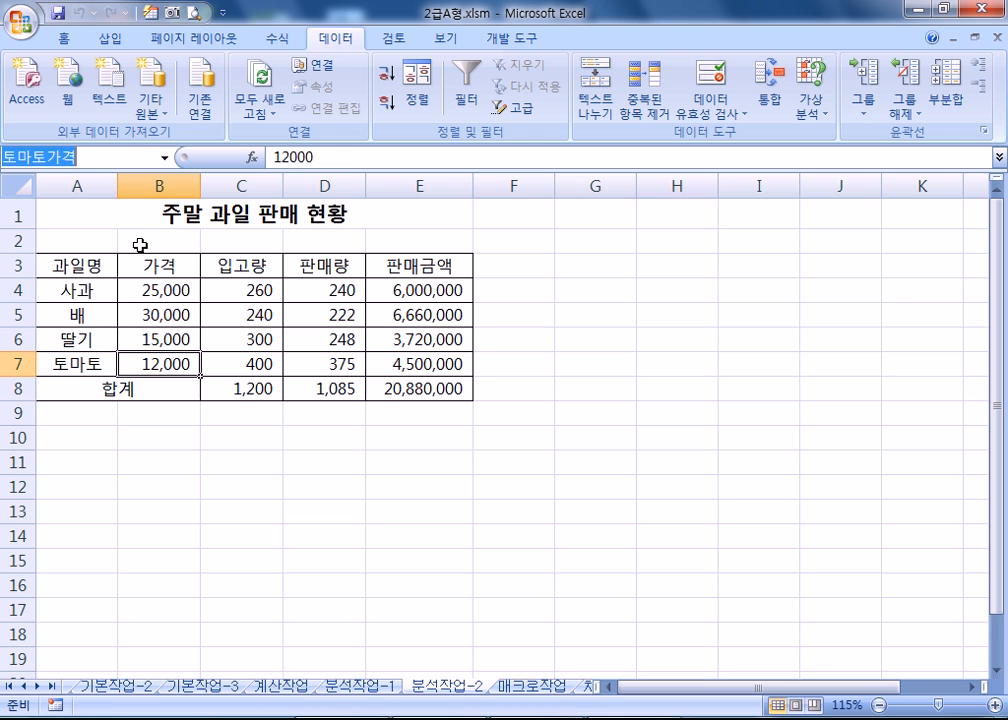
{"action": "left_click", "coordinate": [385, 389]}
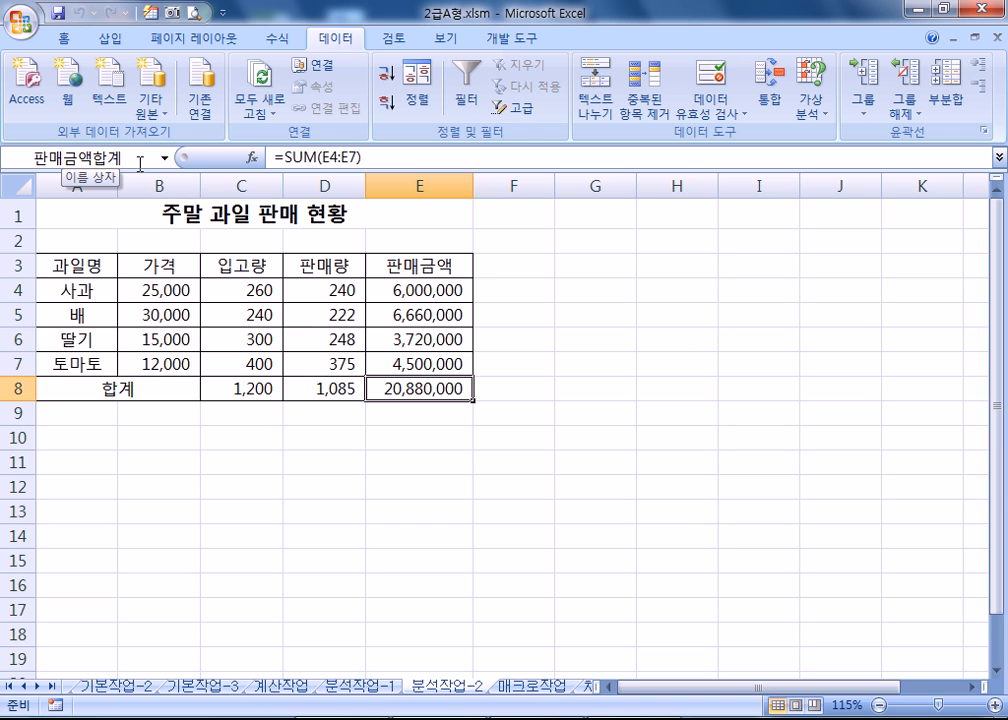
Step: Review the changing cells and price values of the 과일가격인상 scenario
{"action": "left_click", "coordinate": [806, 112]}
{"action": "left_click", "coordinate": [822, 146]}
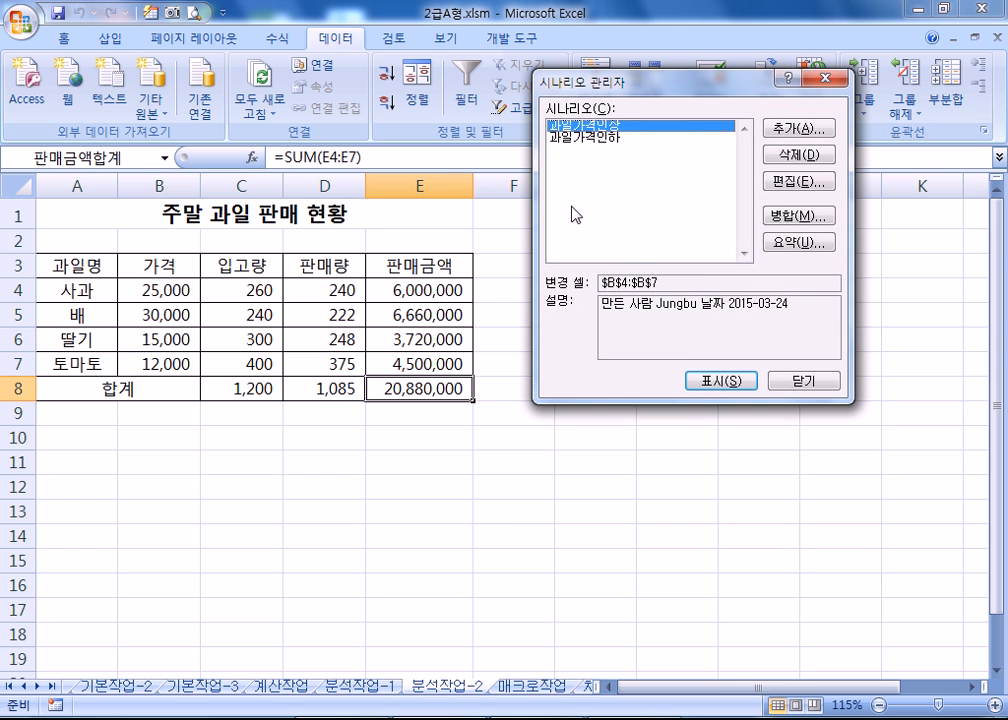
{"action": "left_click", "coordinate": [784, 181]}
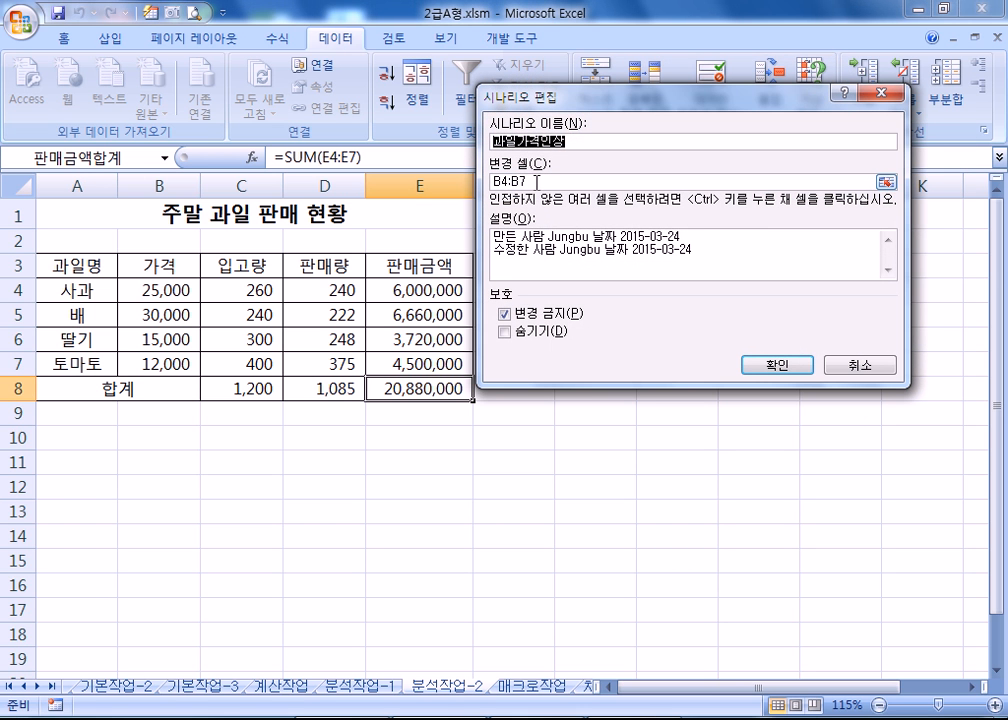
{"action": "left_click", "coordinate": [777, 364]}
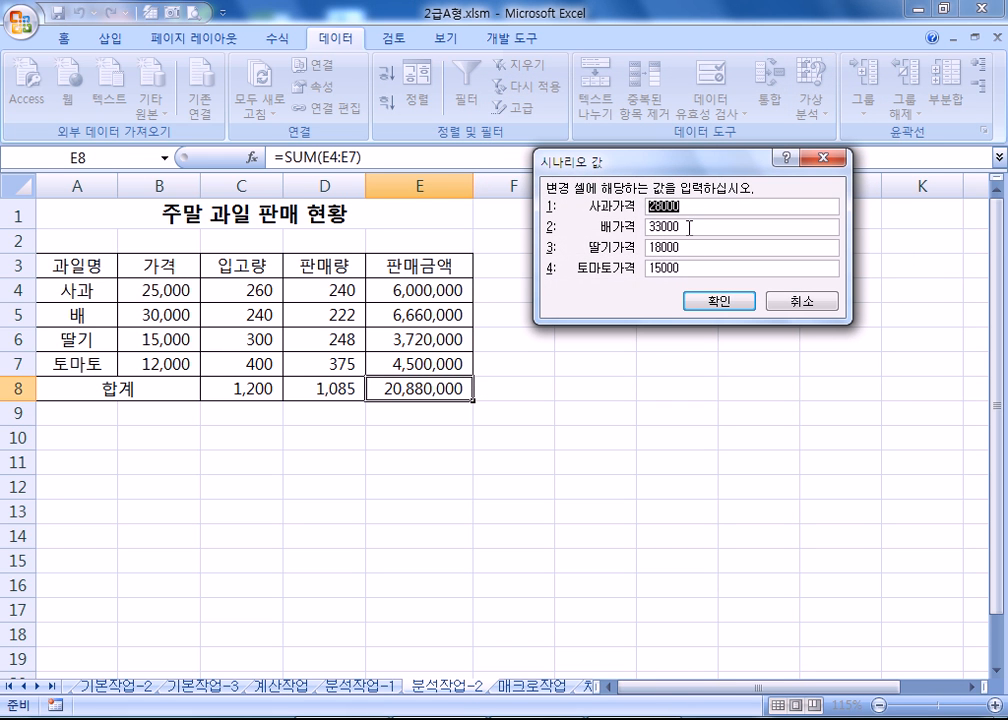
{"action": "left_click", "coordinate": [714, 297]}
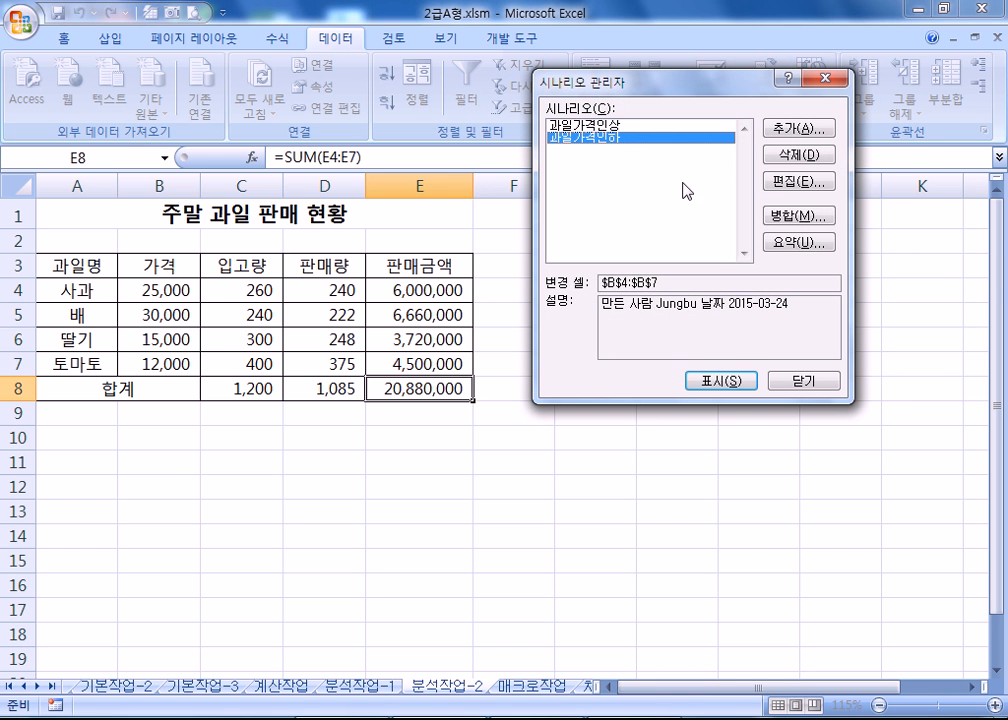
Step: Review the changing cells and price values of the 과일가격인하 scenario
{"action": "left_click", "coordinate": [797, 181]}
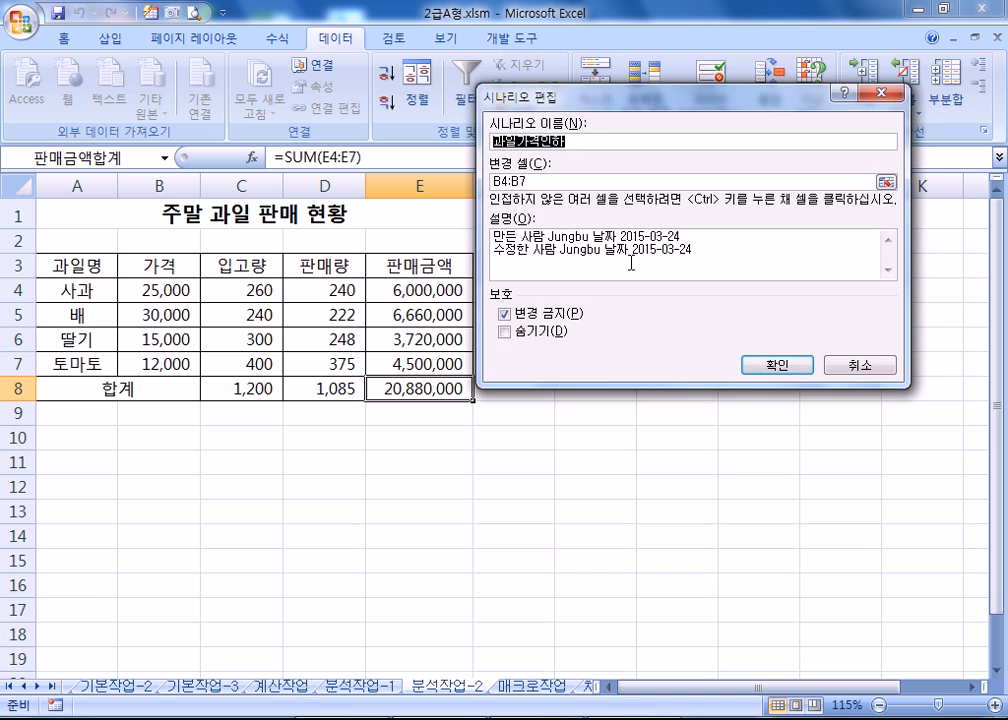
{"action": "left_click", "coordinate": [752, 362]}
{"action": "left_click", "coordinate": [667, 270]}
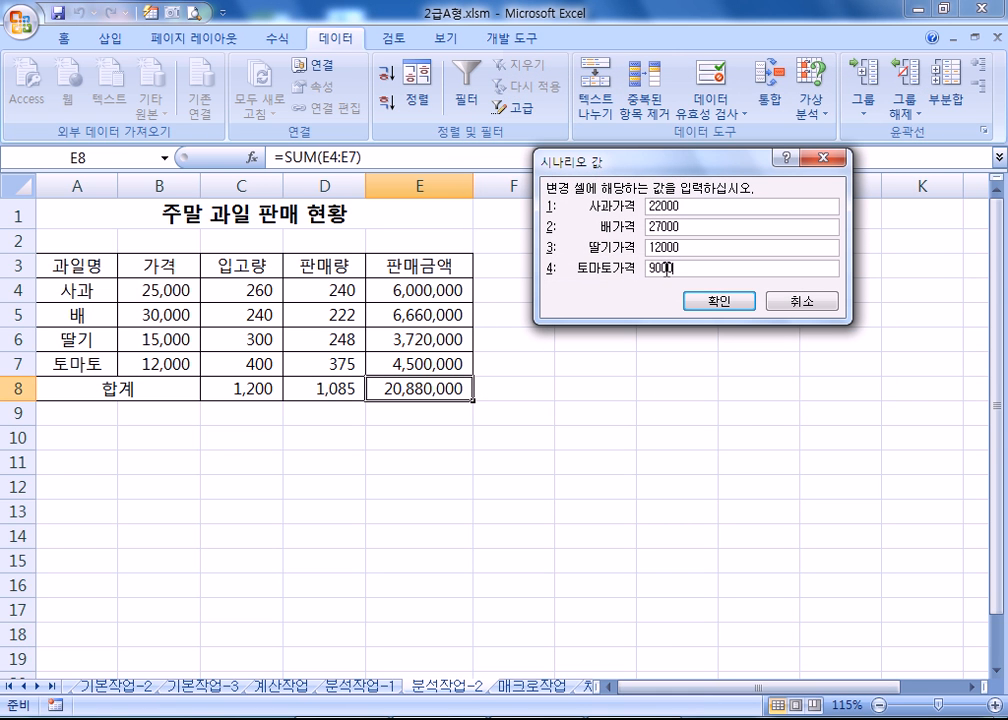
{"action": "left_click", "coordinate": [718, 300]}
Step: Generate a new scenario summary report using E8 as the result cell
{"action": "left_click", "coordinate": [785, 244]}
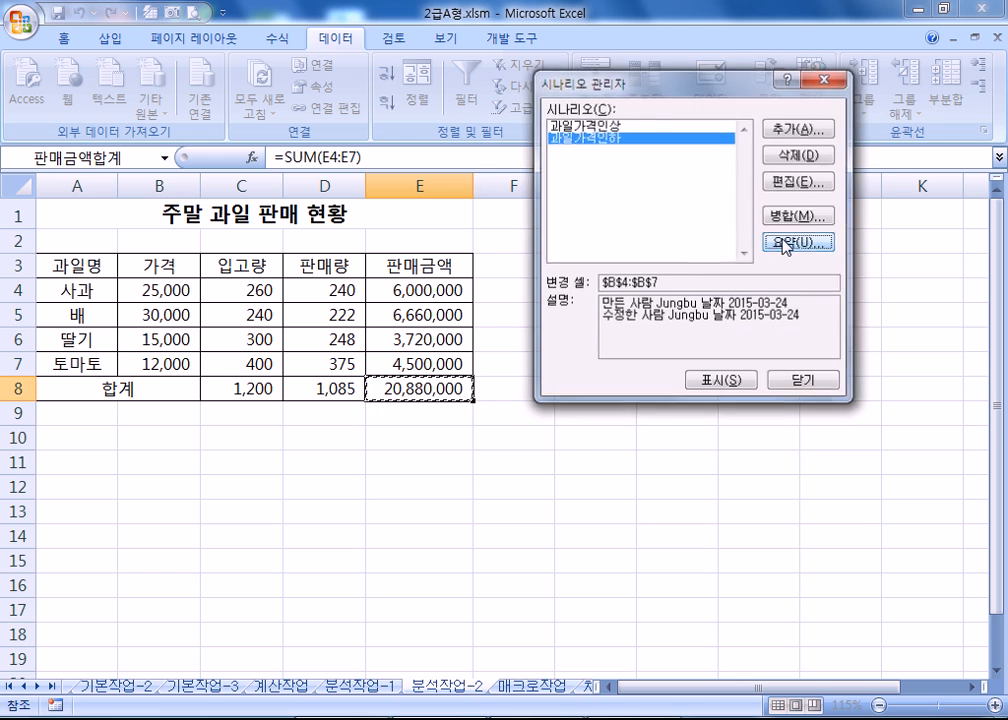
{"action": "left_click", "coordinate": [673, 298]}
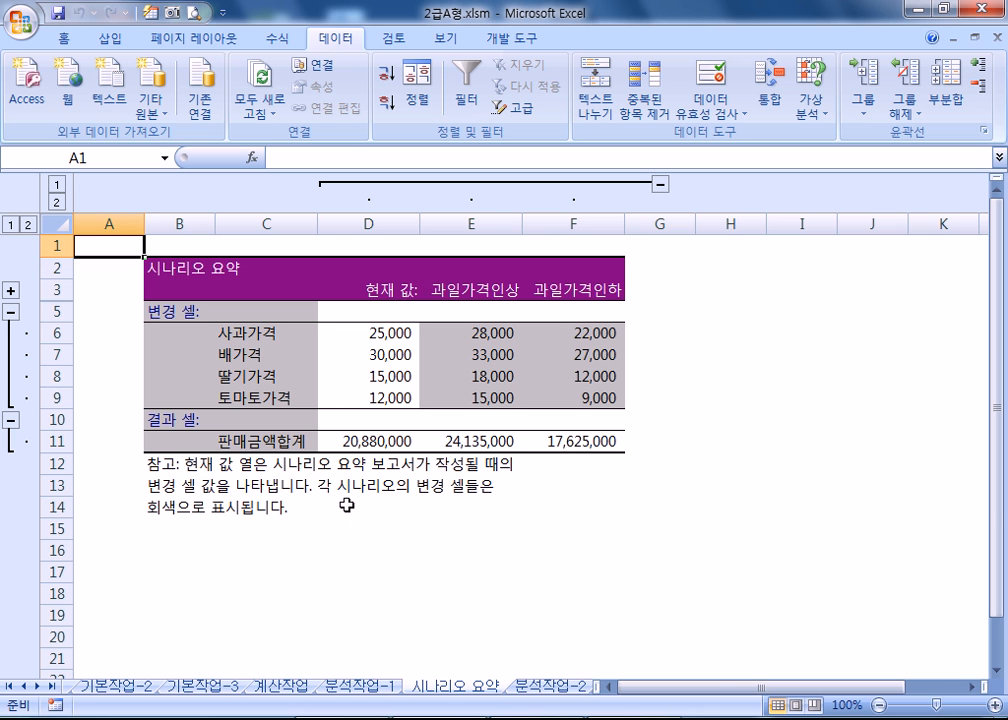
Step: On the 매크로작업 sheet, examine the 총점 range E4:E18, the header row A3:E3 and the 강조색6 cell style
{"action": "key", "text": "ctrl+Page_Down"}
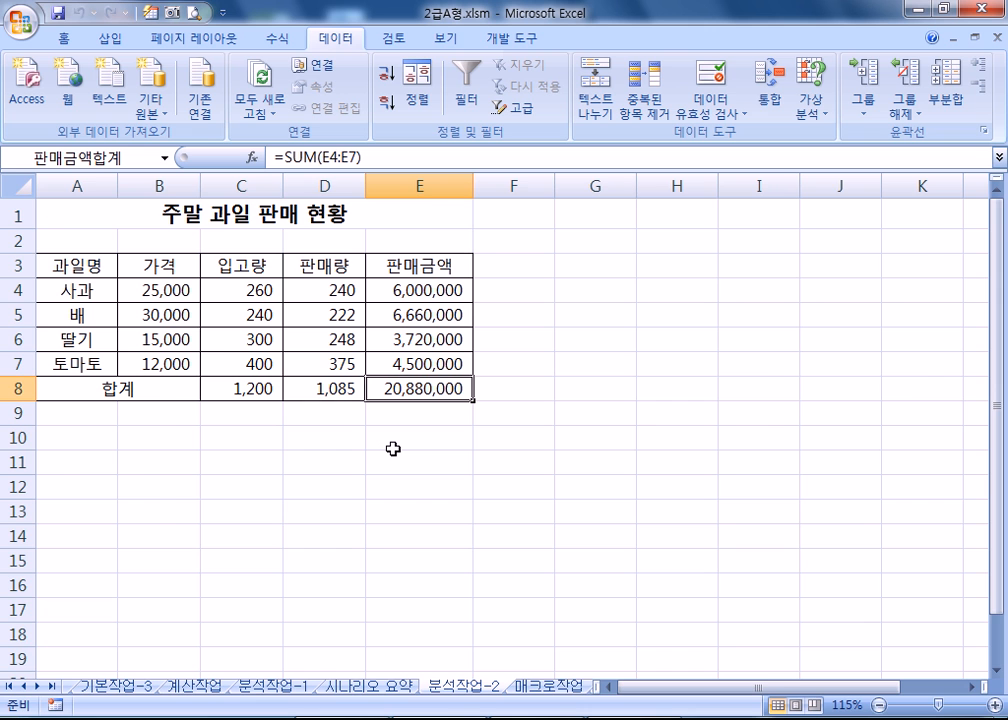
{"action": "key", "text": "ctrl+Page_Down"}
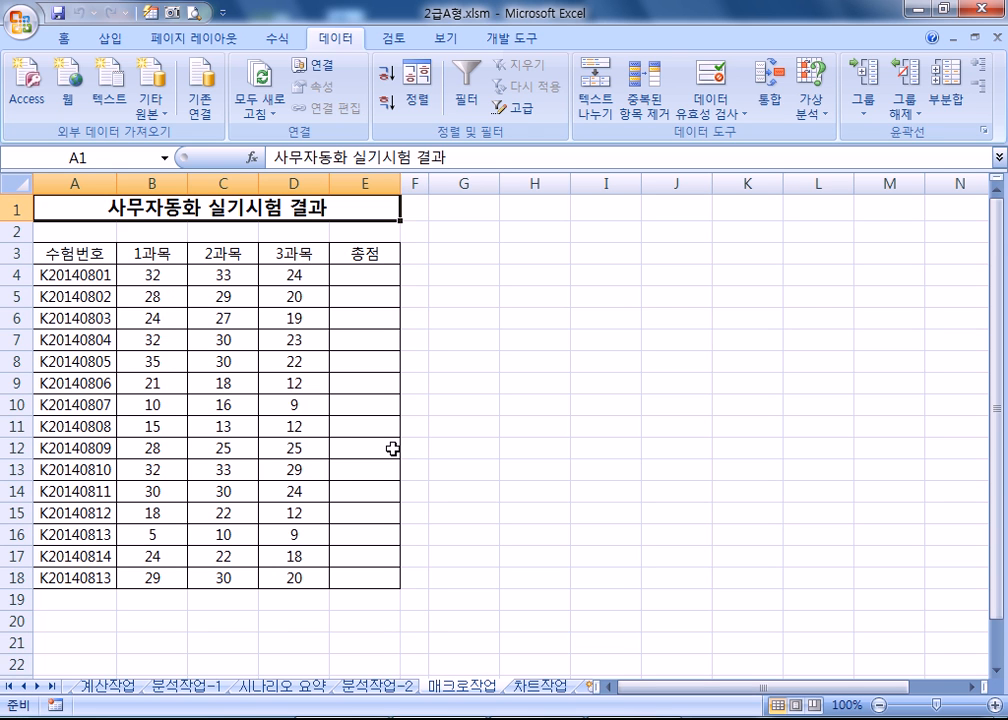
{"action": "left_click_drag", "start_coordinate": [340, 278], "coordinate": [353, 577]}
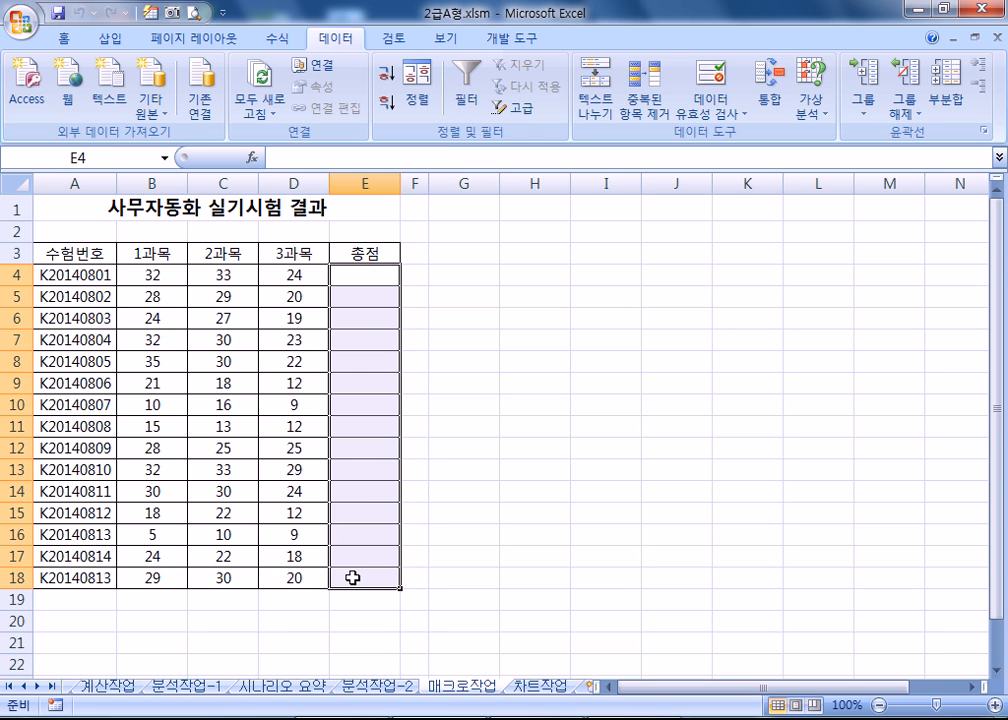
{"action": "left_click", "coordinate": [163, 272]}
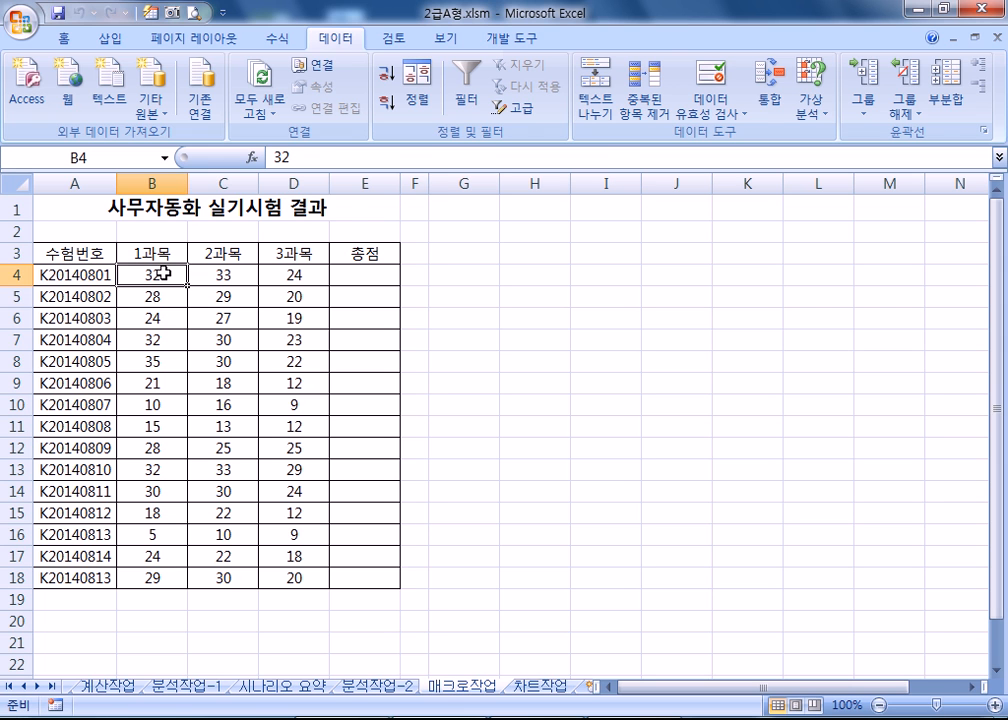
{"action": "left_click_drag", "start_coordinate": [97, 254], "coordinate": [348, 255]}
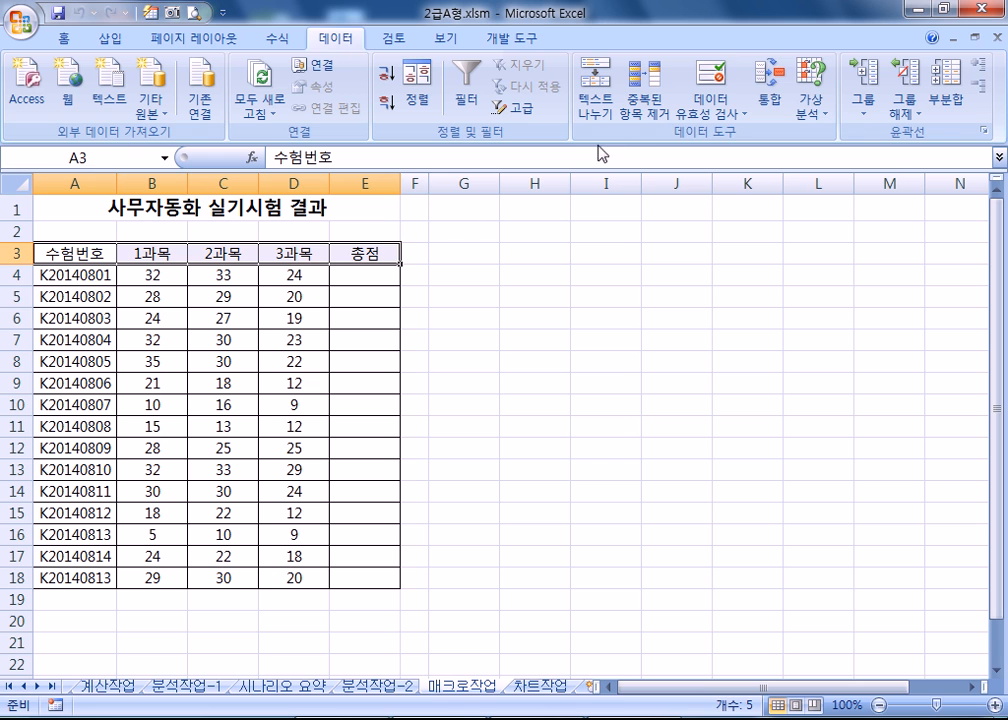
{"action": "left_click", "coordinate": [60, 39]}
{"action": "left_click", "coordinate": [745, 110]}
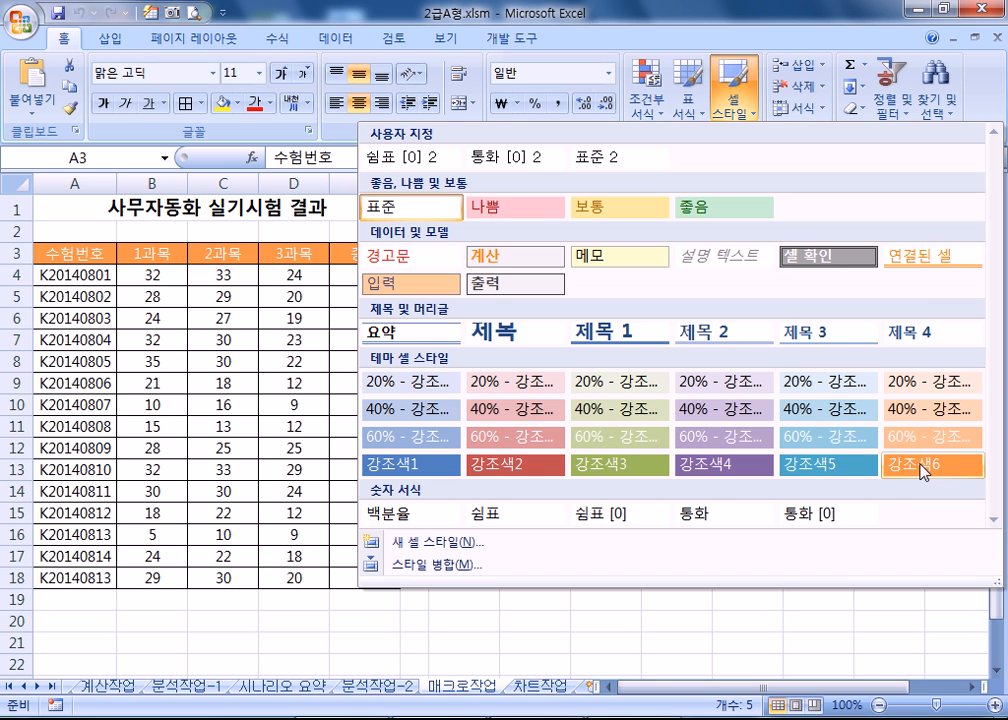
{"action": "left_click", "coordinate": [106, 201]}
{"action": "left_click", "coordinate": [102, 203]}
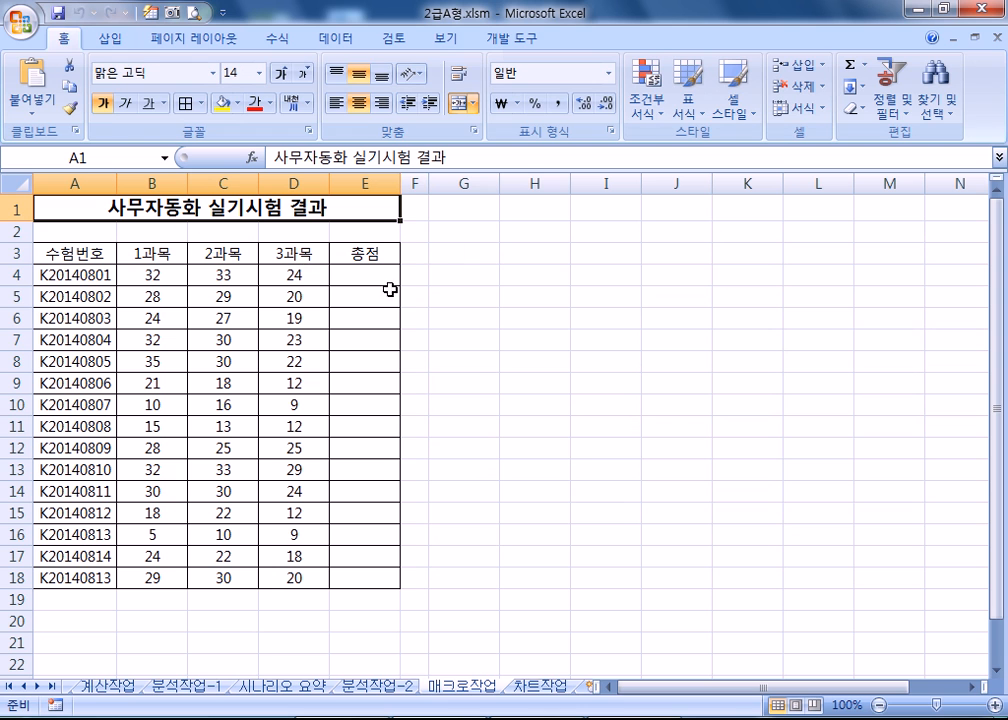
Step: Start recording a macro named 총점, stored in the current workbook
{"action": "left_click", "coordinate": [510, 48]}
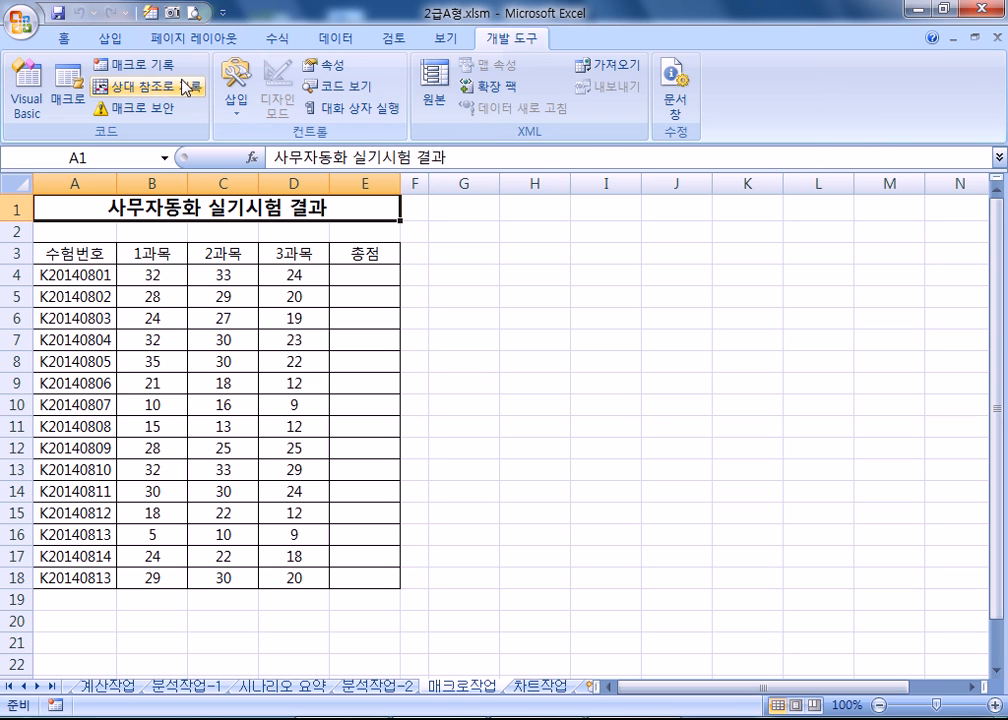
{"action": "left_click", "coordinate": [140, 66]}
{"action": "type", "text": "CHD"}
{"action": "type", "text": "ㅊ"}
{"action": "type", "text": "점"}
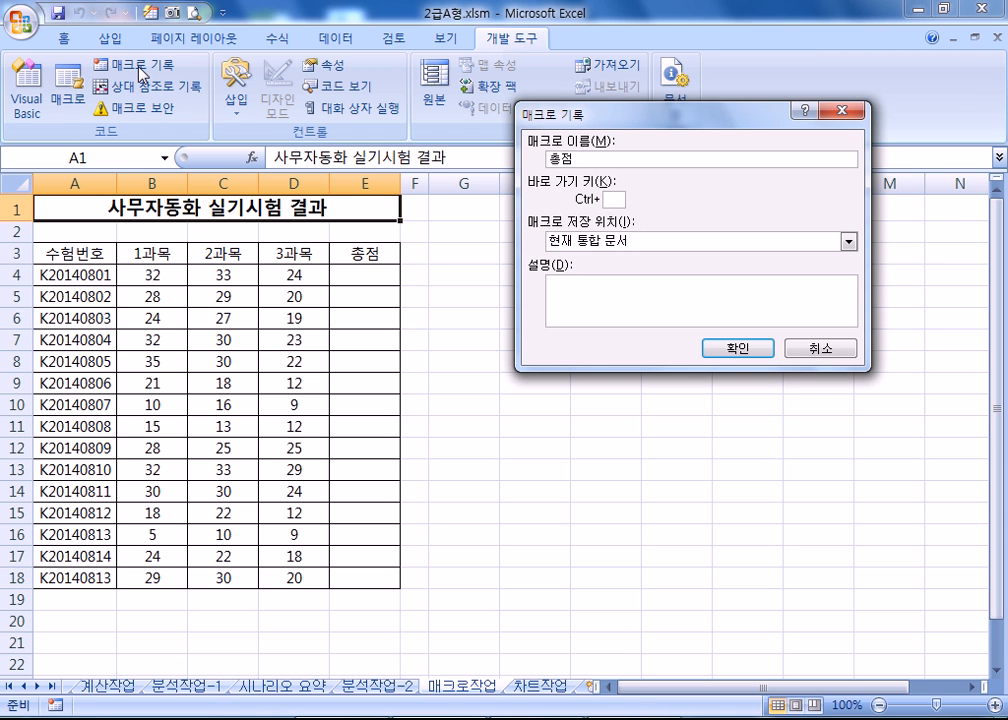
{"action": "left_click", "coordinate": [700, 348]}
Step: Total B4:D4 in E4 with SUM, fill the formula down to E18, select A1 and stop the macro recording
{"action": "left_click", "coordinate": [385, 277]}
{"action": "type", "text": "=SUM("}
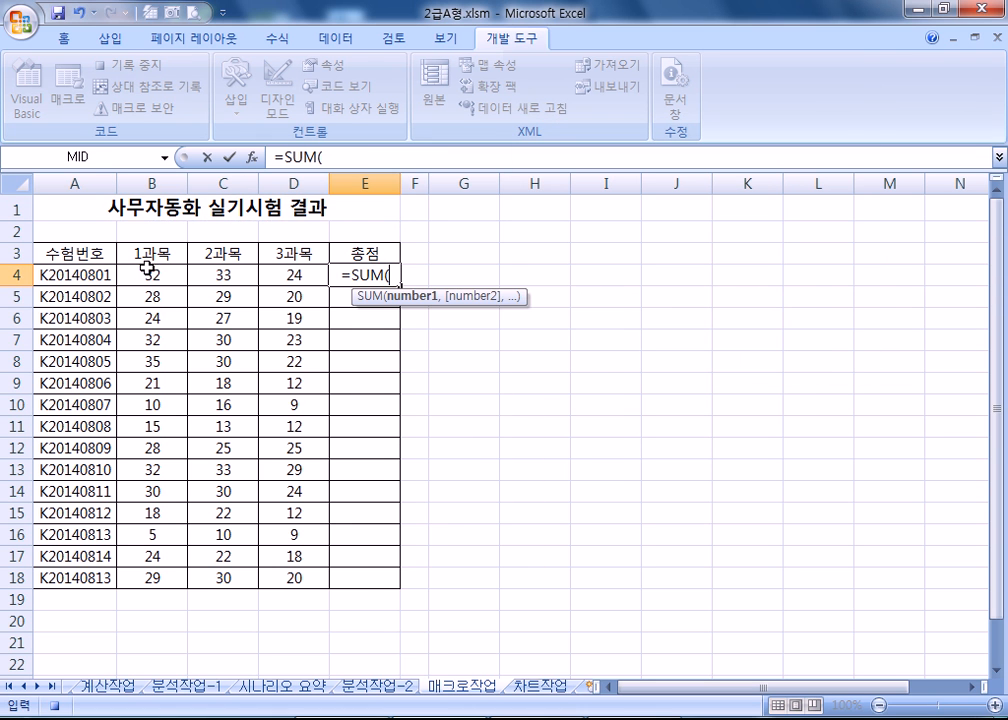
{"action": "left_click_drag", "start_coordinate": [148, 274], "coordinate": [265, 272]}
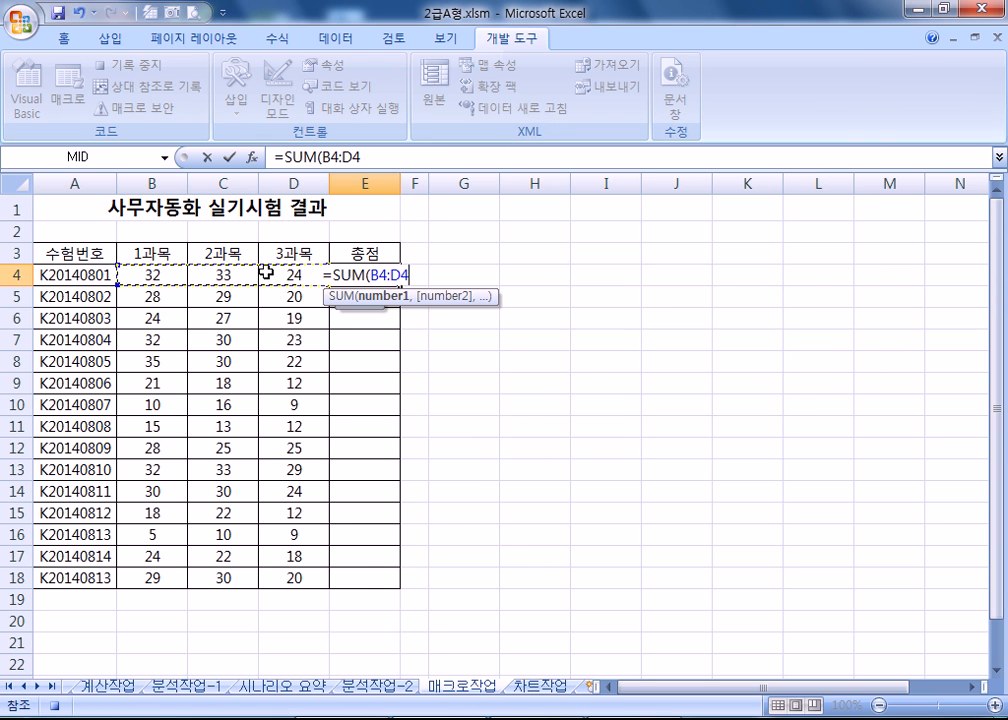
{"action": "key", "text": "Return"}
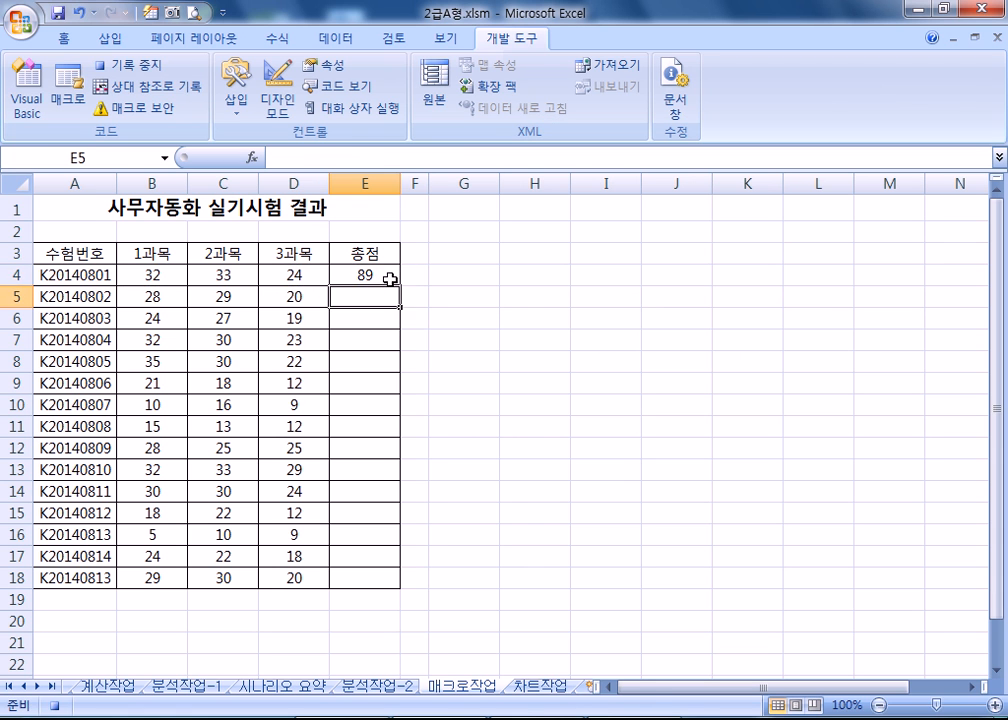
{"action": "left_click", "coordinate": [390, 279]}
{"action": "double_click", "coordinate": [398, 287]}
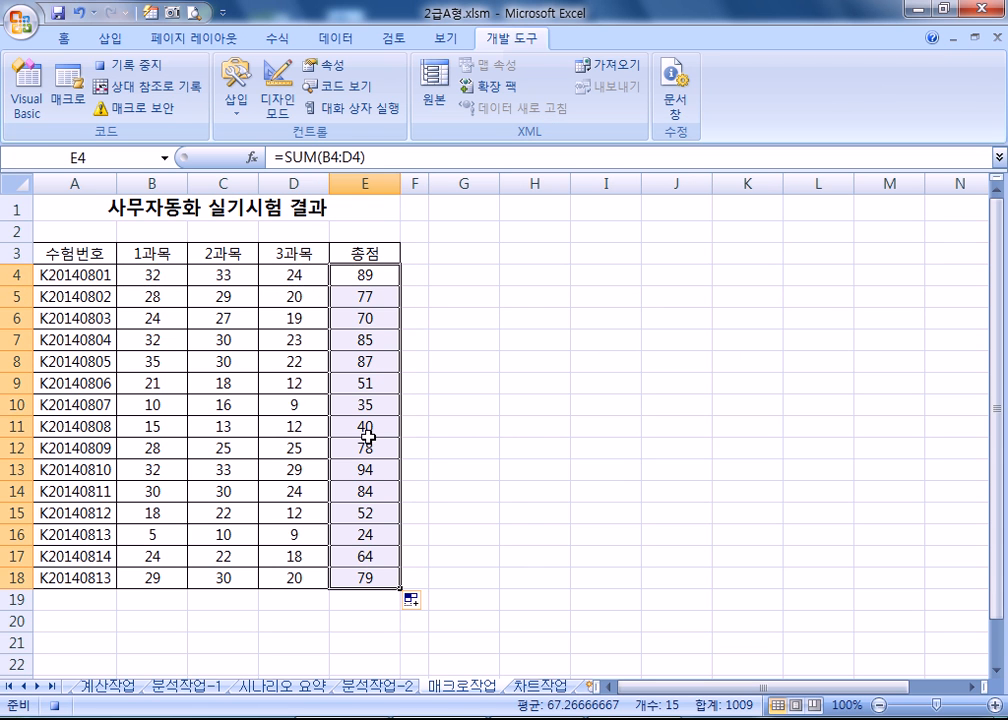
{"action": "left_click", "coordinate": [117, 209]}
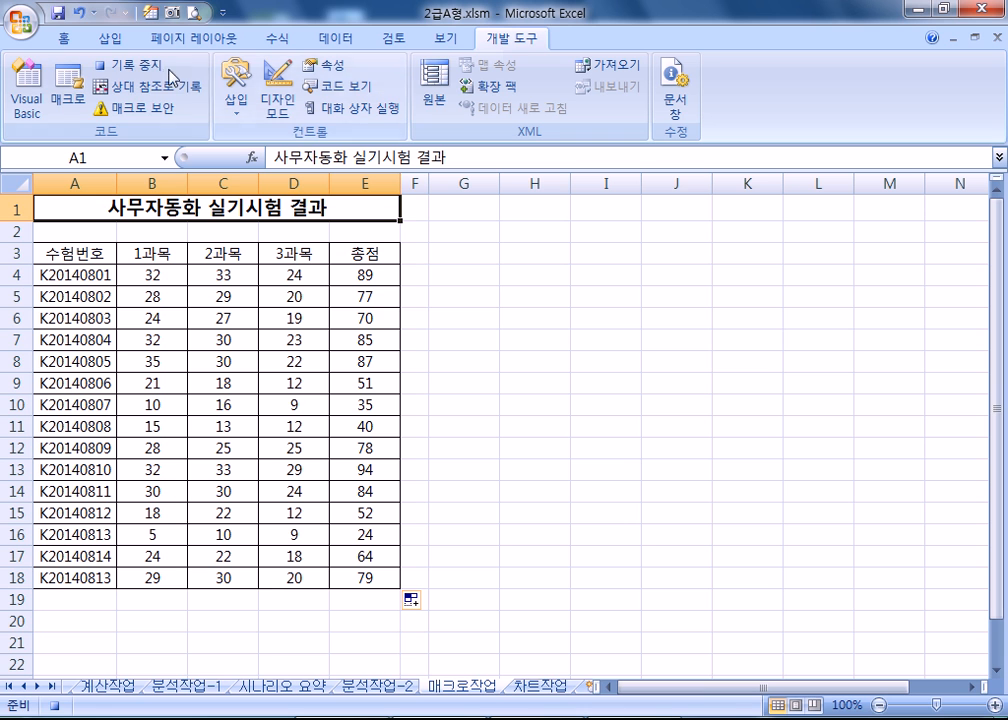
{"action": "left_click", "coordinate": [137, 66]}
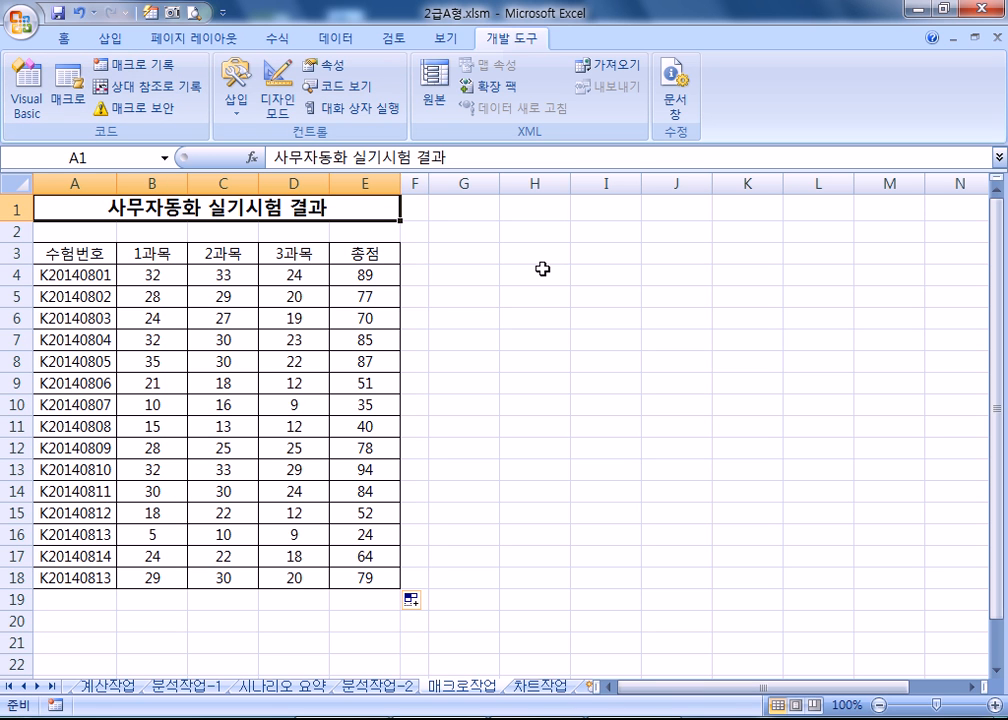
Step: Start recording a second macro named 셀스타일, stored in the current workbook
{"action": "left_click", "coordinate": [132, 64]}
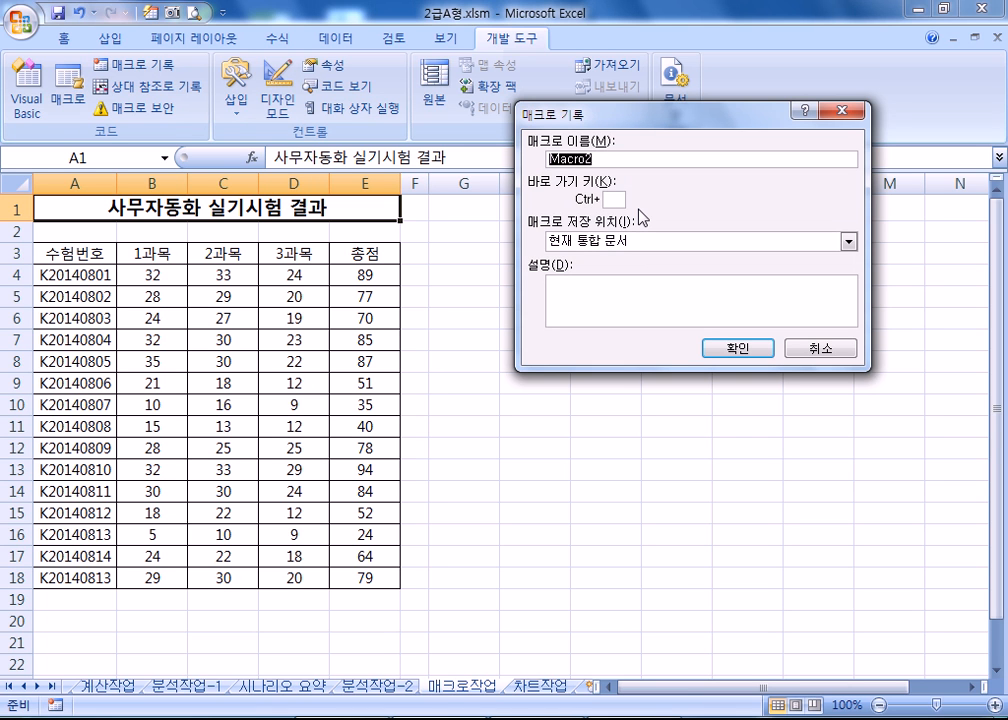
{"action": "type", "text": "TPFTM"}
{"action": "key", "text": "shift+Home"}
{"action": "key", "text": "BackSpace"}
{"action": "type", "text": "셀스타일"}
{"action": "key", "text": "Return"}
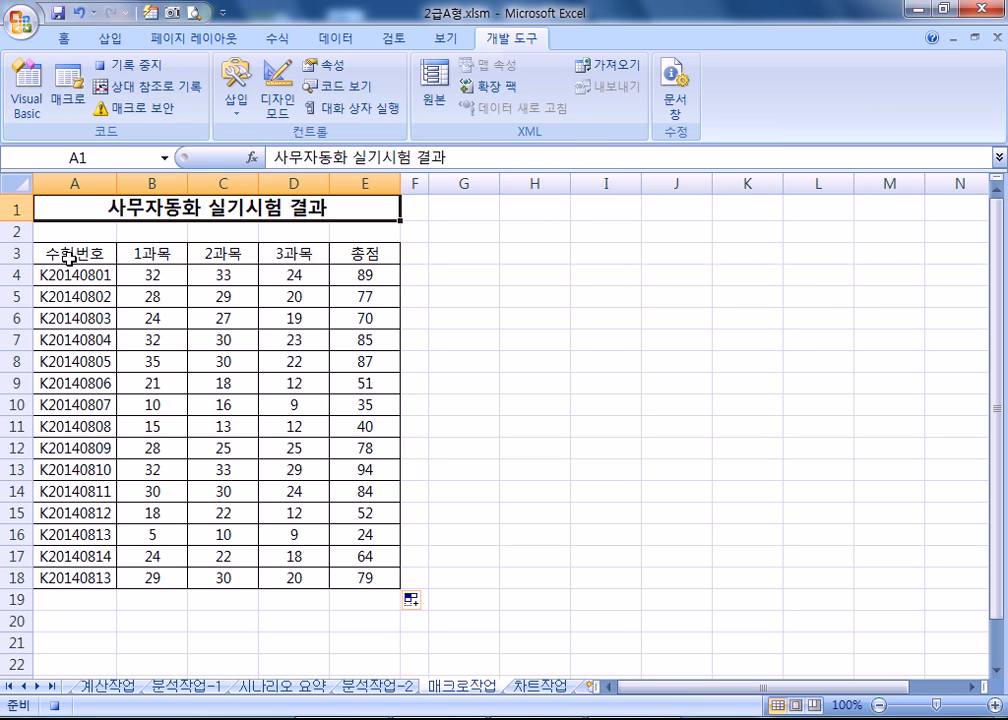
Step: Apply the 강조색6 cell style to the header row A3:E3, select A1 and stop the macro recording
{"action": "left_click_drag", "start_coordinate": [80, 254], "coordinate": [350, 254]}
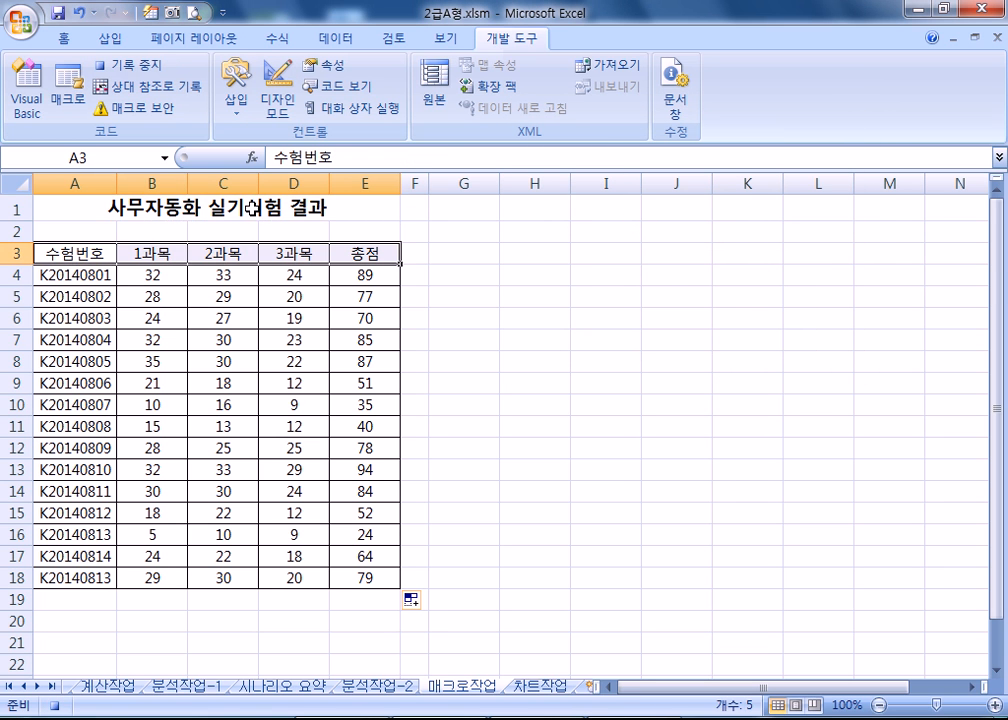
{"action": "left_click", "coordinate": [68, 38]}
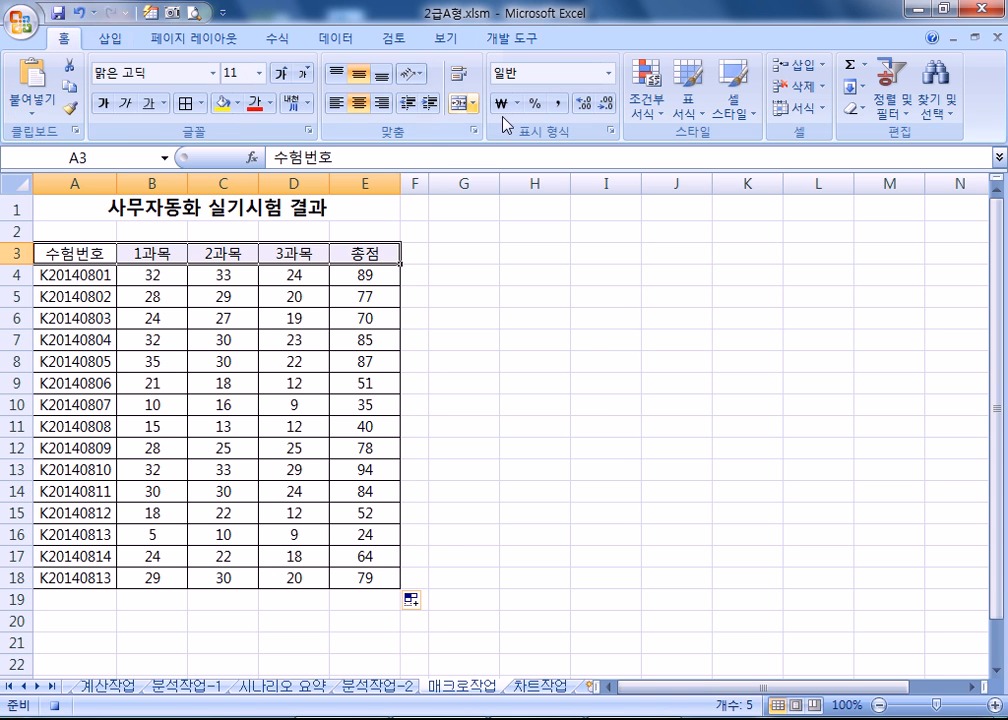
{"action": "left_click", "coordinate": [735, 95]}
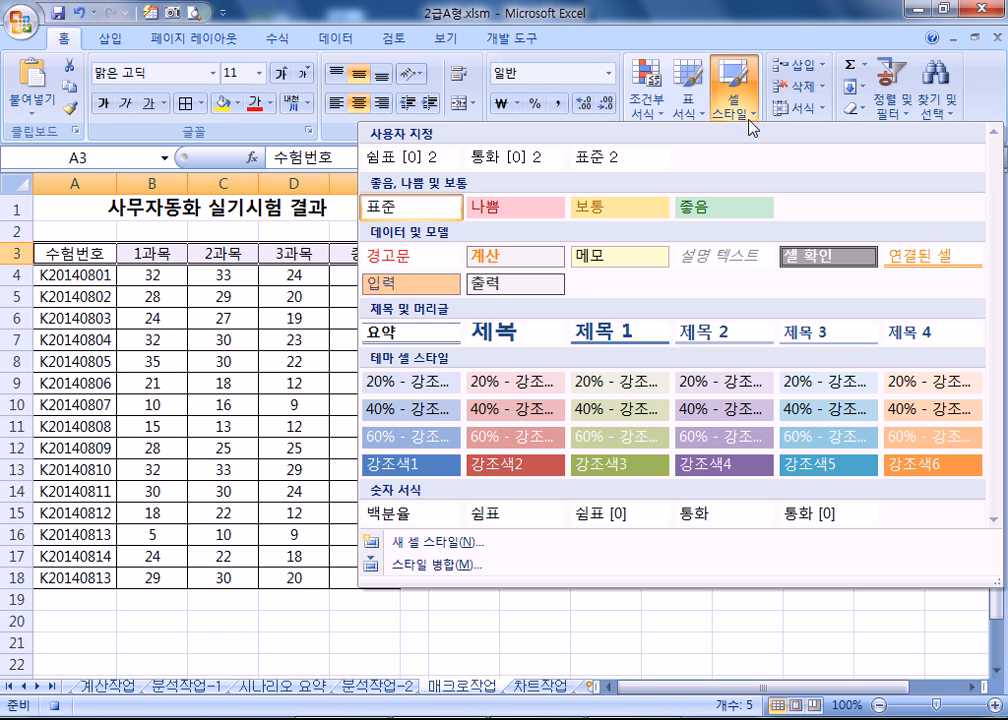
{"action": "left_click", "coordinate": [909, 467]}
{"action": "left_click", "coordinate": [84, 205]}
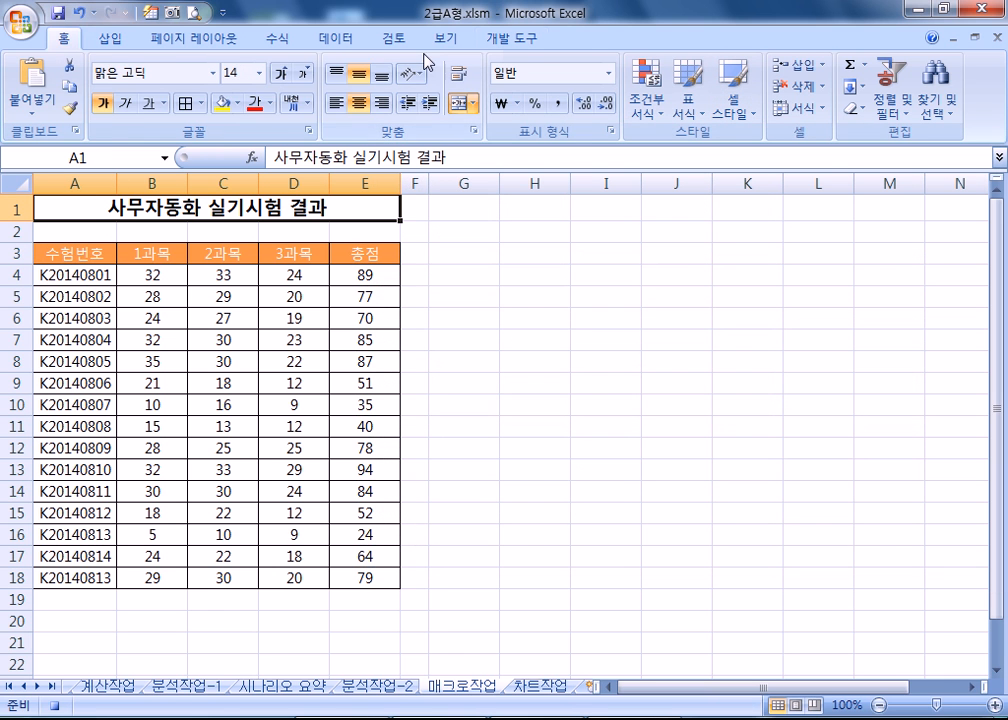
{"action": "left_click", "coordinate": [525, 40]}
{"action": "left_click", "coordinate": [107, 70]}
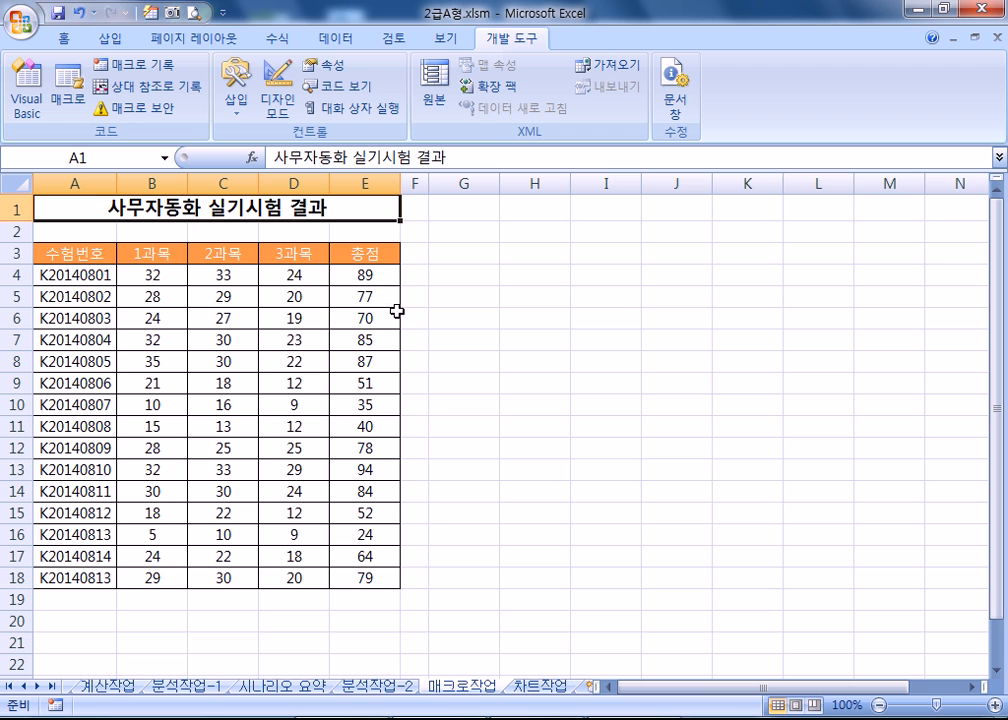
{"action": "left_click_drag", "start_coordinate": [88, 254], "coordinate": [348, 253]}
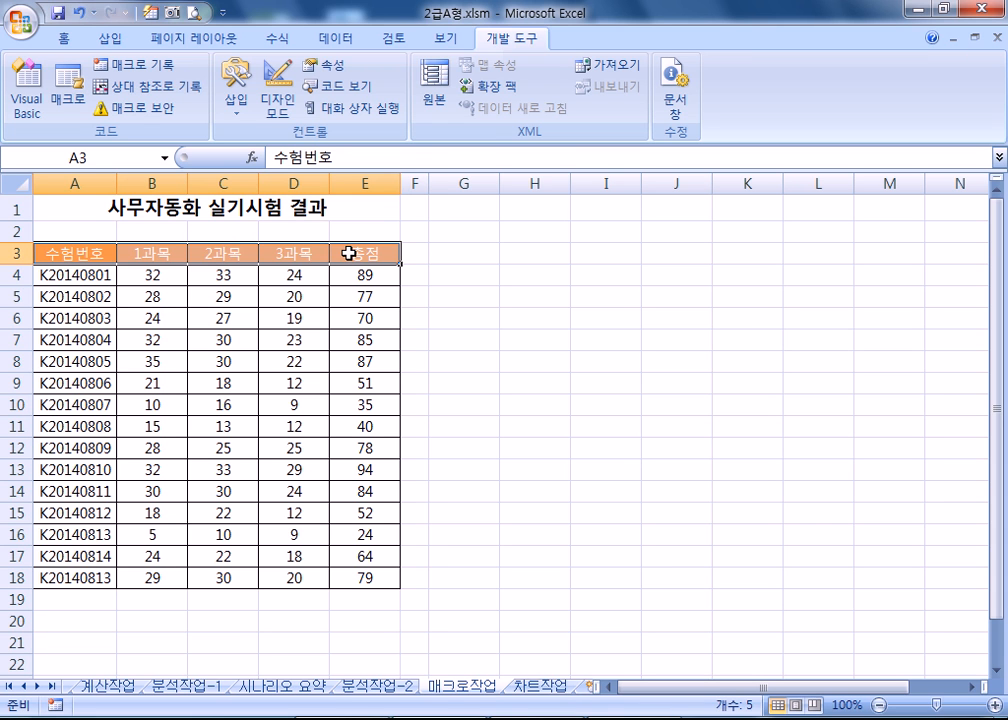
{"action": "key", "text": "ctrl+Home"}
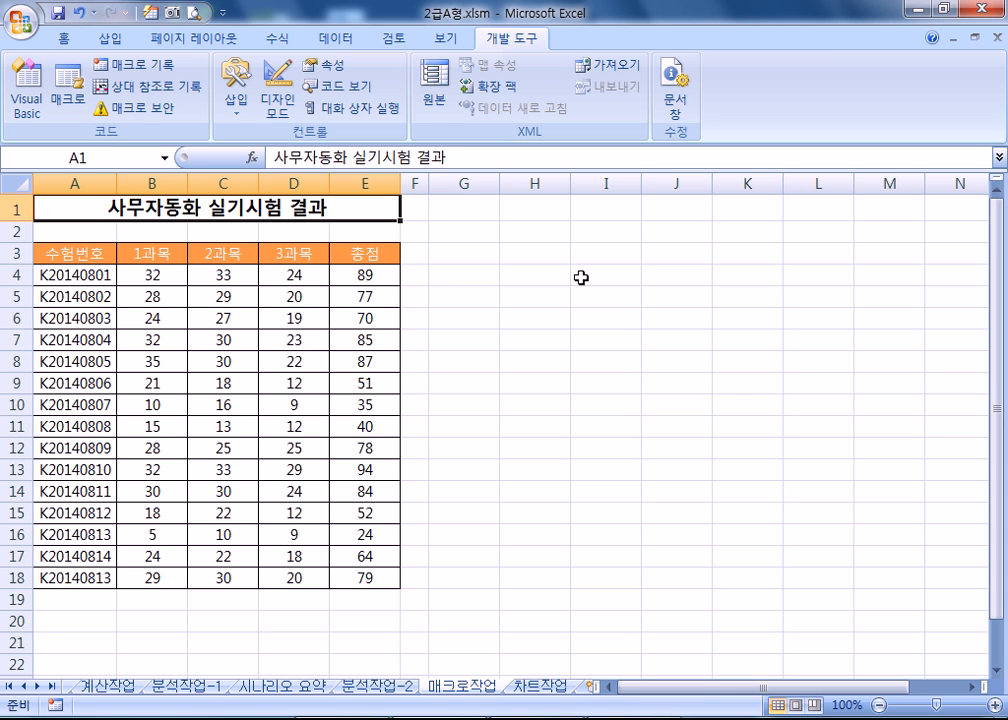
Step: Draw a hexagon basic shape covering G3:H5, about 3.81 cm by 1.75 cm, and label it 총점
{"action": "left_click", "coordinate": [110, 38]}
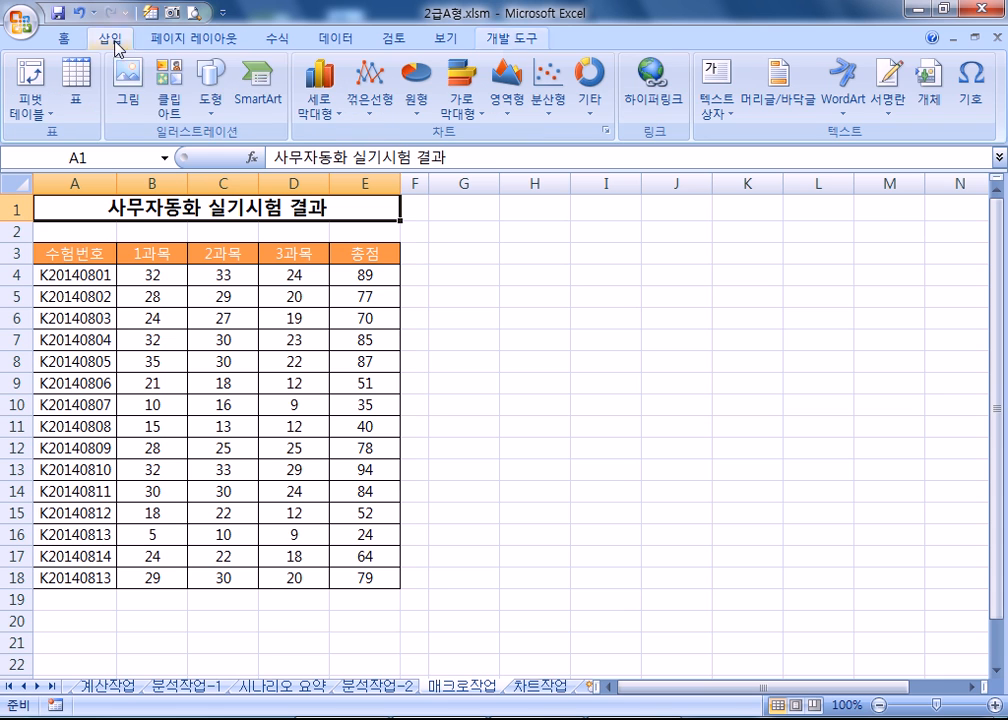
{"action": "left_click", "coordinate": [215, 92]}
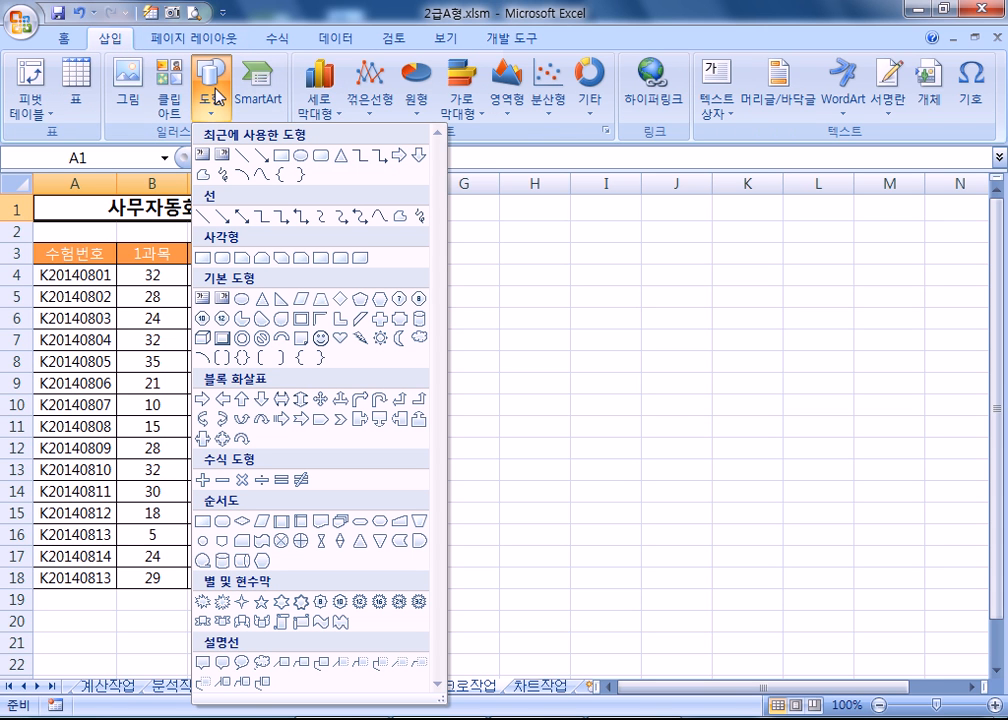
{"action": "left_click", "coordinate": [379, 298]}
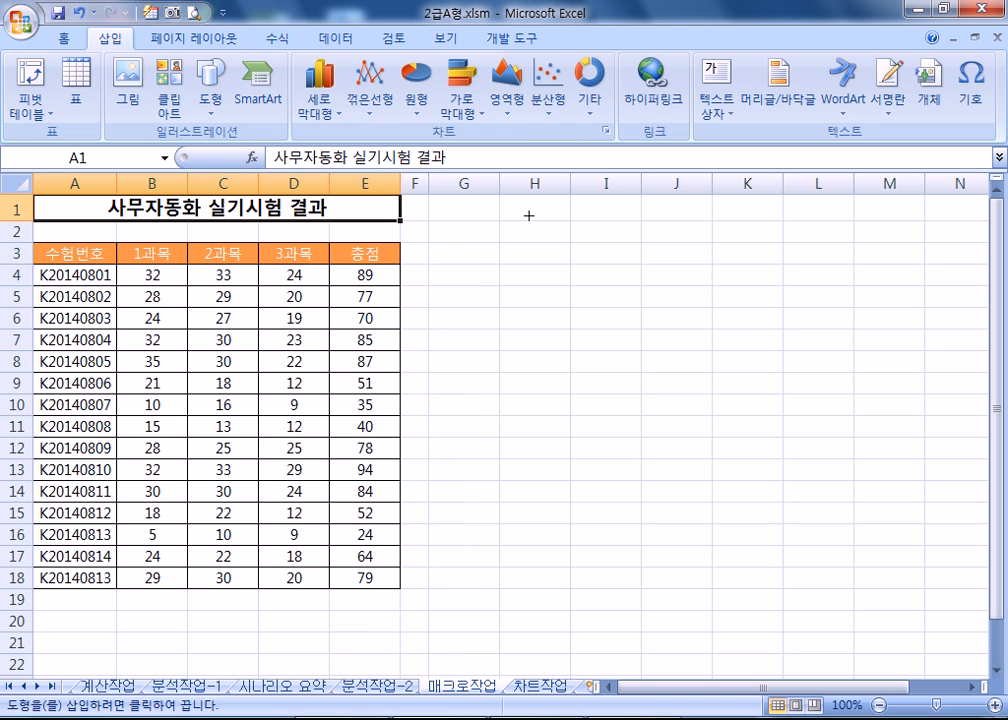
{"action": "left_click_drag", "start_coordinate": [432, 243], "coordinate": [552, 306]}
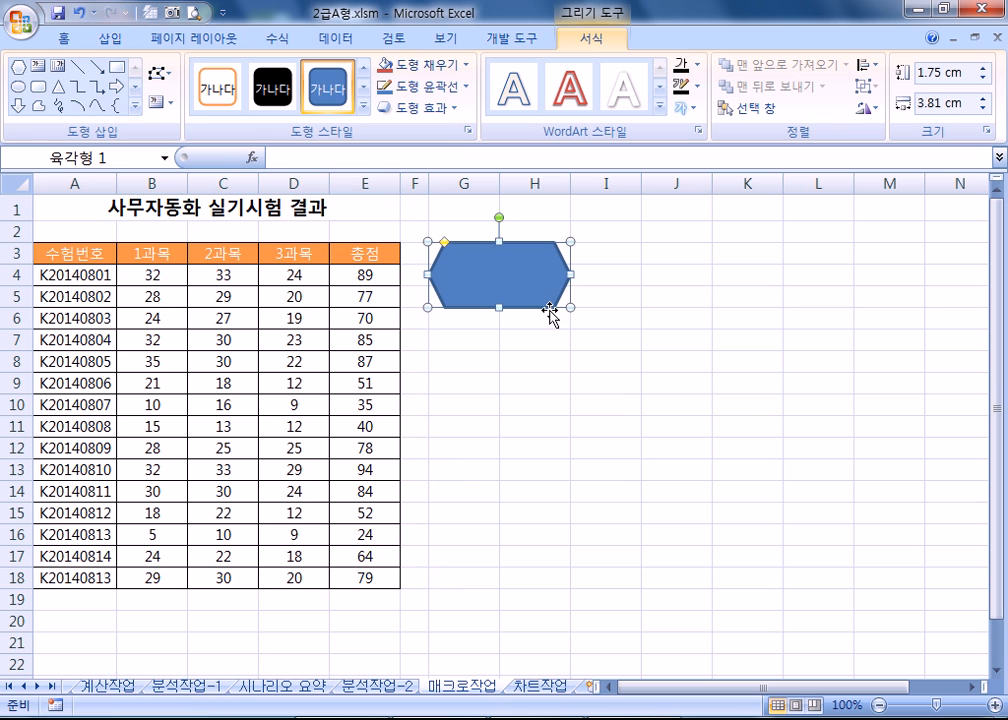
{"action": "type", "text": "총ㅈ"}
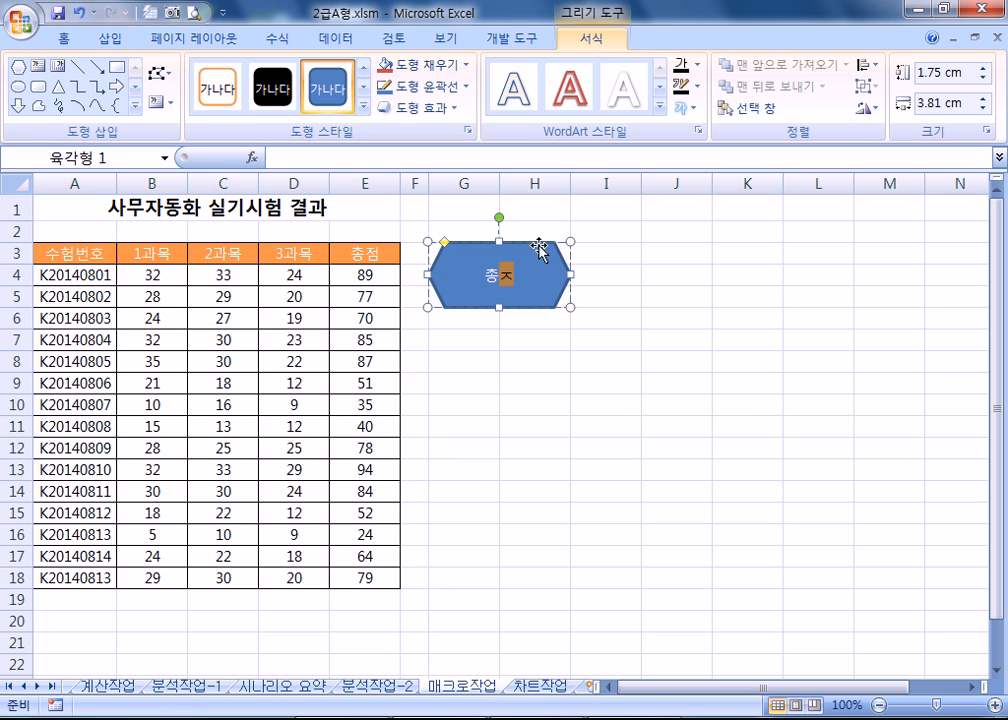
Step: Assign the 총점 macro to the hexagon and deselect the shape
{"action": "right_click", "coordinate": [557, 285]}
{"action": "left_click", "coordinate": [611, 482]}
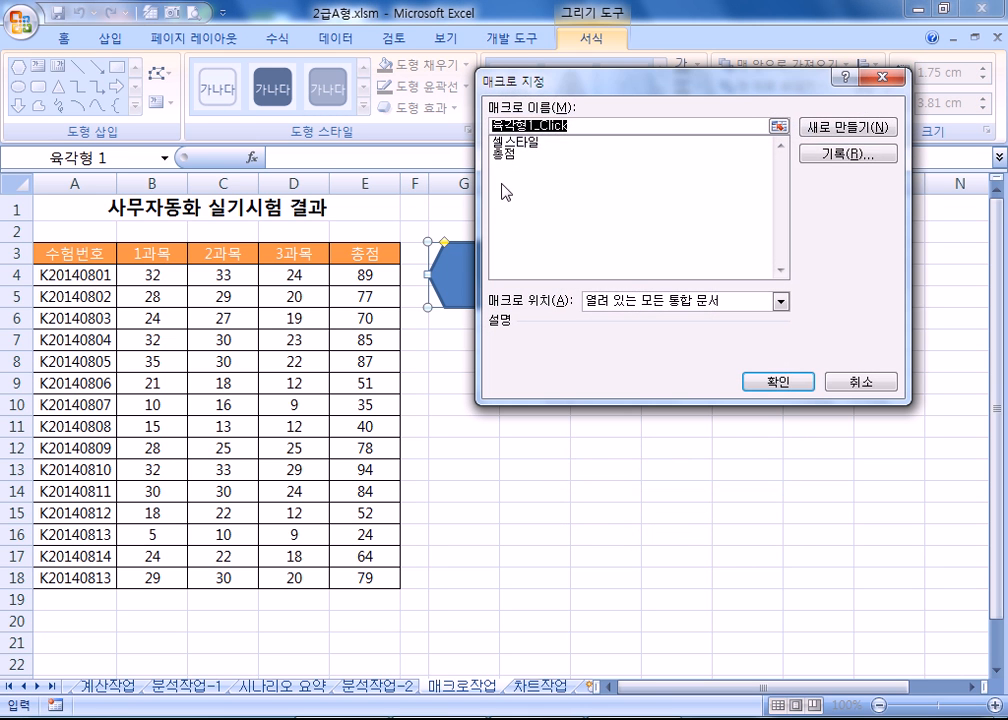
{"action": "left_click", "coordinate": [502, 155]}
{"action": "left_click", "coordinate": [748, 382]}
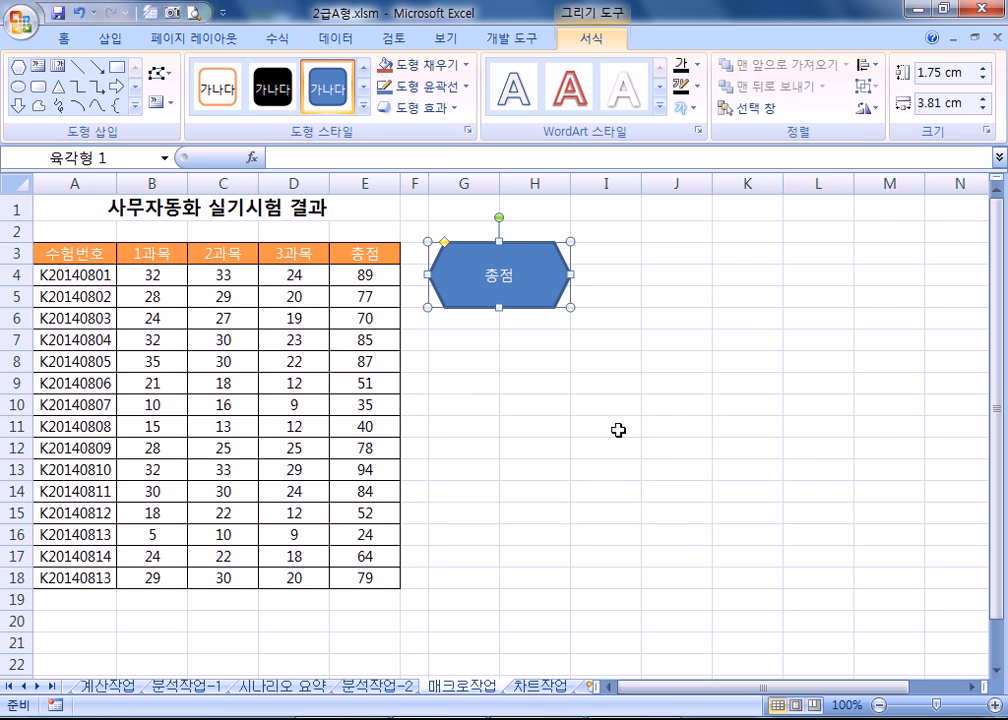
{"action": "left_click", "coordinate": [506, 393]}
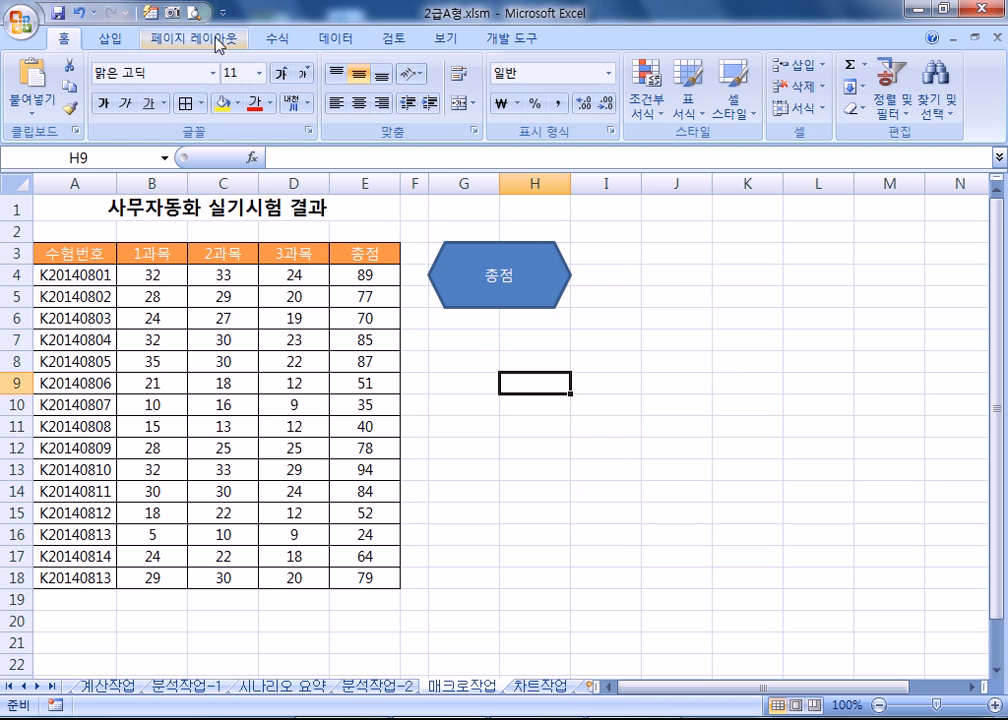
Step: Draw a cross basic shape covering G7:H9, about 3.81 cm by 1.75 cm, and label it 셀스타일
{"action": "left_click", "coordinate": [123, 39]}
{"action": "left_click", "coordinate": [212, 82]}
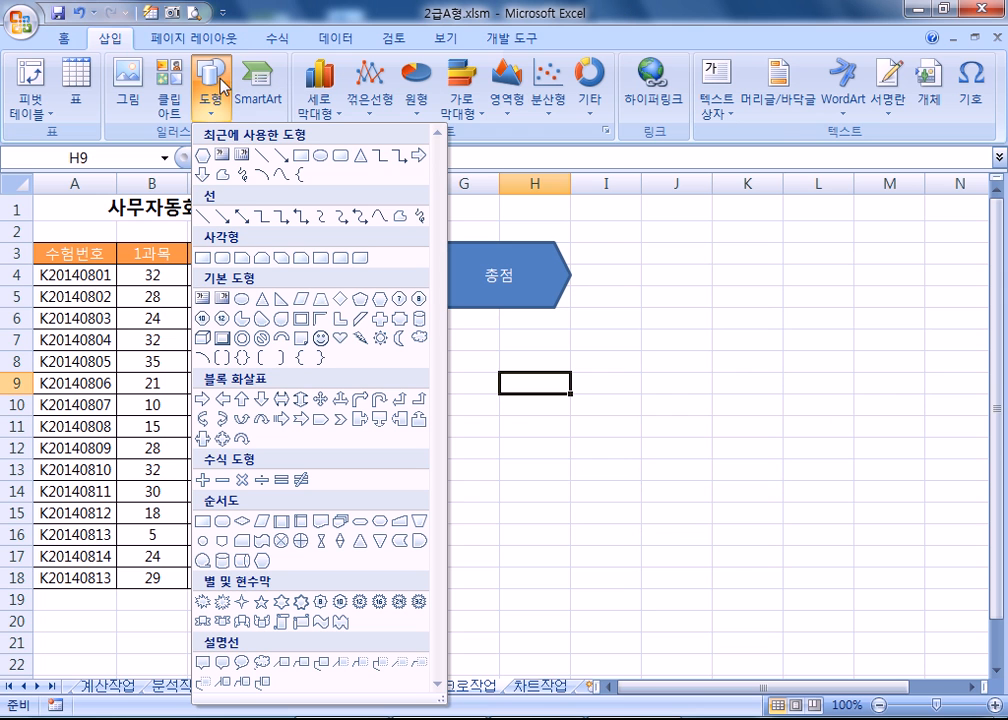
{"action": "left_click", "coordinate": [379, 318]}
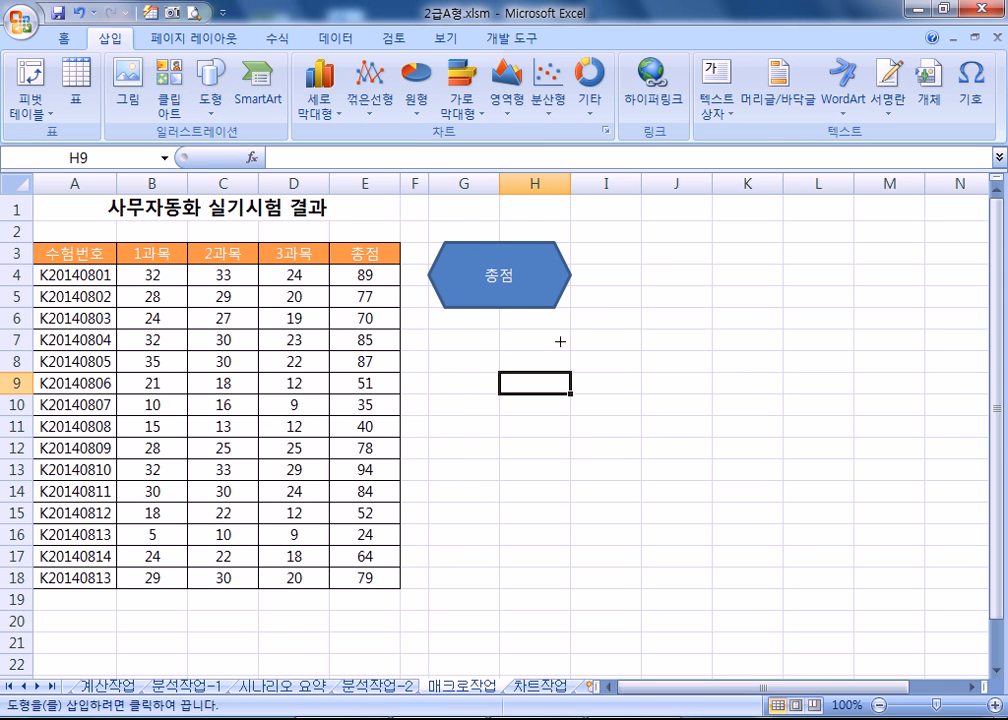
{"action": "left_click_drag", "start_coordinate": [431, 331], "coordinate": [576, 392]}
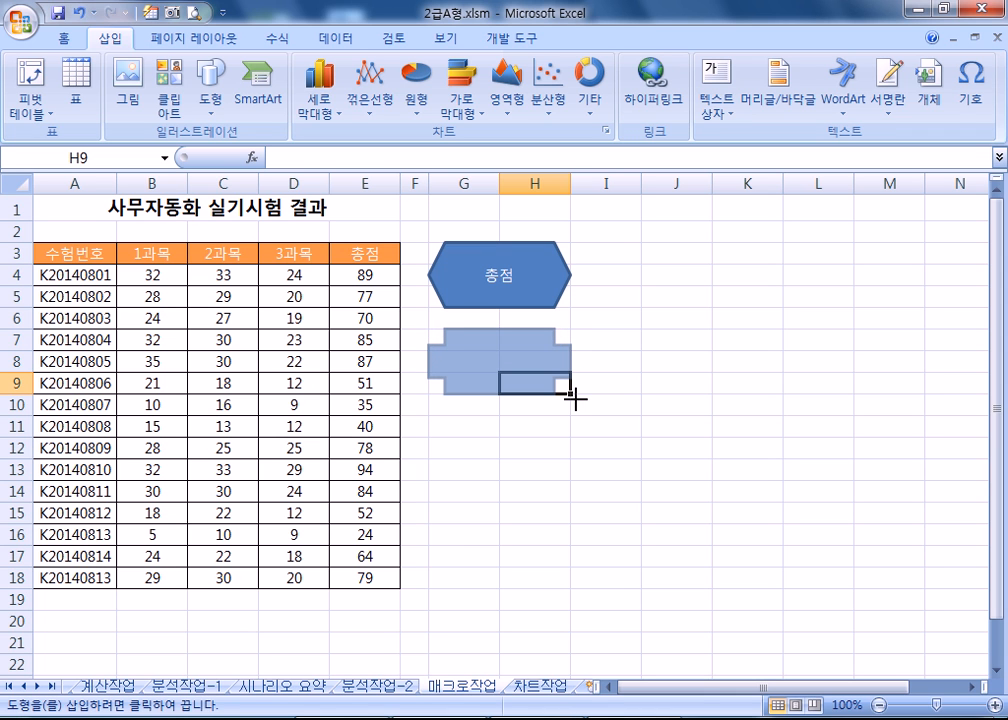
{"action": "left_click_drag", "start_coordinate": [575, 398], "coordinate": [576, 399]}
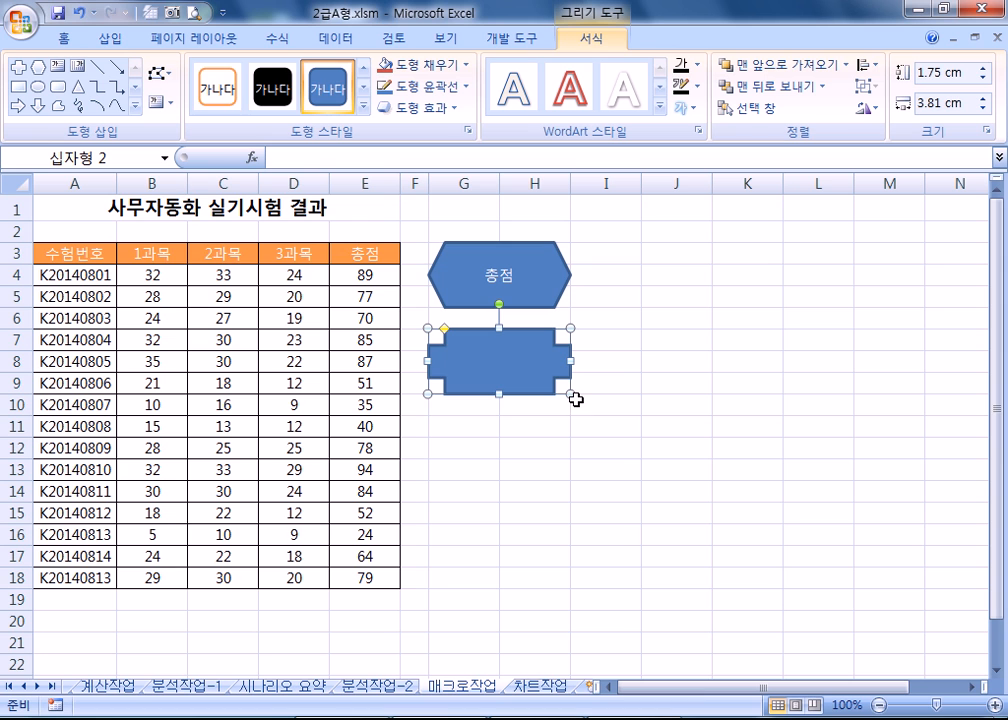
{"action": "type", "text": "셀스타이ㄹ"}
Step: Assign the 셀스타일 macro to the cross shape
{"action": "right_click", "coordinate": [551, 348]}
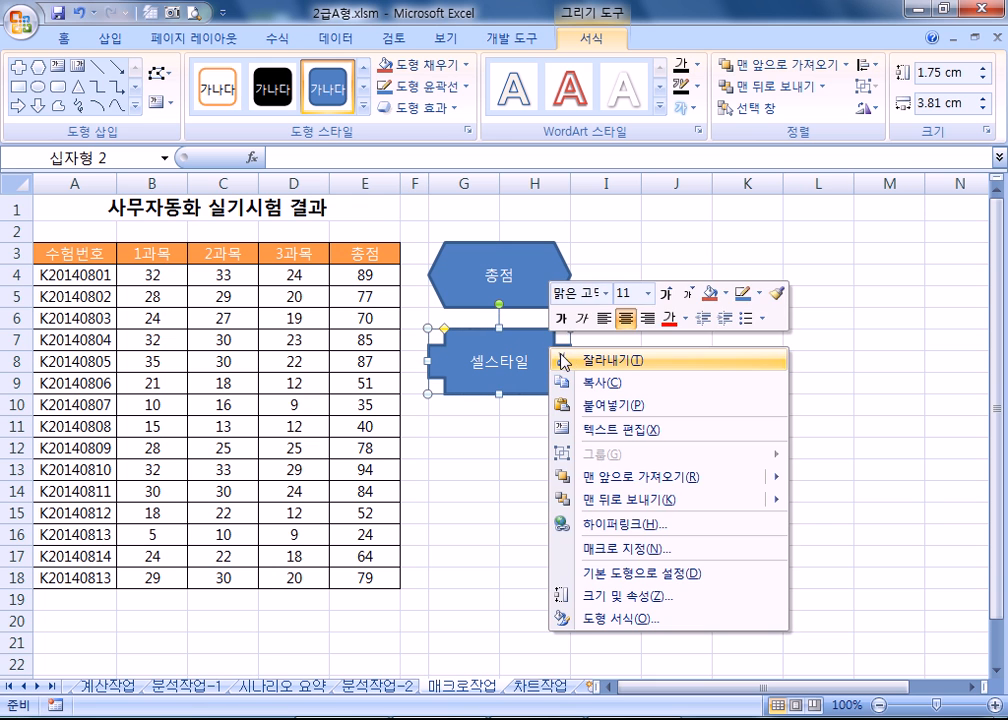
{"action": "left_click", "coordinate": [629, 549]}
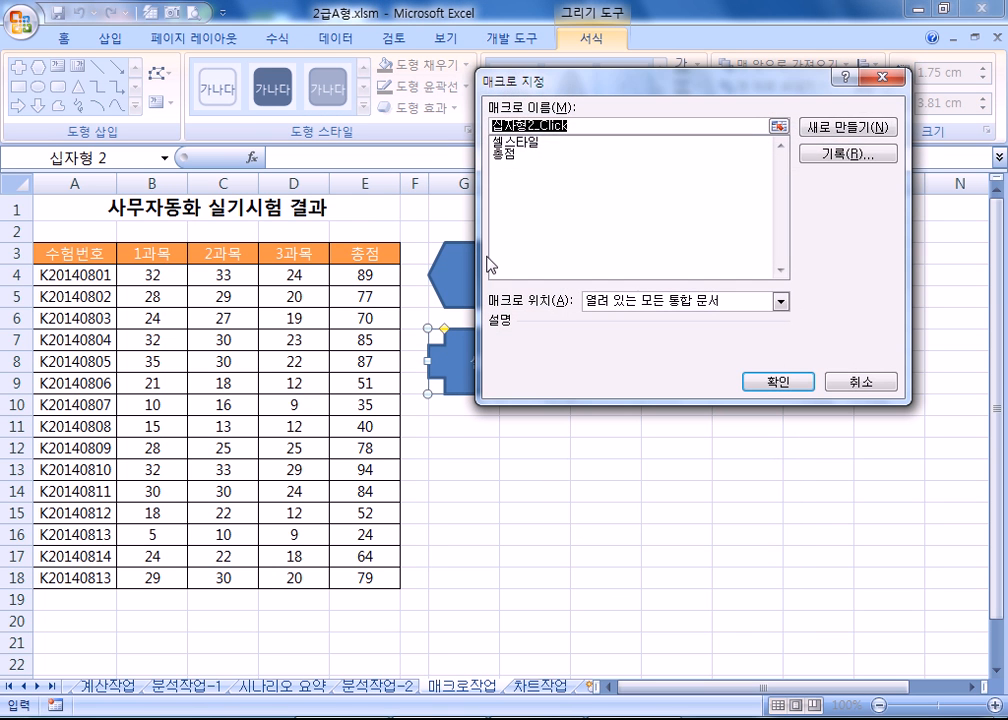
{"action": "left_click", "coordinate": [525, 143]}
{"action": "left_click", "coordinate": [765, 378]}
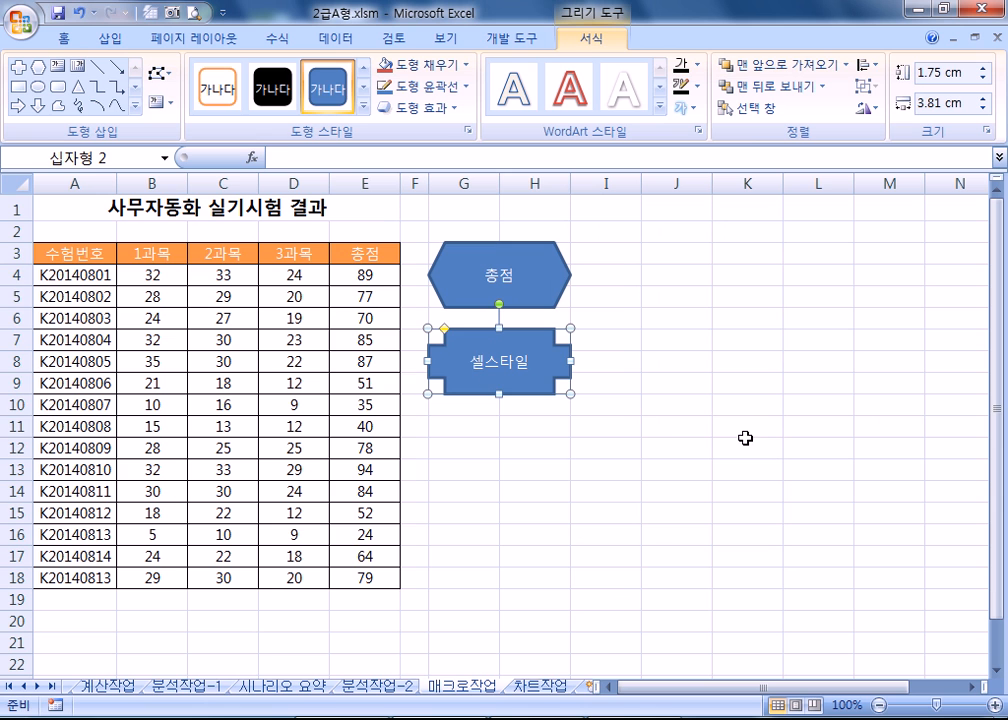
Step: Clear the totals in E4:E18 and copy the formatting of A4:E4 onto the header row A3:E3
{"action": "left_click_drag", "start_coordinate": [370, 281], "coordinate": [394, 578]}
{"action": "key", "text": "Delete"}
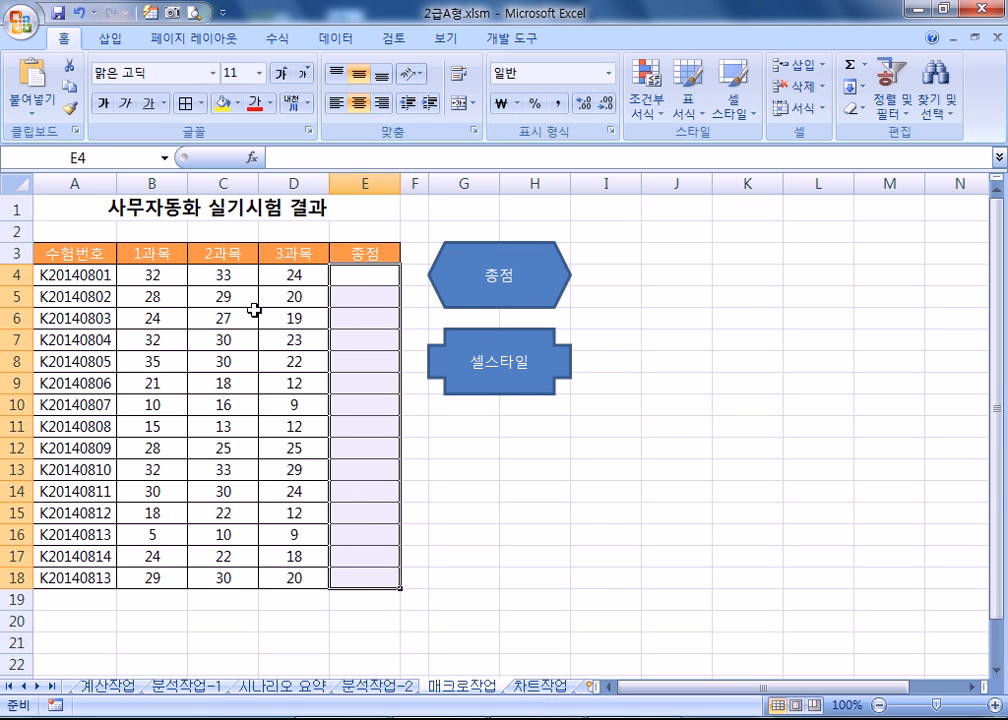
{"action": "left_click_drag", "start_coordinate": [81, 253], "coordinate": [357, 263]}
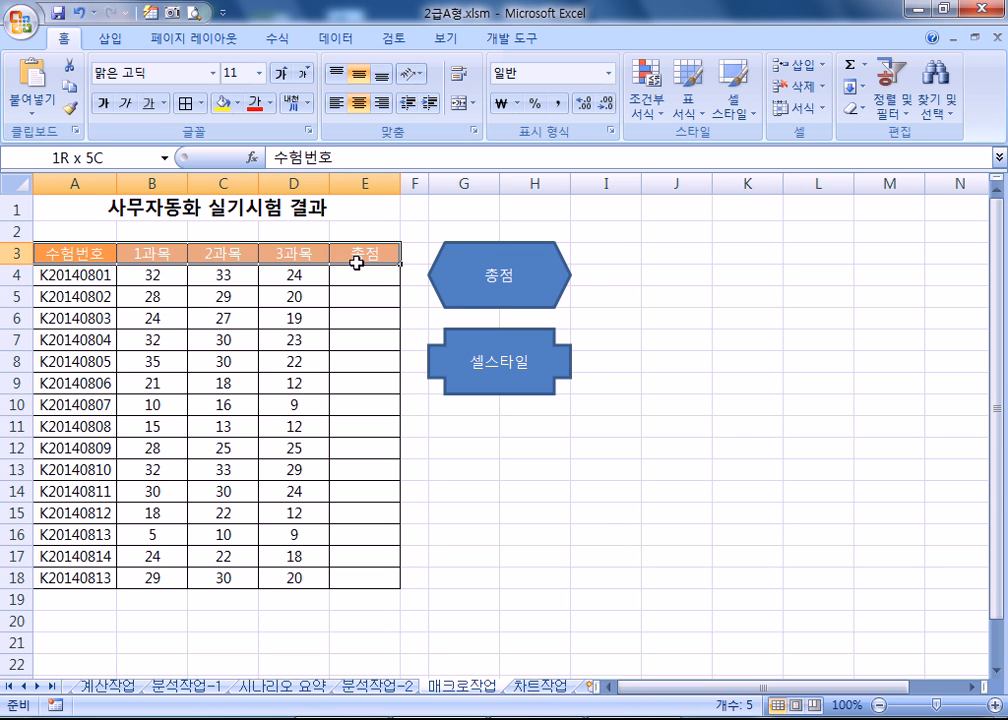
{"action": "left_click_drag", "start_coordinate": [74, 272], "coordinate": [365, 274]}
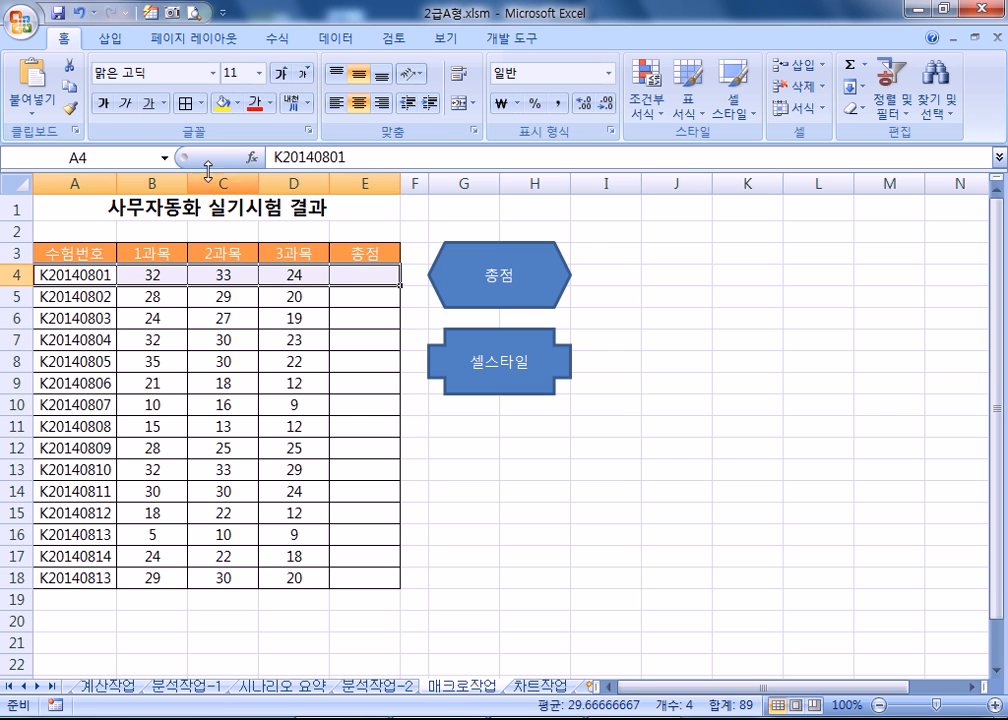
{"action": "left_click", "coordinate": [69, 108]}
{"action": "left_click_drag", "start_coordinate": [79, 254], "coordinate": [360, 254]}
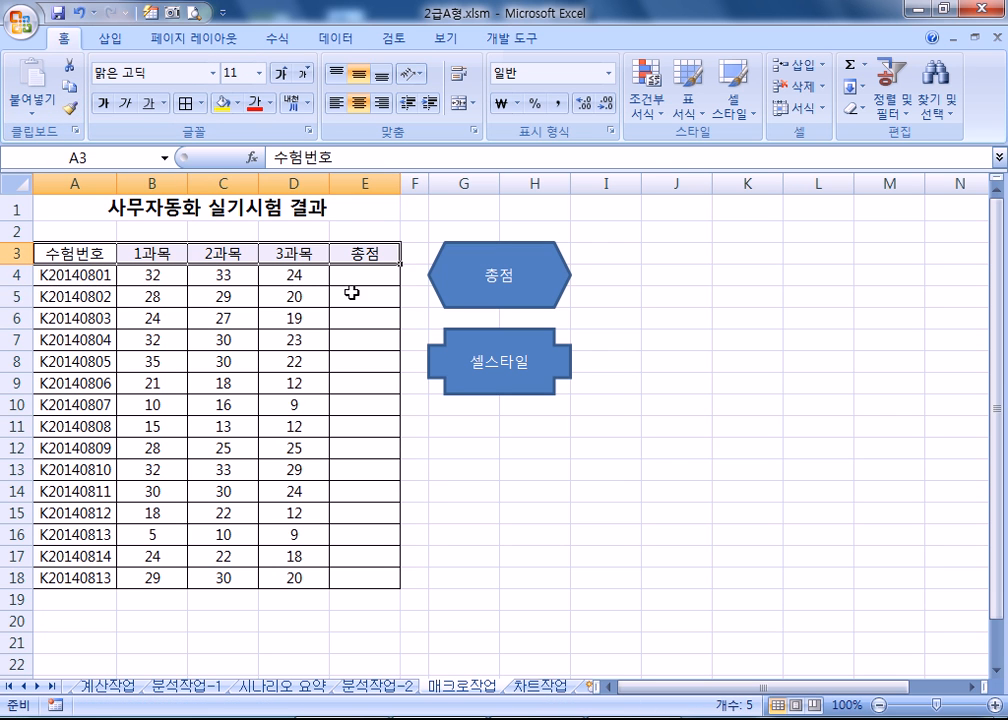
{"action": "left_click", "coordinate": [797, 424]}
Step: Run the 총점 and 셀스타일 macros from their shapes to test them
{"action": "left_click", "coordinate": [544, 281]}
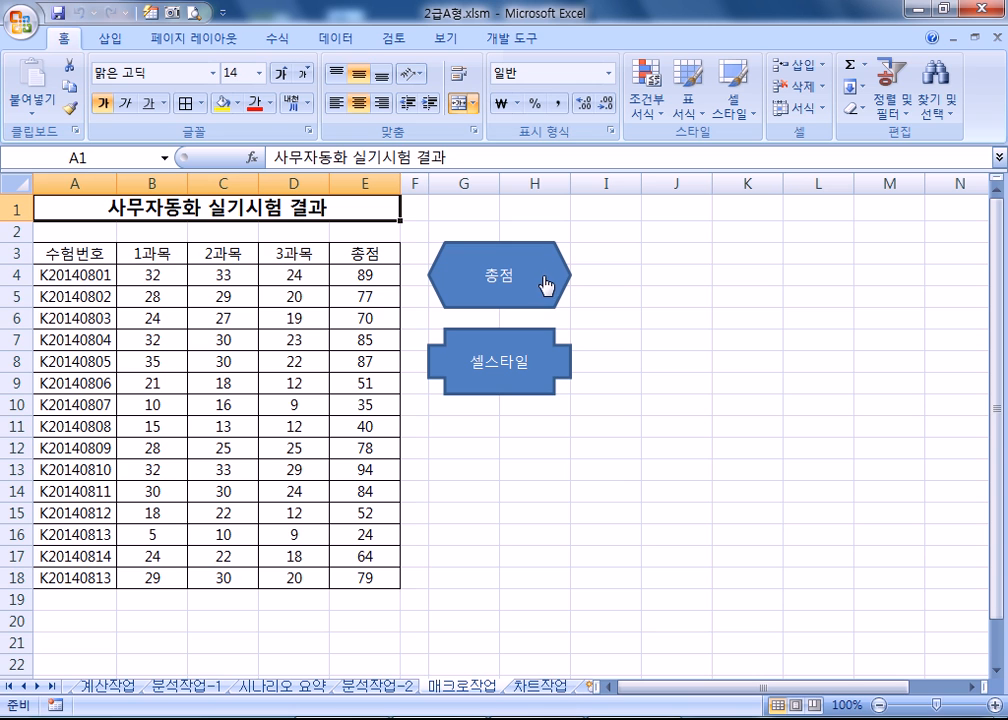
{"action": "left_click", "coordinate": [560, 377]}
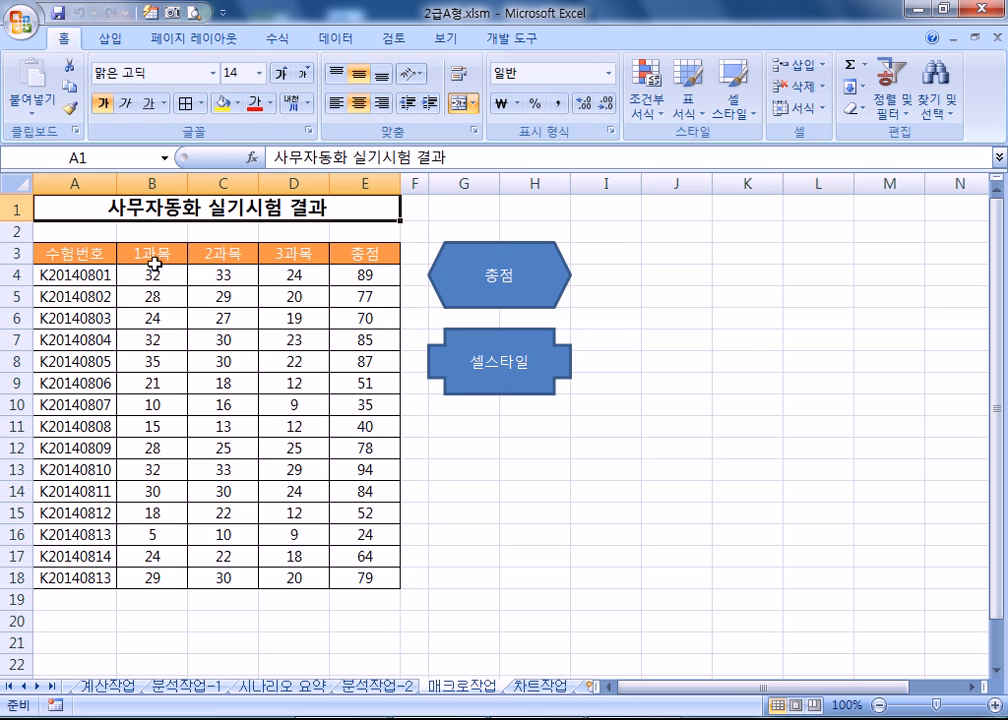
Step: Apply the 강조색2 cell style to the header A3:E3, and test the 셀스타일 macro from the cross shape
{"action": "left_click_drag", "start_coordinate": [48, 253], "coordinate": [353, 258]}
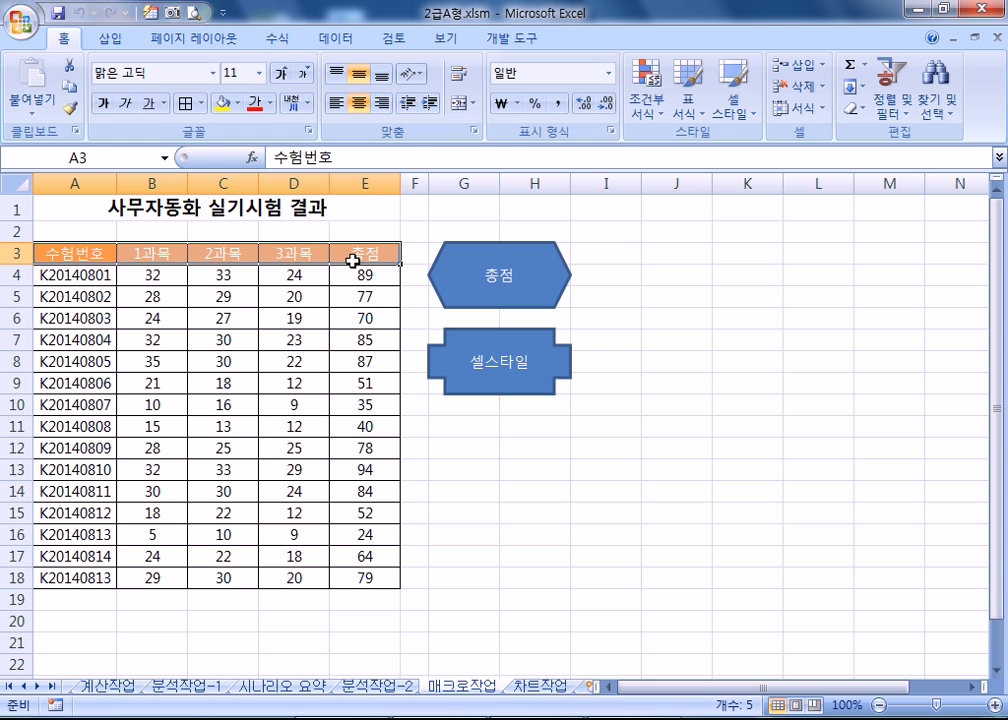
{"action": "left_click", "coordinate": [752, 120]}
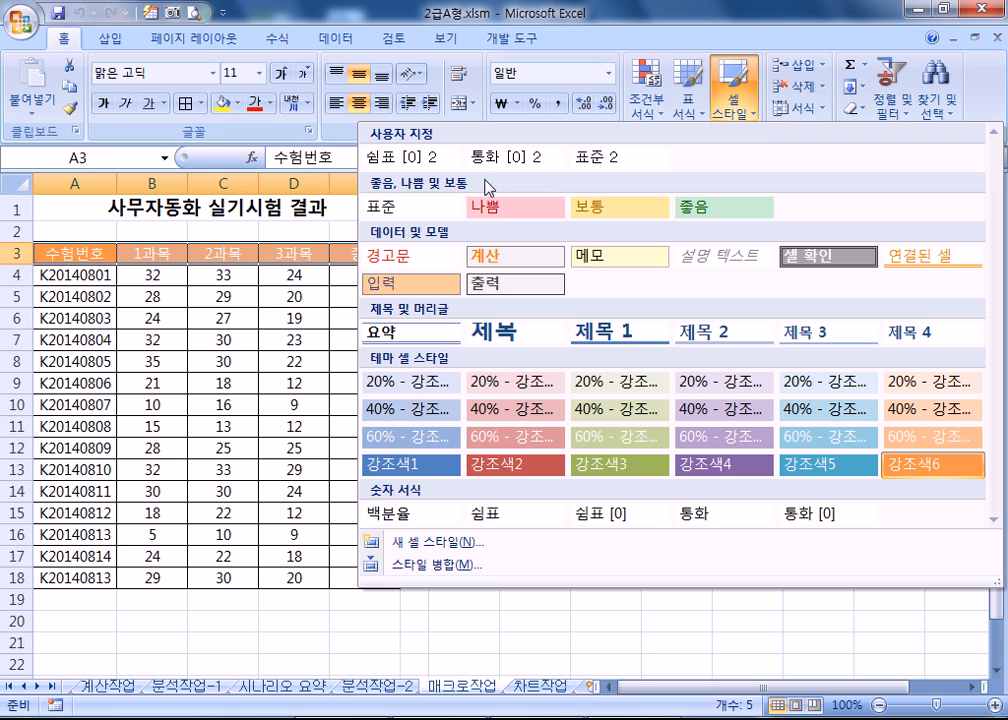
{"action": "left_click", "coordinate": [518, 470]}
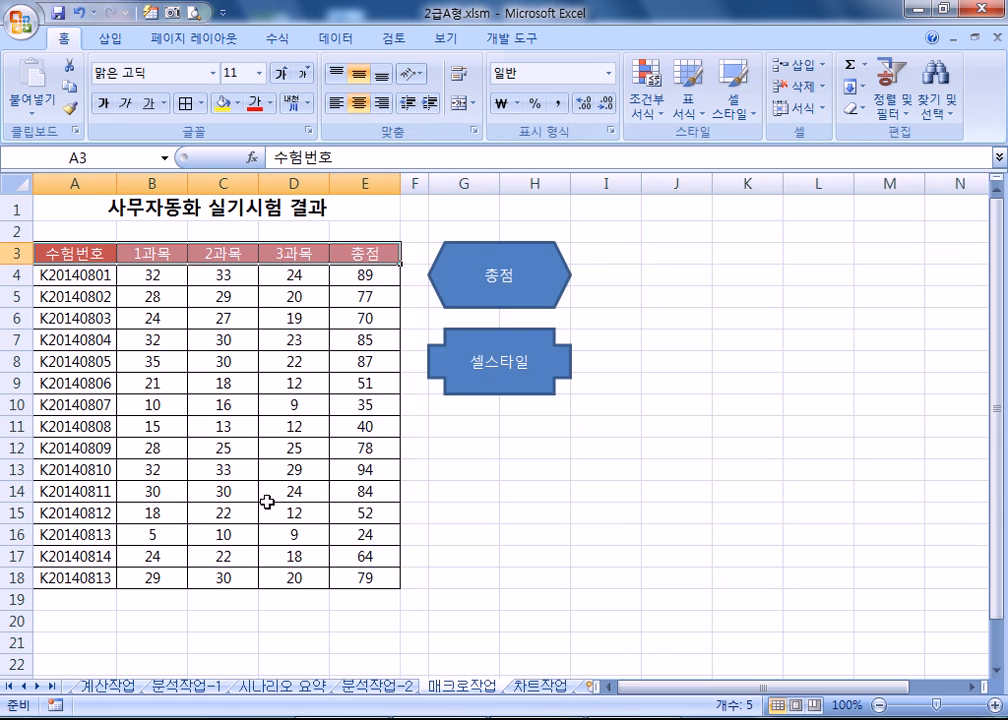
{"action": "left_click", "coordinate": [530, 534]}
{"action": "left_click", "coordinate": [552, 373]}
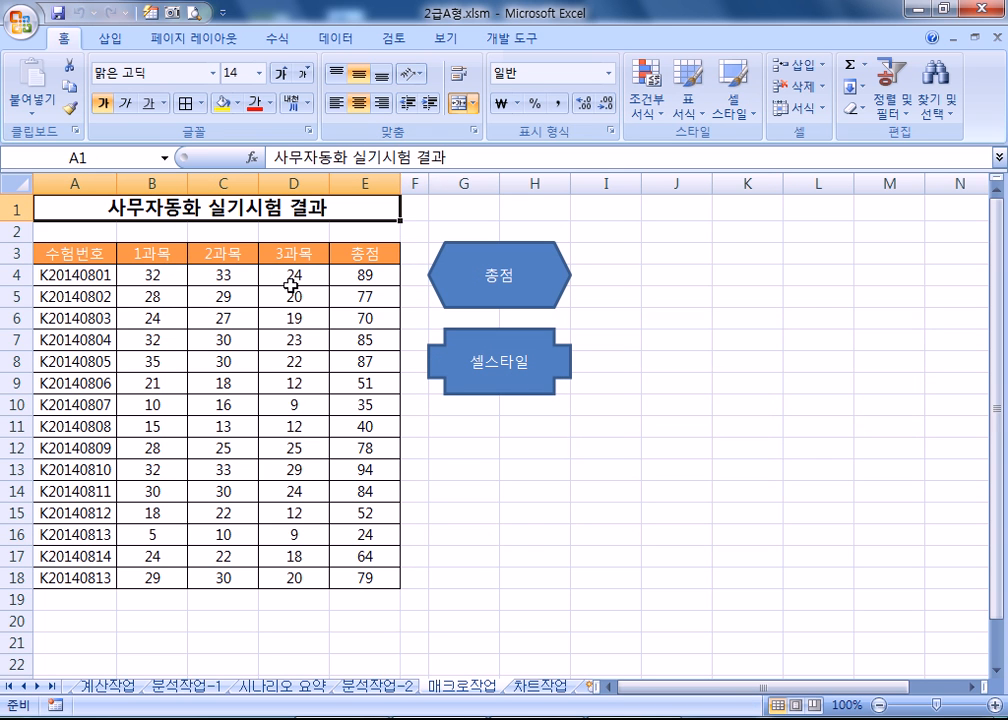
Step: Clear the totals in E4:E18, run the 총점 macro from the hexagon and select E4:E18 to check the result
{"action": "left_click_drag", "start_coordinate": [365, 286], "coordinate": [367, 580]}
{"action": "key", "text": "Delete"}
{"action": "left_click", "coordinate": [660, 491]}
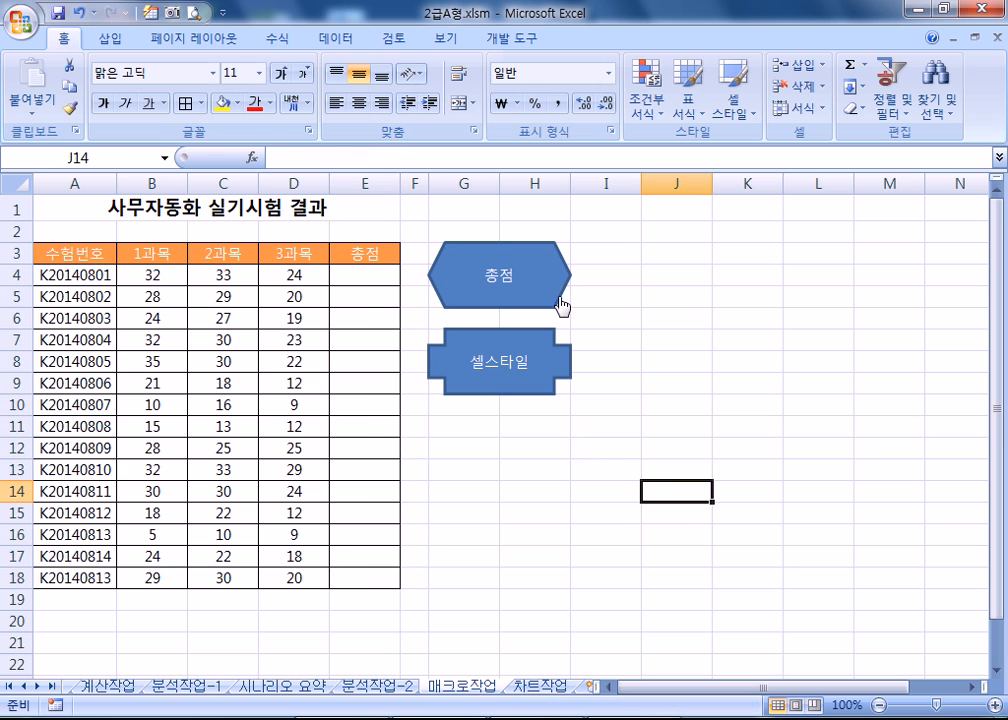
{"action": "left_click", "coordinate": [550, 292]}
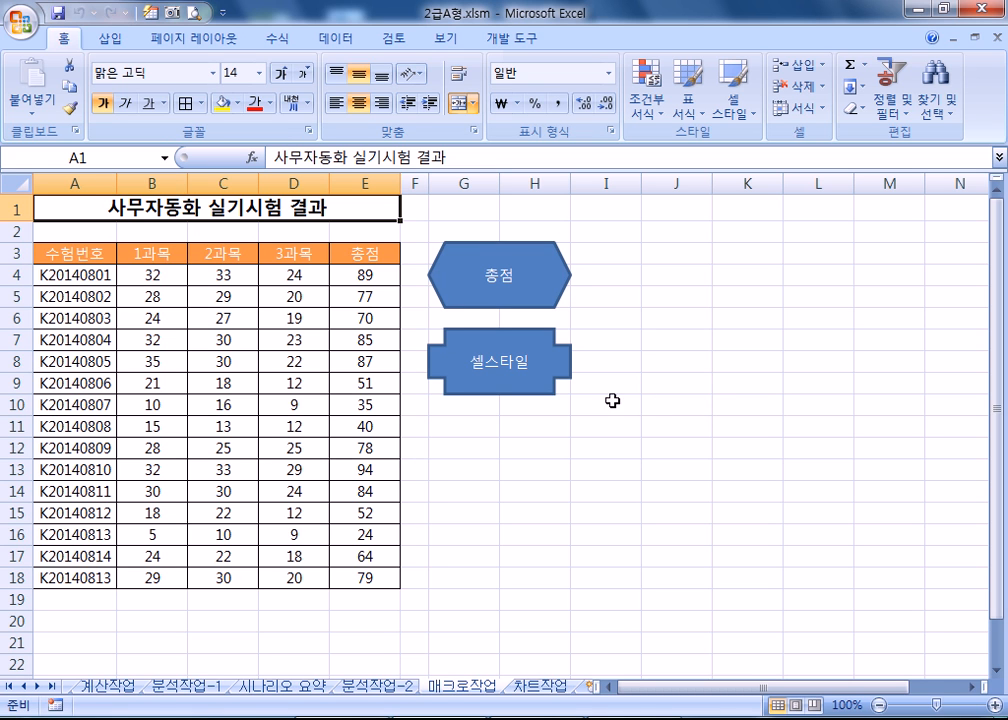
{"action": "left_click_drag", "start_coordinate": [370, 280], "coordinate": [364, 580]}
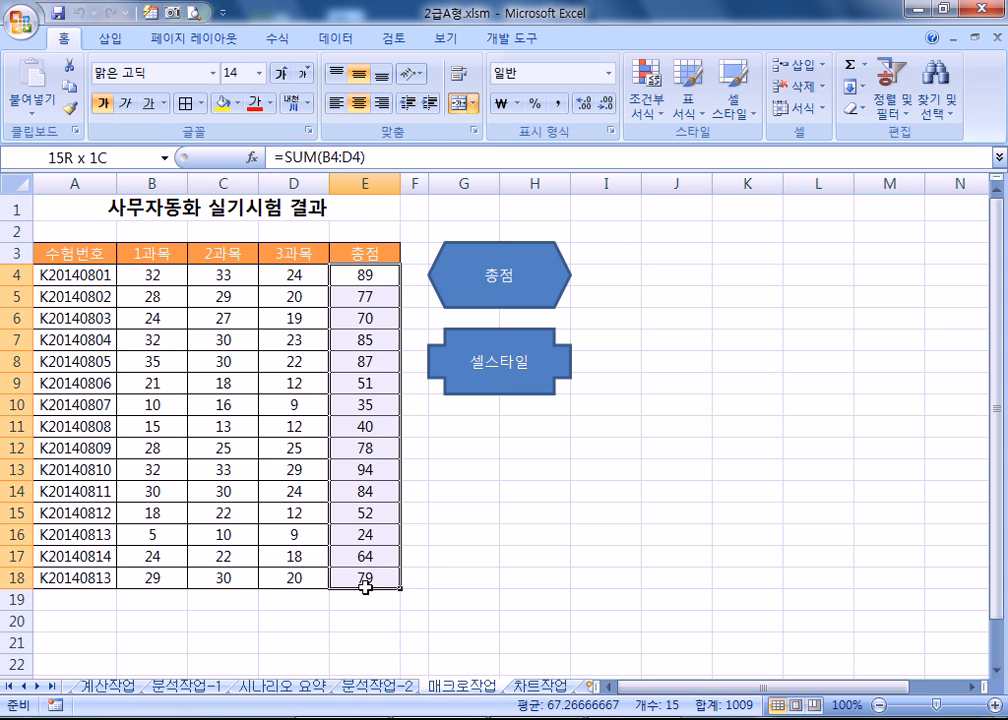
Step: Clear the totals in E4:E18 and refill them by running the 총점 macro from the hexagon
{"action": "key", "text": "Delete"}
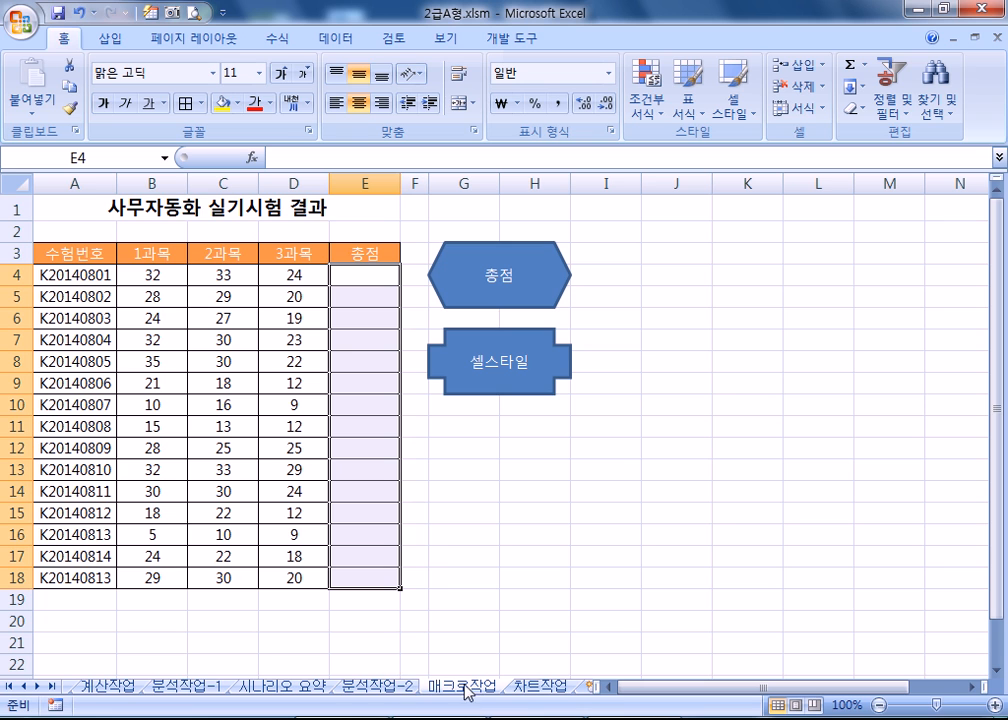
{"action": "left_click", "coordinate": [597, 506]}
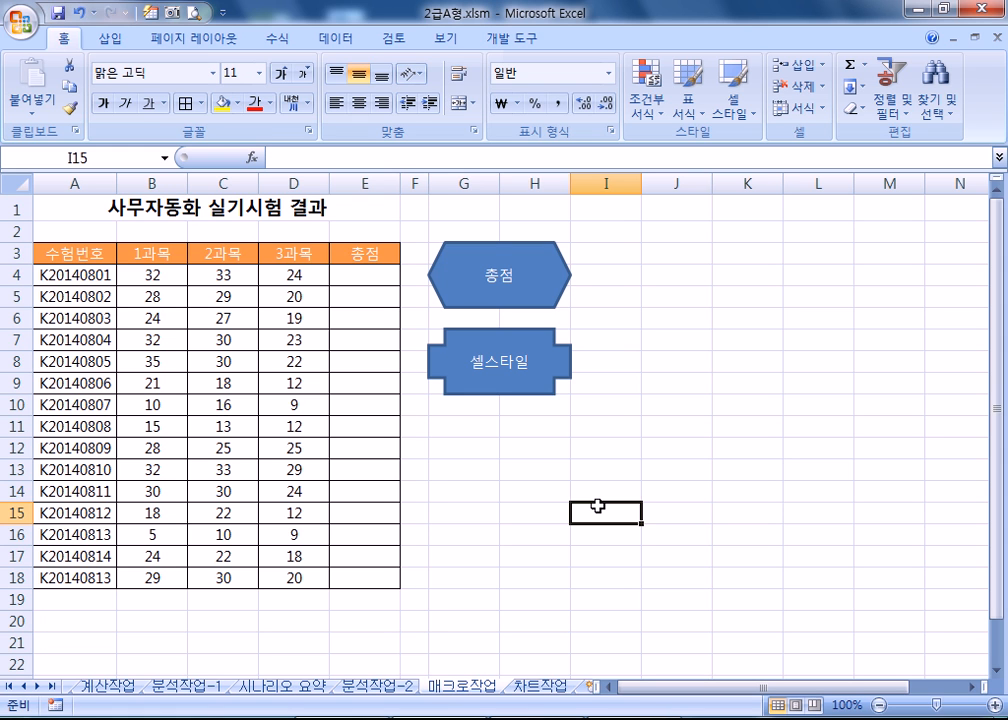
{"action": "left_click", "coordinate": [544, 298]}
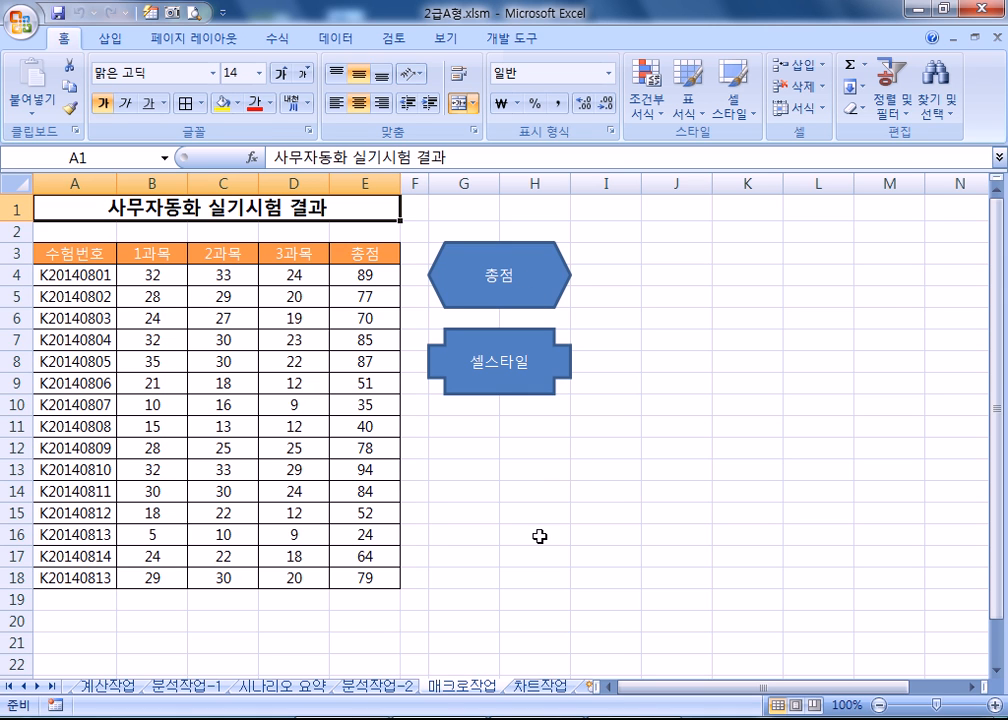
{"action": "left_click_drag", "start_coordinate": [735, 275], "coordinate": [830, 535]}
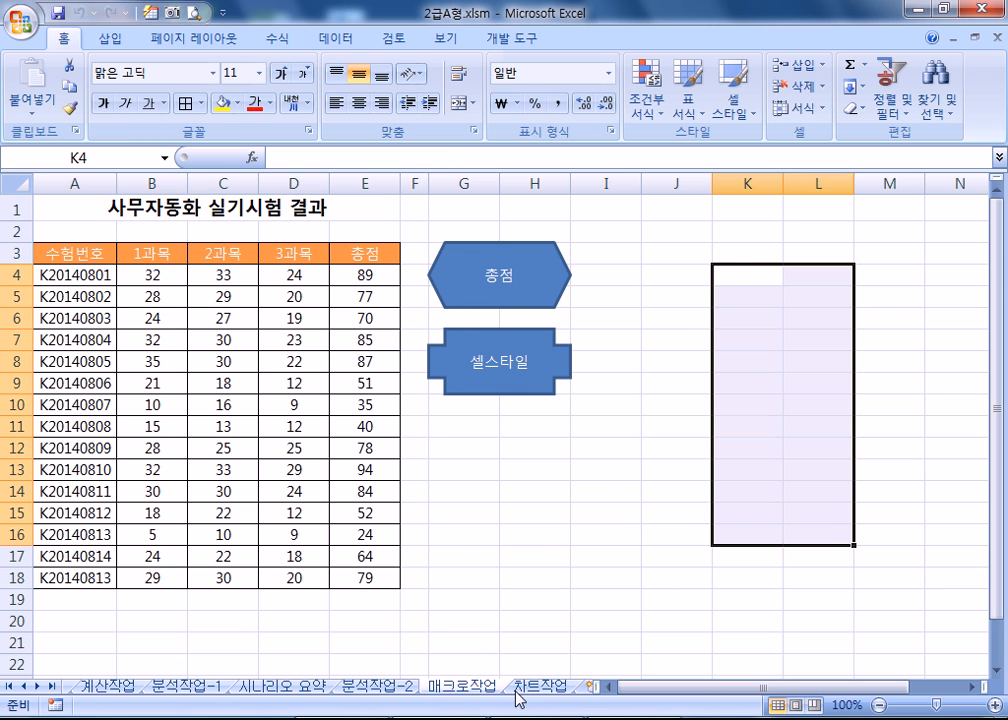
{"action": "left_click", "coordinate": [375, 686]}
{"action": "left_click", "coordinate": [600, 405]}
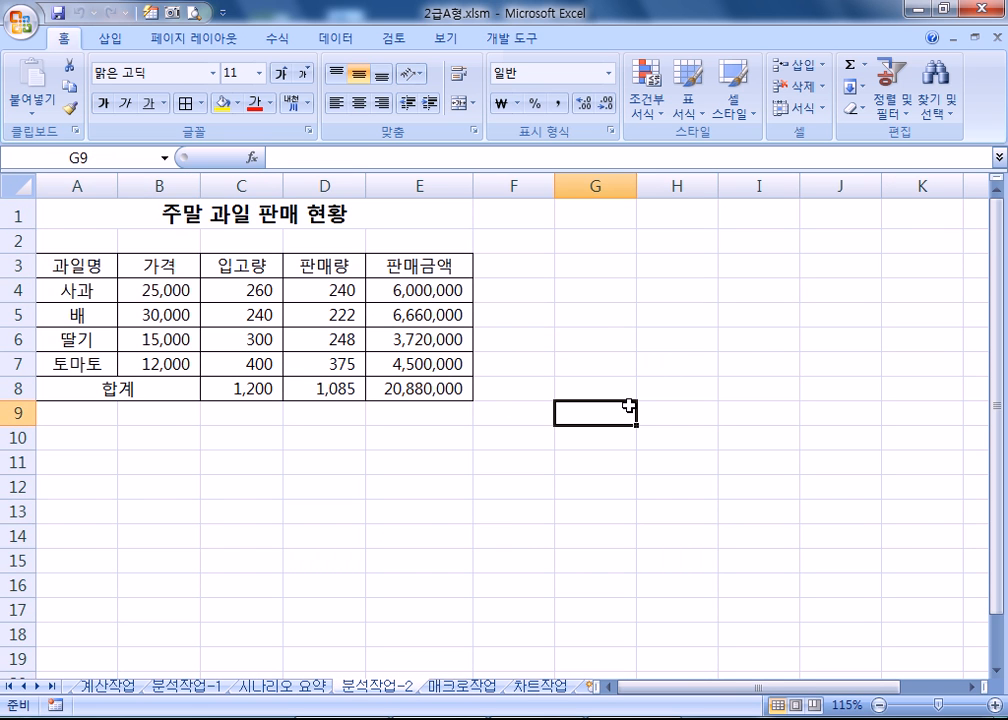
{"action": "left_click", "coordinate": [459, 686]}
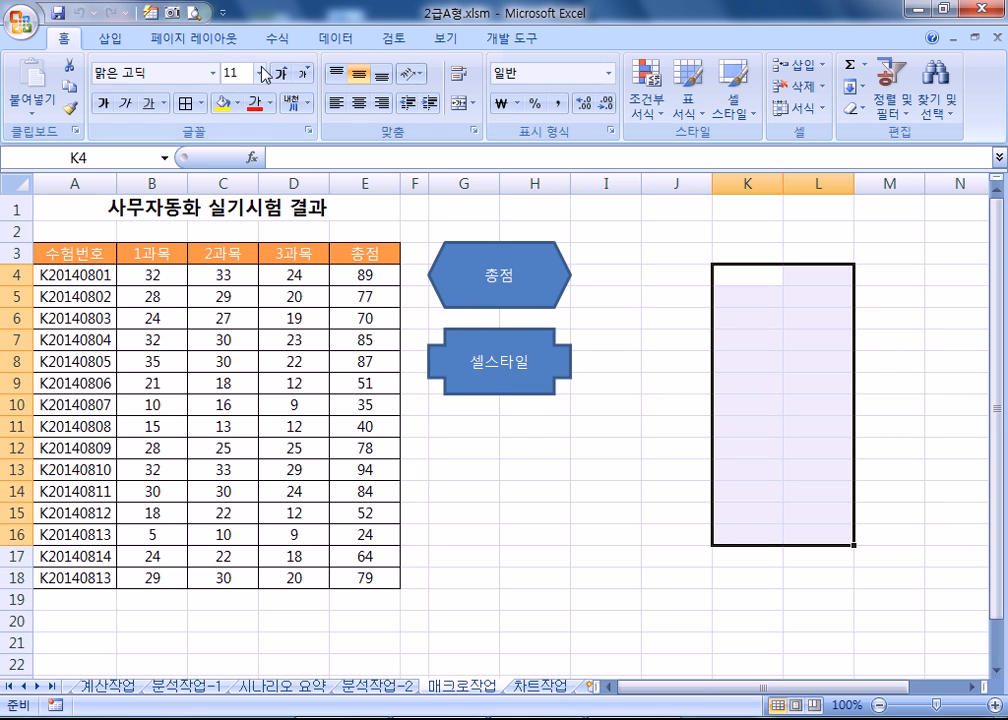
{"action": "left_click", "coordinate": [24, 20]}
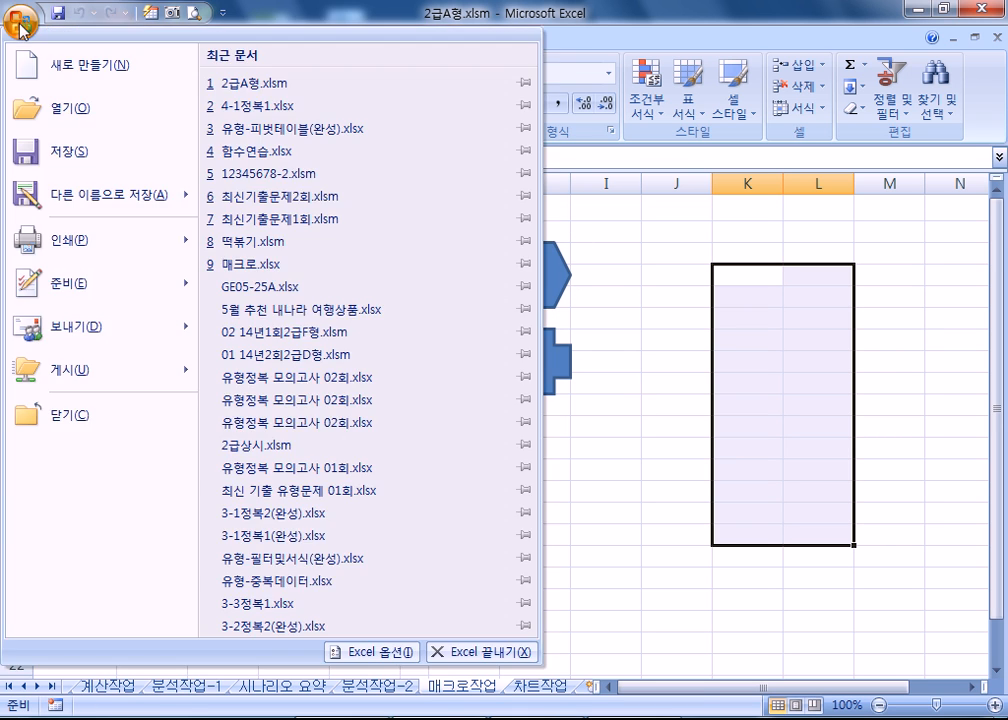
{"action": "left_click", "coordinate": [60, 106]}
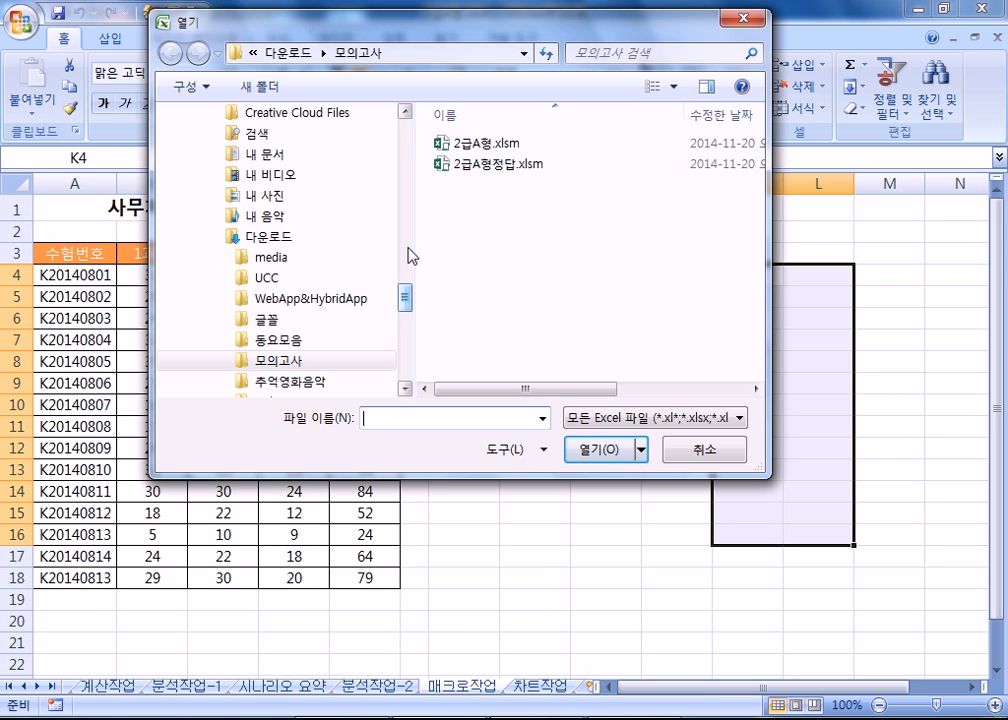
{"action": "left_click", "coordinate": [692, 449]}
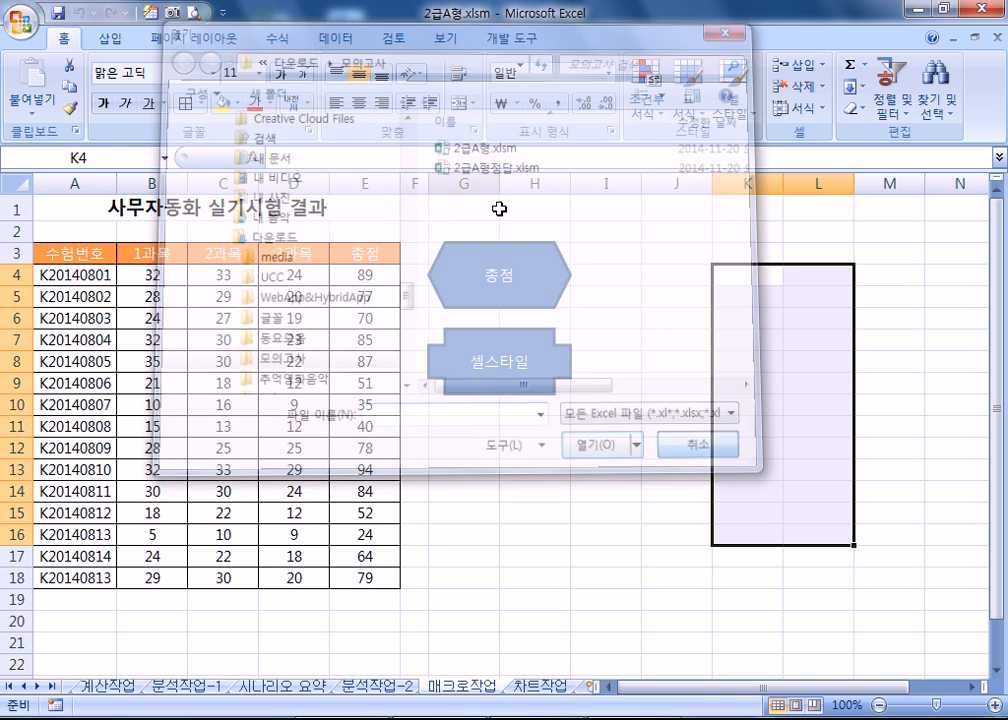
{"action": "left_click", "coordinate": [616, 476]}
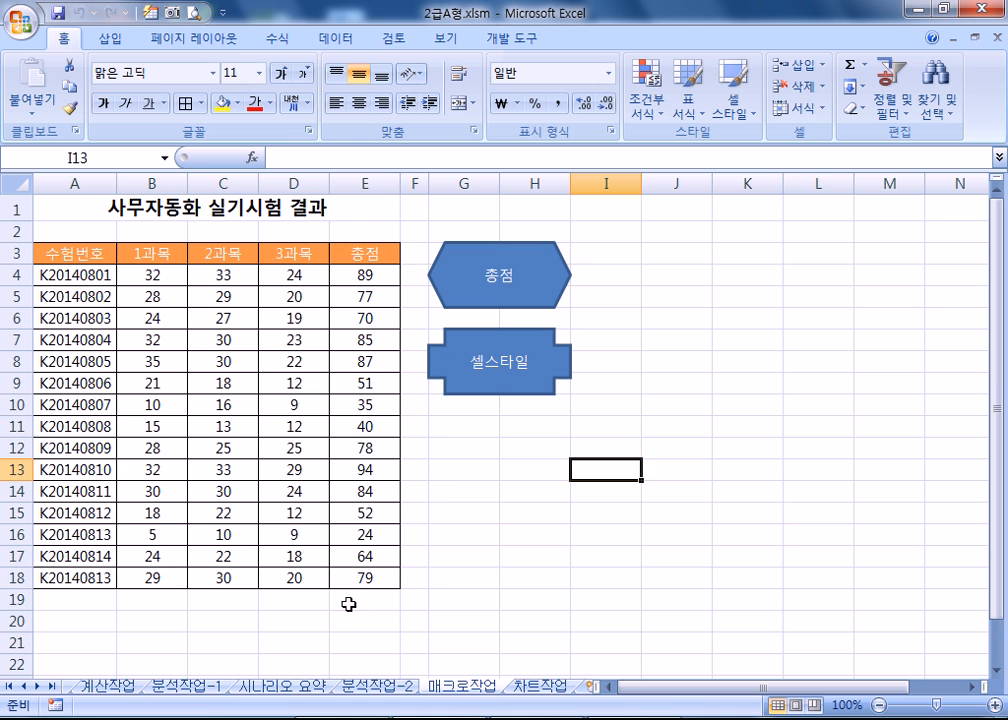
{"action": "left_click", "coordinate": [148, 596]}
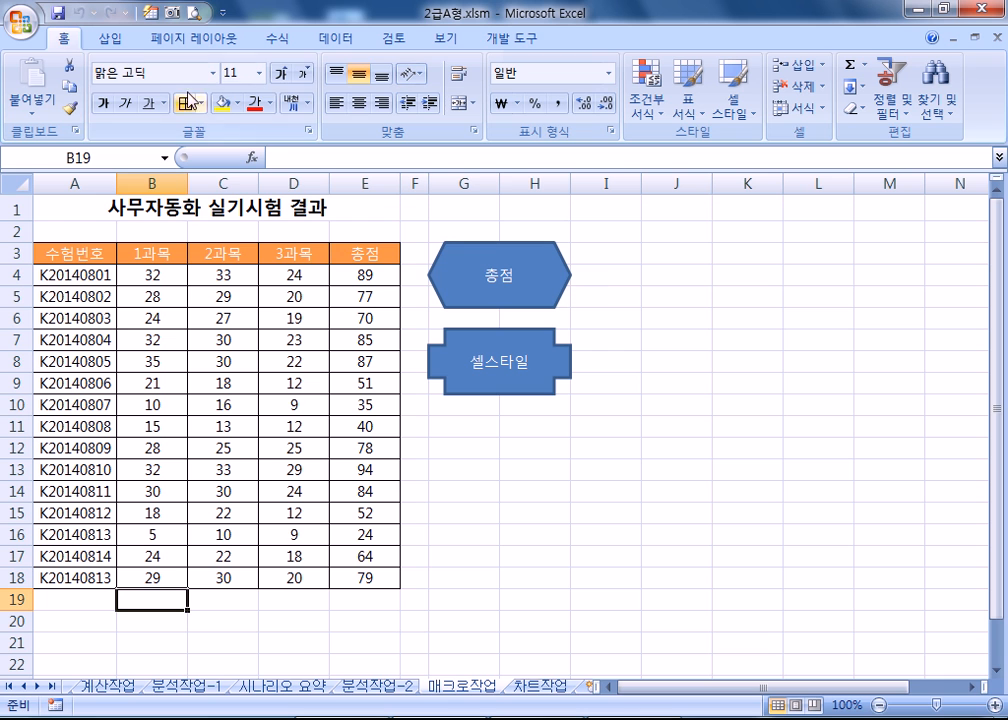
{"action": "left_click", "coordinate": [94, 198]}
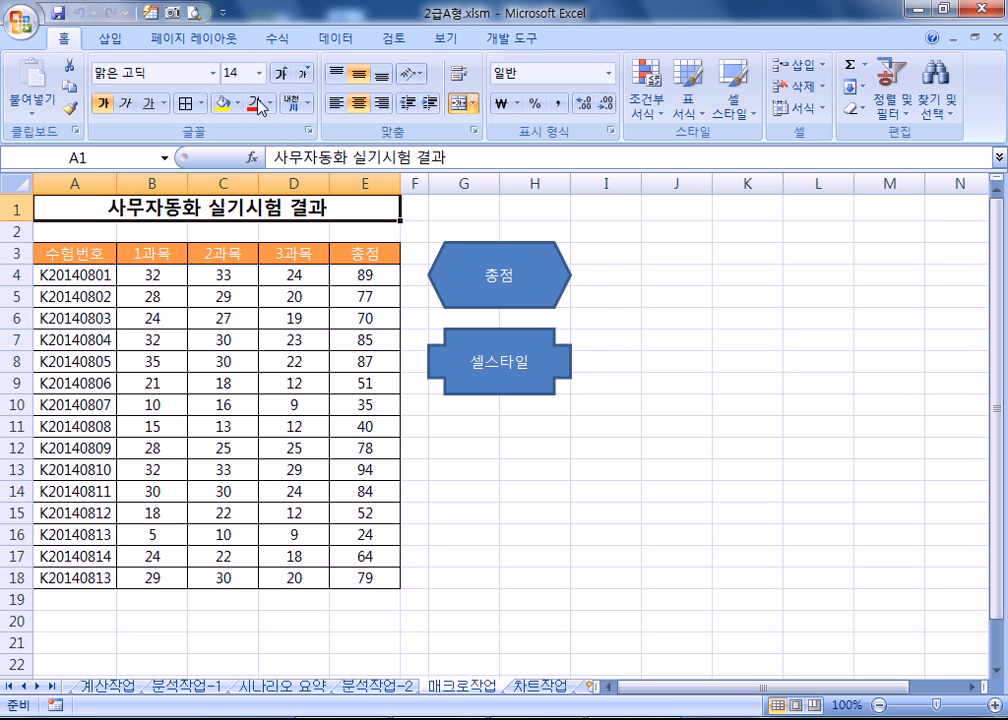
{"action": "left_click", "coordinate": [513, 39]}
{"action": "left_click", "coordinate": [133, 64]}
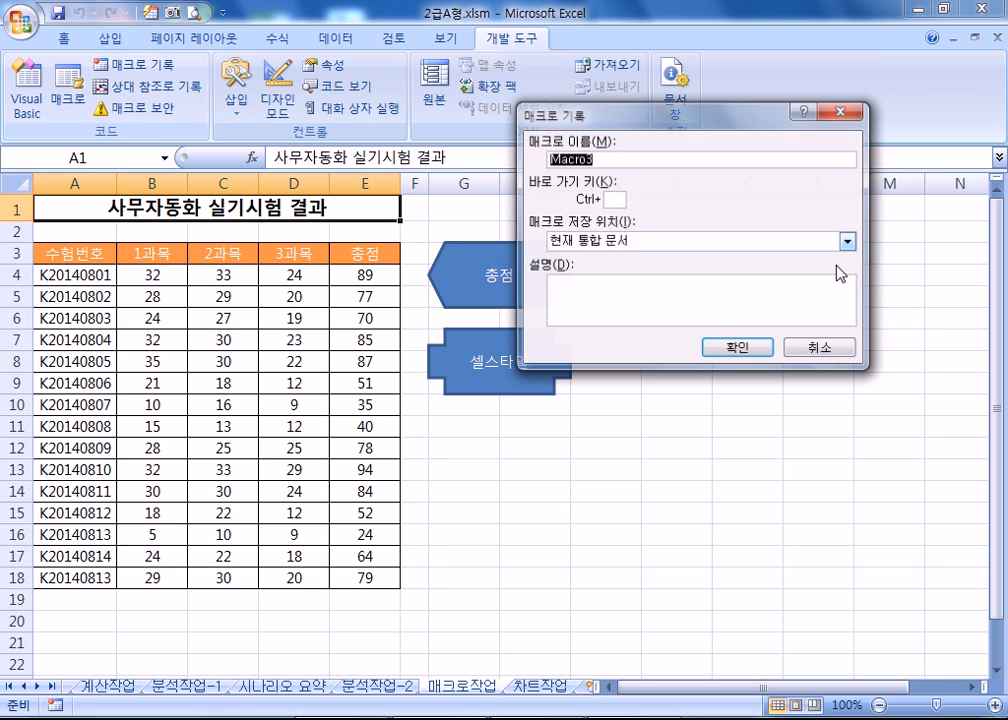
{"action": "type", "text": "하ㅂ"}
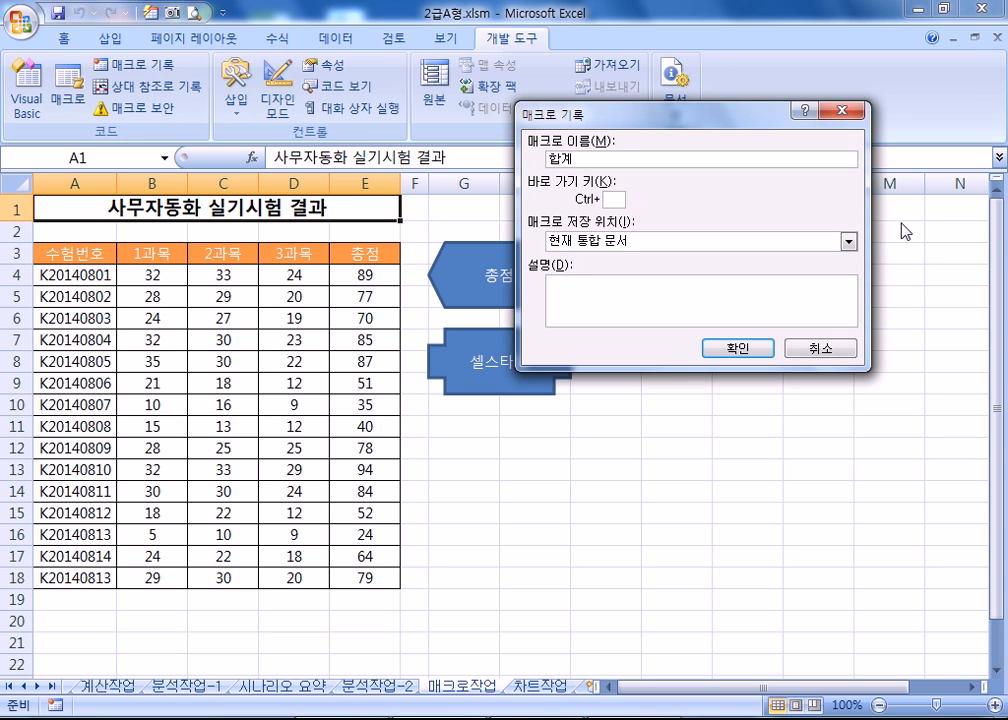
{"action": "key", "text": "Return"}
Step: Clear the totals in E4:E18, then with A1 selected start recording a macro named 합계 in the current workbook
{"action": "left_click_drag", "start_coordinate": [348, 276], "coordinate": [365, 578]}
{"action": "key", "text": "Delete"}
{"action": "left_click", "coordinate": [96, 204]}
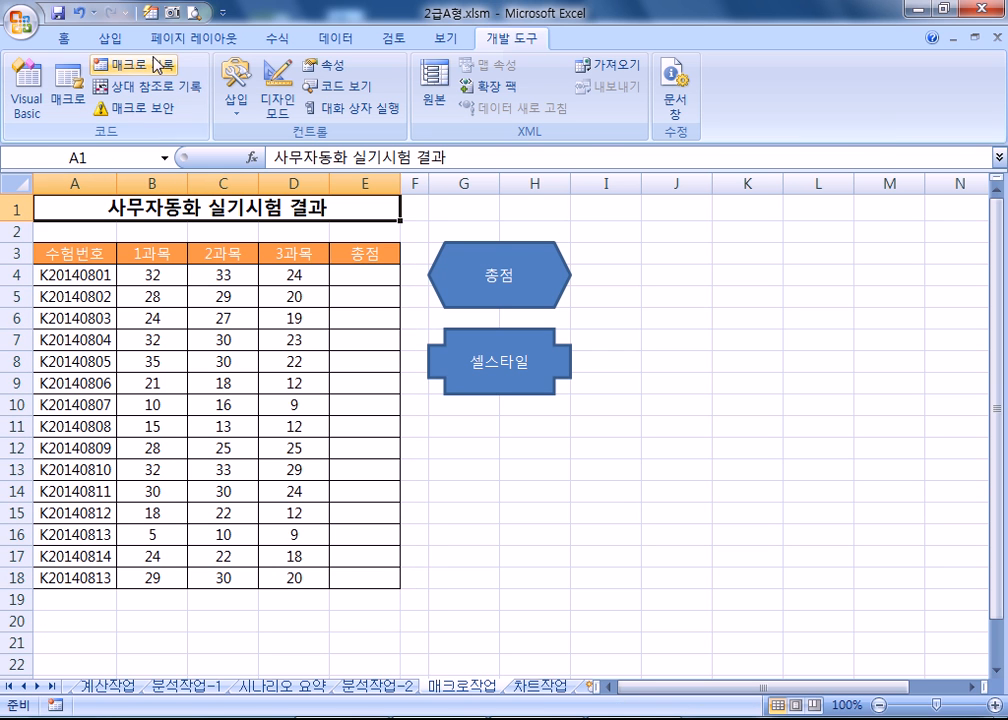
{"action": "left_click", "coordinate": [126, 64]}
{"action": "type", "text": "셀"}
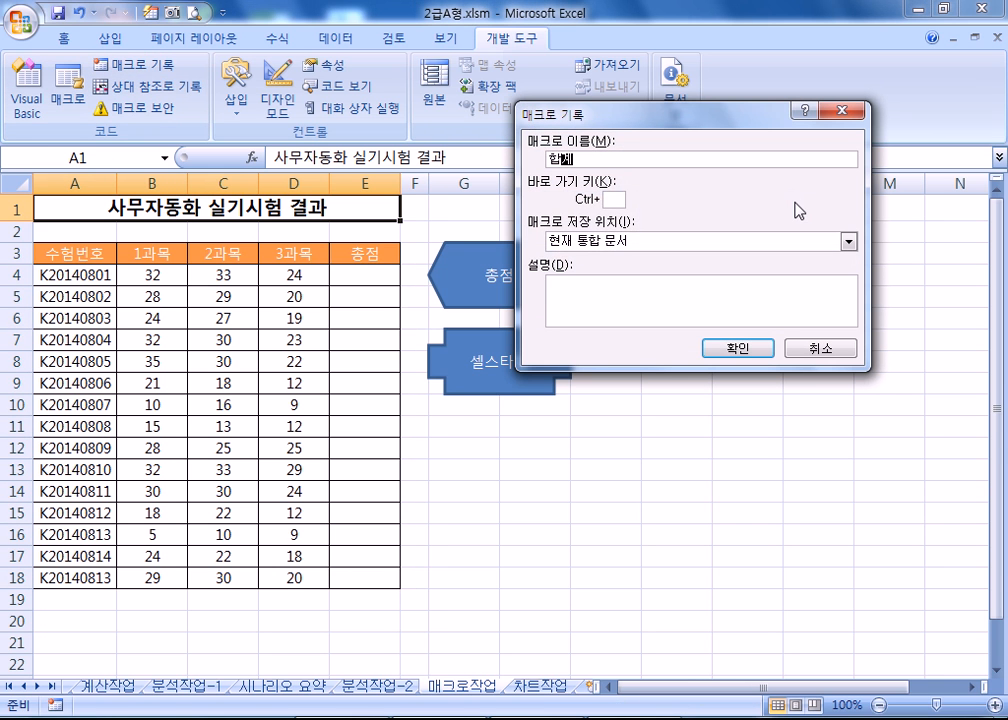
{"action": "key", "text": "Return"}
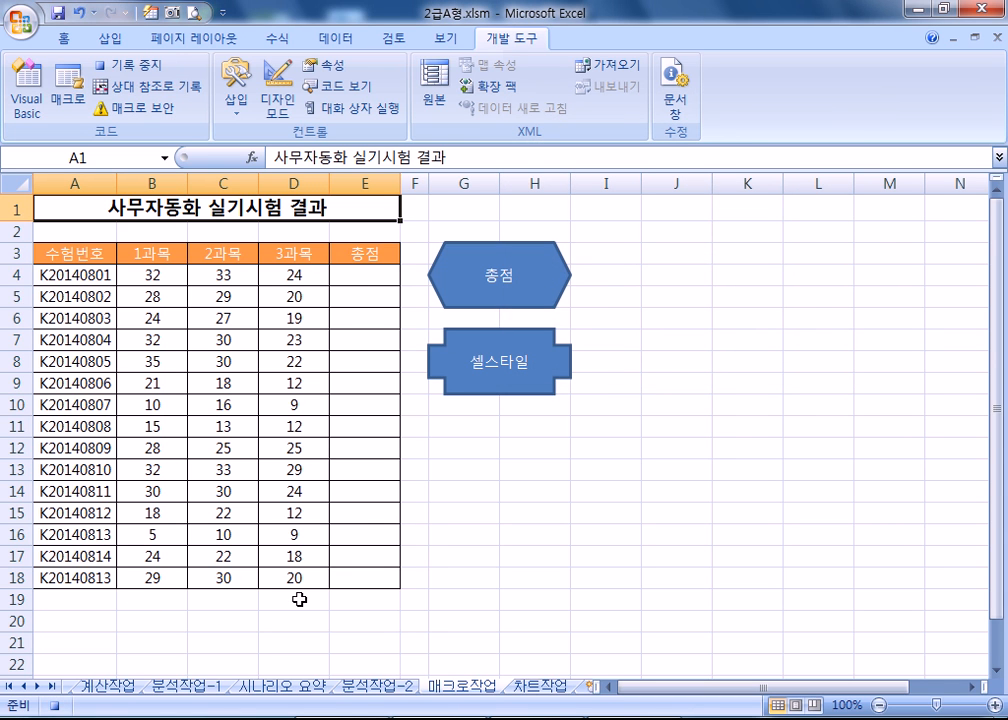
Step: Enter a SUM of B4:D4 in E4 and fill the formula down to E18
{"action": "left_click", "coordinate": [350, 274]}
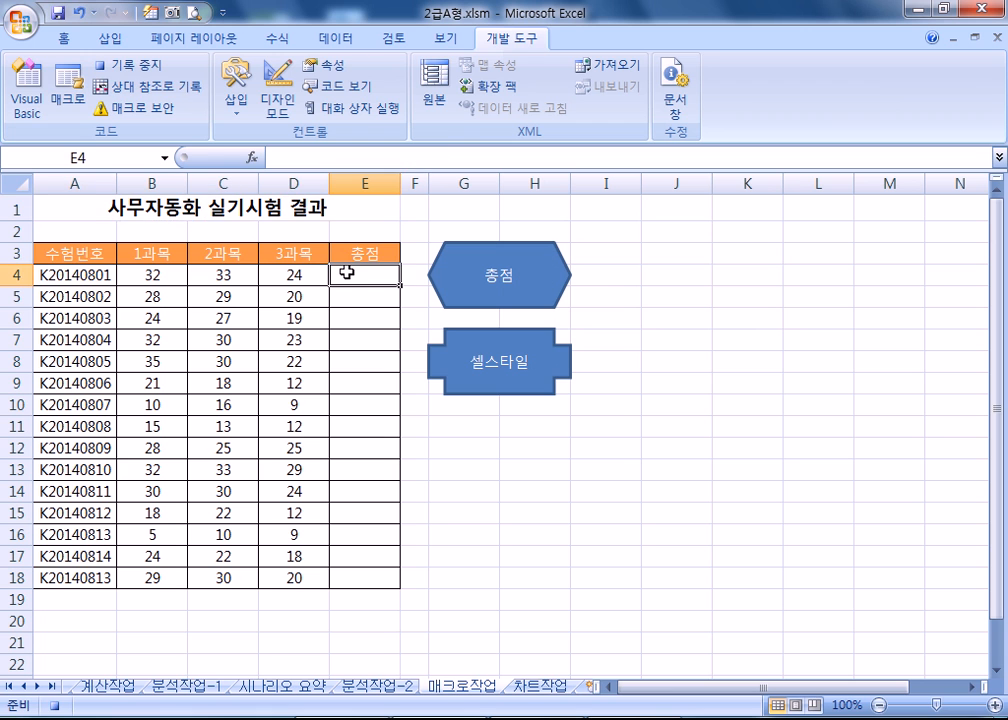
{"action": "type", "text": "=sum("}
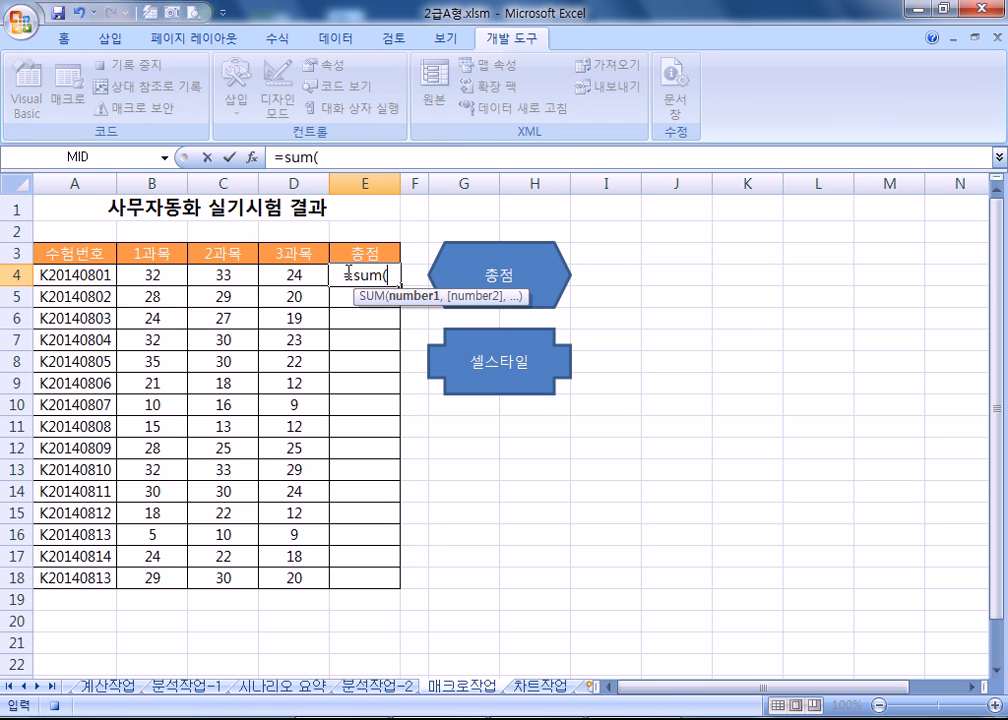
{"action": "left_click_drag", "start_coordinate": [146, 274], "coordinate": [286, 280]}
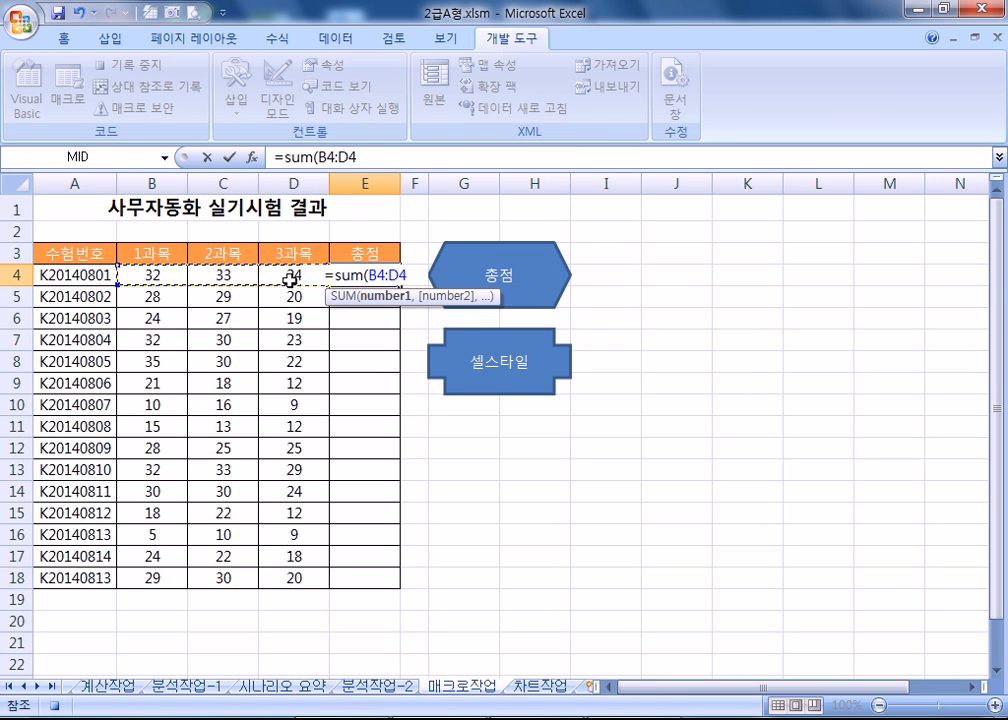
{"action": "key", "text": "Return"}
{"action": "left_click", "coordinate": [389, 270]}
{"action": "left_click_drag", "start_coordinate": [400, 286], "coordinate": [392, 585]}
Step: Enter =SUM(B4:B18) in B19, fill it across to D19, then select A1 and stop recording the macro
{"action": "left_click", "coordinate": [149, 598]}
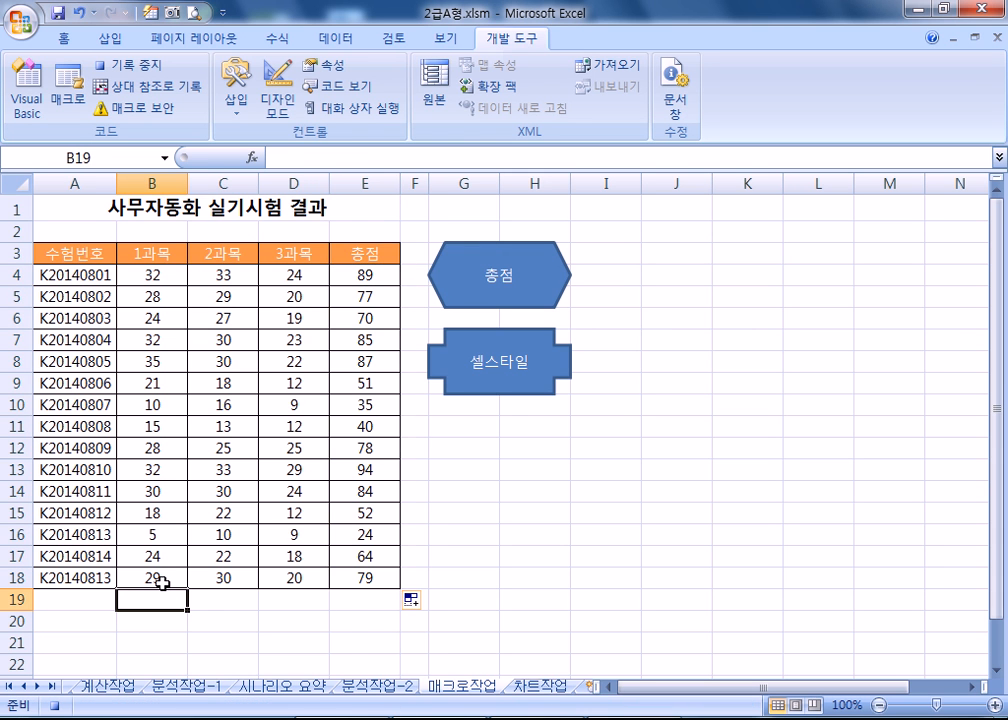
{"action": "type", "text": "=-SUM("}
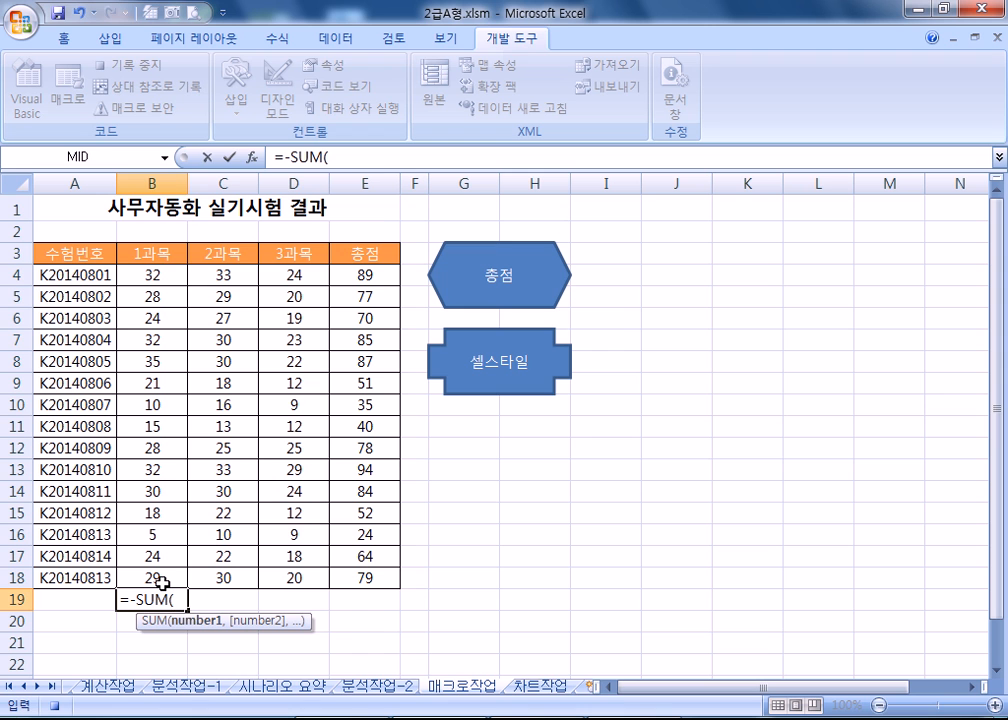
{"action": "key", "text": "Escape"}
{"action": "type", "text": "=SUM("}
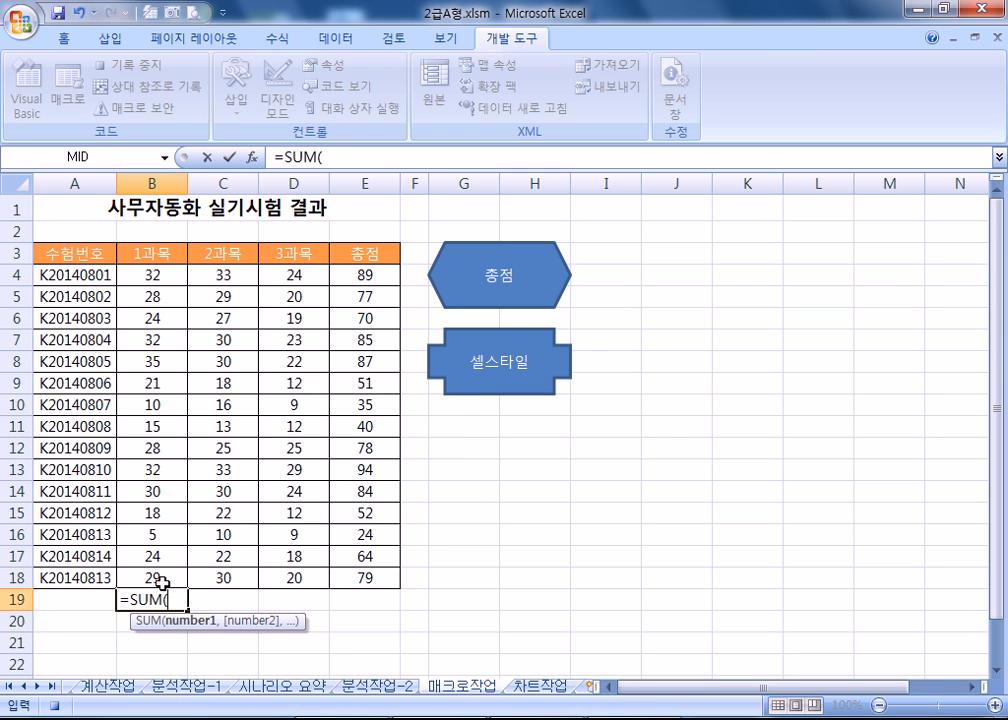
{"action": "left_click_drag", "start_coordinate": [150, 275], "coordinate": [165, 577]}
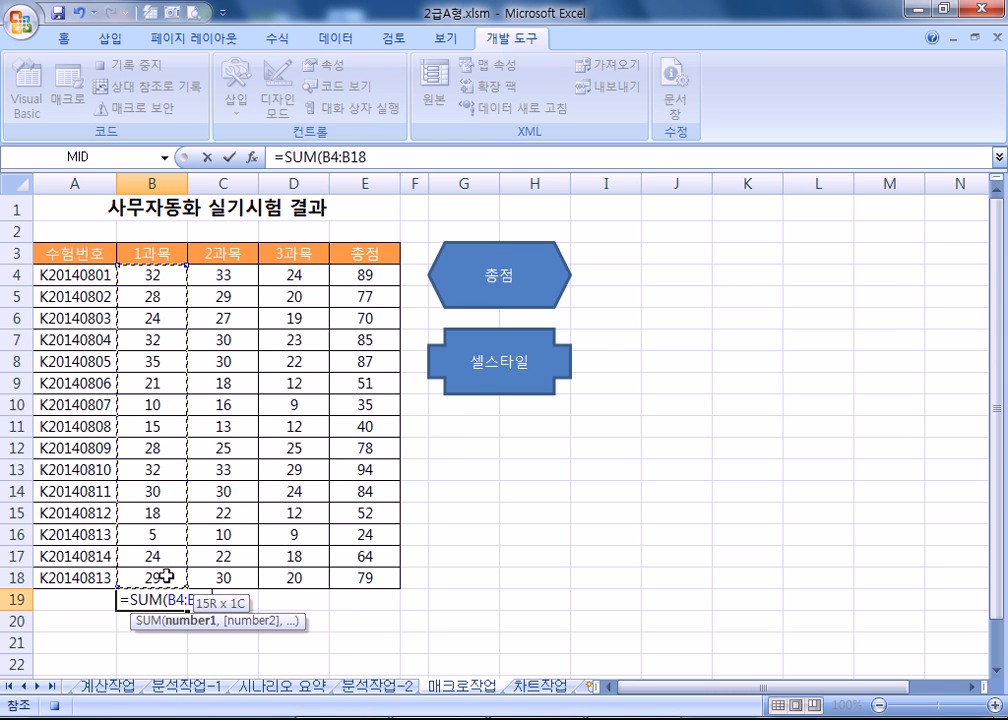
{"action": "key", "text": "Return"}
{"action": "left_click", "coordinate": [163, 597]}
{"action": "left_click_drag", "start_coordinate": [189, 610], "coordinate": [320, 600]}
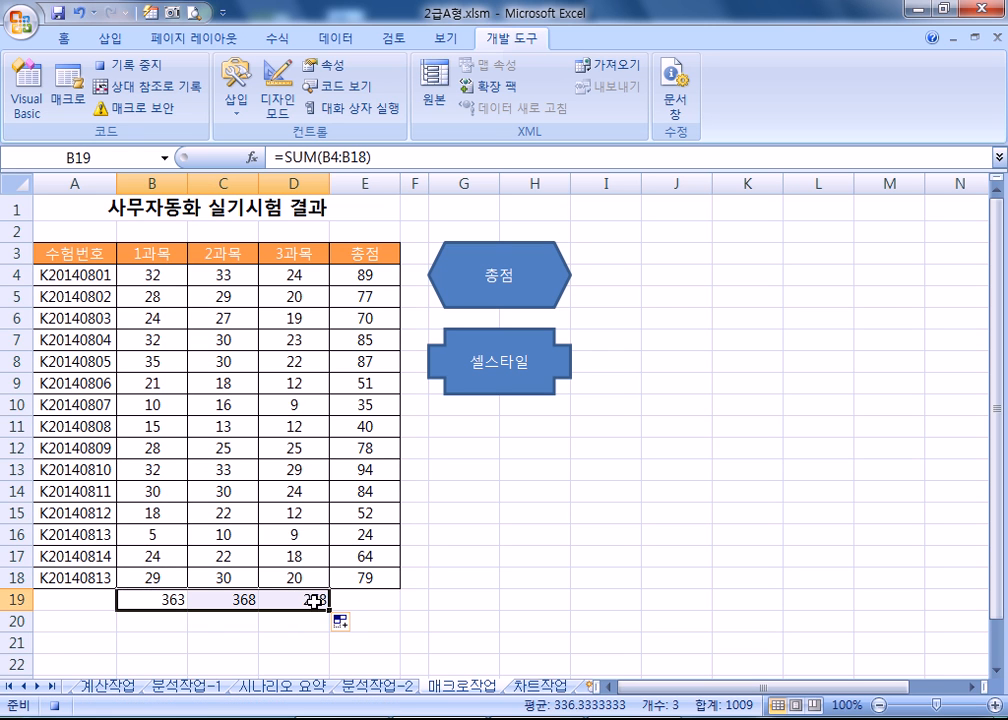
{"action": "left_click", "coordinate": [88, 208]}
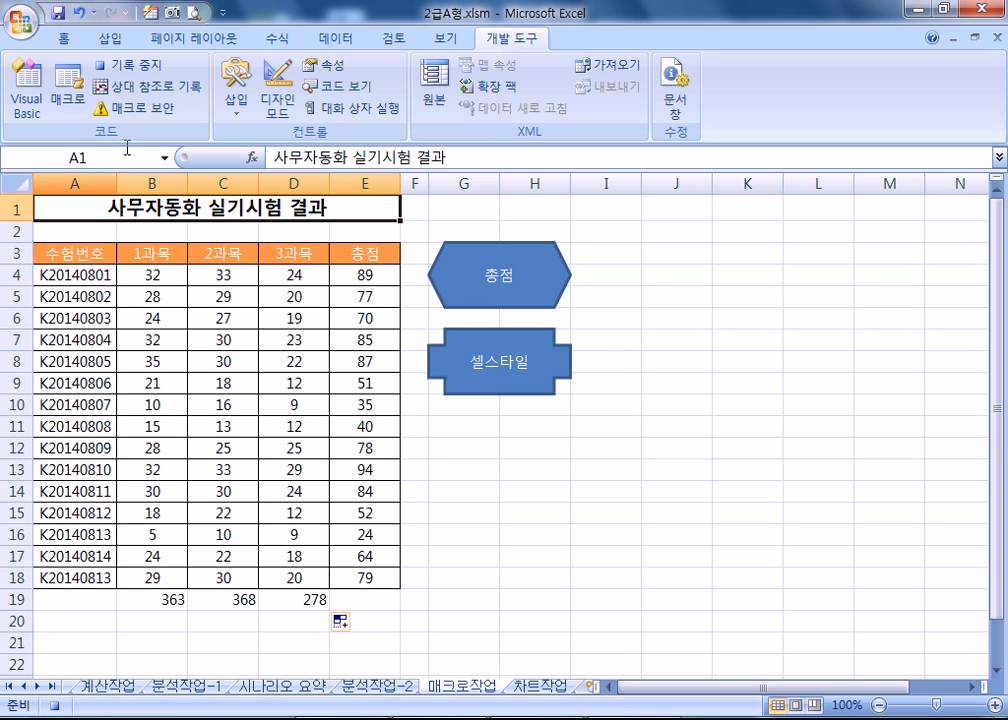
{"action": "left_click", "coordinate": [148, 68]}
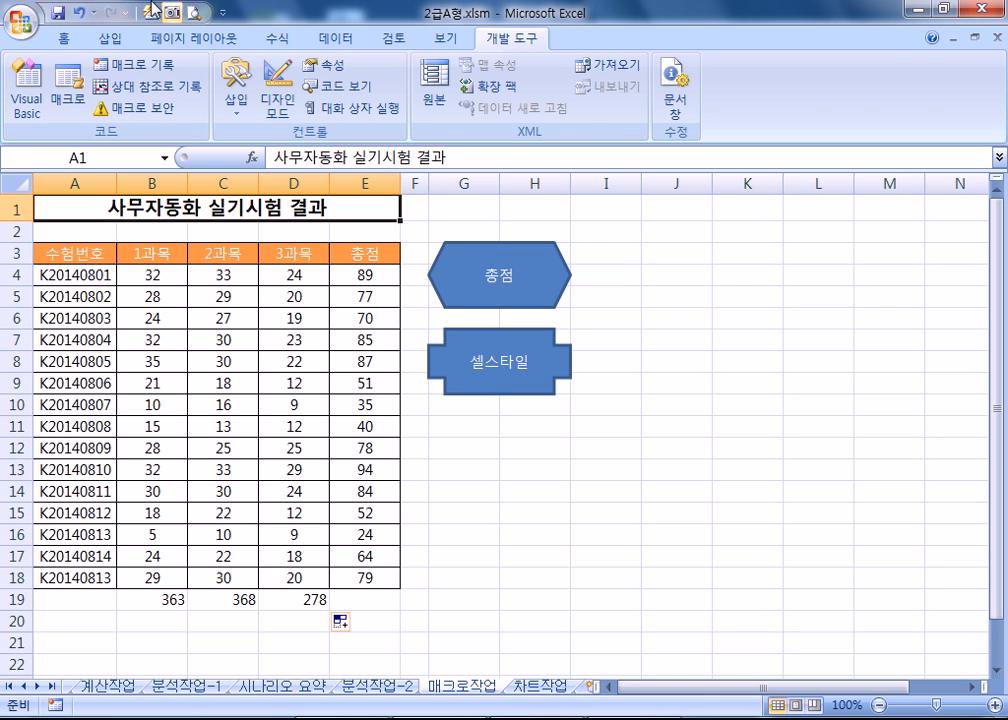
Step: Draw a smiley face shape over cells K4:K6, about 1.75 cm high and 1.91 cm wide
{"action": "left_click", "coordinate": [109, 38]}
{"action": "left_click", "coordinate": [214, 99]}
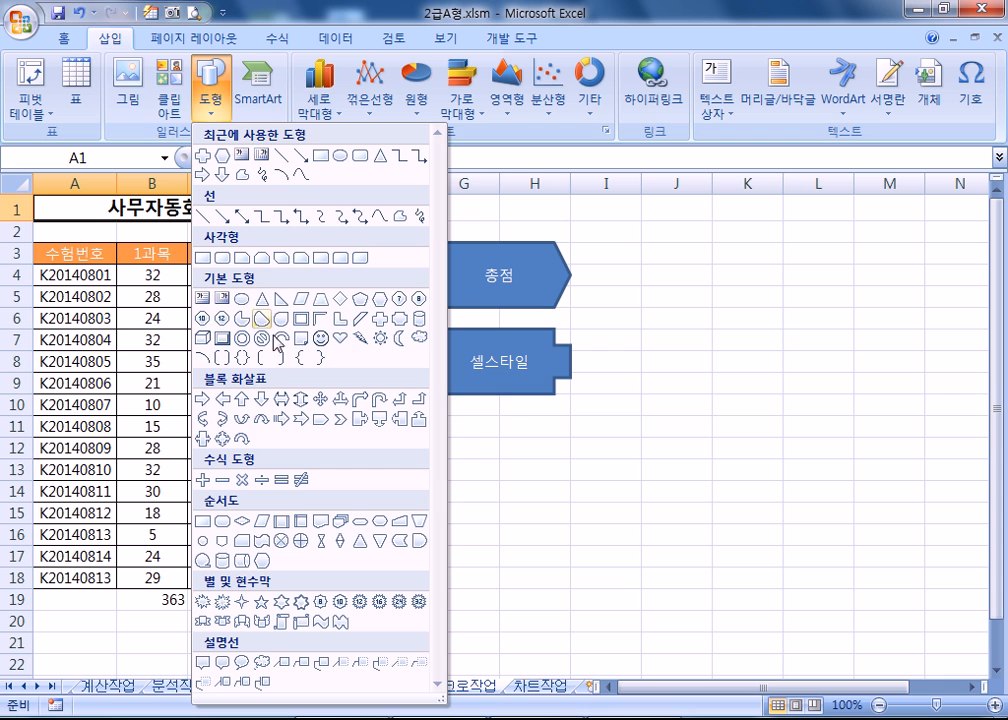
{"action": "left_click", "coordinate": [254, 271]}
{"action": "left_click_drag", "start_coordinate": [711, 263], "coordinate": [783, 329]}
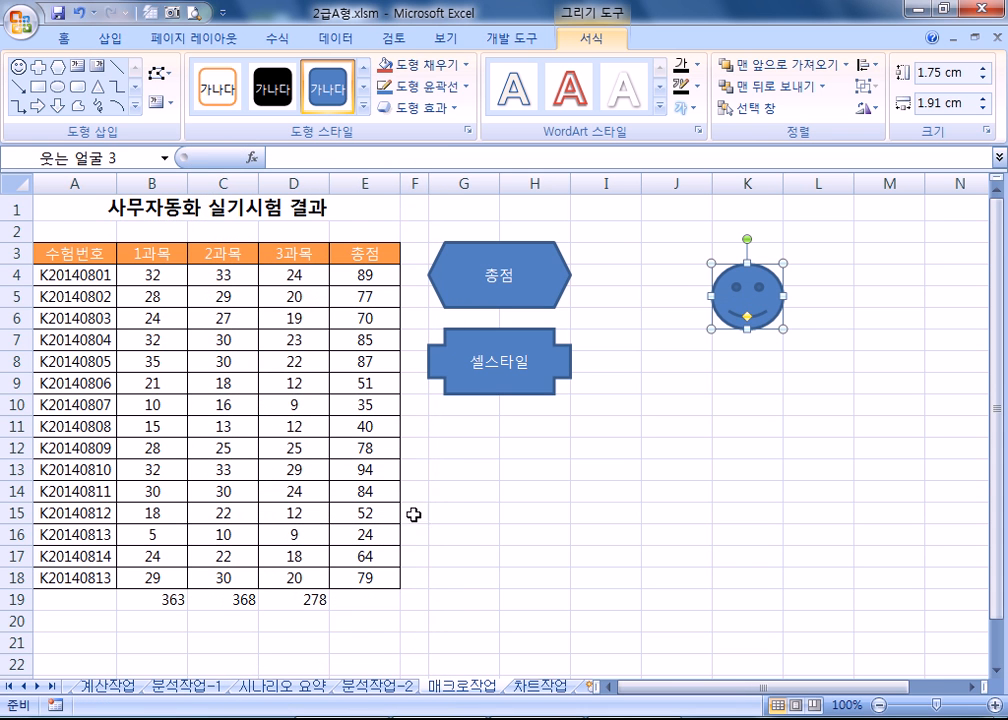
Step: Clear the row totals in E4:E18 and the column sums in B19:D19
{"action": "left_click_drag", "start_coordinate": [376, 265], "coordinate": [369, 578]}
{"action": "key", "text": "Delete"}
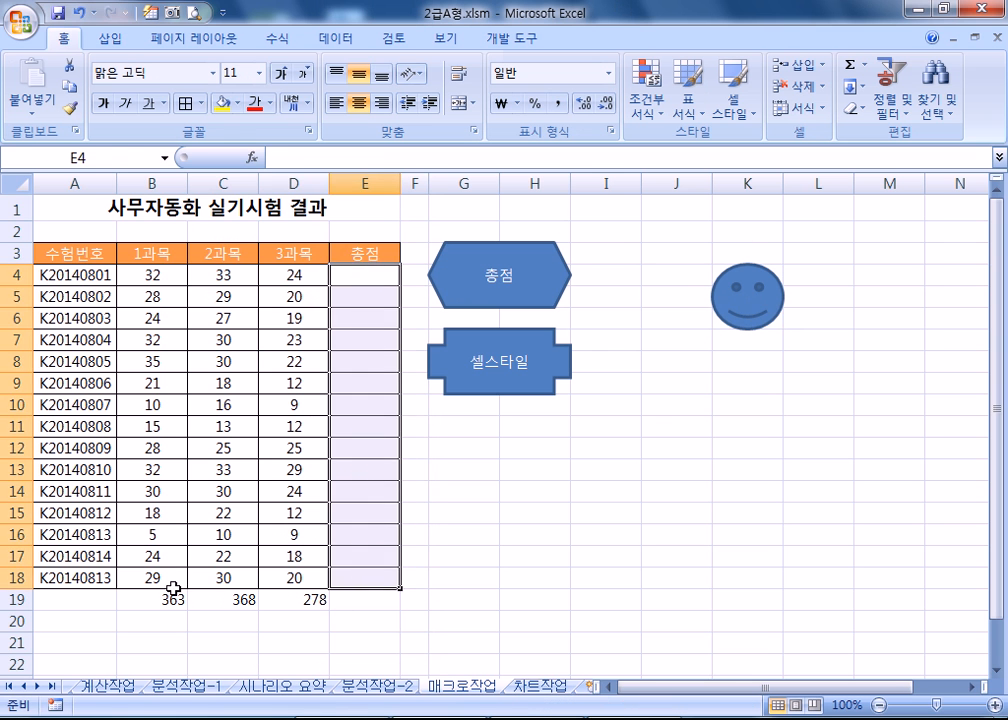
{"action": "left_click_drag", "start_coordinate": [146, 594], "coordinate": [316, 598]}
{"action": "key", "text": "Delete"}
{"action": "left_click", "coordinate": [745, 468]}
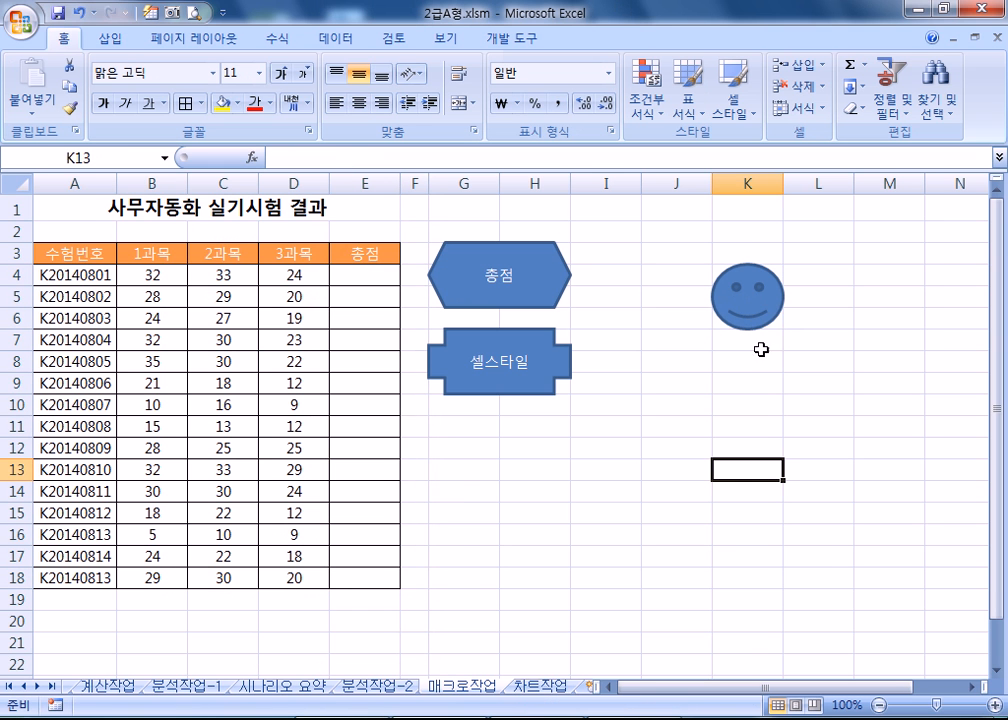
Step: Assign the 합계 macro to the smiley face shape
{"action": "left_click", "coordinate": [755, 298]}
{"action": "right_click", "coordinate": [763, 308]}
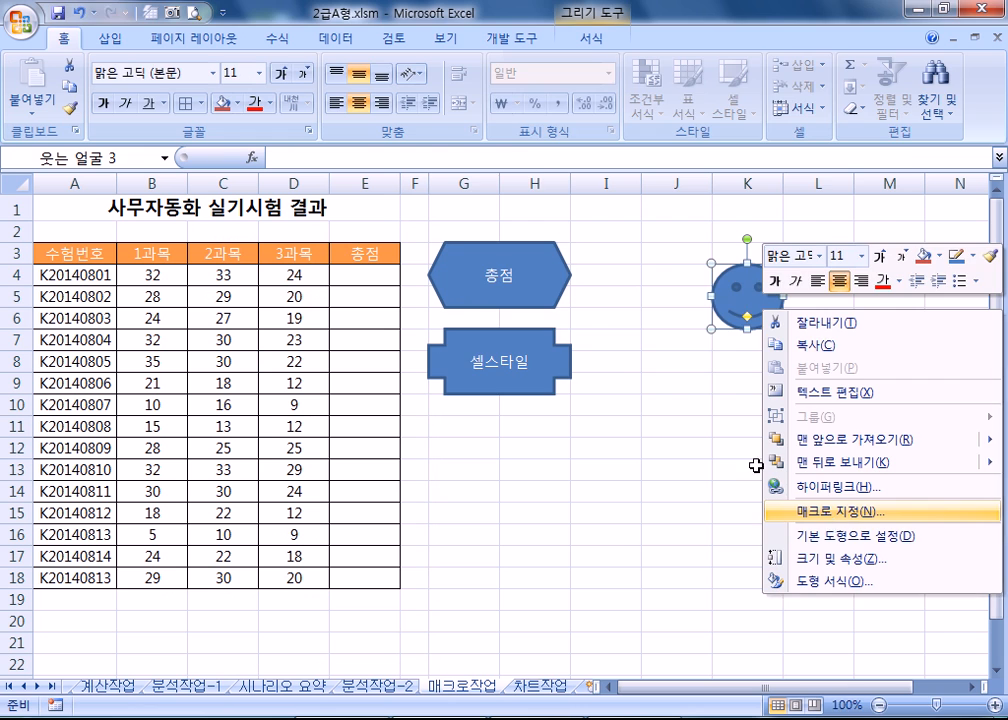
{"action": "left_click", "coordinate": [838, 511]}
{"action": "left_click", "coordinate": [500, 165]}
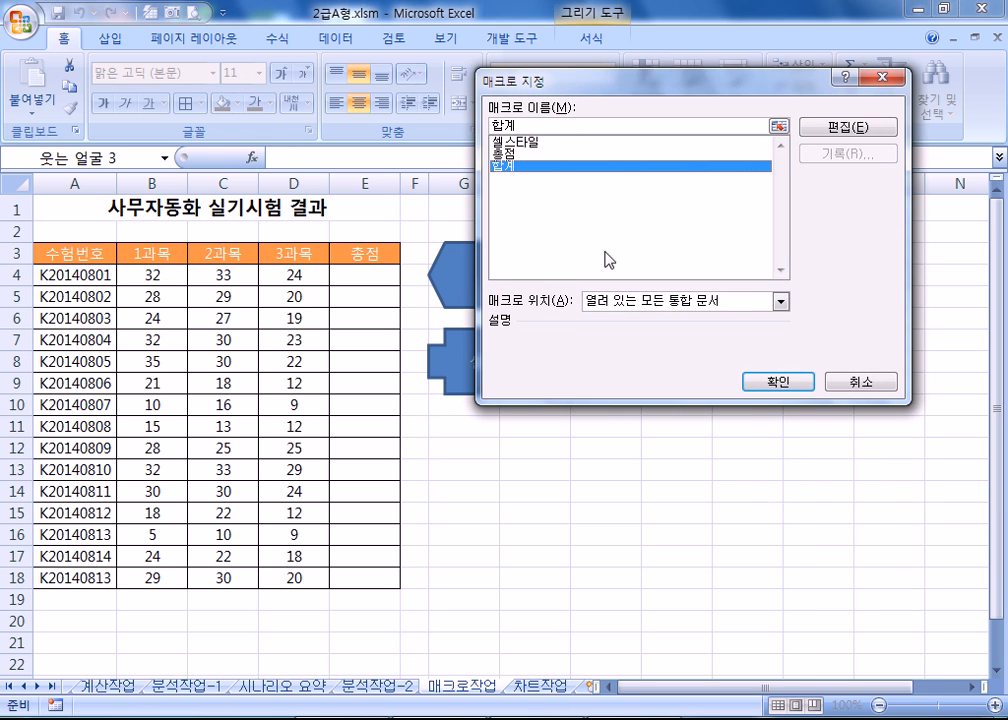
{"action": "left_click", "coordinate": [777, 382]}
{"action": "left_click", "coordinate": [652, 512]}
Step: Test the 총점 macro from the hexagon and clear the totals in E4:E18 again
{"action": "left_click", "coordinate": [538, 298]}
{"action": "left_click_drag", "start_coordinate": [381, 279], "coordinate": [382, 578]}
{"action": "key", "text": "Delete"}
Step: Run the 합계 macro from the smiley face and select E4:E18 to check the result
{"action": "left_click", "coordinate": [646, 580]}
{"action": "left_click", "coordinate": [772, 325]}
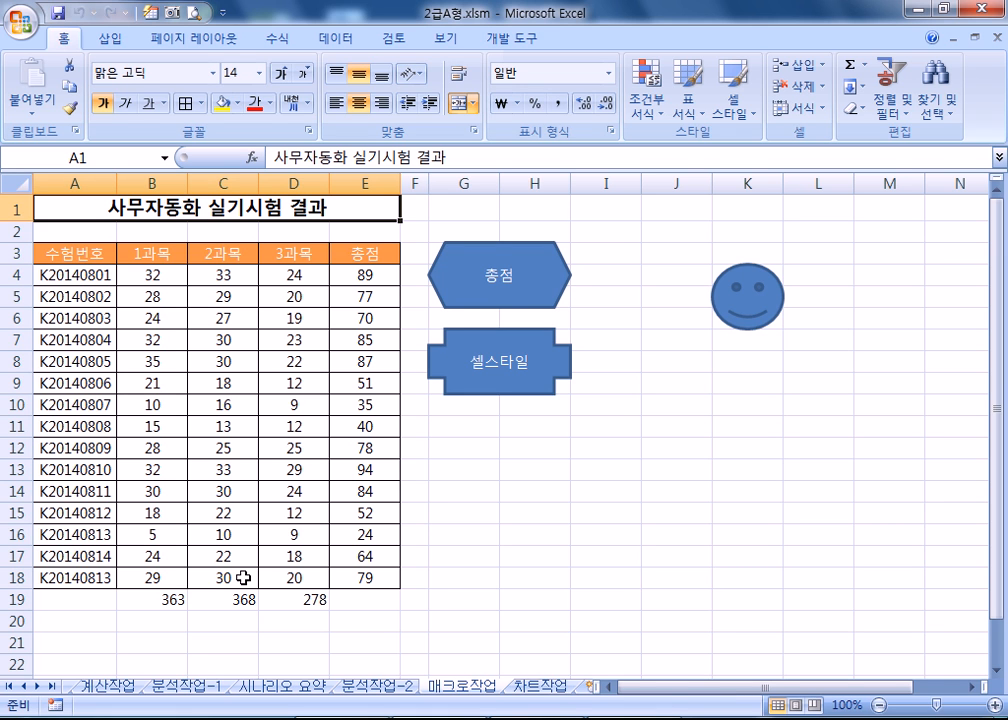
{"action": "left_click_drag", "start_coordinate": [365, 285], "coordinate": [387, 578]}
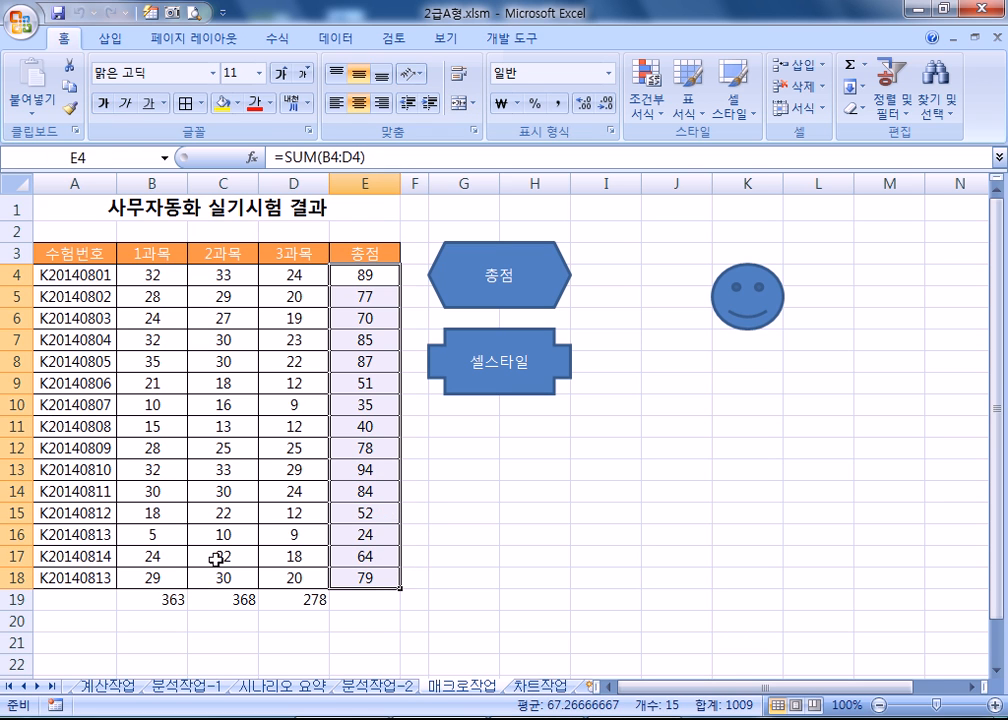
Step: Clear the row totals in E4:E18 and the column sums in row 19
{"action": "left_click_drag", "start_coordinate": [153, 599], "coordinate": [310, 599]}
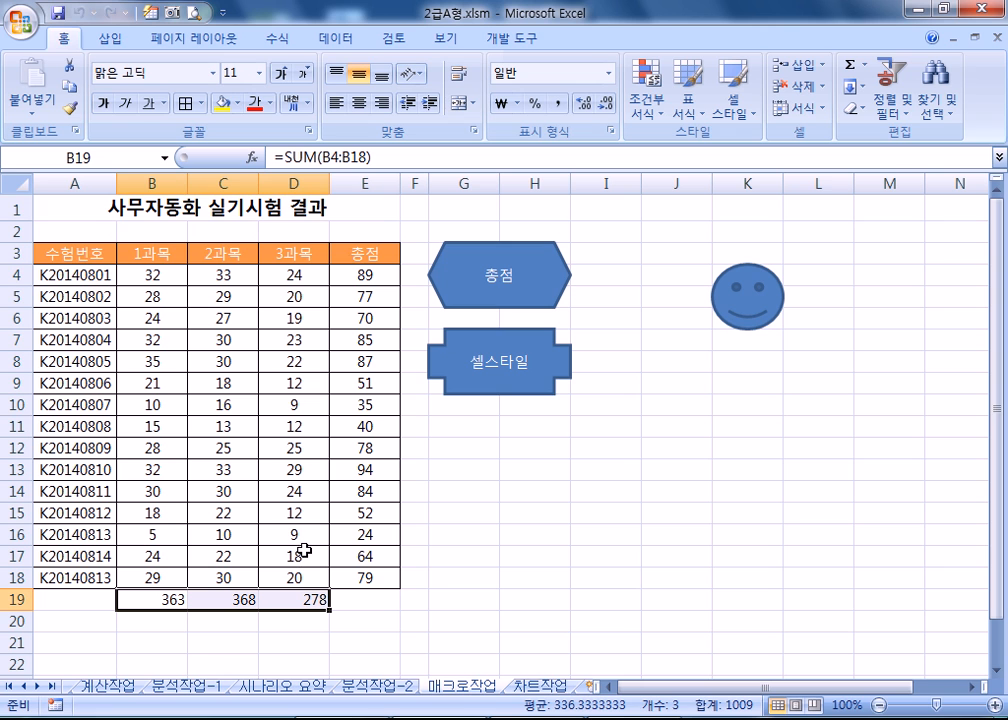
{"action": "left_click", "coordinate": [817, 470]}
{"action": "left_click_drag", "start_coordinate": [365, 274], "coordinate": [367, 574]}
{"action": "key", "text": "Delete"}
{"action": "left_click_drag", "start_coordinate": [153, 599], "coordinate": [362, 599]}
{"action": "key", "text": "Delete"}
{"action": "left_click", "coordinate": [661, 541]}
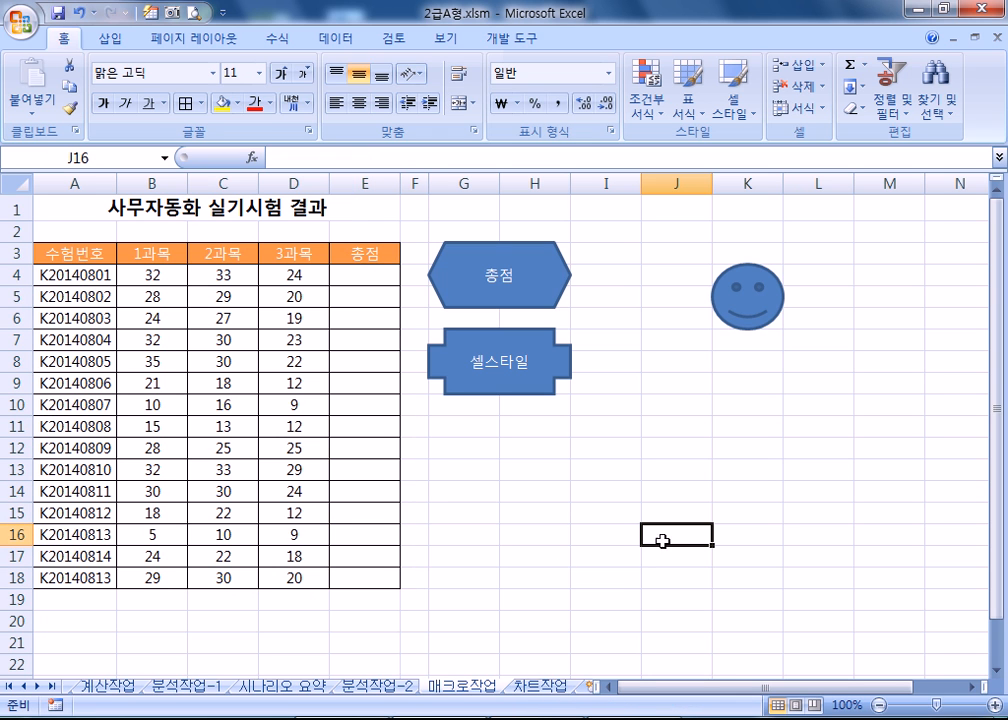
Step: Run the 합계 macro from the smiley face once more and clear E4:E18 and B19:D19 again
{"action": "left_click", "coordinate": [770, 320]}
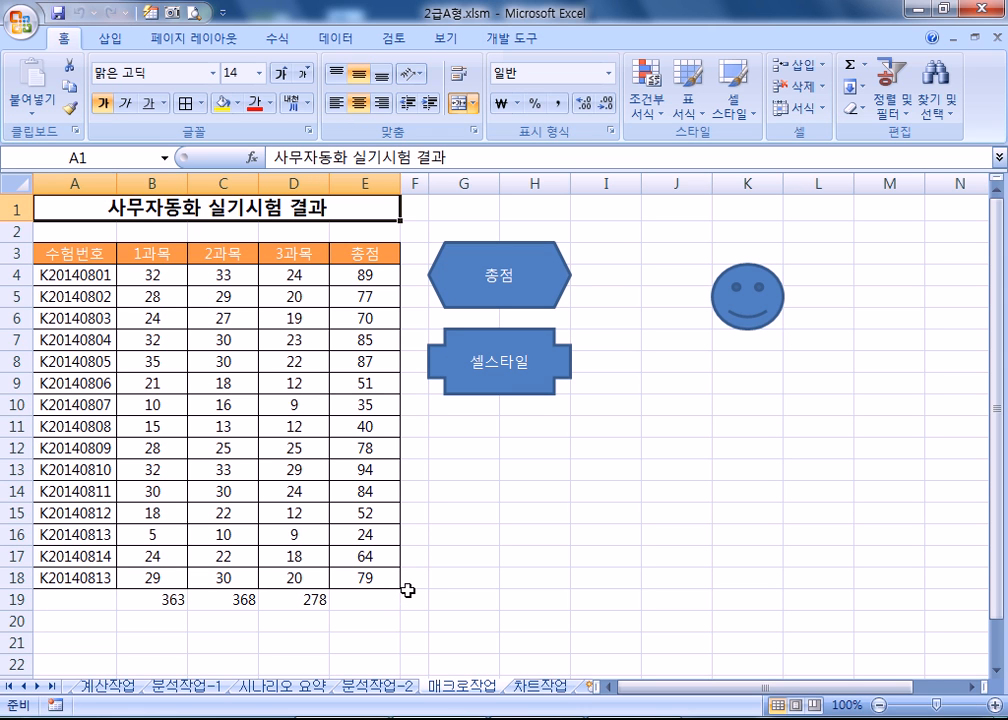
{"action": "left_click_drag", "start_coordinate": [362, 277], "coordinate": [368, 590]}
{"action": "key", "text": "Delete"}
{"action": "left_click_drag", "start_coordinate": [155, 600], "coordinate": [319, 594]}
{"action": "key", "text": "Delete"}
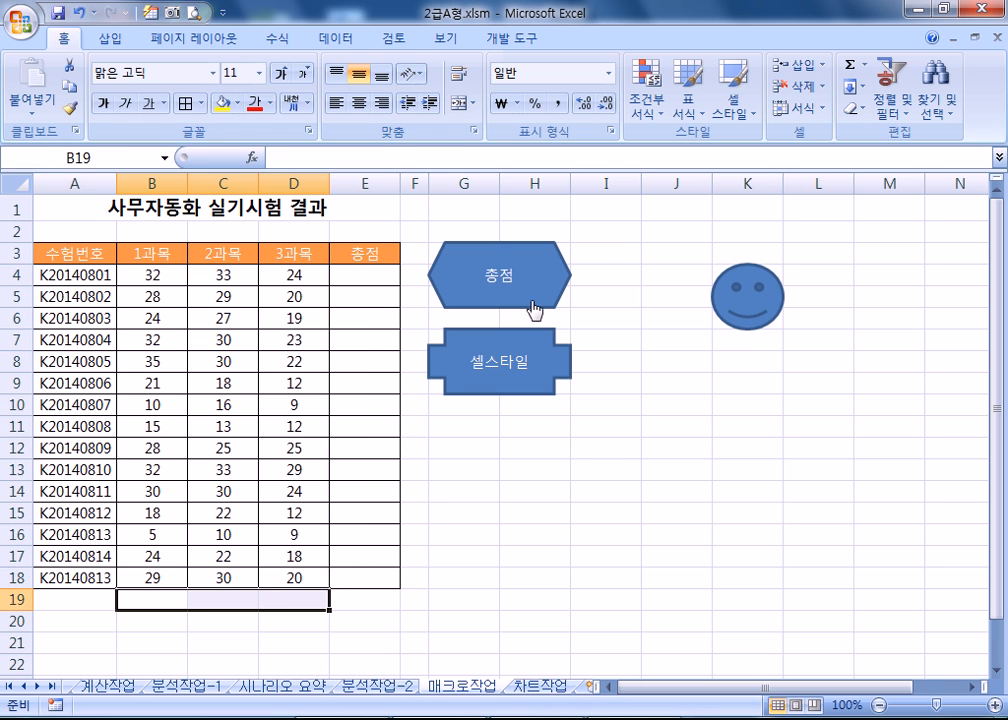
Step: Fill the totals with the hexagon's 총점 macro and start recording a new macro named 총점지우기
{"action": "left_click", "coordinate": [530, 293]}
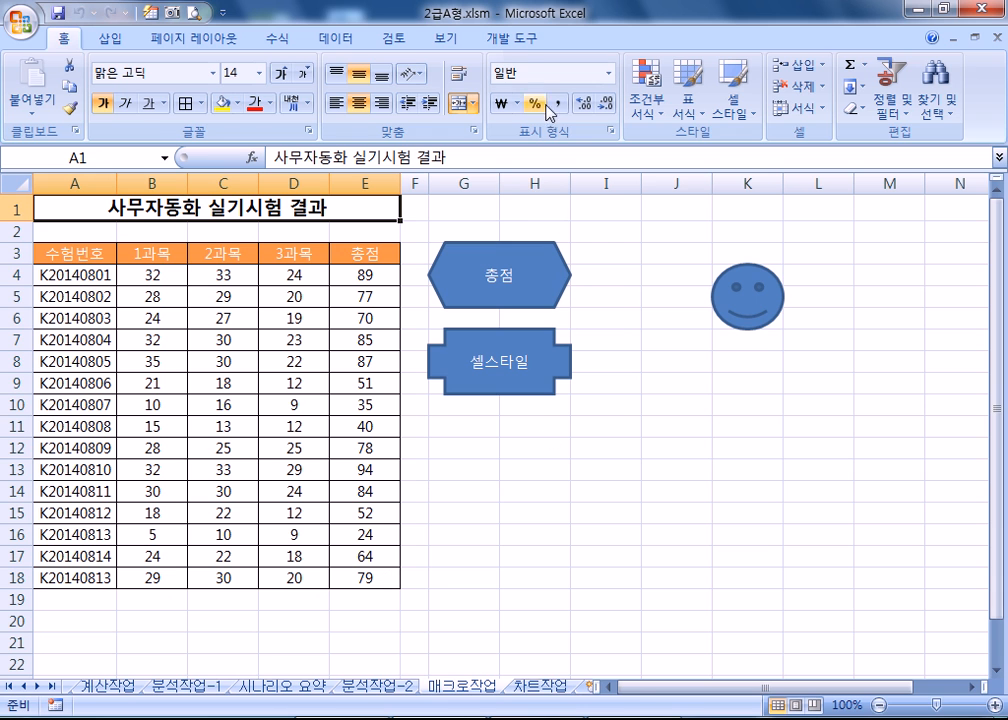
{"action": "left_click", "coordinate": [513, 42]}
{"action": "left_click", "coordinate": [133, 64]}
{"action": "type", "text": "CH"}
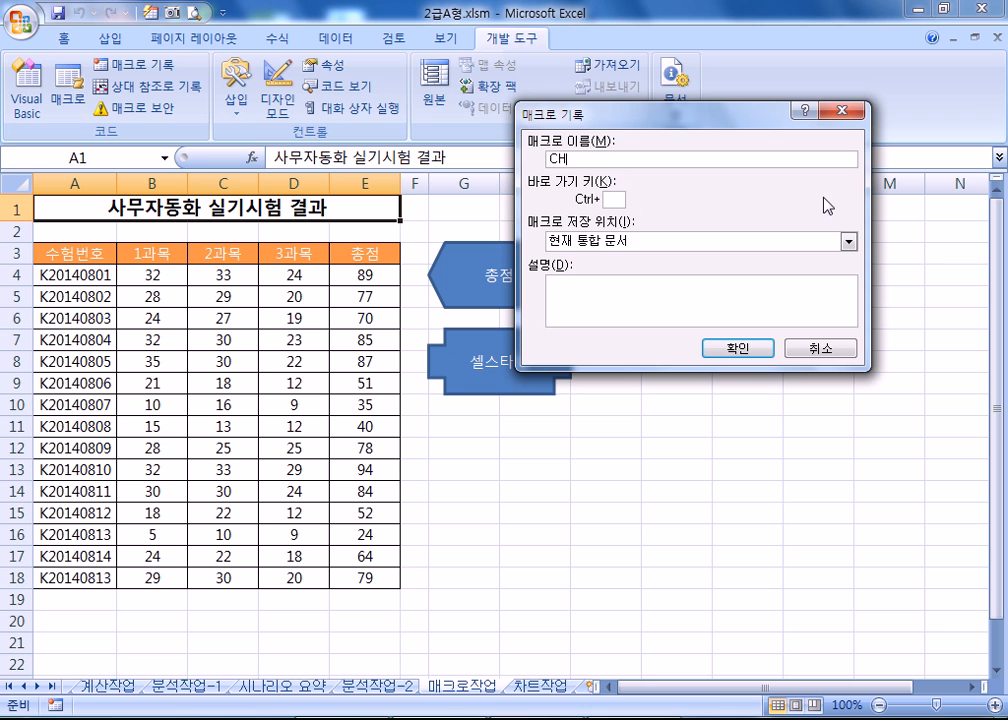
{"action": "key", "text": "BackSpace"}
{"action": "key", "text": "BackSpace"}
{"action": "key", "text": "BackSpace"}
{"action": "key", "text": "BackSpace"}
{"action": "key", "text": "BackSpace"}
{"action": "type", "text": "총점지우기"}
{"action": "left_click", "coordinate": [736, 349]}
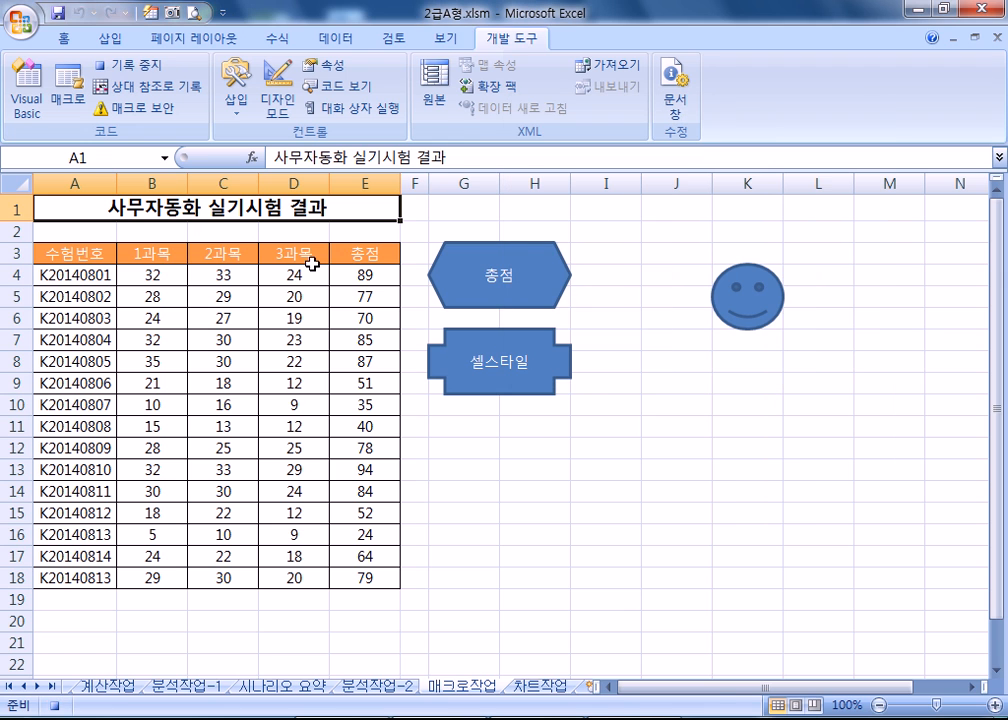
Step: Record clearing the totals in E4:E18, return to cell A1, and stop the macro recording
{"action": "left_click_drag", "start_coordinate": [349, 277], "coordinate": [368, 596]}
{"action": "left_click", "coordinate": [368, 596]}
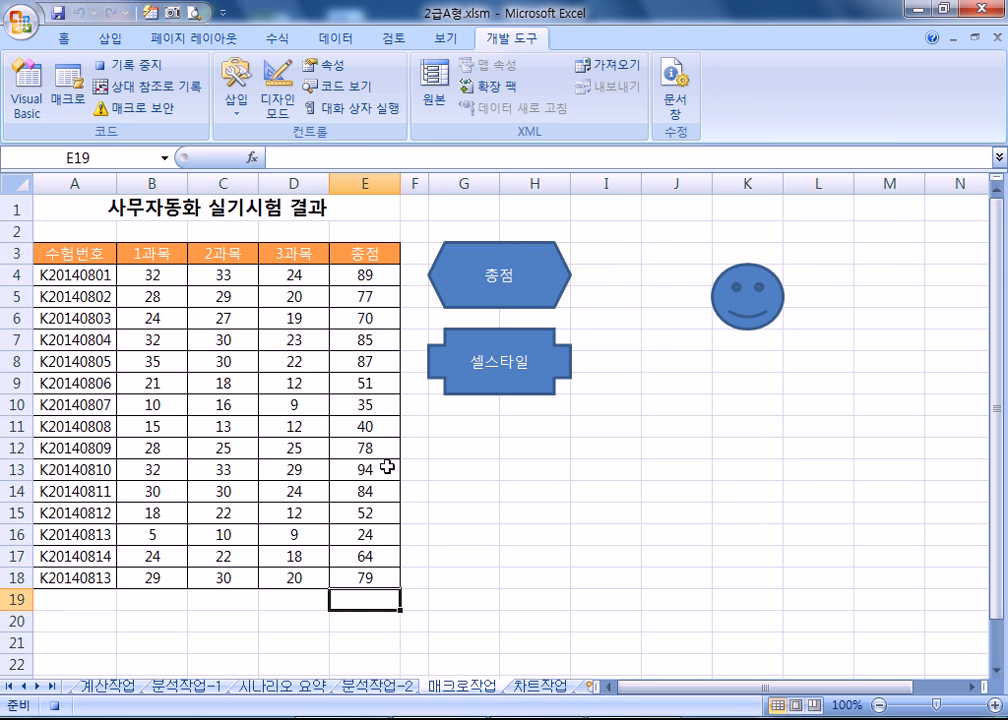
{"action": "left_click_drag", "start_coordinate": [364, 279], "coordinate": [386, 578]}
{"action": "key", "text": "Delete"}
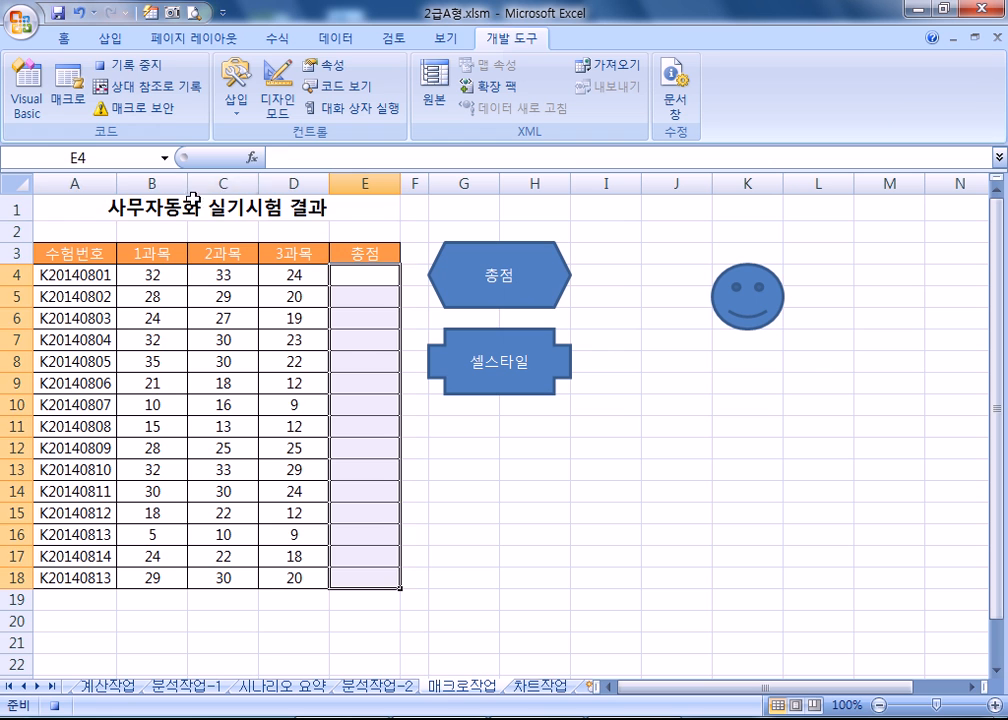
{"action": "key", "text": "ctrl+Home"}
{"action": "left_click", "coordinate": [128, 64]}
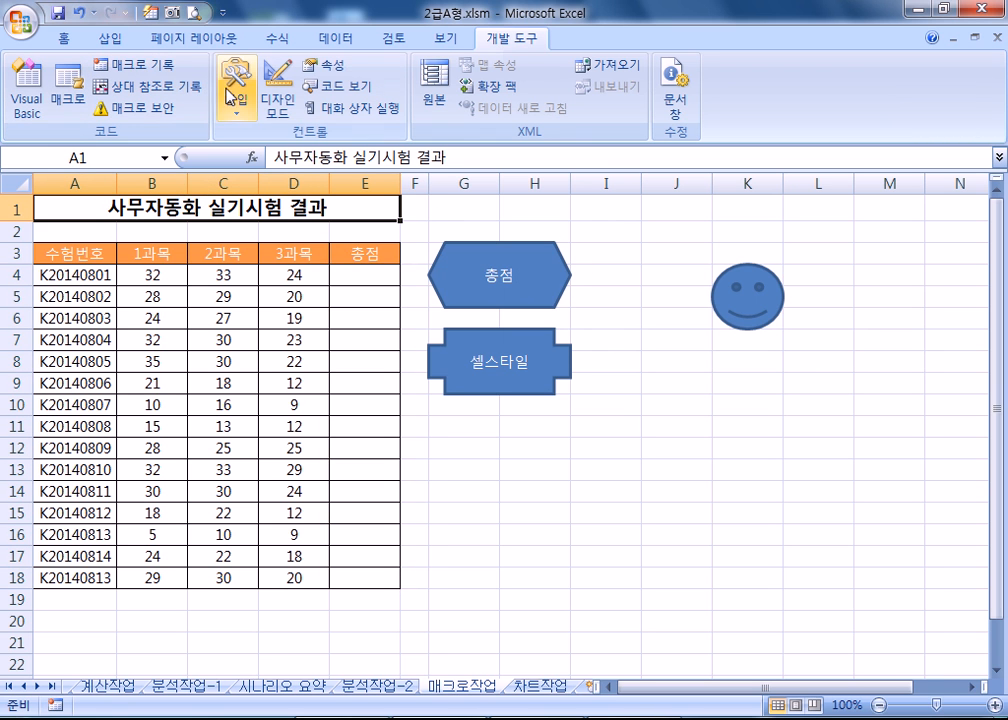
Step: Draw a diamond shape about 1.91 cm wide and 1.16 cm high over cells I4:I5, beside the 총점 hexagon
{"action": "left_click", "coordinate": [108, 40]}
{"action": "left_click", "coordinate": [210, 97]}
{"action": "left_click", "coordinate": [340, 306]}
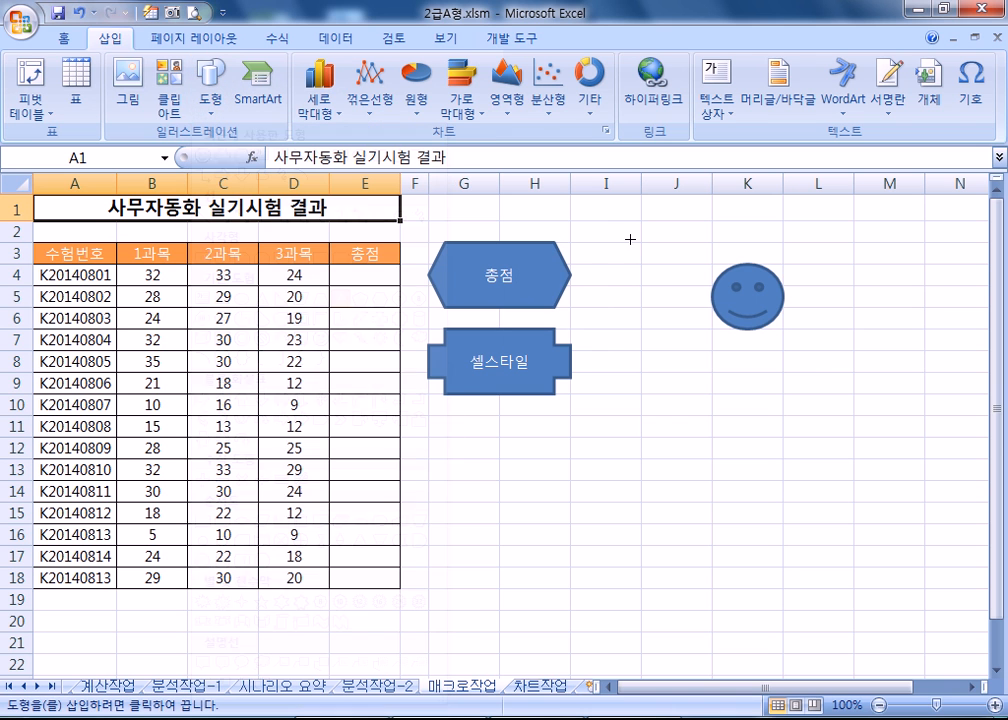
{"action": "left_click_drag", "start_coordinate": [569, 262], "coordinate": [641, 307]}
{"action": "left_click", "coordinate": [650, 405]}
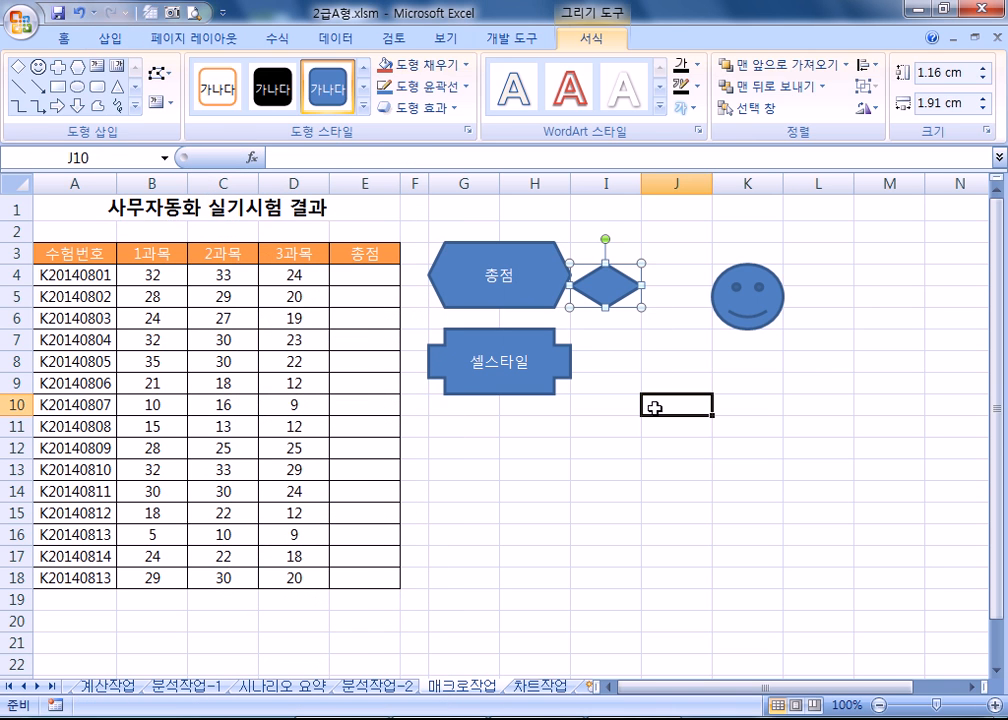
Step: Refill the totals from the 총점 hexagon and assign the 총점지우기 macro to the diamond
{"action": "left_click", "coordinate": [531, 286]}
{"action": "left_click", "coordinate": [599, 295]}
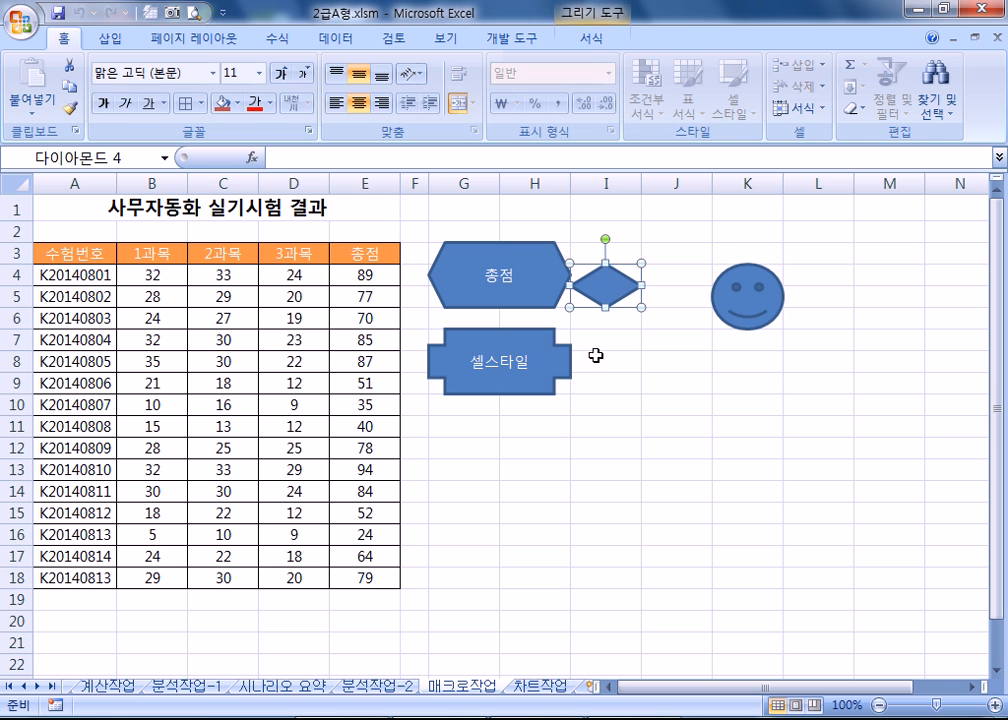
{"action": "right_click", "coordinate": [612, 294]}
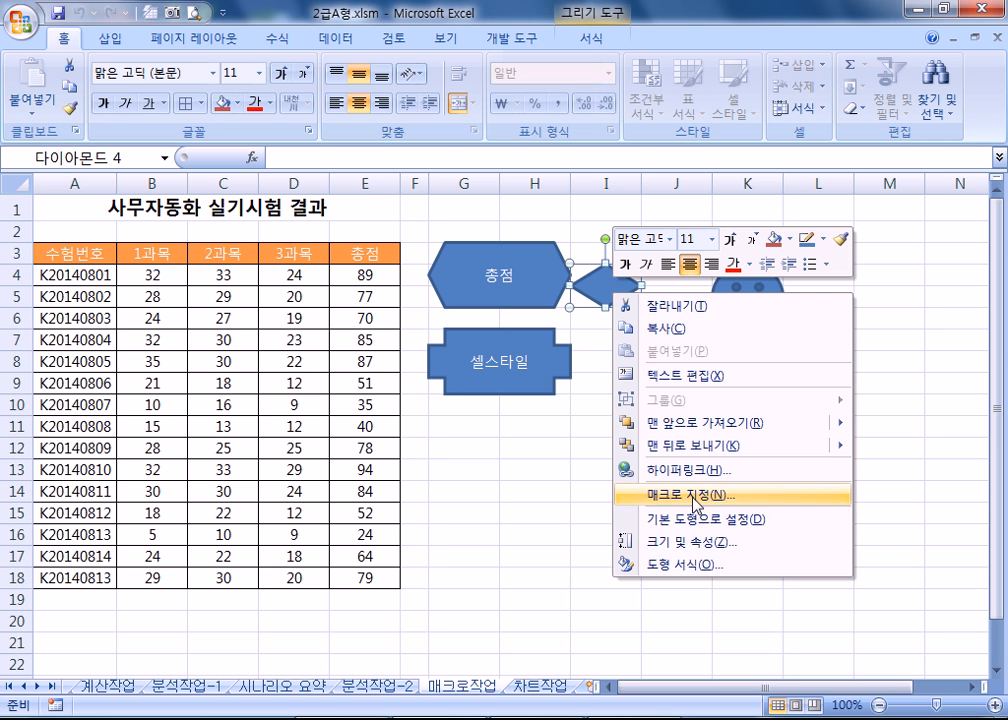
{"action": "left_click", "coordinate": [692, 494]}
{"action": "left_click", "coordinate": [523, 167]}
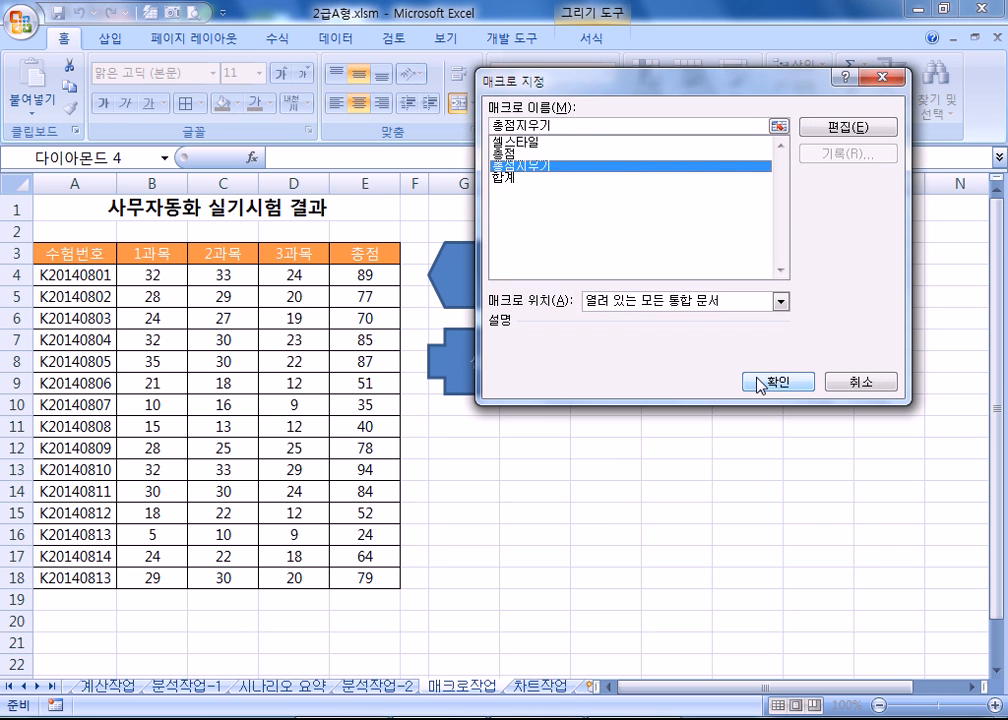
{"action": "left_click", "coordinate": [776, 382]}
{"action": "left_click", "coordinate": [680, 515]}
Step: Test the 총점지우기 and 총점 macros by running them alternately from the diamond and the hexagon
{"action": "left_click", "coordinate": [608, 300]}
{"action": "left_click", "coordinate": [528, 283]}
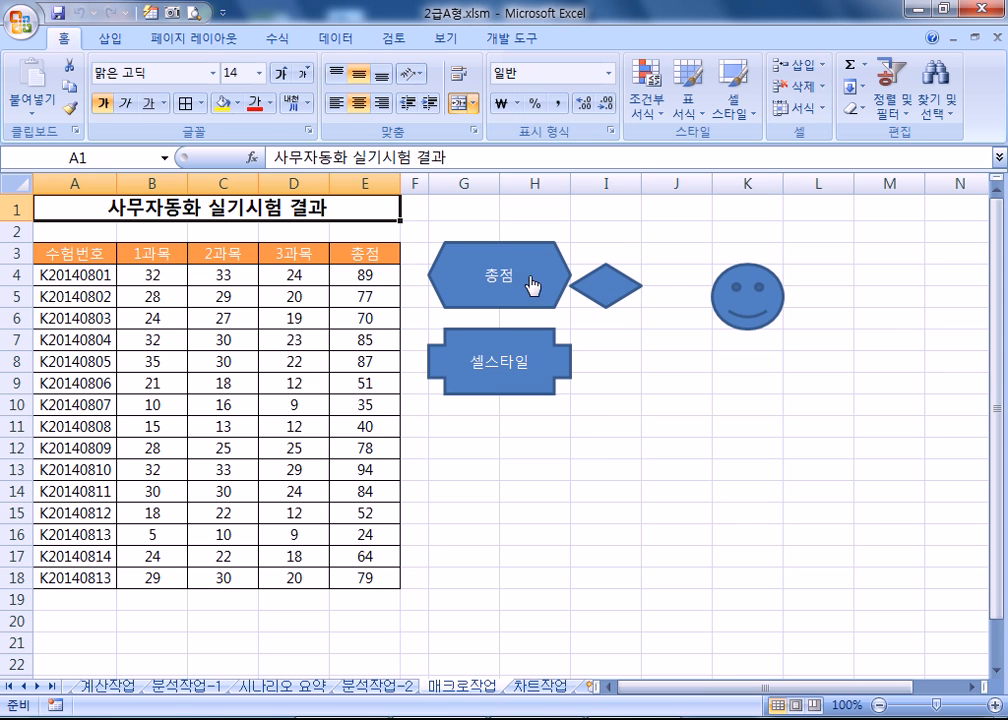
{"action": "left_click", "coordinate": [614, 298]}
{"action": "left_click", "coordinate": [549, 300]}
{"action": "left_click", "coordinate": [598, 292]}
{"action": "left_click", "coordinate": [540, 286]}
{"action": "left_click", "coordinate": [622, 292]}
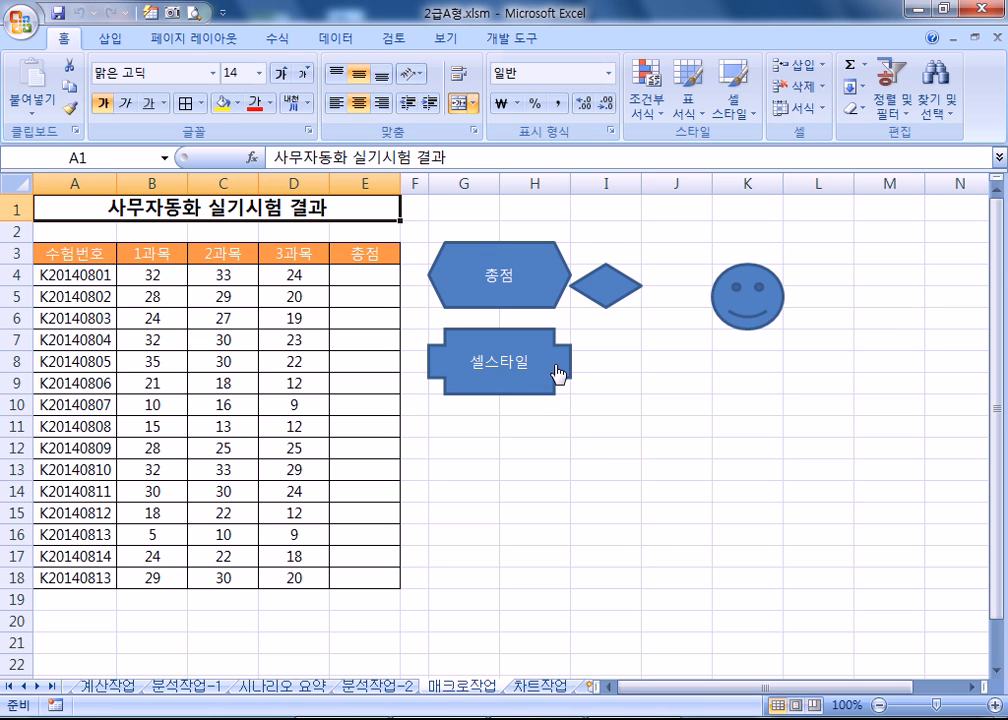
Step: Run the 합계 macro from the smiley face and clear only the column sums in B19:D19
{"action": "left_click", "coordinate": [755, 310]}
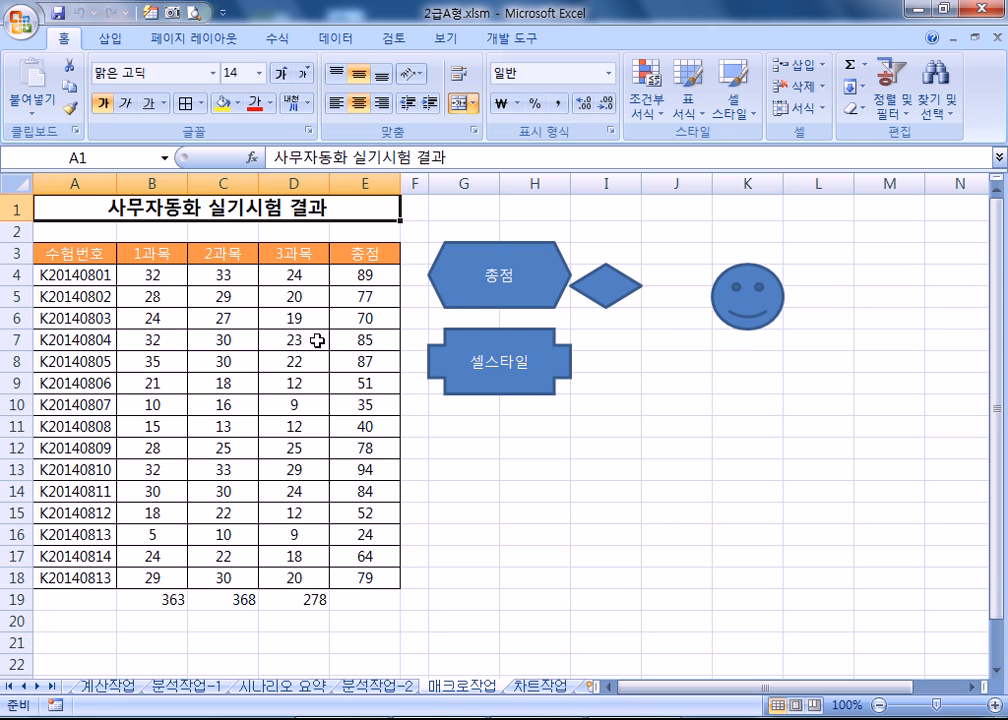
{"action": "left_click_drag", "start_coordinate": [799, 299], "coordinate": [826, 310]}
{"action": "left_click", "coordinate": [826, 310]}
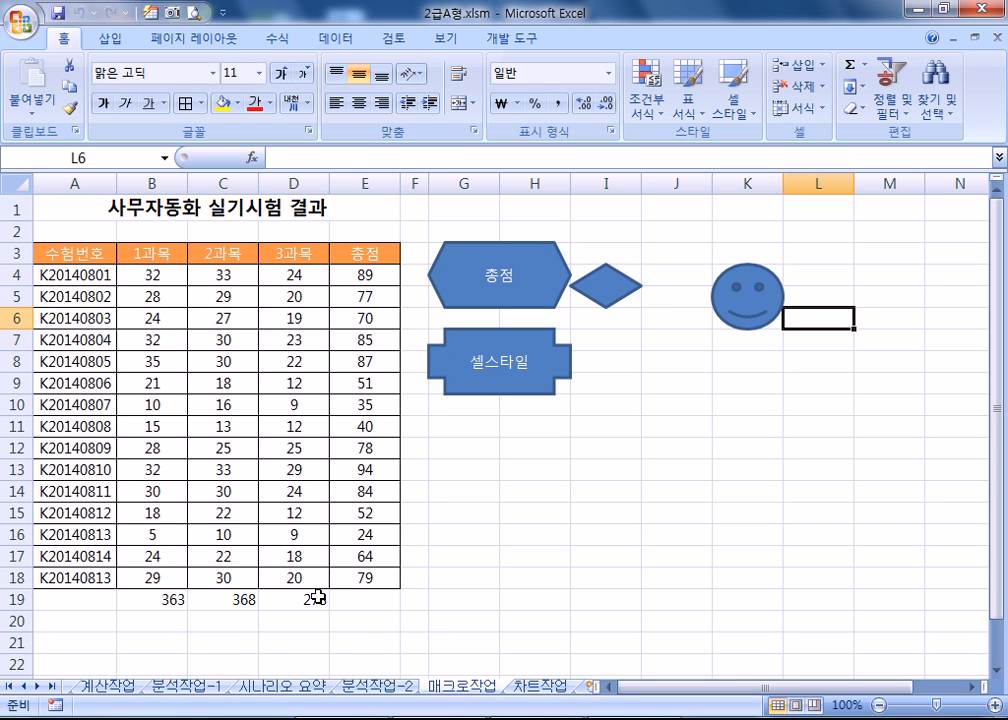
{"action": "key", "text": "ctrl+Home"}
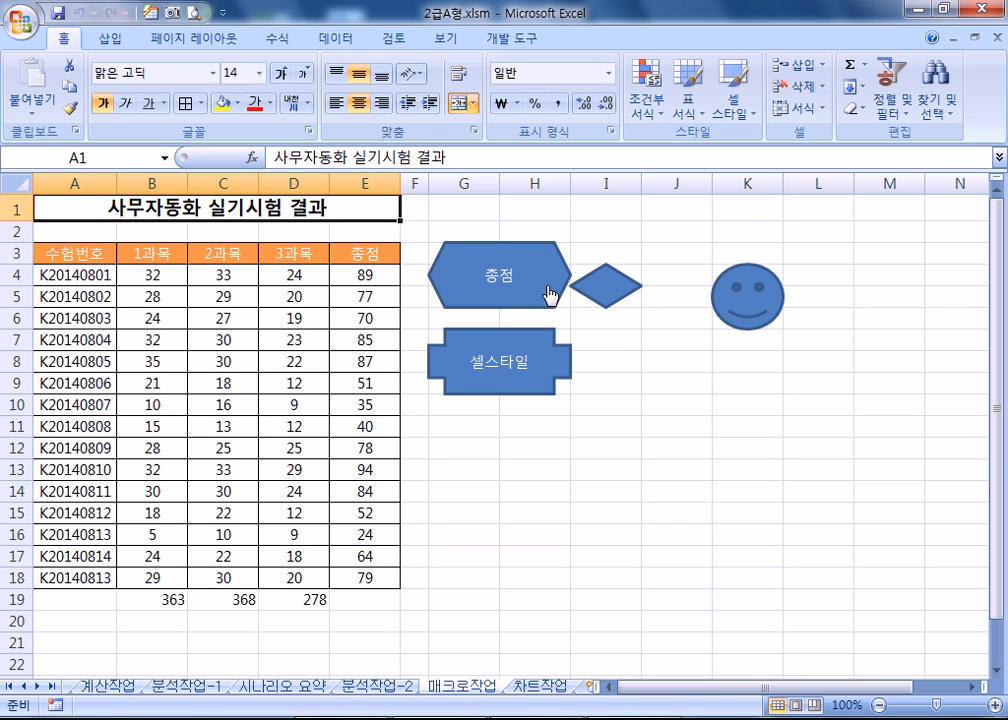
{"action": "left_click_drag", "start_coordinate": [135, 600], "coordinate": [320, 598]}
{"action": "key", "text": "Delete"}
{"action": "left_click", "coordinate": [623, 547]}
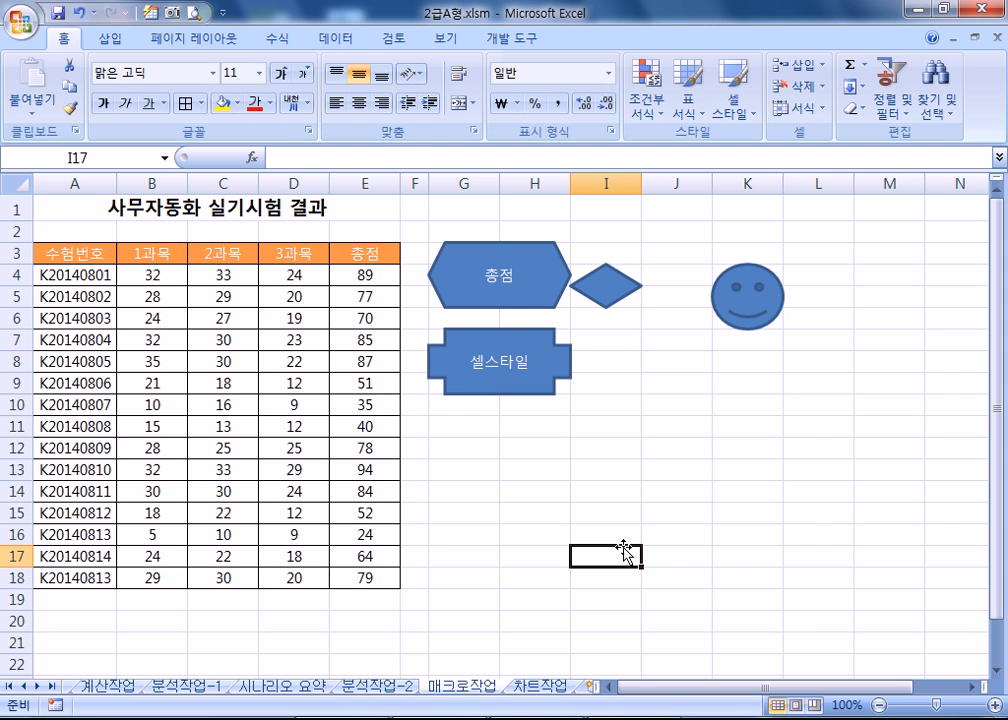
Step: Switch to the 차트작업 sheet, select the 수강료 chart and examine it together with its source table
{"action": "key", "text": "ctrl+Page_Down"}
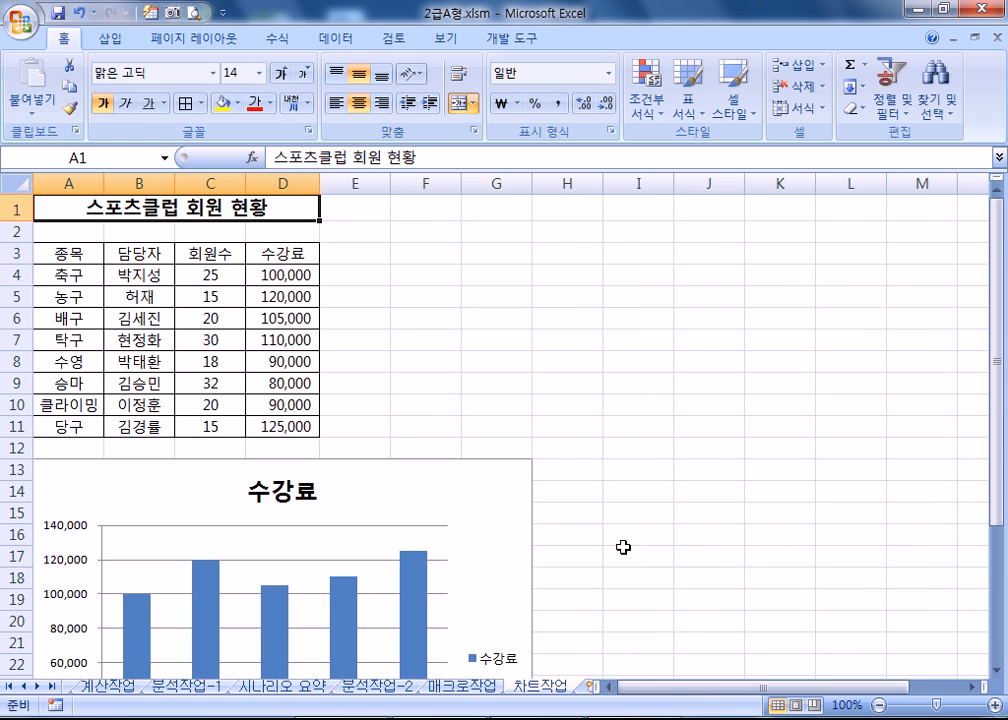
{"action": "scroll", "coordinate": [518, 529], "scroll_direction": "down", "scroll_amount": 3}
{"action": "scroll", "coordinate": [513, 531], "scroll_direction": "up", "scroll_amount": 1}
{"action": "scroll", "coordinate": [513, 526], "scroll_direction": "up", "scroll_amount": 2}
{"action": "scroll", "coordinate": [514, 531], "scroll_direction": "down", "scroll_amount": 3}
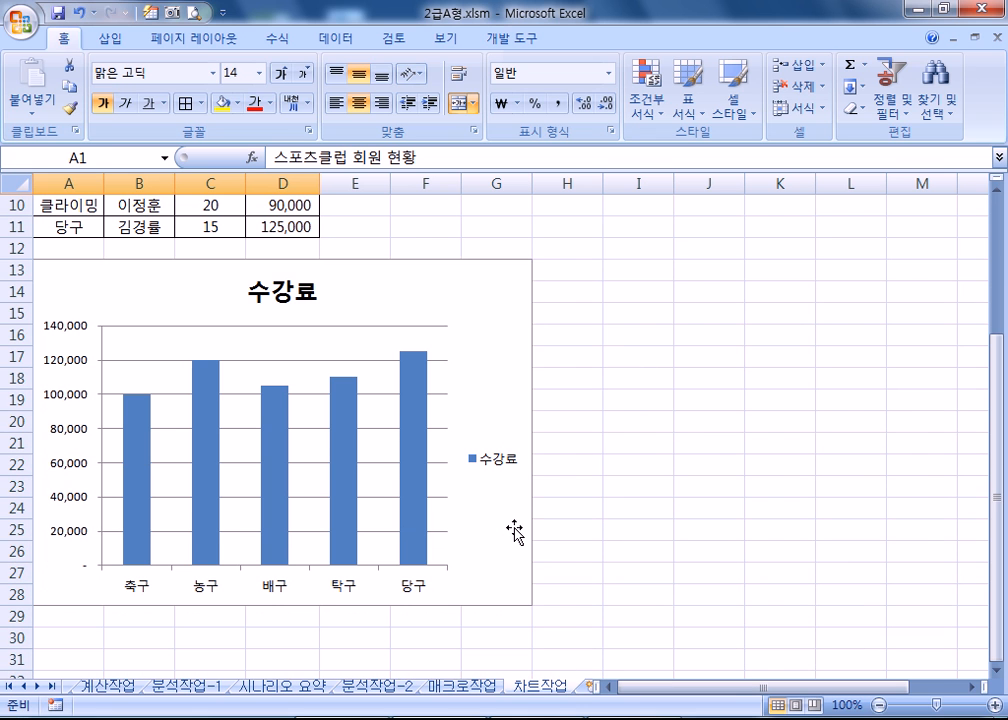
{"action": "left_click", "coordinate": [500, 315]}
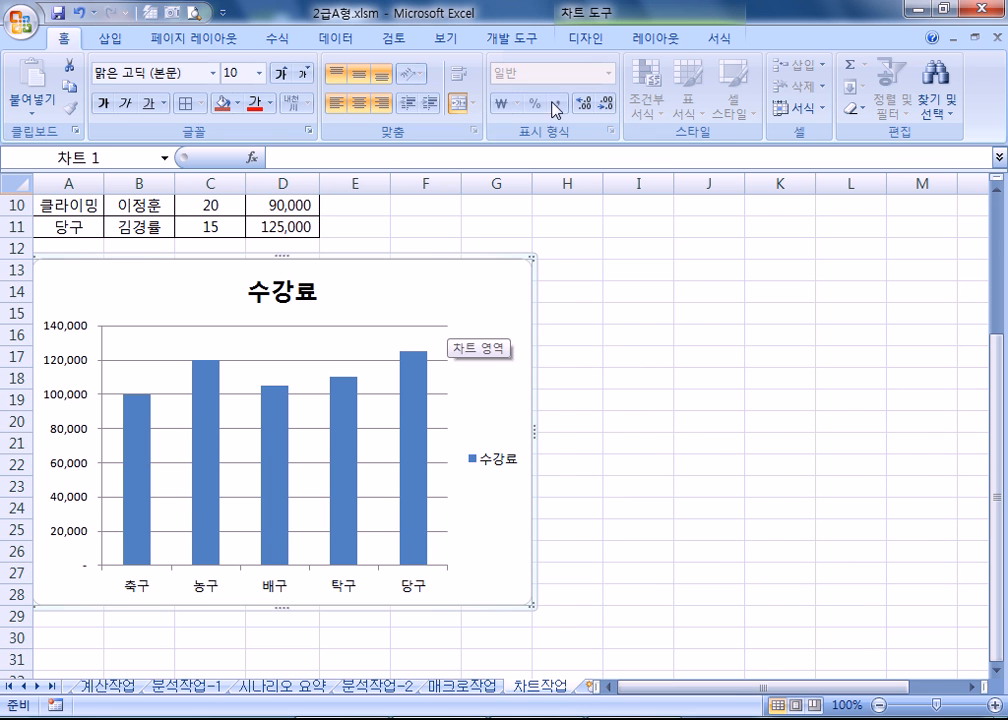
{"action": "scroll", "coordinate": [445, 463], "scroll_direction": "up", "scroll_amount": 3}
{"action": "scroll", "coordinate": [457, 465], "scroll_direction": "down", "scroll_amount": 1}
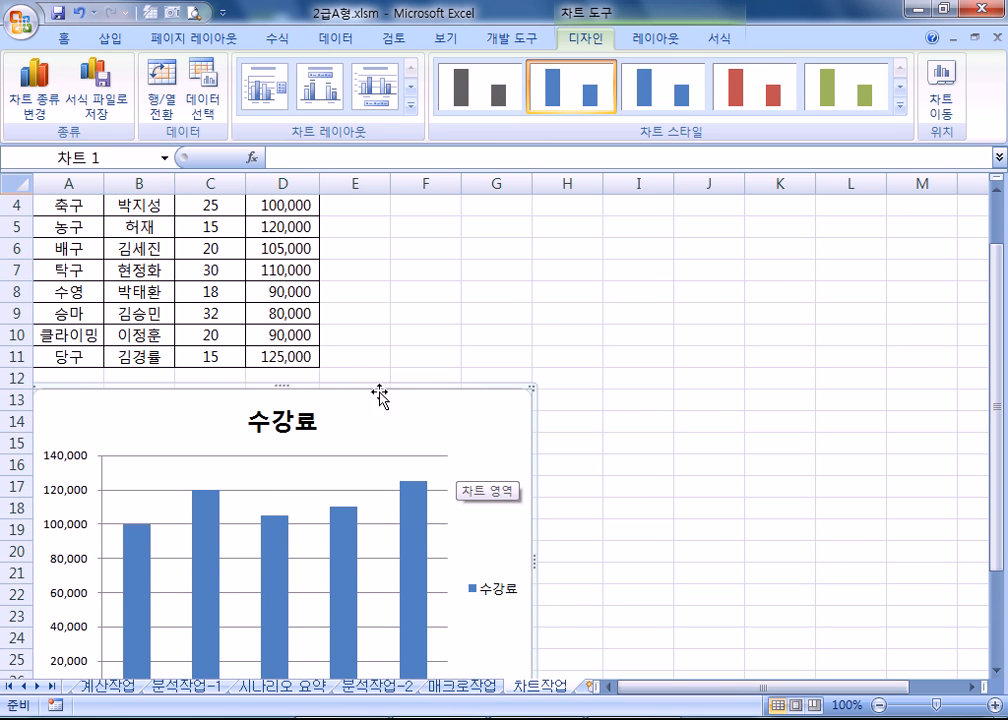
{"action": "scroll", "coordinate": [324, 353], "scroll_direction": "up", "scroll_amount": 1}
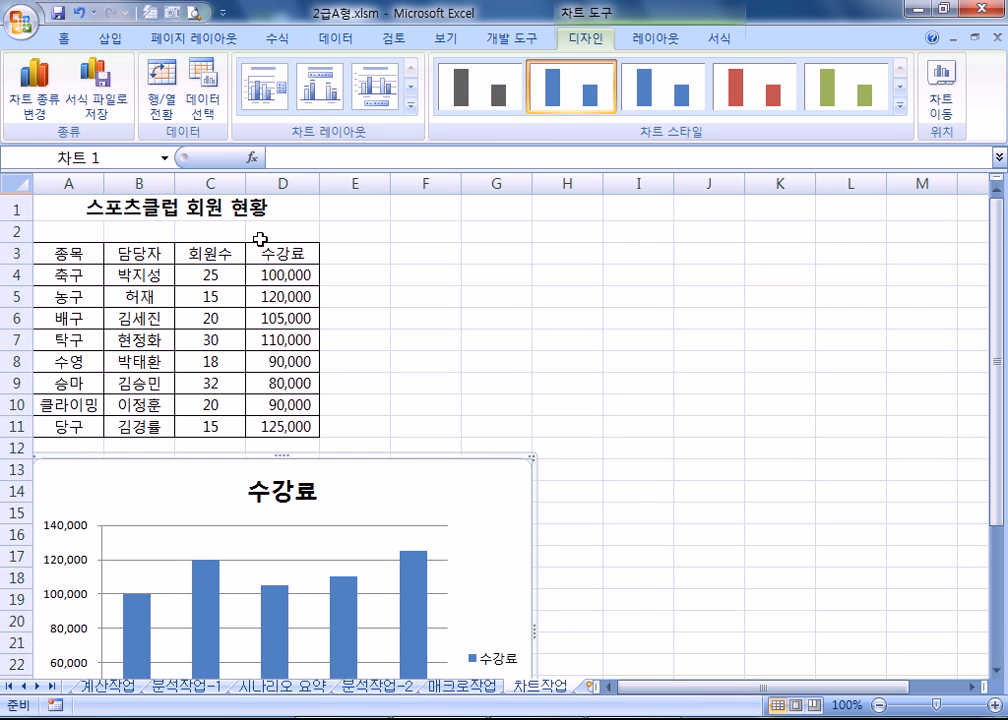
{"action": "left_click", "coordinate": [202, 92]}
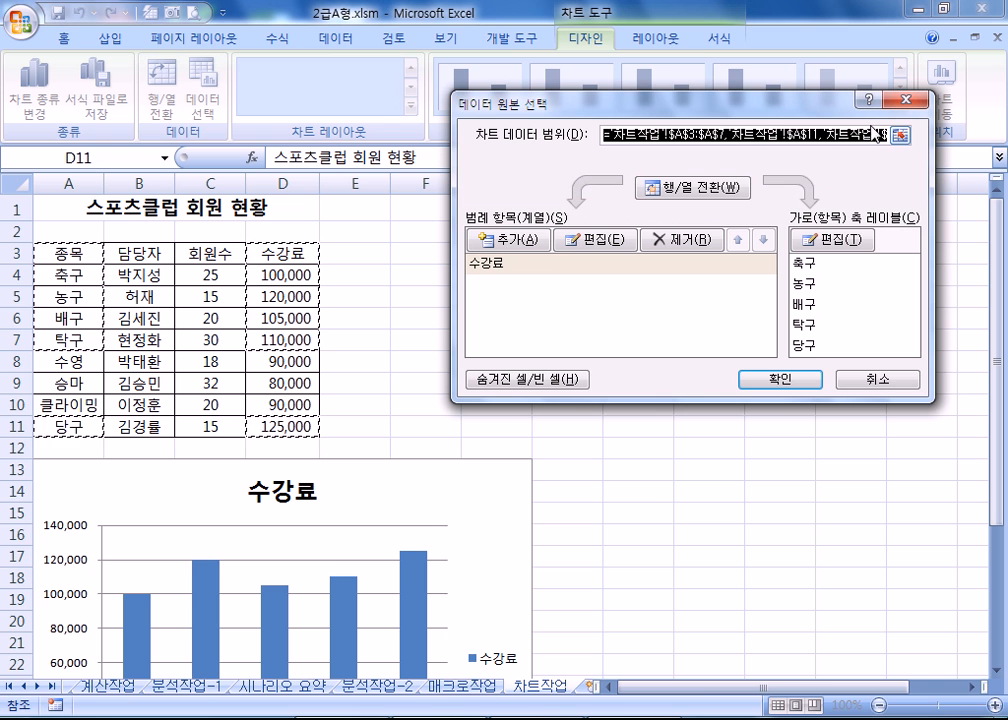
{"action": "left_click", "coordinate": [209, 256], "text": "ctrl"}
{"action": "left_click_drag", "start_coordinate": [209, 256], "coordinate": [209, 385]}
{"action": "left_click", "coordinate": [203, 424], "text": "ctrl"}
{"action": "scroll", "coordinate": [610, 506], "scroll_direction": "down", "scroll_amount": 3}
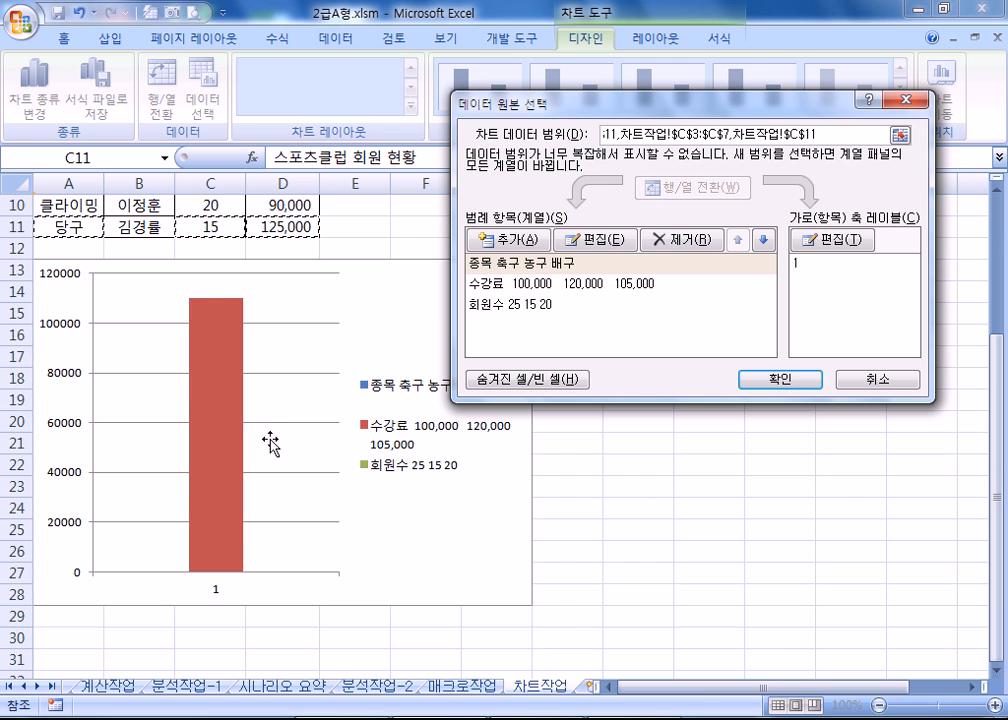
{"action": "scroll", "coordinate": [276, 437], "scroll_direction": "up", "scroll_amount": 3}
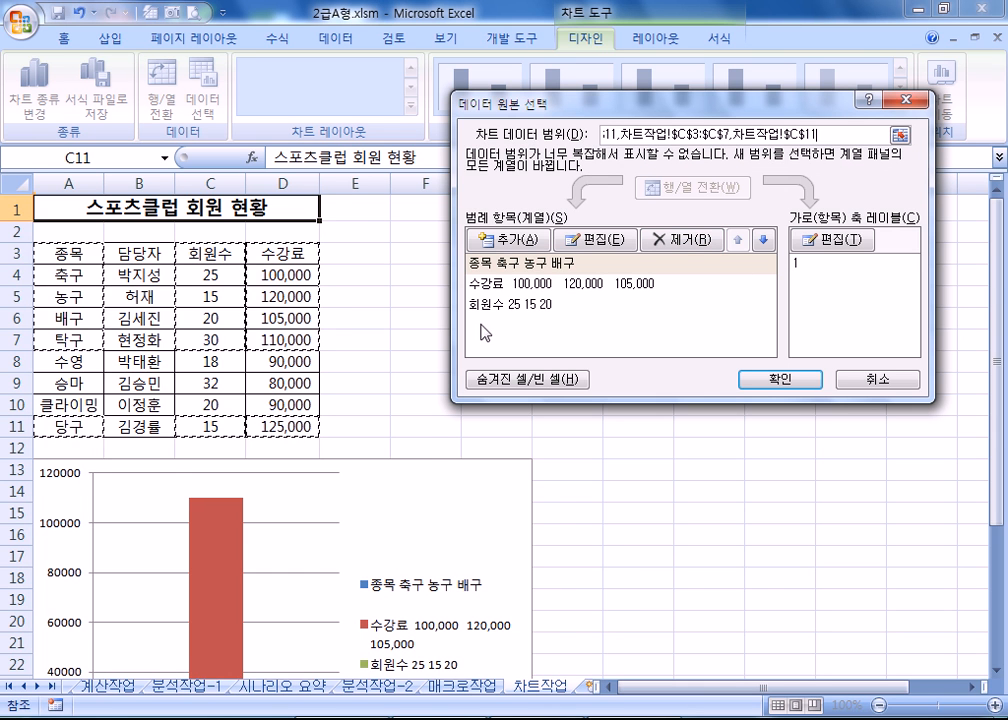
{"action": "scroll", "coordinate": [387, 416], "scroll_direction": "down", "scroll_amount": 2}
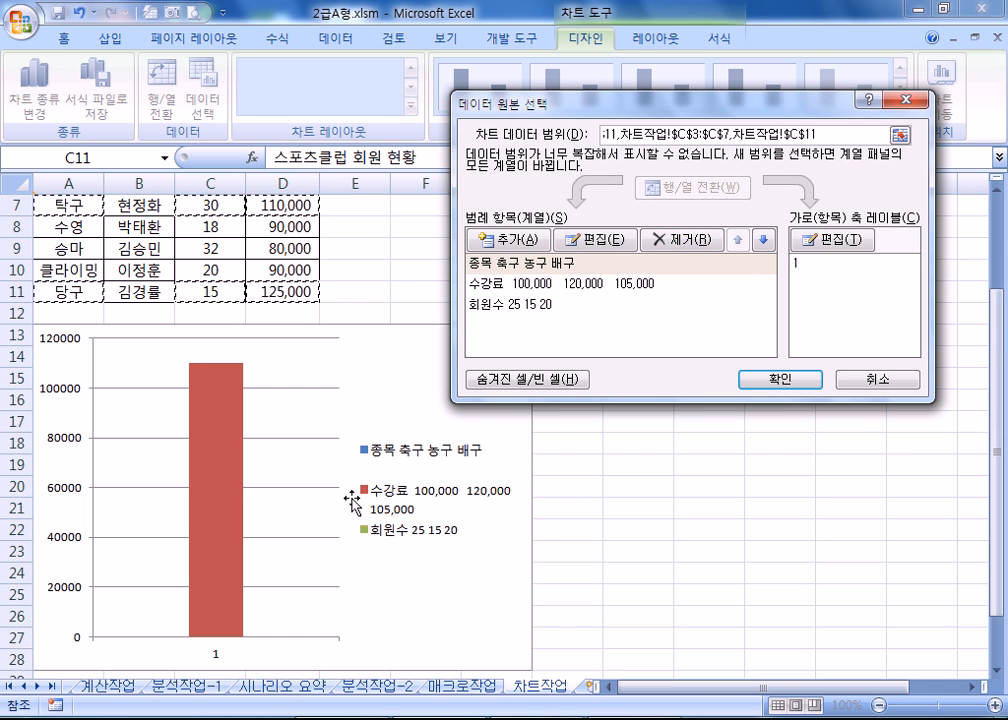
{"action": "left_click", "coordinate": [877, 379]}
{"action": "scroll", "coordinate": [655, 489], "scroll_direction": "up", "scroll_amount": 2}
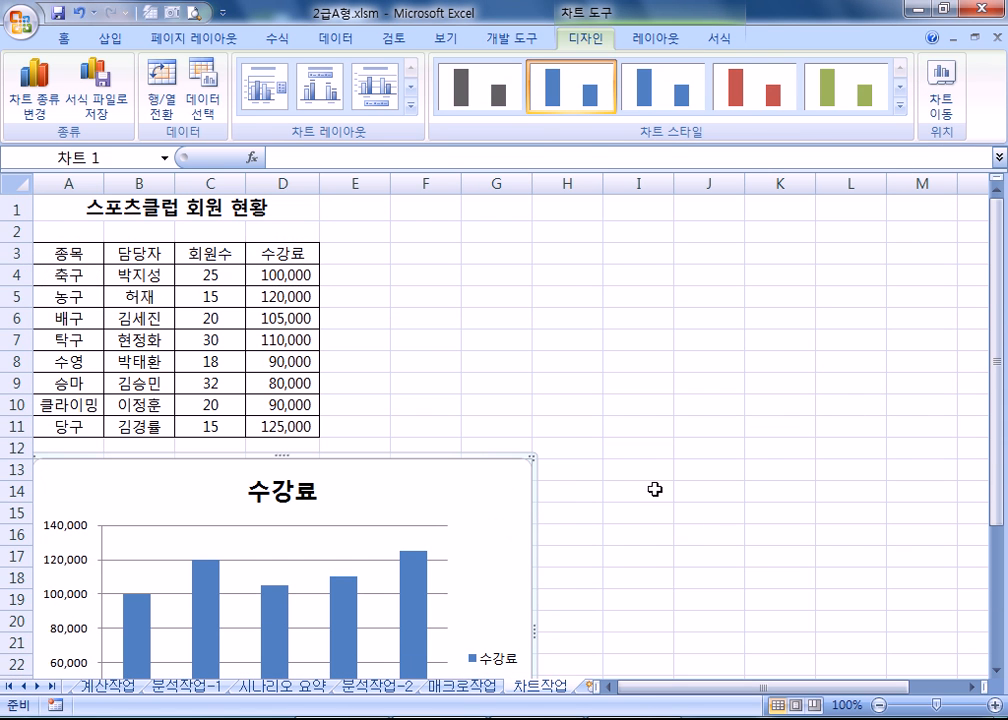
Step: Highlight the 회원수 cells C3:C7 and C11 with a yellow fill
{"action": "left_click_drag", "start_coordinate": [225, 253], "coordinate": [227, 336]}
{"action": "scroll", "coordinate": [441, 383], "scroll_direction": "down", "scroll_amount": 3}
{"action": "scroll", "coordinate": [475, 389], "scroll_direction": "up", "scroll_amount": 2}
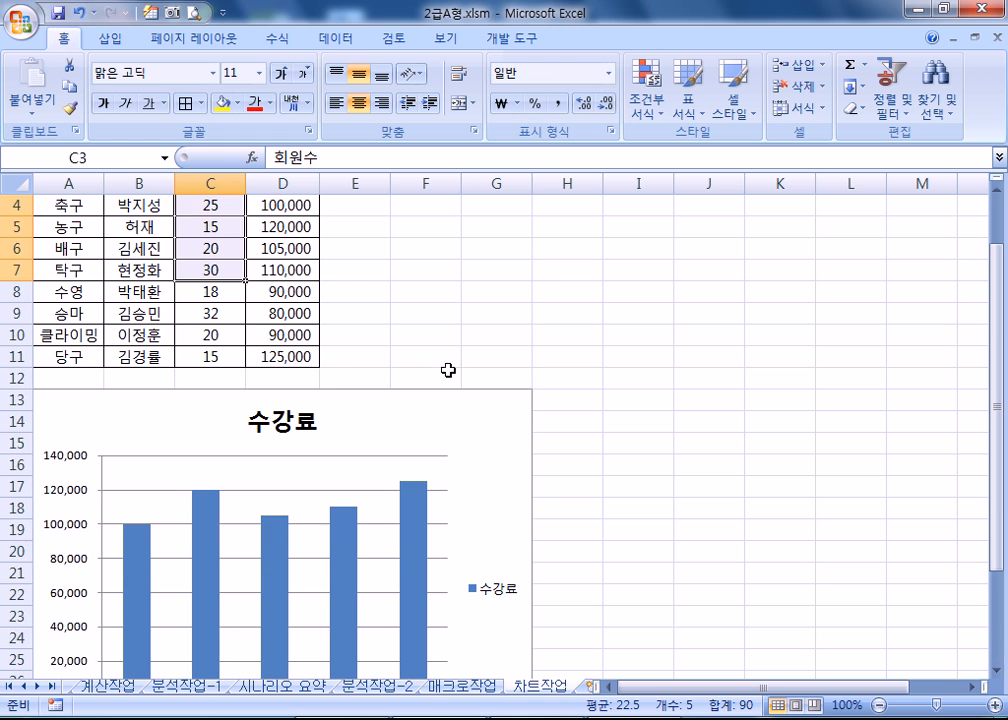
{"action": "left_click", "coordinate": [210, 356], "text": "ctrl"}
{"action": "scroll", "coordinate": [268, 324], "scroll_direction": "up", "scroll_amount": 1}
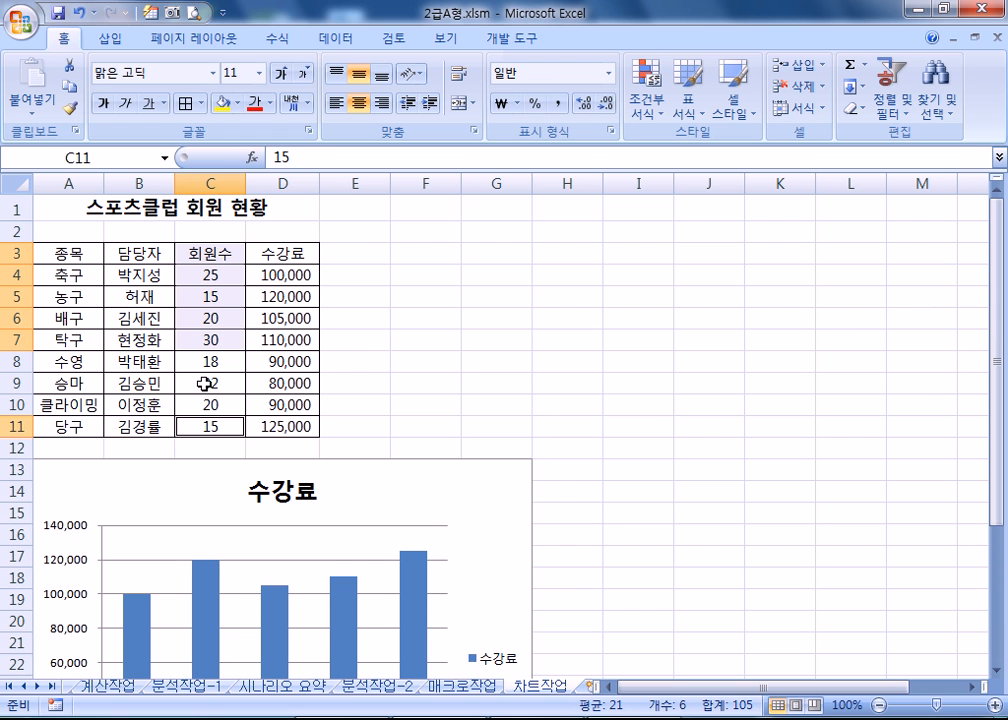
{"action": "left_click", "coordinate": [221, 104]}
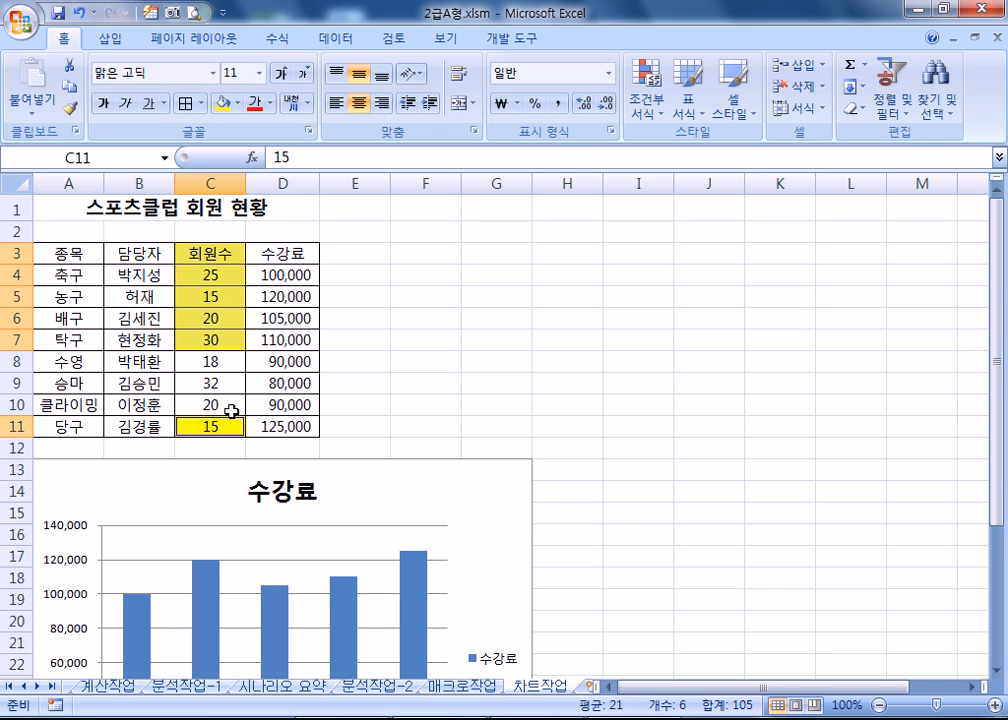
{"action": "scroll", "coordinate": [231, 411], "scroll_direction": "down", "scroll_amount": 3}
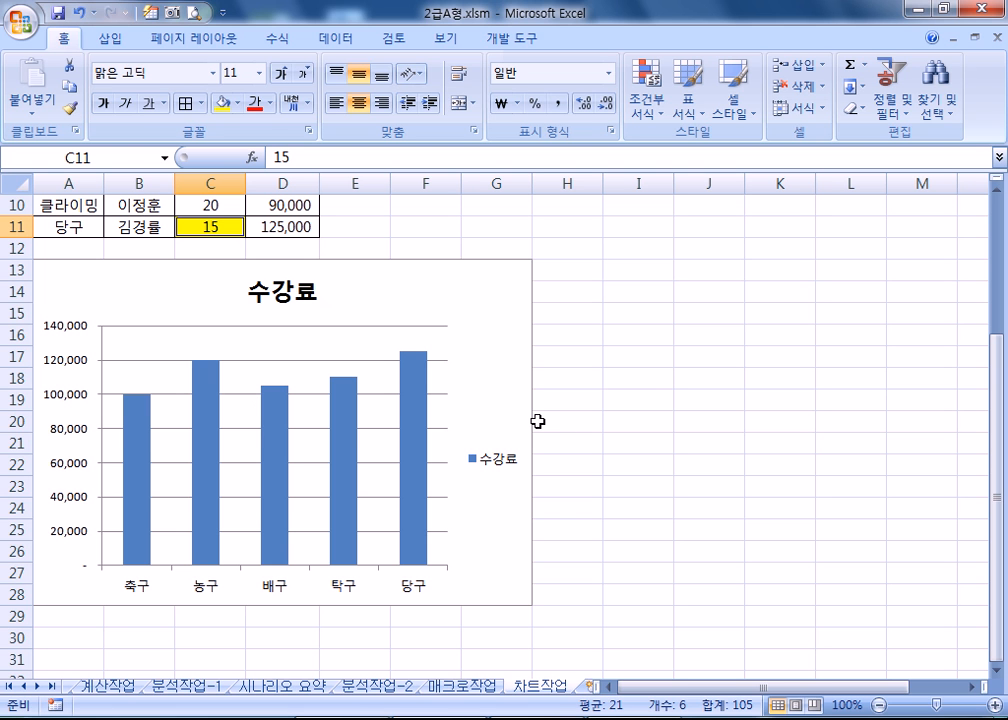
Step: Undo the yellow fill on the 회원수 cells C3:C7 and C11
{"action": "scroll", "coordinate": [538, 419], "scroll_direction": "up", "scroll_amount": 2}
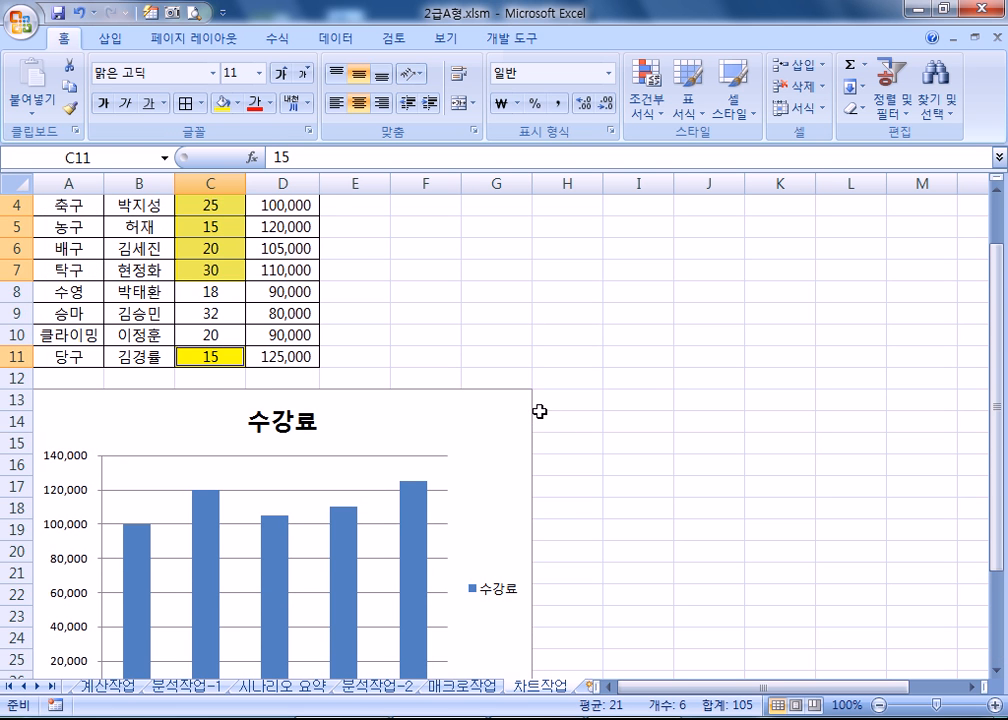
{"action": "scroll", "coordinate": [539, 411], "scroll_direction": "up", "scroll_amount": 1}
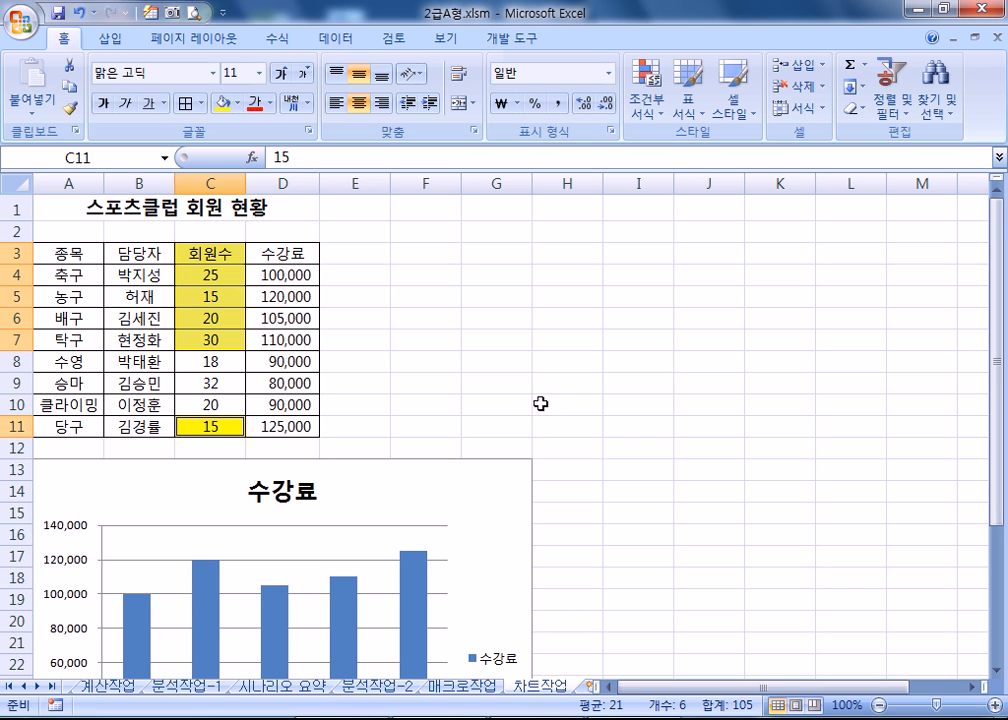
{"action": "key", "text": "ctrl+z"}
Step: Copy the 회원수 cells C3:C7 and C11 and paste them into the chart as a new data series
{"action": "key", "text": "ctrl+c"}
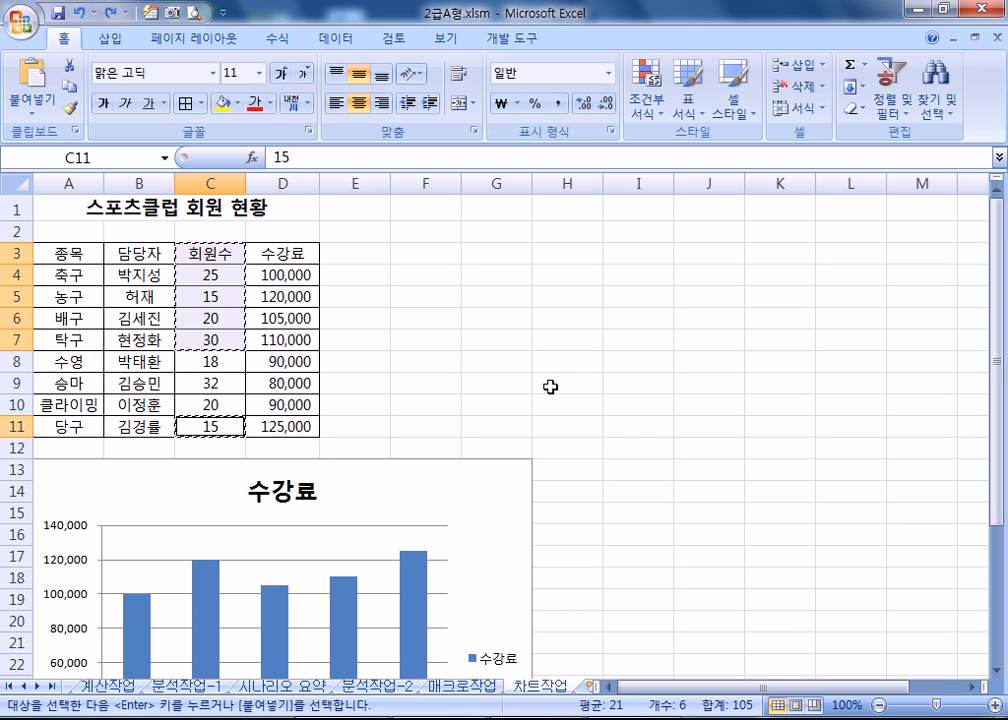
{"action": "scroll", "coordinate": [540, 370], "scroll_direction": "down", "scroll_amount": 2}
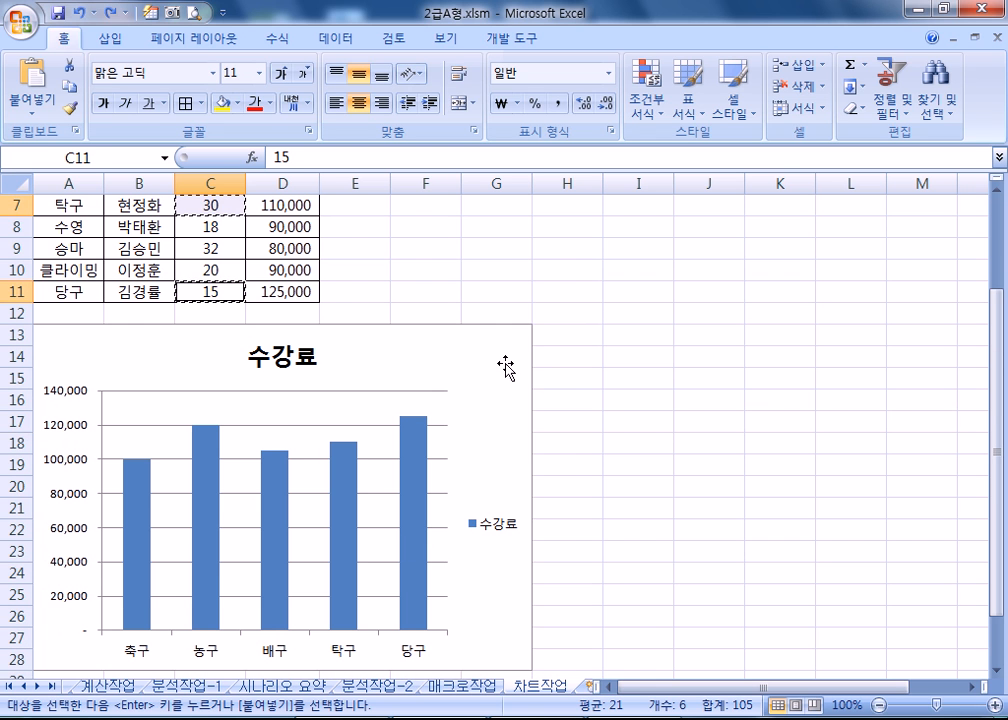
{"action": "left_click", "coordinate": [504, 378]}
{"action": "scroll", "coordinate": [600, 400], "scroll_direction": "down", "scroll_amount": 2}
{"action": "key", "text": "ctrl+v"}
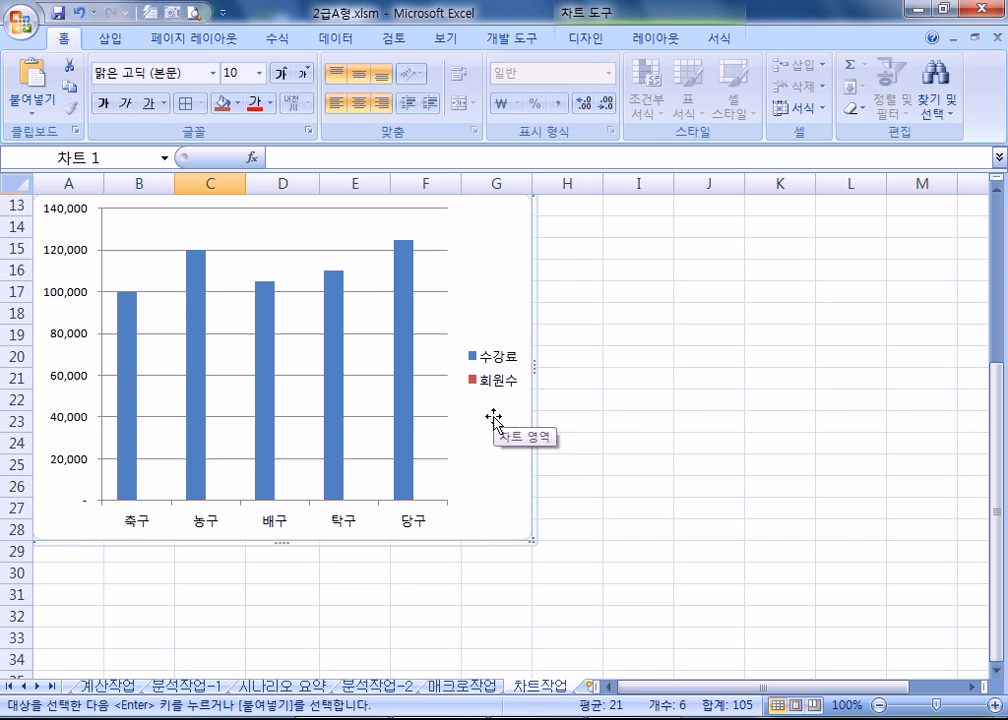
Step: Compare the chart's 회원수 series with the source table and category axis, and clear the copy marquee
{"action": "scroll", "coordinate": [502, 412], "scroll_direction": "up", "scroll_amount": 4}
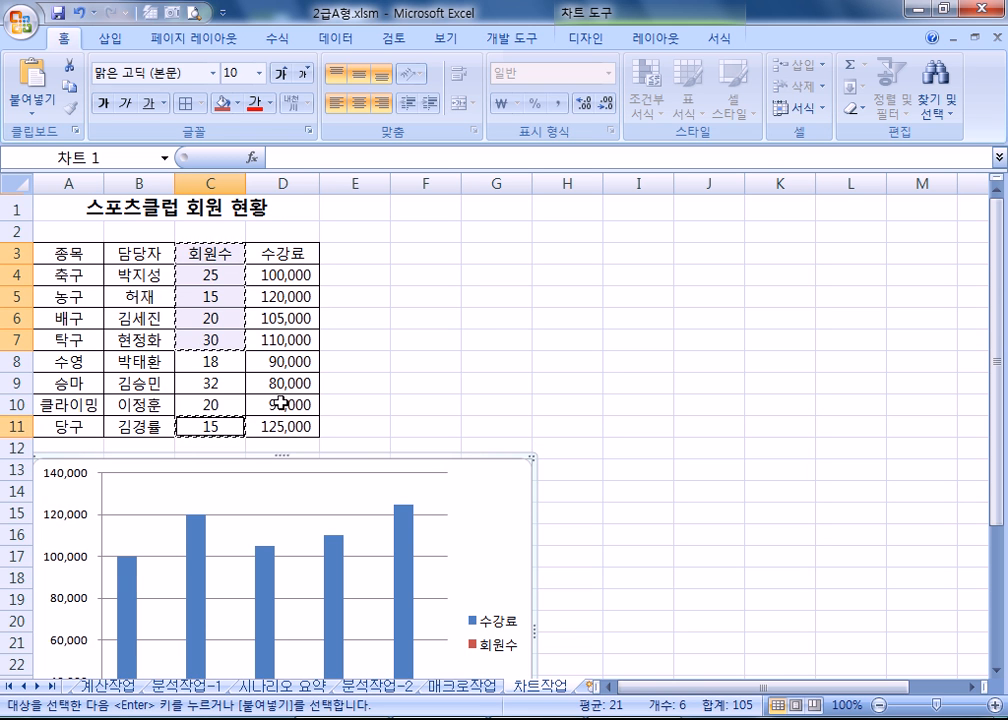
{"action": "scroll", "coordinate": [356, 486], "scroll_direction": "down", "scroll_amount": 3}
{"action": "scroll", "coordinate": [342, 443], "scroll_direction": "up", "scroll_amount": 3}
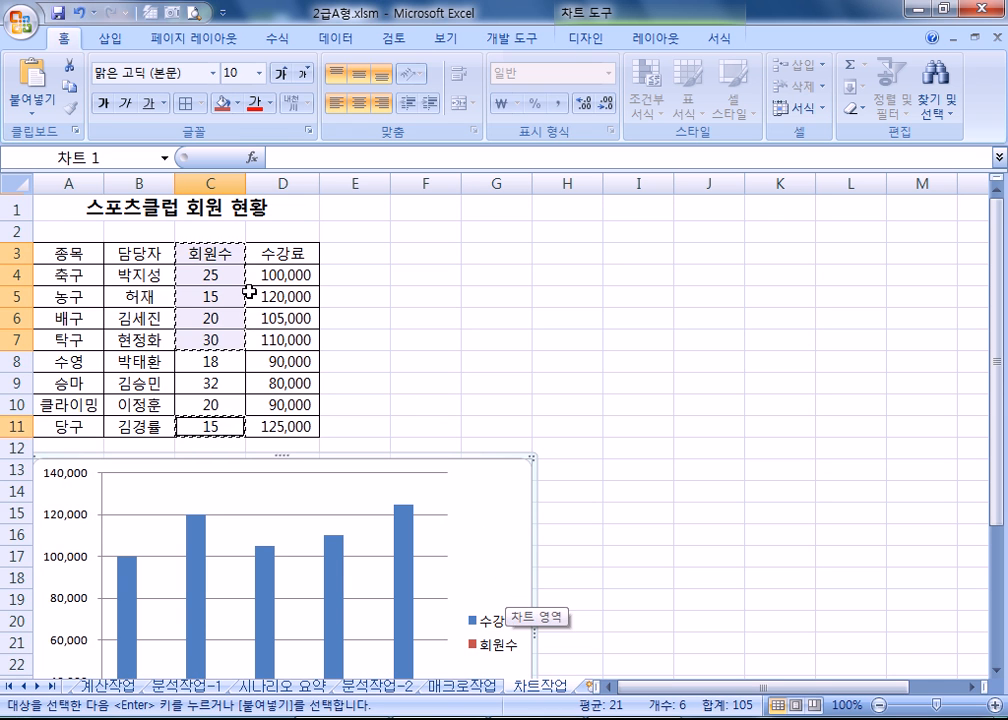
{"action": "scroll", "coordinate": [471, 530], "scroll_direction": "down", "scroll_amount": 3}
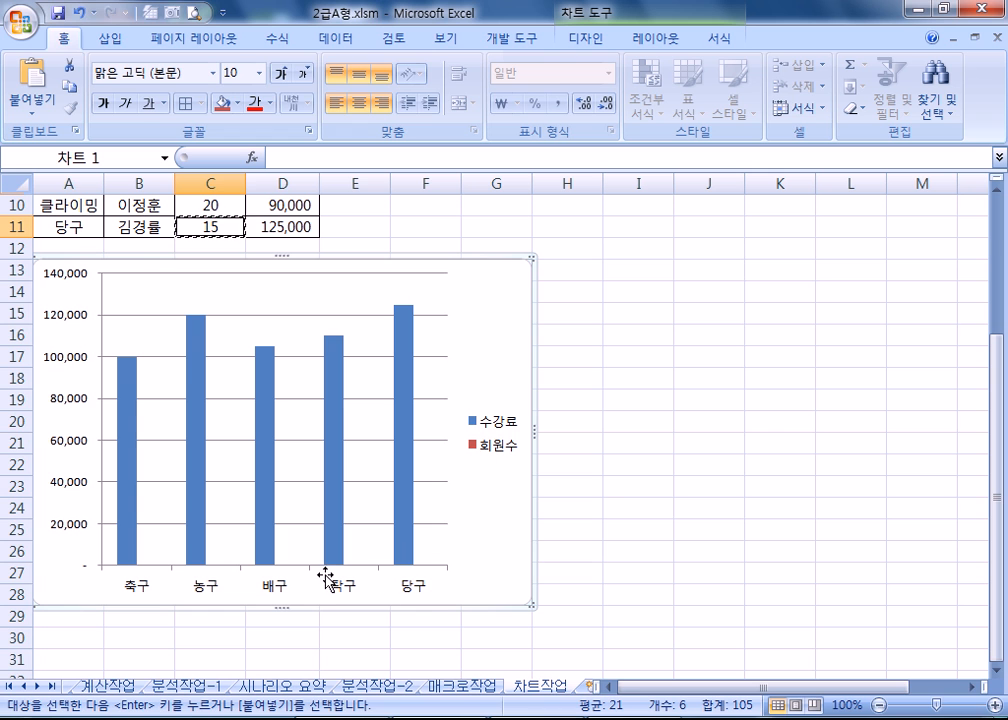
{"action": "left_click", "coordinate": [432, 578]}
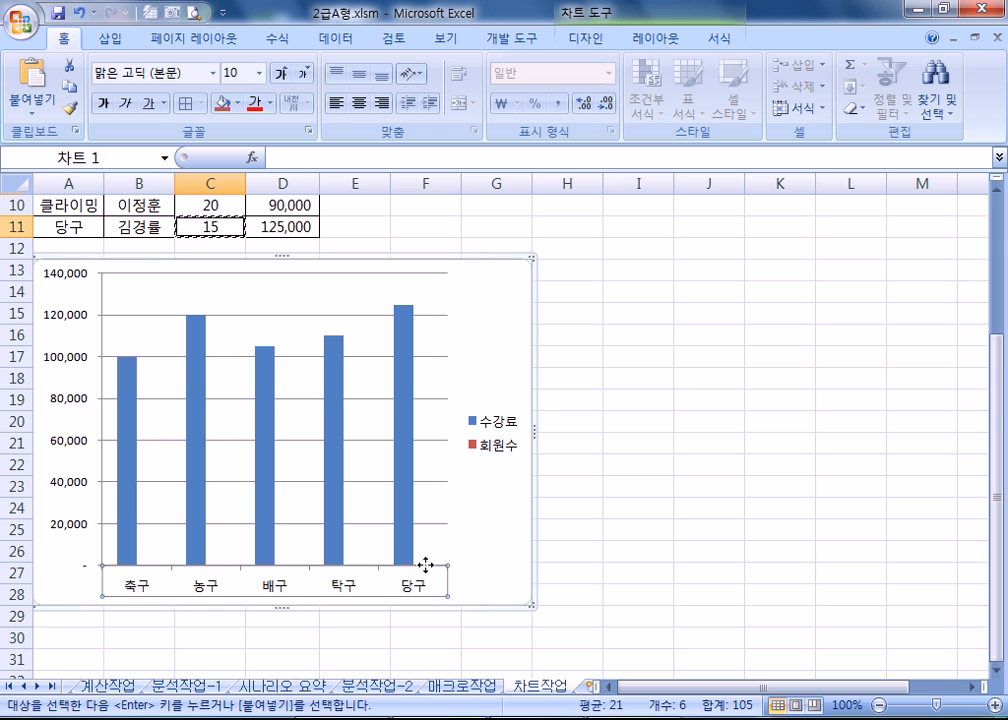
{"action": "left_click", "coordinate": [443, 553]}
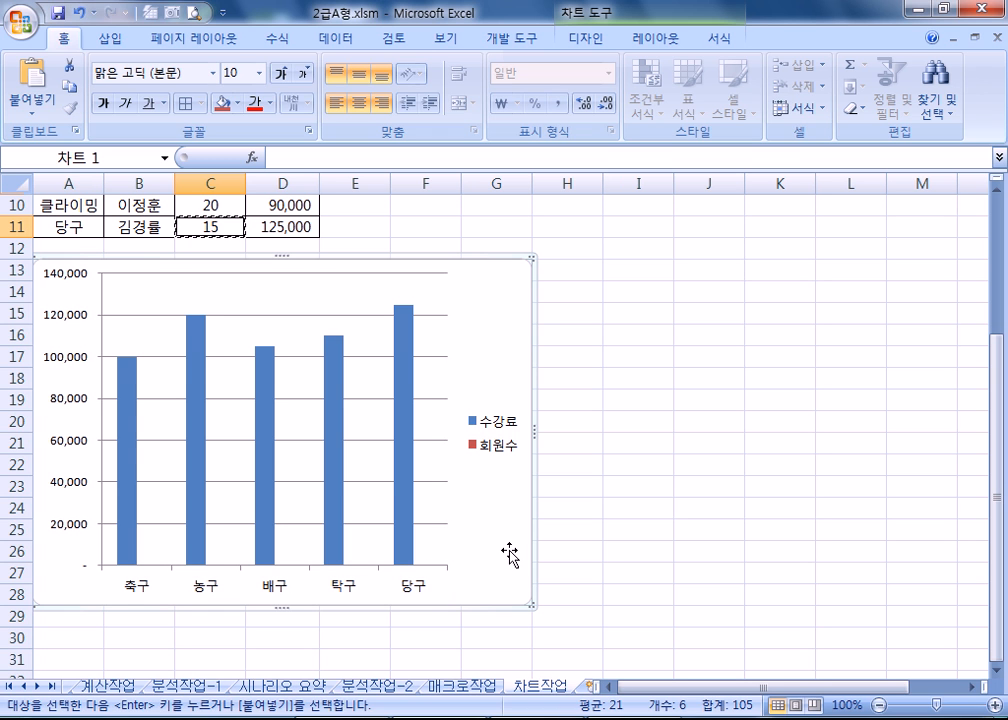
{"action": "key", "text": "Escape"}
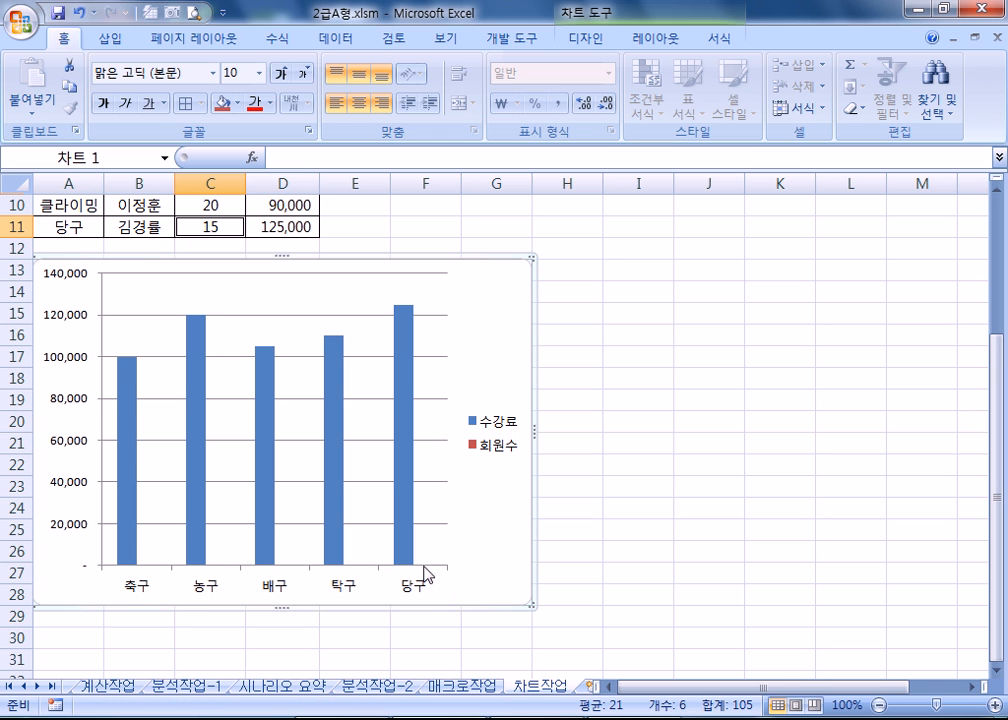
Step: Locate the 회원수 series by selecting it by name, and check what can be selected along the category axis
{"action": "left_click", "coordinate": [662, 39]}
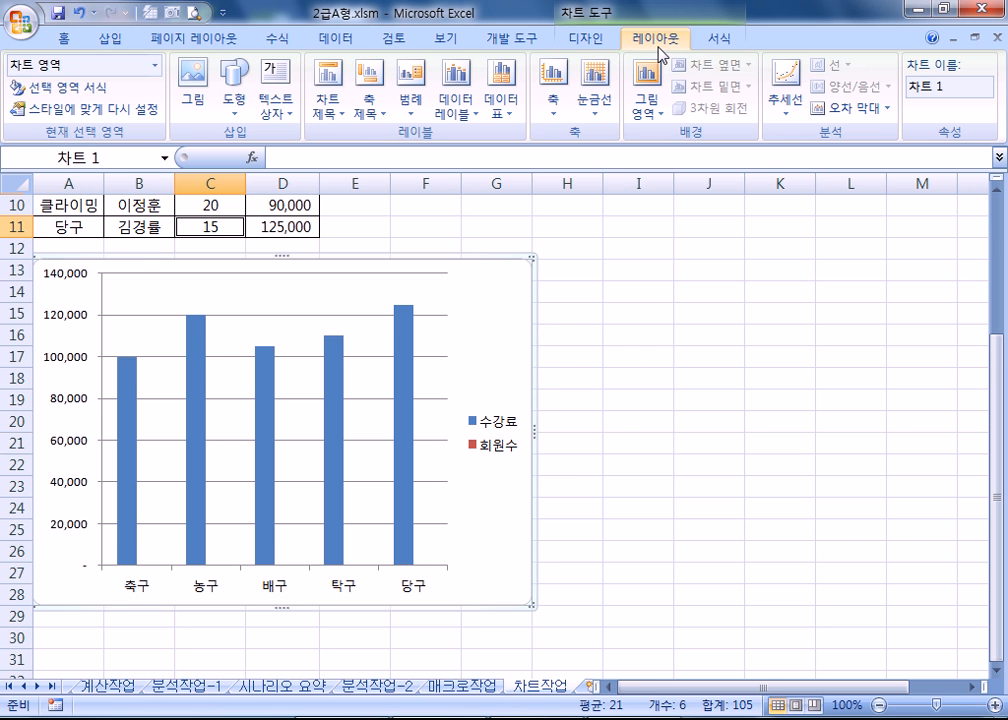
{"action": "left_click", "coordinate": [155, 66]}
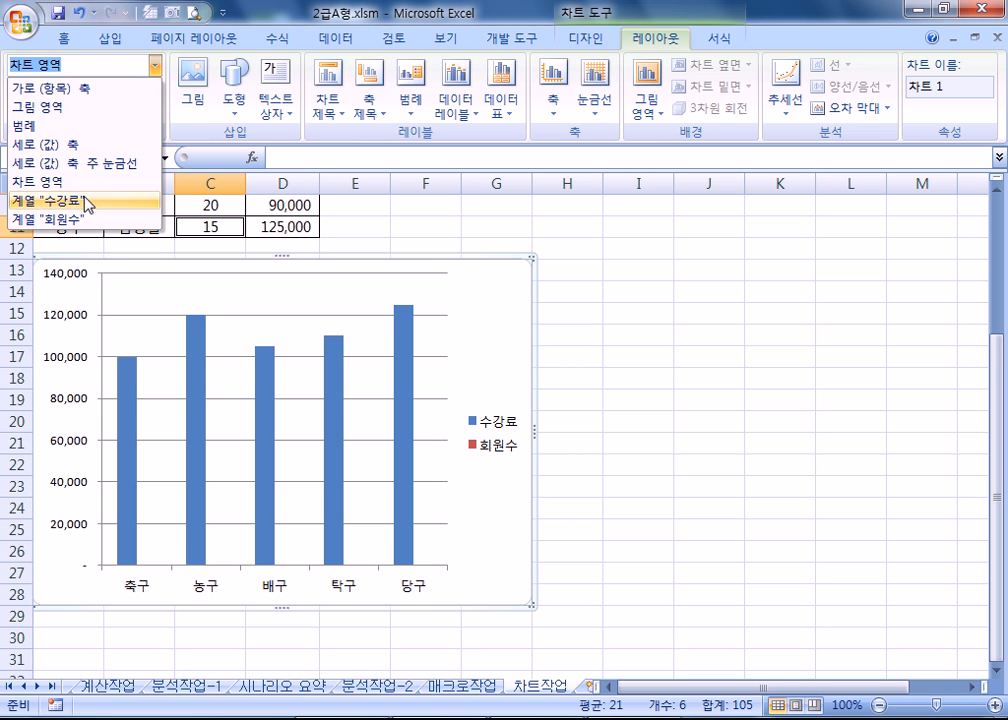
{"action": "left_click", "coordinate": [77, 220]}
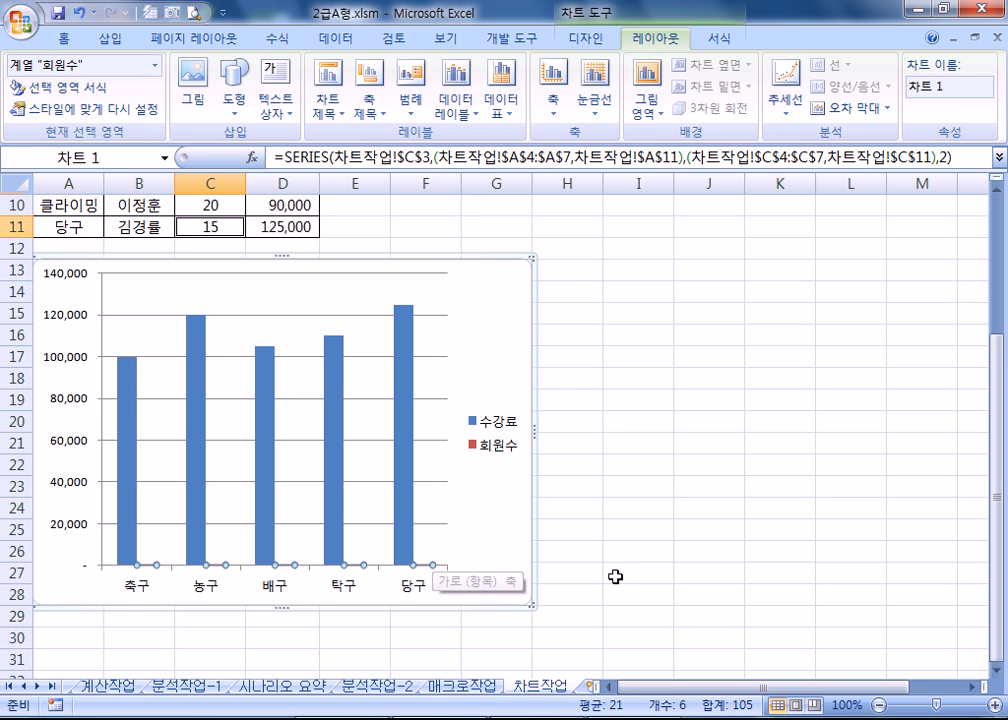
{"action": "left_click", "coordinate": [488, 554]}
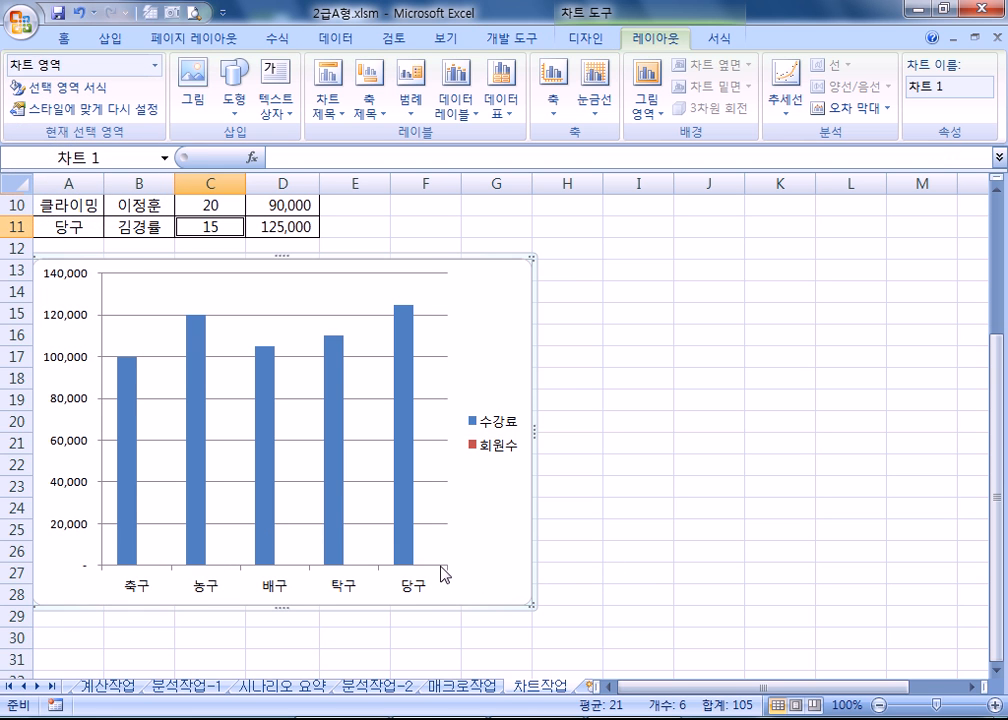
{"action": "left_click", "coordinate": [421, 569]}
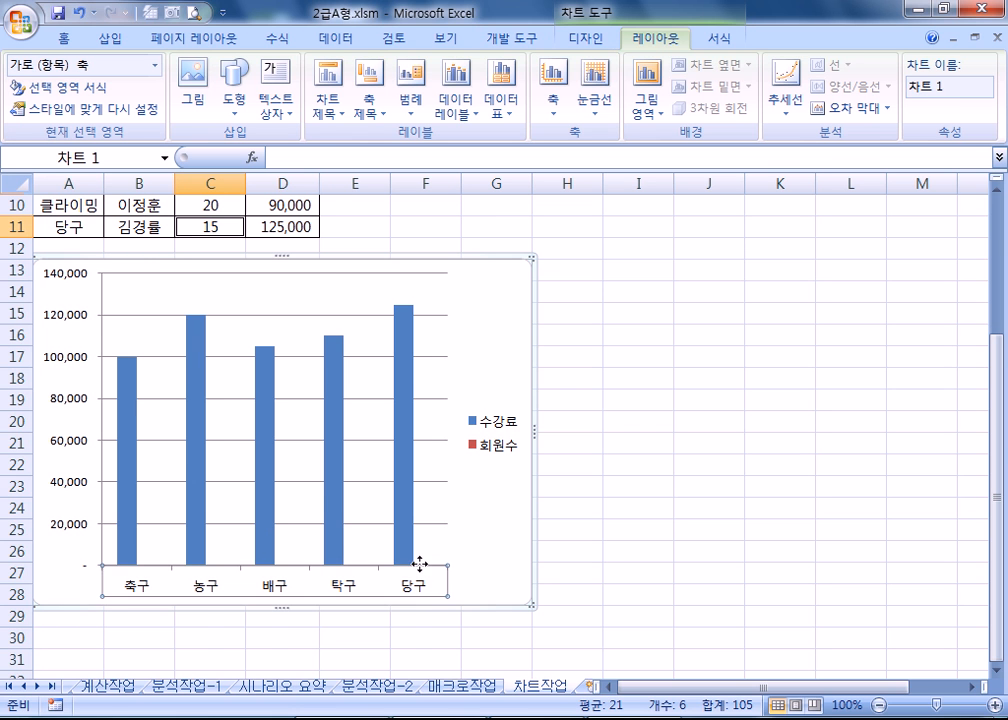
Step: Compare the 수강료 and 회원수 values of 탁구 in D7 and C7 with the chart's scale
{"action": "scroll", "coordinate": [407, 418], "scroll_direction": "up", "scroll_amount": 3}
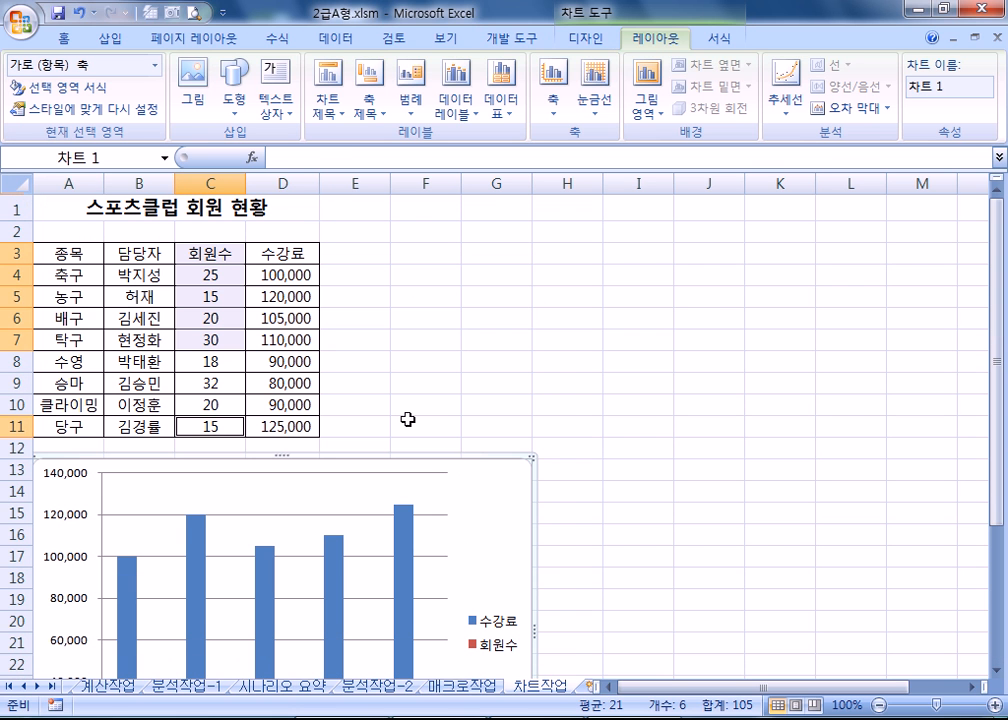
{"action": "left_click", "coordinate": [269, 270]}
{"action": "left_click", "coordinate": [289, 343]}
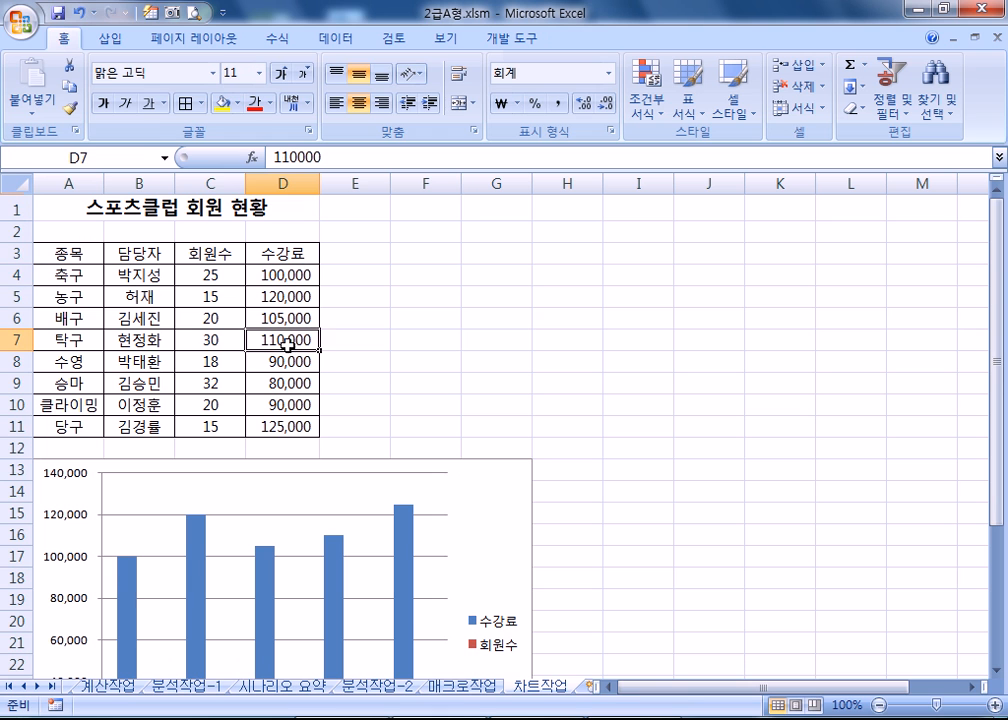
{"action": "left_click", "coordinate": [232, 343]}
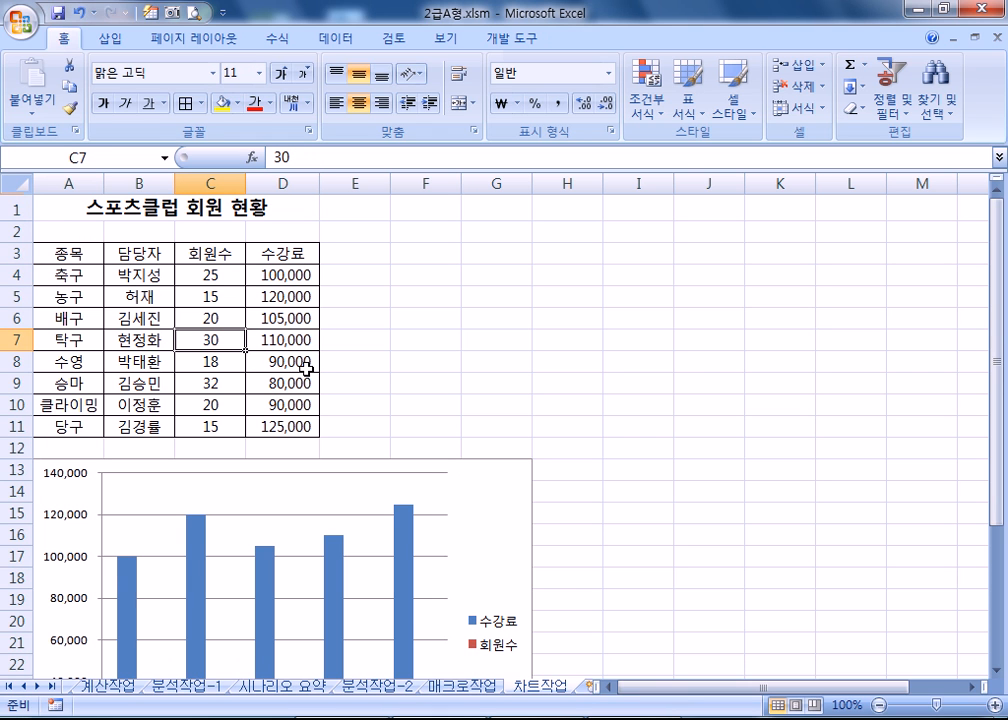
{"action": "scroll", "coordinate": [400, 375], "scroll_direction": "down", "scroll_amount": 3}
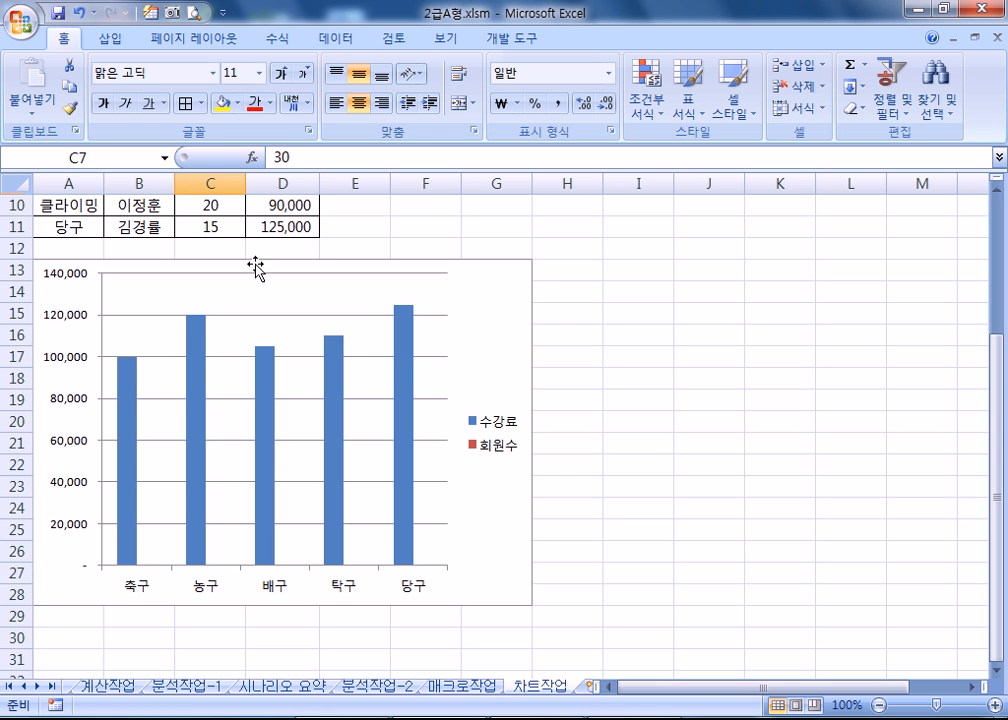
Step: Change only the 회원수 series to a line chart with markers
{"action": "left_click", "coordinate": [503, 355]}
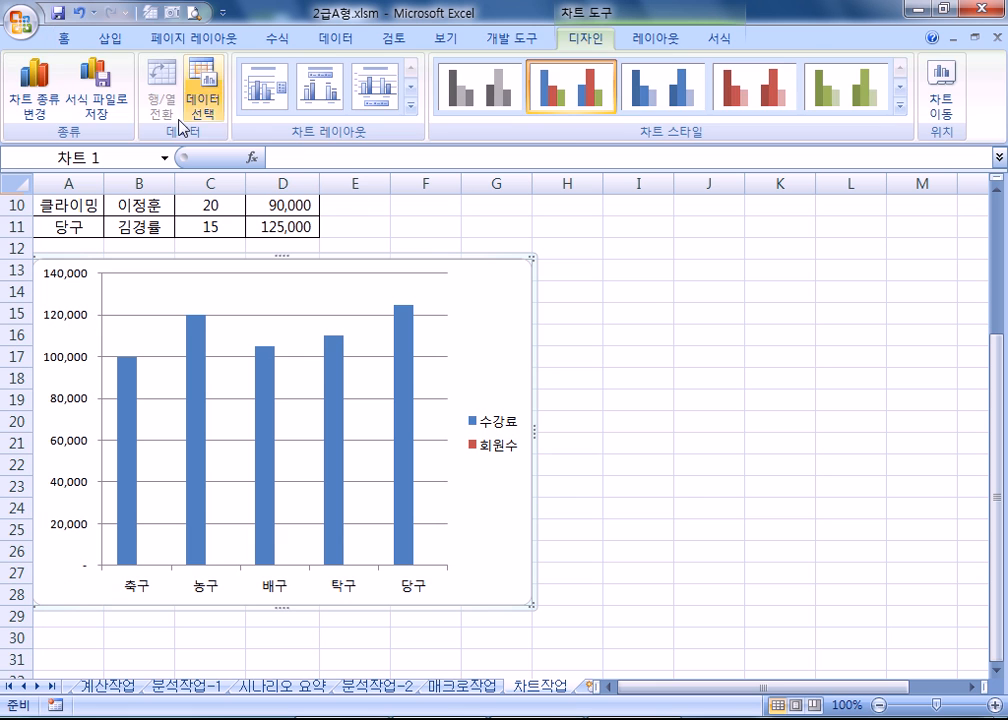
{"action": "left_click", "coordinate": [662, 39]}
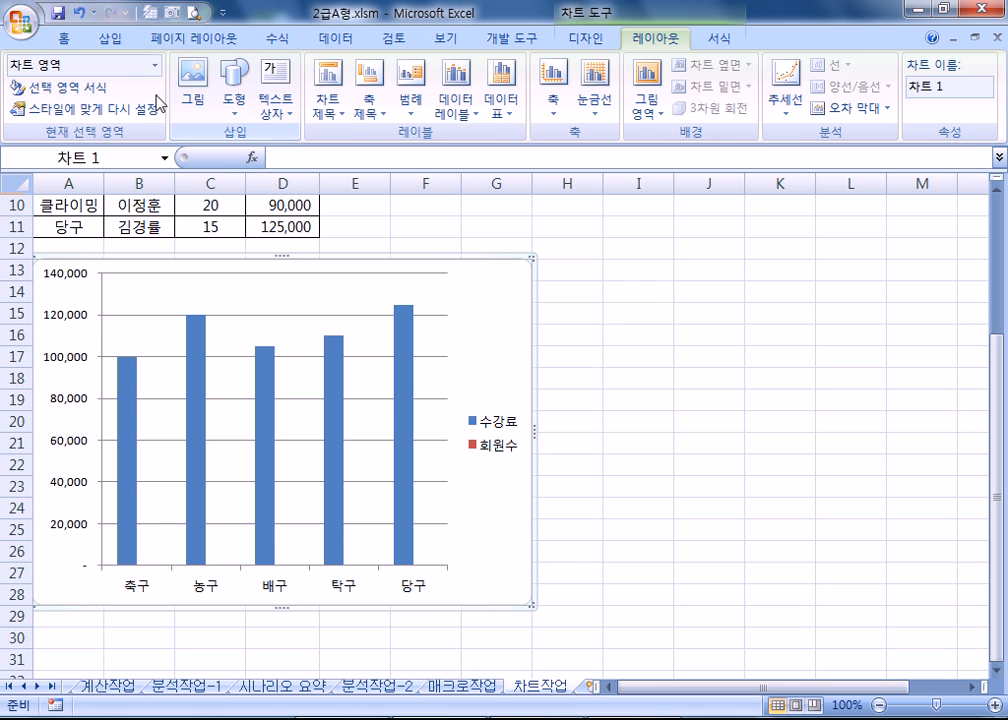
{"action": "left_click", "coordinate": [155, 66]}
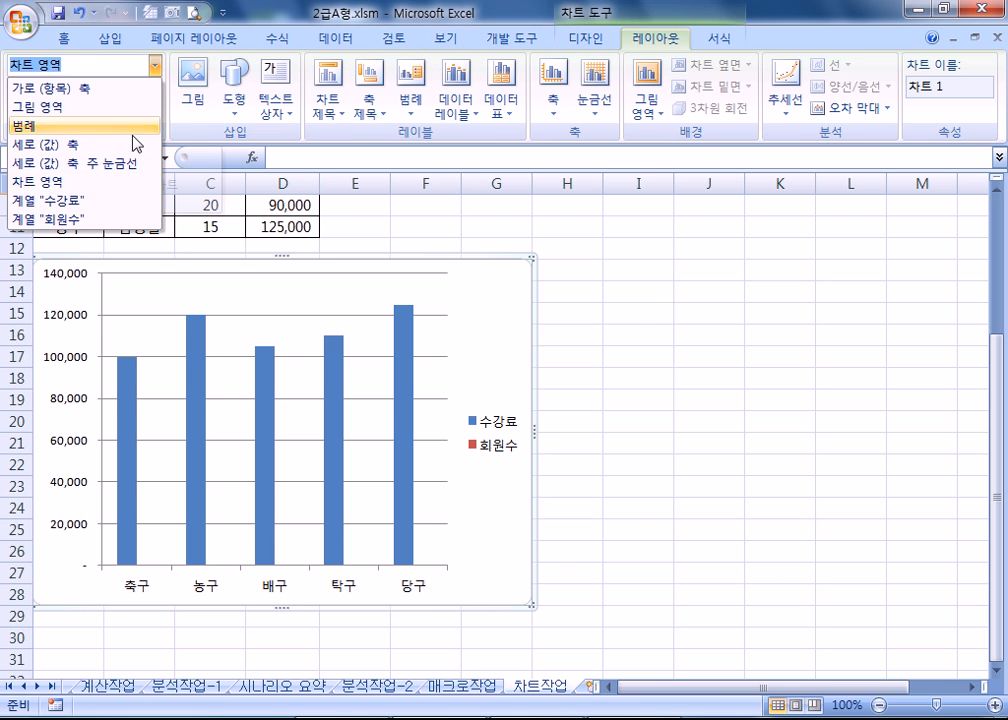
{"action": "left_click", "coordinate": [93, 219]}
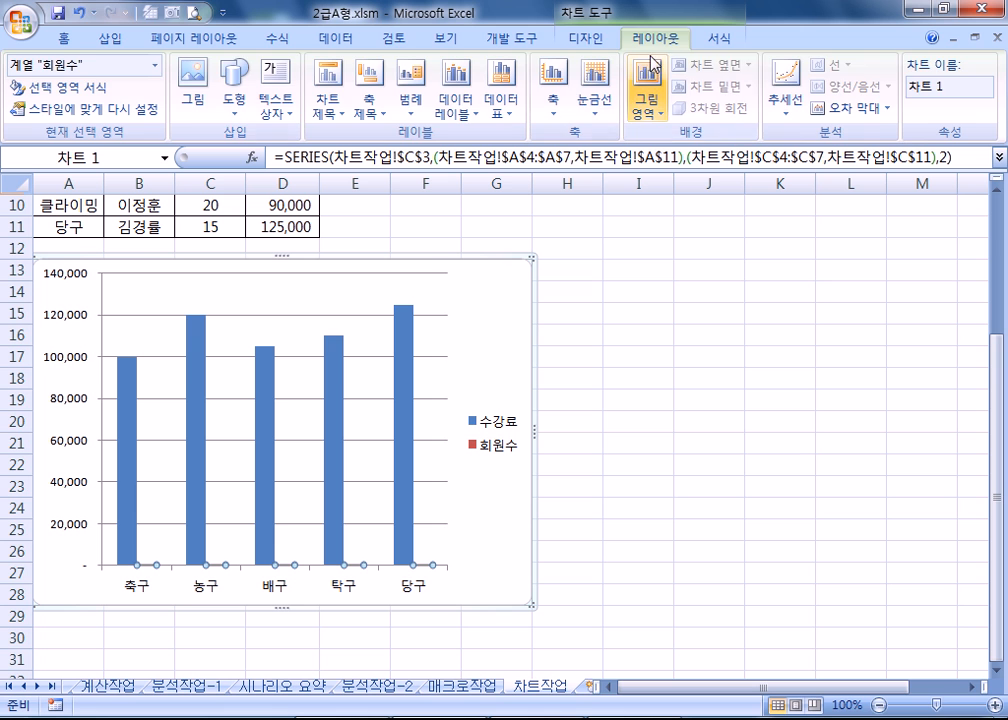
{"action": "left_click", "coordinate": [600, 42]}
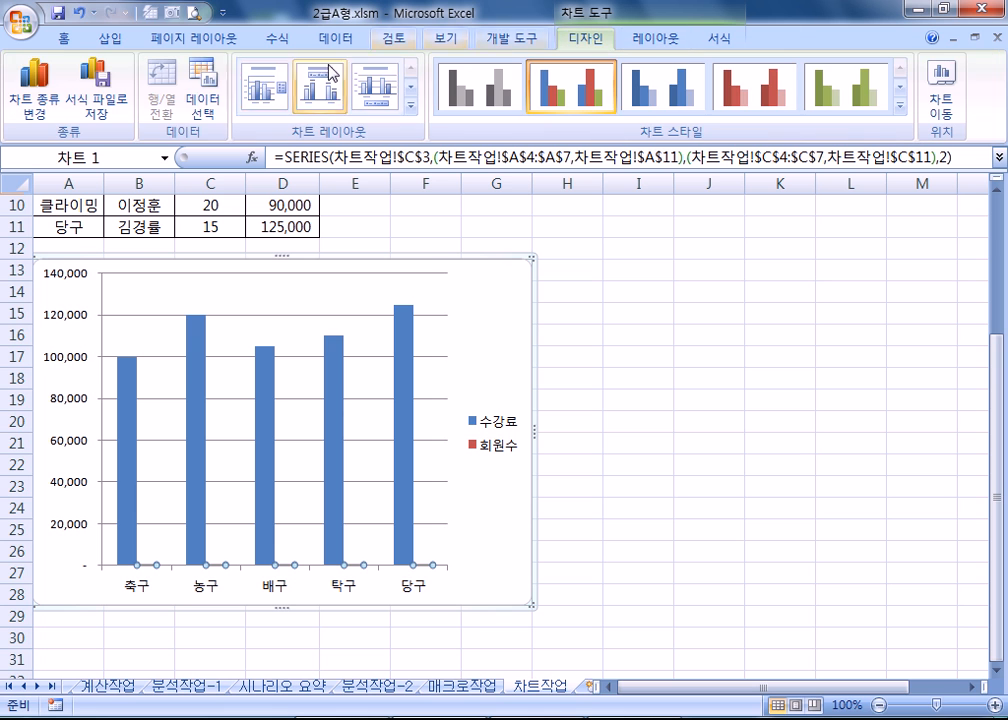
{"action": "left_click", "coordinate": [53, 103]}
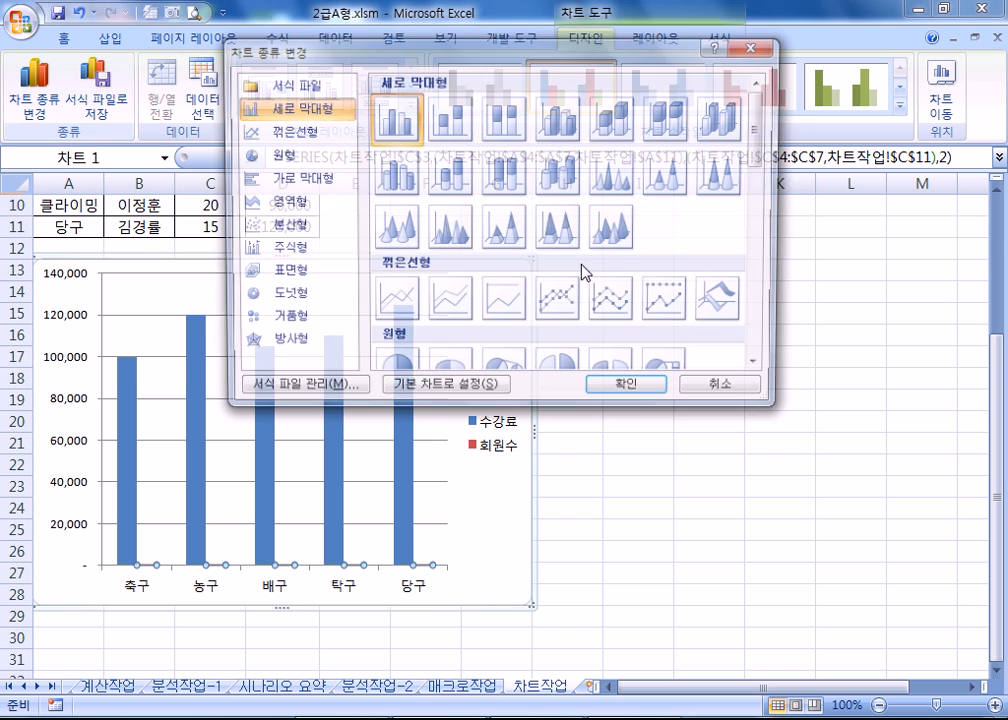
{"action": "left_click", "coordinate": [581, 305]}
{"action": "left_click", "coordinate": [630, 390]}
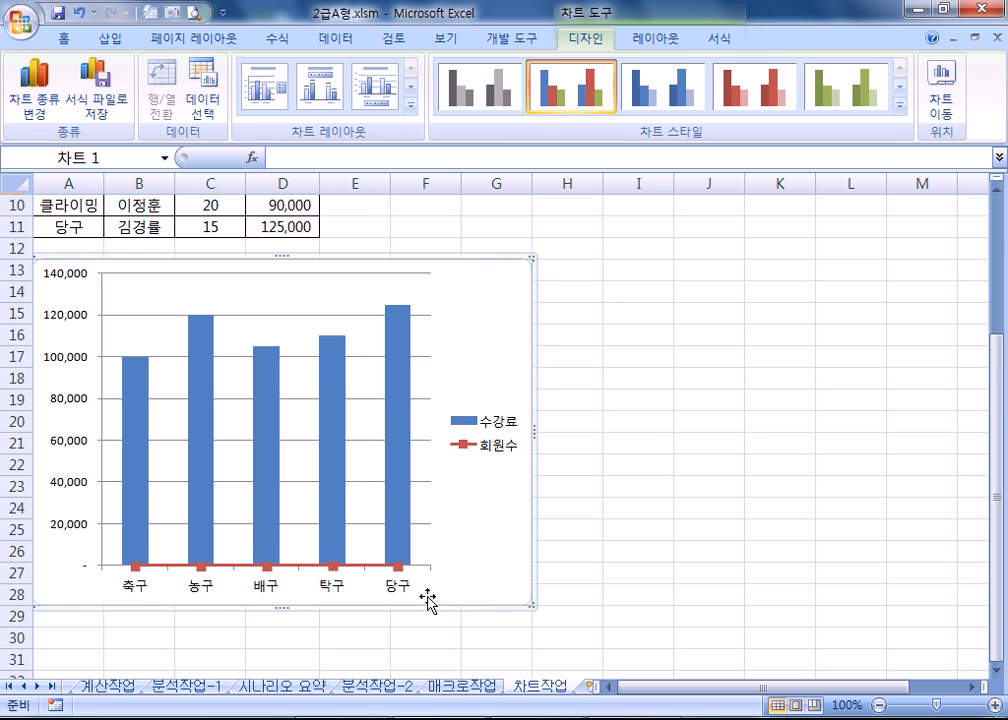
Step: Plot the 회원수 line series on the secondary axis (보조 축) and close the series formatting
{"action": "left_click", "coordinate": [381, 568]}
{"action": "left_click", "coordinate": [497, 545]}
{"action": "left_click", "coordinate": [376, 568]}
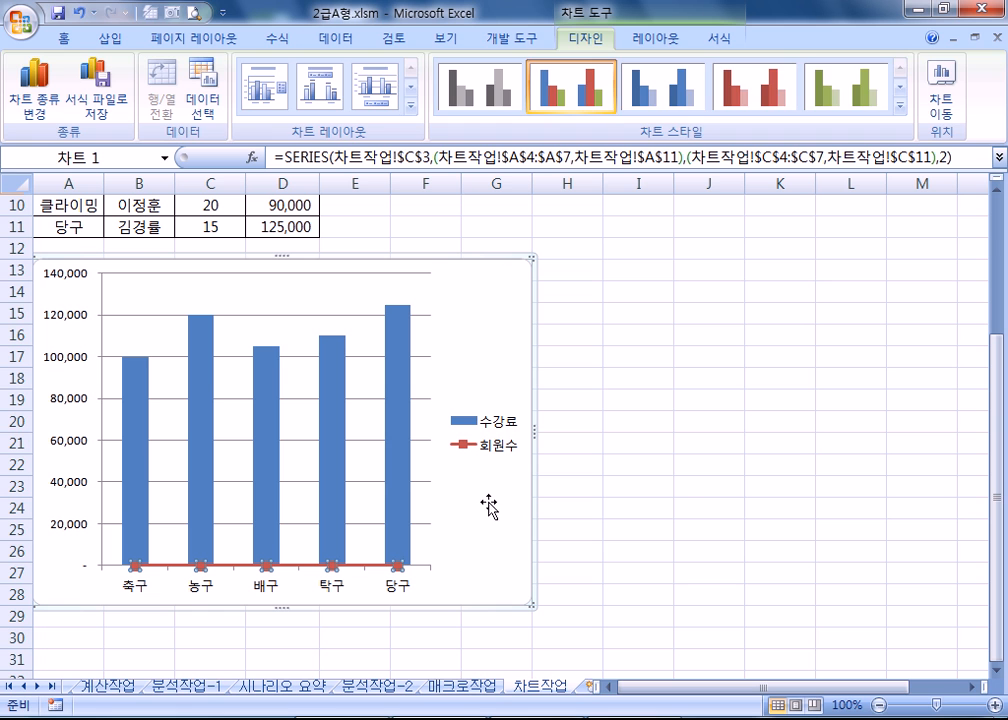
{"action": "left_click", "coordinate": [659, 44]}
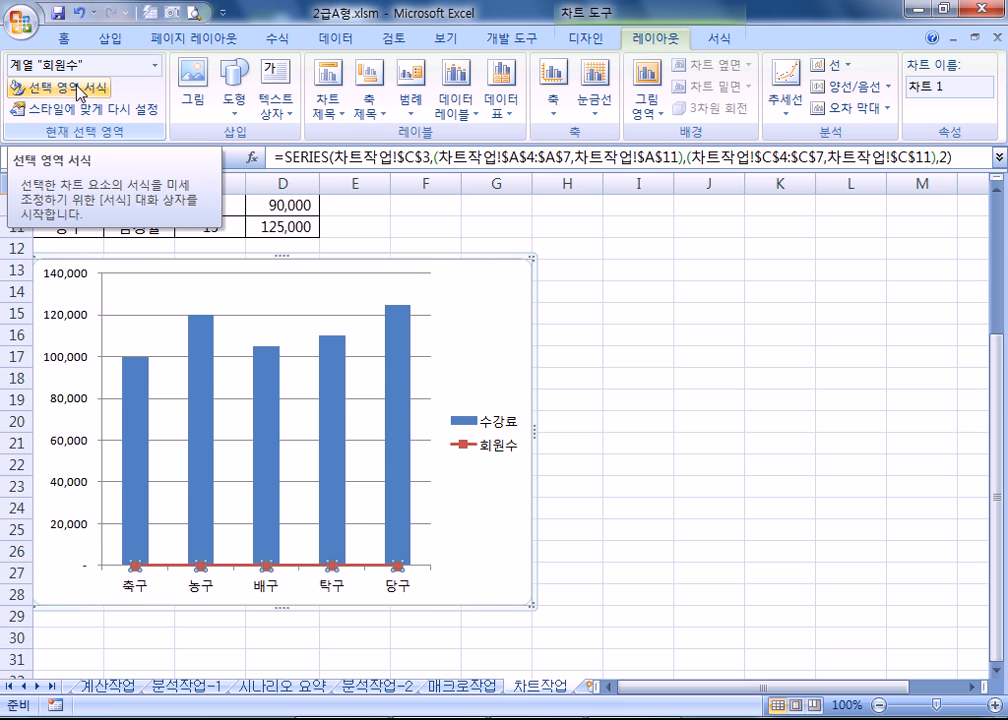
{"action": "left_click", "coordinate": [82, 89]}
{"action": "left_click_drag", "start_coordinate": [515, 118], "coordinate": [782, 50]}
{"action": "left_click", "coordinate": [676, 137]}
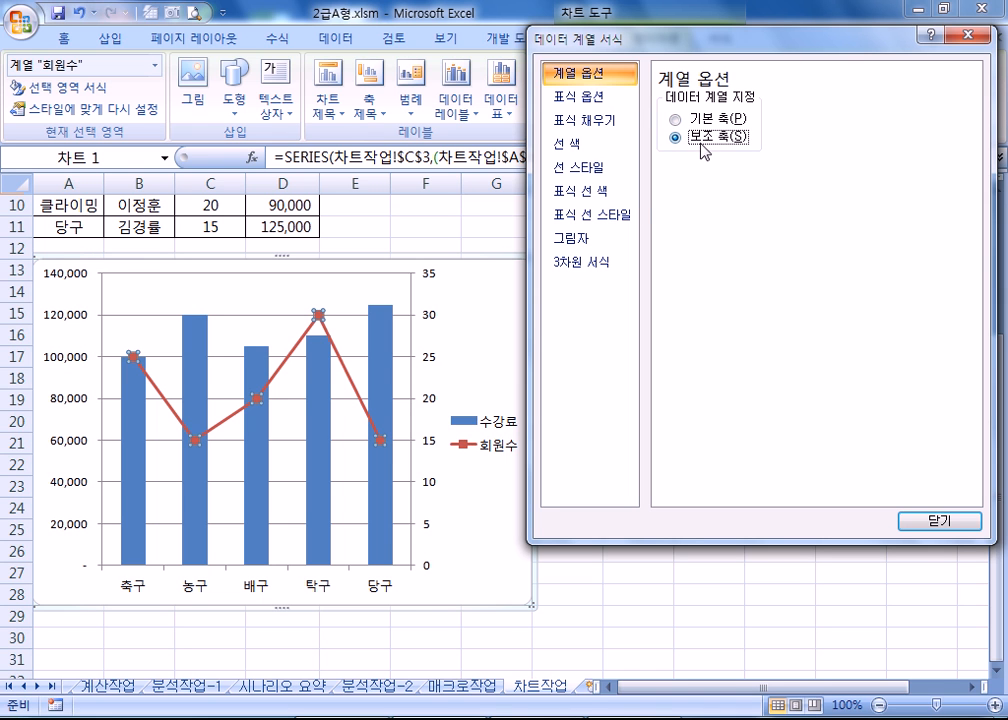
{"action": "left_click_drag", "start_coordinate": [630, 50], "coordinate": [680, 63]}
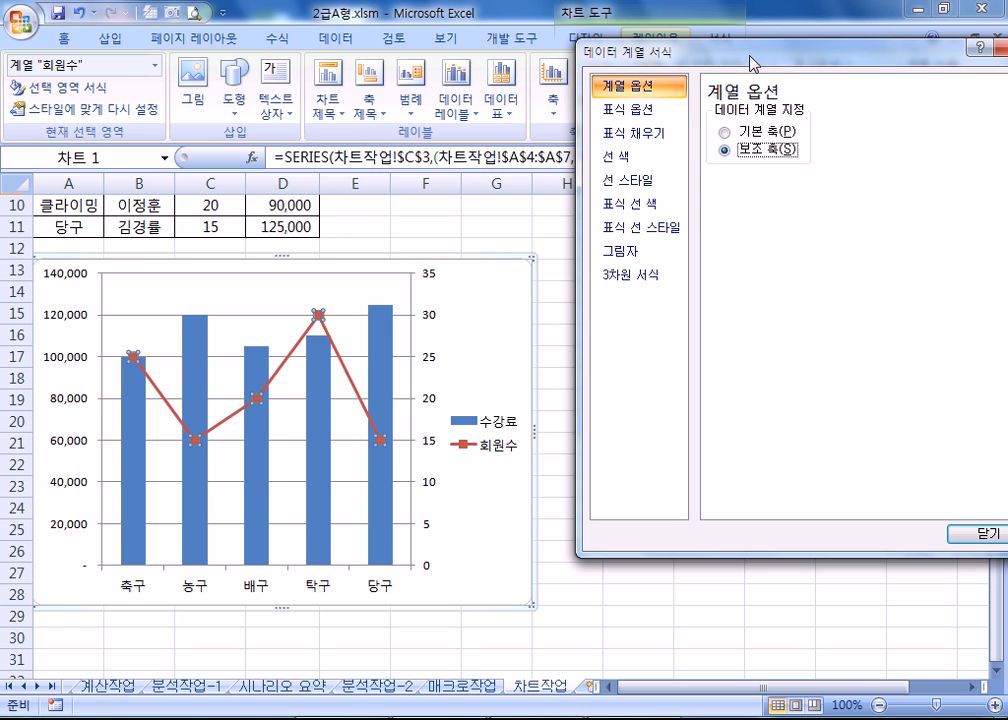
{"action": "left_click_drag", "start_coordinate": [752, 63], "coordinate": [660, 136]}
{"action": "left_click", "coordinate": [875, 608]}
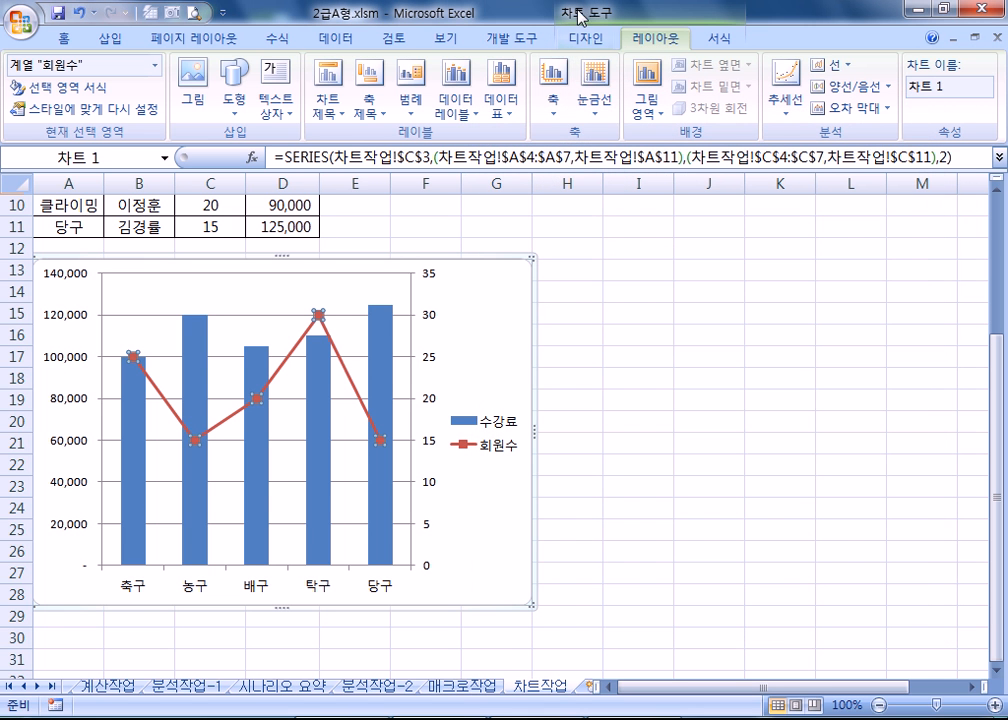
Step: Add a chart title using the 차트 위 placement
{"action": "left_click", "coordinate": [331, 106]}
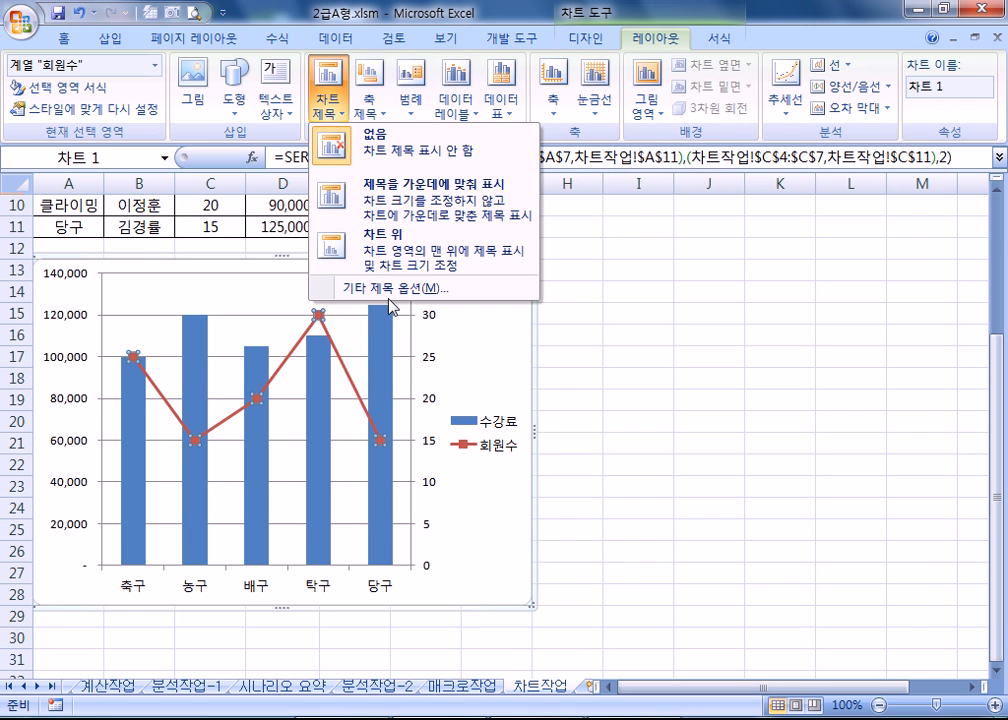
{"action": "left_click", "coordinate": [373, 262]}
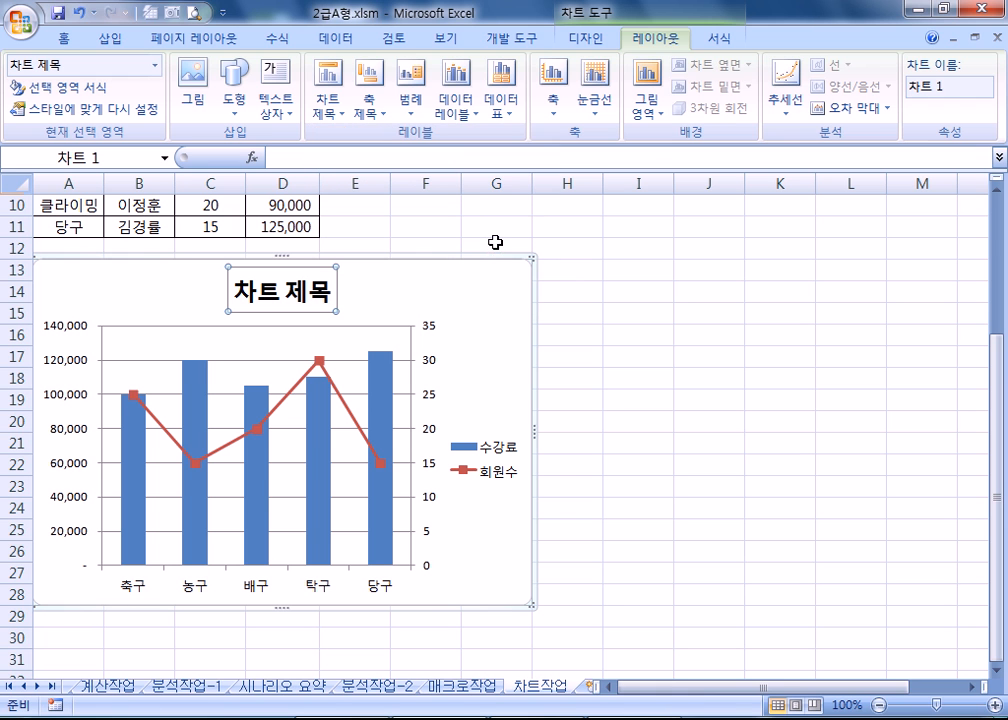
{"action": "left_click", "coordinate": [378, 115]}
{"action": "mouse_move", "coordinate": [393, 163]}
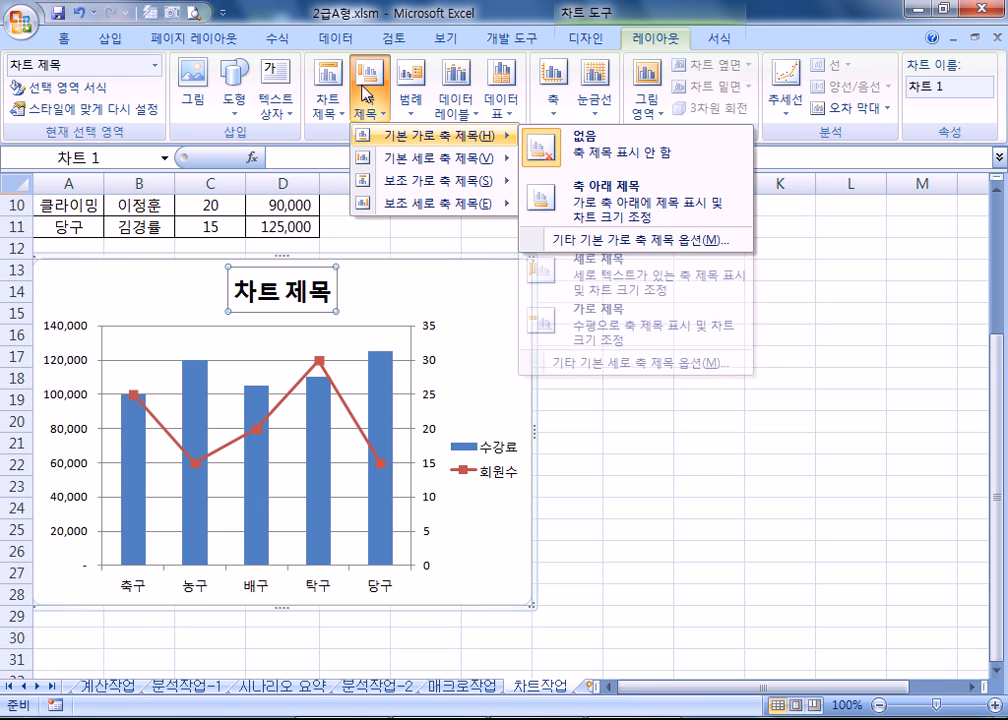
{"action": "left_click", "coordinate": [478, 320]}
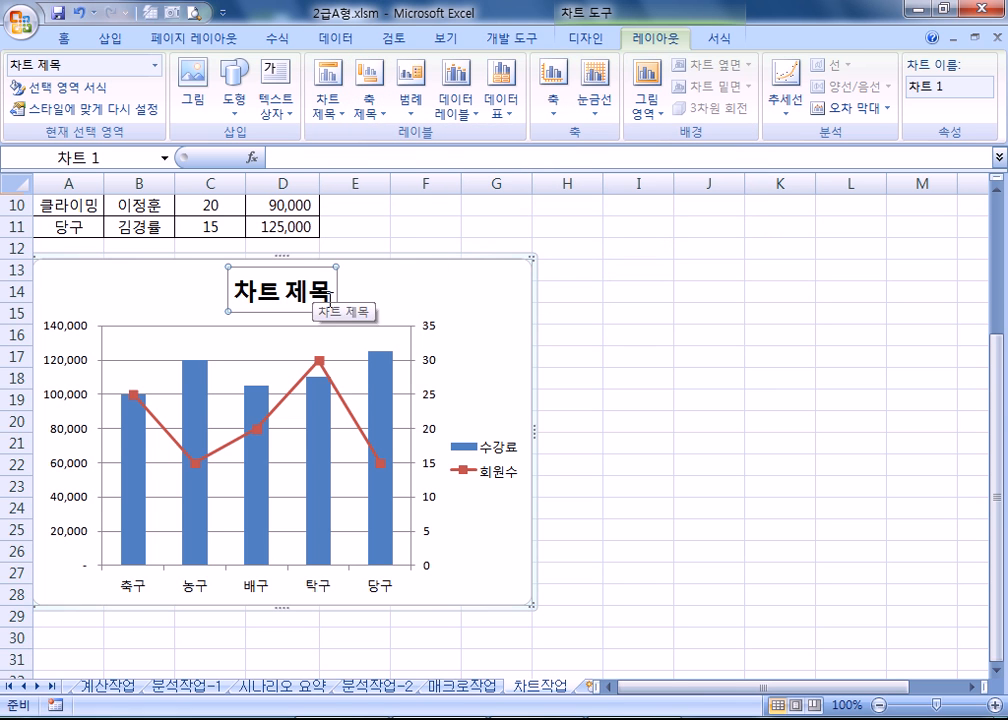
{"action": "left_click", "coordinate": [461, 322]}
Step: Replace the chart title's placeholder text with 구기종목 회원 현황
{"action": "left_click", "coordinate": [324, 286]}
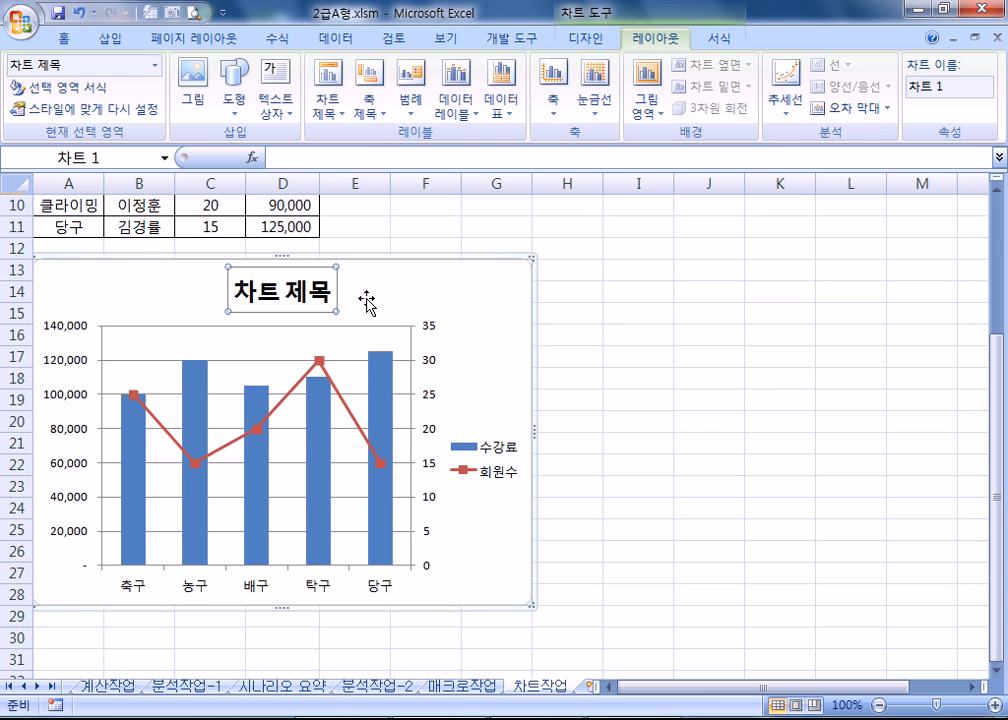
{"action": "type", "text": "구기종목"}
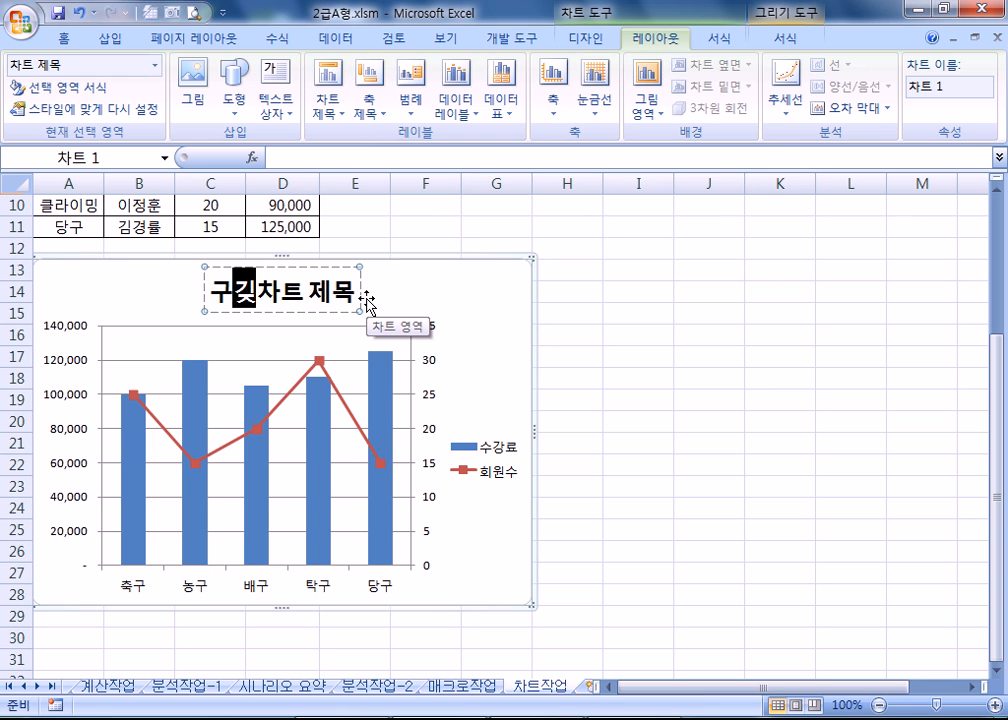
{"action": "type", "text": " 회원"}
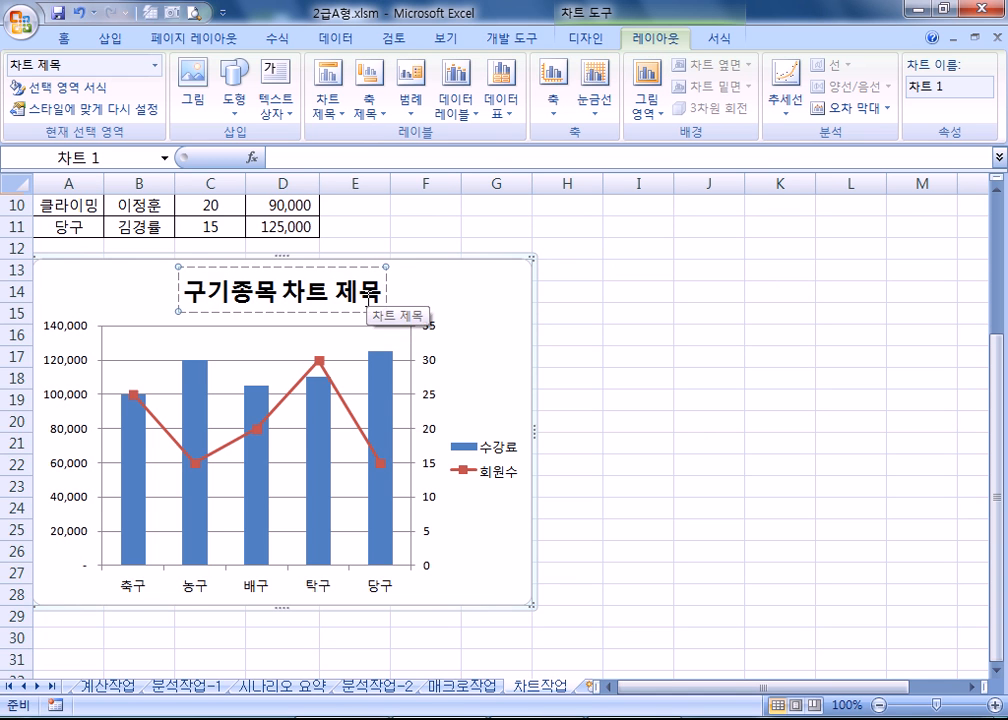
{"action": "type", "text": "ㅓ"}
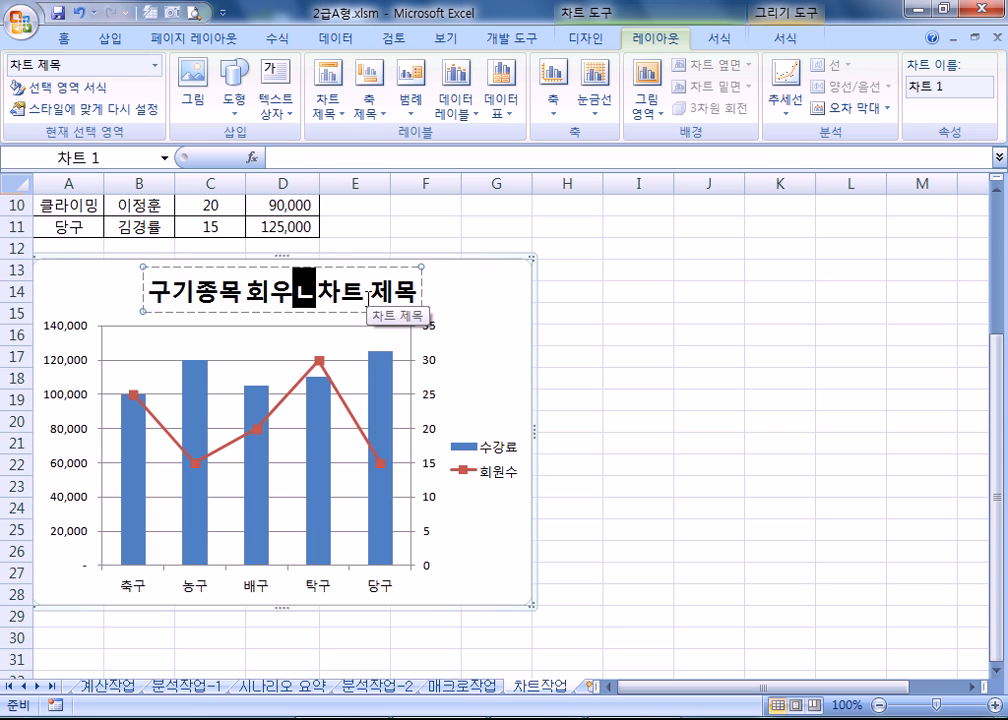
{"action": "key", "text": "BackSpace"}
{"action": "key", "text": "BackSpace"}
{"action": "type", "text": "원 현"}
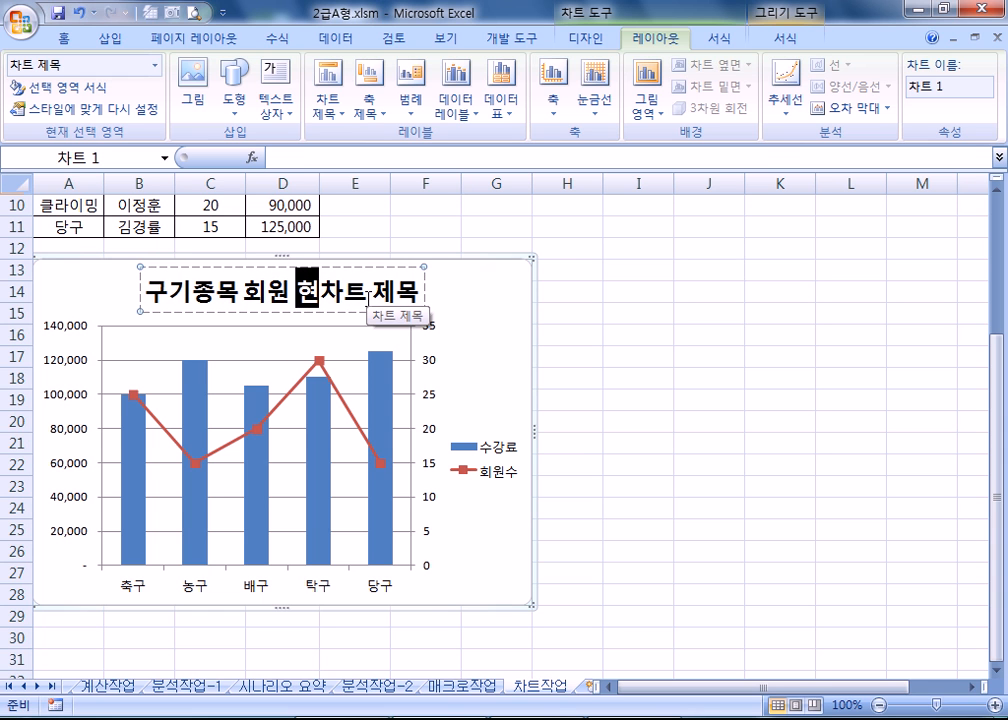
{"action": "type", "text": "황"}
{"action": "key", "text": "Delete"}
{"action": "key", "text": "Delete"}
{"action": "key", "text": "Delete"}
{"action": "key", "text": "Delete"}
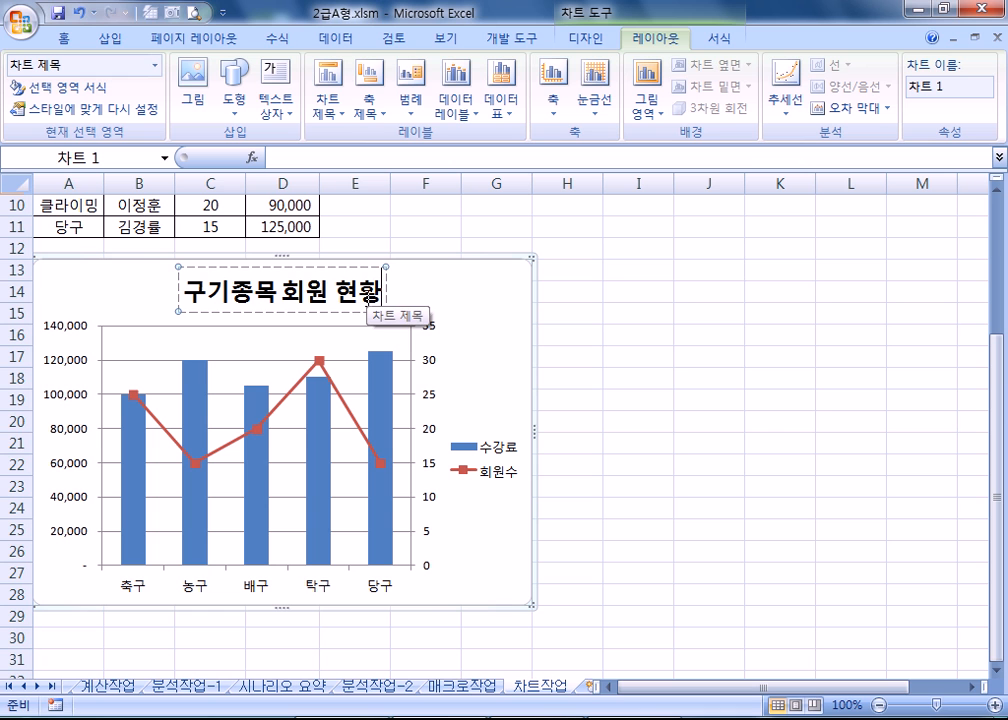
Step: Set the whole chart title's font to 돋움체 and its size to 20
{"action": "left_click", "coordinate": [441, 291]}
{"action": "left_click", "coordinate": [385, 296]}
{"action": "left_click", "coordinate": [464, 282]}
{"action": "left_click", "coordinate": [360, 303]}
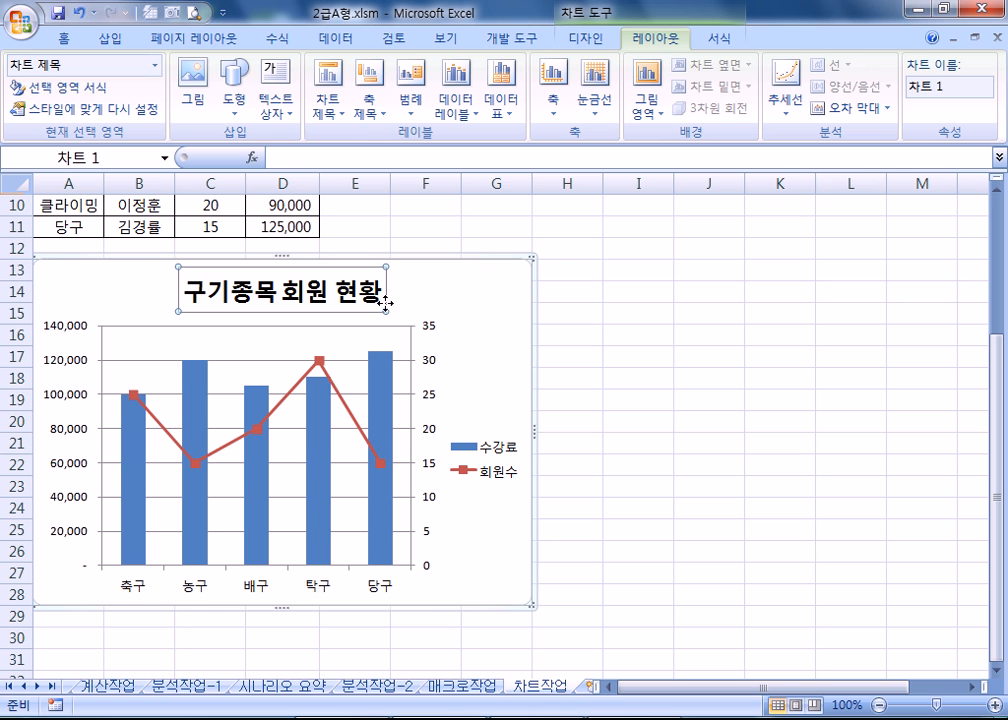
{"action": "left_click", "coordinate": [65, 38]}
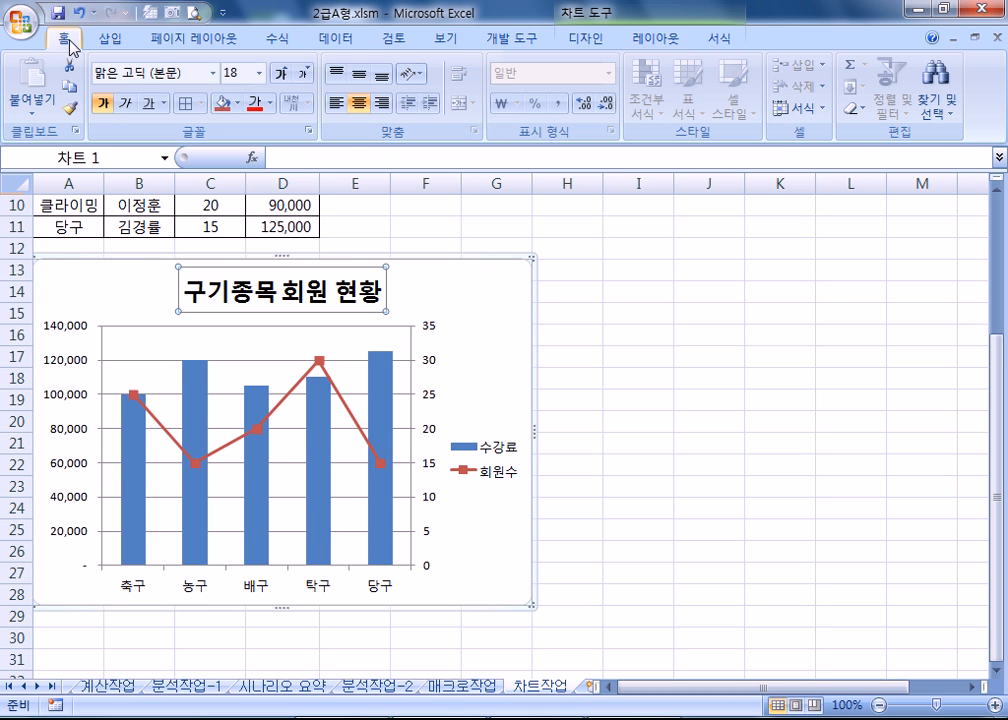
{"action": "left_click", "coordinate": [187, 72]}
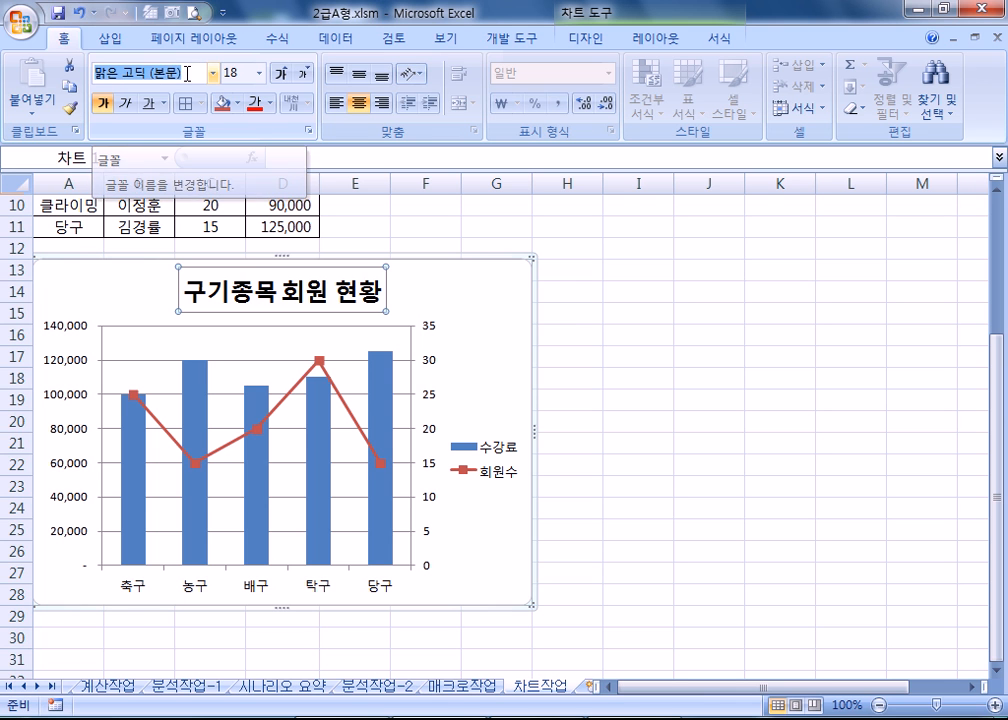
{"action": "type", "text": "돋ㅇ움체"}
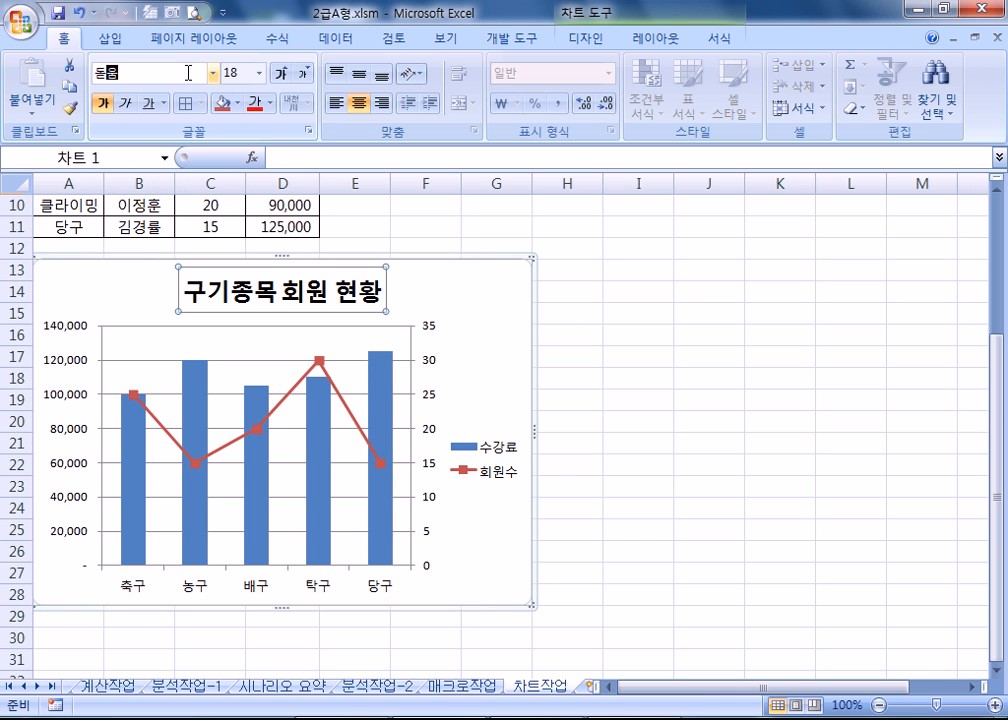
{"action": "key", "text": "Return"}
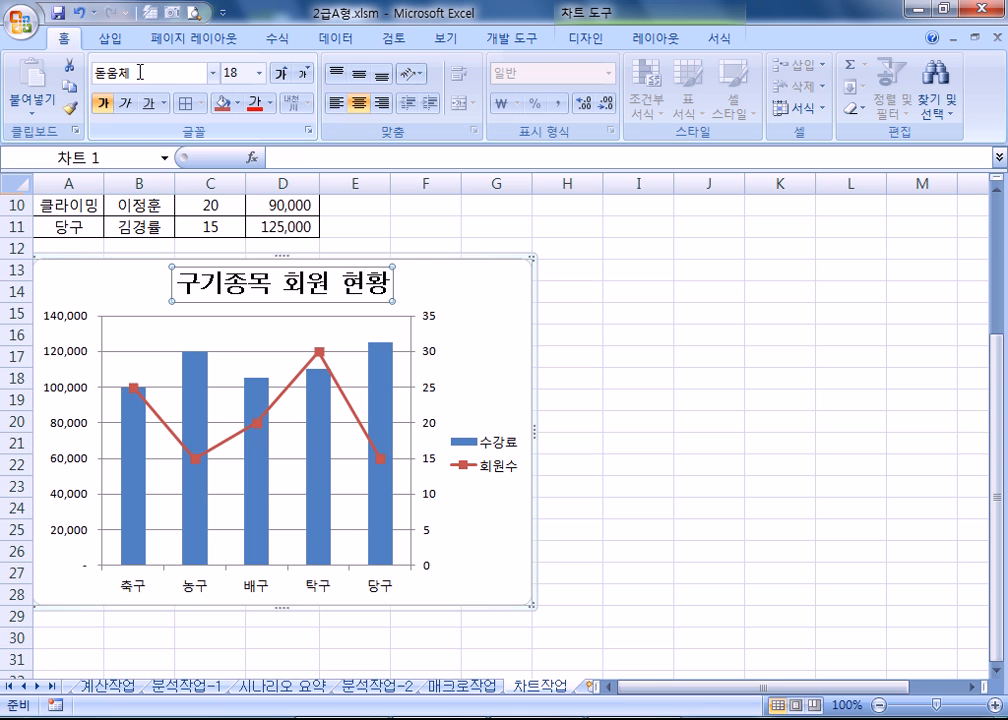
{"action": "left_click", "coordinate": [213, 73]}
{"action": "scroll", "coordinate": [183, 258], "scroll_direction": "down", "scroll_amount": 15}
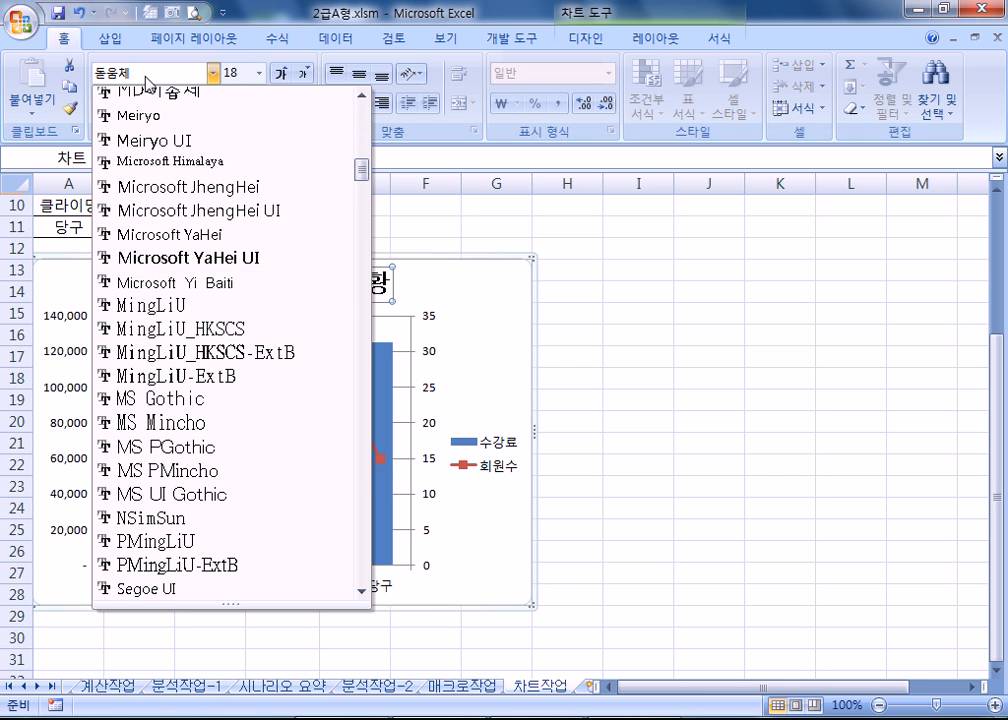
{"action": "key", "text": "Return"}
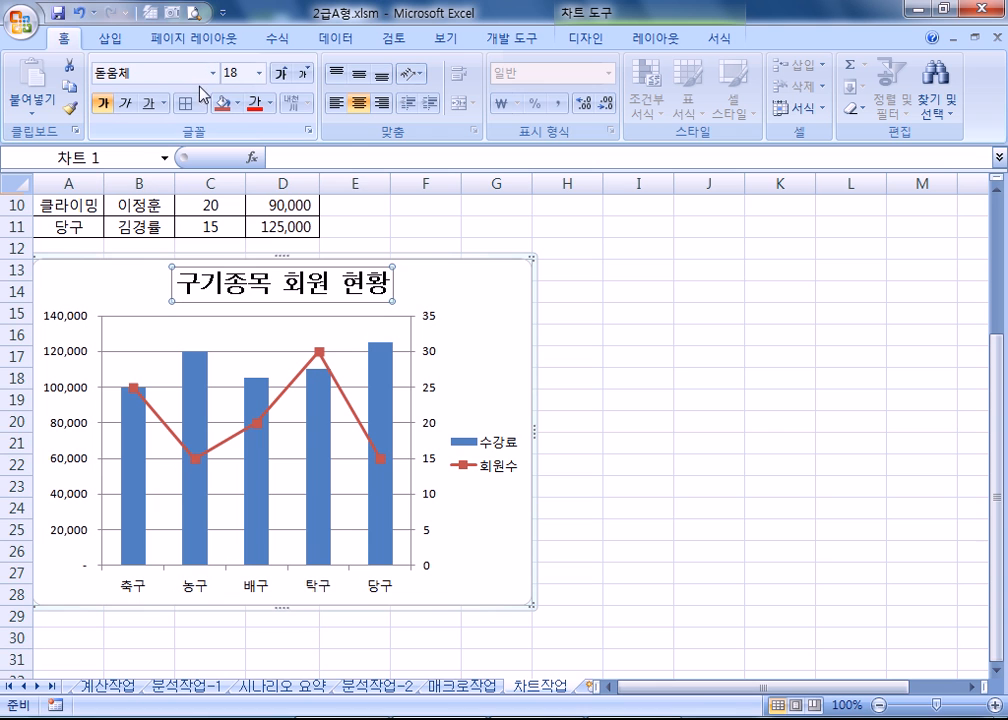
{"action": "left_click", "coordinate": [283, 75]}
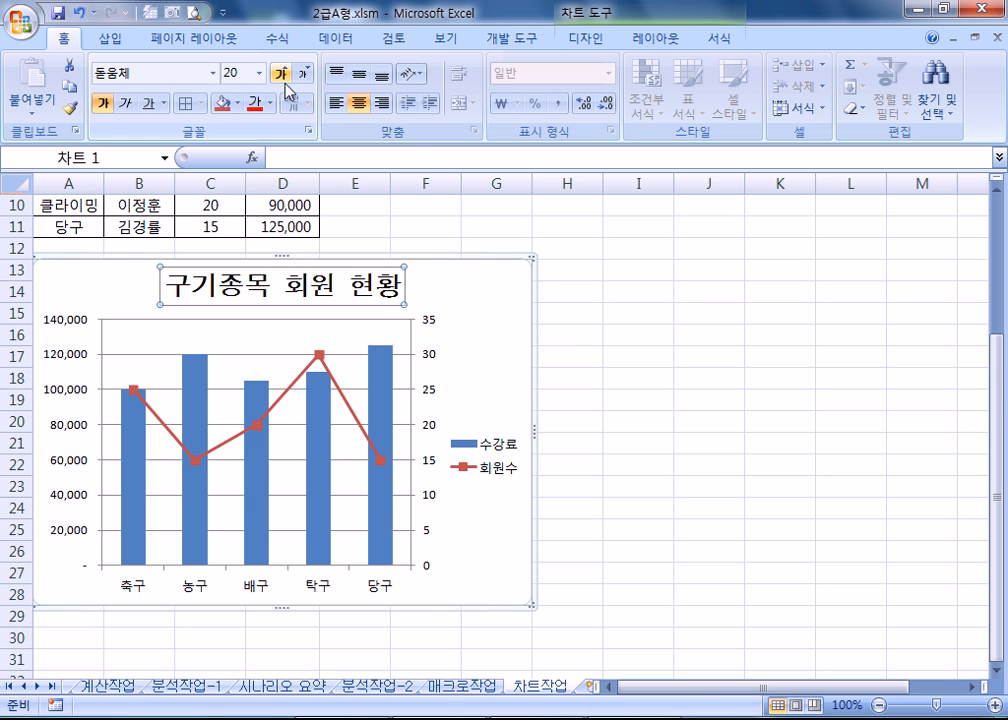
Step: Color the chart title's text standard yellow and fill its background with standard red
{"action": "left_click", "coordinate": [268, 103]}
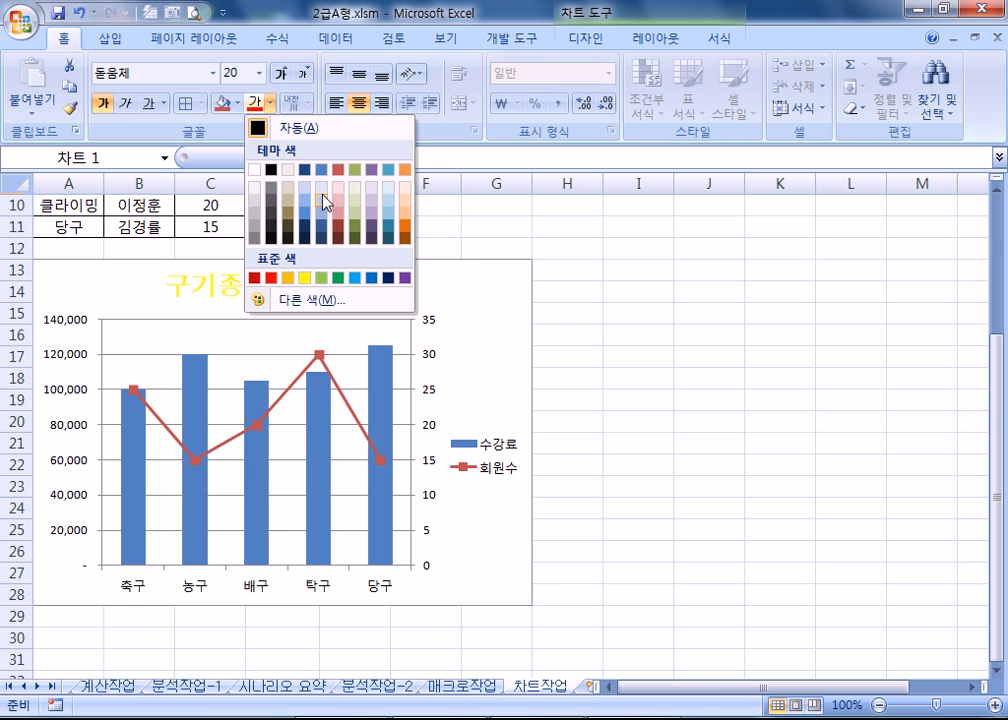
{"action": "left_click", "coordinate": [239, 104]}
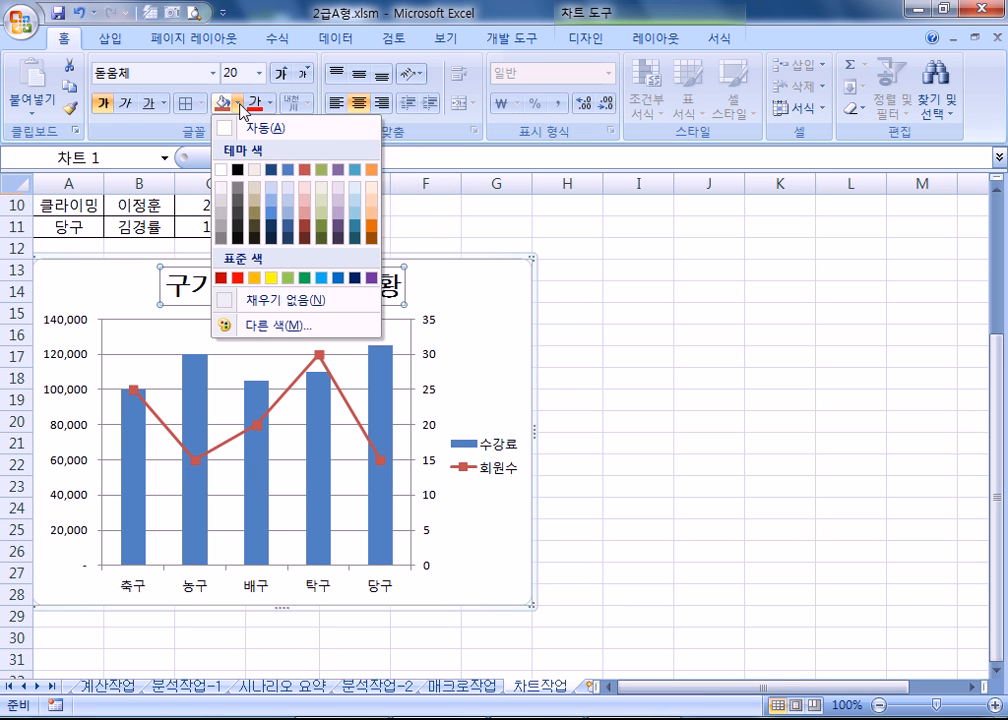
{"action": "left_click", "coordinate": [269, 103]}
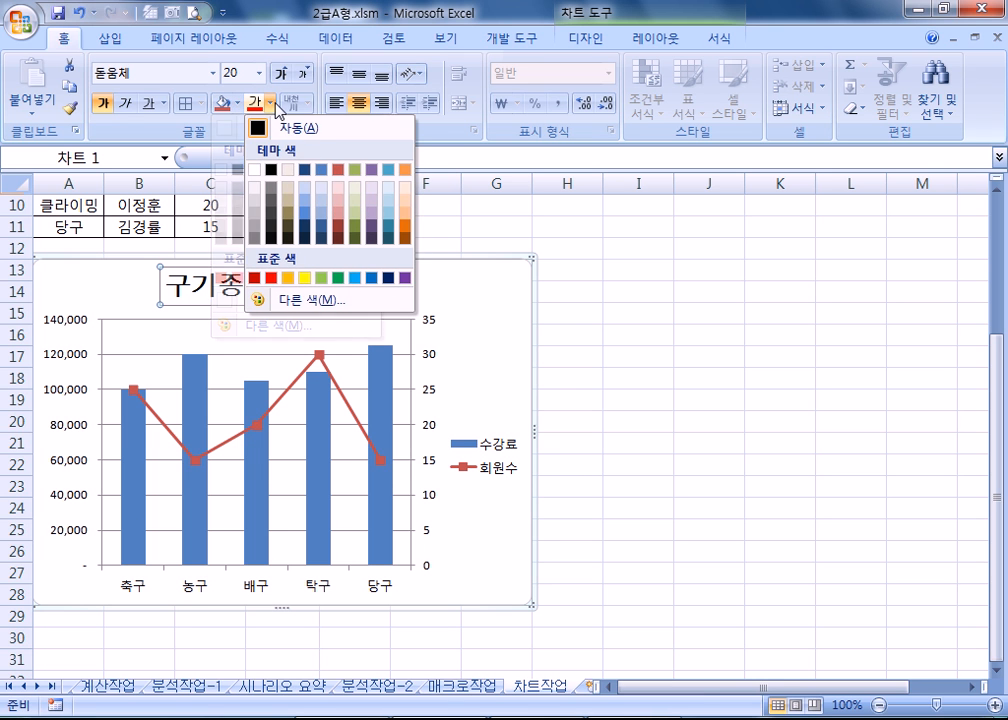
{"action": "left_click", "coordinate": [311, 278]}
{"action": "left_click", "coordinate": [239, 104]}
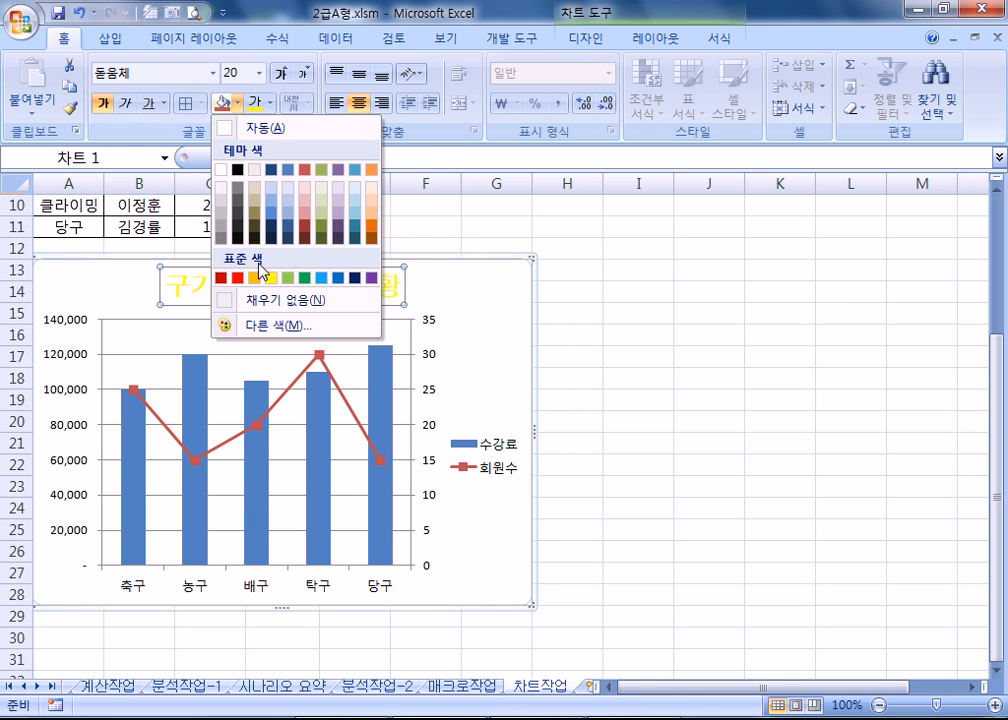
{"action": "left_click", "coordinate": [238, 278]}
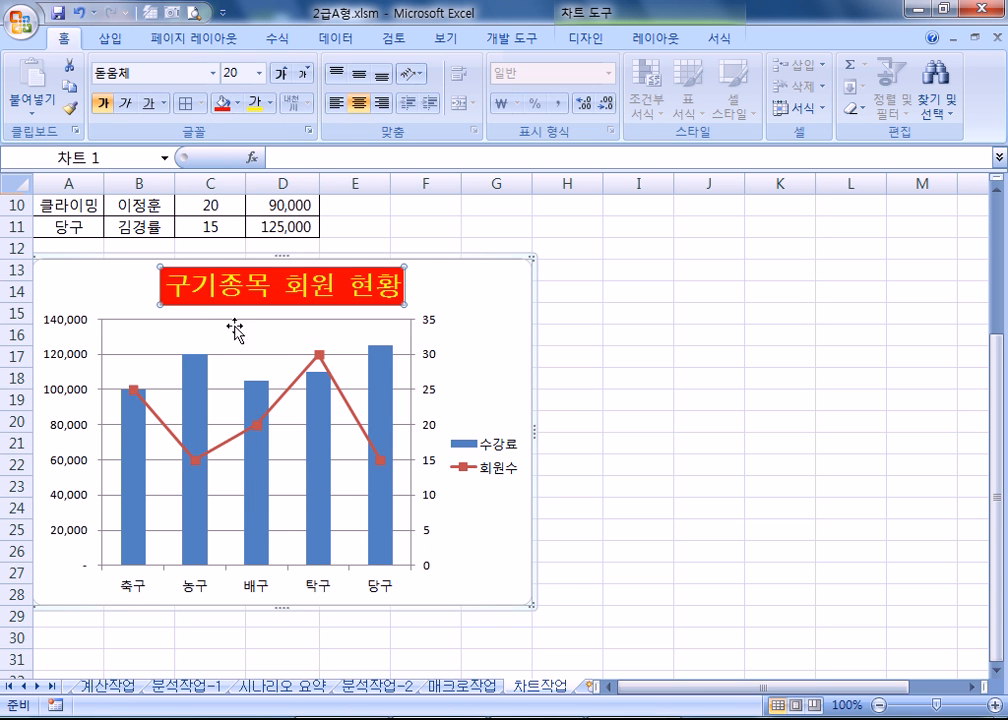
Step: Fix the minimum value of the primary vertical axis (수강료) at 50000 in its axis options
{"action": "left_click", "coordinate": [54, 316]}
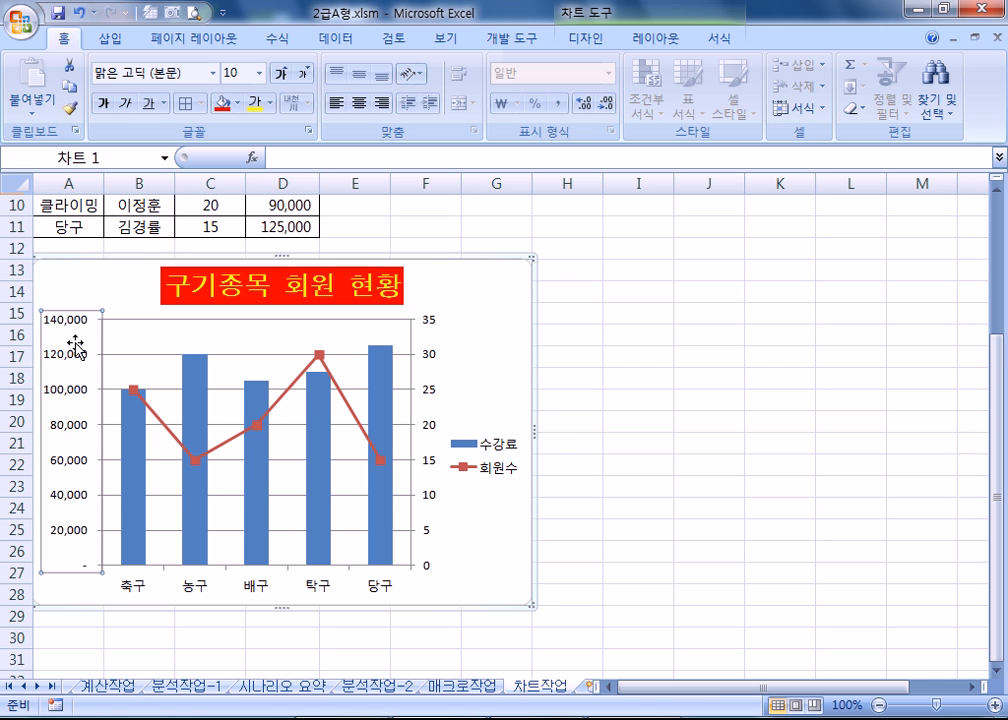
{"action": "key", "text": "ctrl+1"}
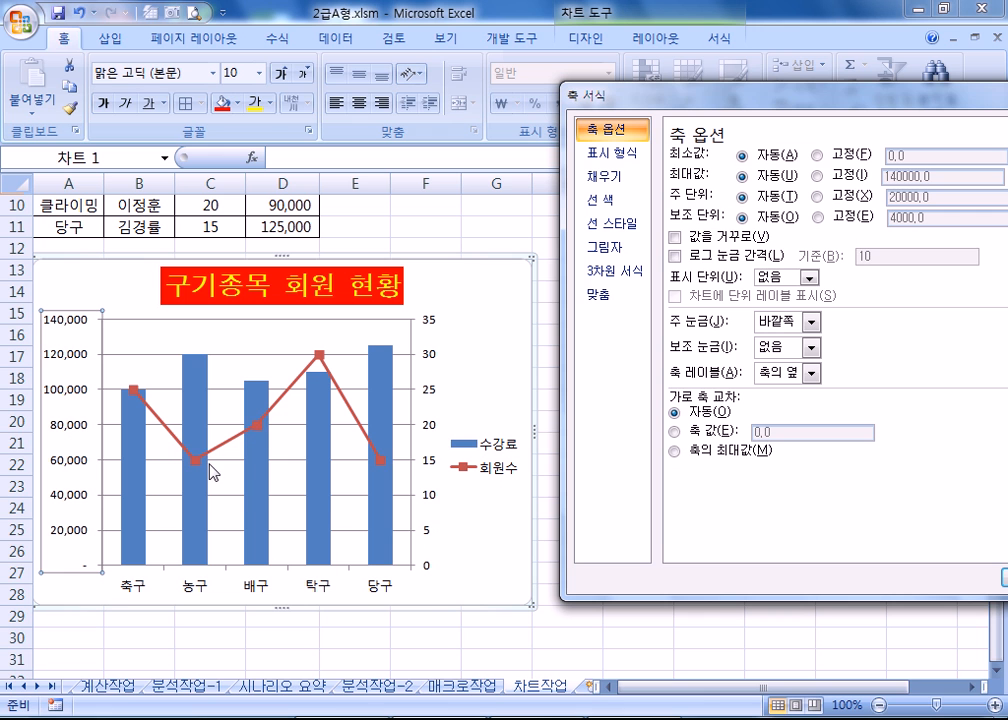
{"action": "left_click", "coordinate": [816, 155]}
{"action": "double_click", "coordinate": [906, 156]}
{"action": "left_click_drag", "start_coordinate": [822, 108], "coordinate": [760, 113]}
{"action": "type", "text": "50000"}
{"action": "key", "text": "Tab"}
{"action": "key", "text": "Tab"}
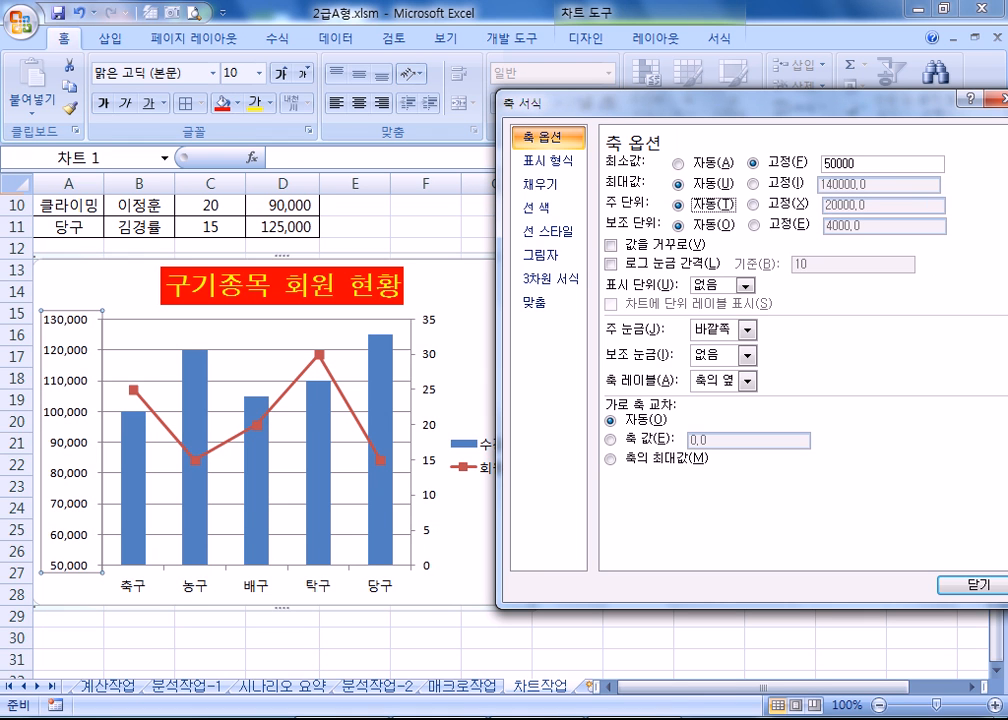
Step: Fix the primary vertical axis's maximum at 150000 and its major unit (주 단위) at 20000
{"action": "left_click", "coordinate": [753, 184]}
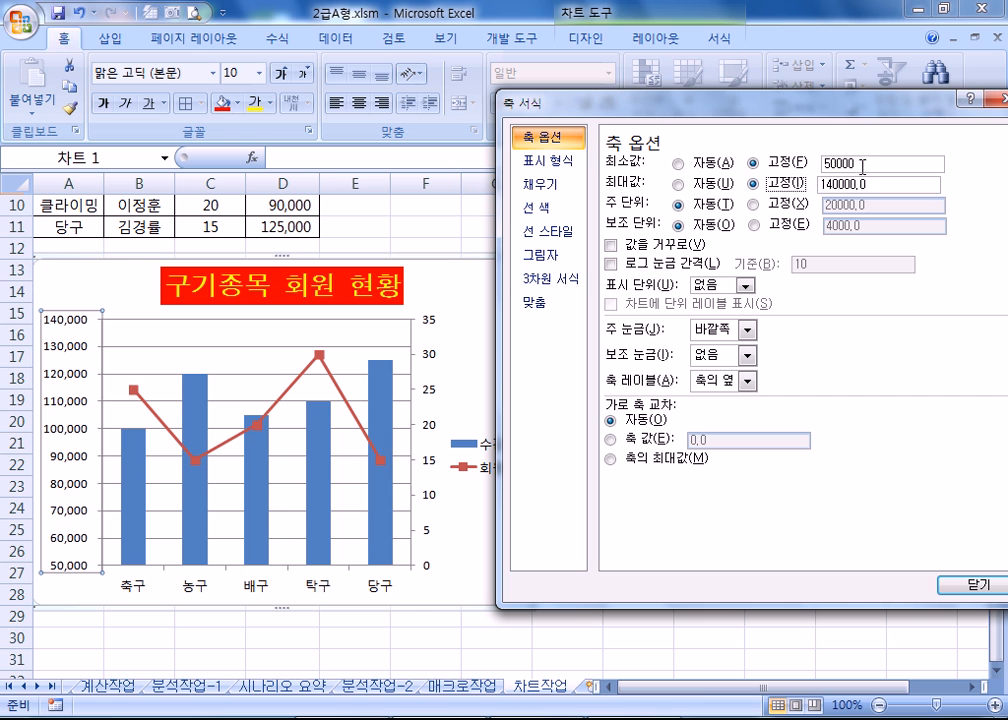
{"action": "left_click_drag", "start_coordinate": [873, 185], "coordinate": [789, 195]}
{"action": "type", "text": "150000"}
{"action": "left_click", "coordinate": [710, 205]}
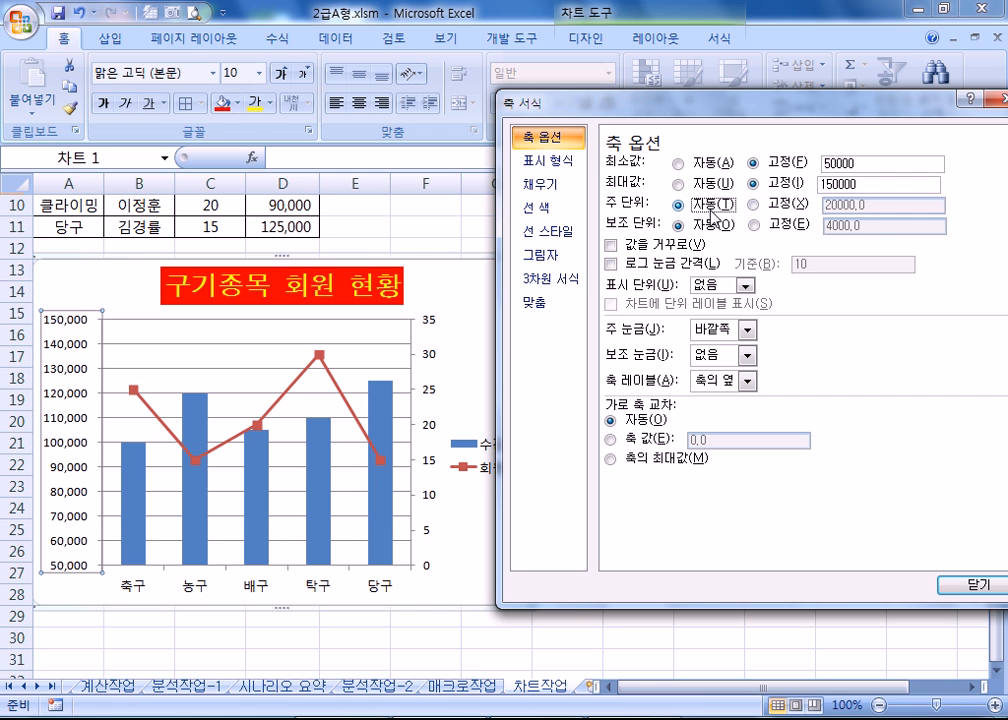
{"action": "left_click", "coordinate": [768, 205]}
{"action": "left_click", "coordinate": [883, 205]}
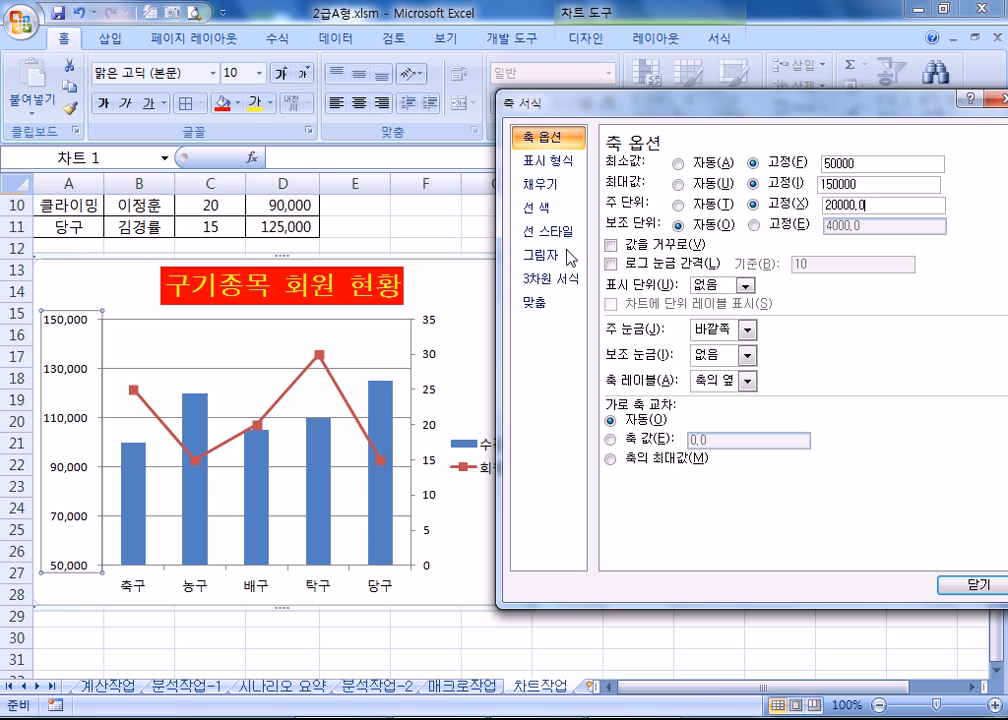
Step: Fix the maximum value of the secondary vertical axis (회원수) at 40
{"action": "left_click", "coordinate": [432, 358]}
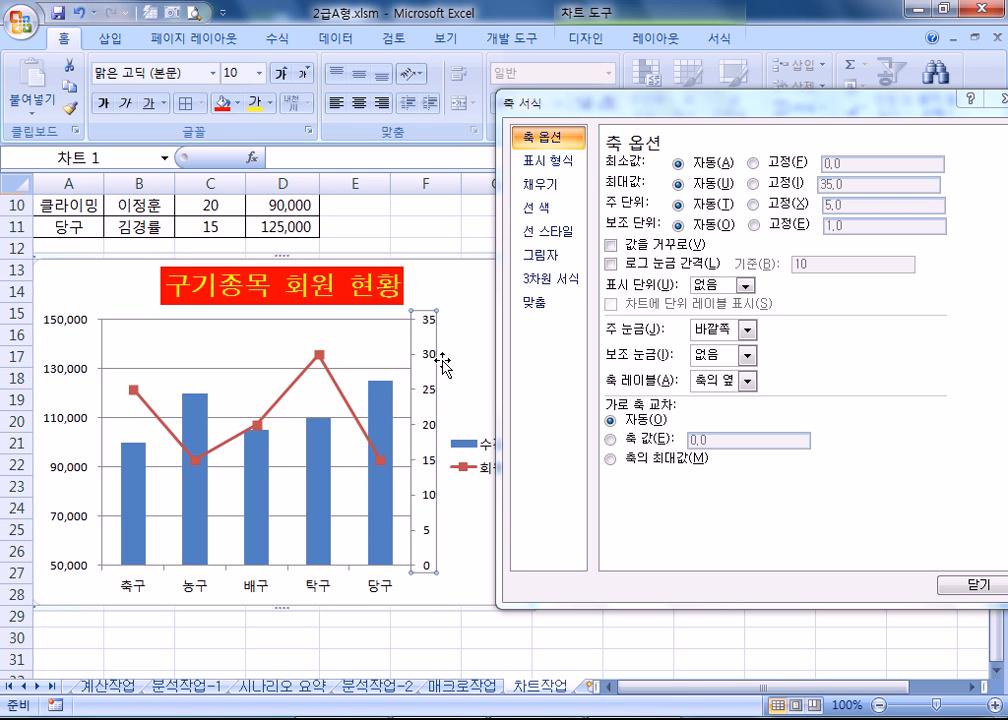
{"action": "left_click", "coordinate": [764, 186]}
{"action": "double_click", "coordinate": [827, 186]}
{"action": "key", "text": "BackSpace"}
{"action": "type", "text": "40"}
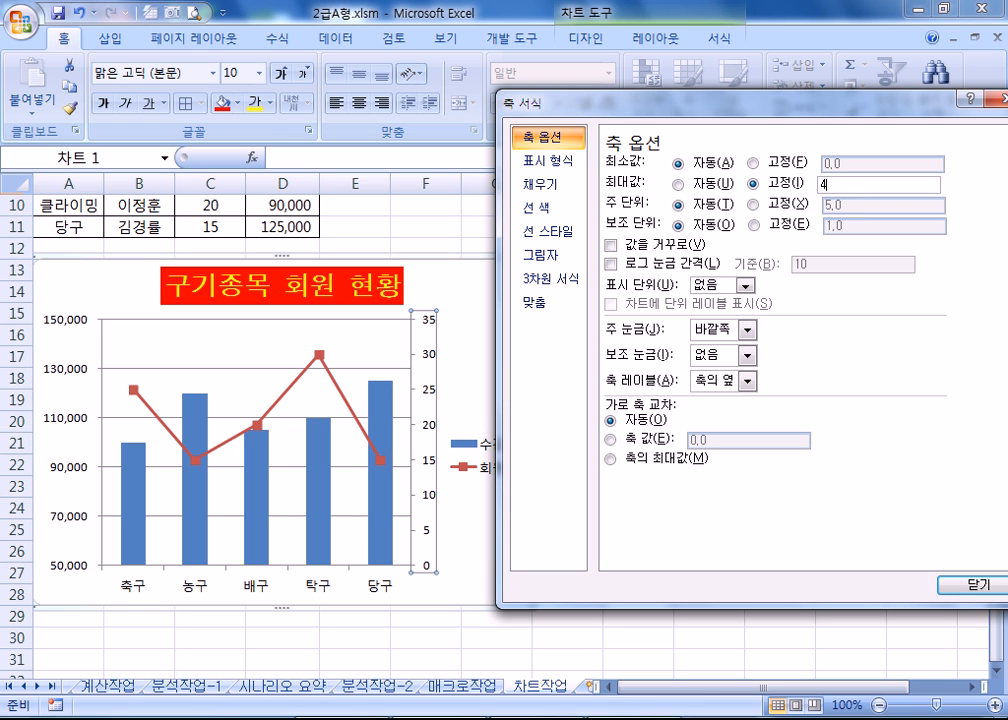
{"action": "left_click", "coordinate": [692, 206]}
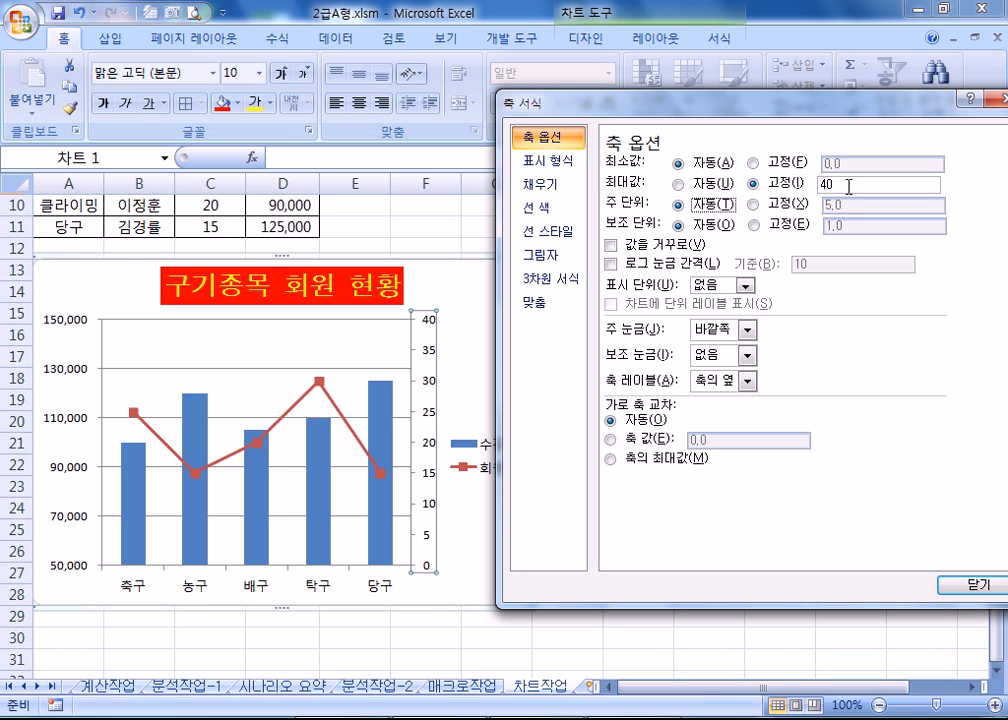
Step: Fix the secondary vertical axis's major unit at 8 and close the axis formatting
{"action": "left_click", "coordinate": [753, 205]}
{"action": "key", "text": "Tab"}
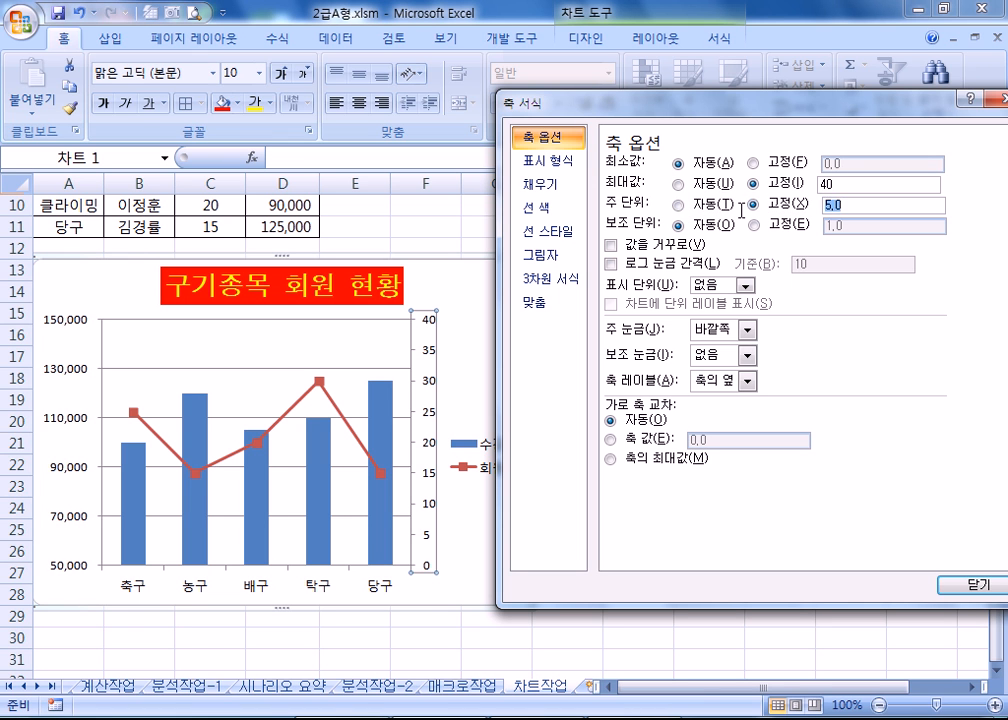
{"action": "type", "text": "8"}
{"action": "key", "text": "Tab"}
{"action": "left_click", "coordinate": [847, 203]}
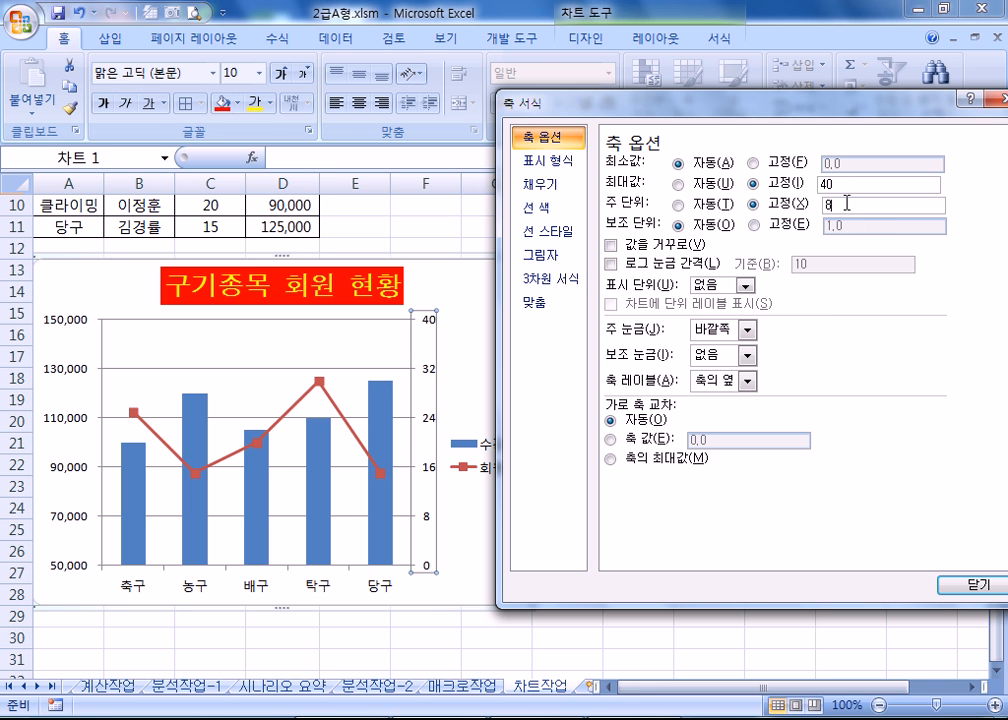
{"action": "left_click", "coordinate": [970, 584]}
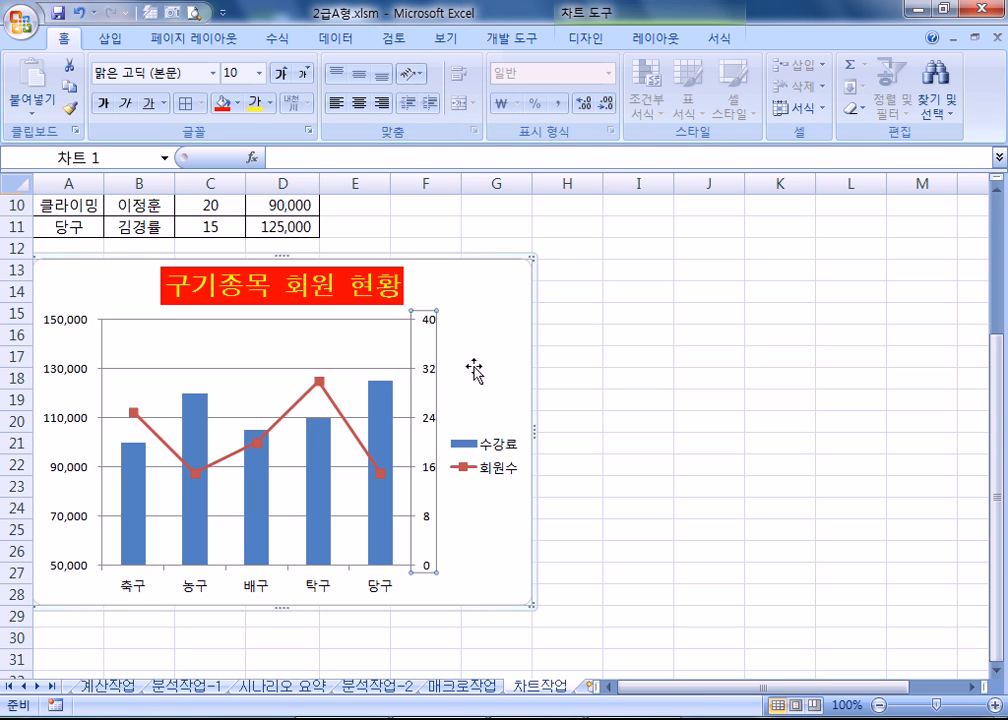
Step: Add a data label to only the 당구 data point of the 수강료 column series
{"action": "left_click", "coordinate": [378, 398]}
{"action": "left_click", "coordinate": [383, 407]}
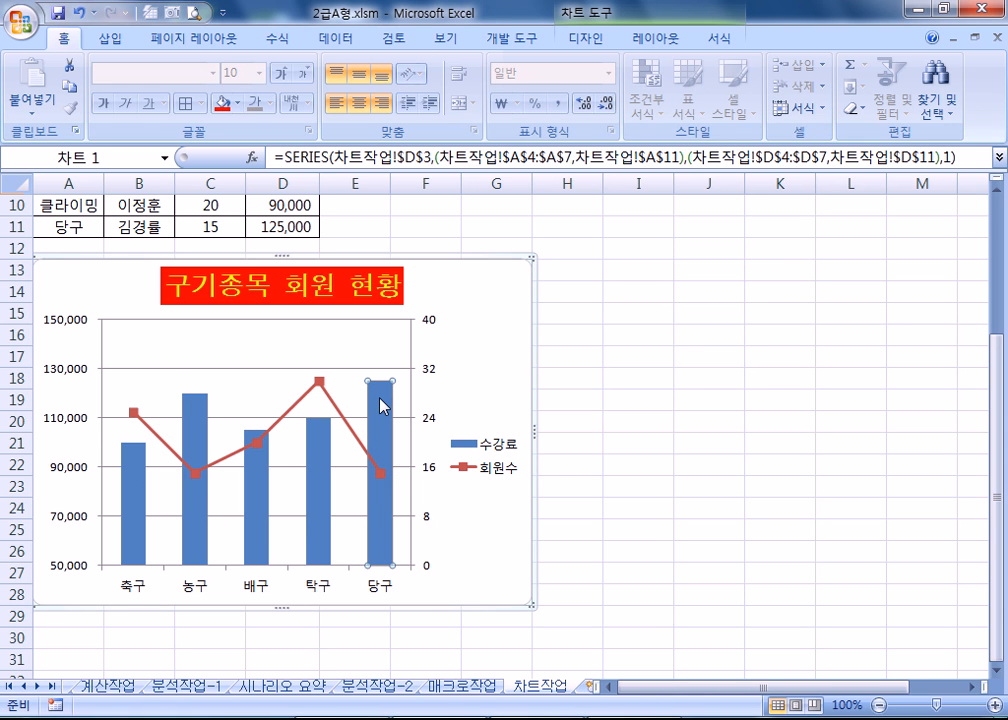
{"action": "left_click", "coordinate": [349, 344]}
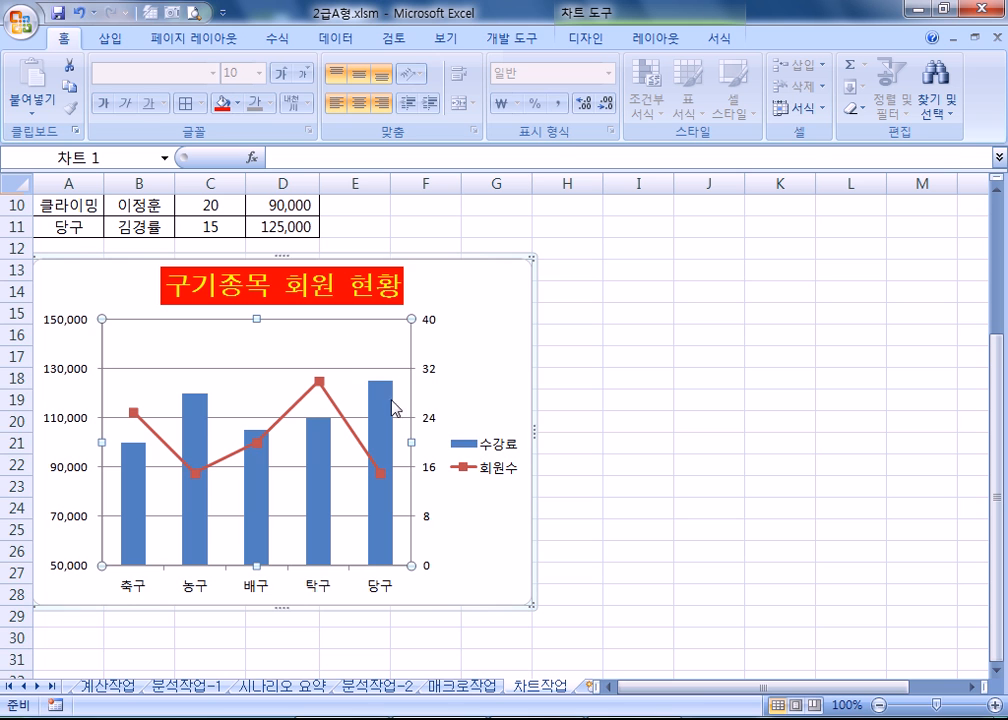
{"action": "left_click", "coordinate": [383, 407]}
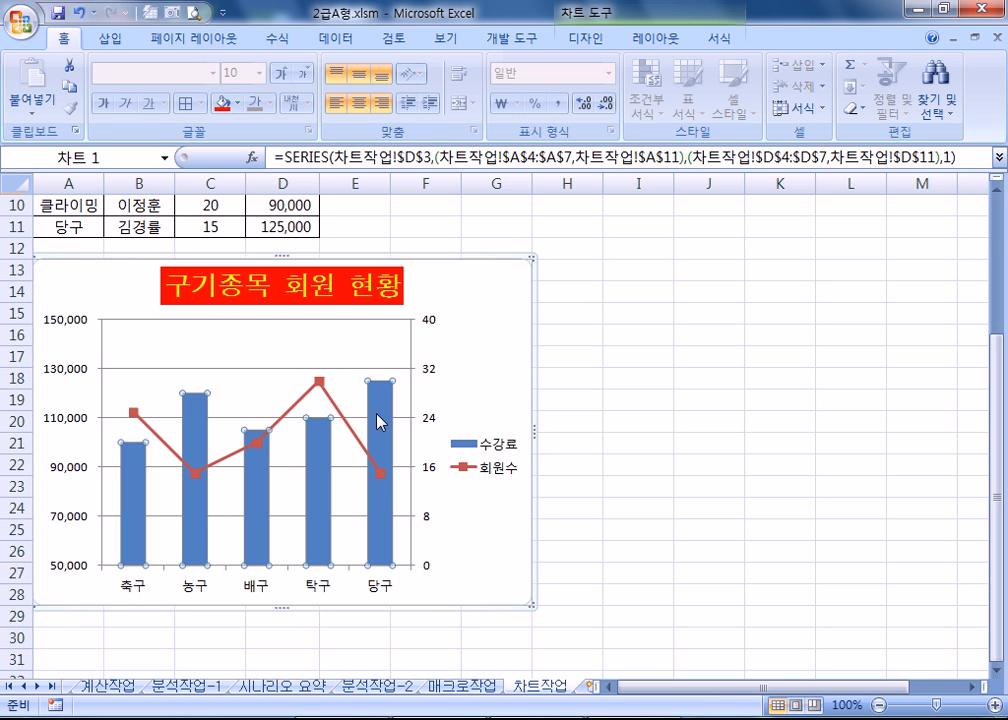
{"action": "left_click", "coordinate": [387, 408]}
{"action": "right_click", "coordinate": [387, 406]}
{"action": "left_click", "coordinate": [444, 530]}
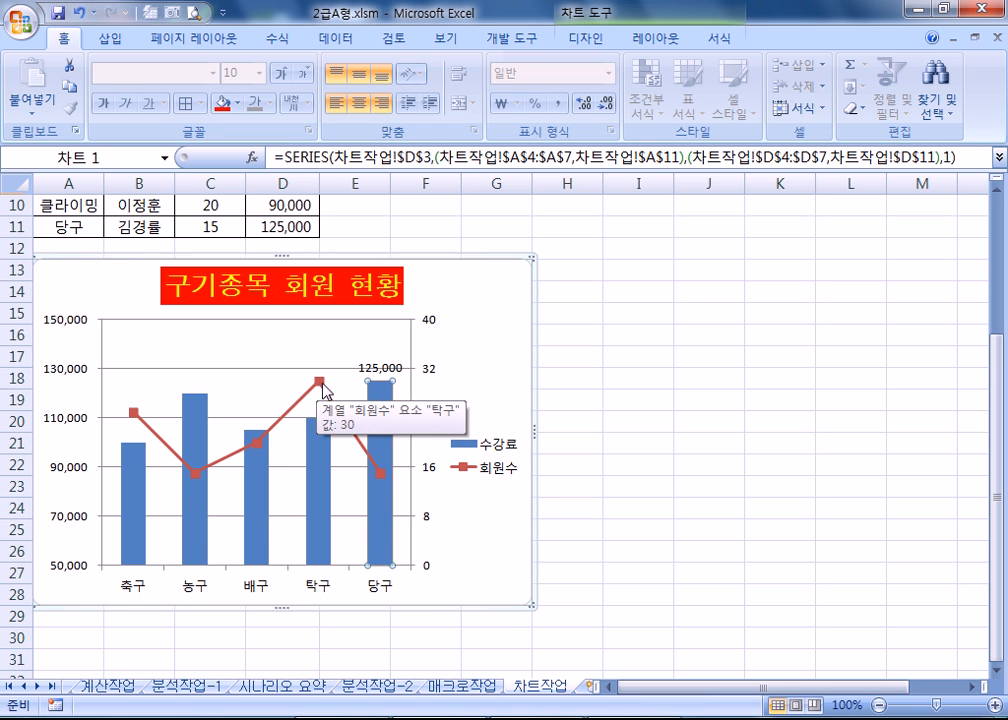
Step: Add a data label to only the 탁구 data point of the 회원수 line series
{"action": "left_click", "coordinate": [318, 386]}
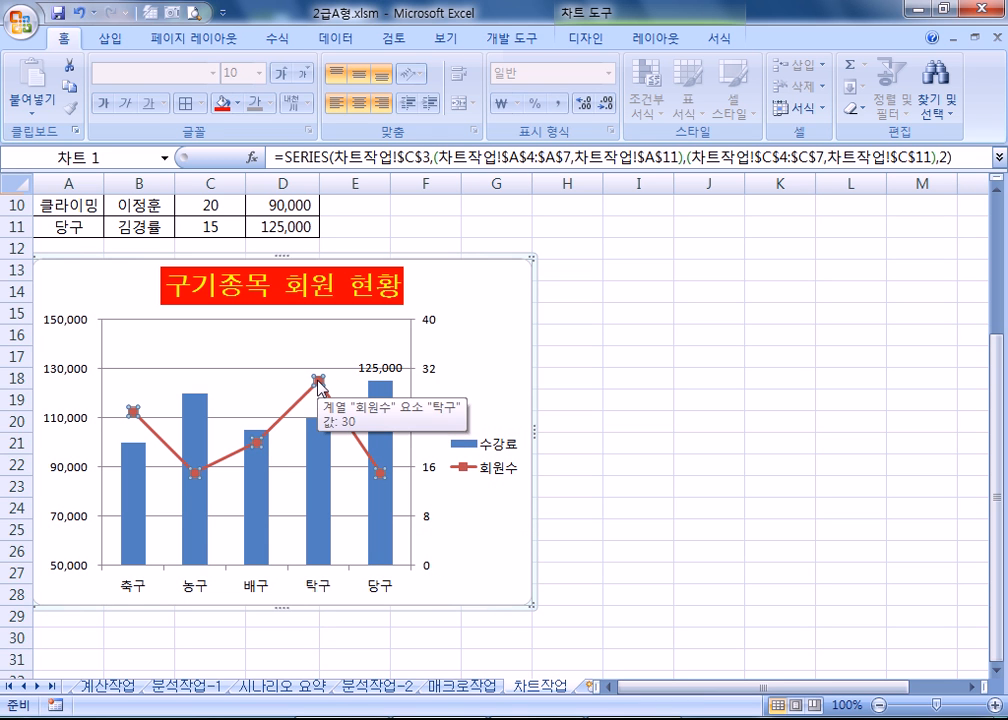
{"action": "left_click", "coordinate": [320, 386]}
{"action": "right_click", "coordinate": [320, 386]}
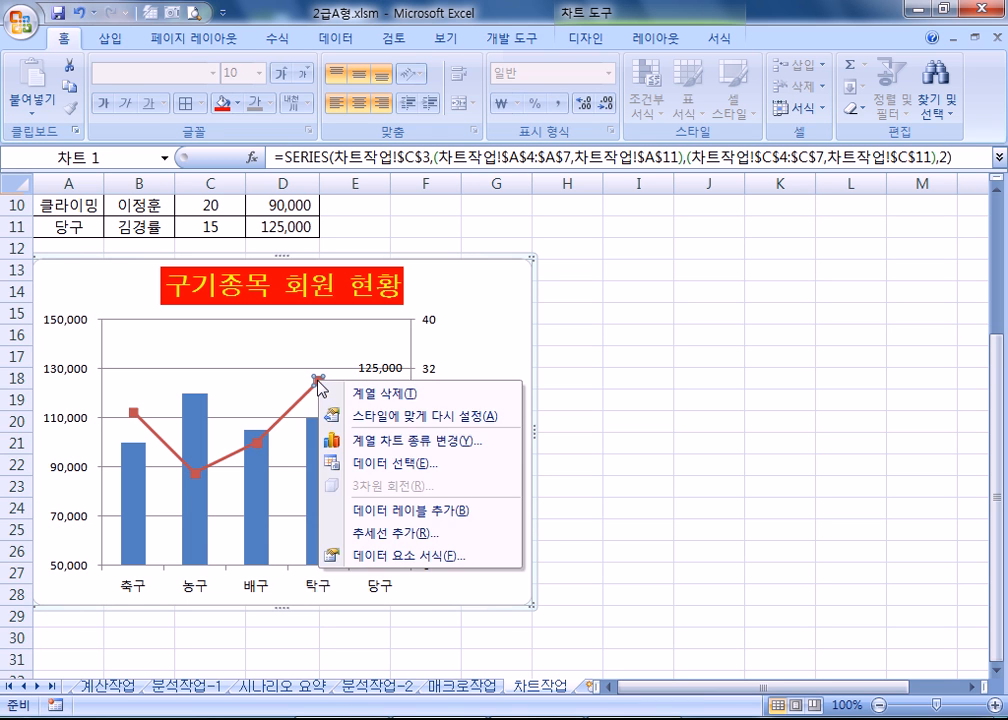
{"action": "left_click", "coordinate": [385, 512]}
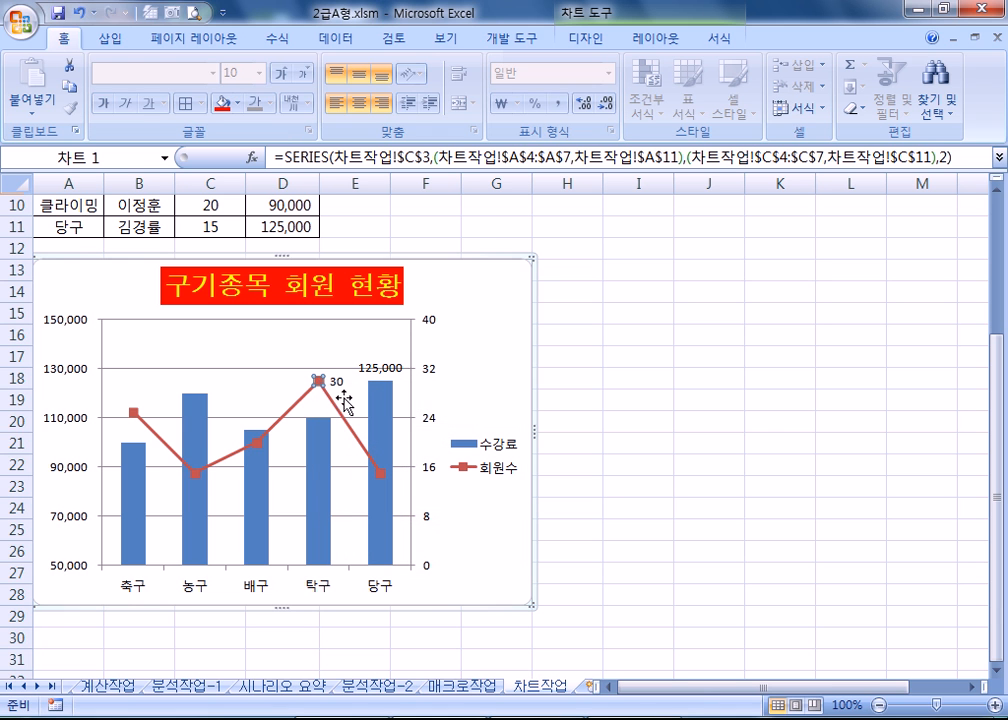
{"action": "left_click", "coordinate": [497, 358]}
{"action": "mouse_move", "coordinate": [372, 405]}
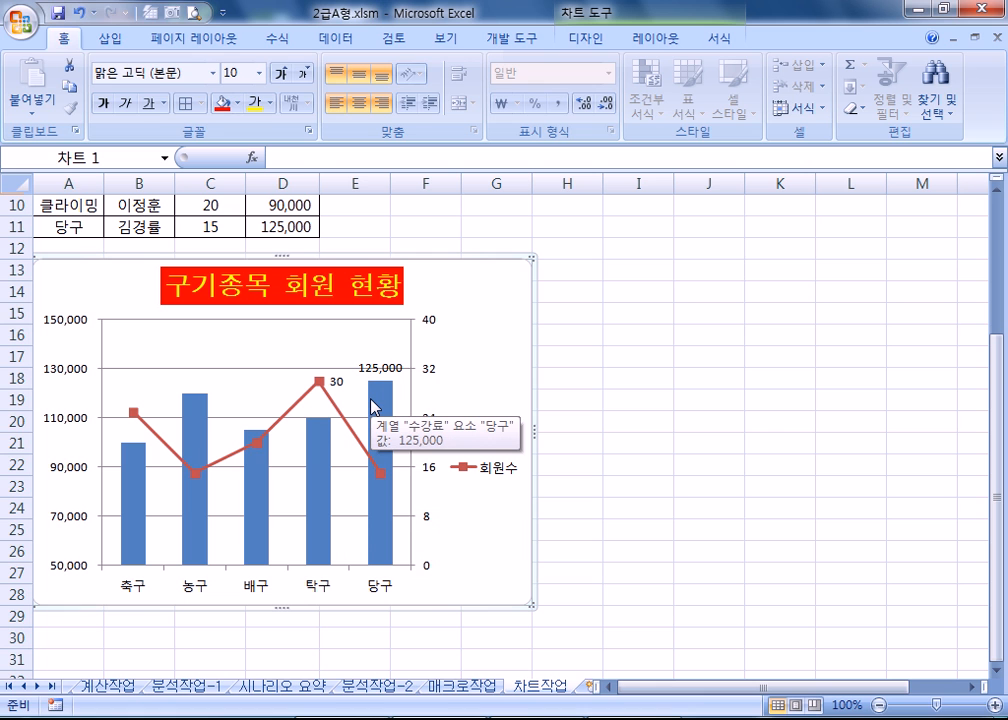